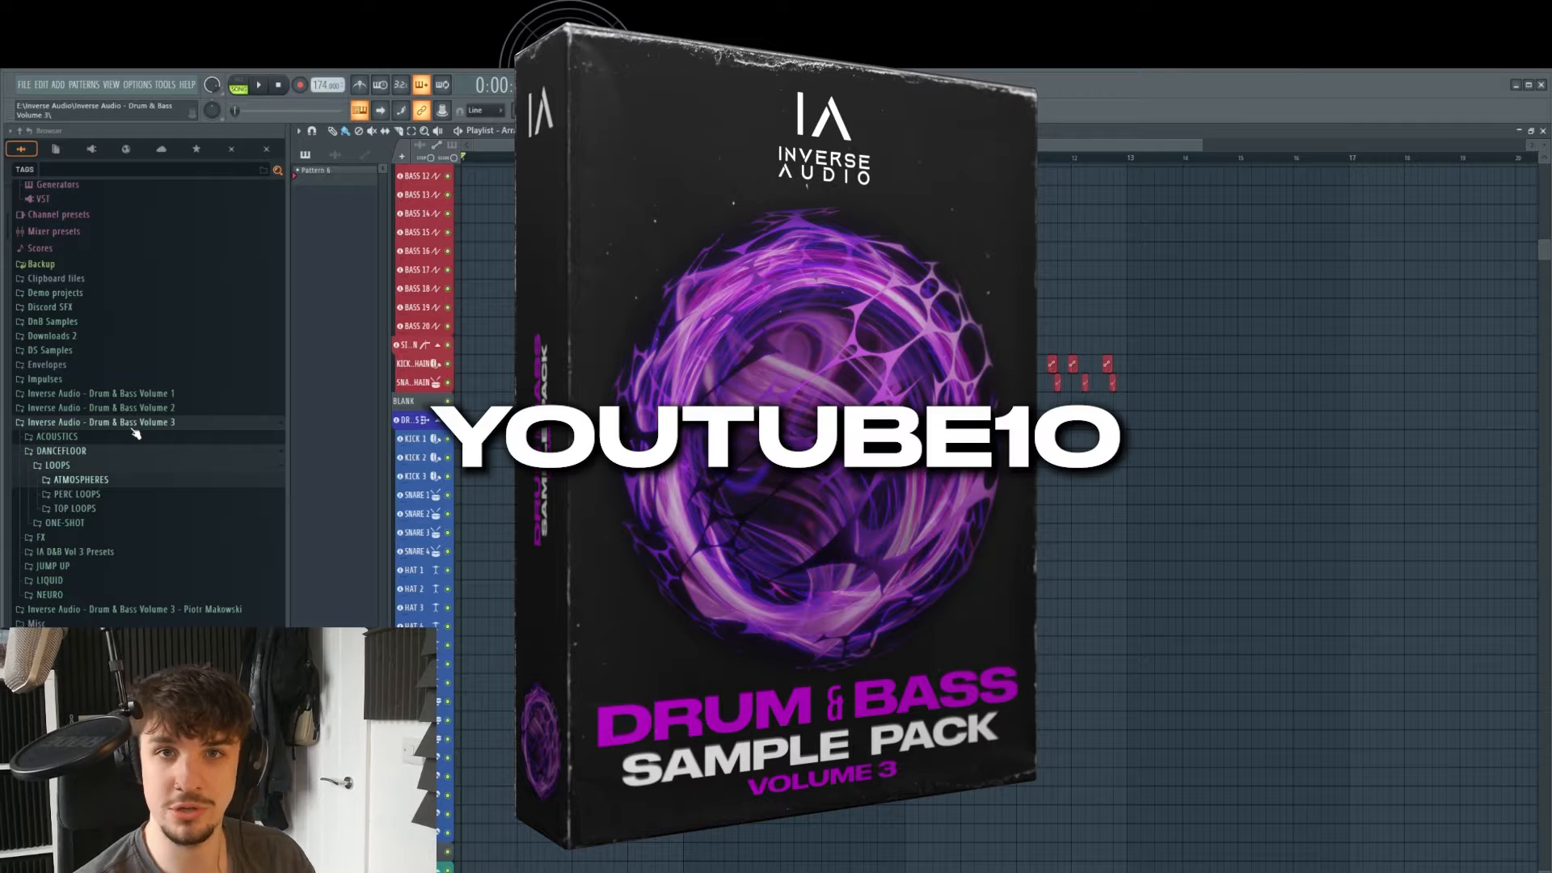
- Open the Jump Up one-shot kicks folder of the Inverse Audio Drum & Bass Volume 3 pack in the browser
scroll(122, 420, "down", 4)
left_click(95, 411)
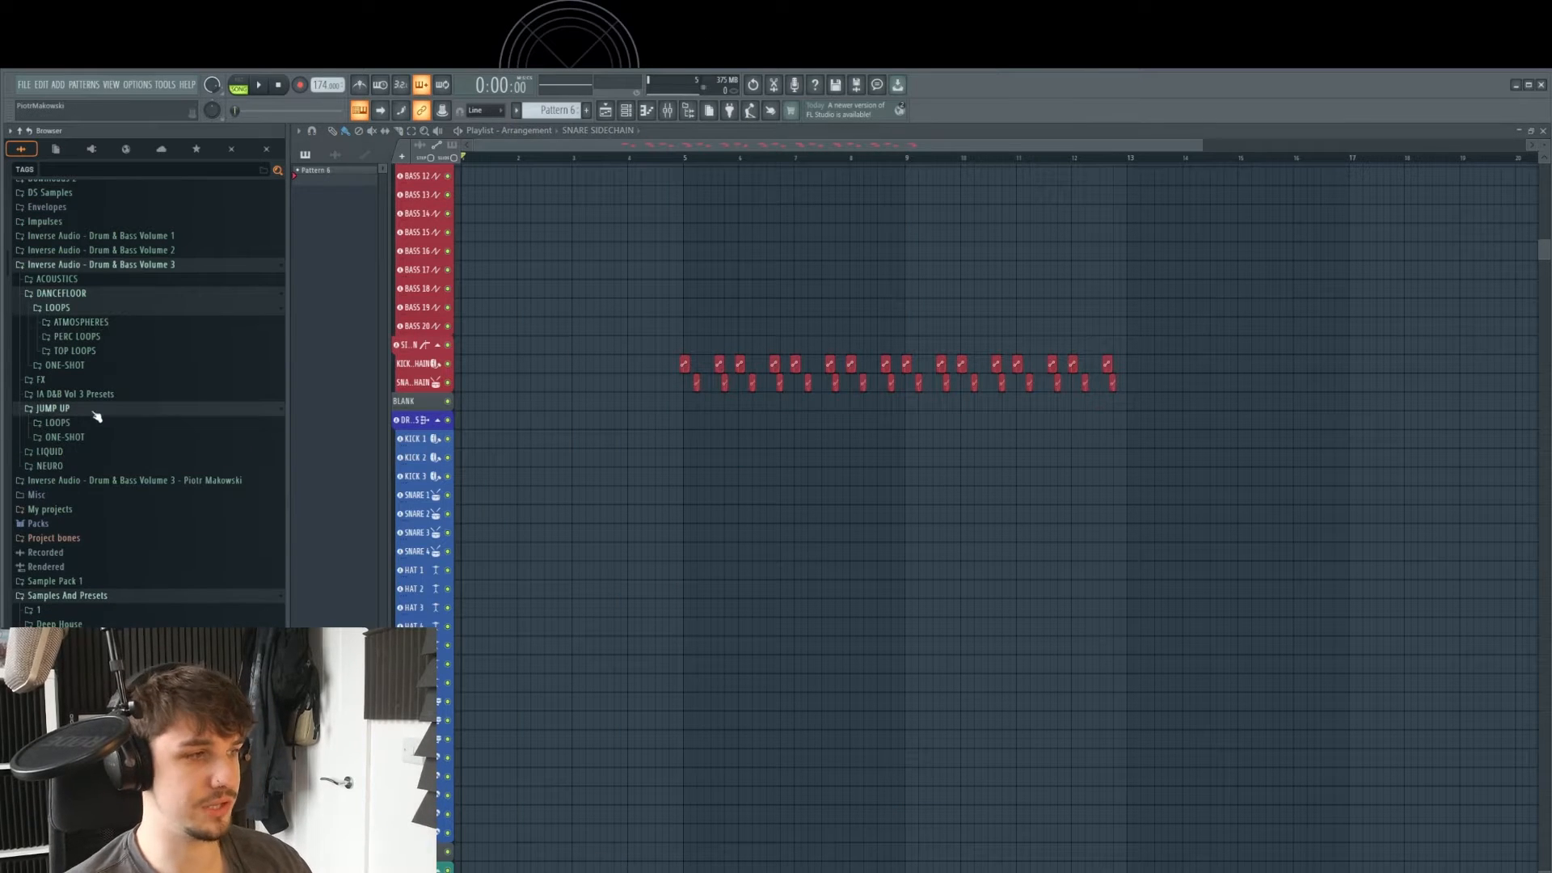
left_click(113, 437)
left_click(88, 508)
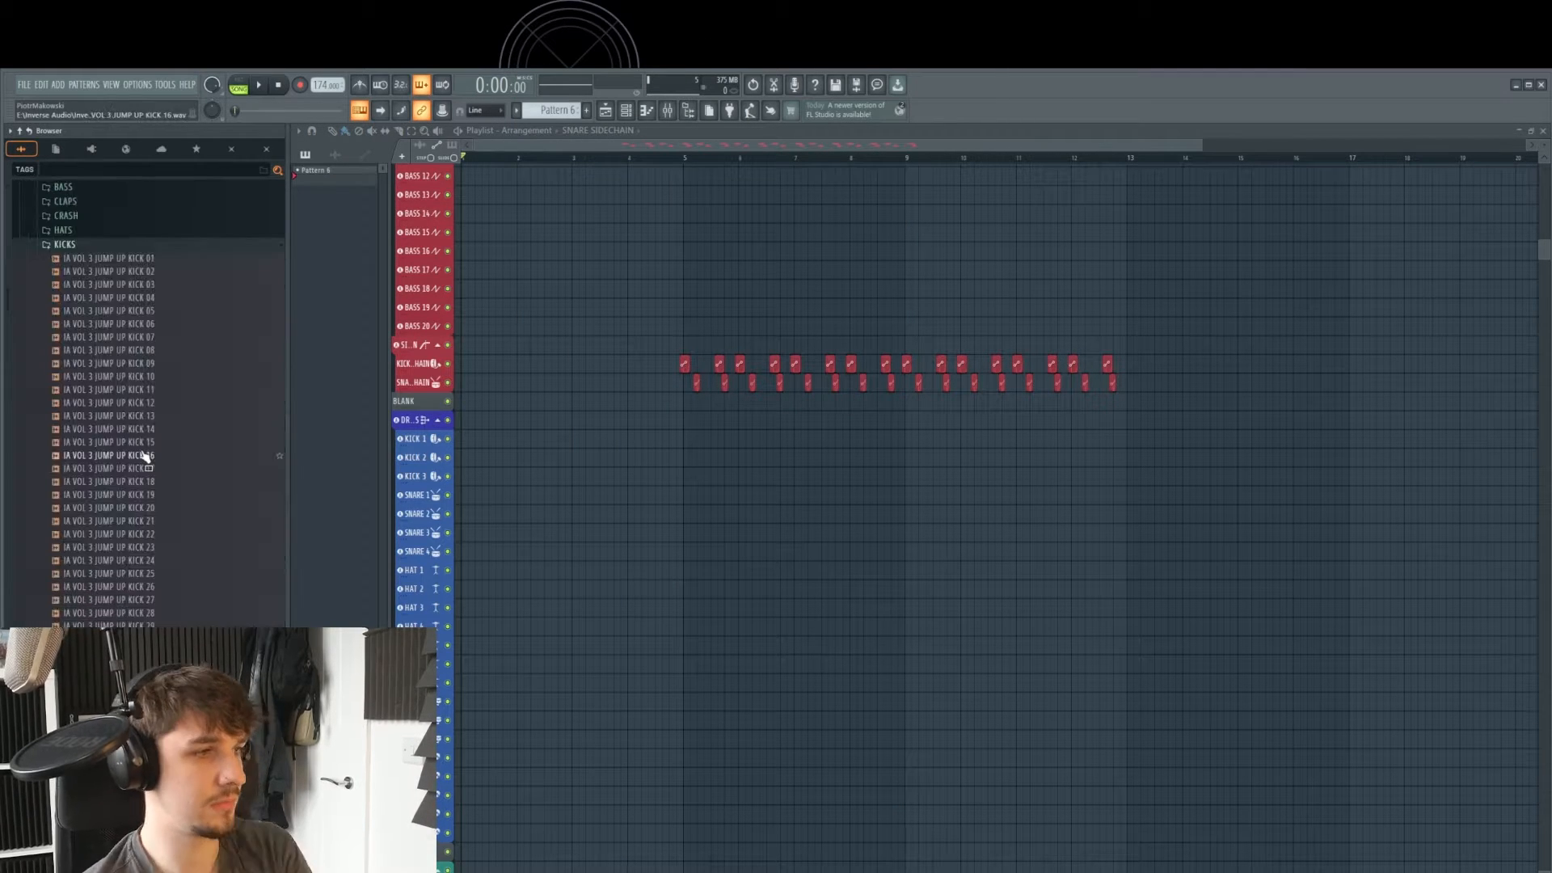
- Audition the Jump Up kicks and place IA VOL 3 JUMP UP KICK 05 on the Kick 1 track at bar 5
left_click(91, 377)
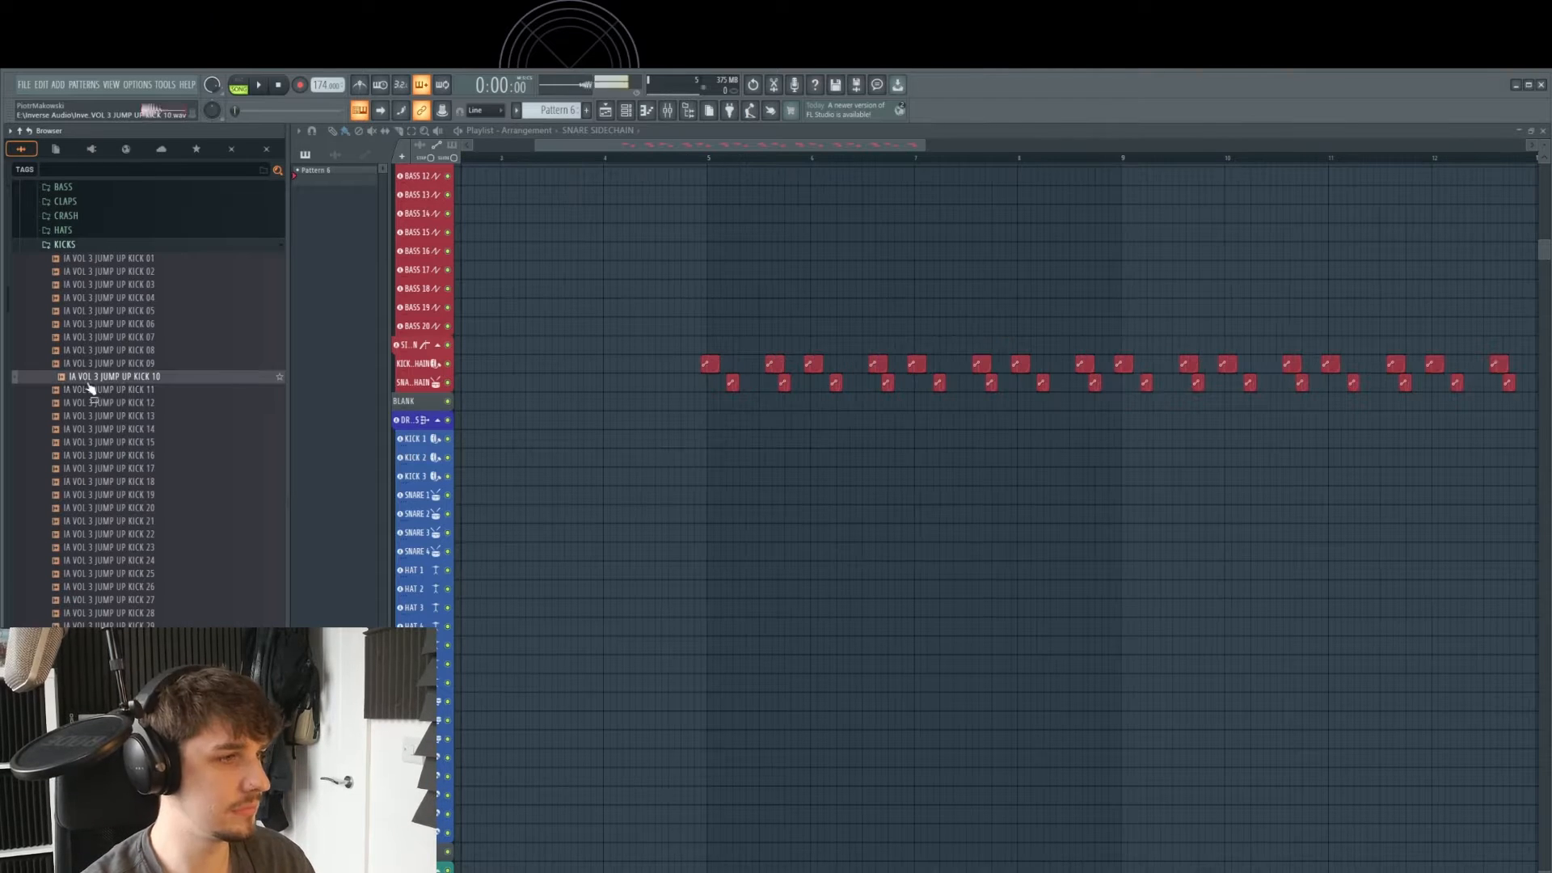
left_click(130, 339)
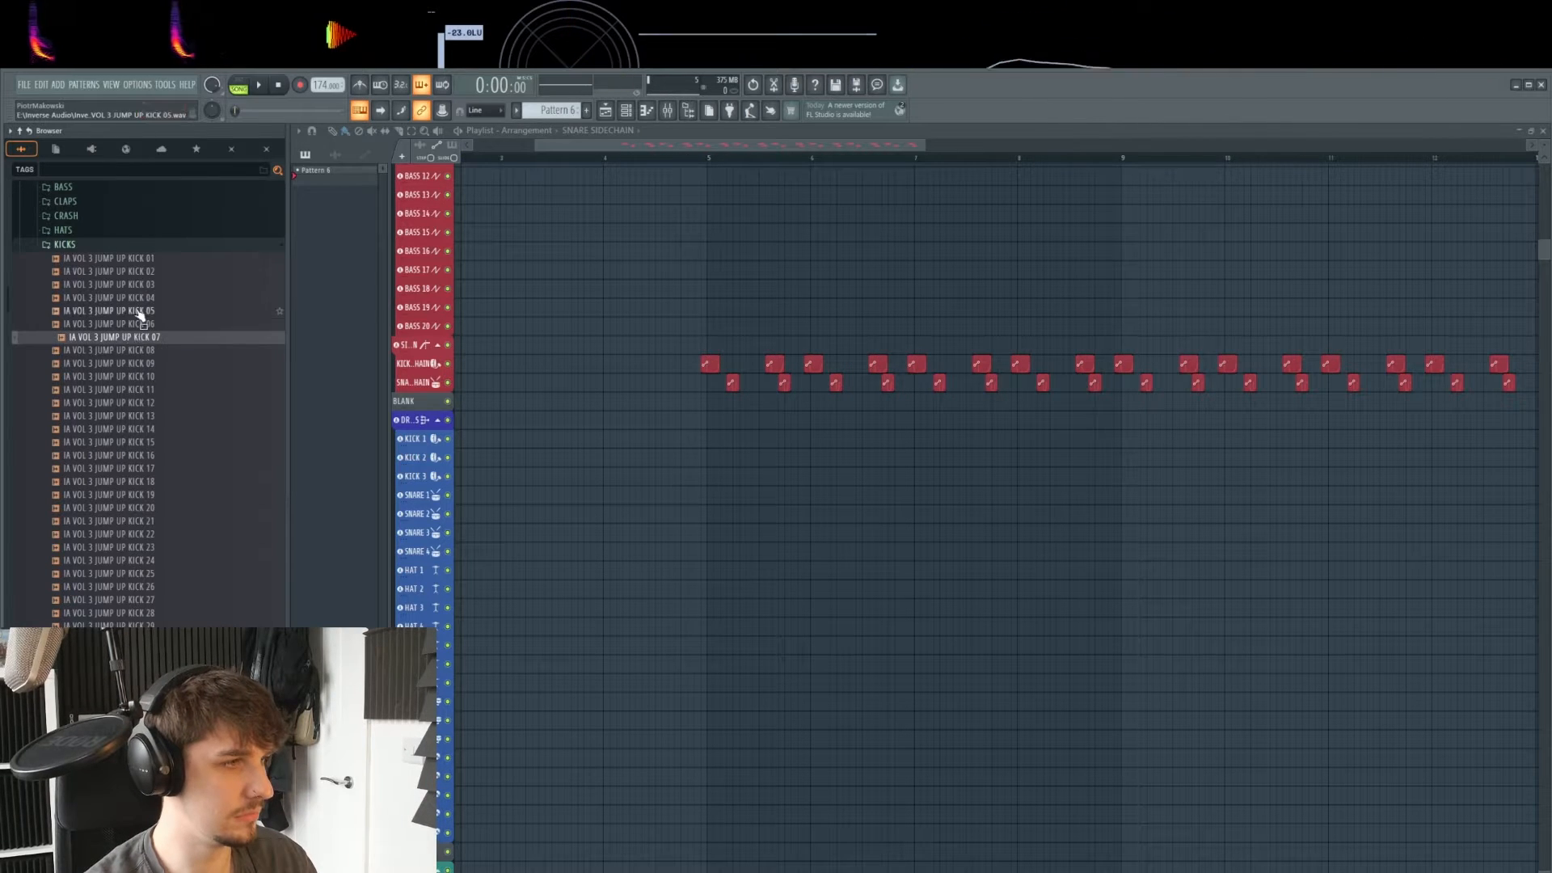
left_click(139, 312)
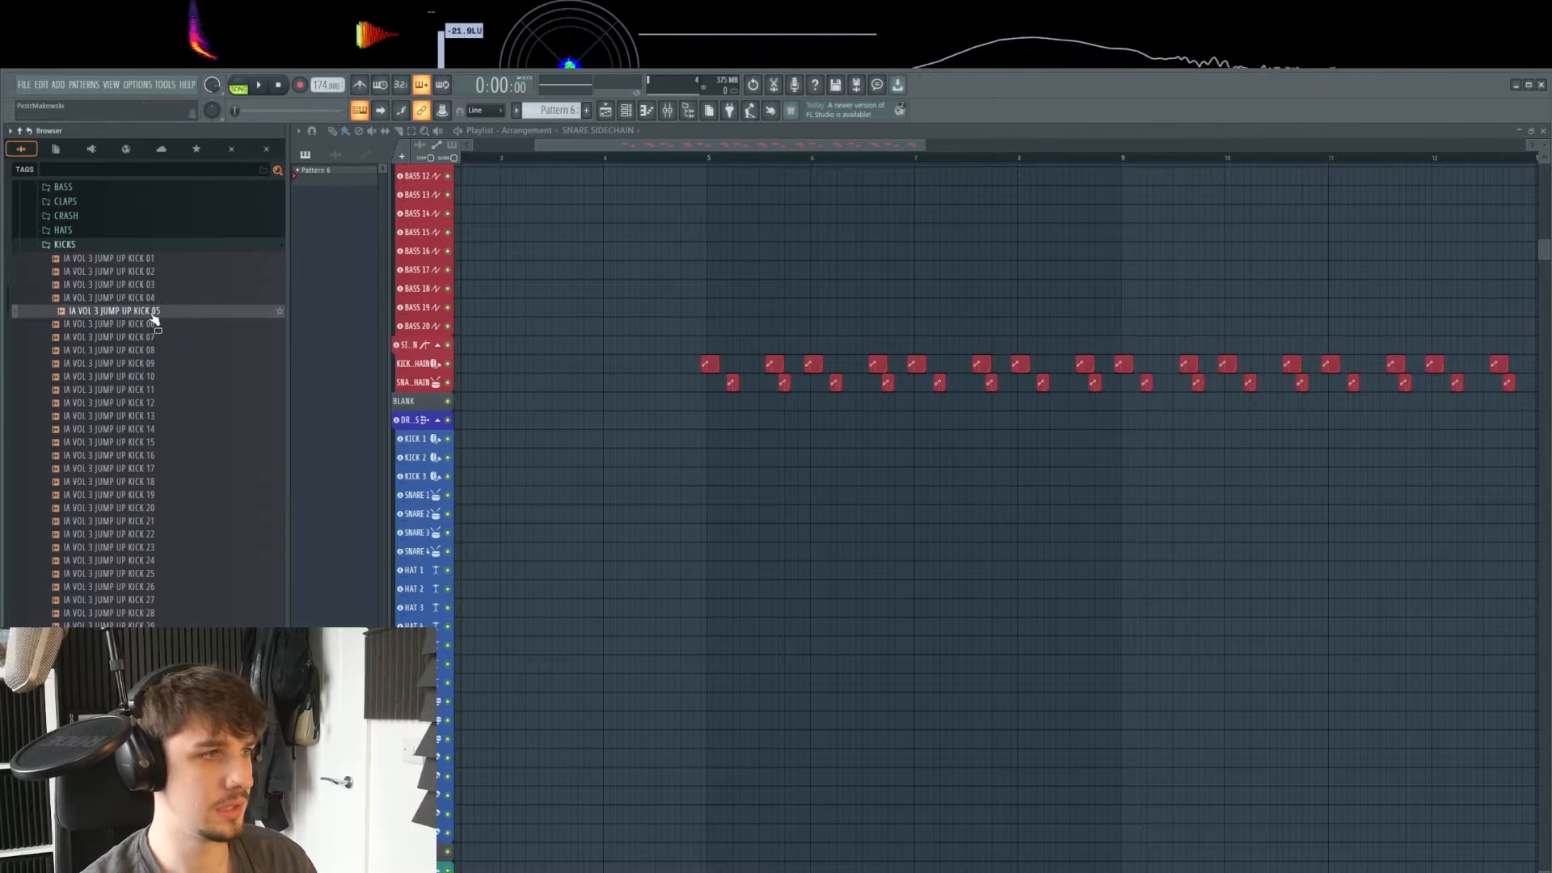
left_click_drag(142, 315, 715, 443)
scroll(717, 444, "up", 4)
left_click_drag(715, 459, 655, 491)
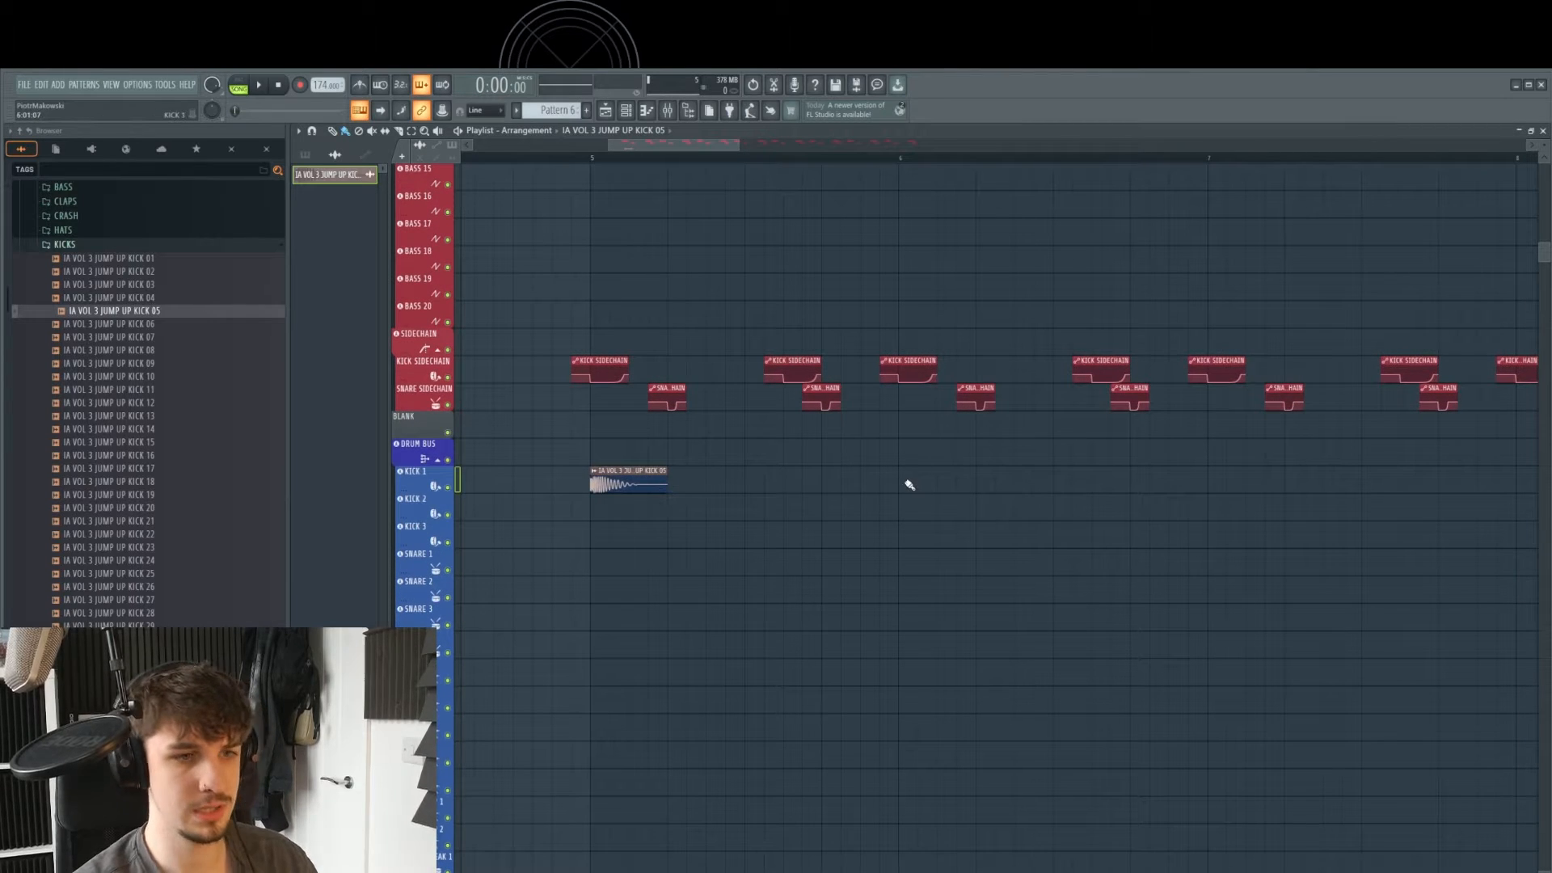
- Repeat the kick at the start of bars 6, 7 and 8, and add an extra offbeat kick late in bar 6
scroll(943, 499, "down", 3)
left_click_drag(889, 506, 566, 480)
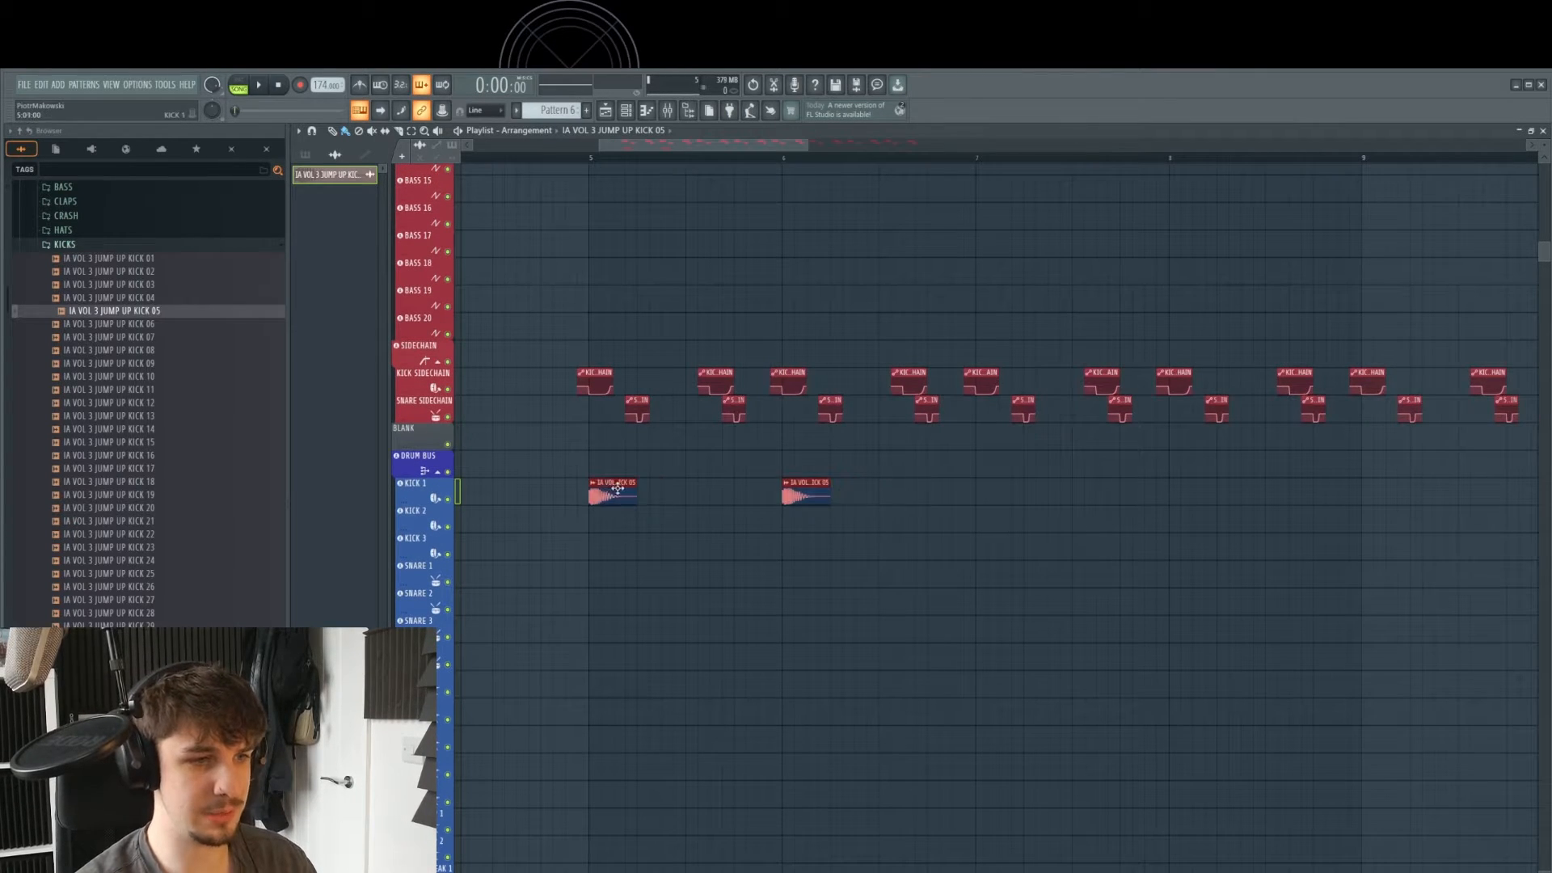
scroll(985, 526, "up", 2)
left_click_drag(955, 496, 1094, 489)
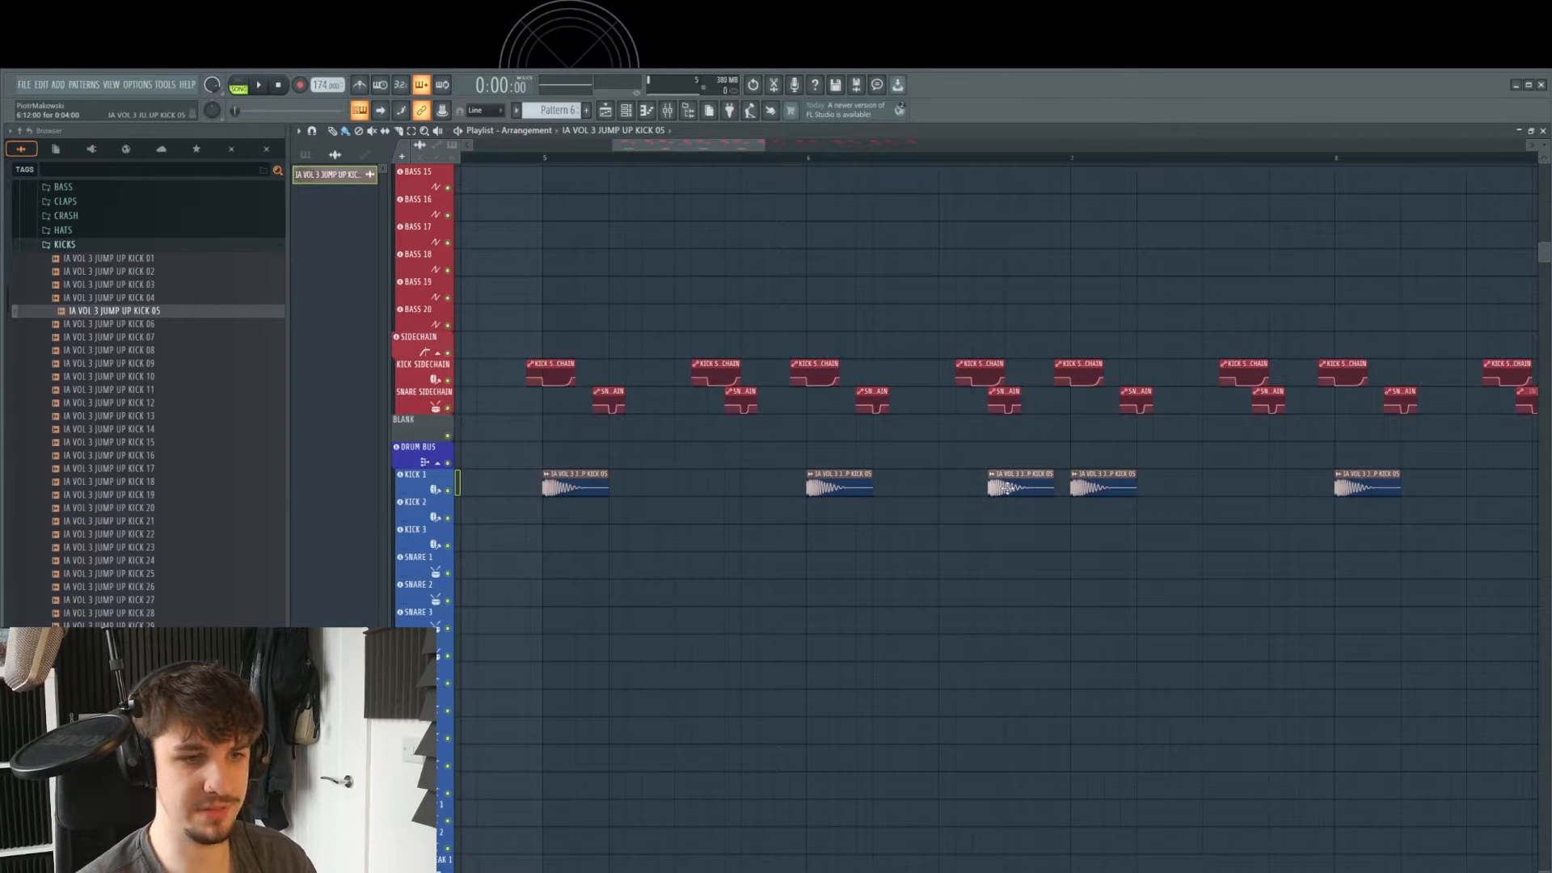
- Match the kick sidechain clips to the kick pattern and repeat the extra late kick in bar 8
scroll(992, 516, "up", 2)
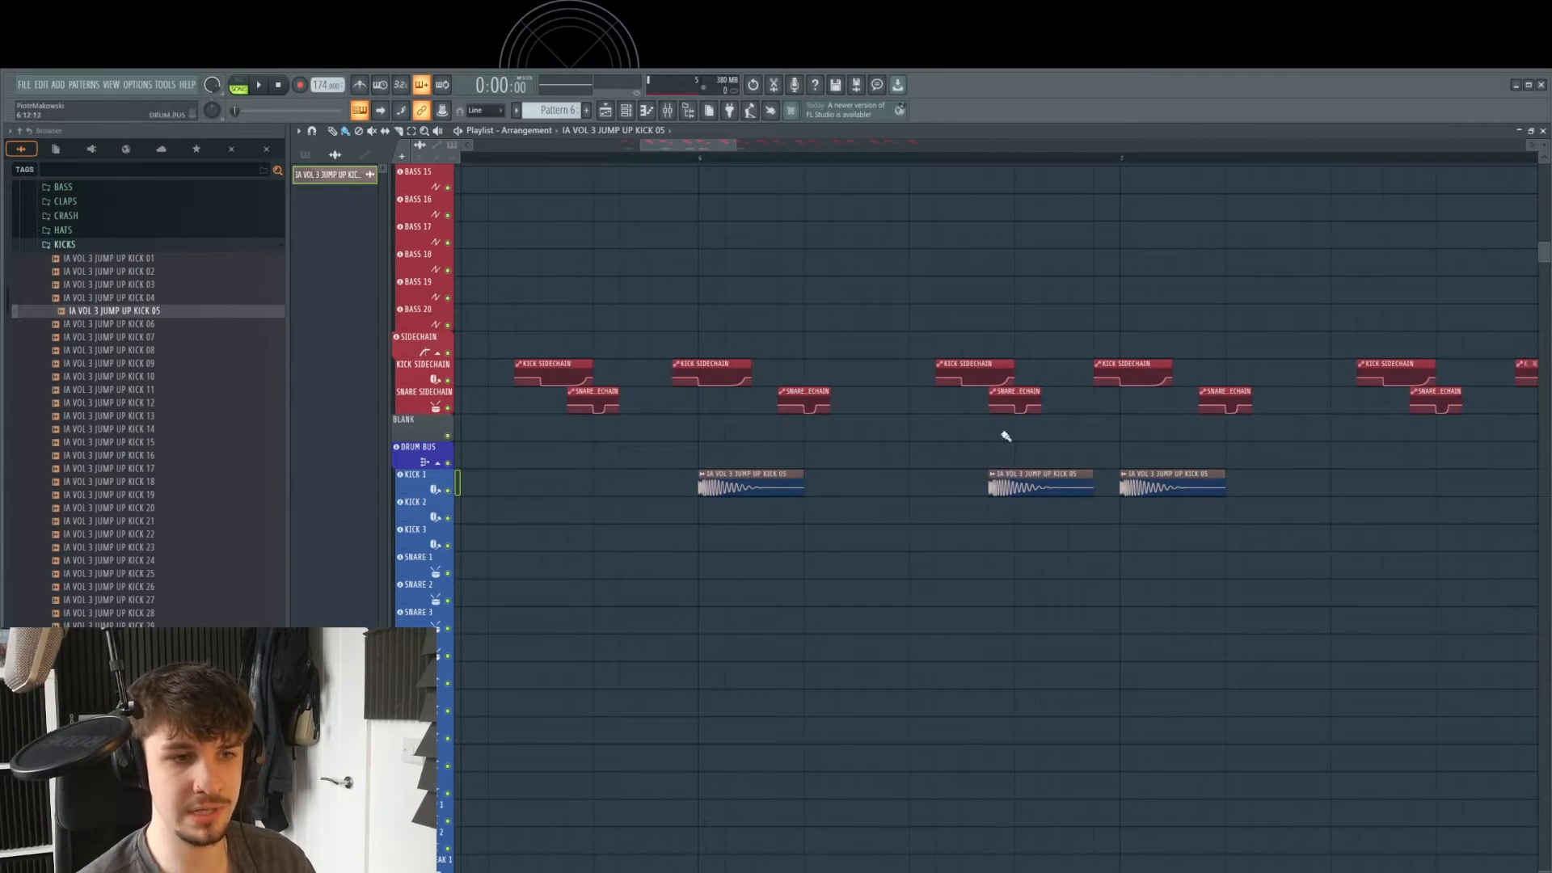
scroll(1005, 436, "down", 2)
left_click(1014, 368)
scroll(1020, 367, "down", 2)
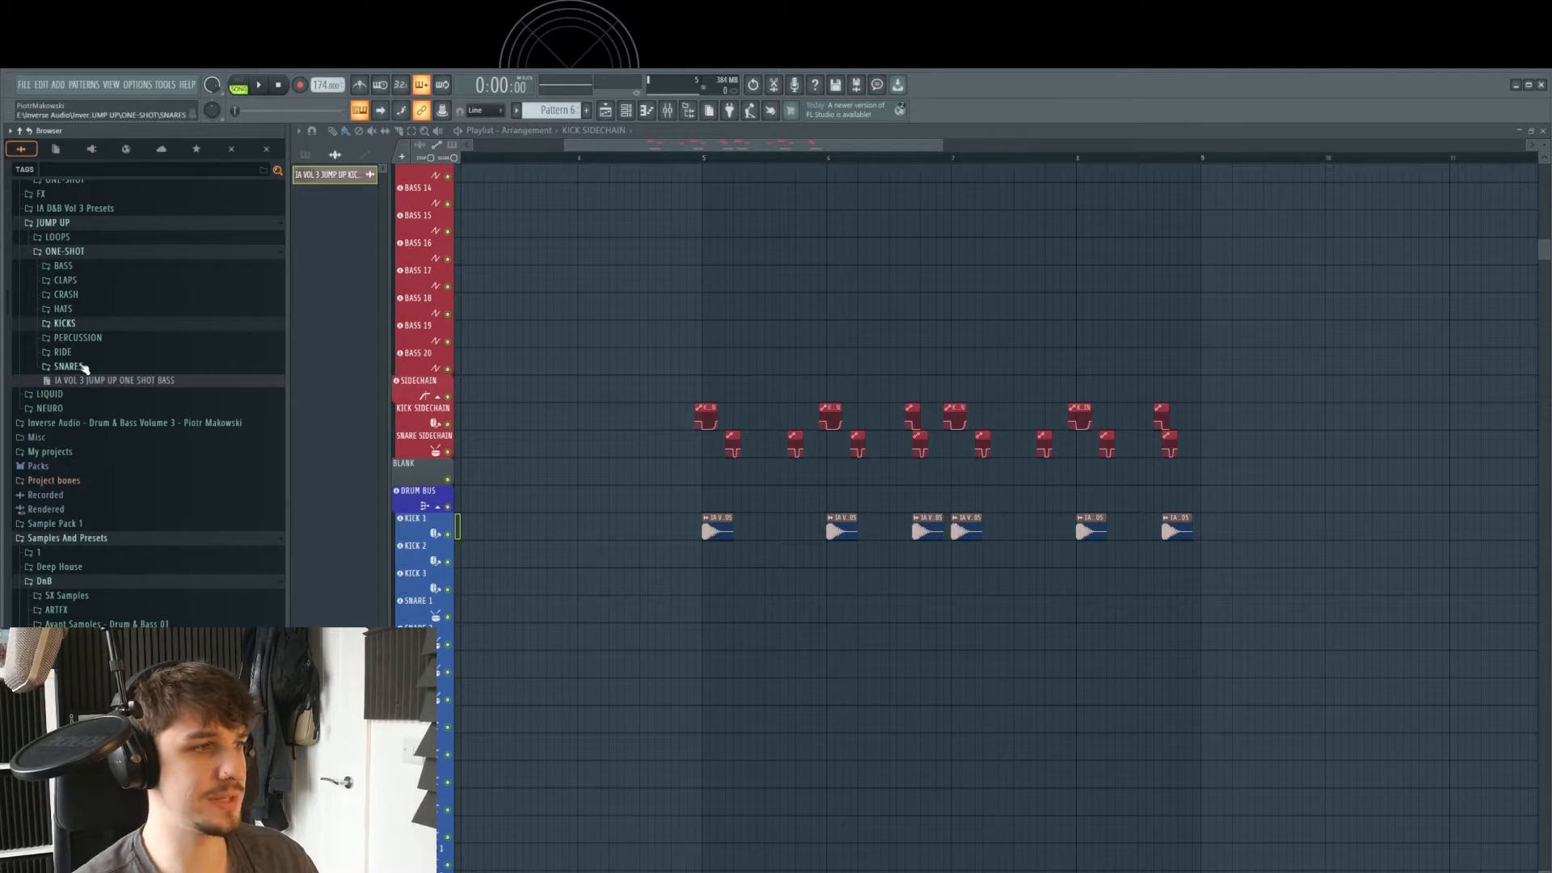
- Audition the Jump Up snares and place IA VOL 3 JUMP UP SNARE 22 on Snare 1 at beat 2 of bar 5
left_click(98, 368)
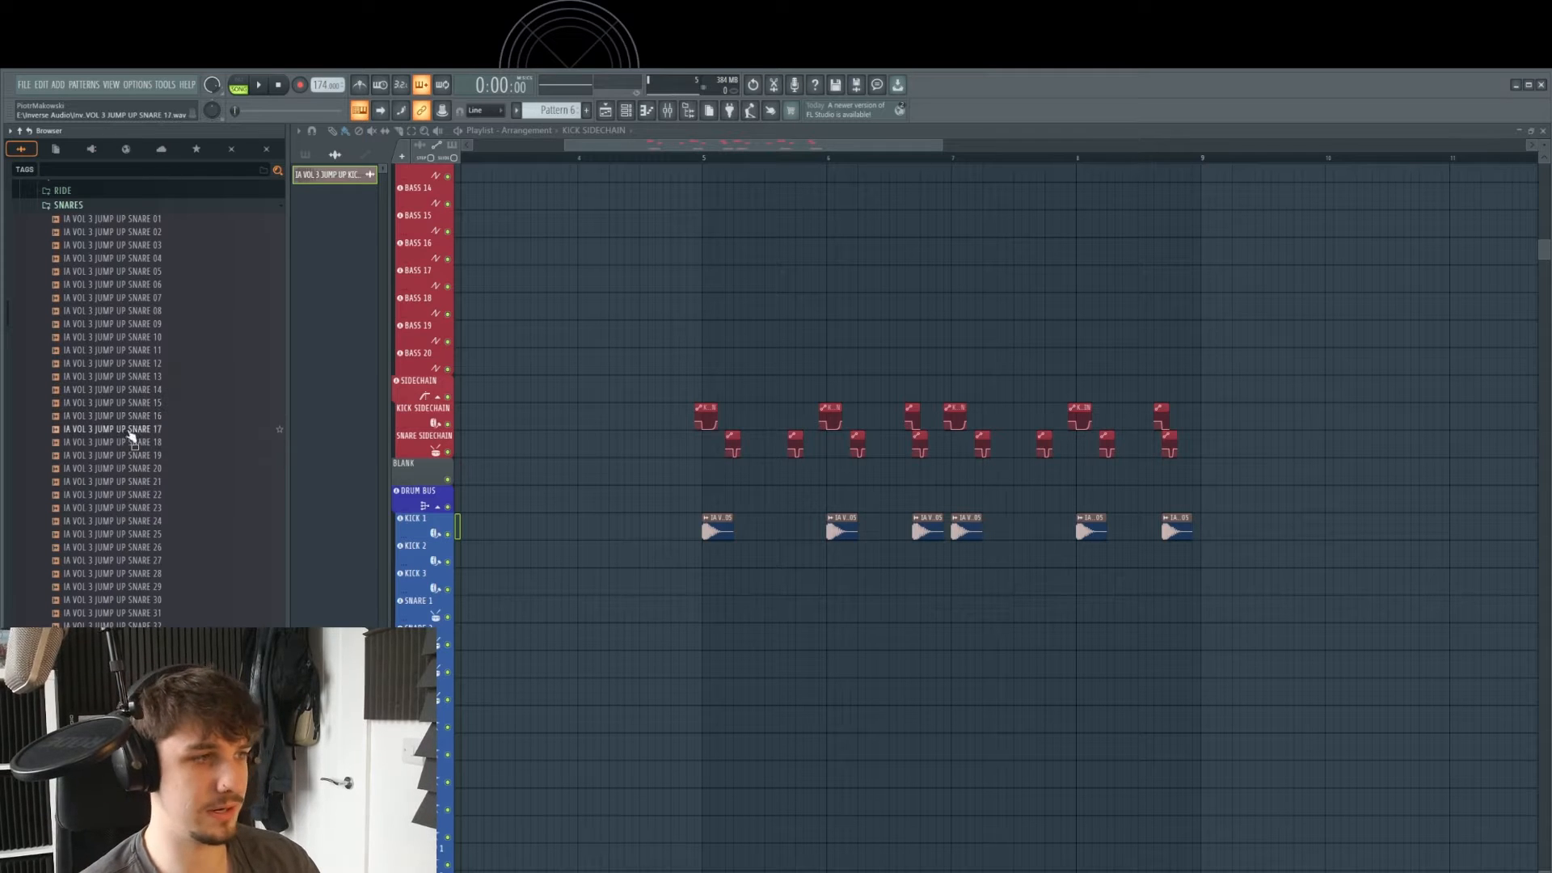
left_click(164, 458)
left_click(160, 470)
left_click(158, 497)
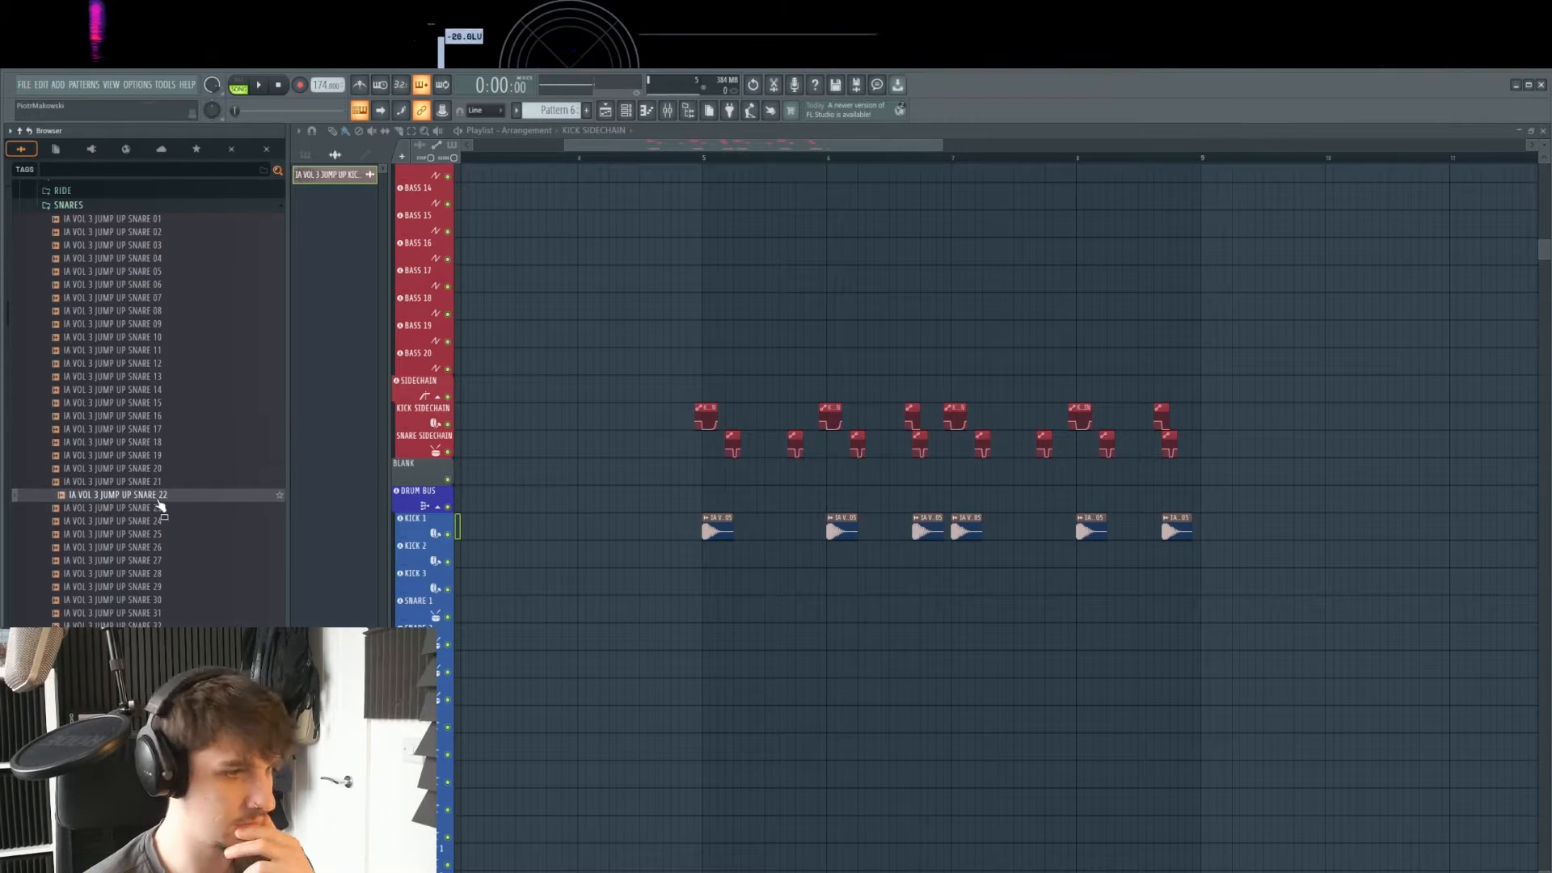
left_click_drag(158, 497, 738, 612)
- Layer IA VOL 3 JUMP UP SNARE 26 on the Snare 2 track under the first snare and play back from bar 5
left_click(160, 534)
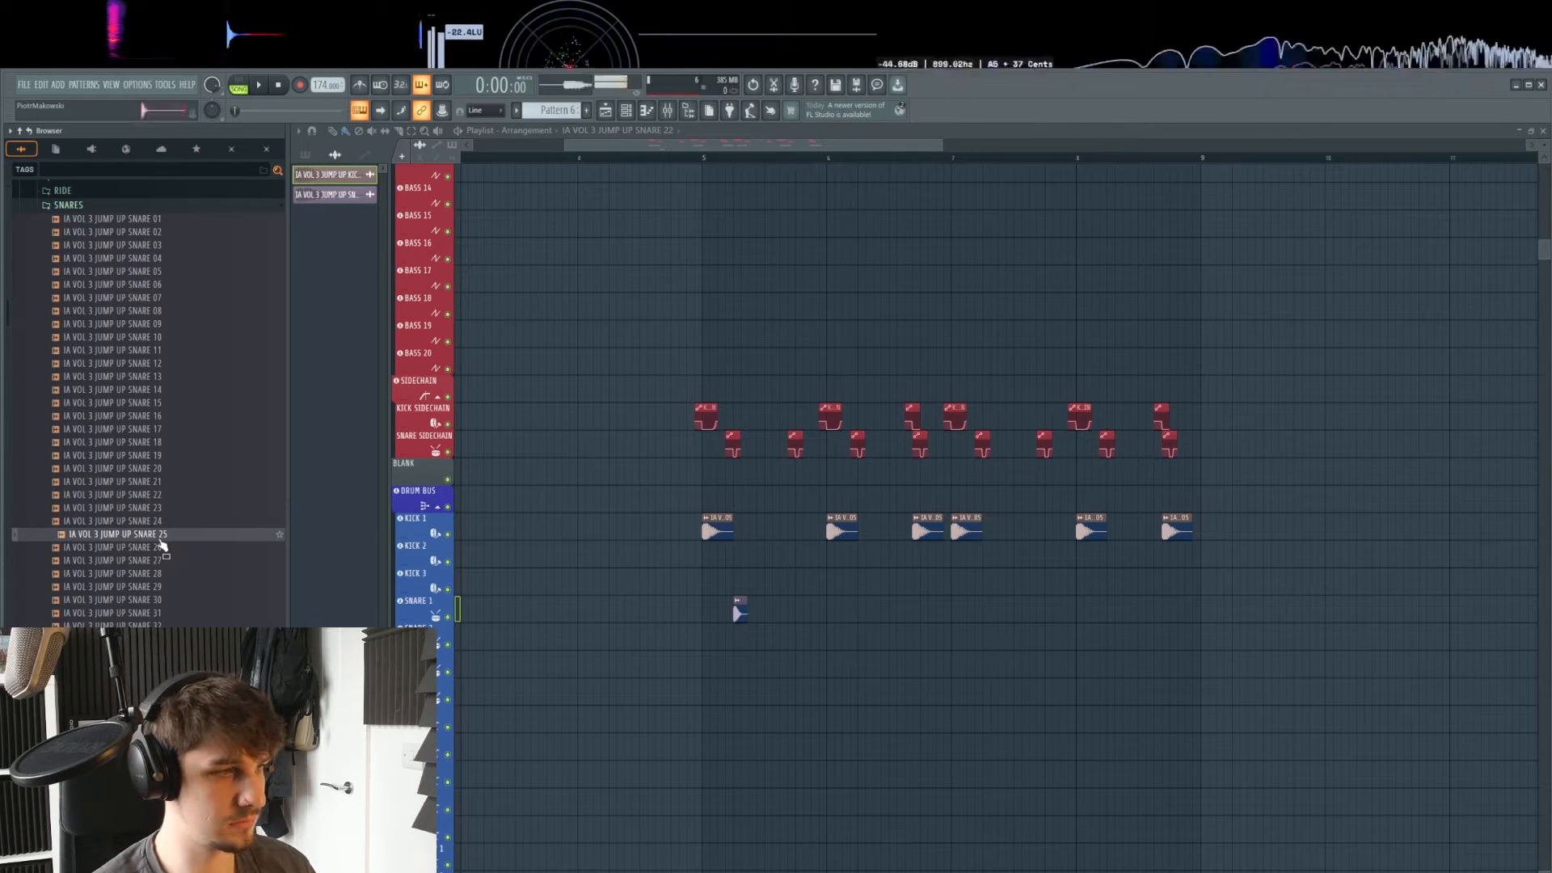
left_click(163, 547)
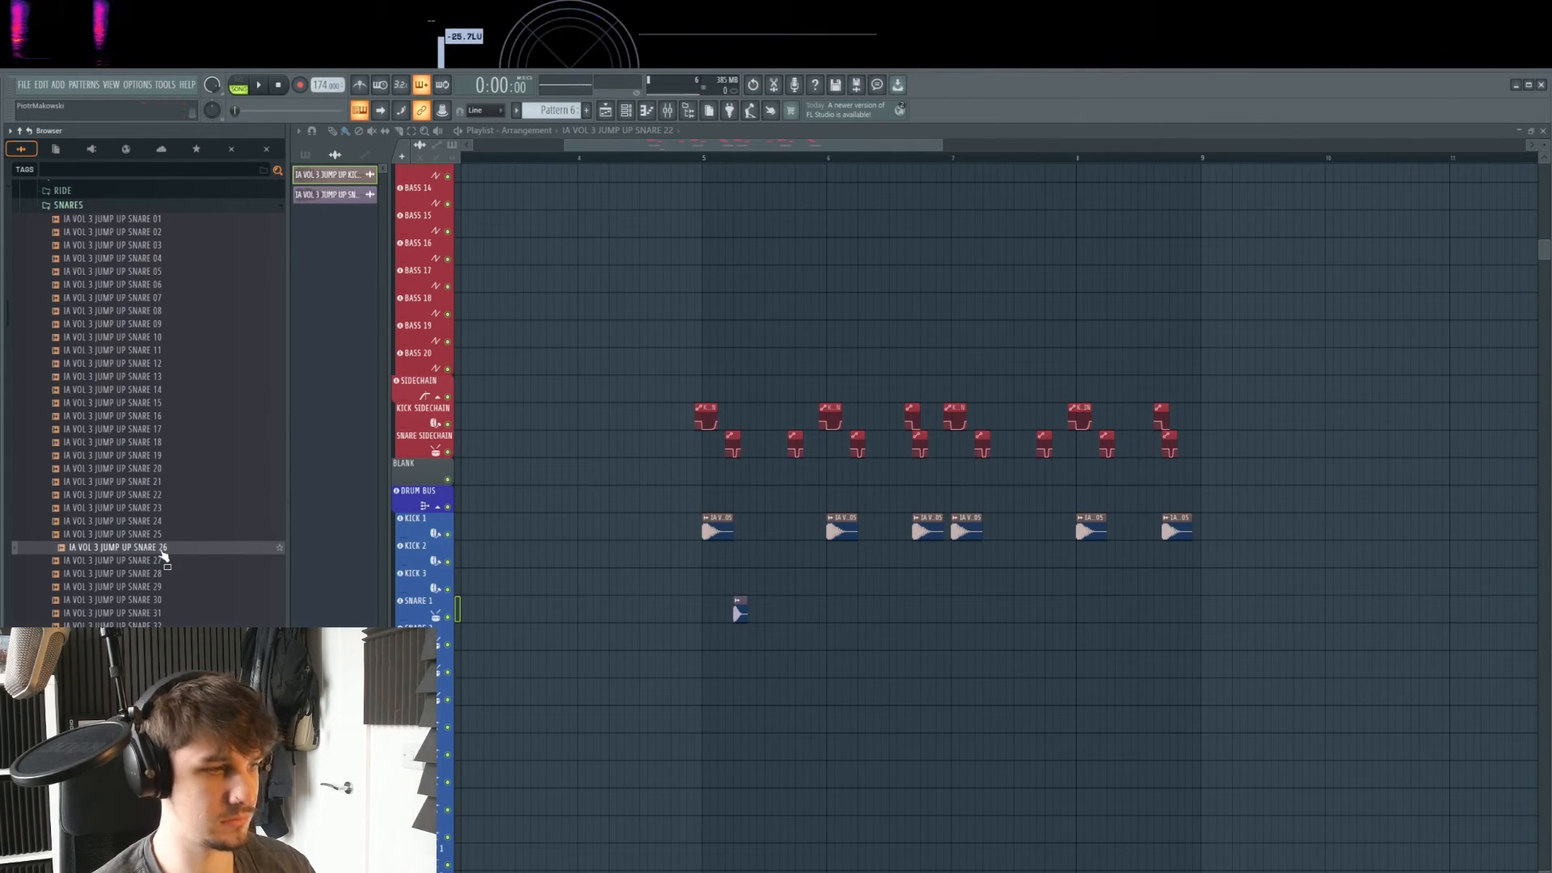
left_click_drag(162, 555, 749, 638)
left_click(702, 160)
key("space")
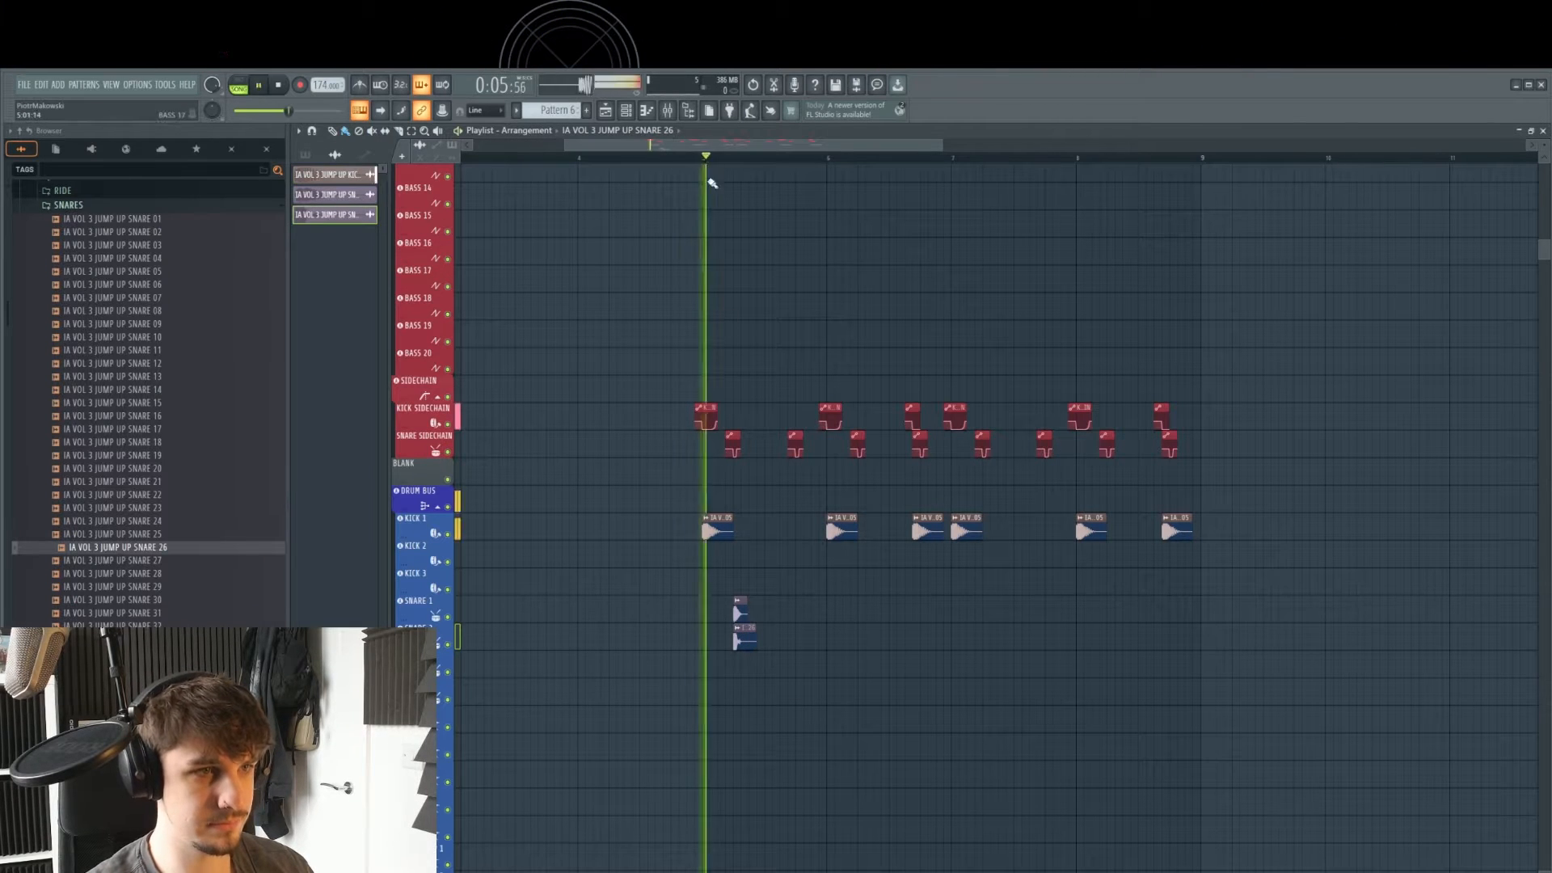
- Audition more Jump Up snares and layer IA VOL 3 JUMP UP SNARE 17 on Snare 3 at beat 2 of bar 5
scroll(802, 524, "up", 3)
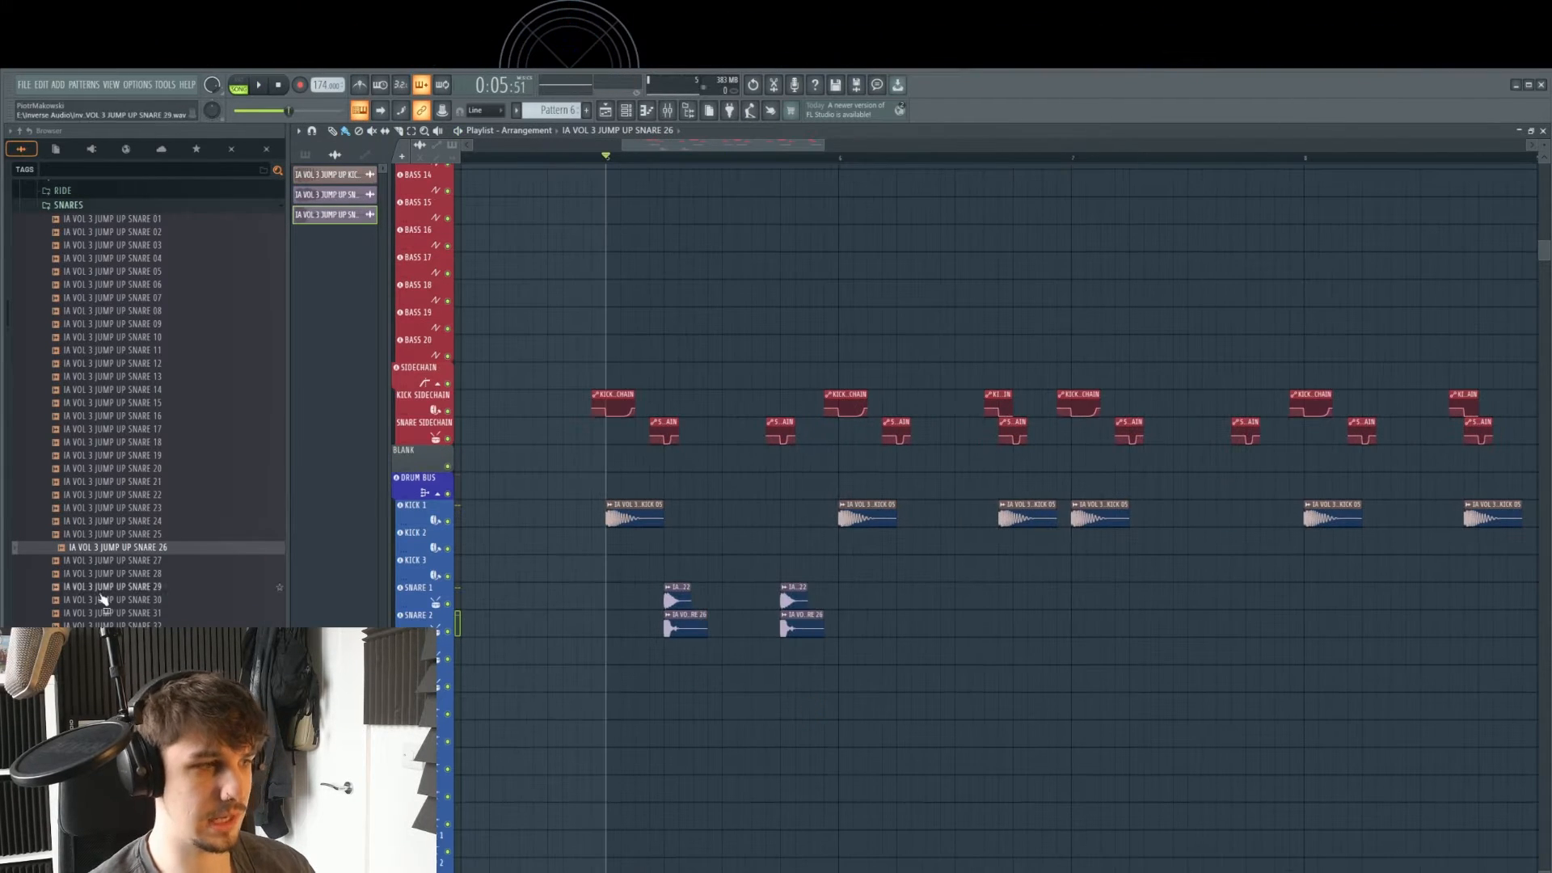
scroll(122, 597, "down", 2)
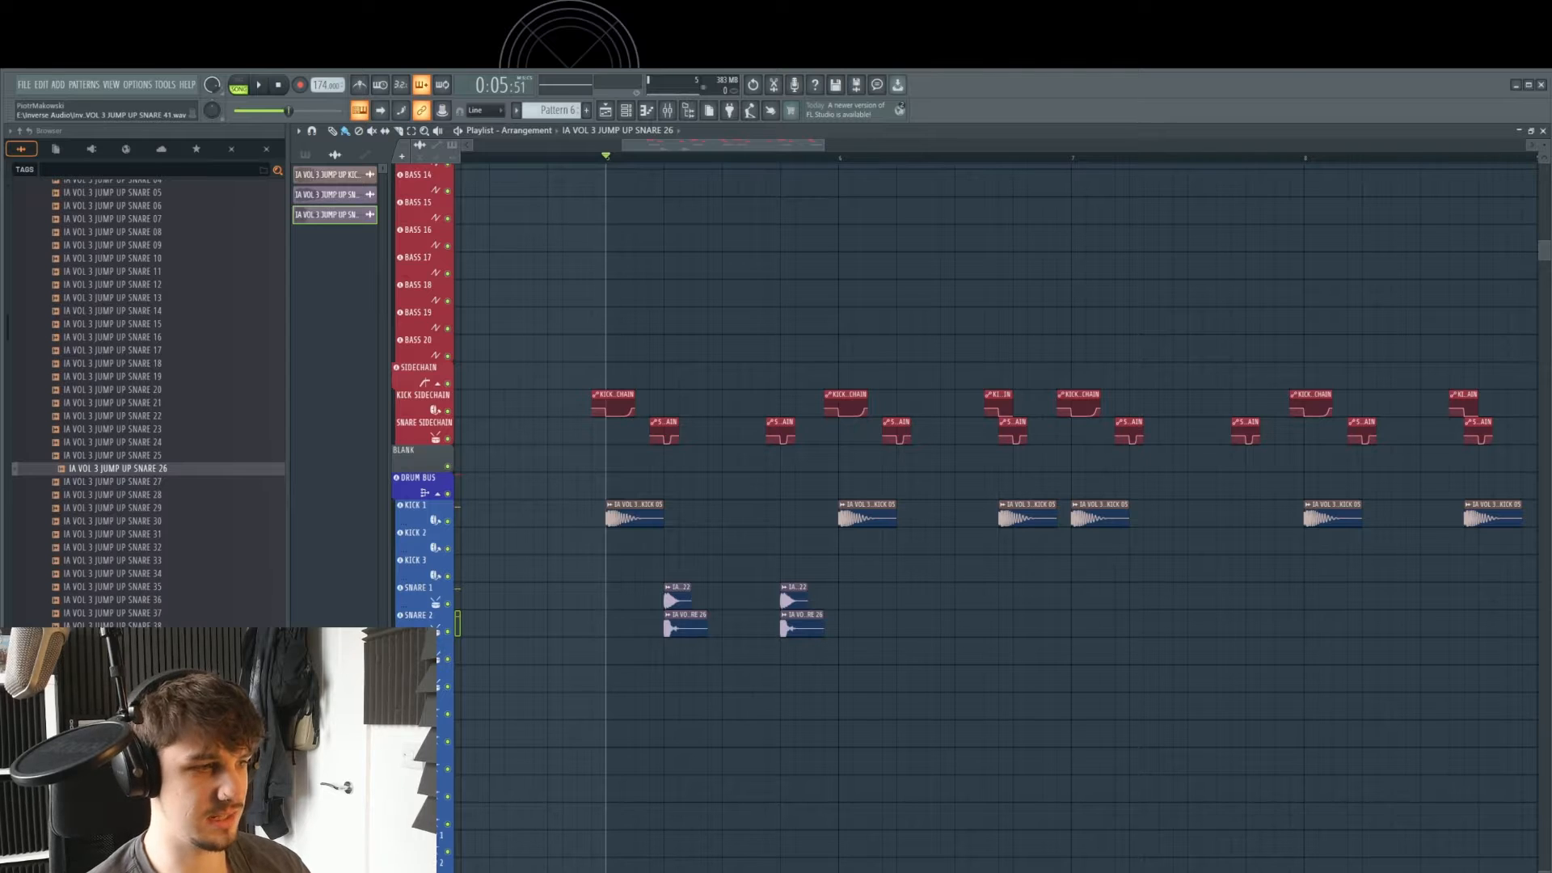
scroll(142, 378, "up", 5)
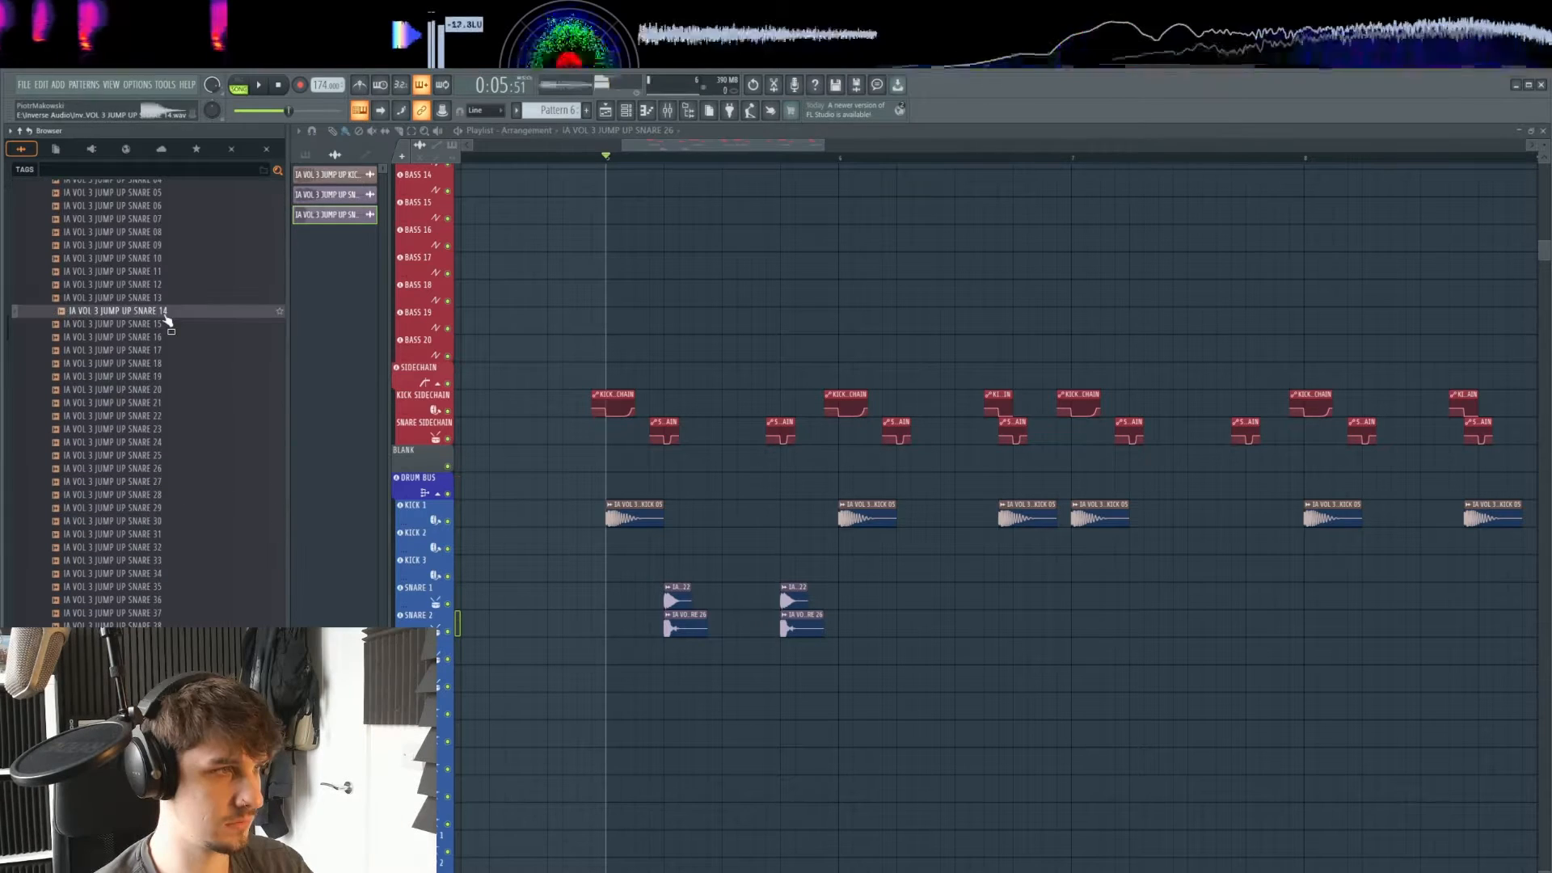
left_click(161, 299)
left_click(161, 325)
left_click(161, 337)
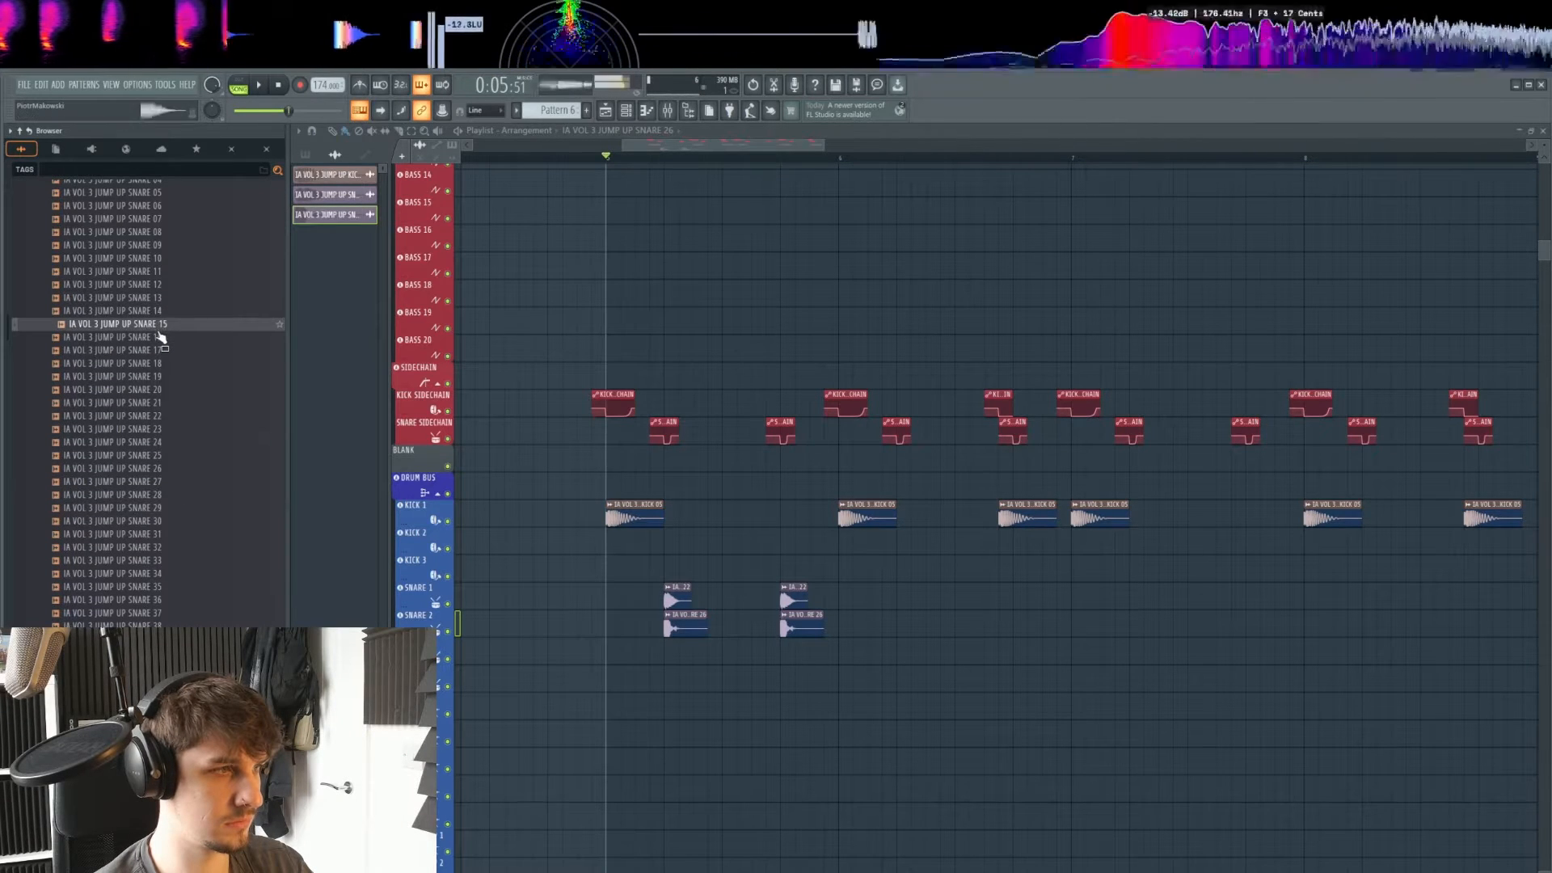
left_click(158, 351)
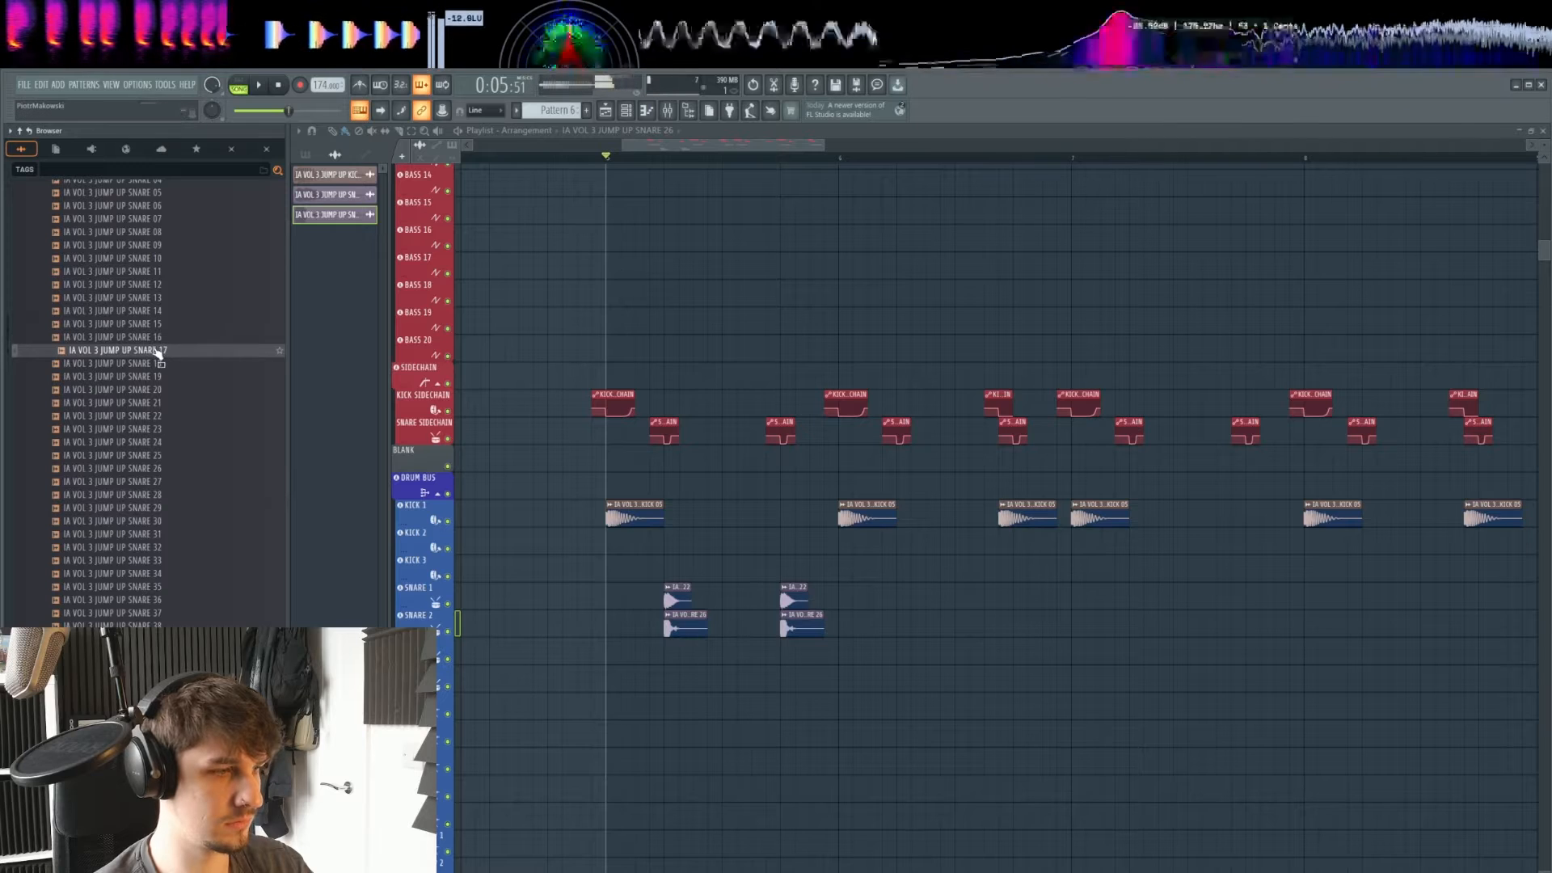
left_click_drag(158, 351, 675, 653)
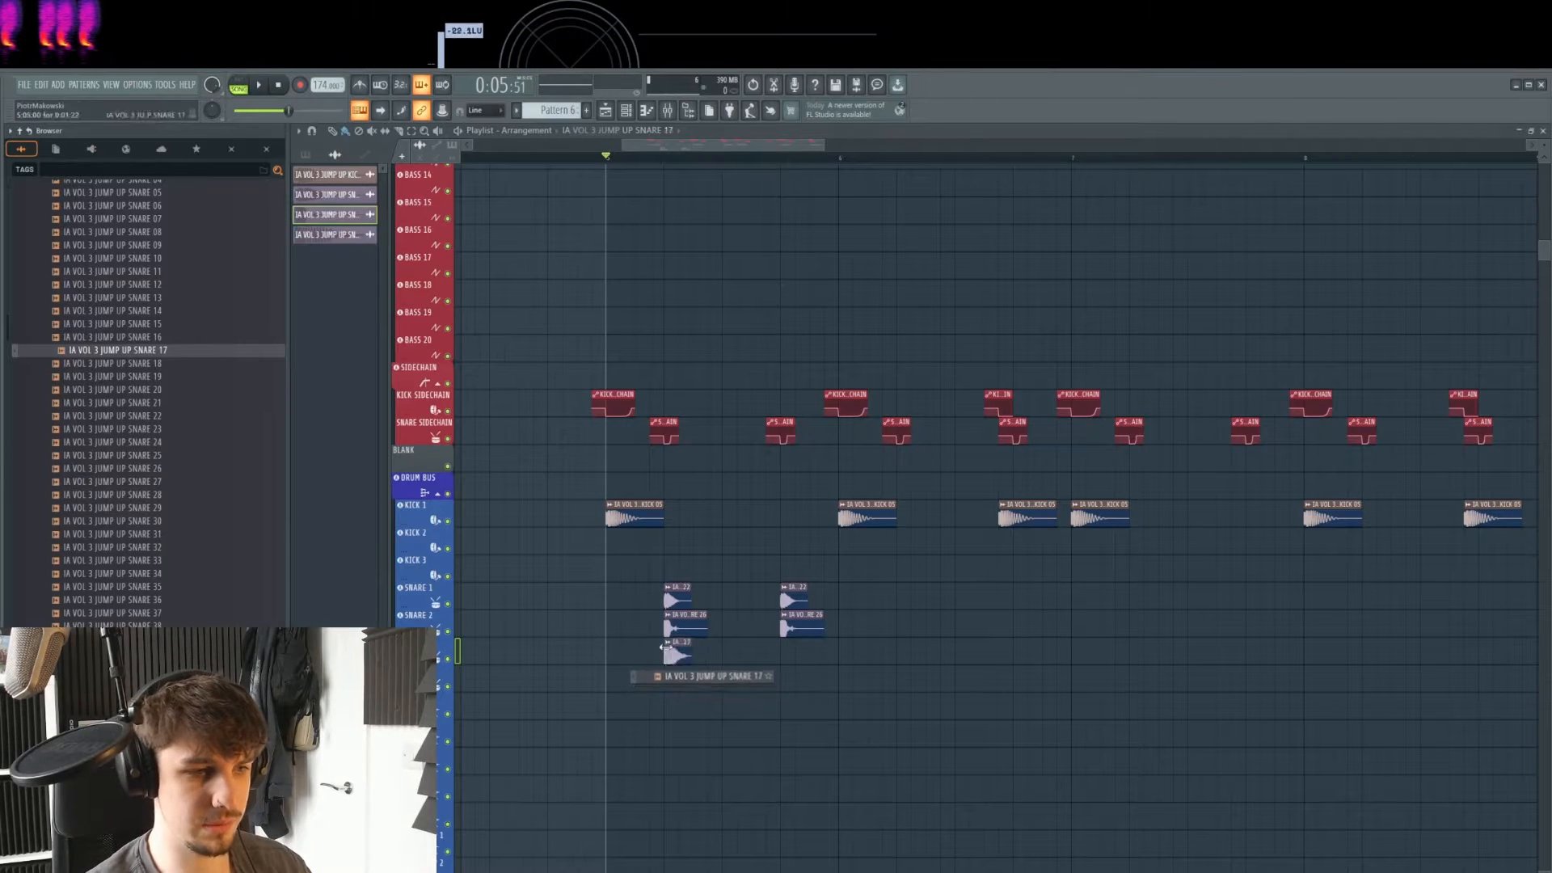
- Copy the Snare 3 layer to beat 4 and repeat the three-layer snare on beats 2 and 4 through bar 8
scroll(687, 647, "up", 3)
scroll(738, 569, "down", 3)
scroll(727, 558, "up", 5)
scroll(667, 517, "up", 3)
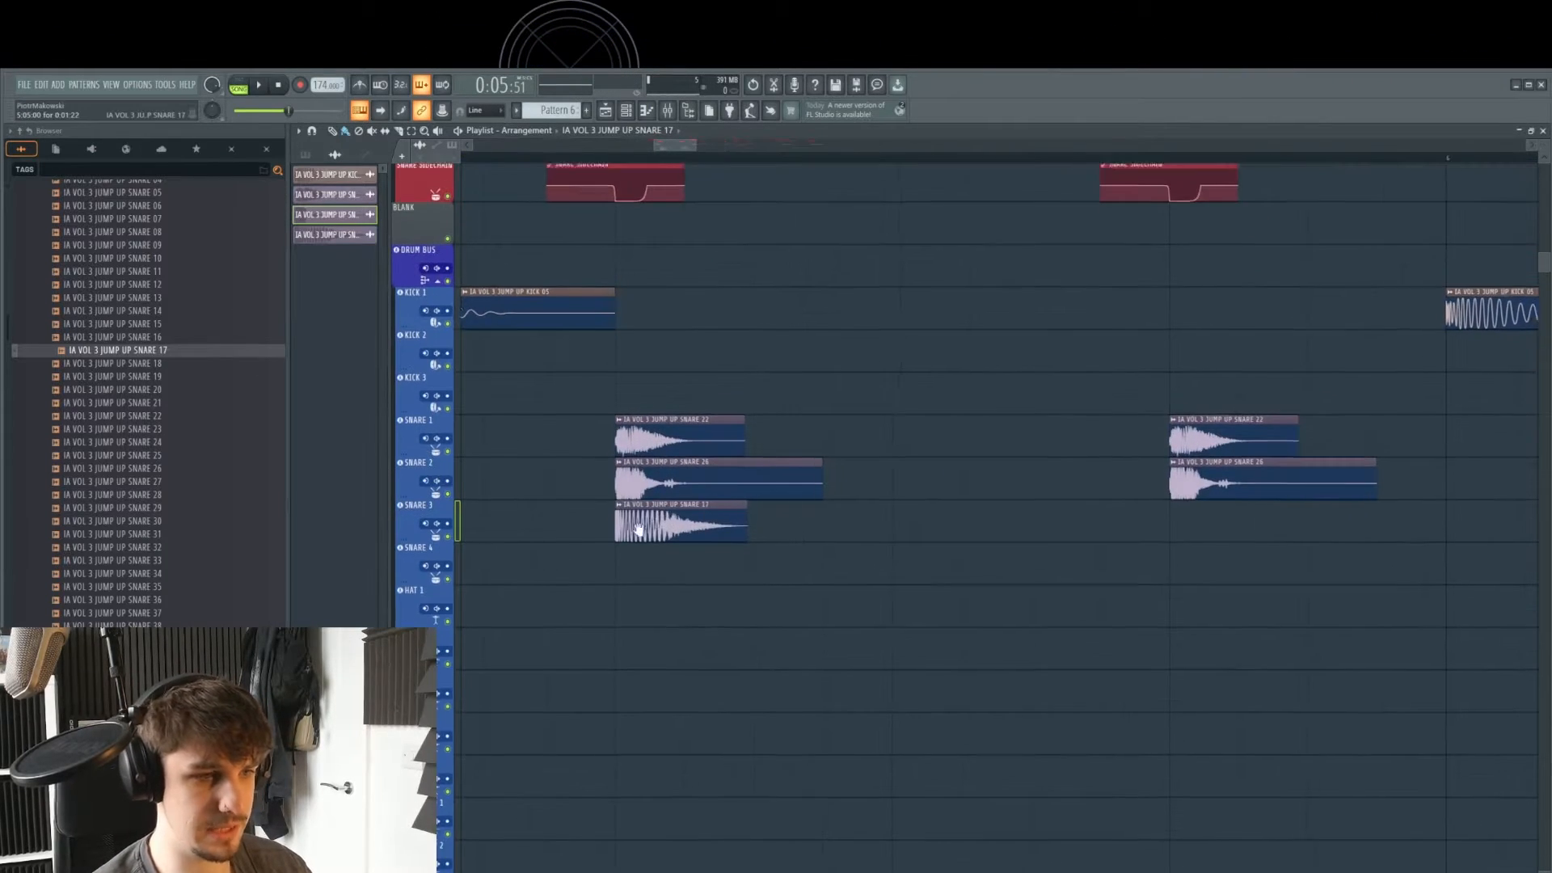
scroll(642, 527, "down", 4)
scroll(905, 527, "down", 8)
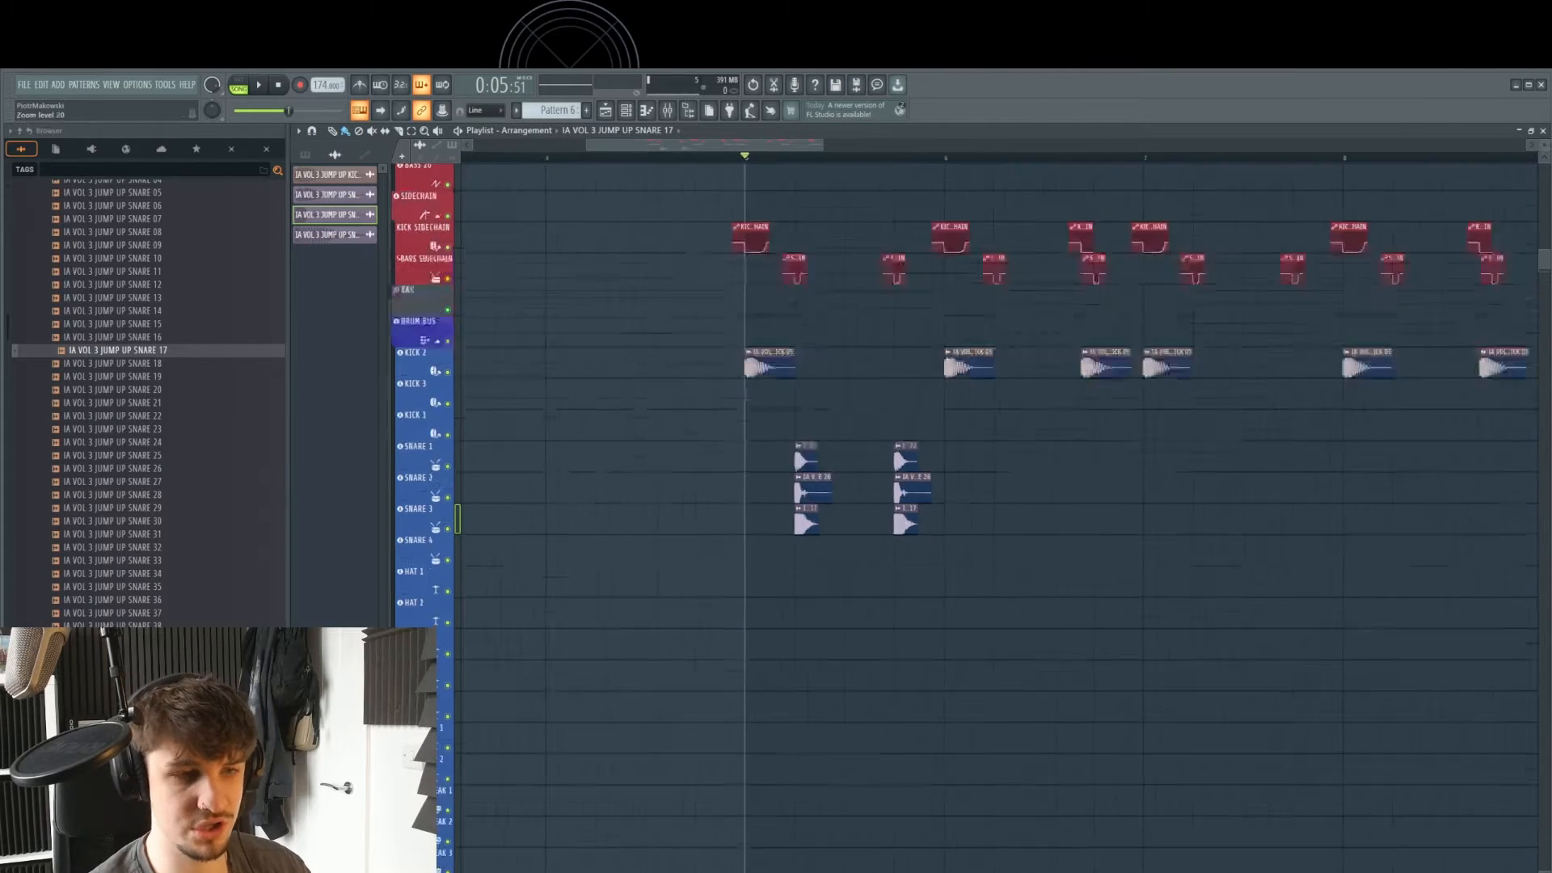
key("space")
left_click_drag(987, 471, 856, 544)
left_click_drag(977, 485, 976, 531)
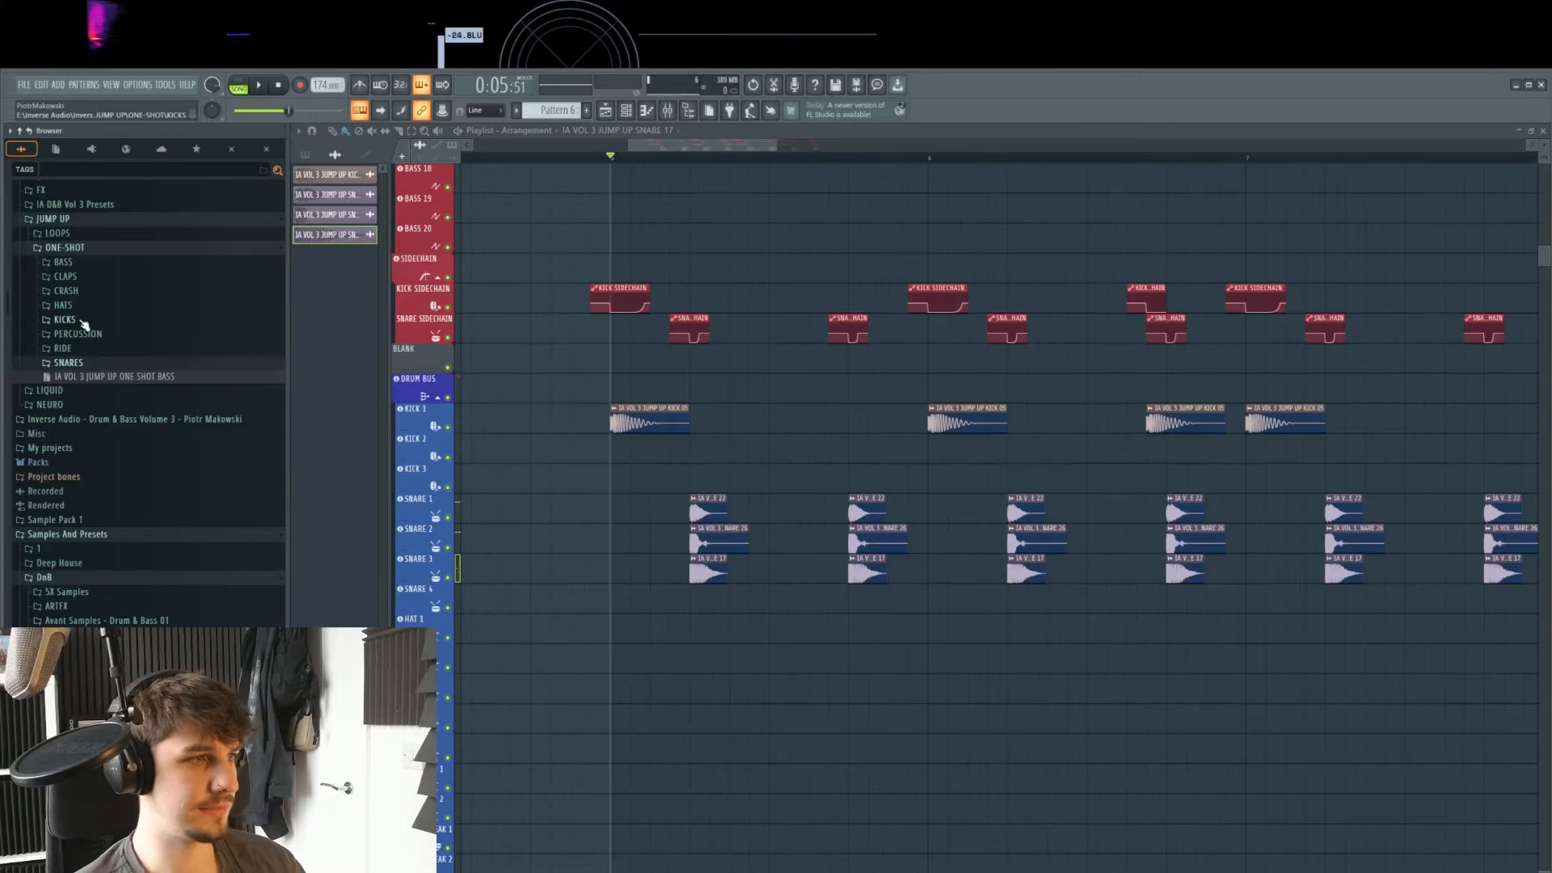
- Place IA VOL 3 JUMP UP HAT 12 on the Hat 1 track on all four beats of bar 5 and play it back
left_click(63, 305)
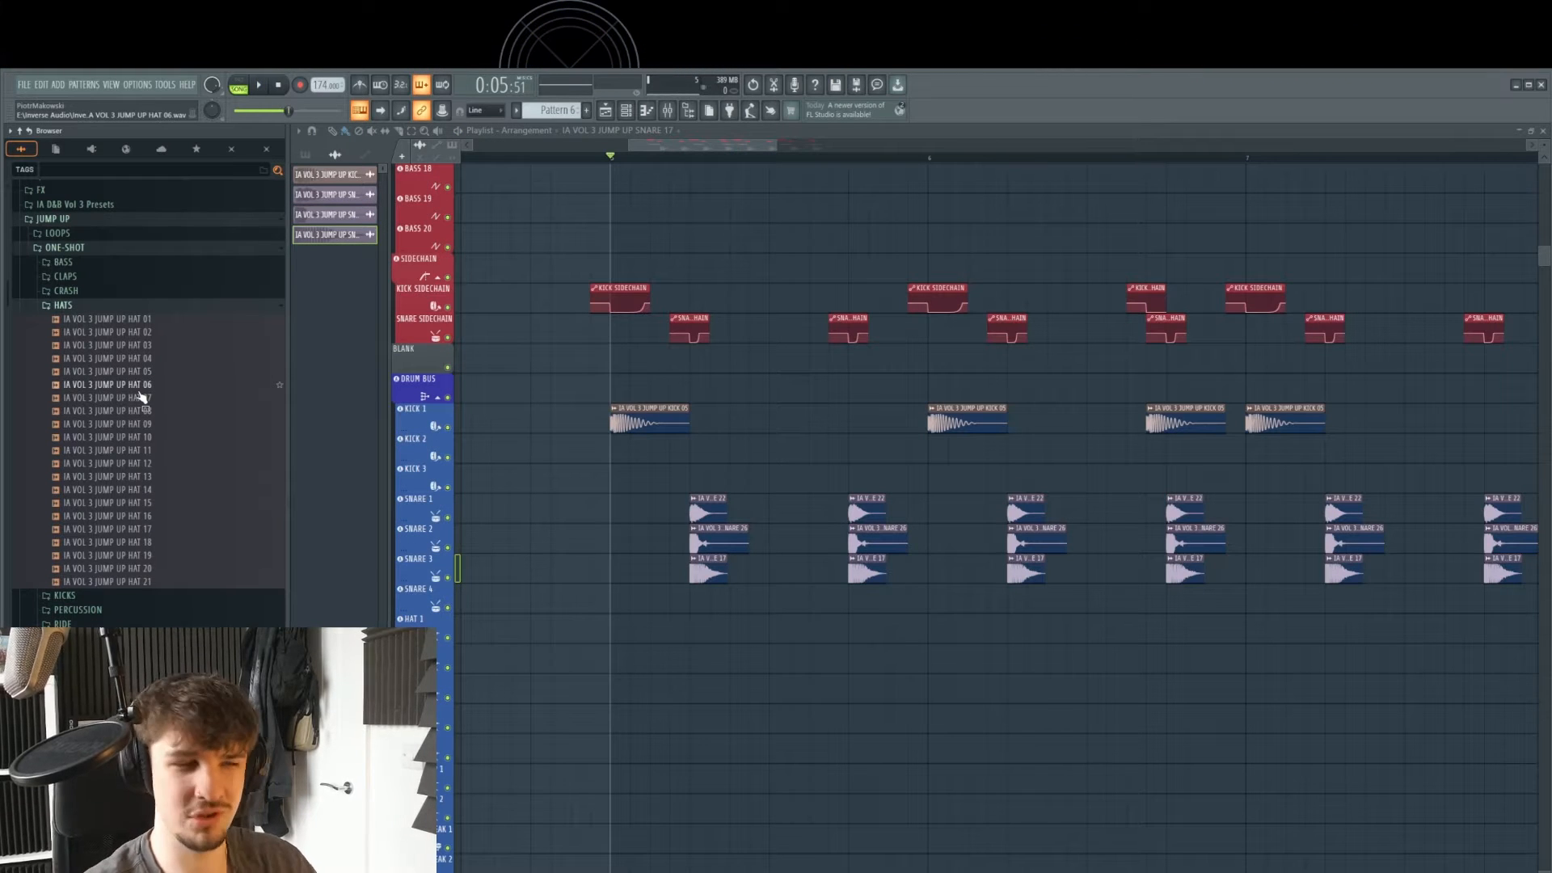
left_click_drag(121, 463, 613, 632)
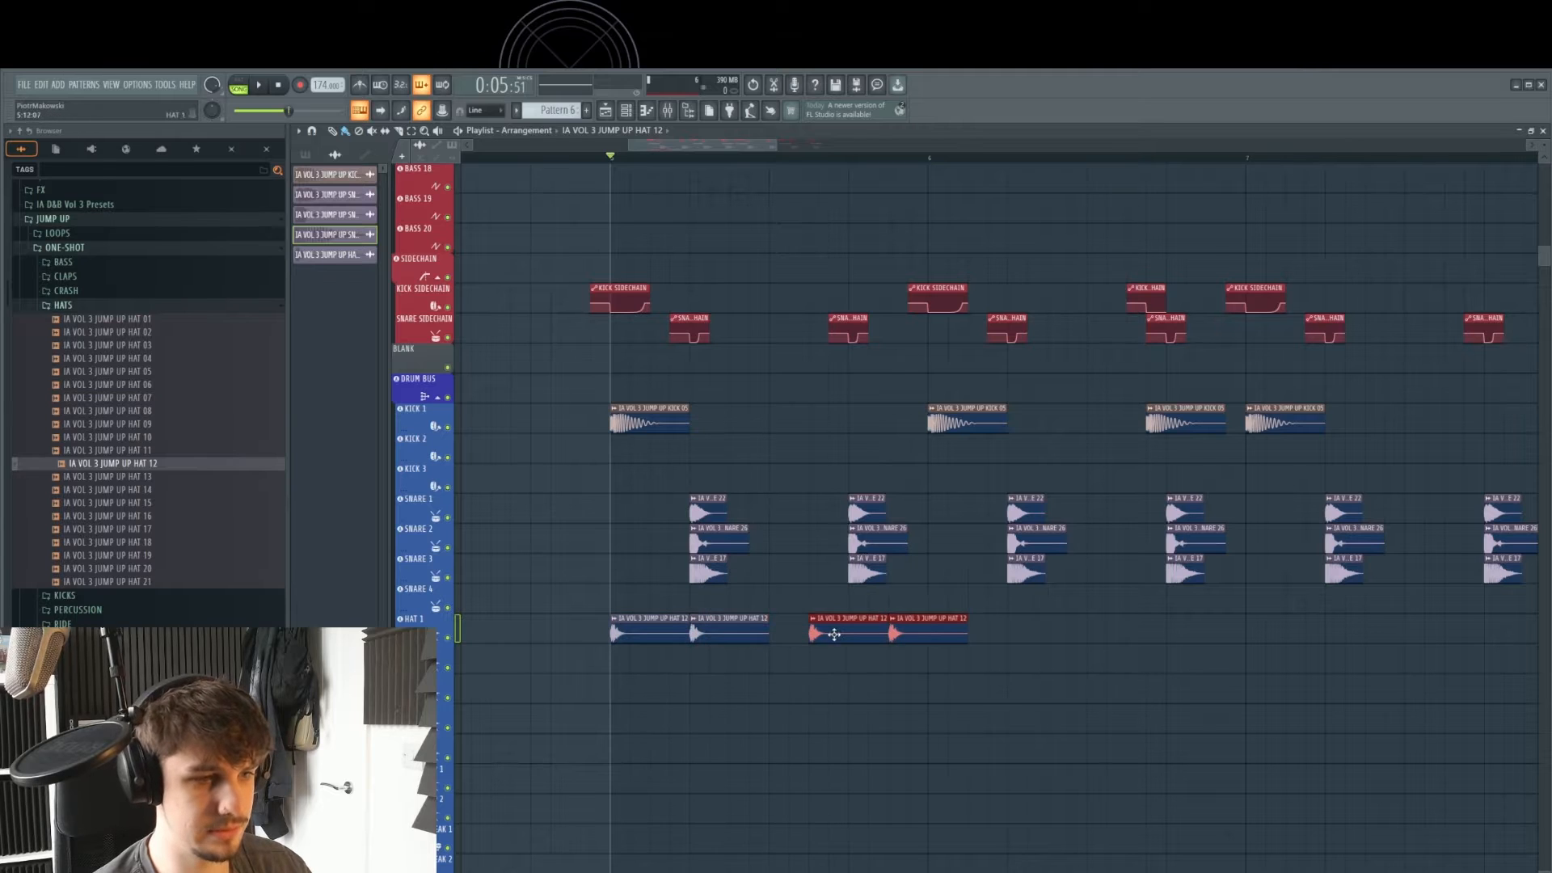
left_click_drag(816, 630, 797, 630)
left_click(799, 687, "ctrl")
key("space")
left_click_drag(955, 645, 680, 645)
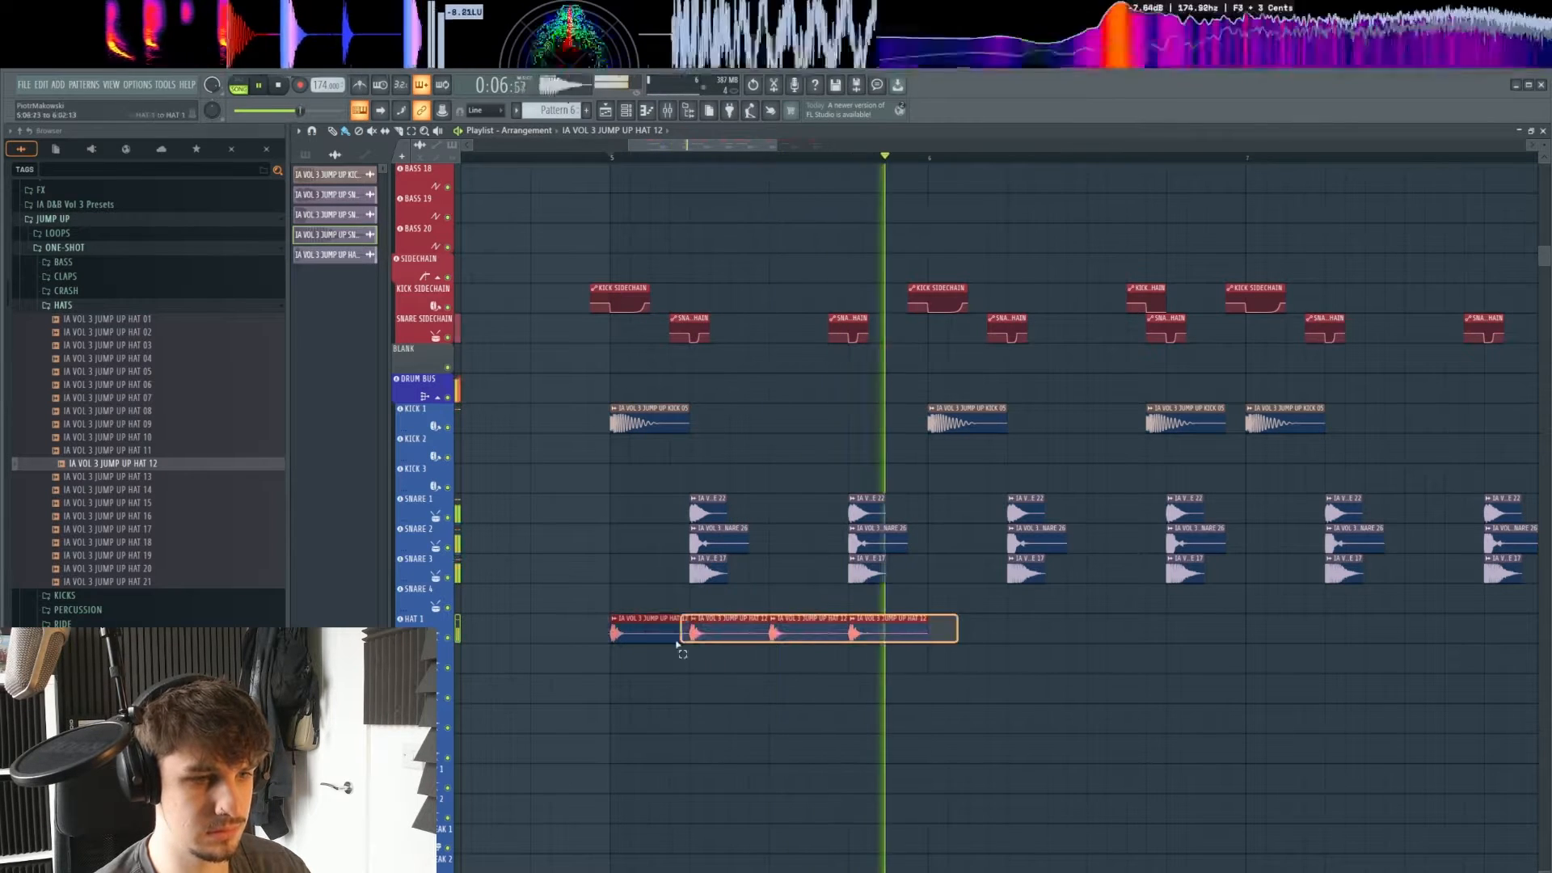
- Place IA VOL 3 JUMP UP HAT 08 on Hat 2 at beats 1 and 3 of bar 5, with a fade-out on both clips
left_click(139, 414)
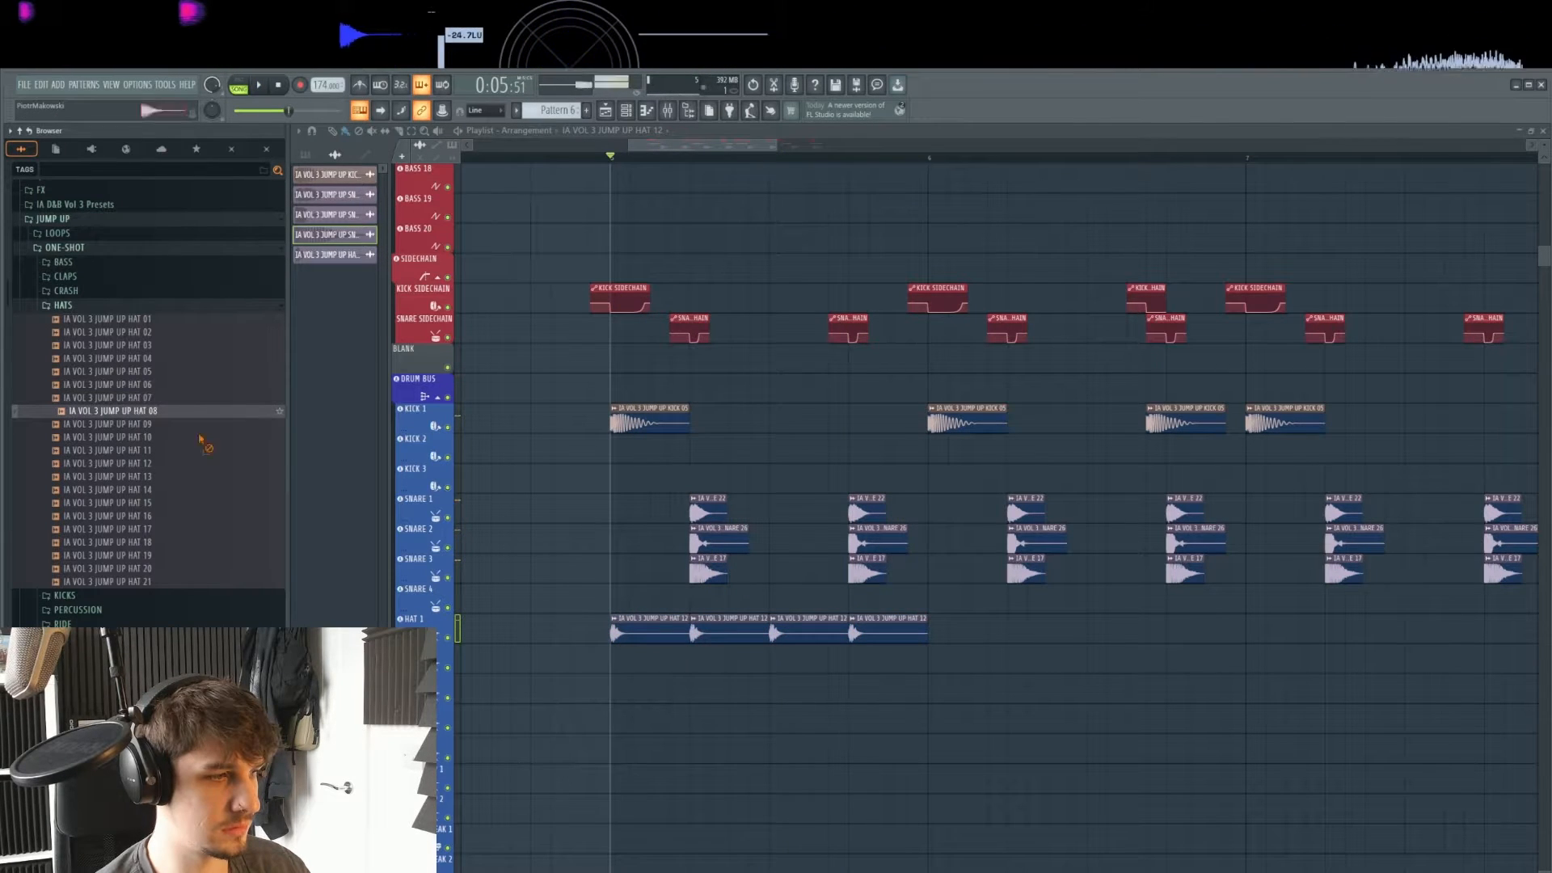
left_click_drag(201, 443, 629, 662)
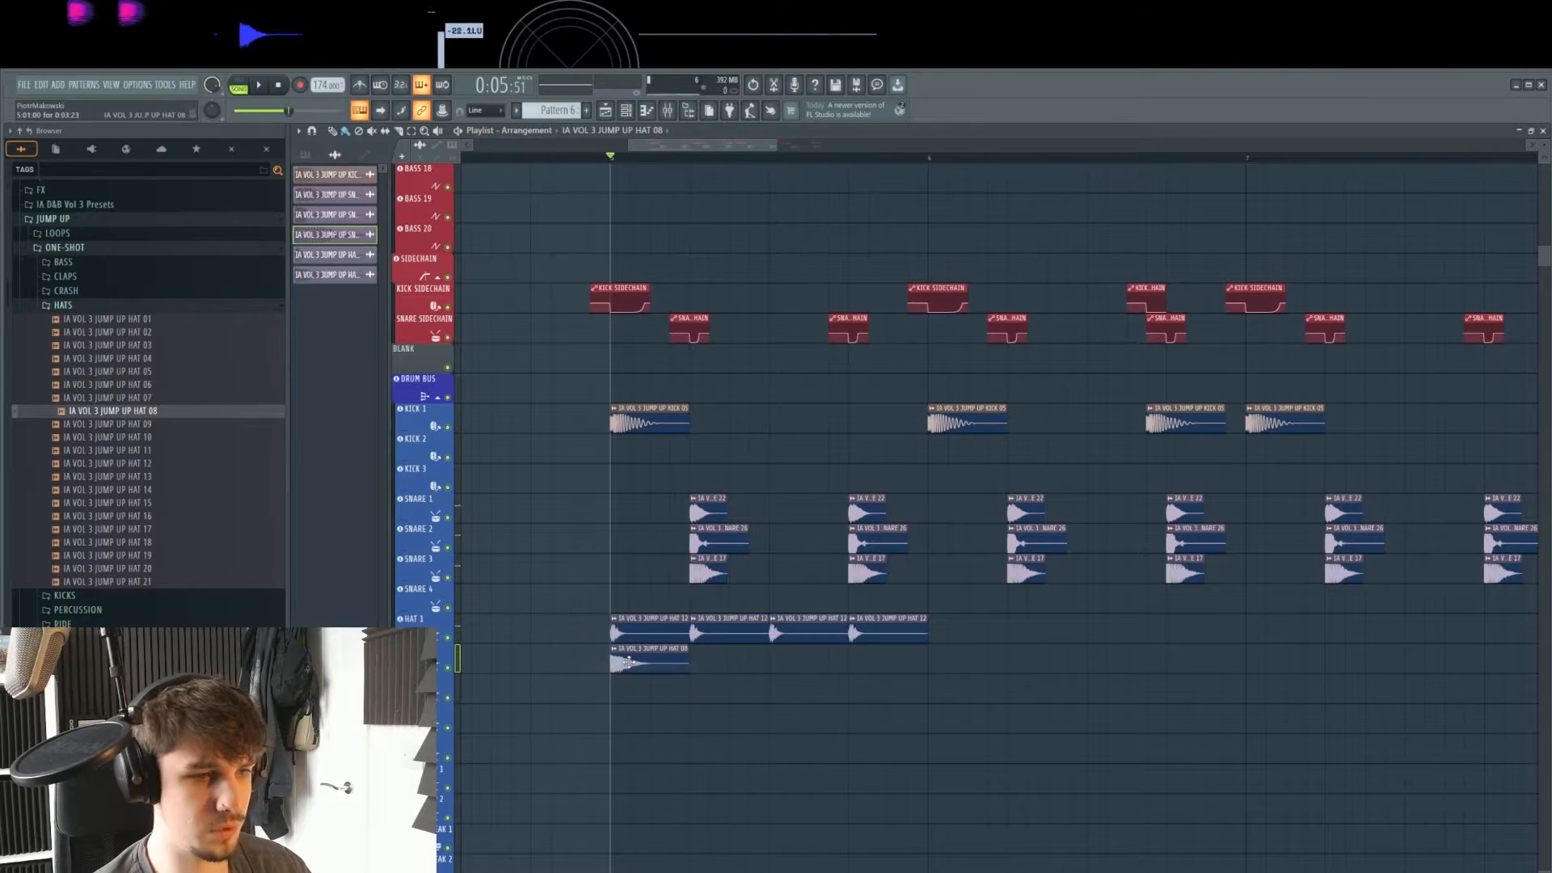
left_click_drag(909, 686, 611, 643)
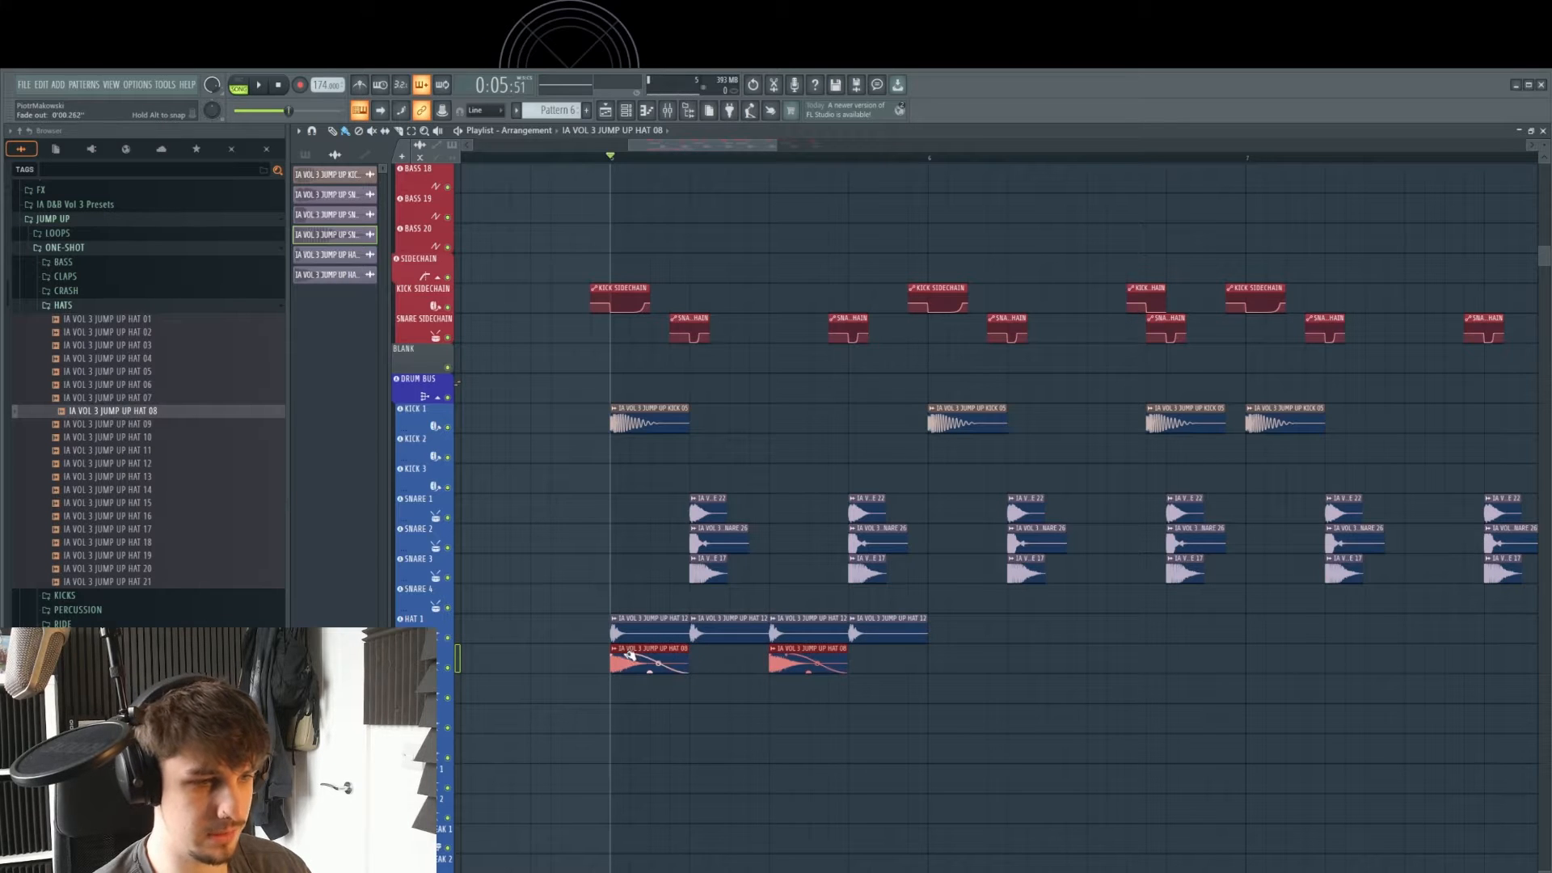
left_click(666, 689, "ctrl")
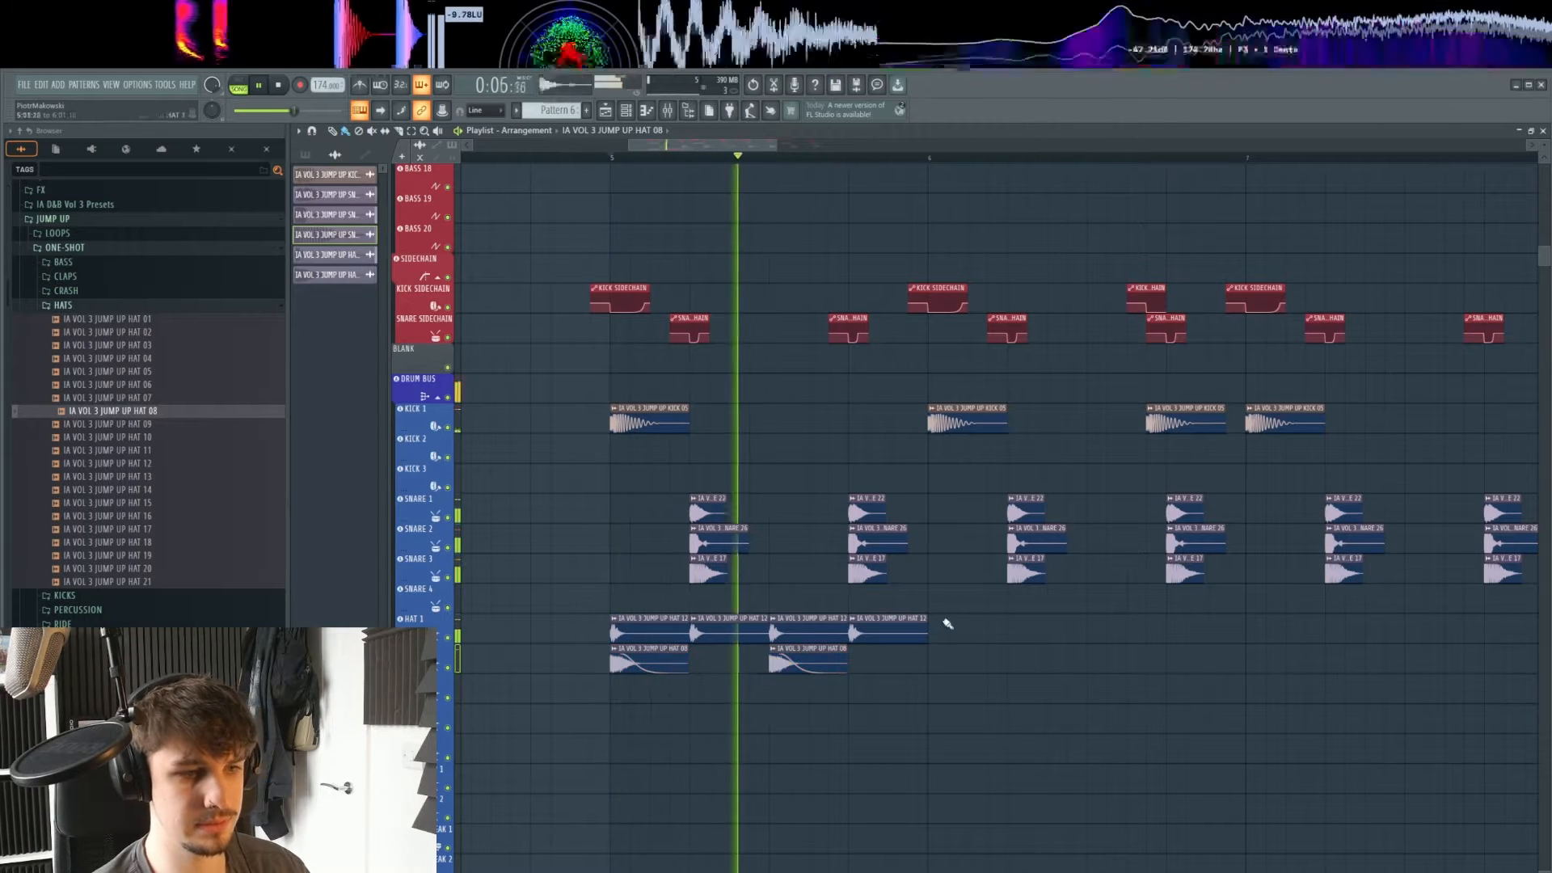
- Duplicate bar 5's clips on both hat tracks into bar 6
left_click_drag(946, 626, 599, 664)
key("ctrl+b")
scroll(964, 637, "down", 2)
scroll(964, 637, "down", 1)
left_click_drag(964, 637, 858, 651)
key("space")
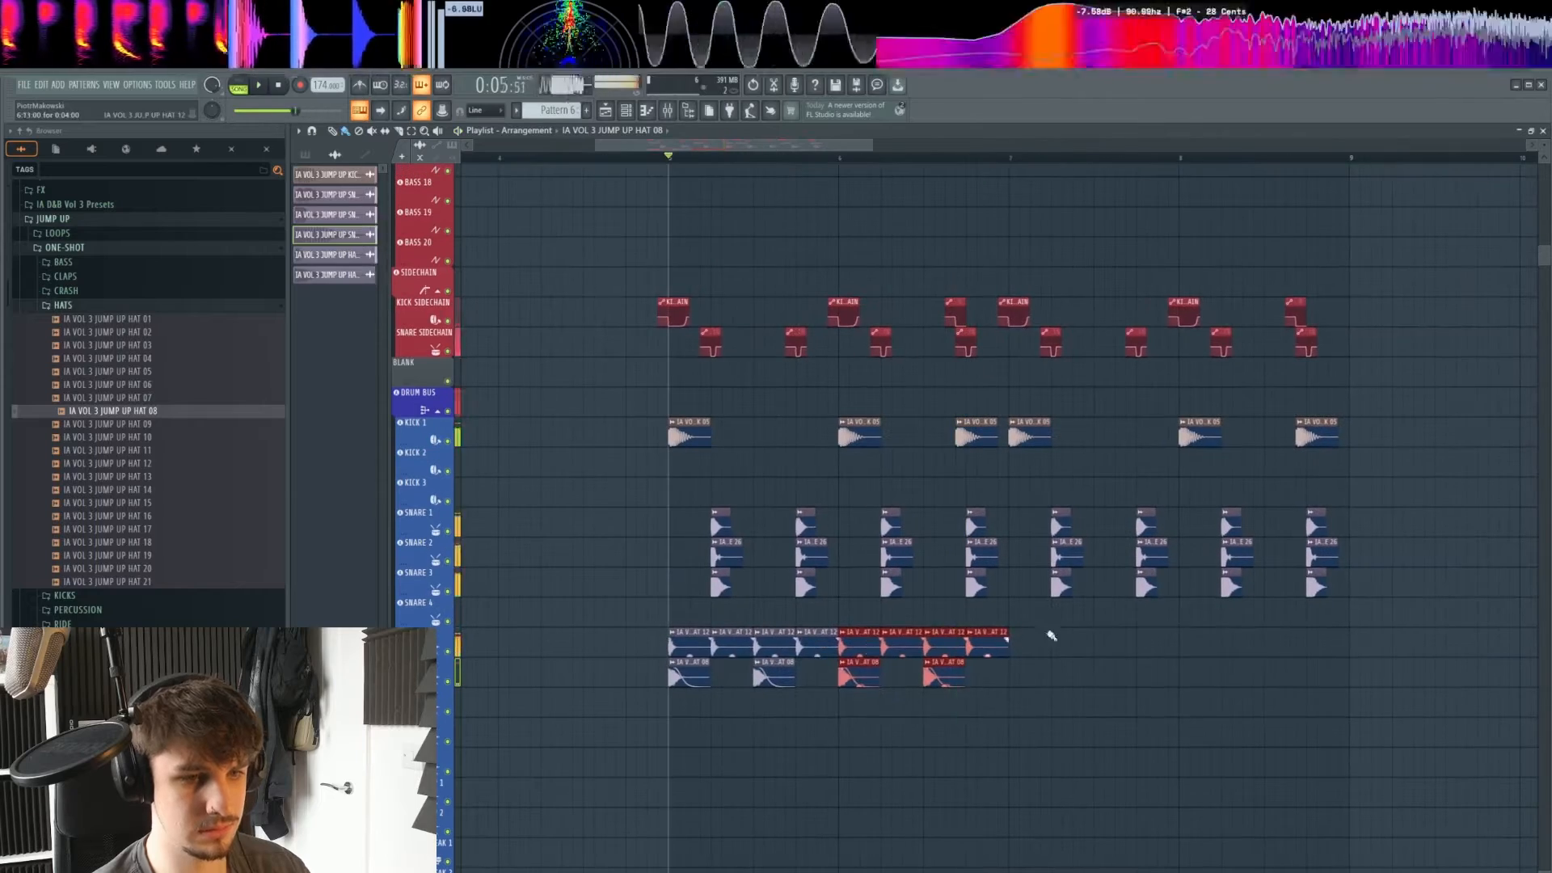
- Duplicate the two-bar hat pattern on both hat tracks to fill bars 7 and 8
left_click_drag(1050, 633, 665, 676)
key("ctrl+b")
left_click(1027, 728, "ctrl")
left_click_drag(1025, 731, 969, 687)
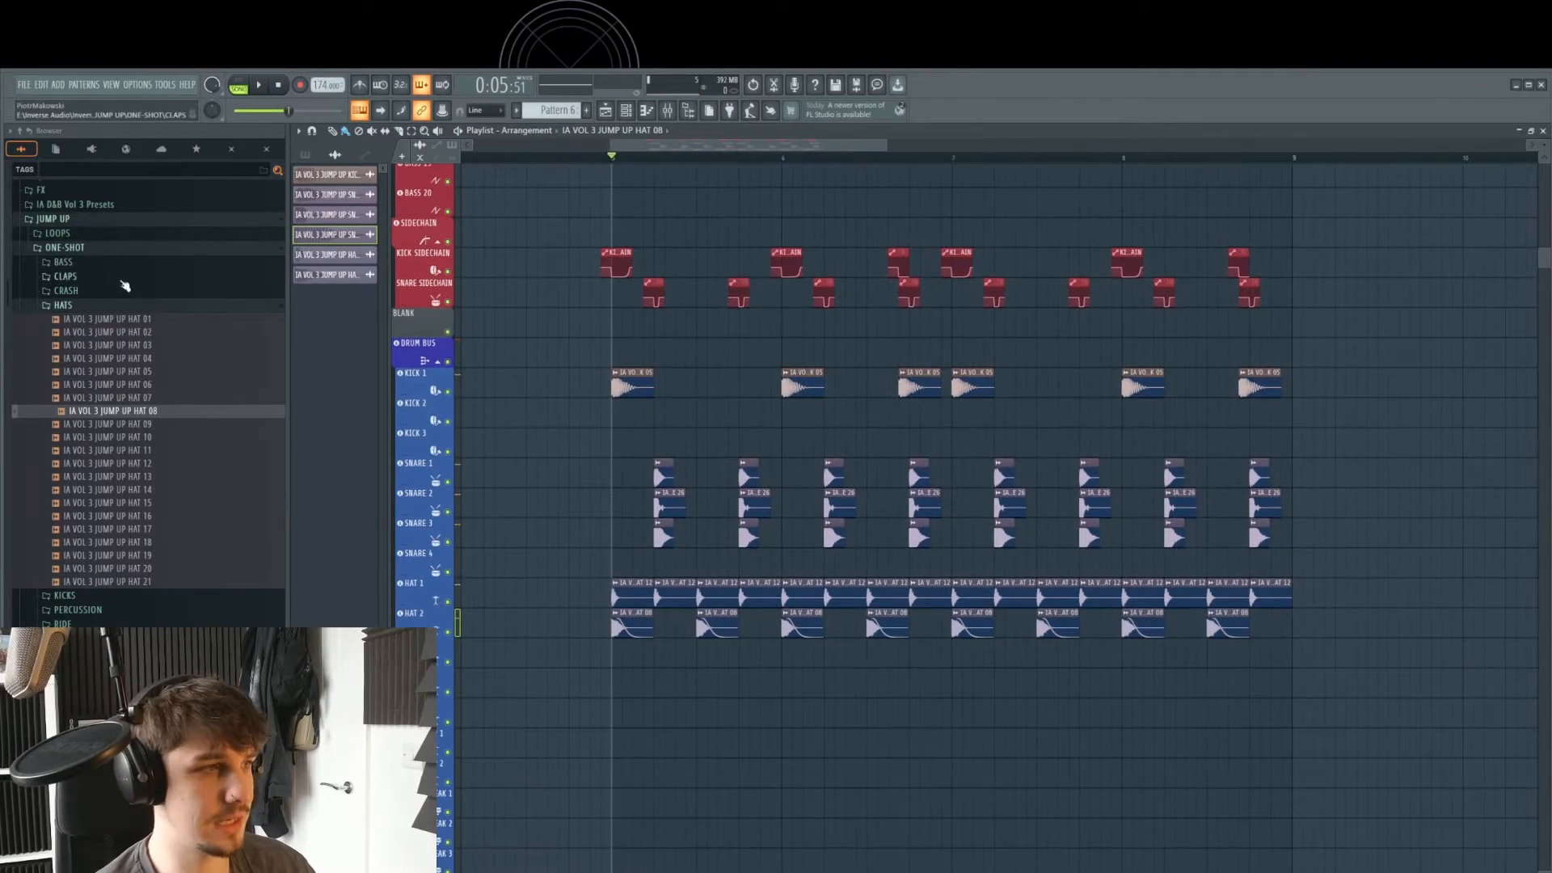
key("space")
- Place IA VOL 3 JUMP UP TOP LOOP 11 175BPM from the Jump Up top loops on a track below the hats at bar 5
left_click(72, 306)
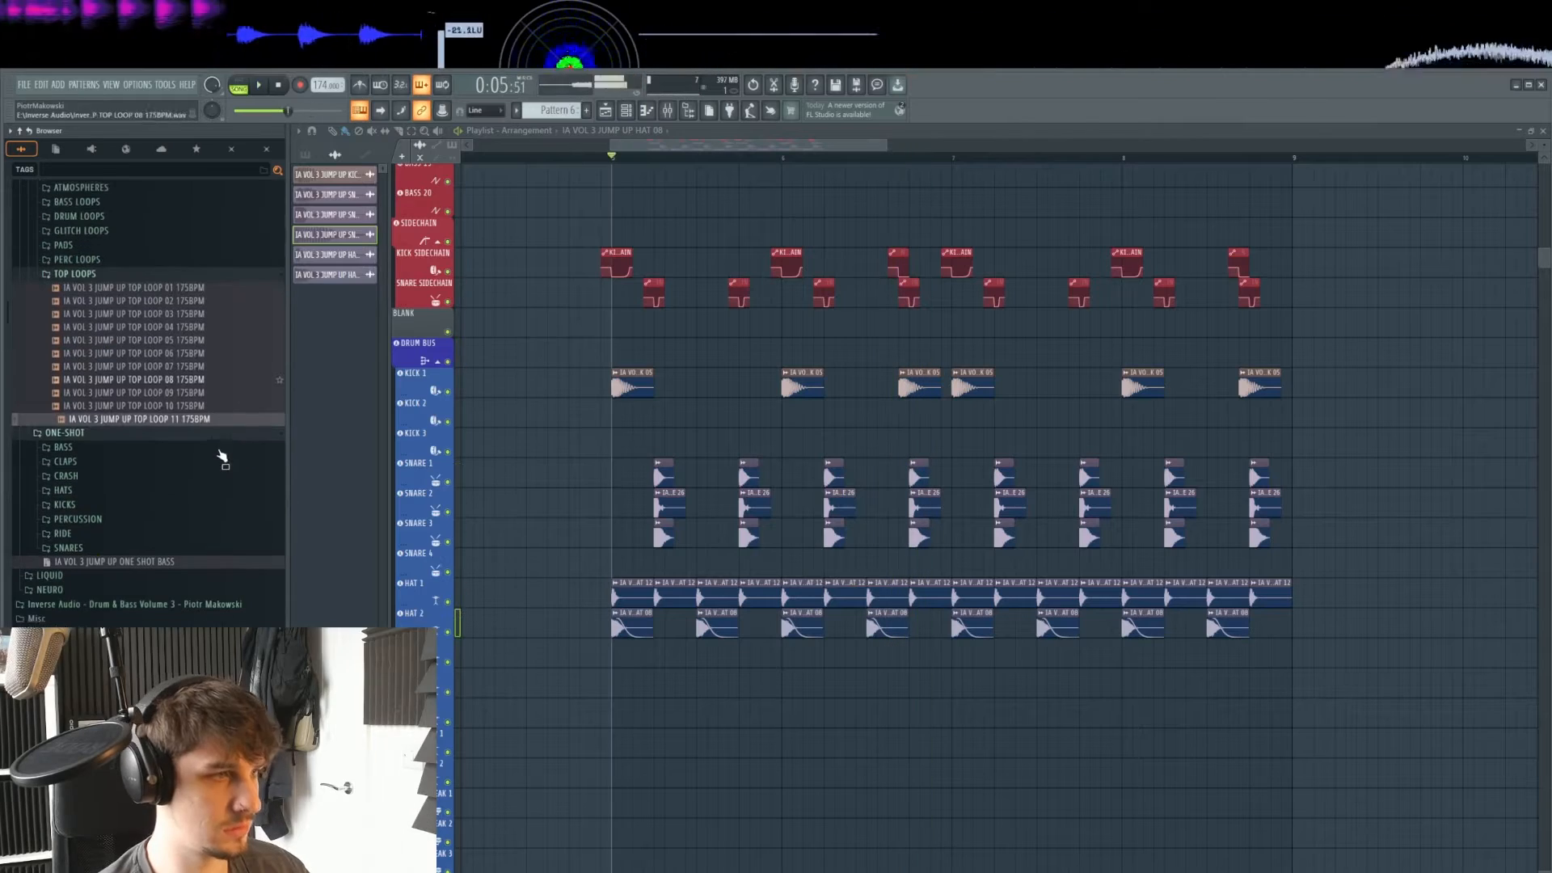
left_click_drag(203, 418, 617, 744)
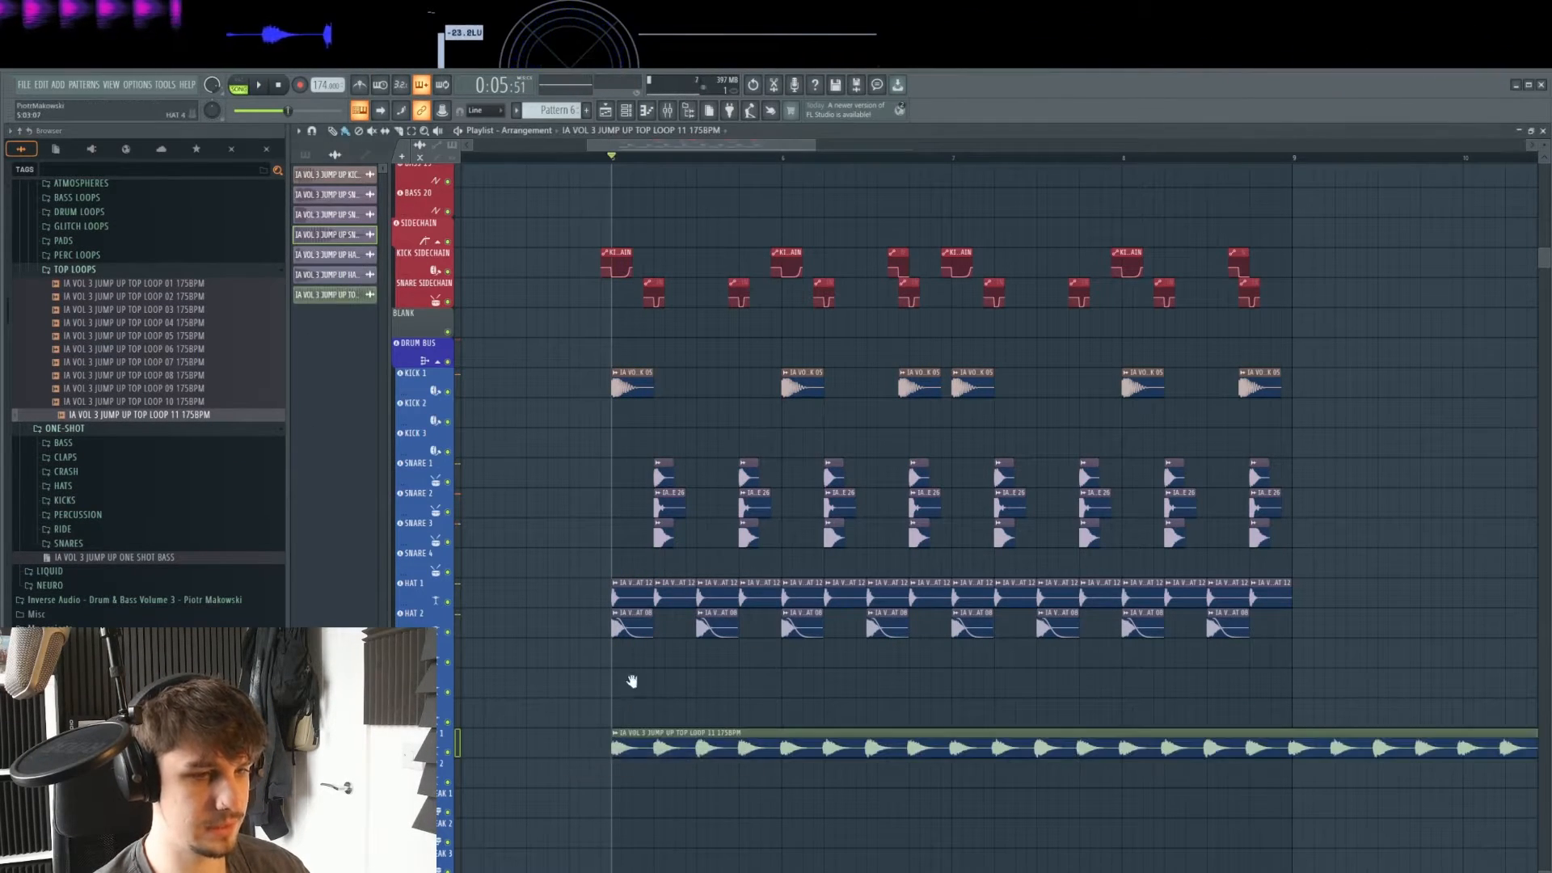
- Set the project tempo to 175 BPM and trim the top loop clip to end with bar 8
left_click_drag(632, 682, 586, 652)
left_click_drag(321, 86, 321, 88)
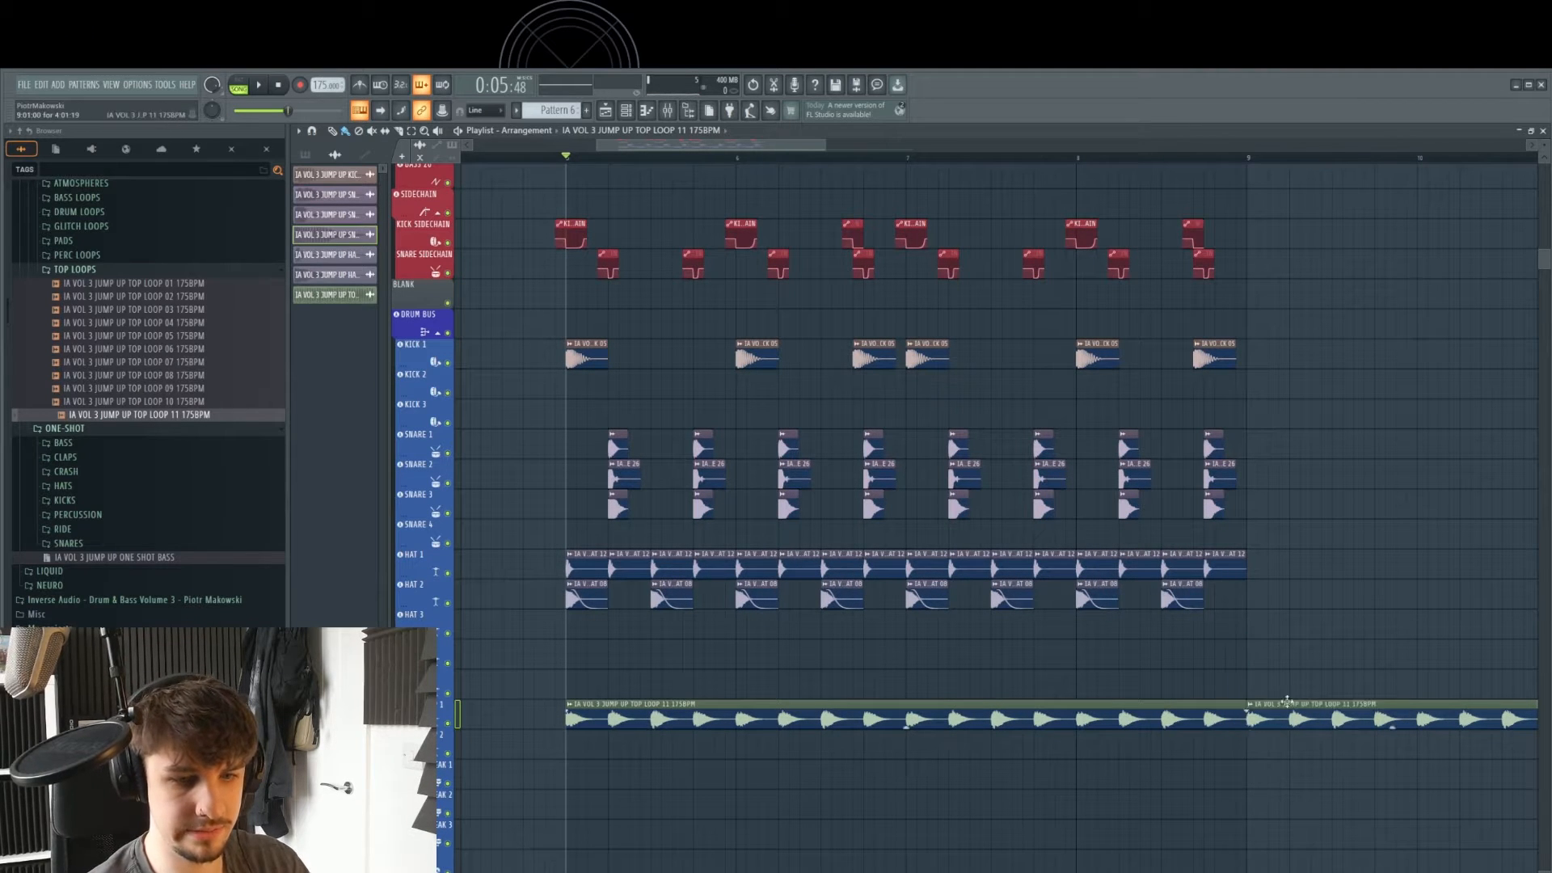
key("space")
scroll(907, 623, "down", 3)
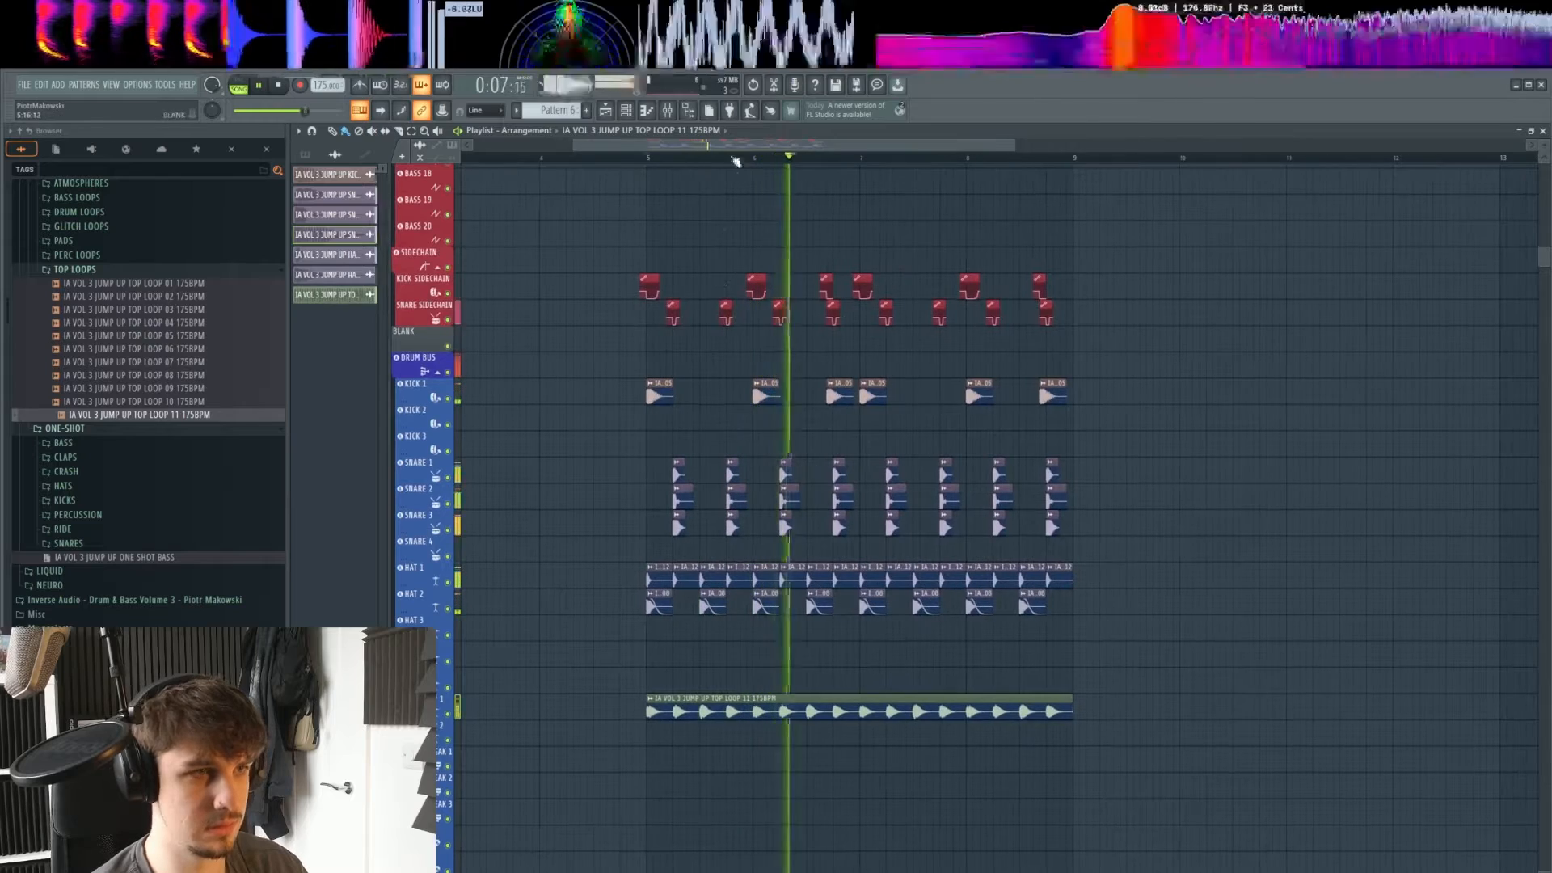
- Lower the Kick 1 mixer track to about -5.8 dB
key("space")
key("F9")
scroll(992, 266, "down", 3)
left_click(921, 297)
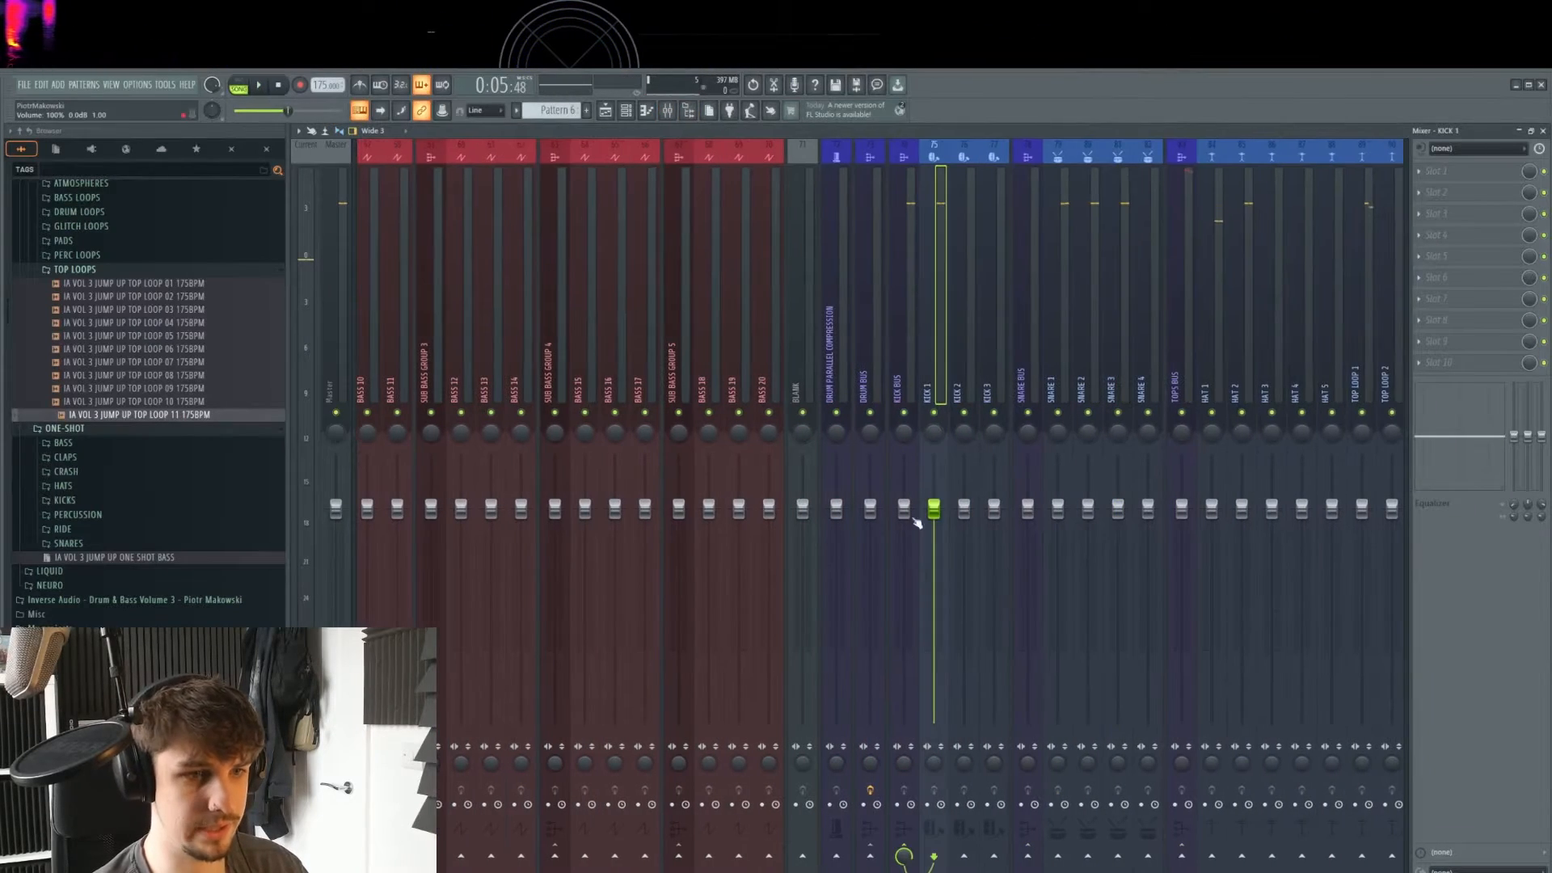
left_click_drag(934, 509, 933, 559)
- Balance the snare mixer tracks during playback, lowering Snare 1 to about -9.6 dB, Snare 2 to -7.8 dB and Snare 3 to -6.2 dB
key("space")
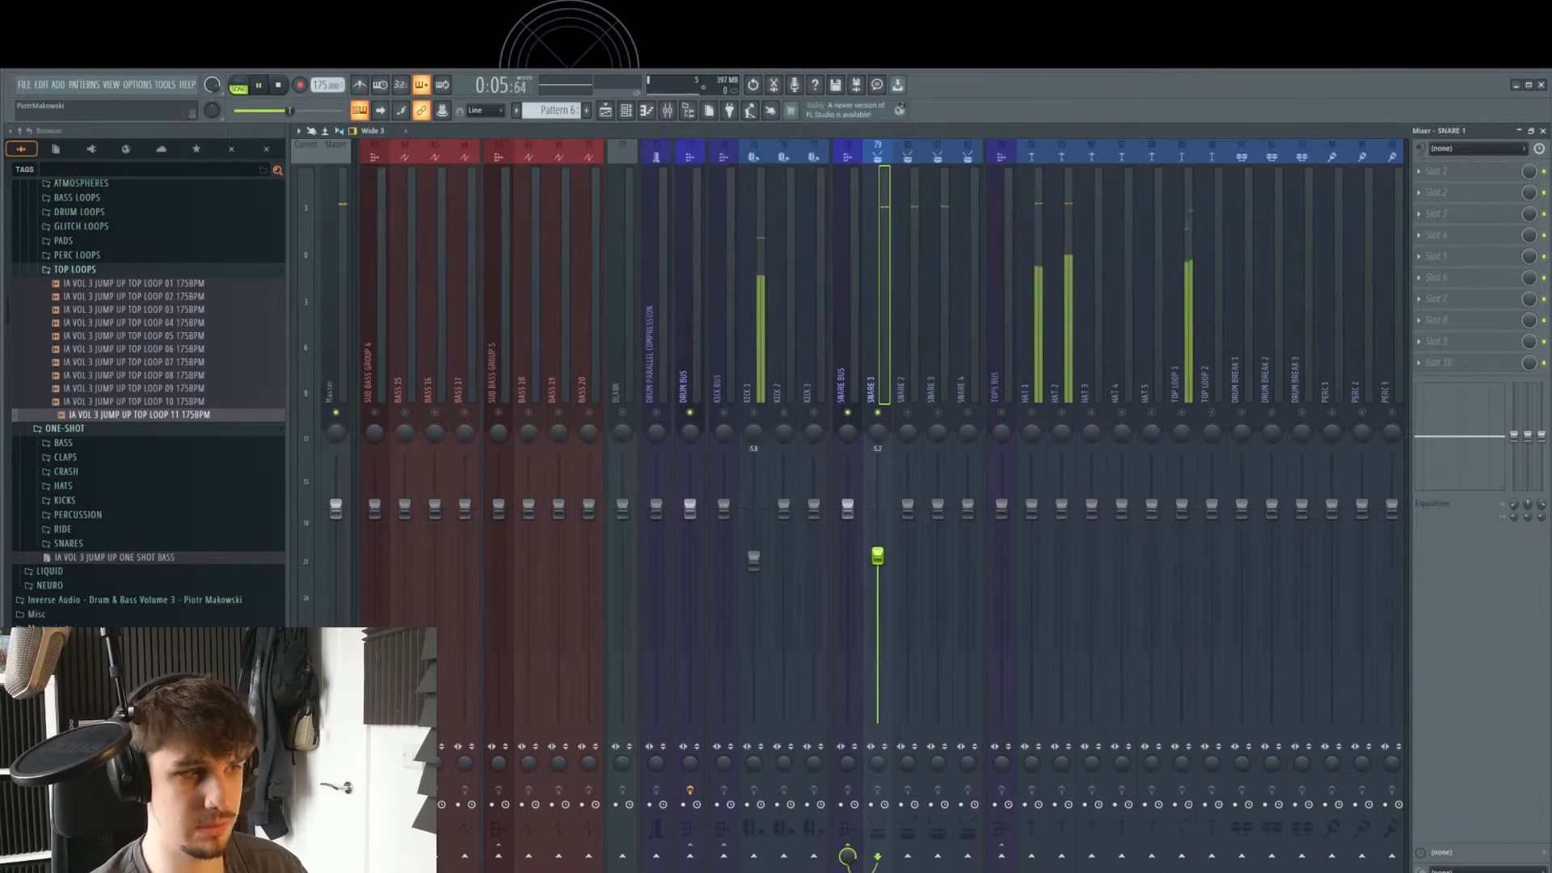
left_click_drag(877, 555, 877, 558)
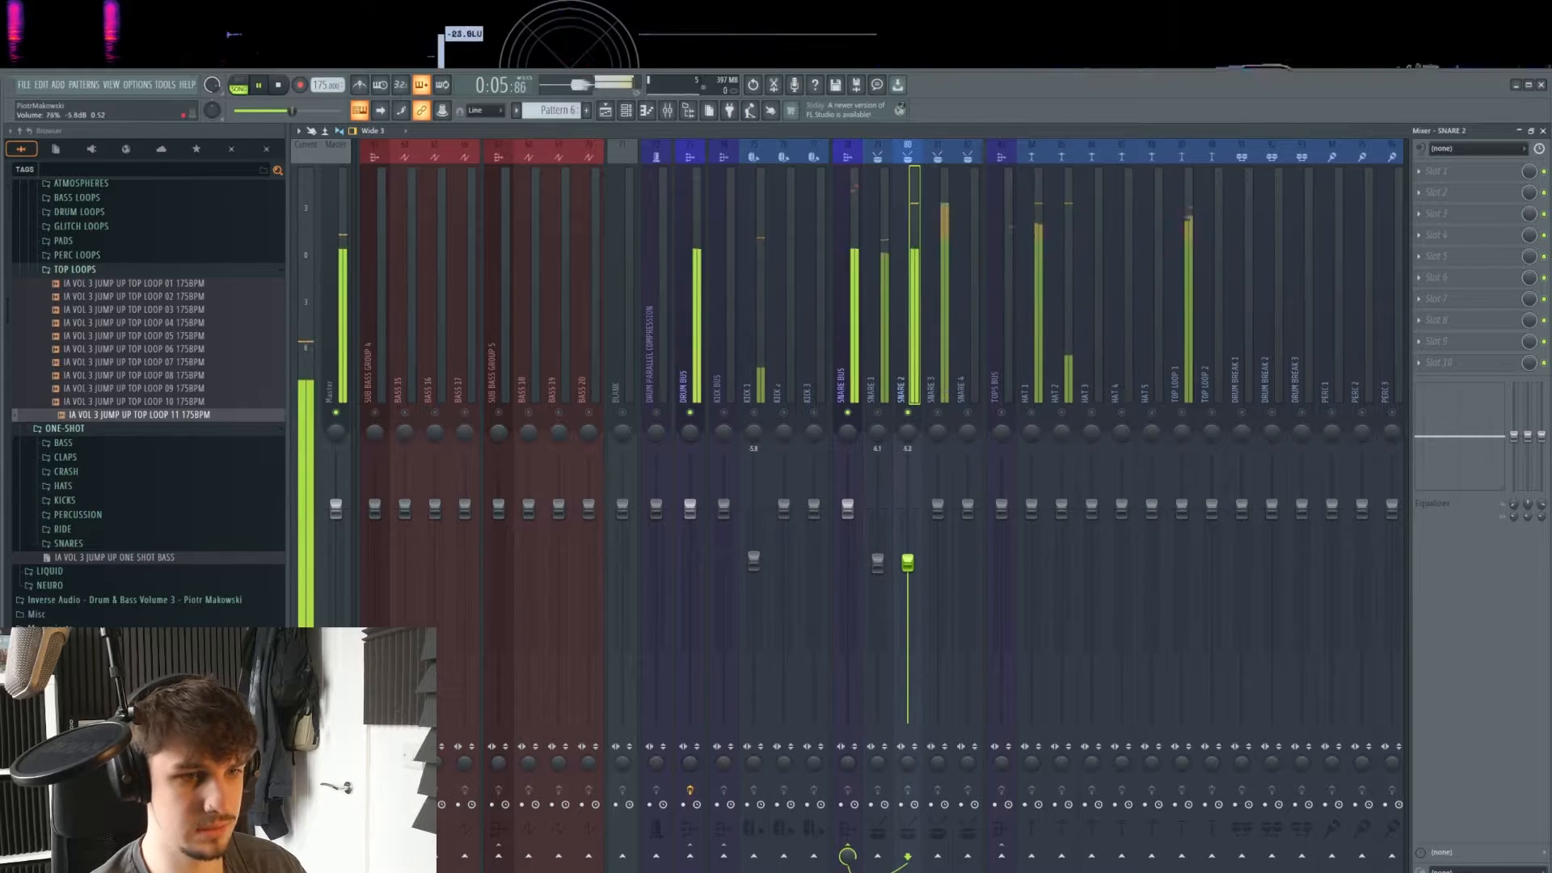
left_click_drag(908, 562, 908, 577)
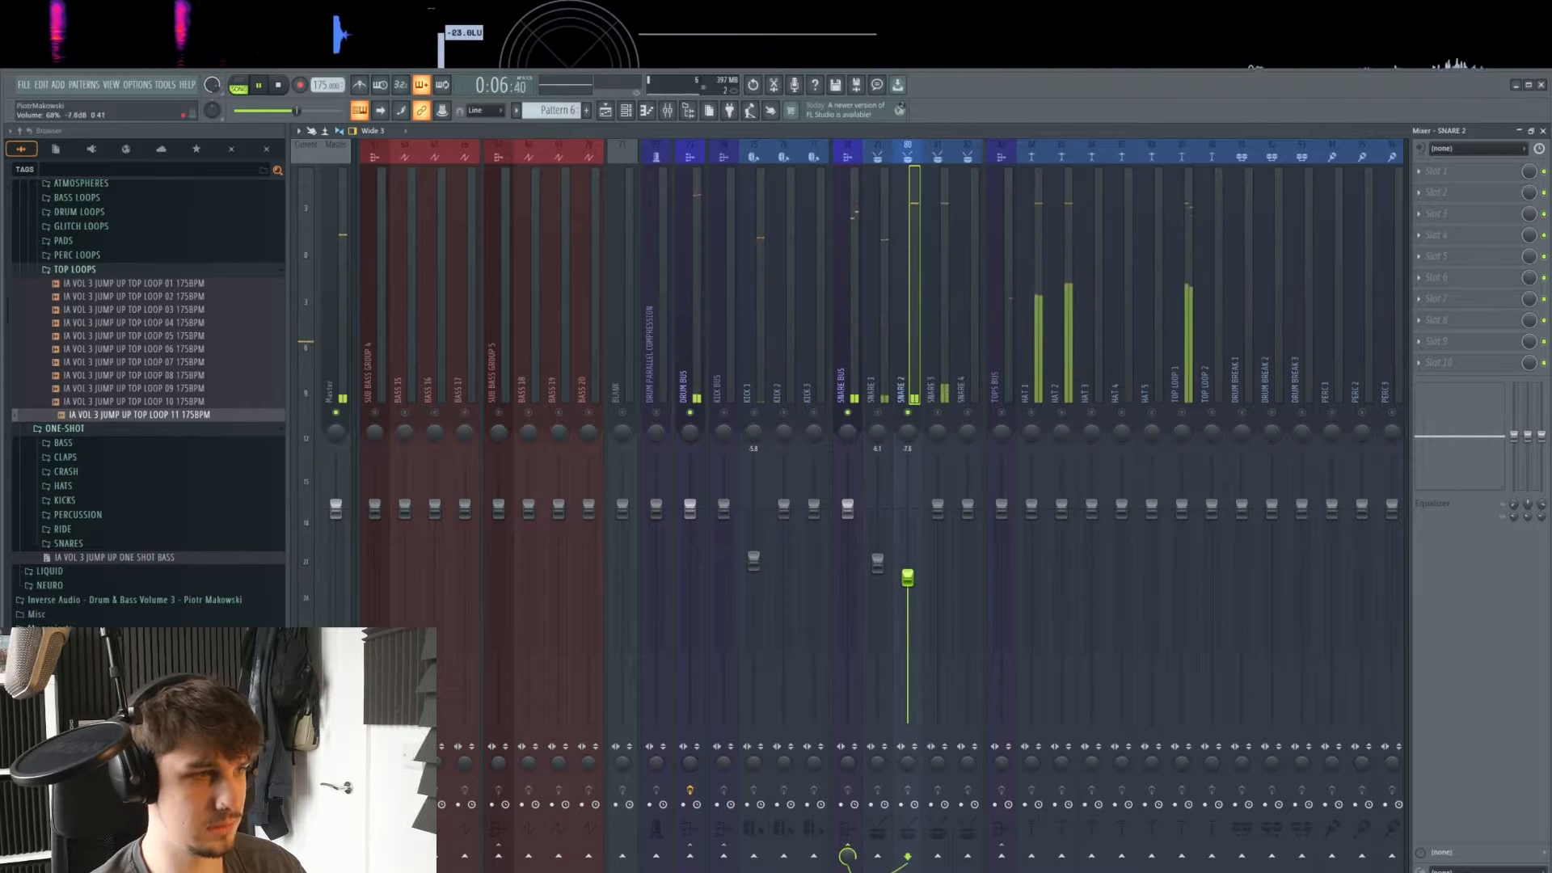
right_click(937, 413)
left_click_drag(938, 510, 938, 564)
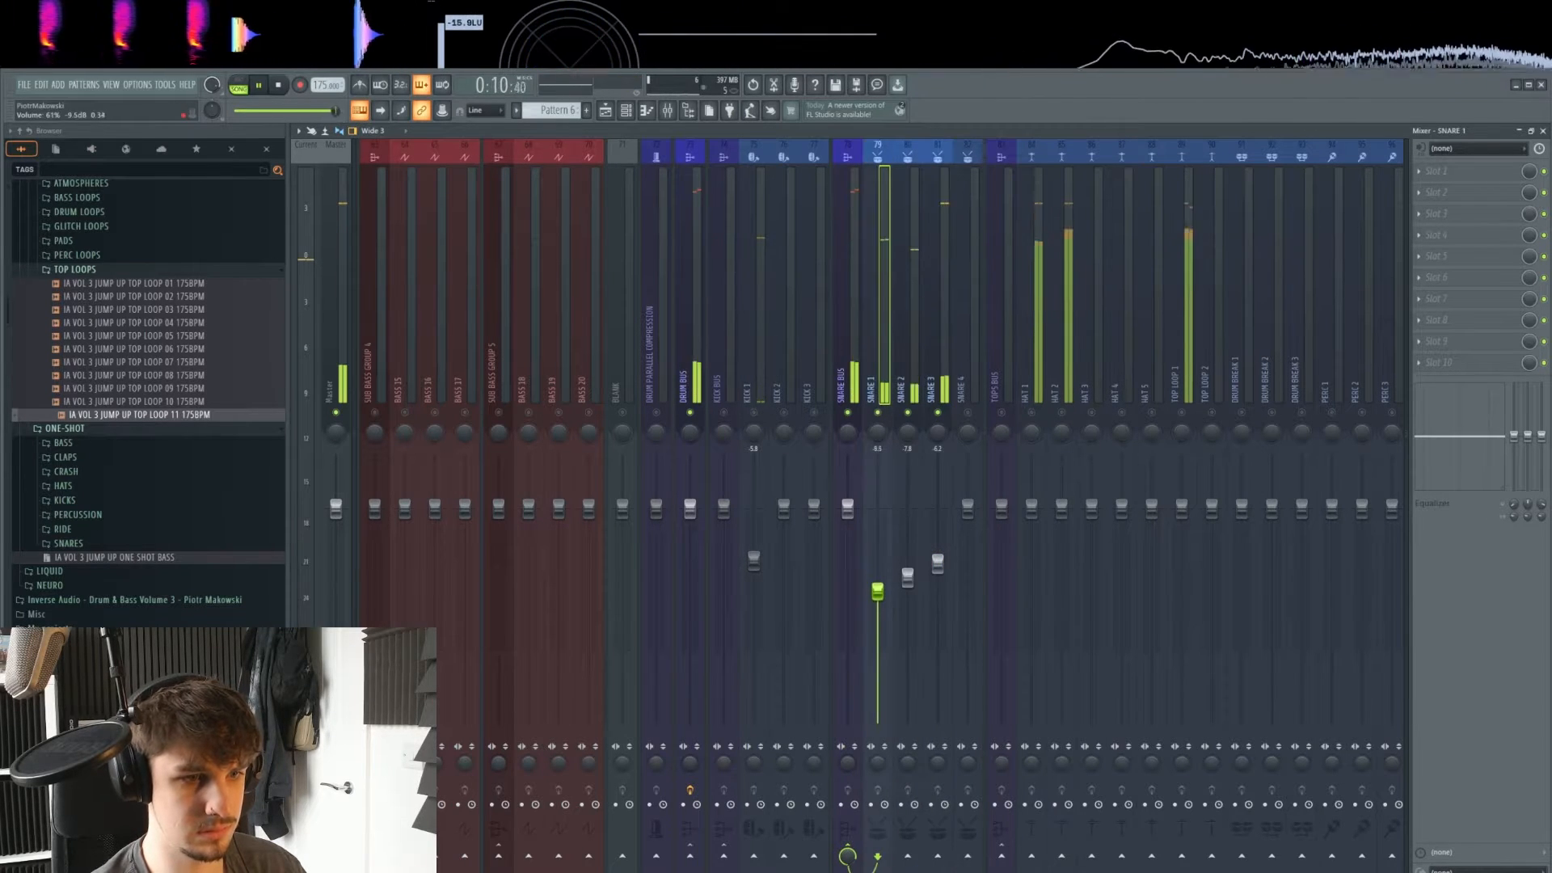
- Unmute the hat and top loop mixer tracks, and lower Hat 1 to about -7.6 dB and Hat 2 to about -10.0 dB
left_click(1062, 392)
left_click(1028, 398)
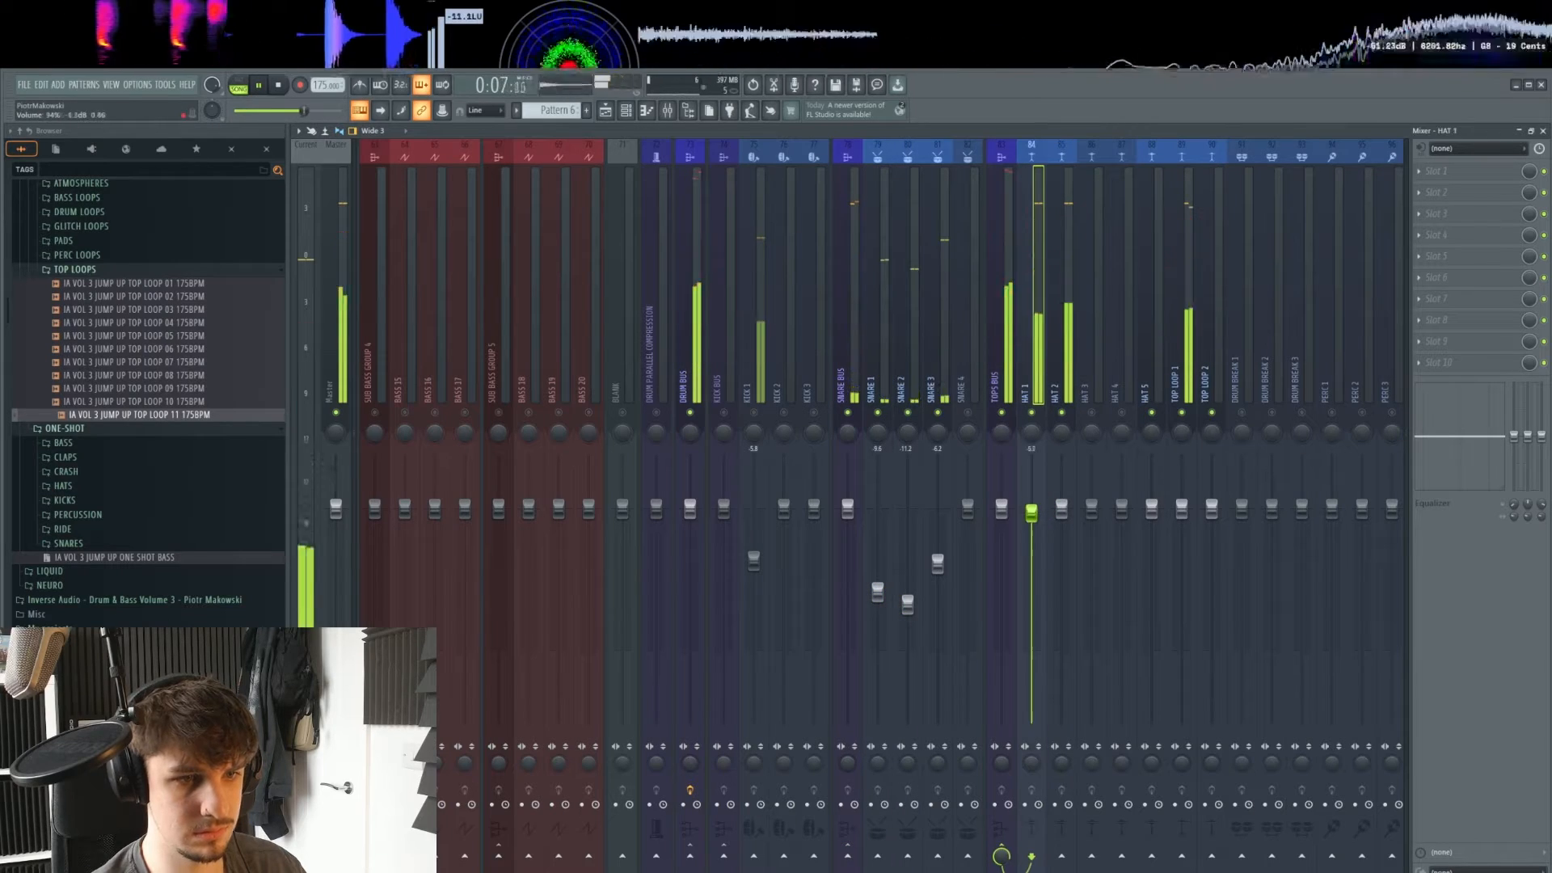
left_click_drag(1031, 510, 1031, 575)
left_click_drag(1062, 509, 1061, 596)
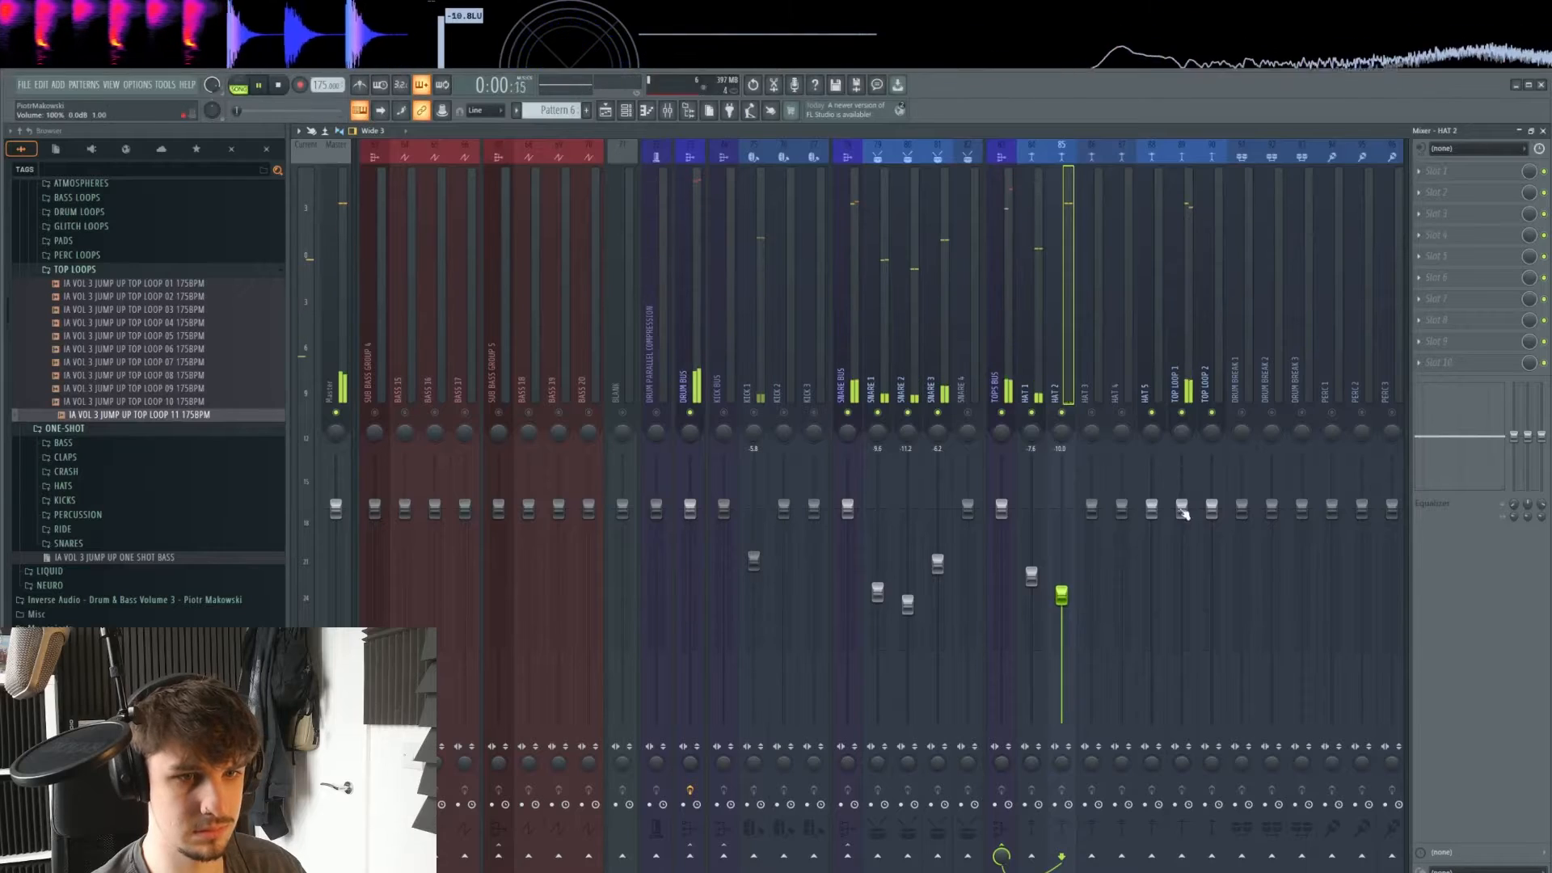
- Lower Top Loop 1 to about -10.6 dB and rebalance Hat 1 to about -6.1 dB and Hat 2 to about -9.2 dB
key("space")
left_click_drag(1181, 596, 1181, 618)
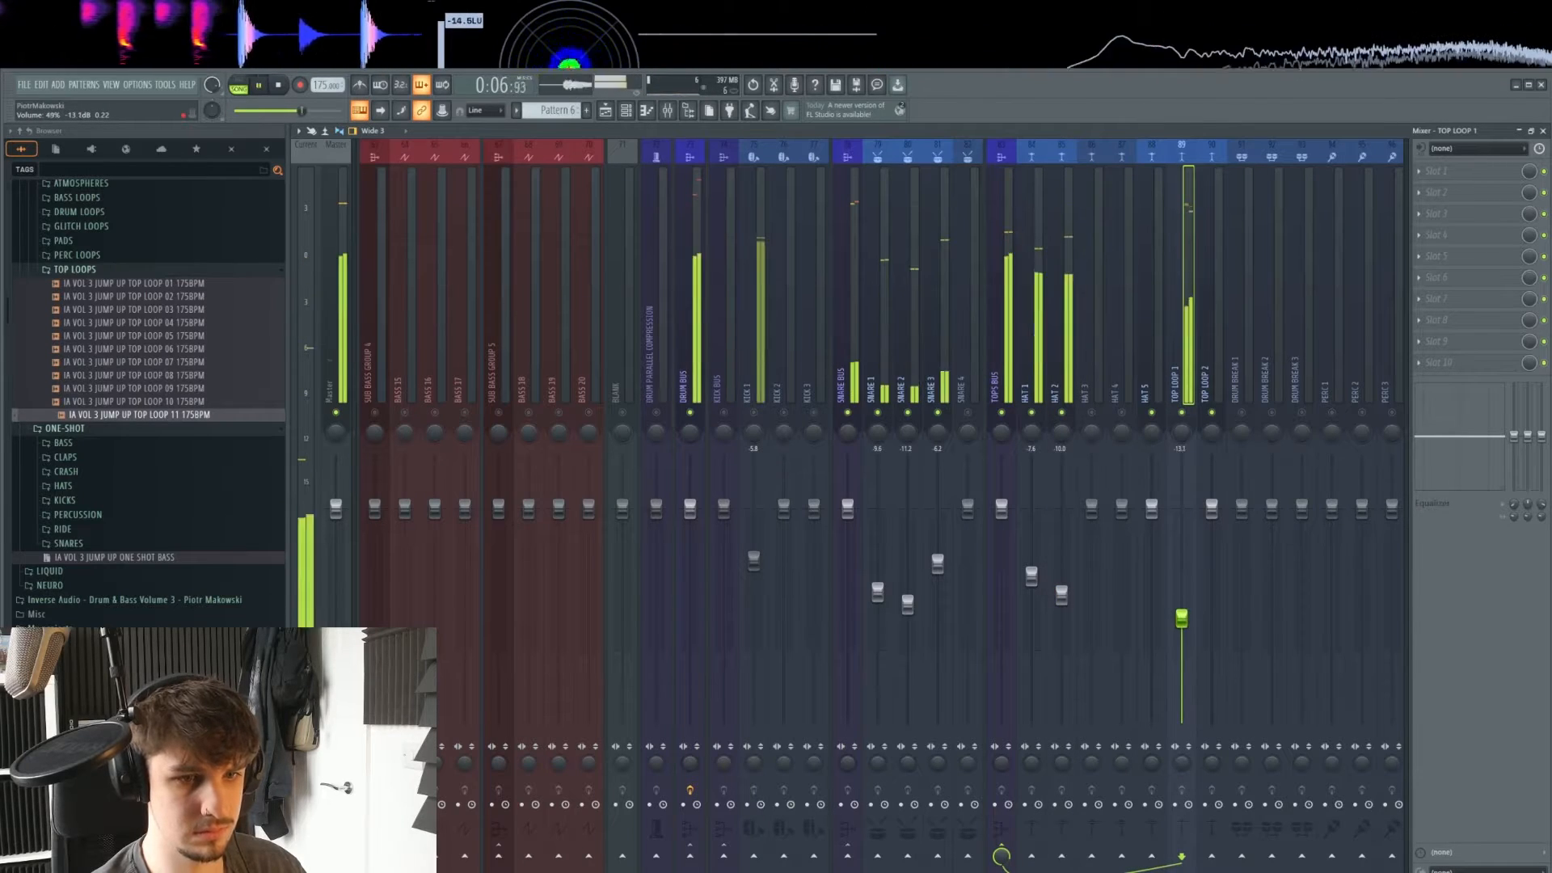
left_click(1061, 595)
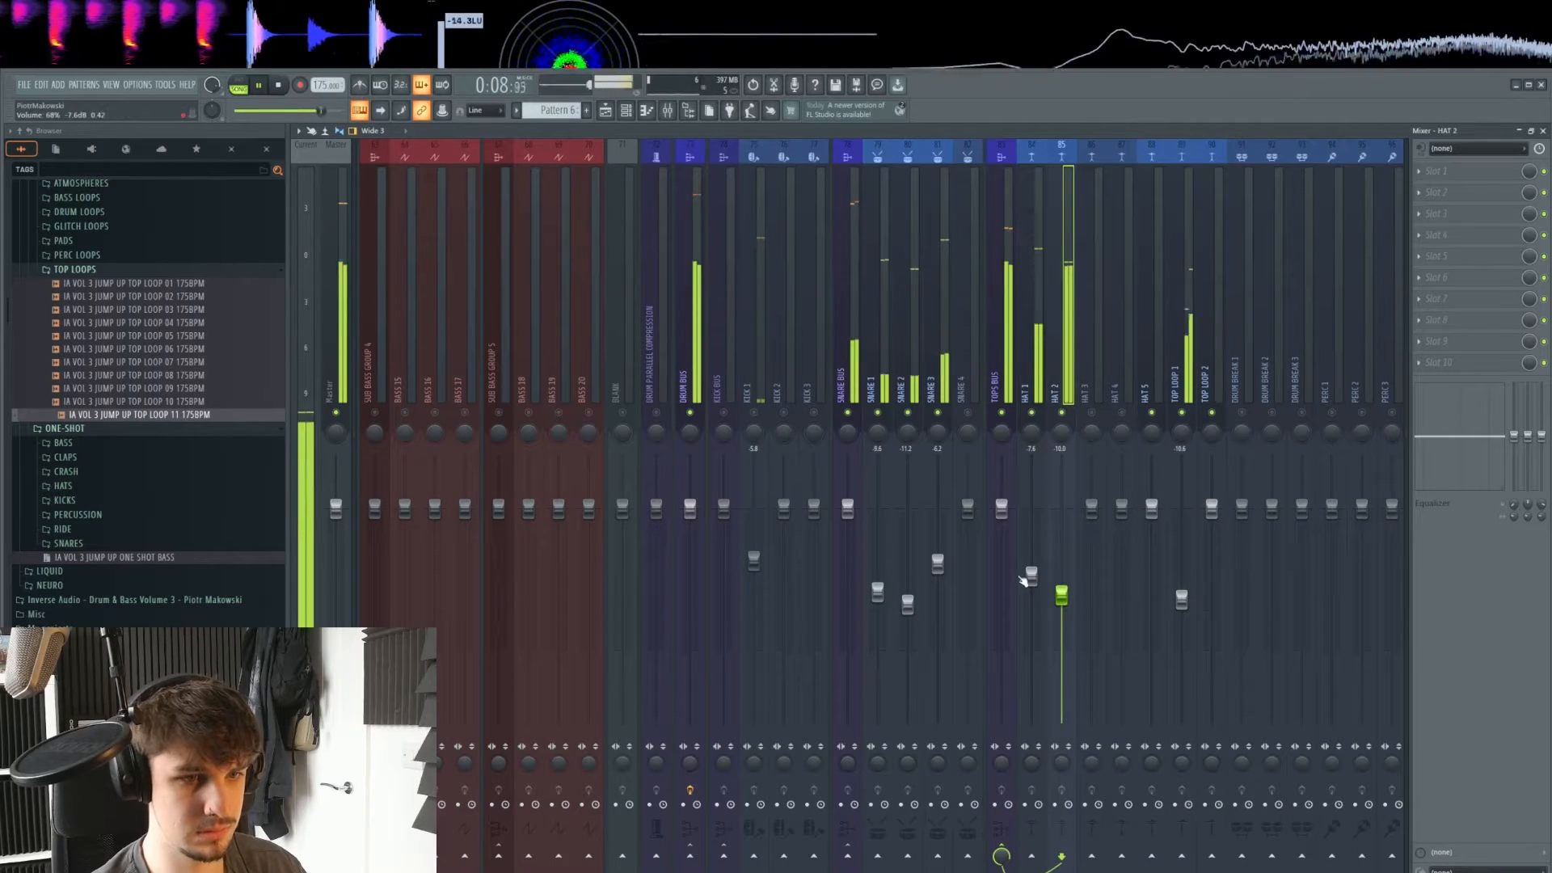
left_click_drag(1031, 575, 1062, 589)
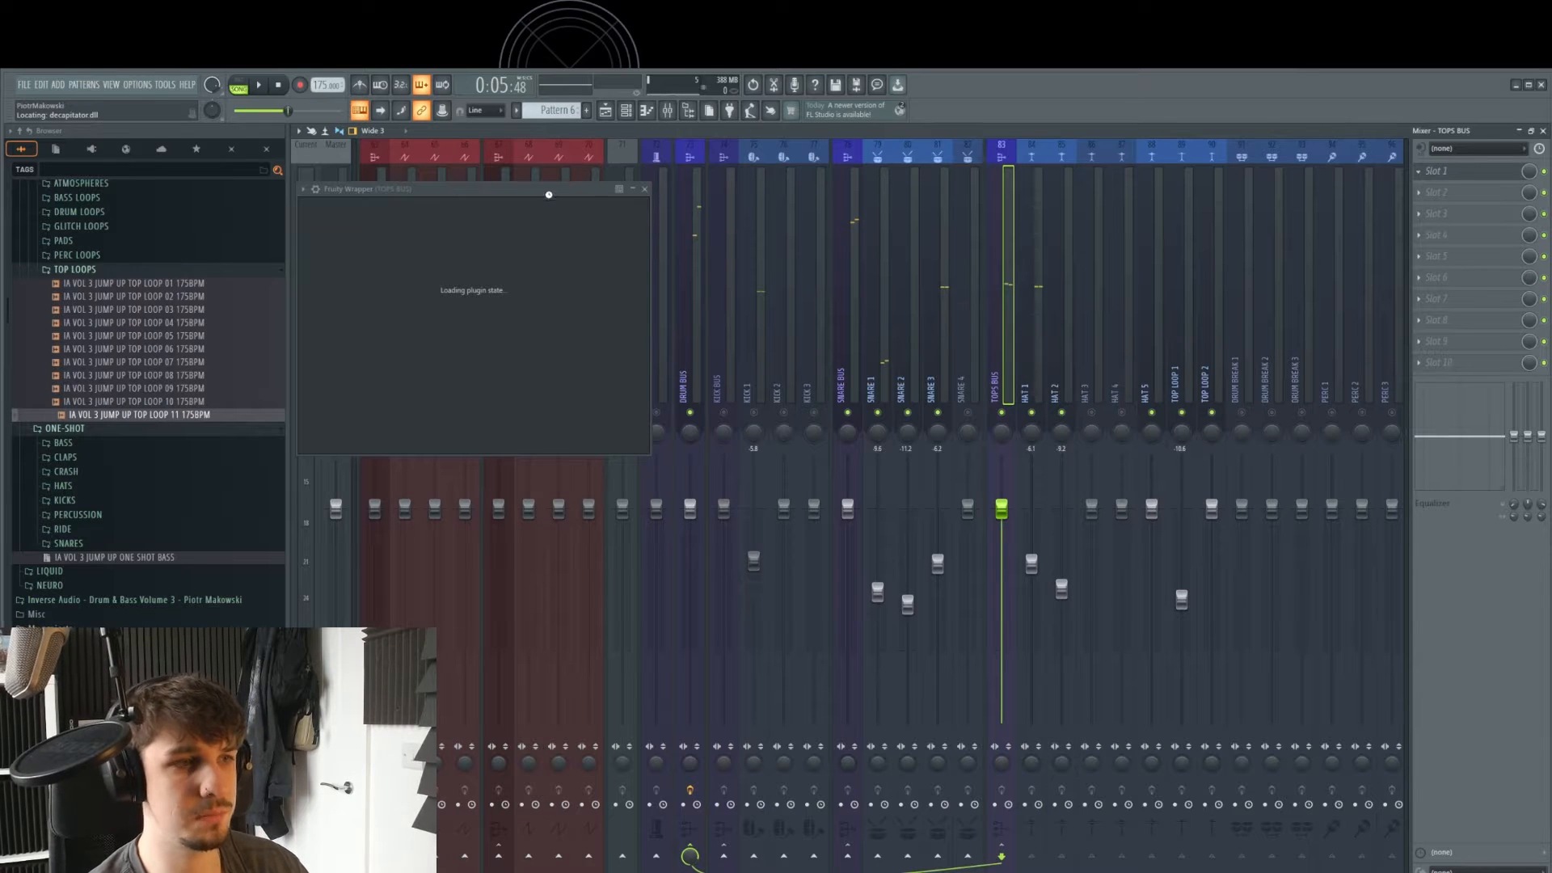
- Load Decapitator on the Tops Bus and add a small amount of drive during playback
key("space")
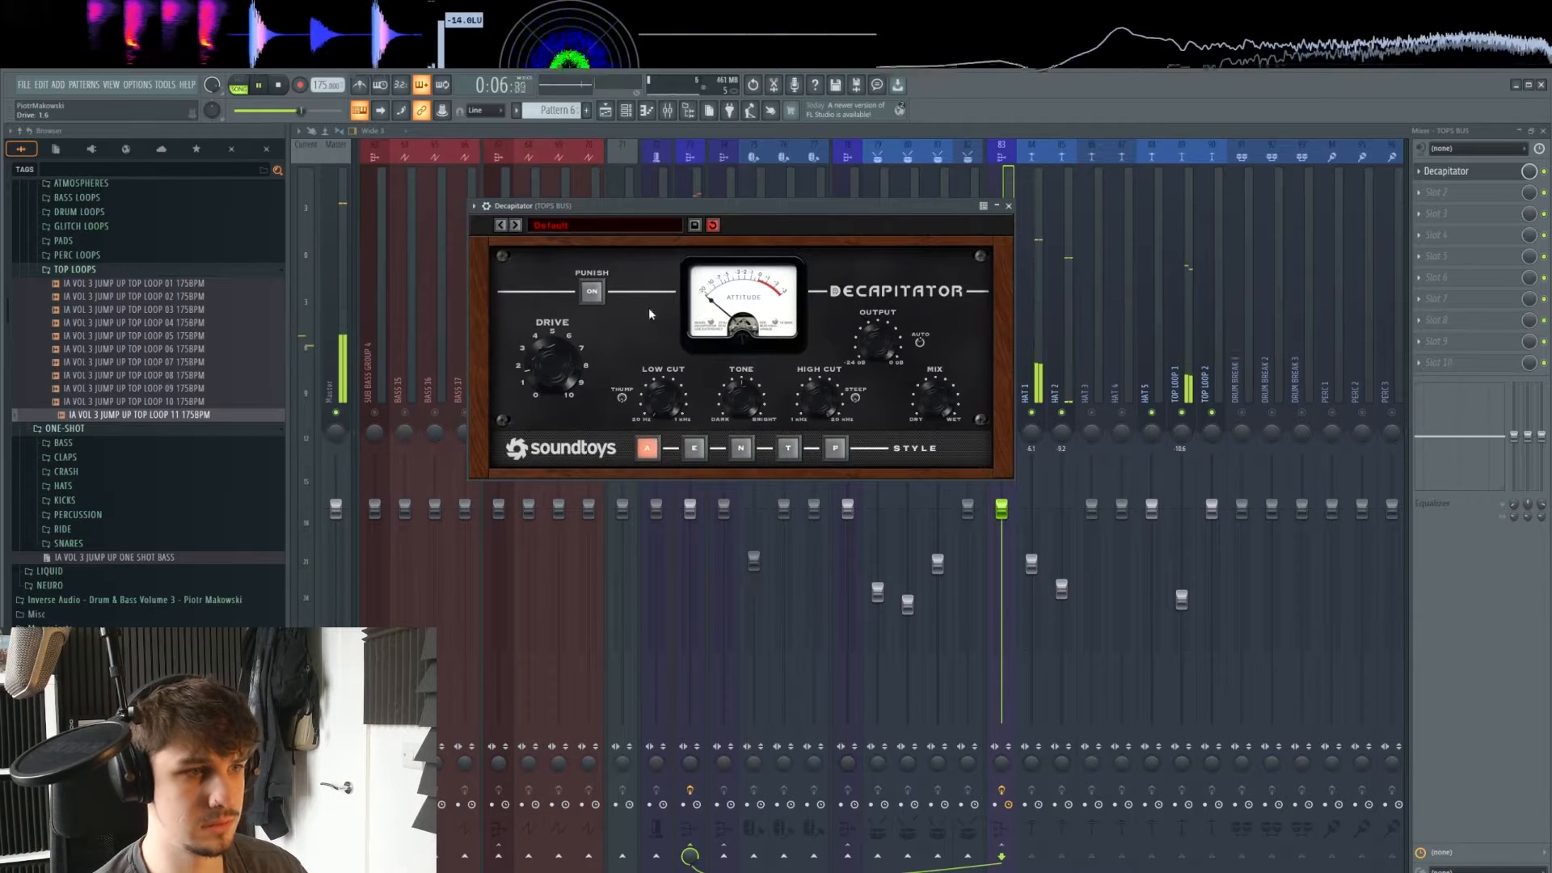
left_click(1008, 205)
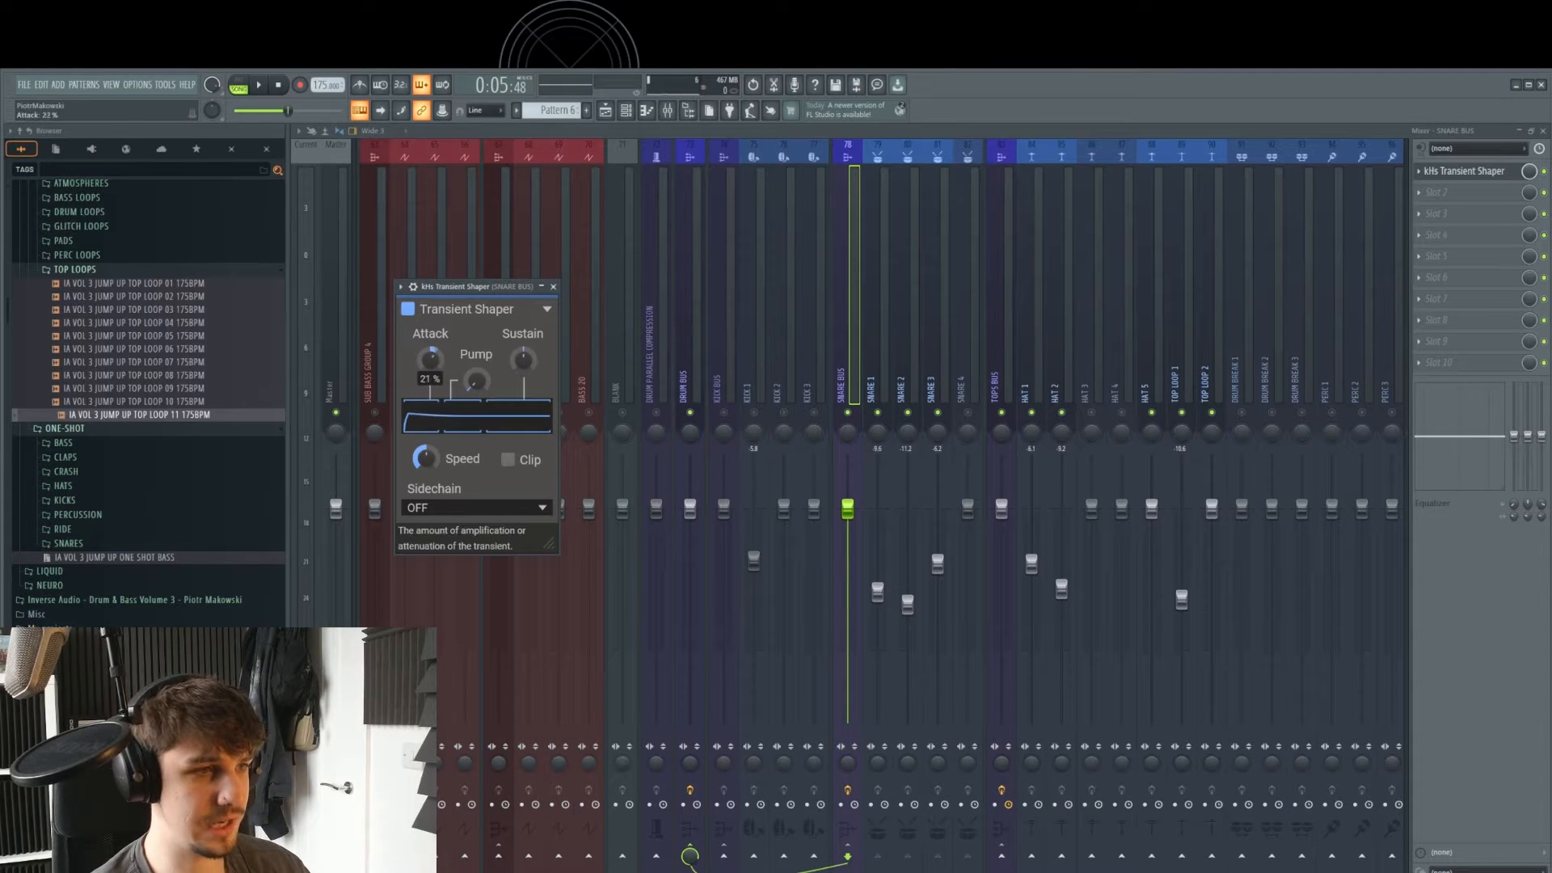
- Add kHs Transient Shaper with about 21% attack to the Snare Bus, followed by Decapitator in the second slot
key("space")
key("space")
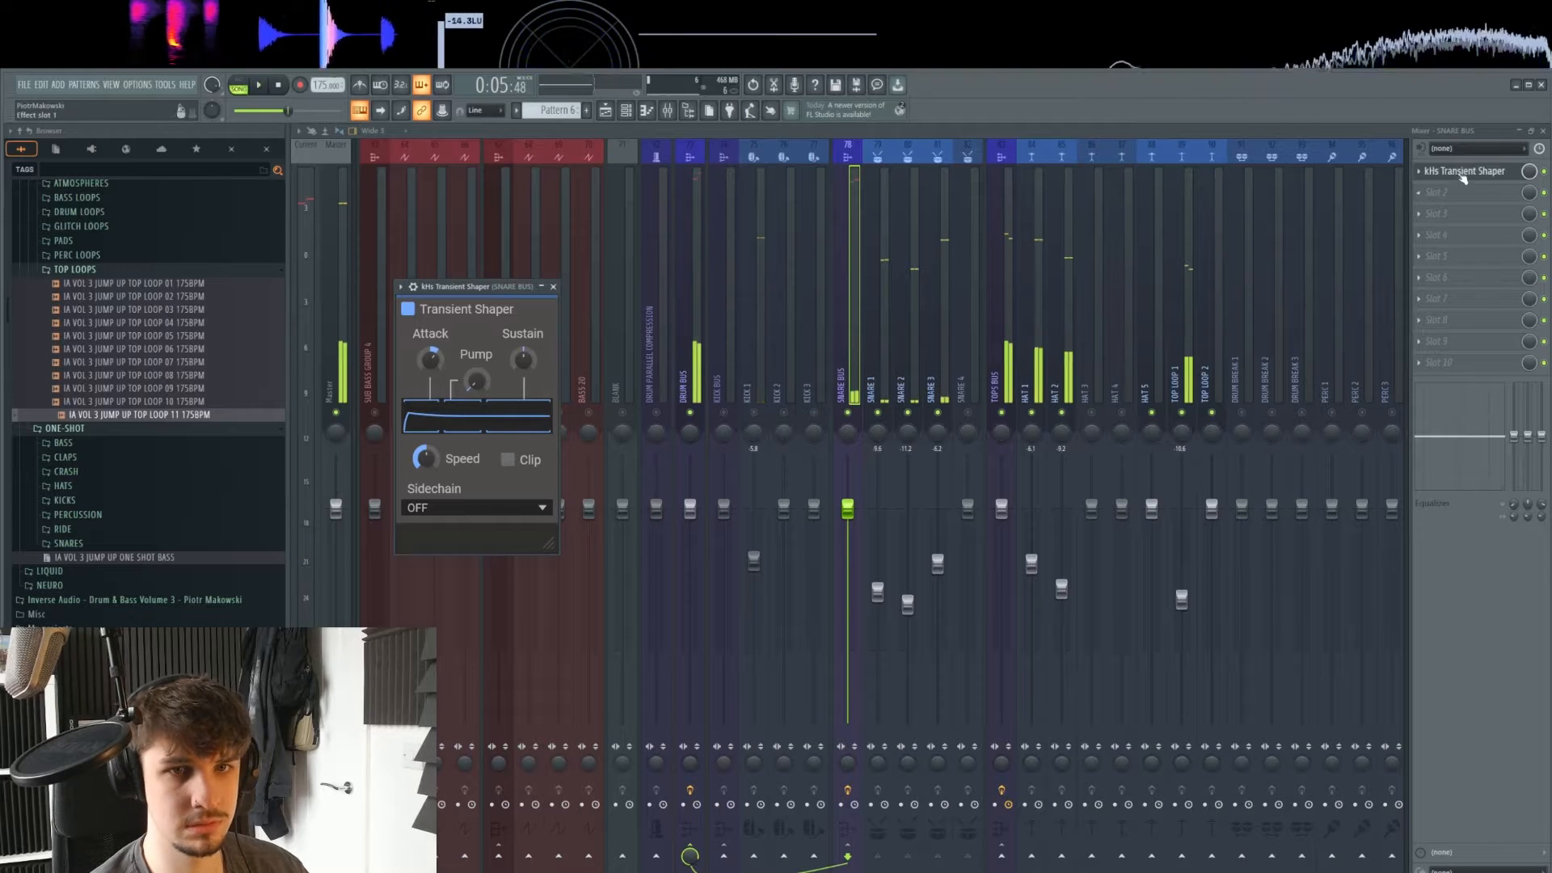
left_click(1463, 172)
left_click(1419, 194)
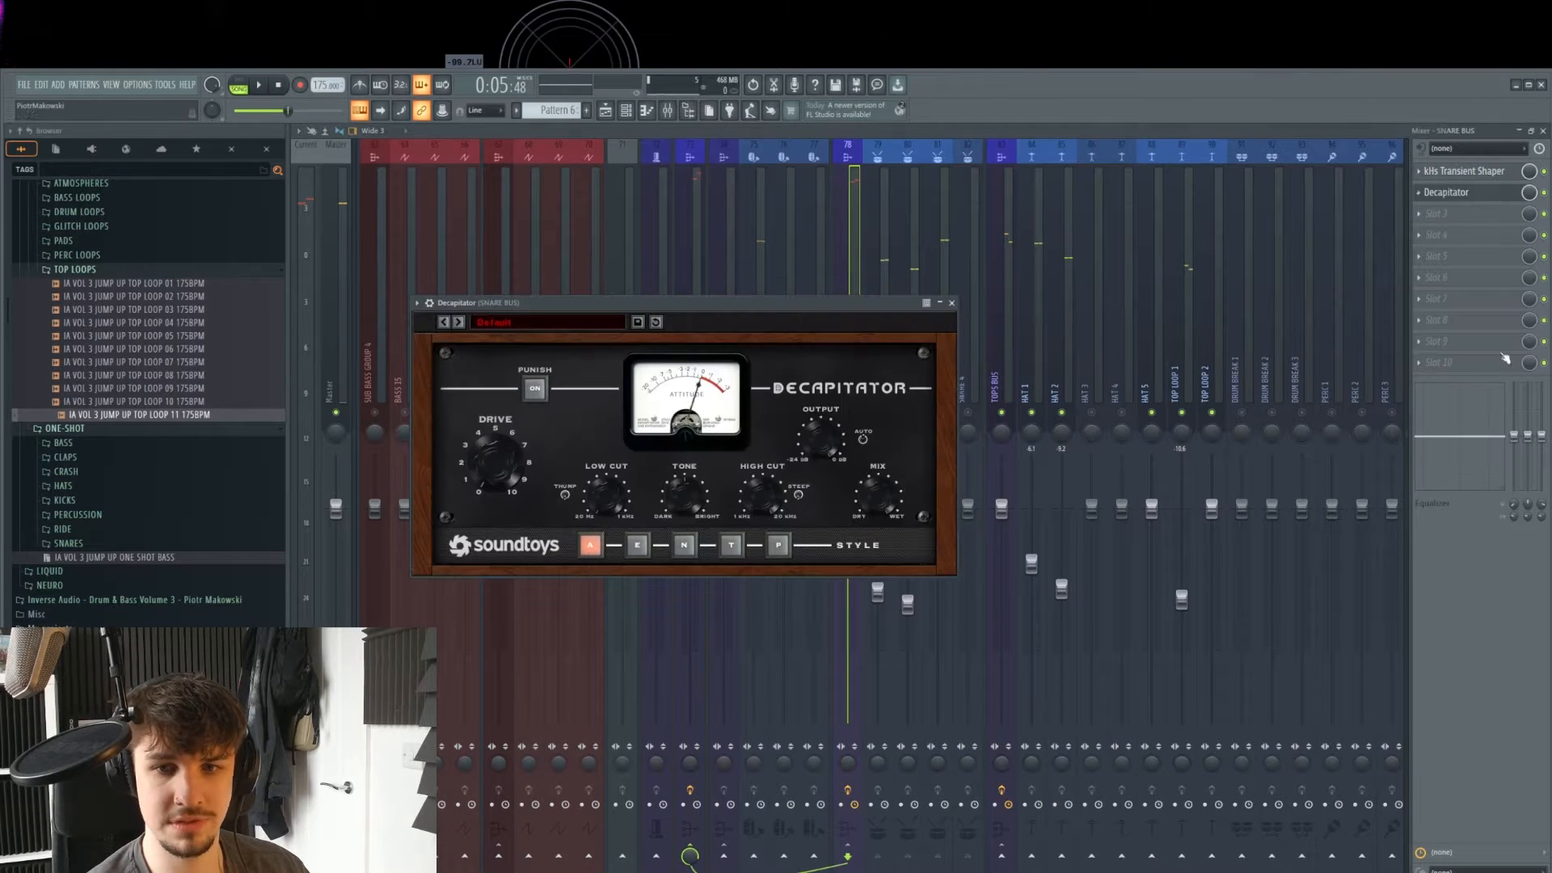
key("space")
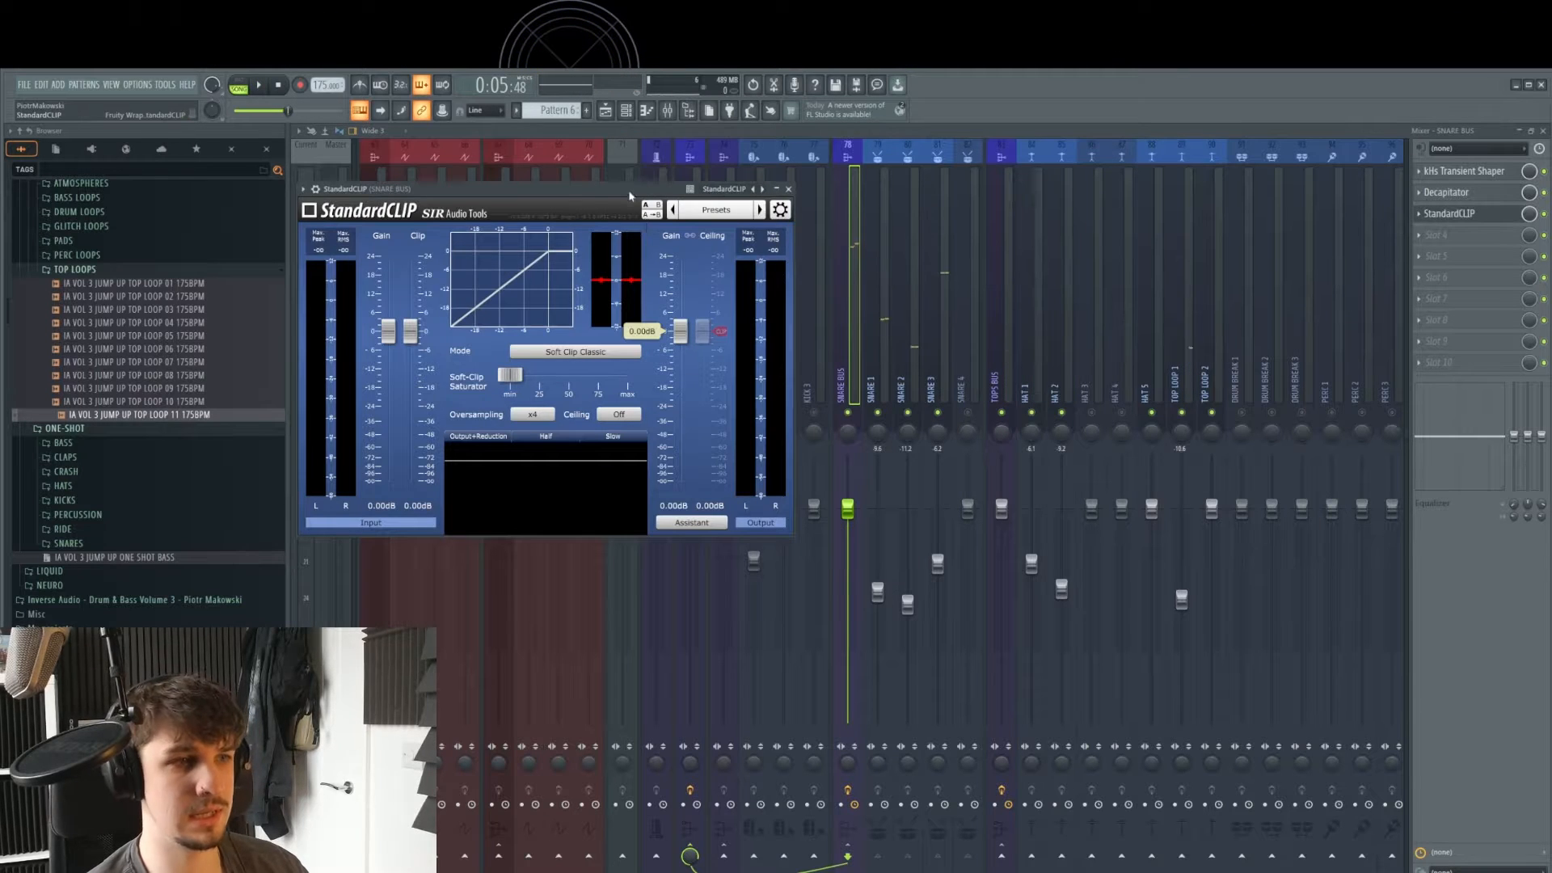
- Set the clip level of StandardCLIP on the Snare Bus to -5.80 dB and lower the bus to about -0.6 dB
left_click_drag(629, 195, 1071, 230)
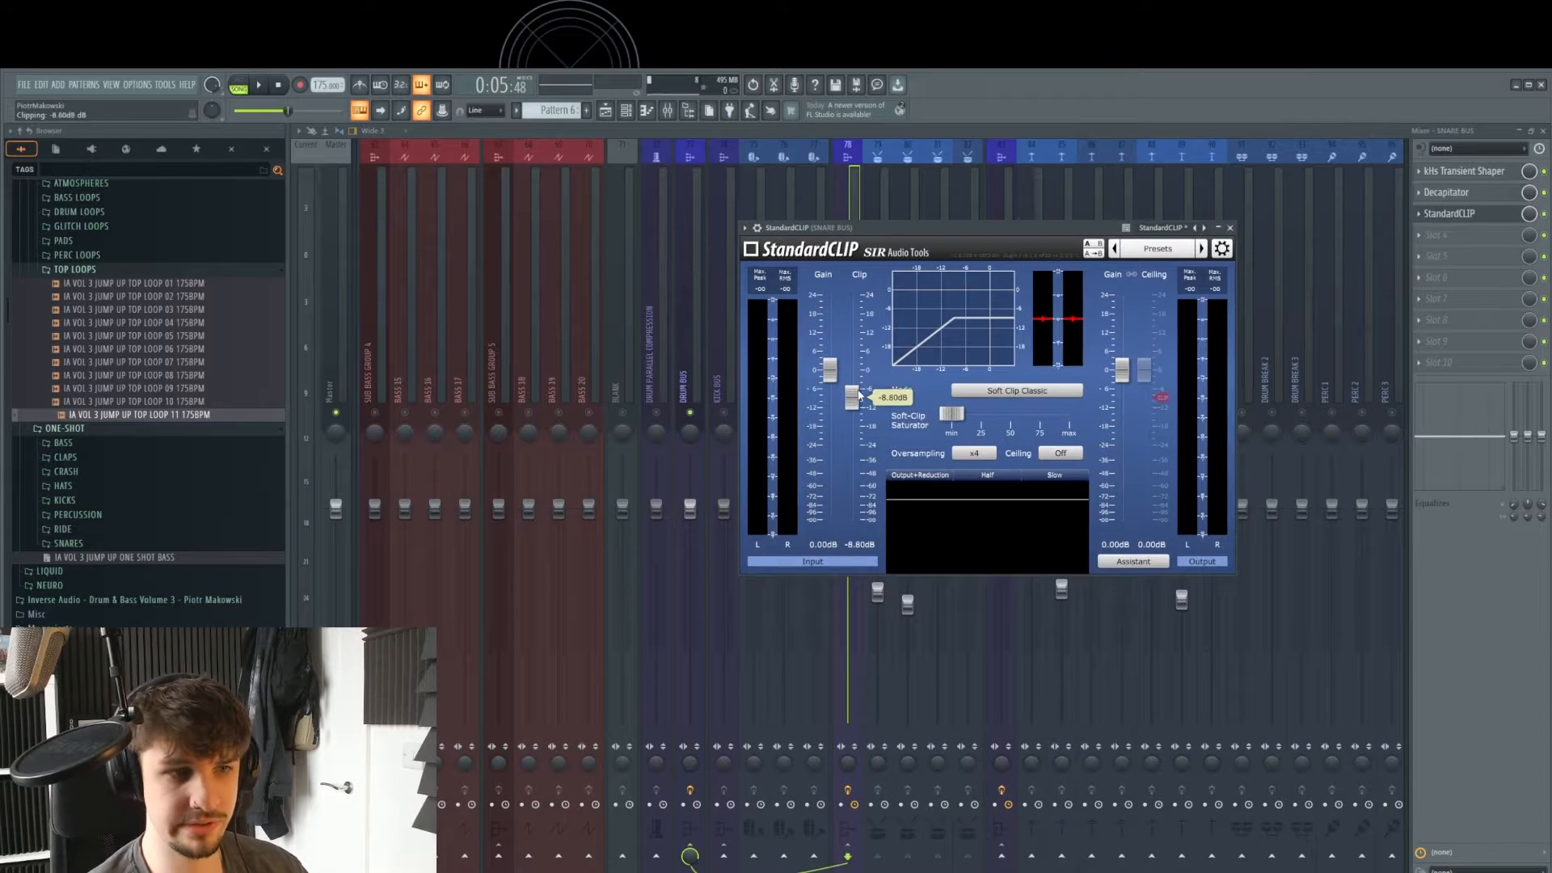
key("space")
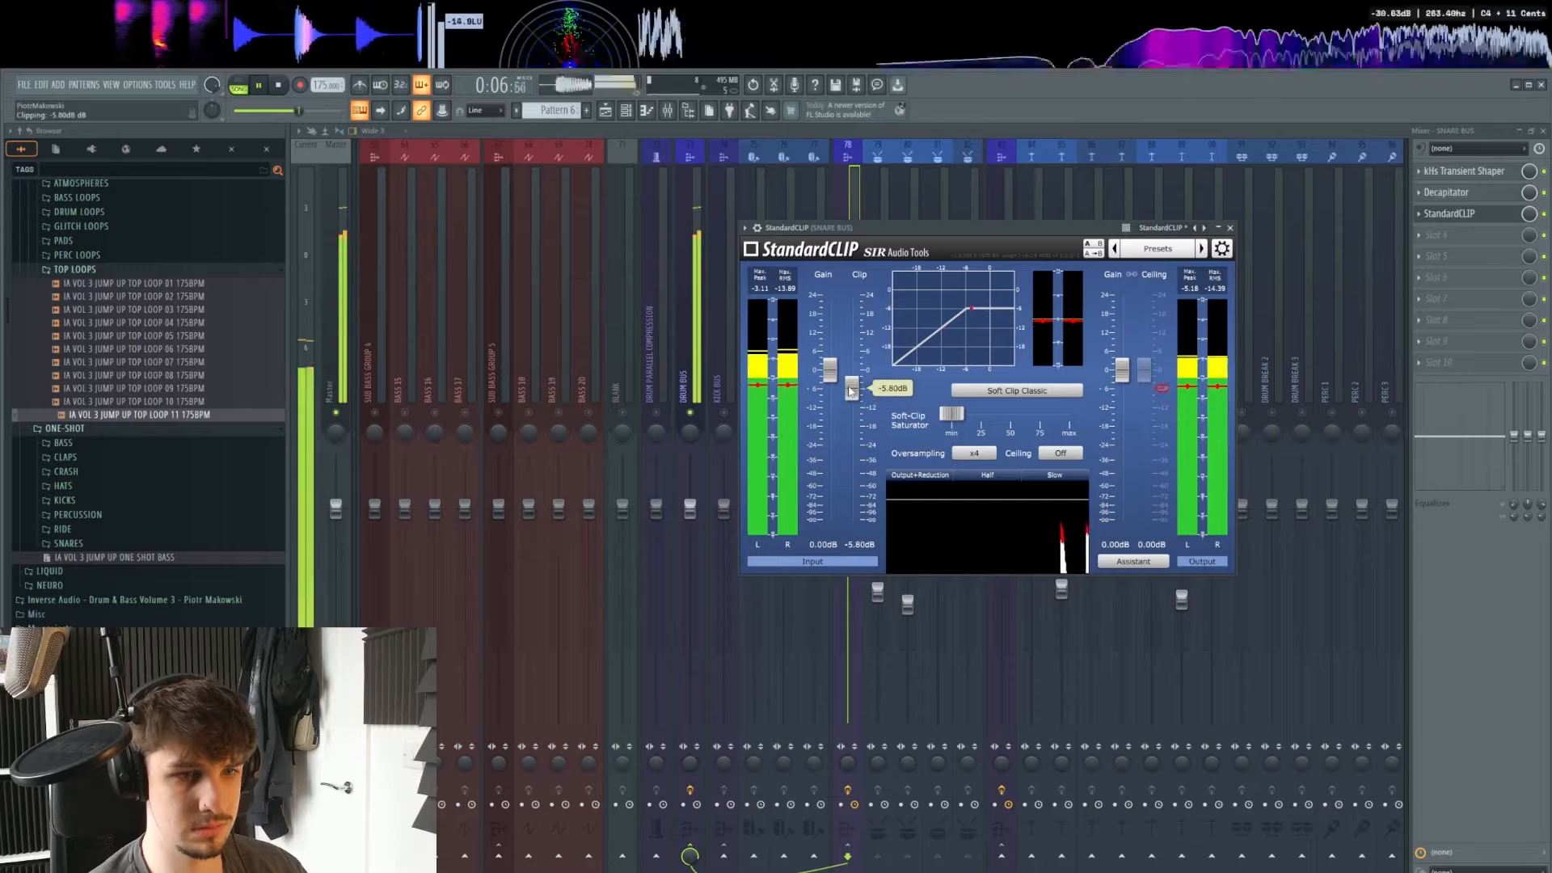
left_click(1229, 228)
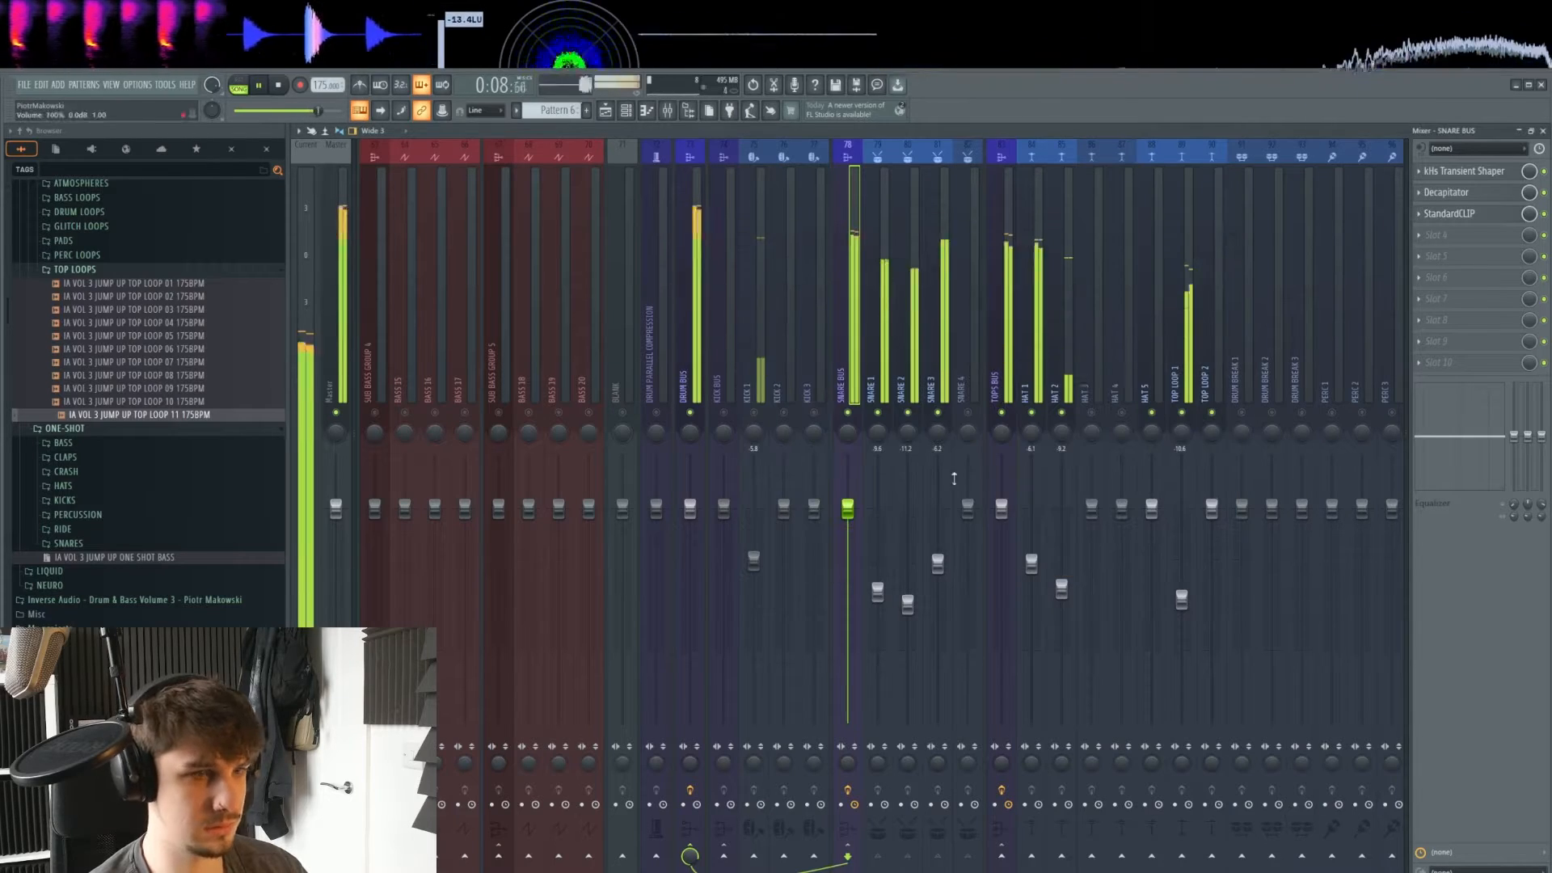
left_click_drag(847, 509, 847, 515)
- Unmute Kick 1 and add StandardCLIP to it in Soft Clip Pro mode, with 10% soft-clip saturation and the clip level at -1.00 dB
left_click(776, 356)
left_click(754, 419)
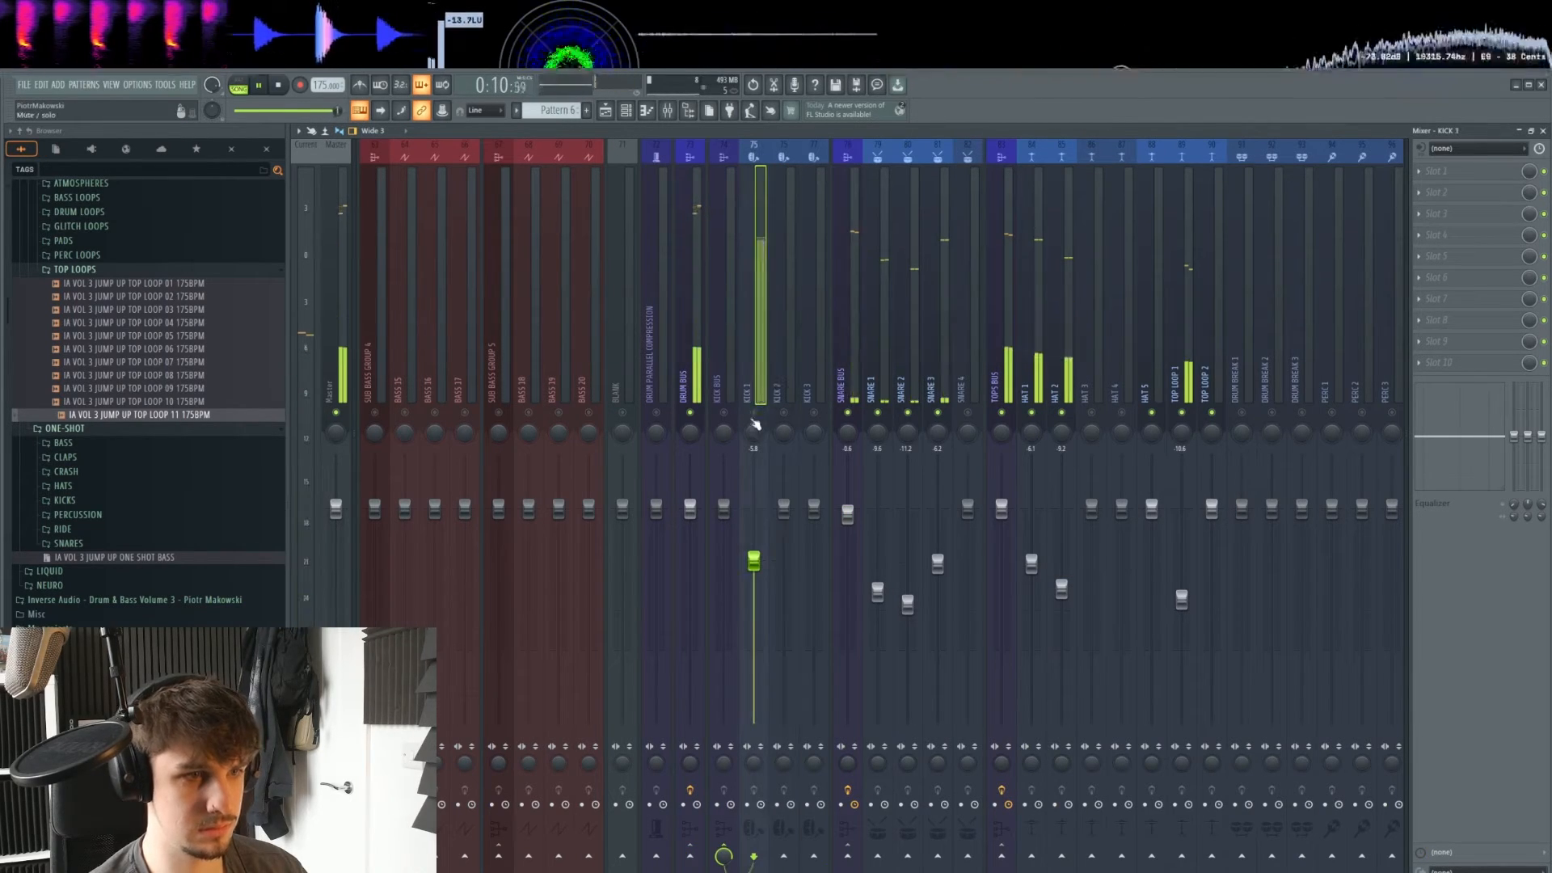
left_click(1418, 172)
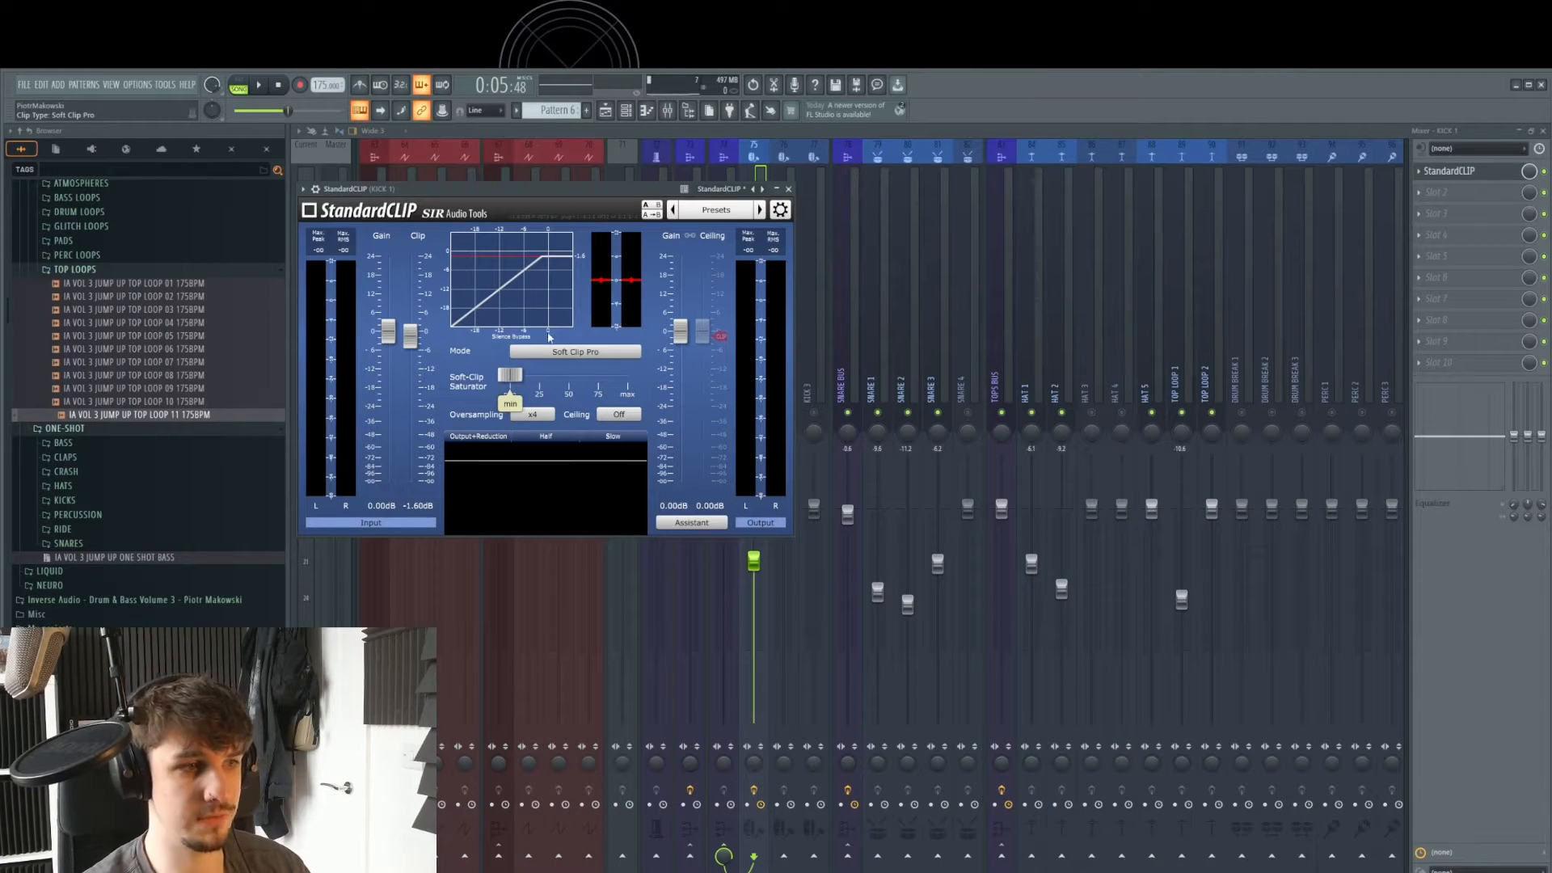
left_click_drag(589, 203, 961, 213)
left_click_drag(896, 405, 905, 399)
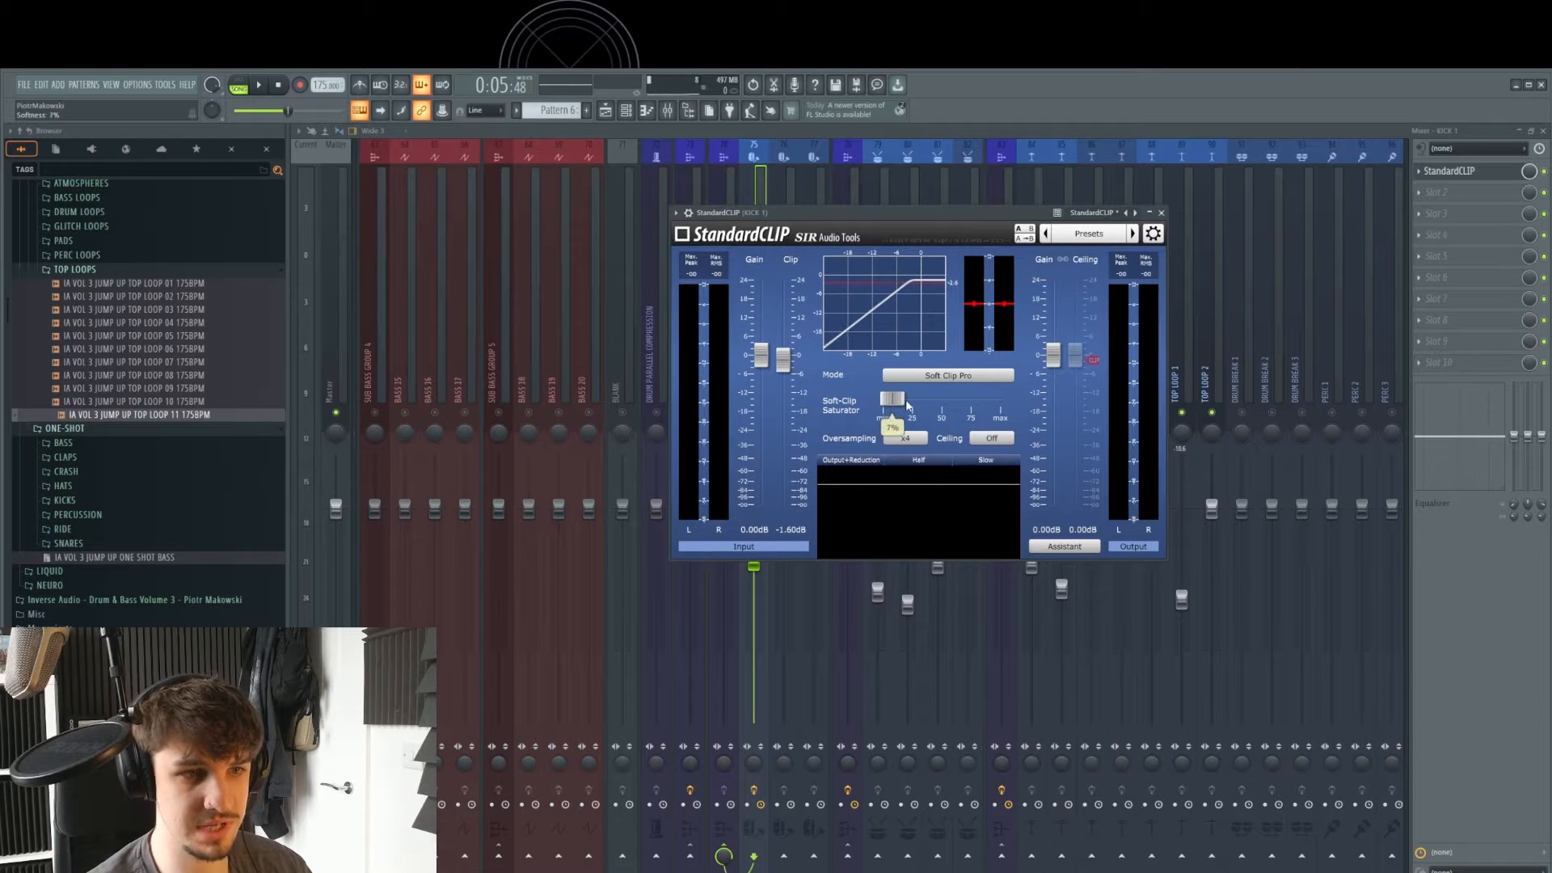
key("space")
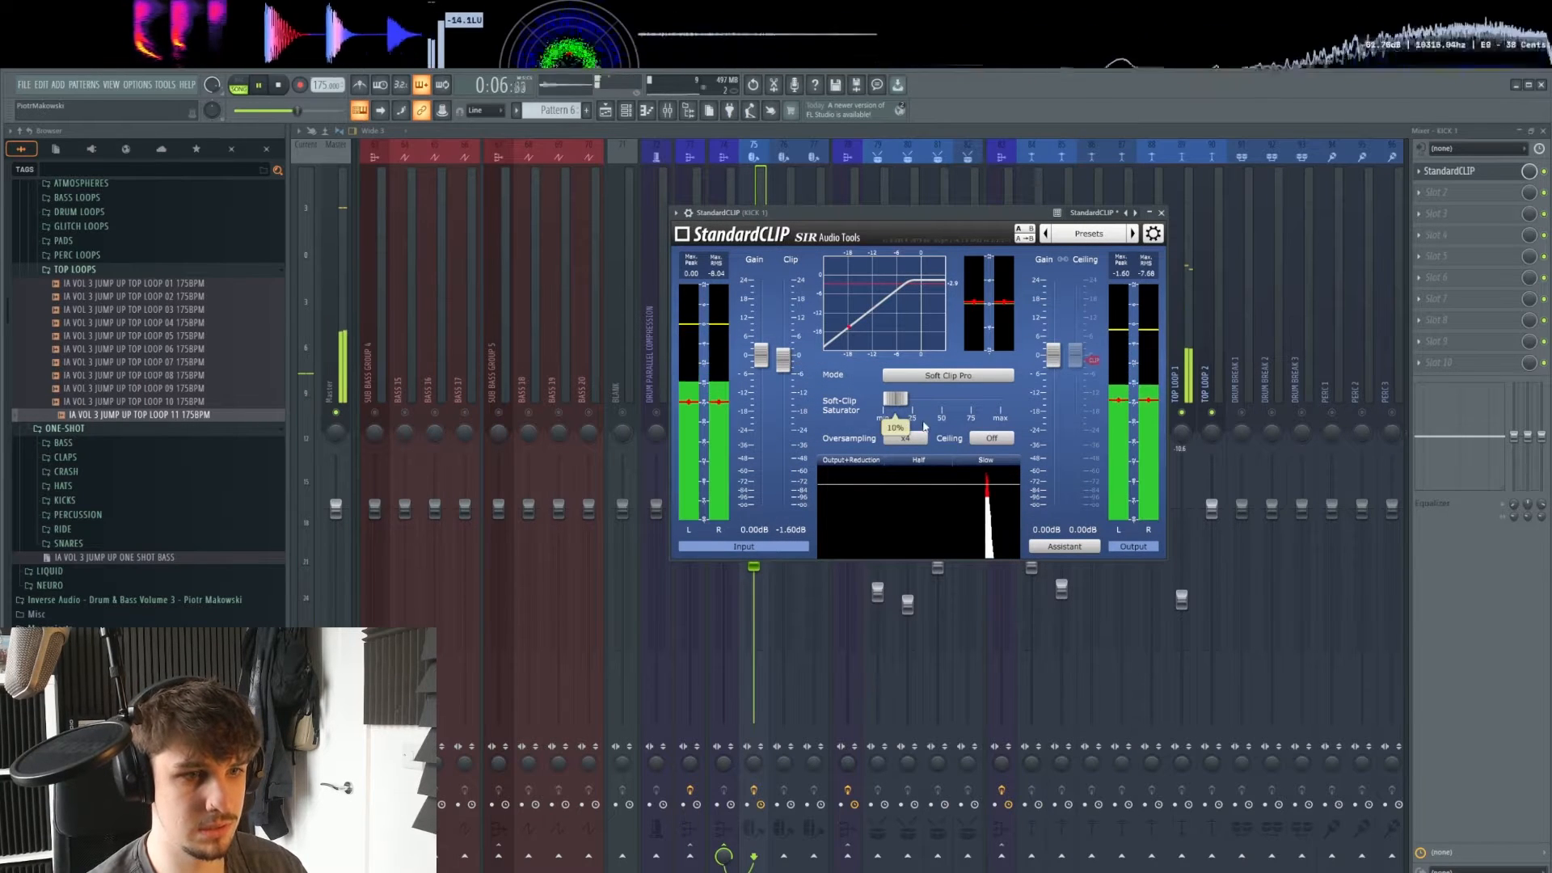
left_click(1161, 213)
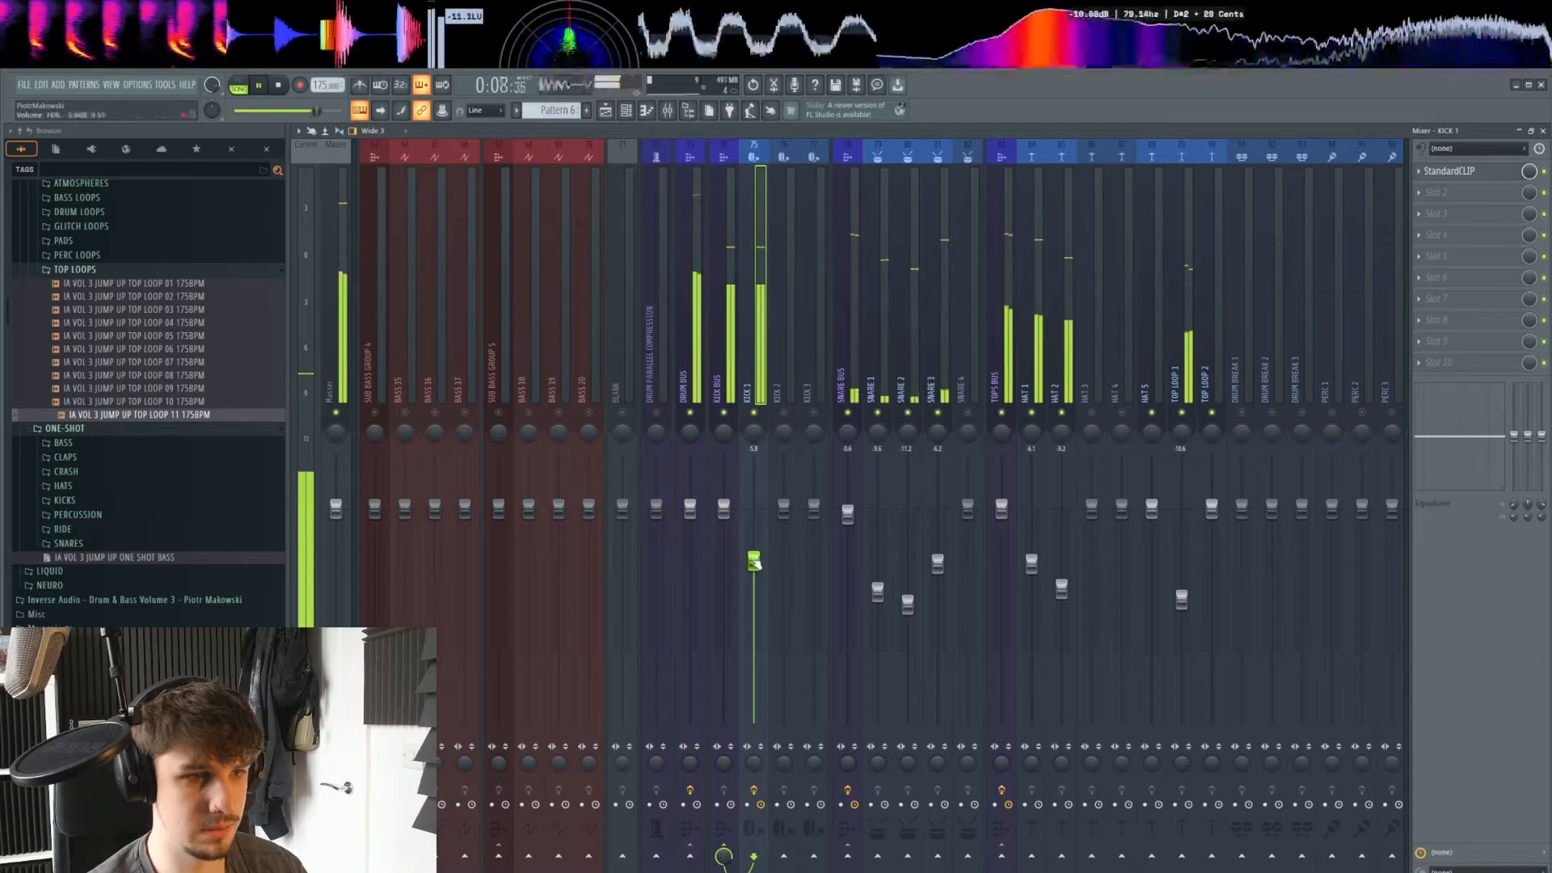
left_click(1476, 172)
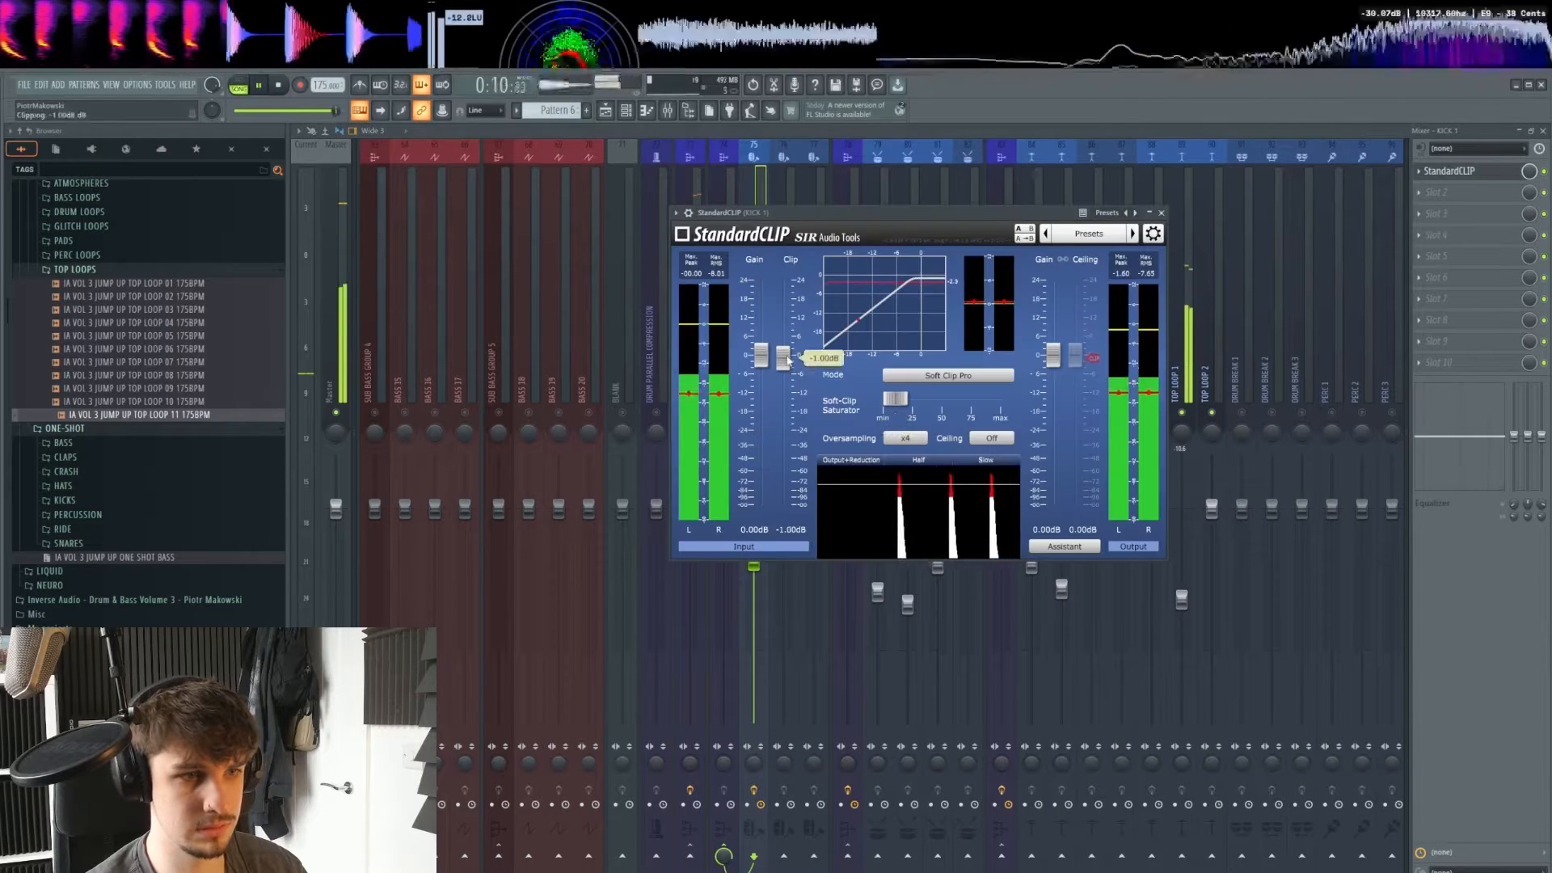
- Duplicate the four-bar drum arrangement in the playlist to fill bars 9 to 12
key("F5")
key("space")
left_click_drag(800, 594, 1044, 596)
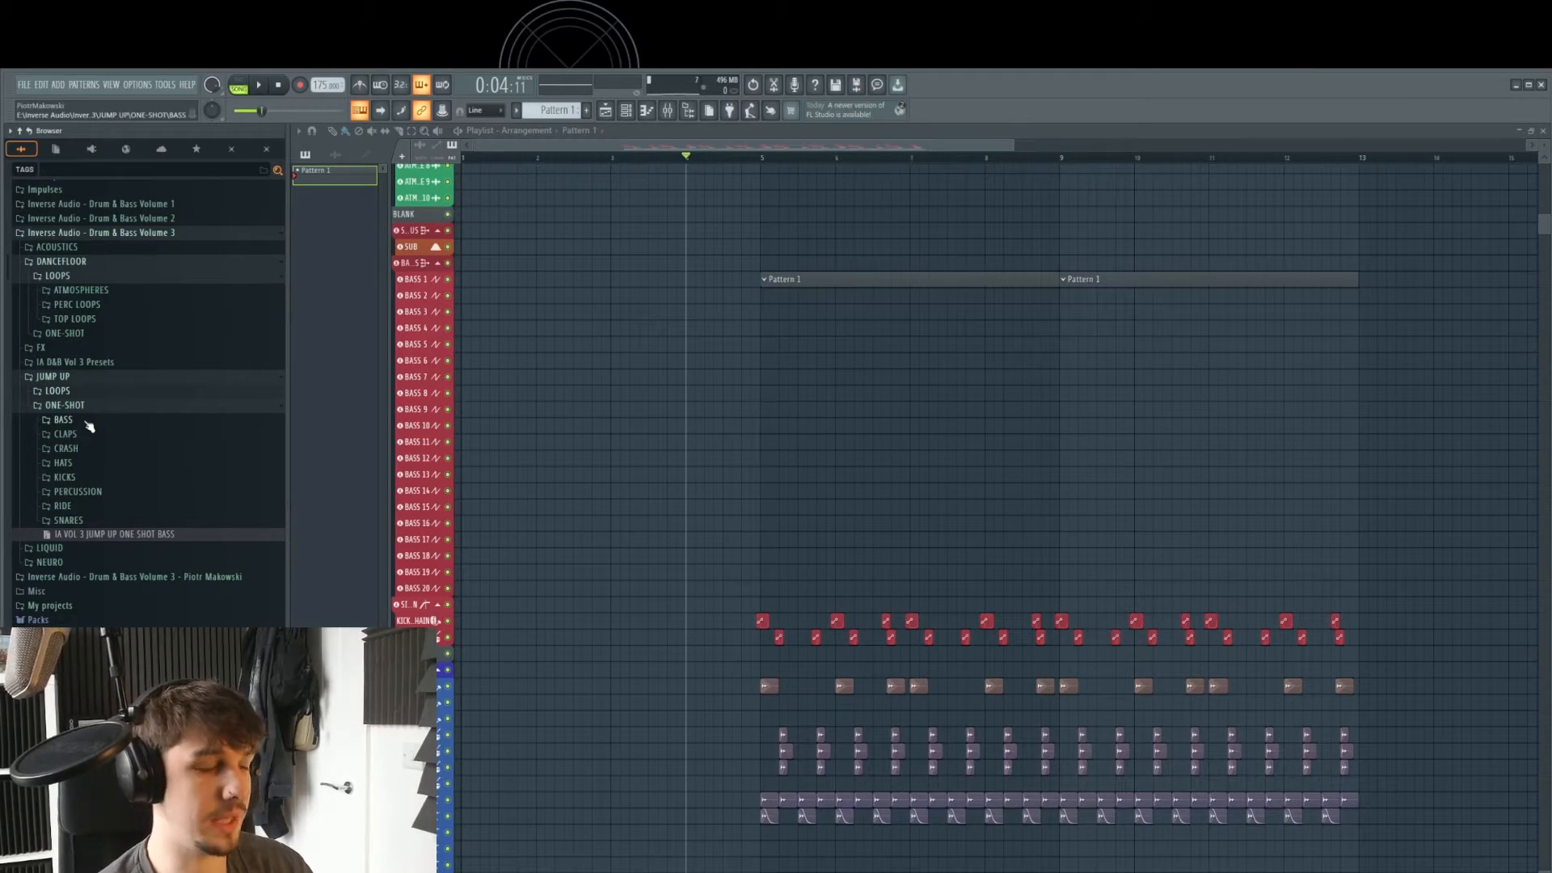
- Audition the Jump Up one-shot bass samples, including IA VOL 3 JUMP UP BASS 51, 54 and 62
left_click(89, 422)
scroll(89, 421, "down", 15)
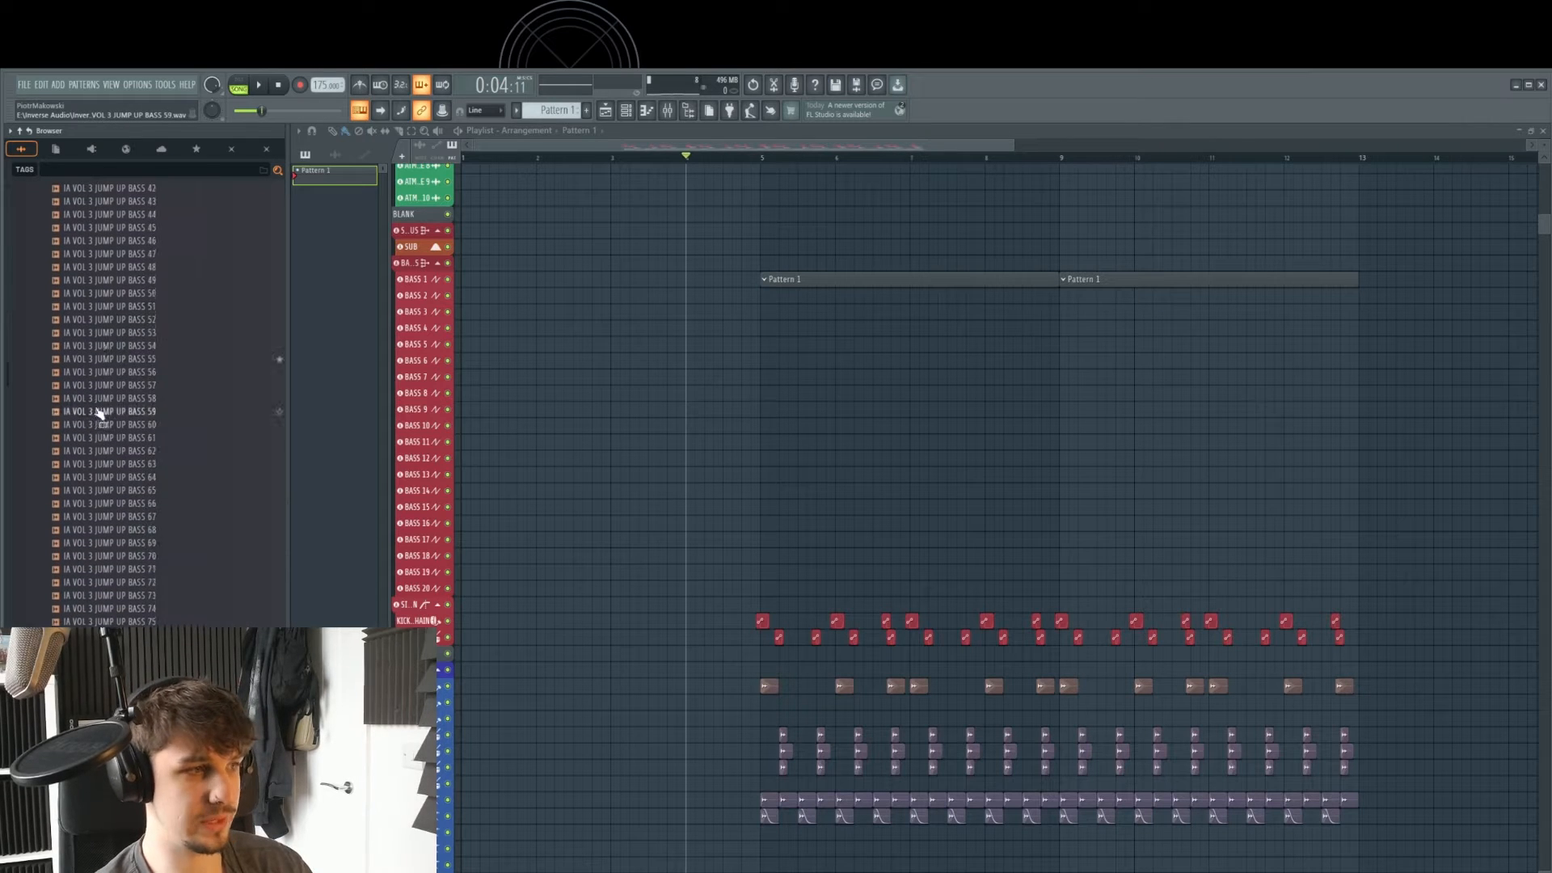
scroll(194, 549, "up", 6)
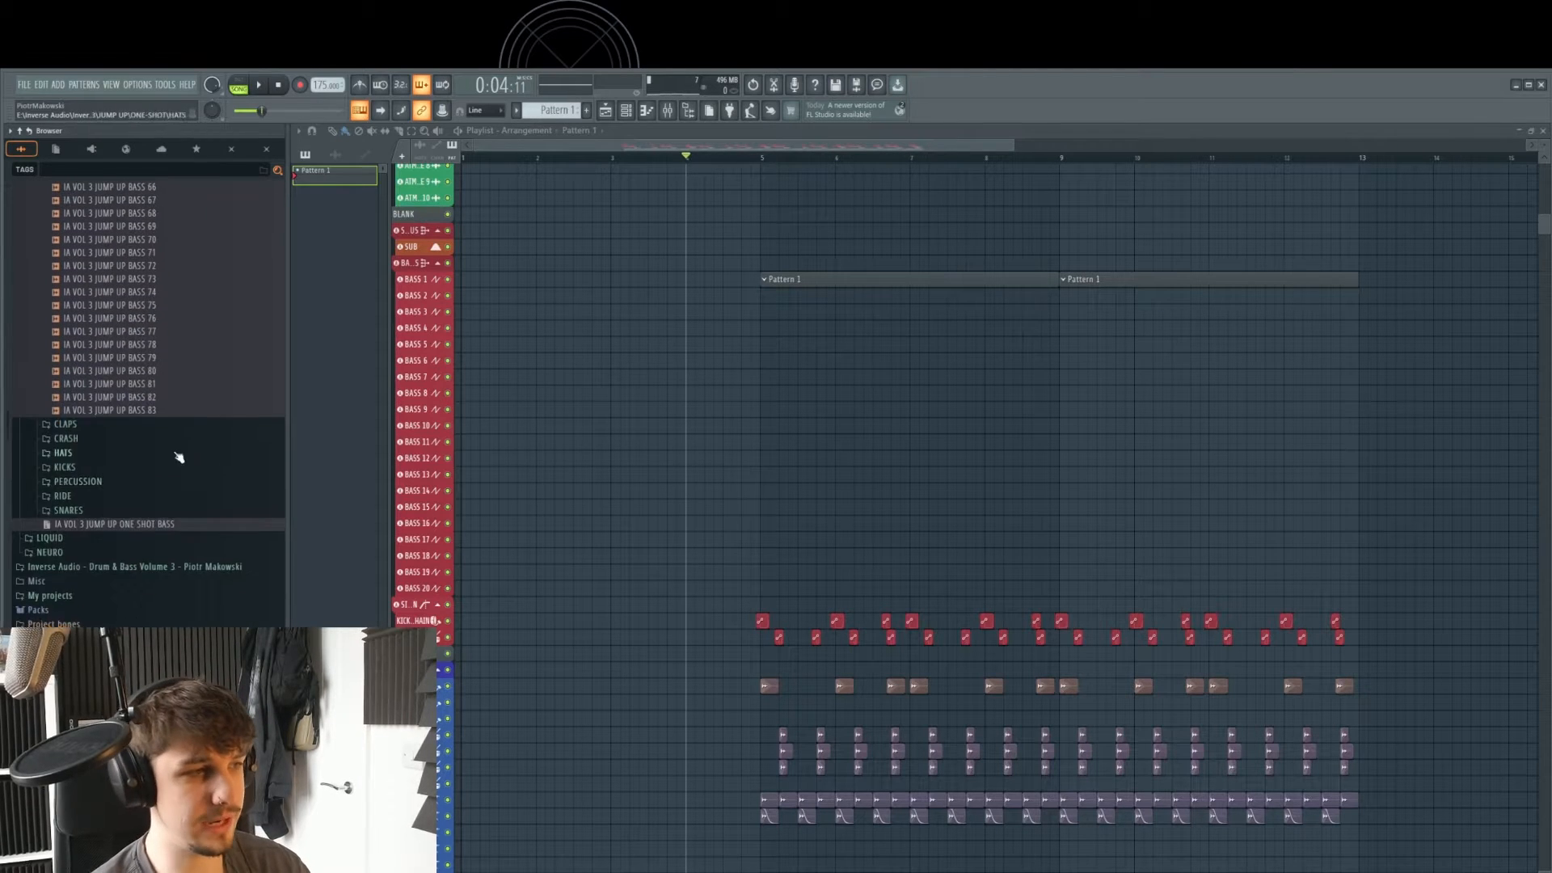
left_click(172, 439)
left_click(165, 426)
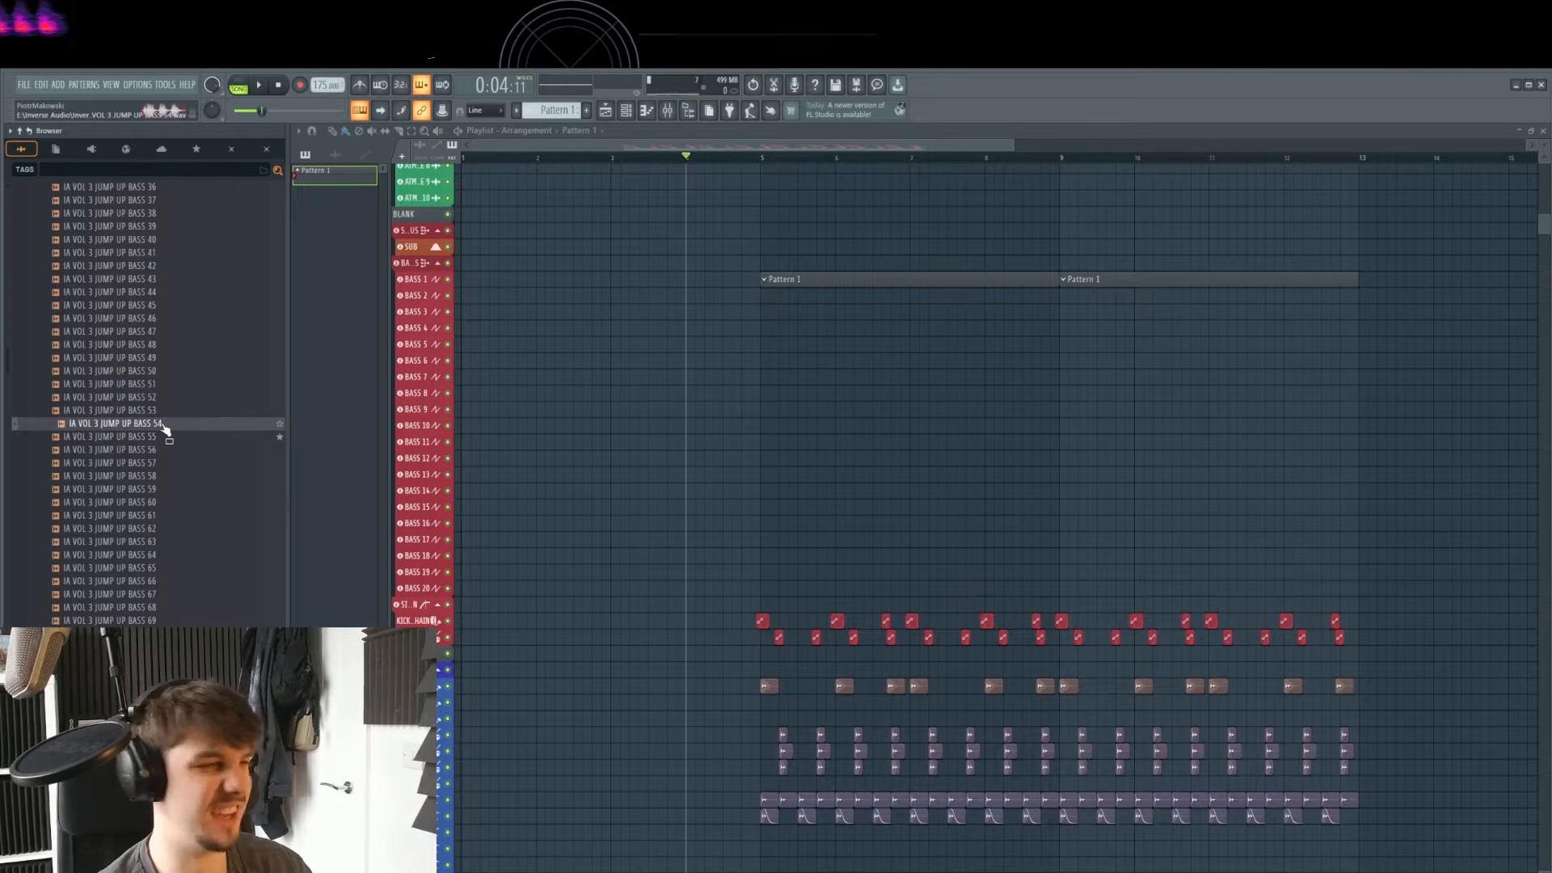
left_click(166, 542)
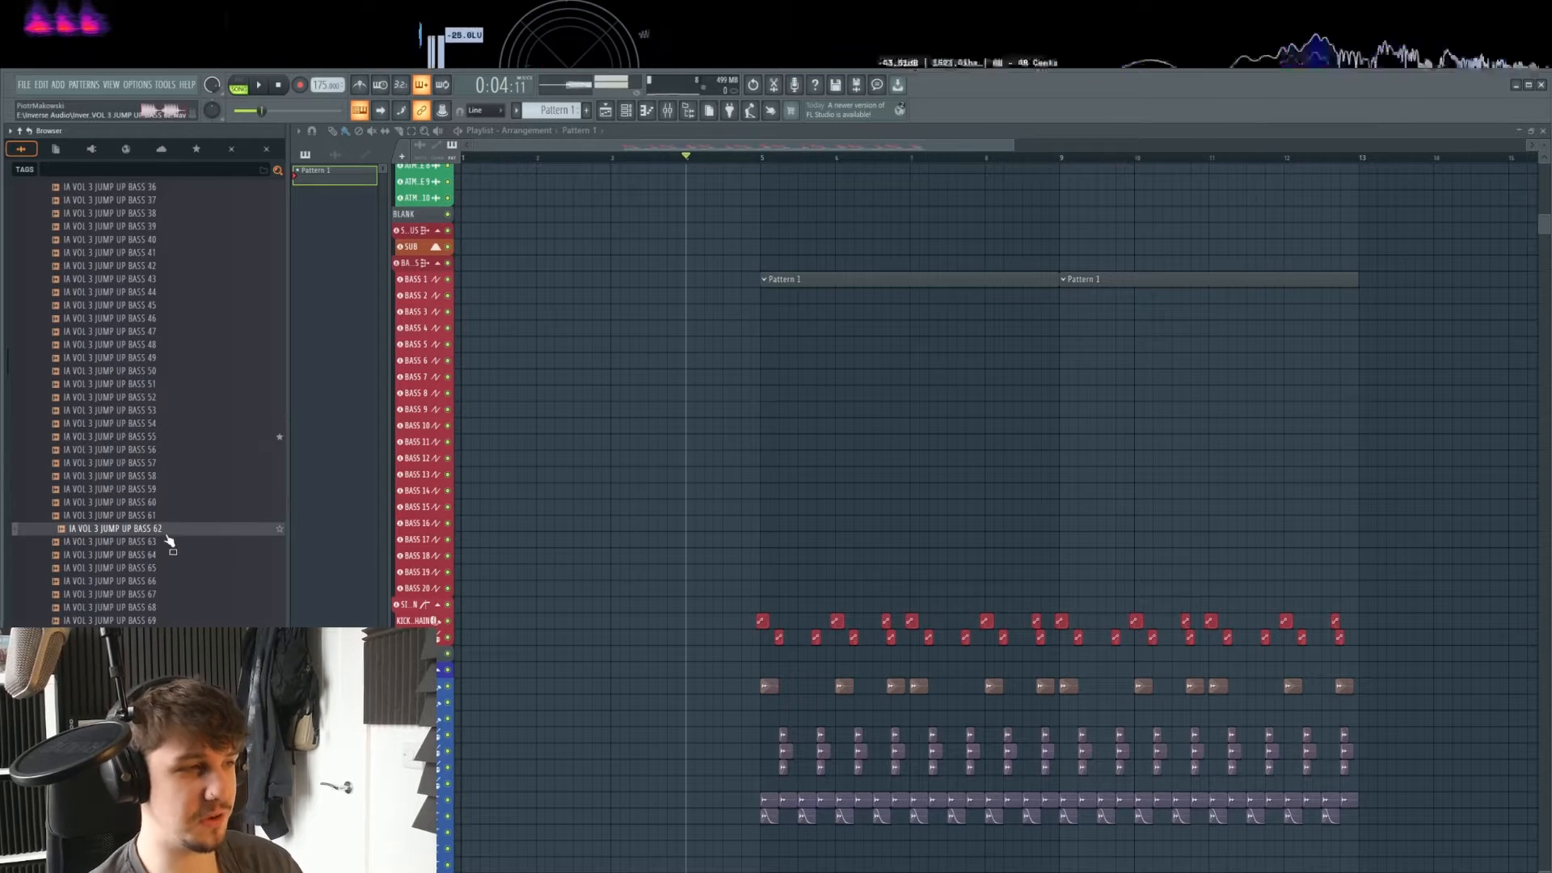
left_click(174, 273)
left_click(161, 333)
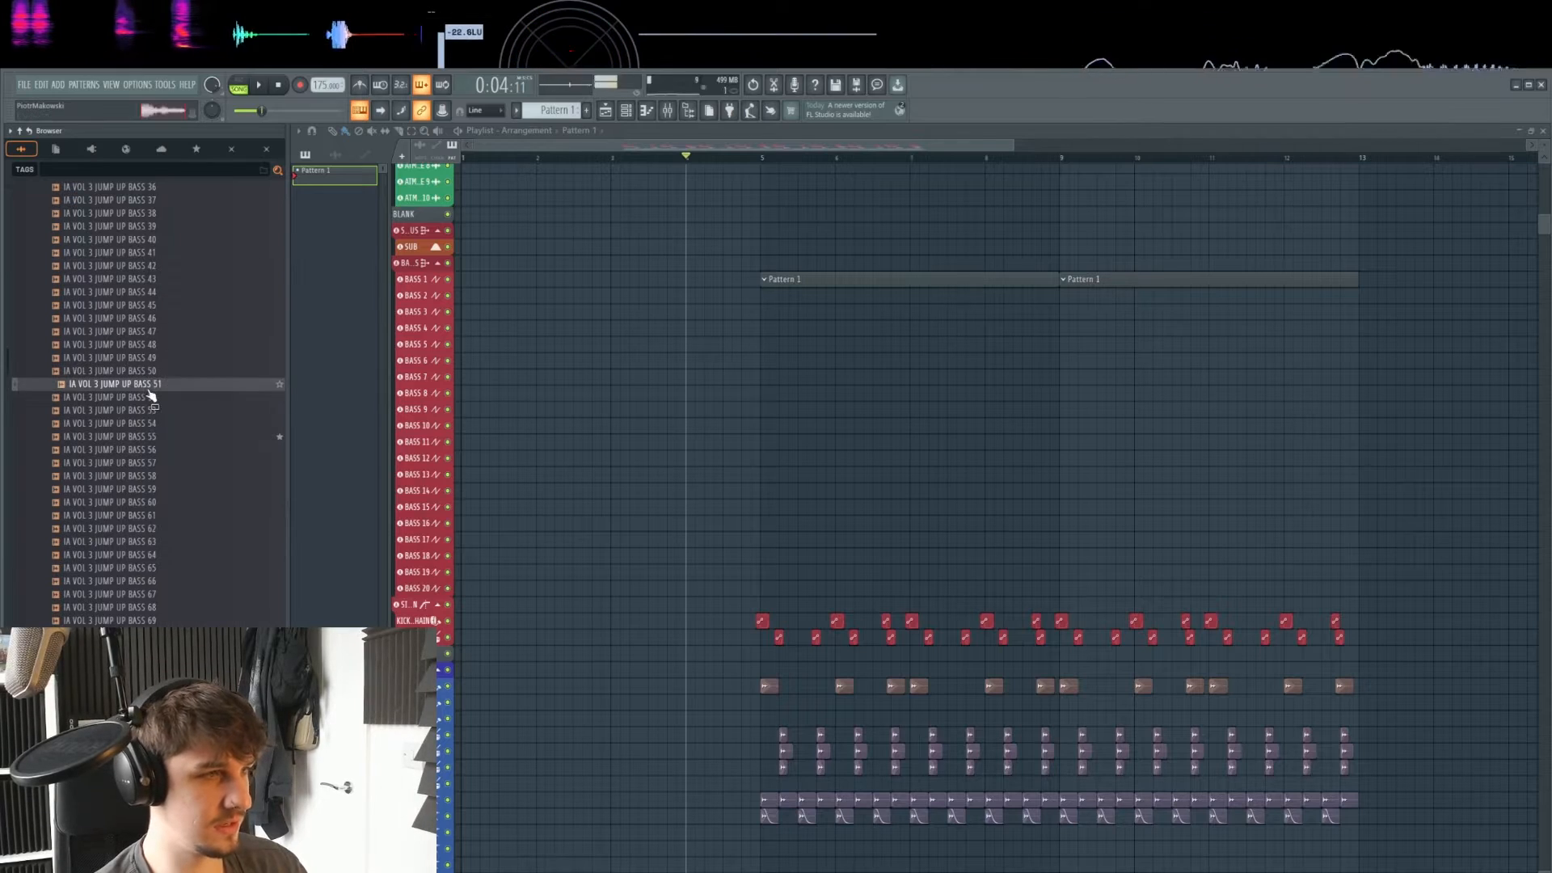
left_click(154, 439)
left_click(155, 429)
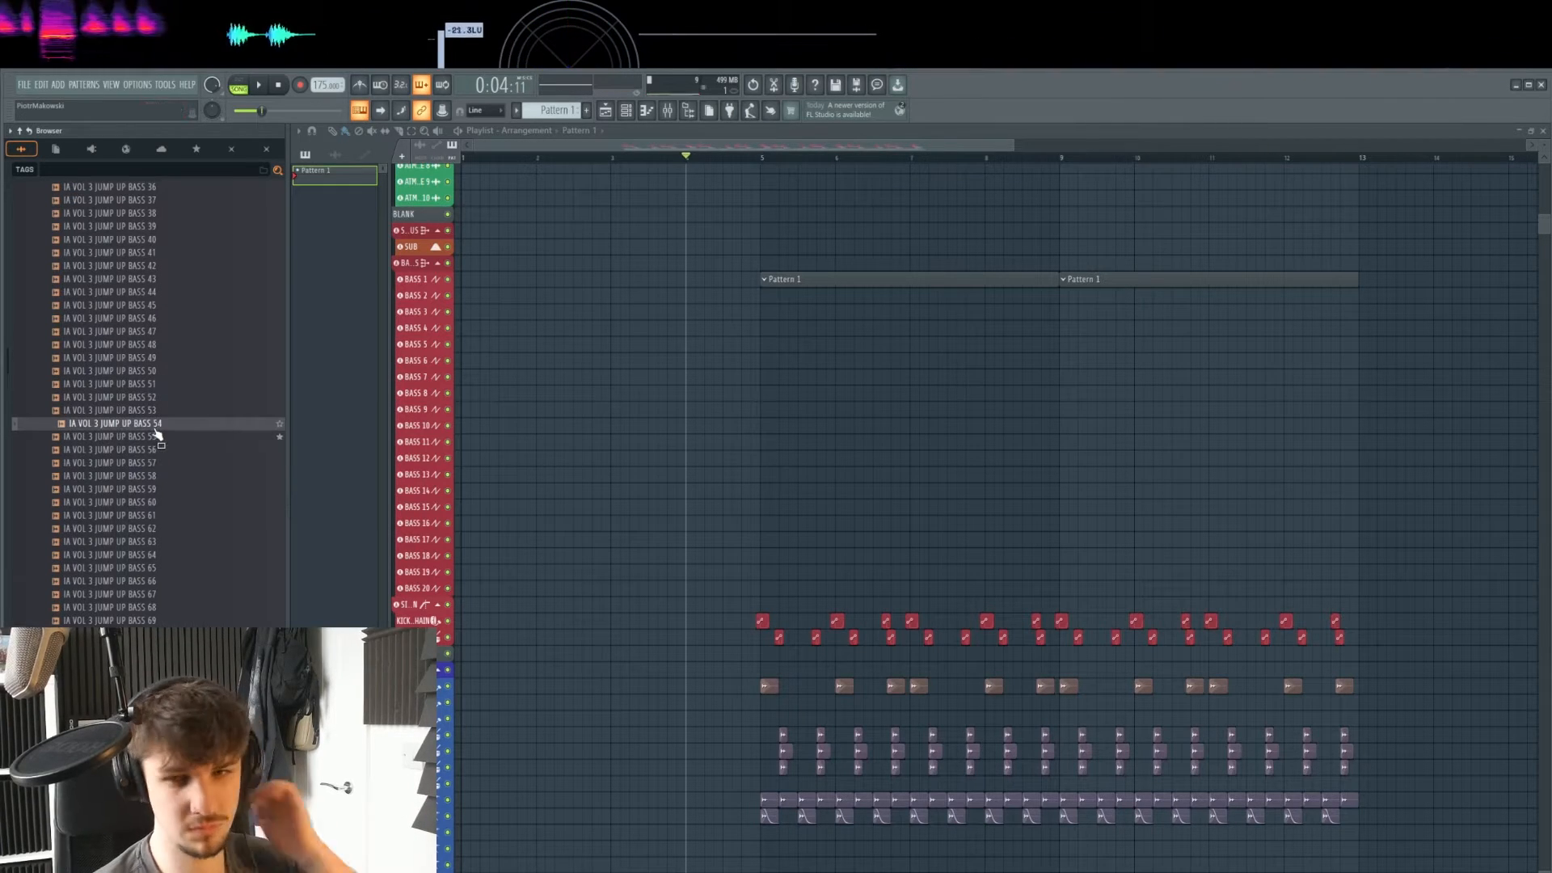
- Place IA VOL 3 JUMP UP BASS 54 on the Bass 3 track at the start of bar 5
left_click_drag(157, 434, 762, 353)
scroll(789, 437, "up", 3)
scroll(788, 437, "down", 6)
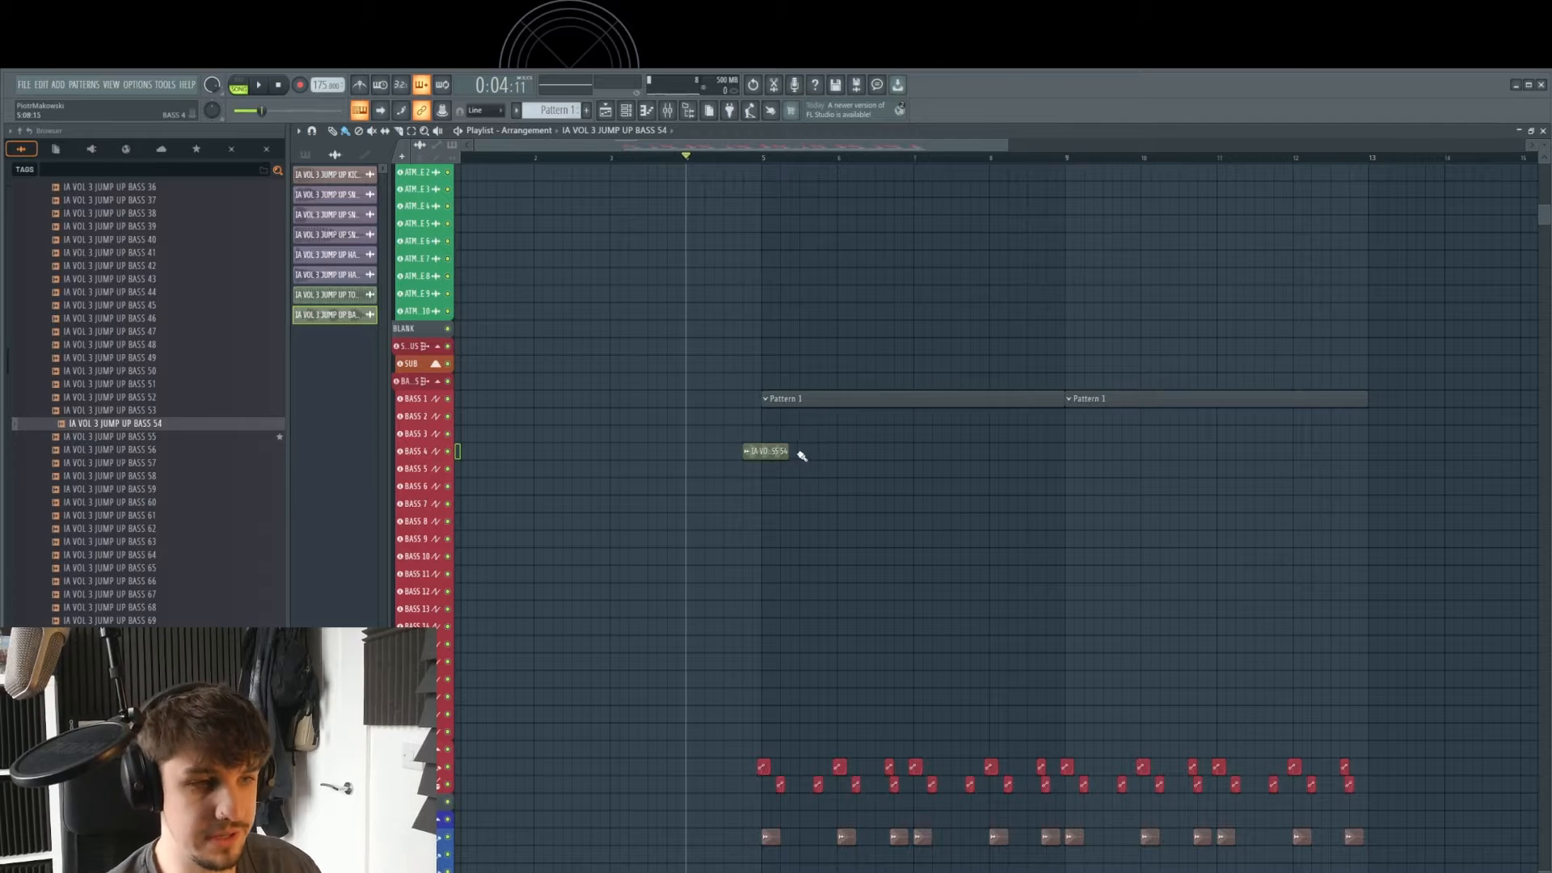
scroll(802, 456, "up", 4)
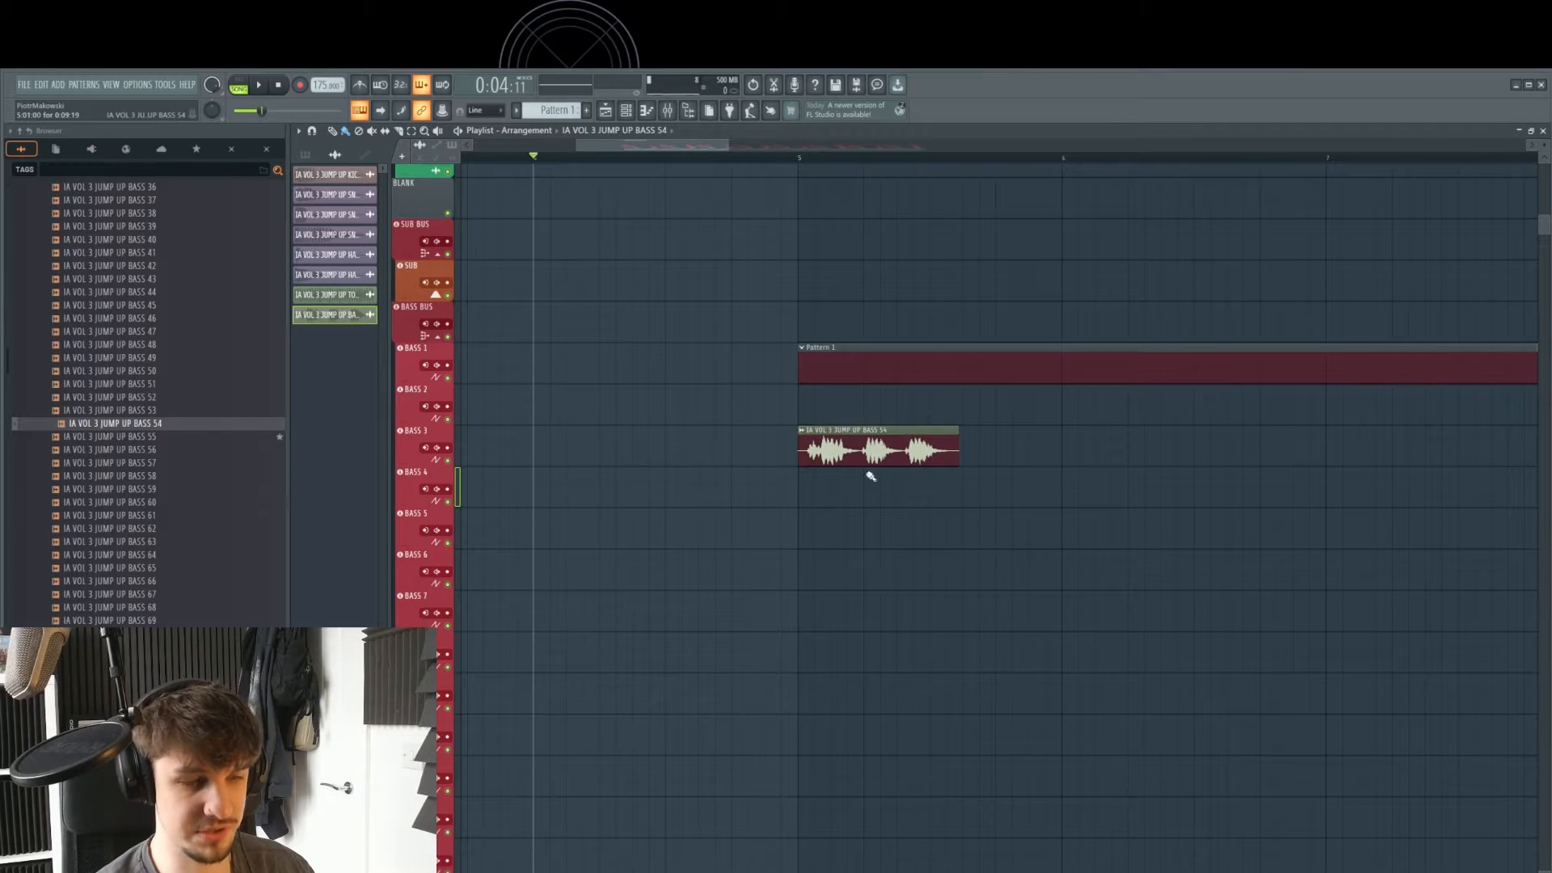
- Play back the one-shot bass clip on the Bass 3 track from the start of bar 5
left_click_drag(871, 476, 759, 506)
left_click(771, 159)
key("space")
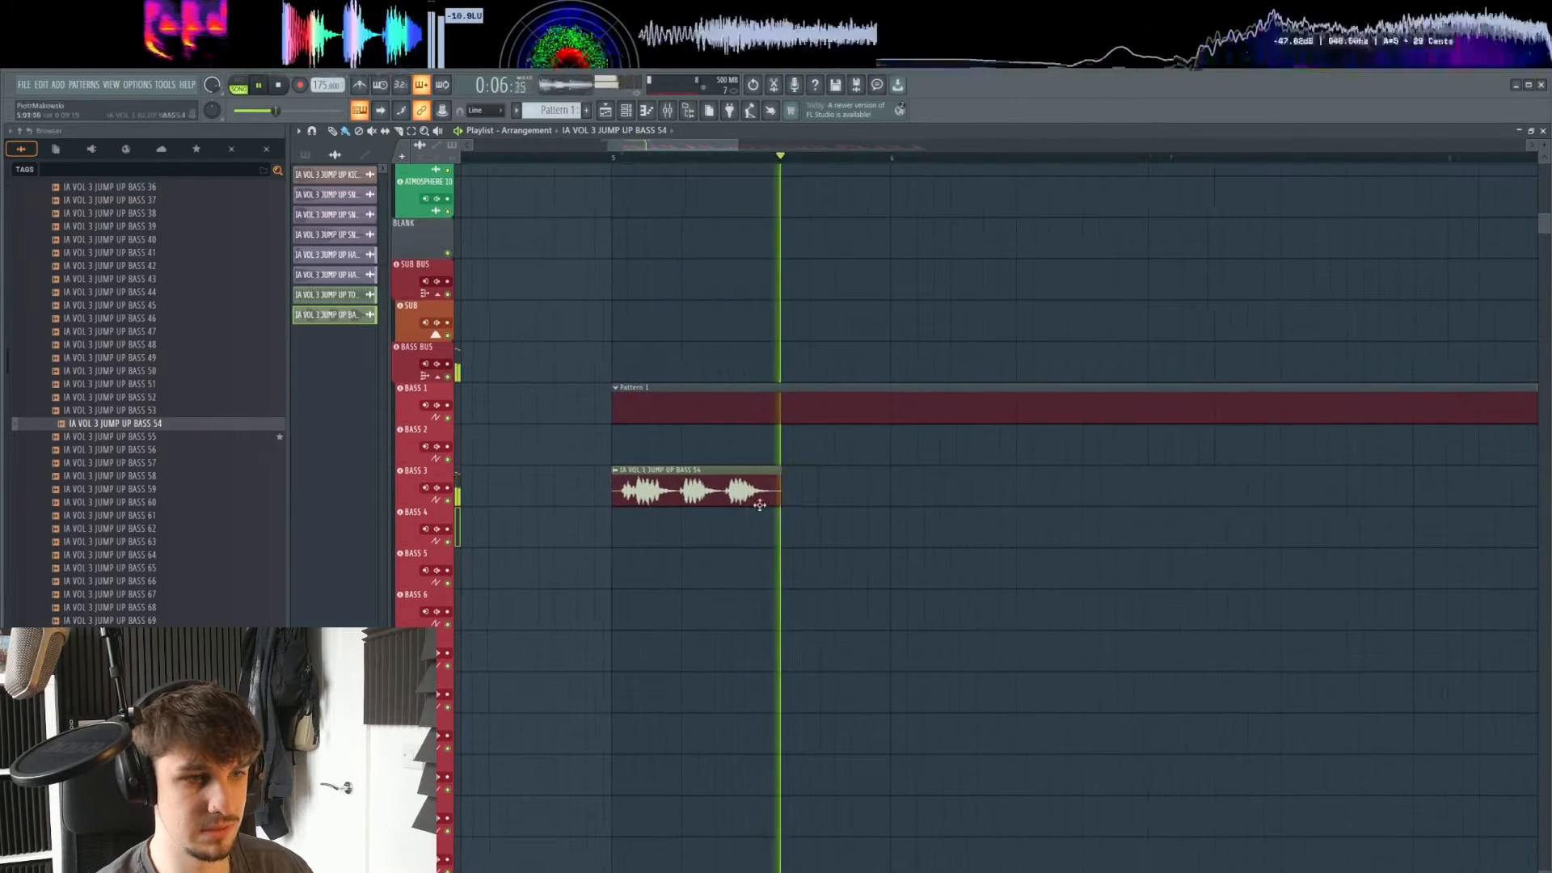
key("space")
scroll(759, 506, "up", 3)
key("space")
left_click_drag(830, 601, 821, 602)
key("space")
scroll(789, 559, "down", 3)
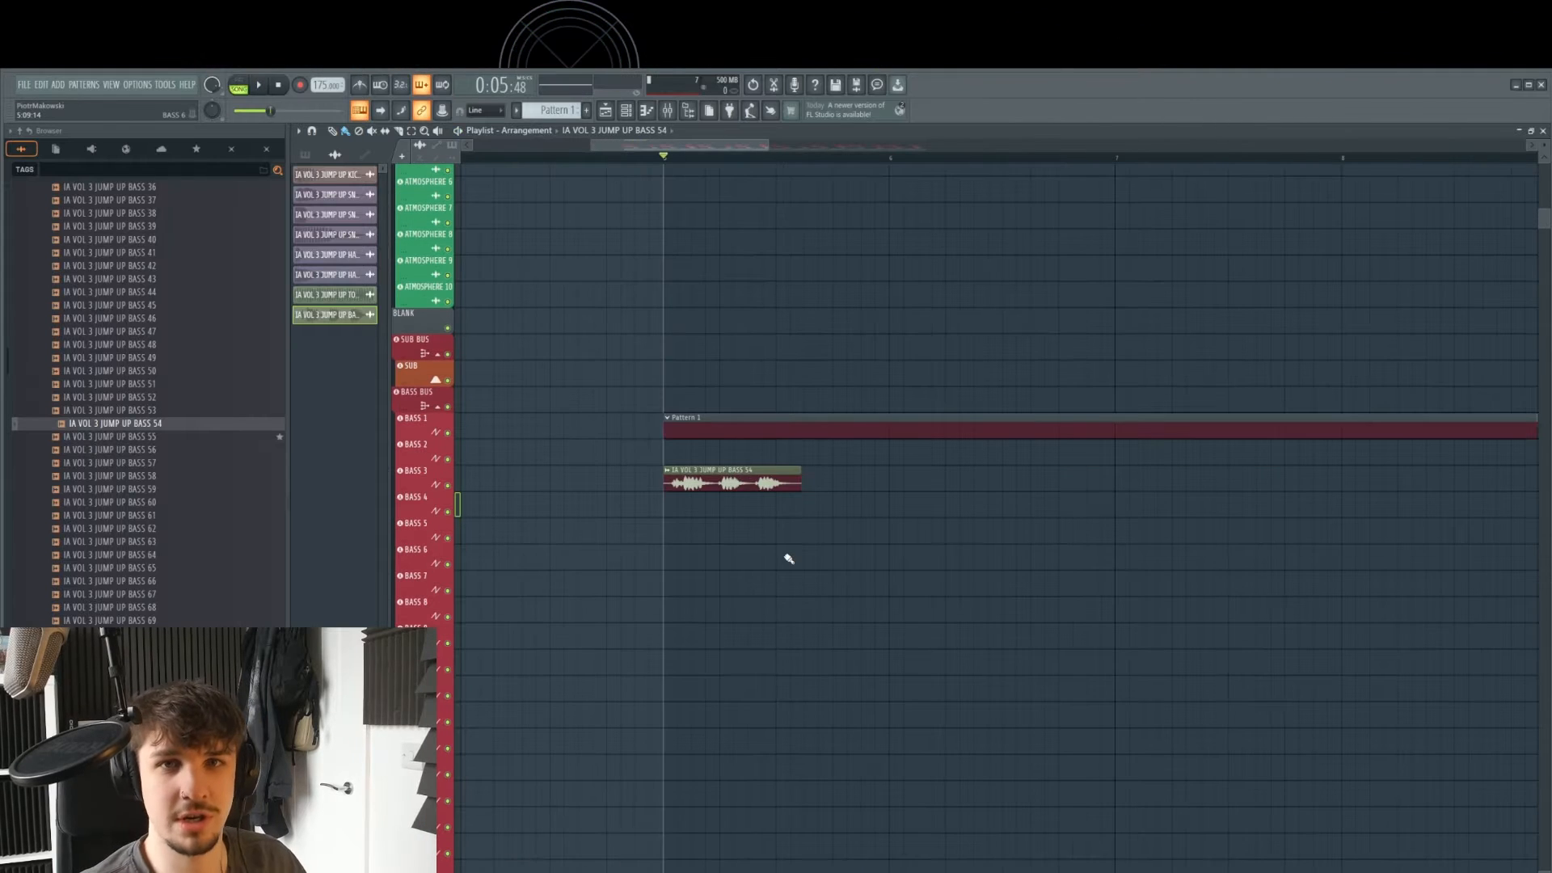
left_click_drag(783, 560, 776, 560)
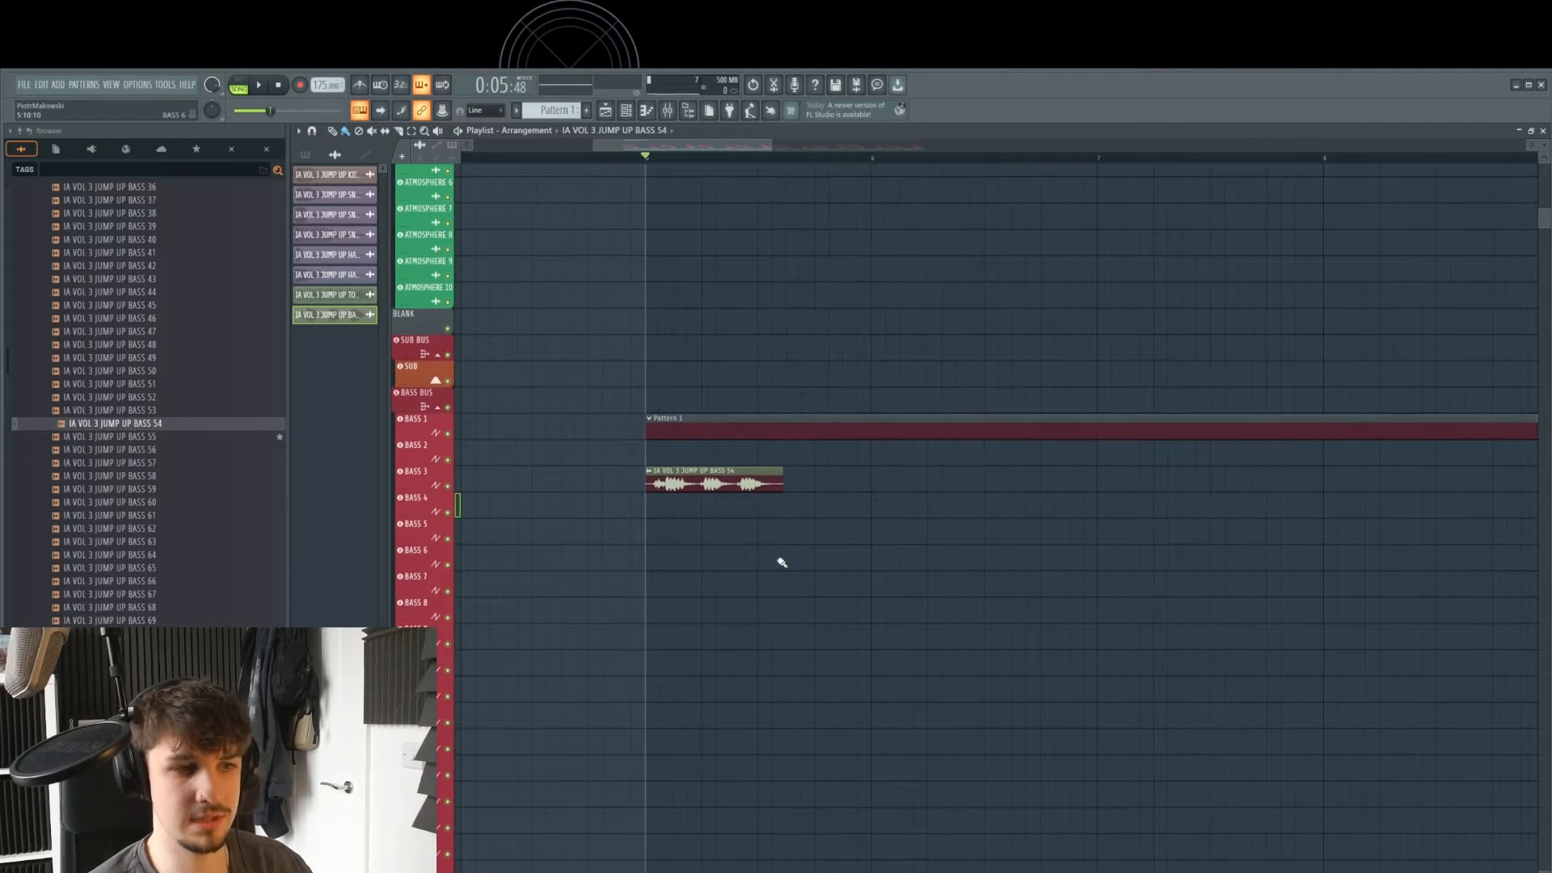
scroll(776, 561, "down", 1)
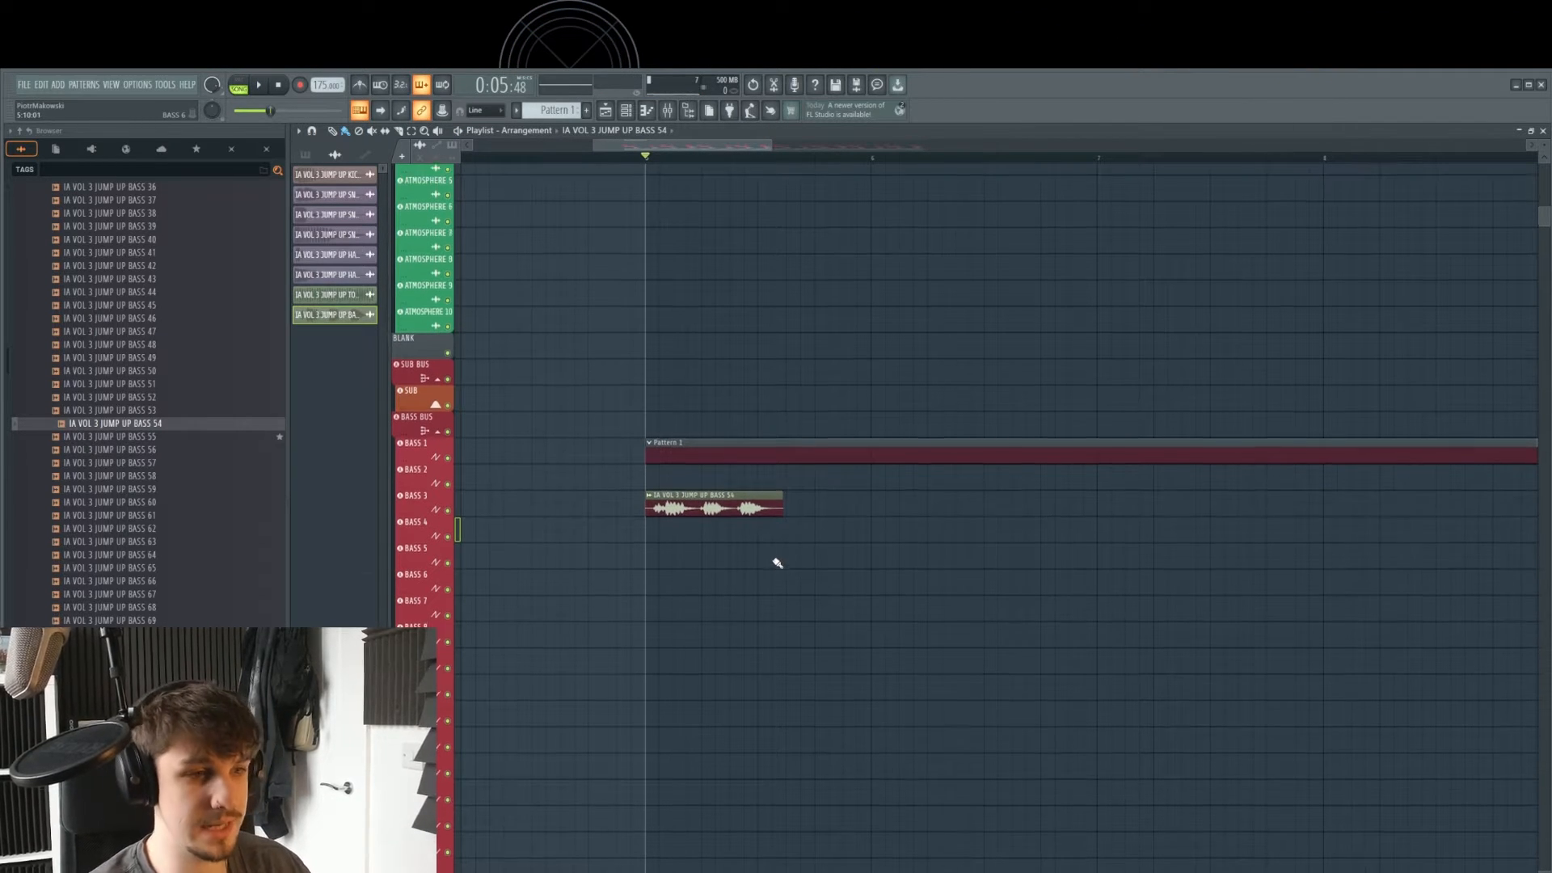
scroll(738, 485, "down", 3)
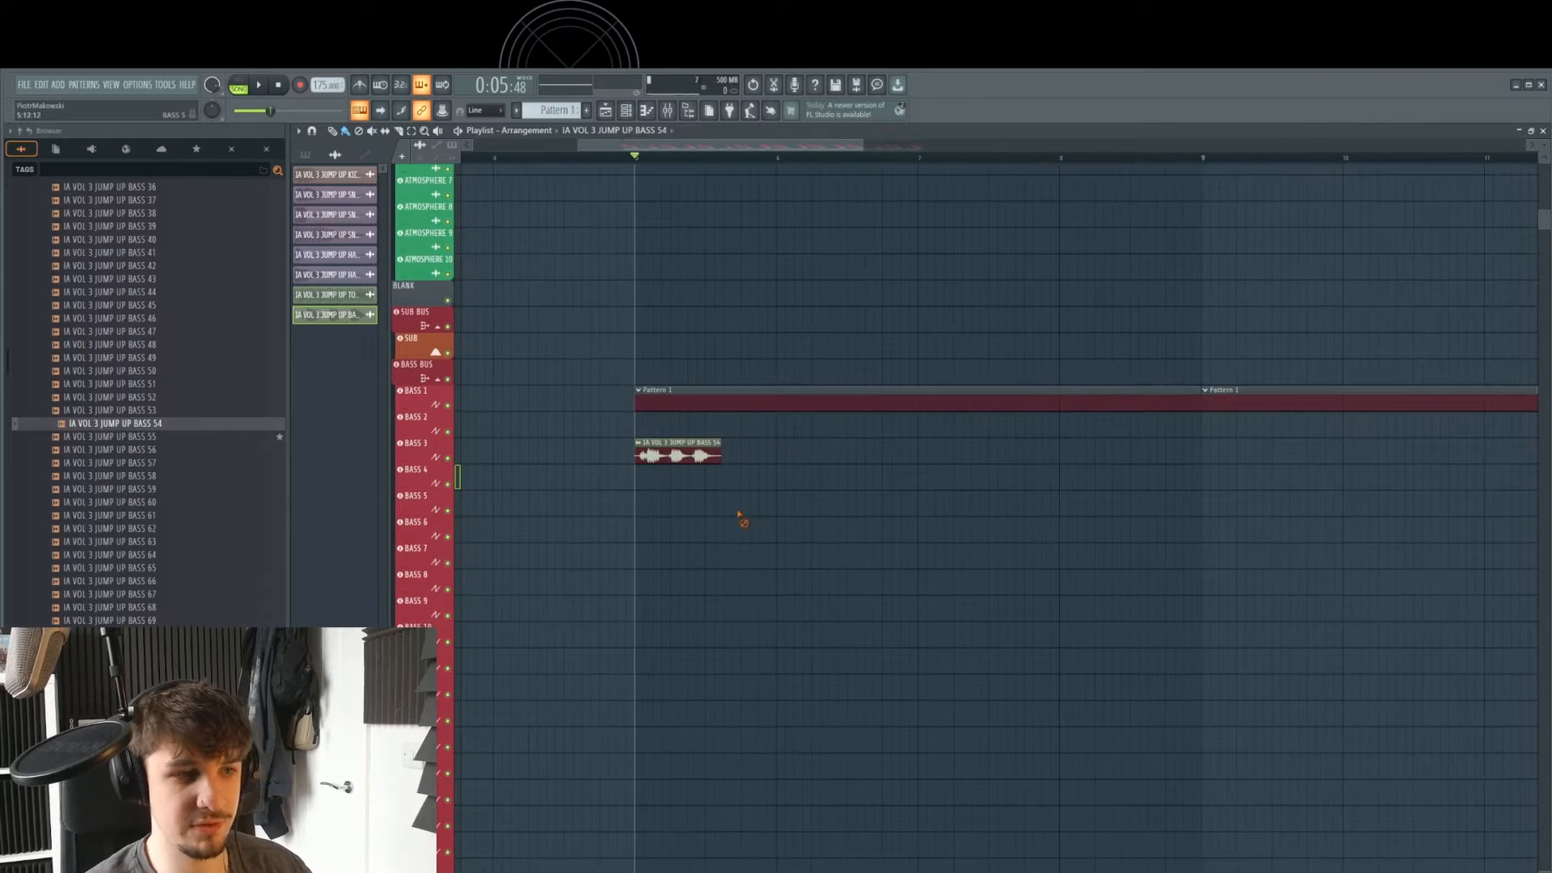
key("space")
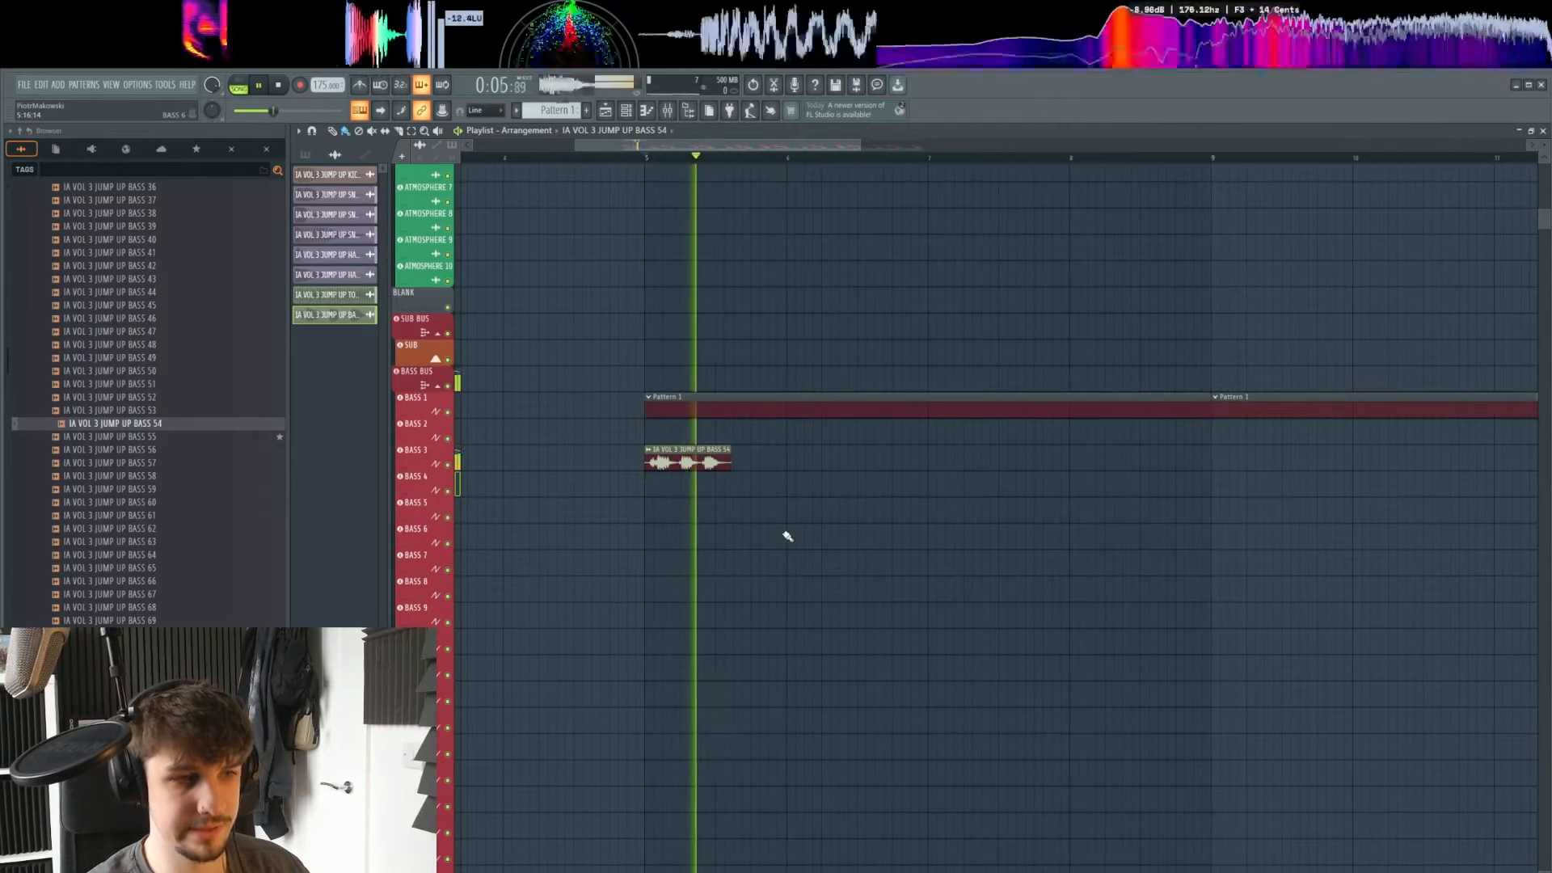
scroll(773, 519, "up", 2)
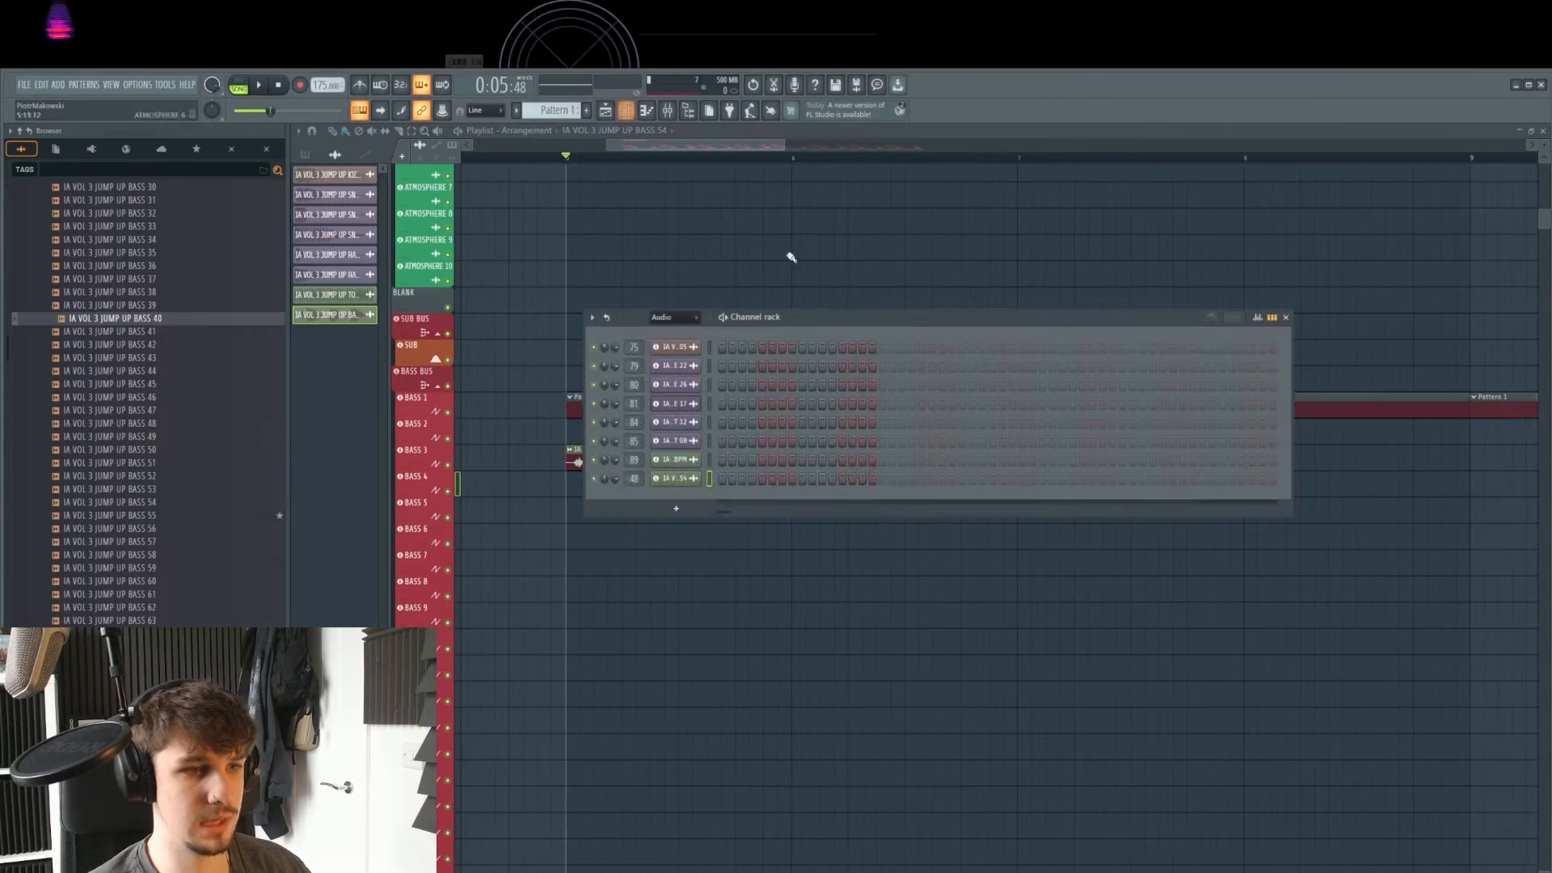
- Add a Serum channel and load the Basic GROT or FROG preset from IA - Basic Sounds Templates
left_click(674, 508)
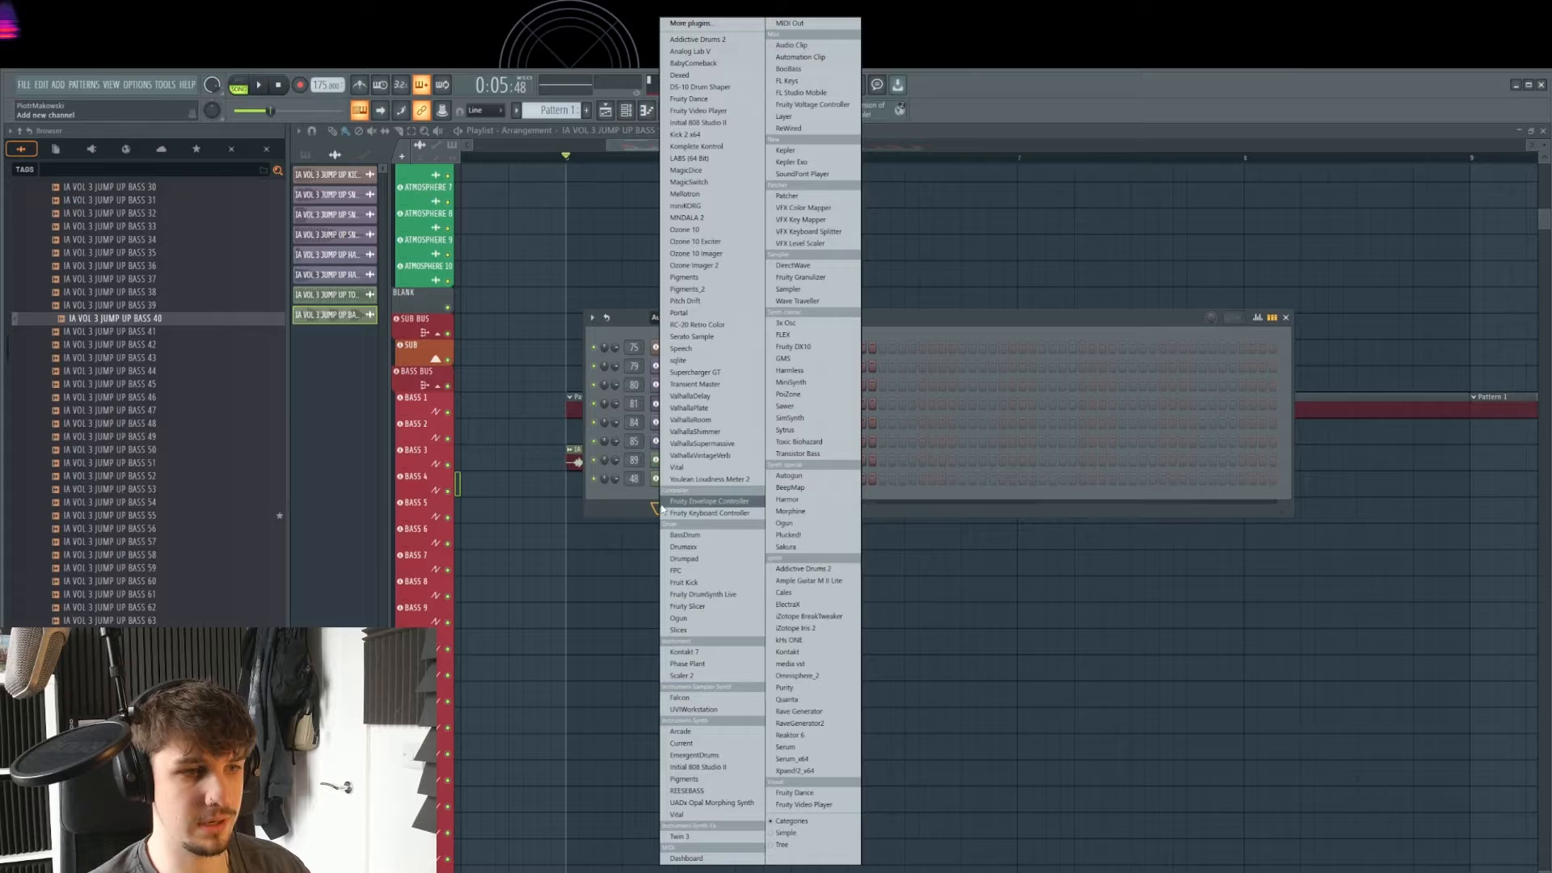
left_click(822, 762)
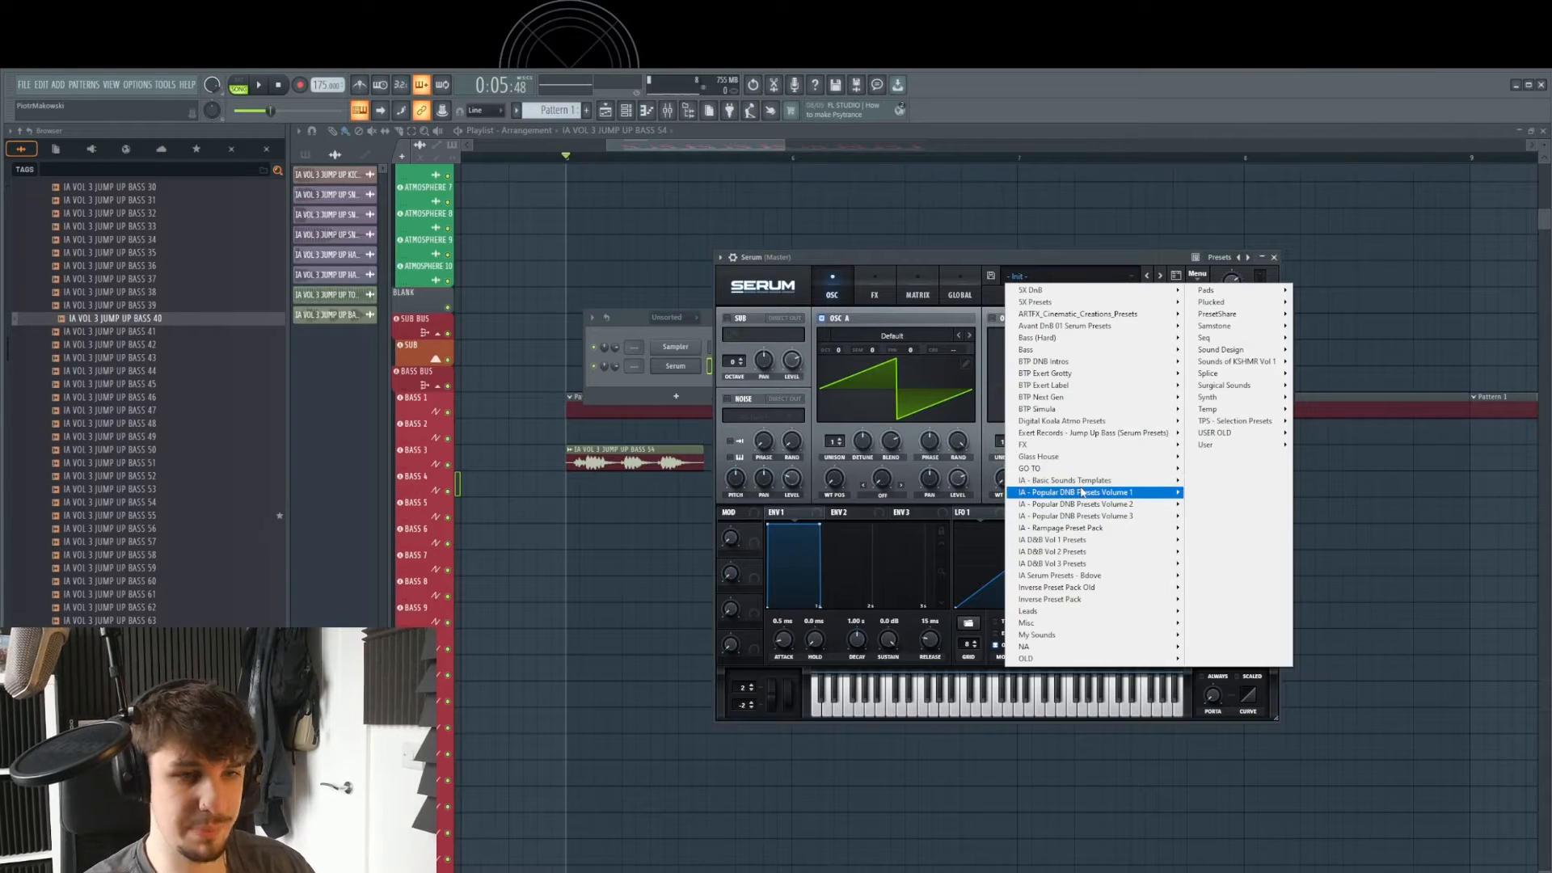
mouse_move(1089, 483)
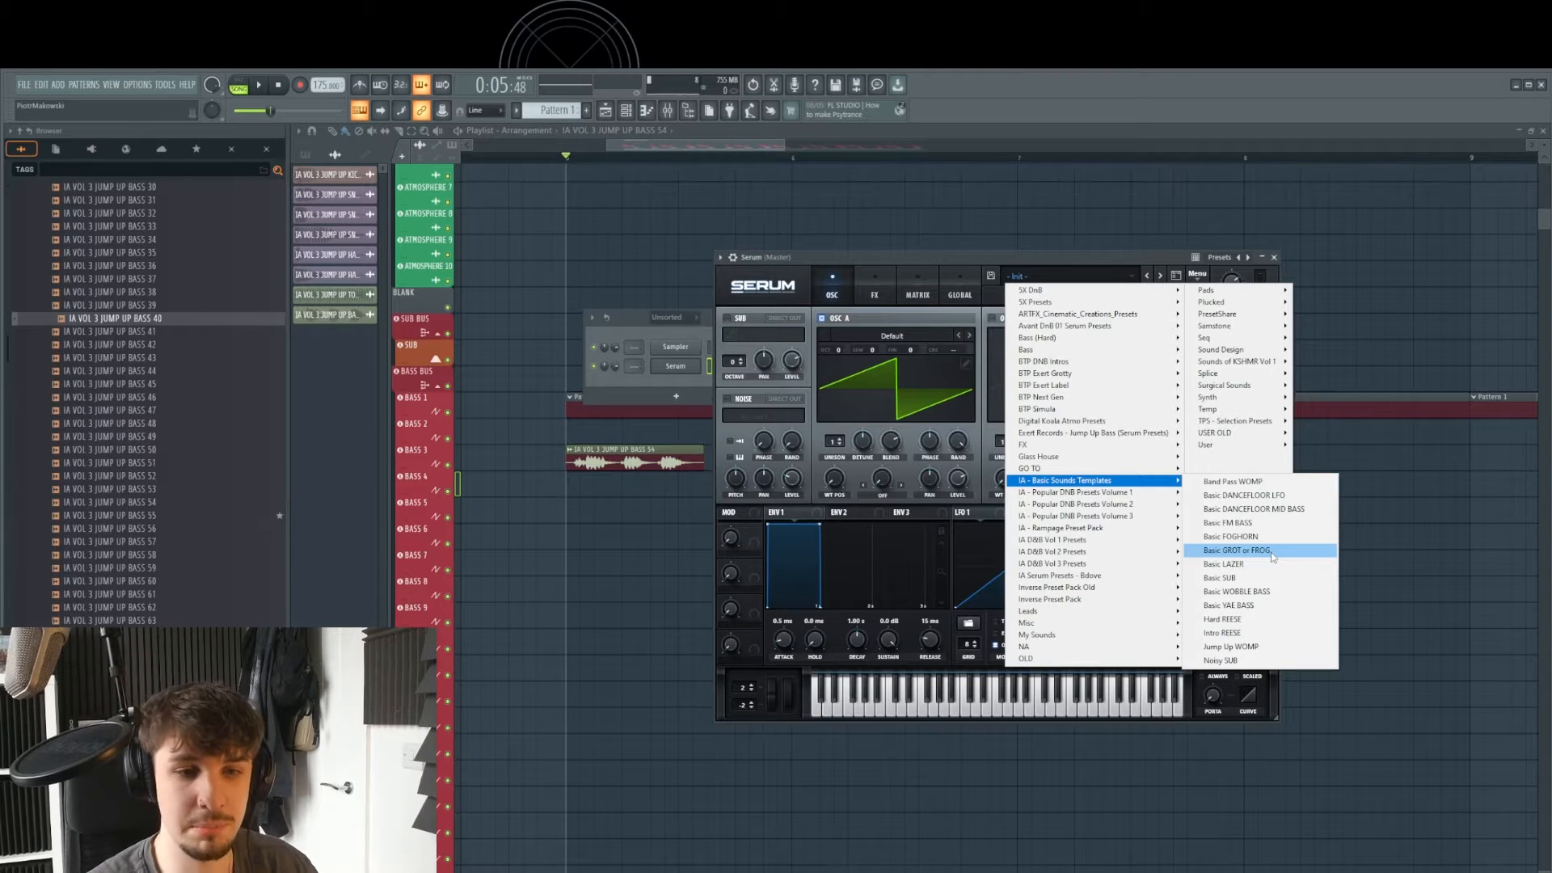
left_click(1237, 550)
left_click_drag(1049, 257, 1079, 251)
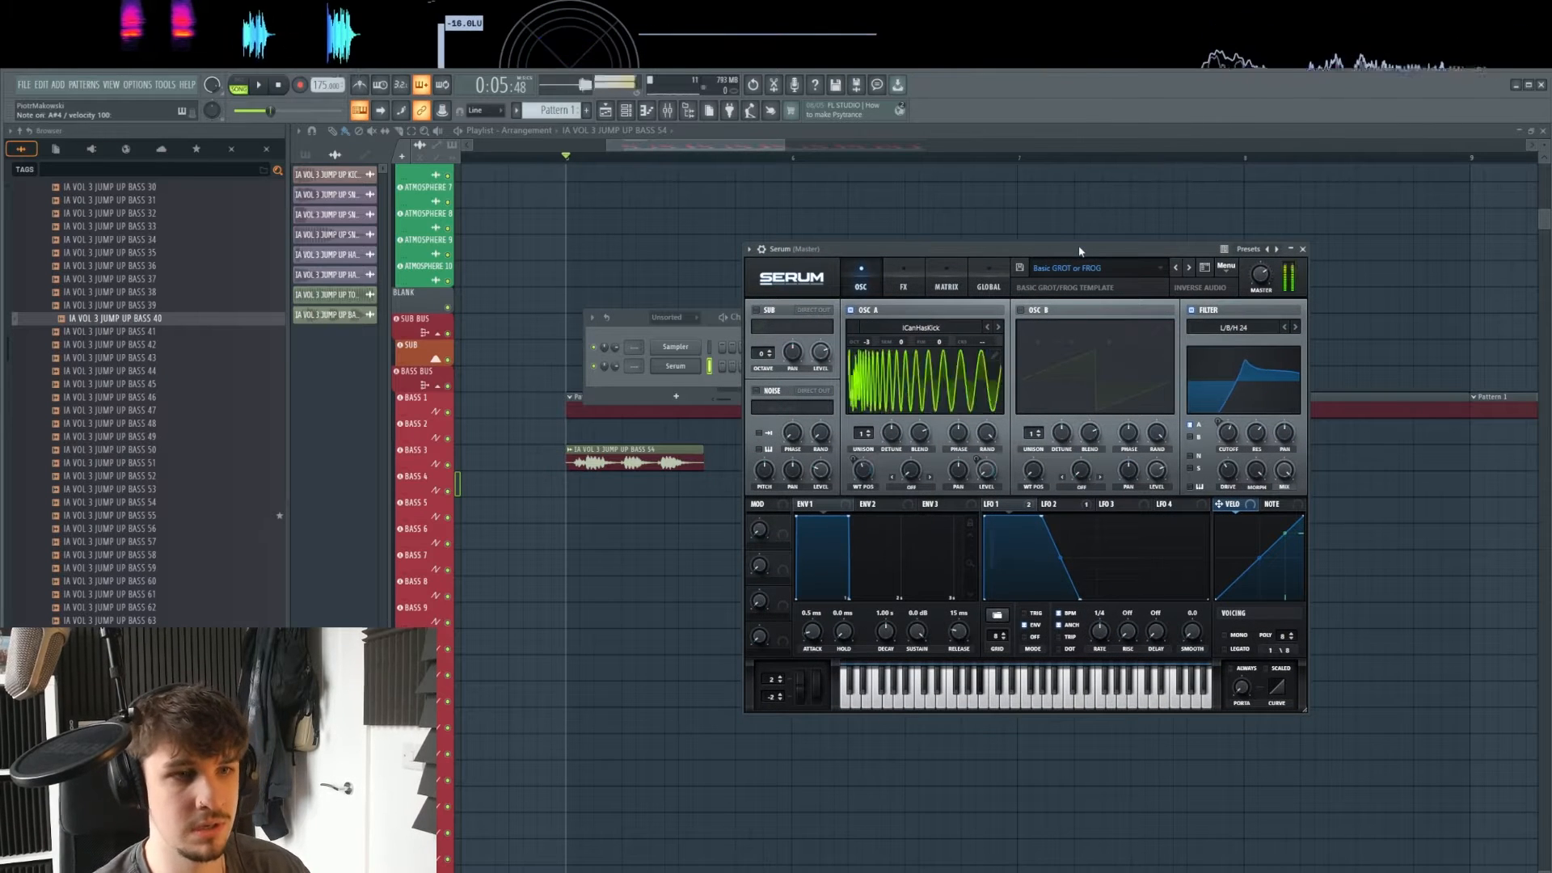
left_click(1304, 251)
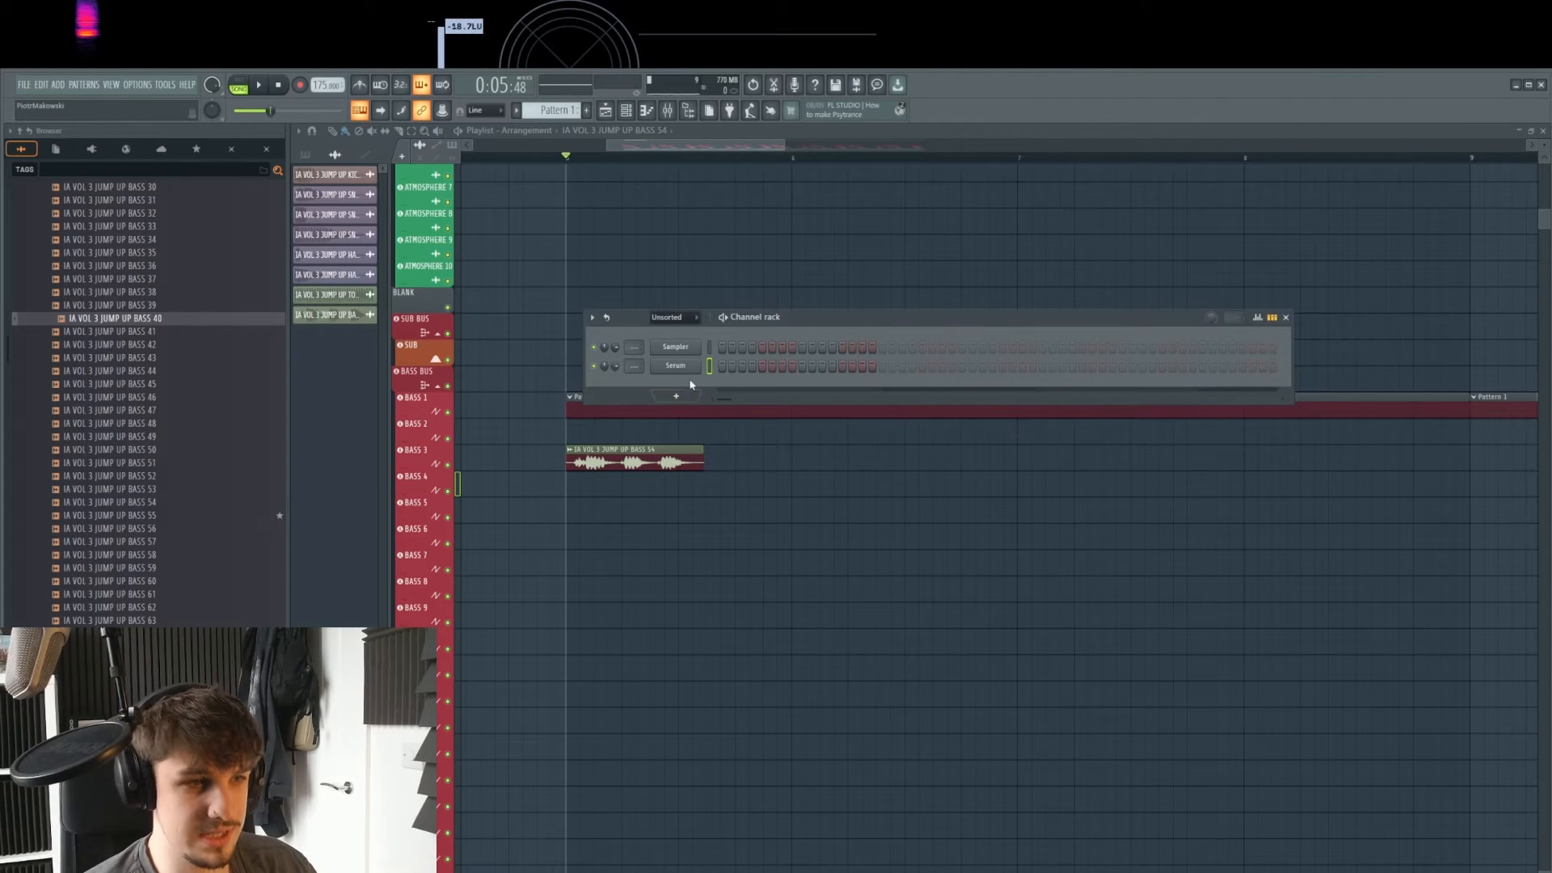
- Place Pattern 1 on Bass 4 for the second half of bar 5, containing one bar of repeated 1/16 F4 notes for Serum
right_click(762, 474)
left_click_drag(706, 413, 838, 499)
double_click(838, 499)
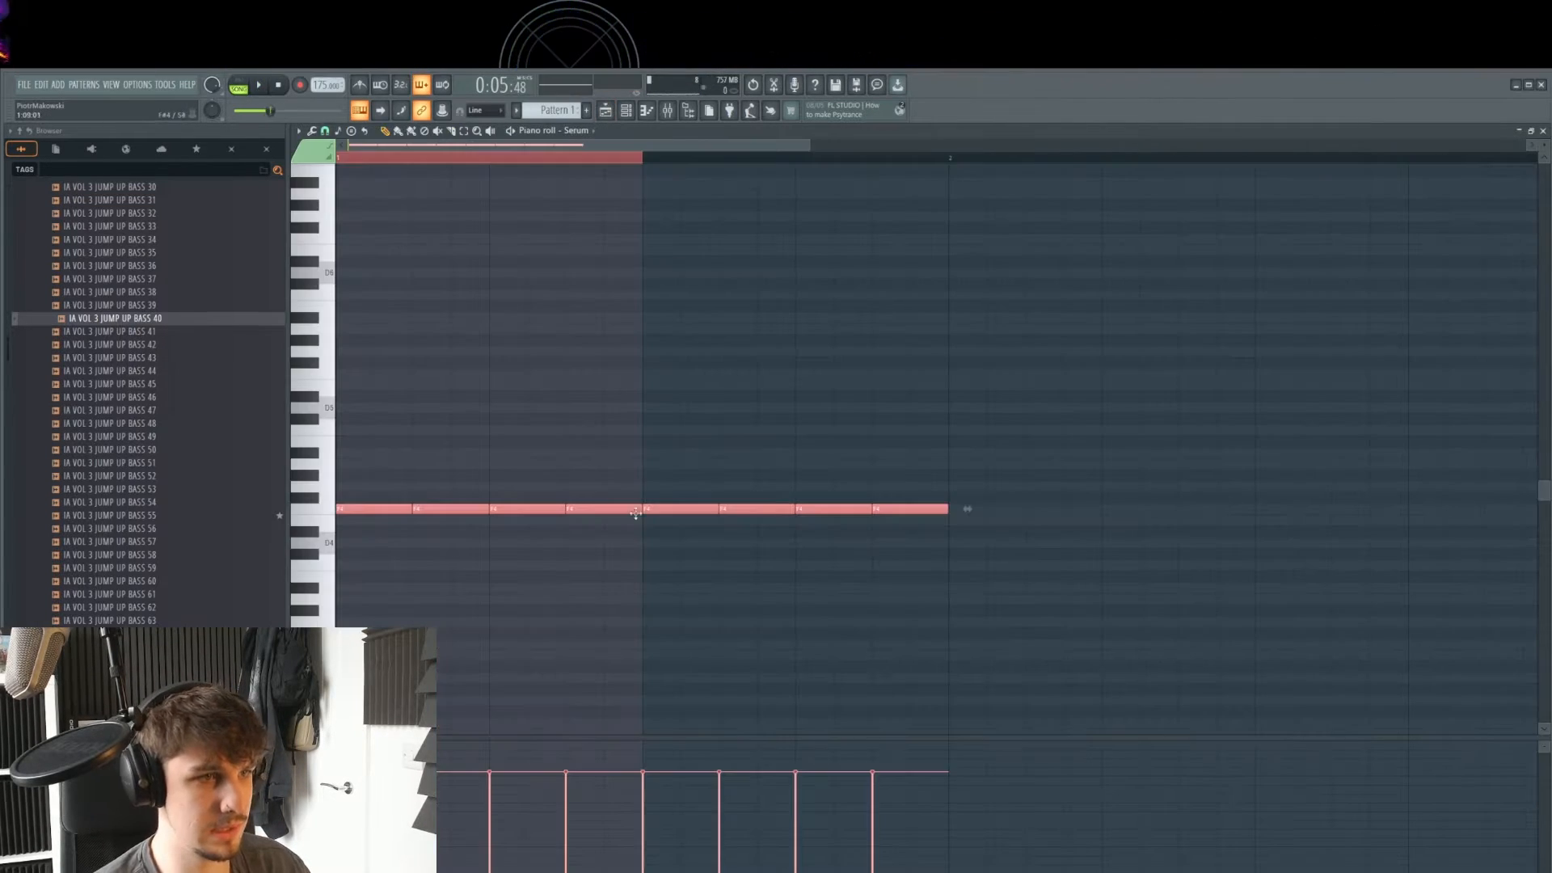
left_click_drag(926, 508, 904, 512)
key("space")
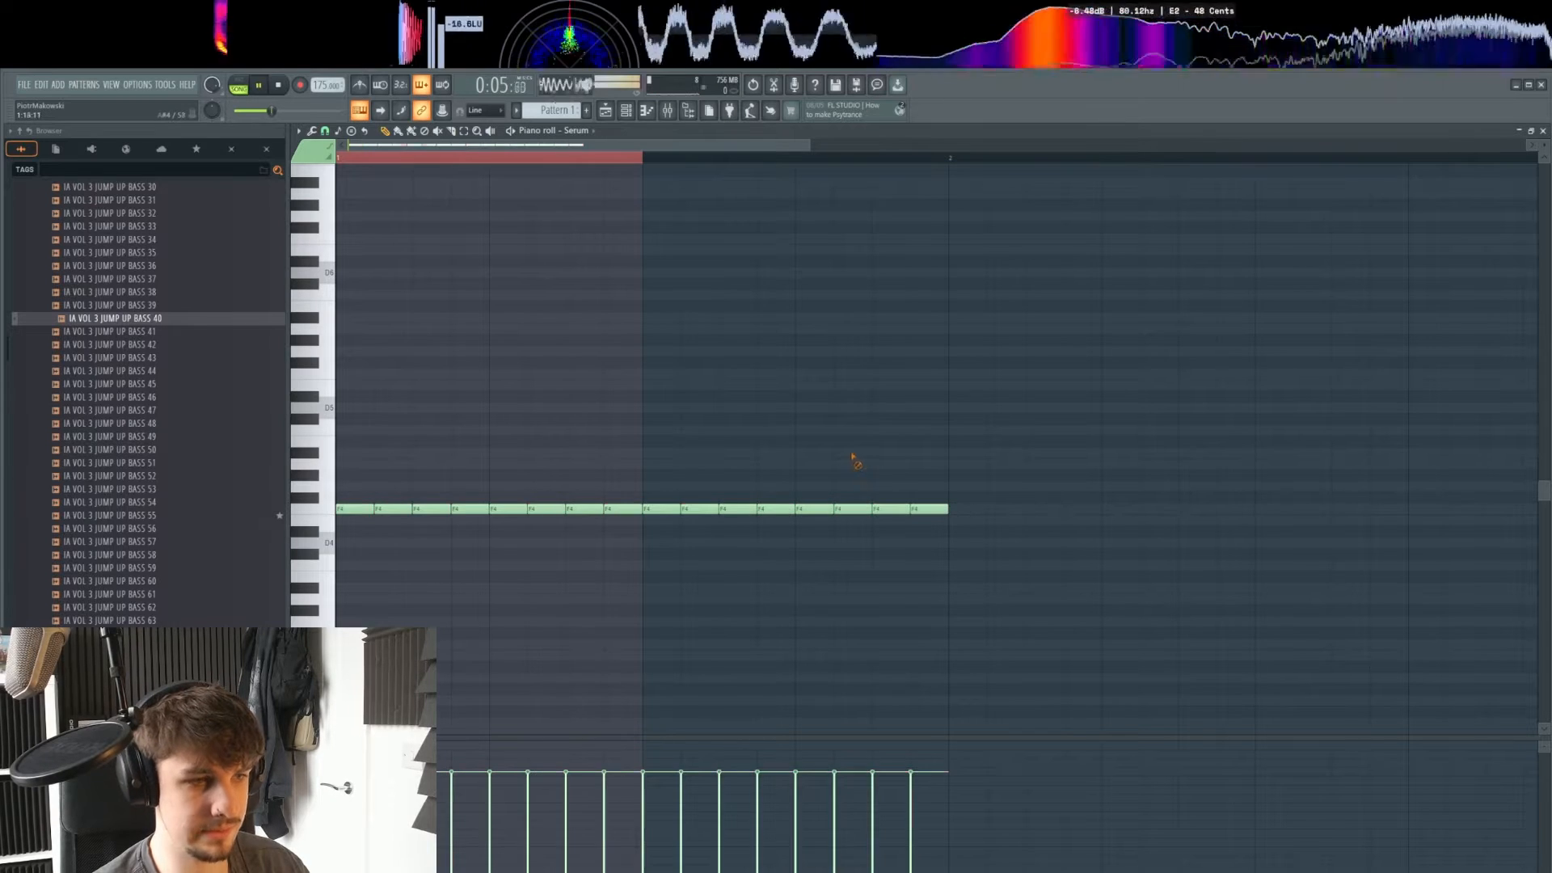
scroll(759, 457, "down", 2)
key("space")
left_click(626, 111)
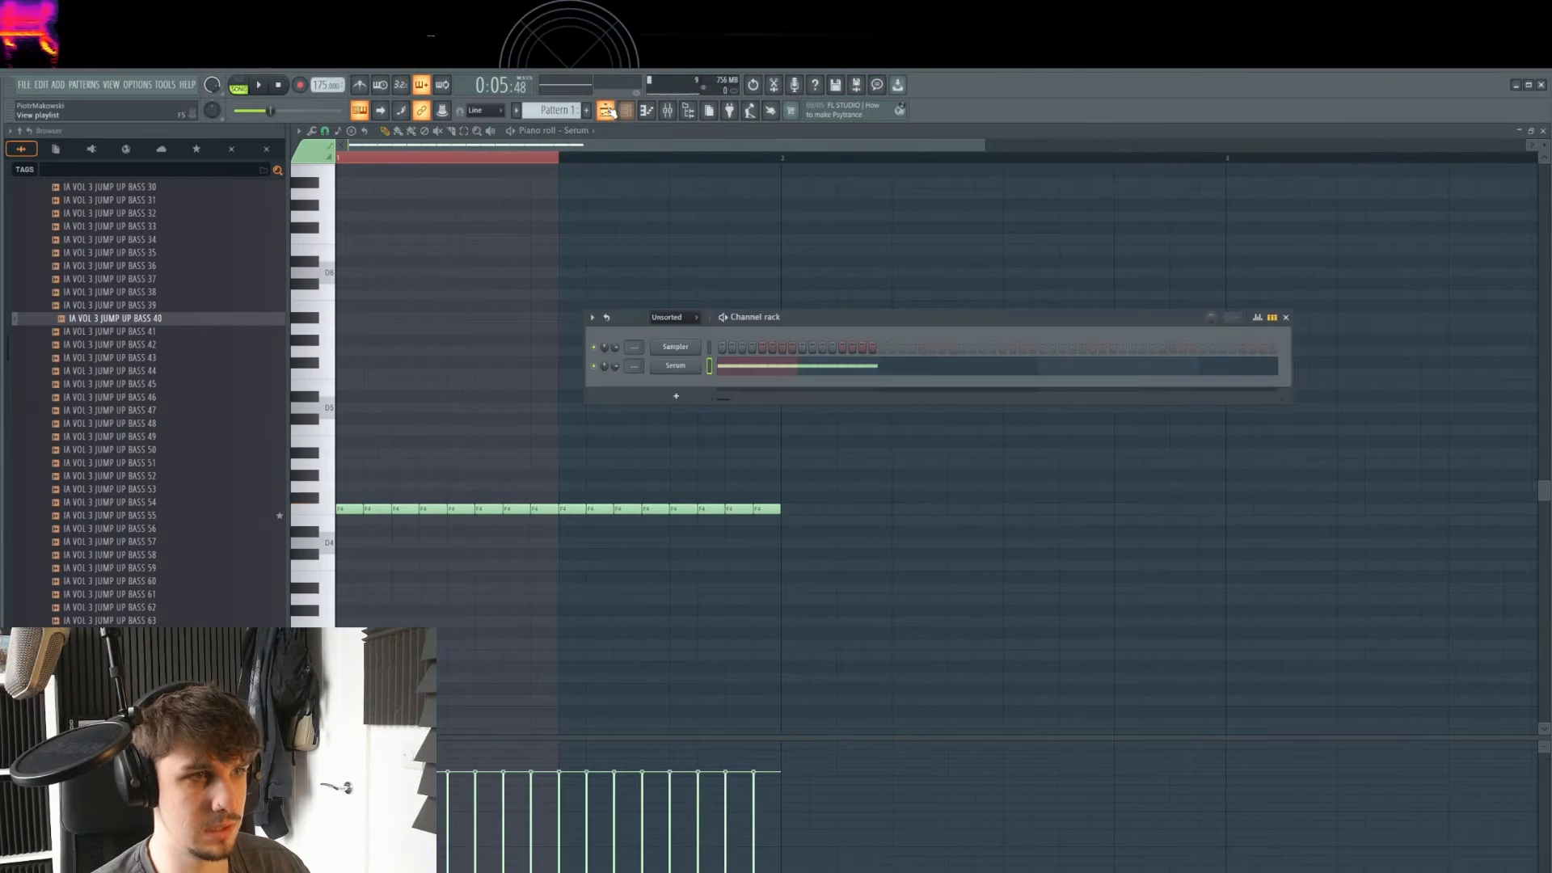
- Set Serum's LFO 1 rate to 1/8 and narrow its shape, with a short ramp up and an earlier fall
left_click(605, 111)
left_click(626, 112)
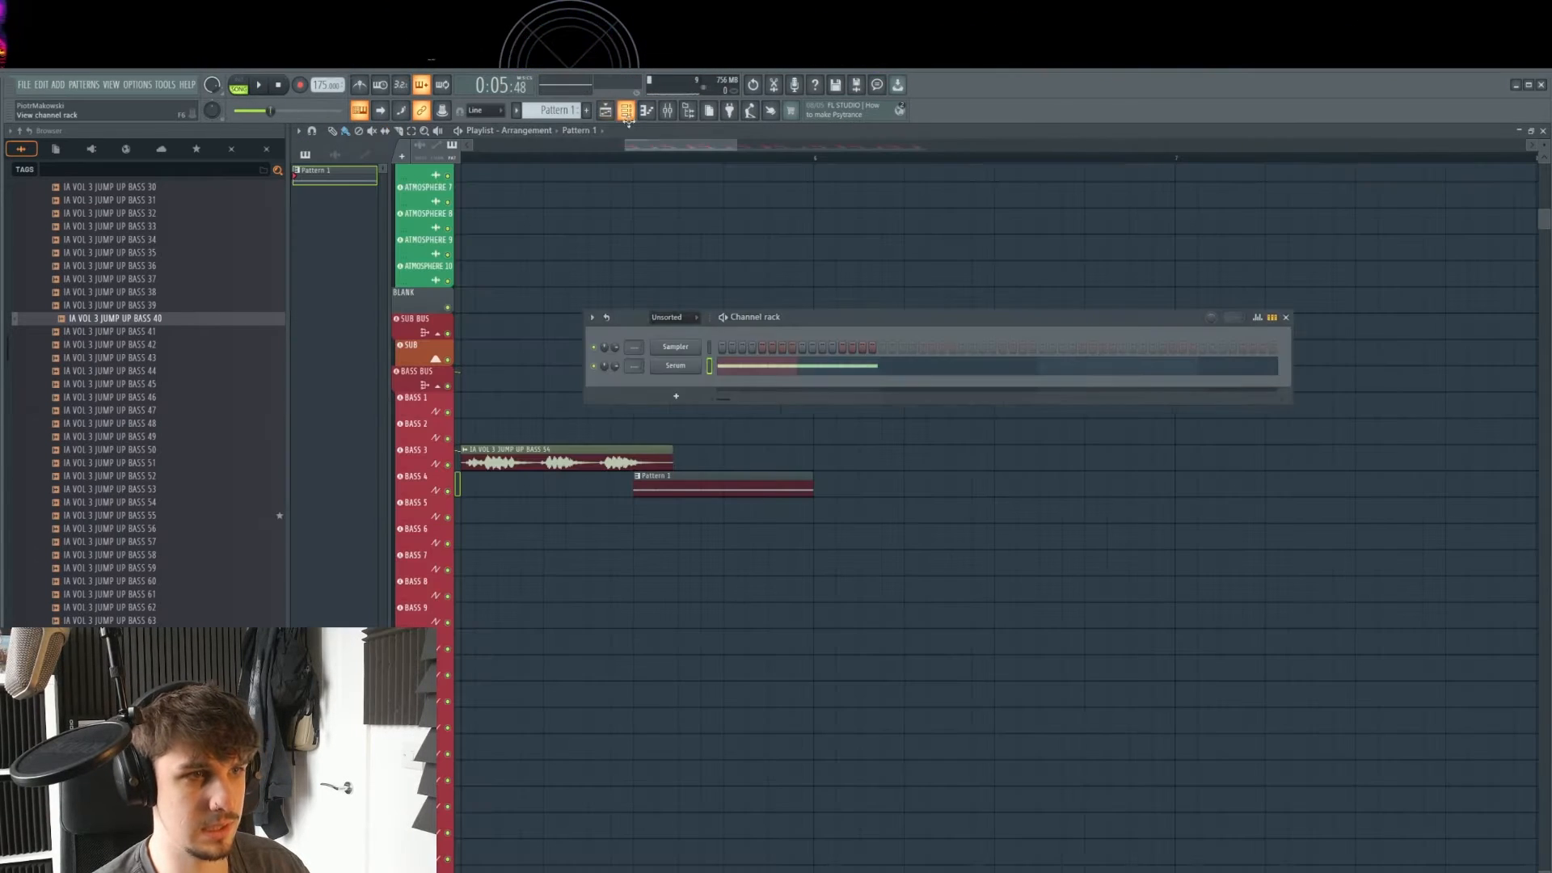
left_click(684, 369)
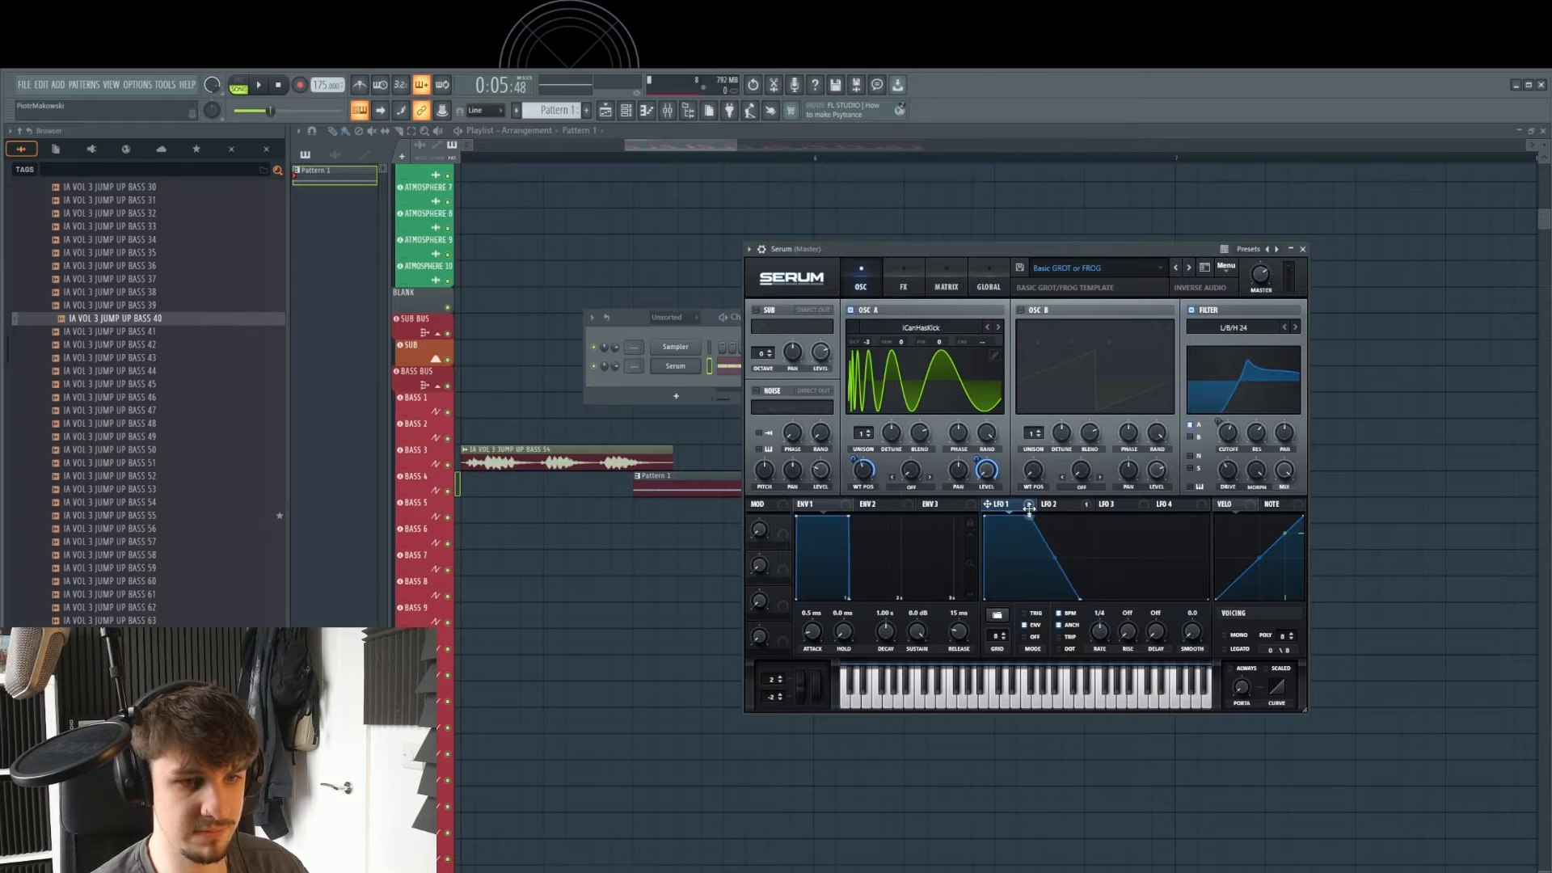
key("space")
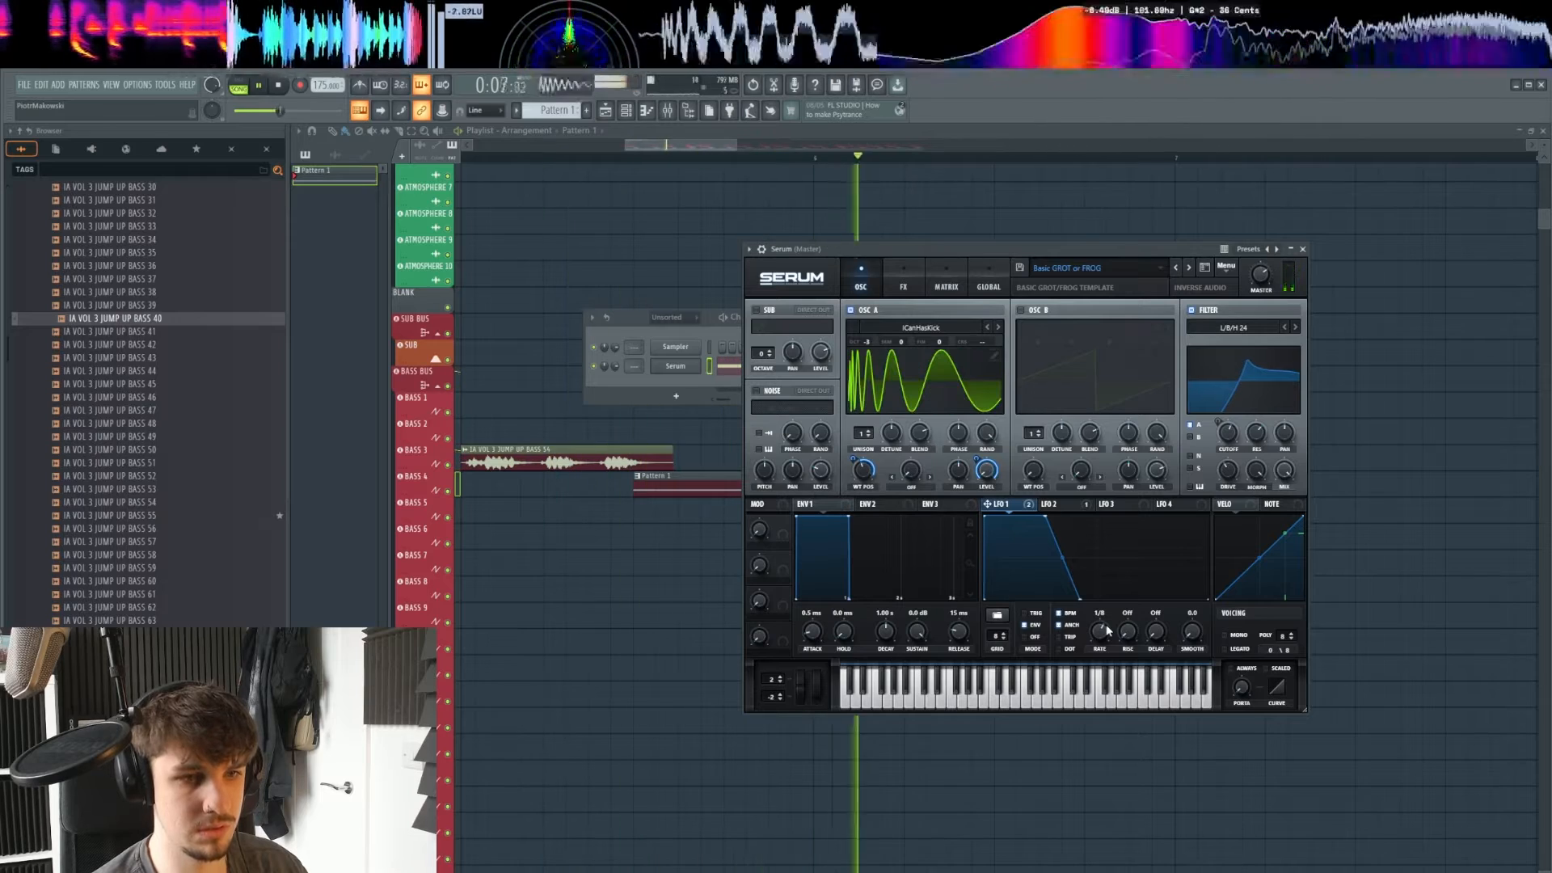
left_click_drag(1079, 599, 1060, 612)
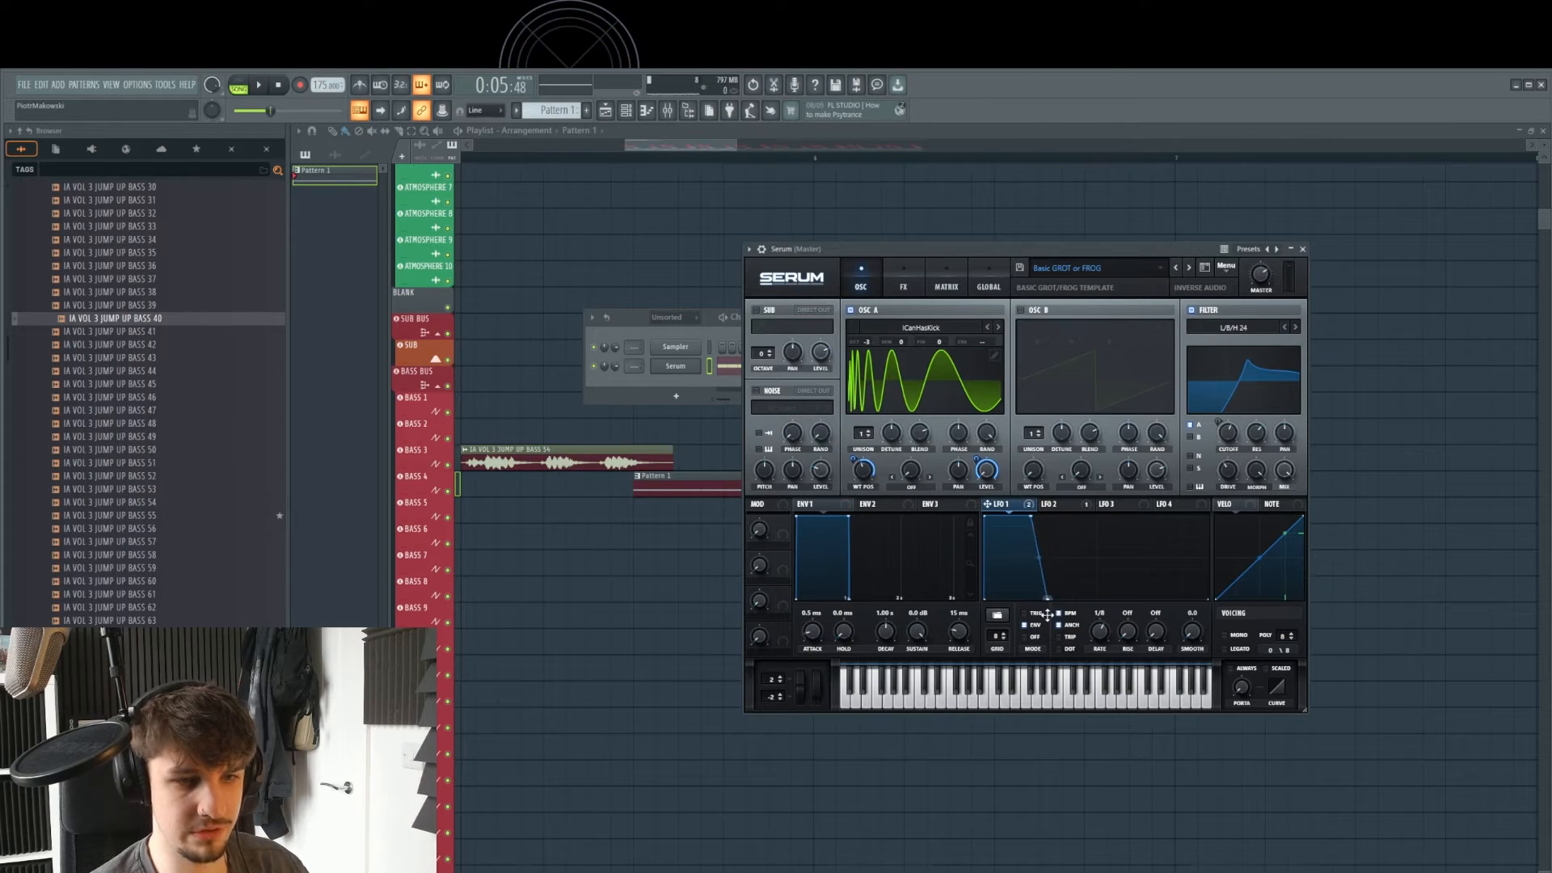
key("space")
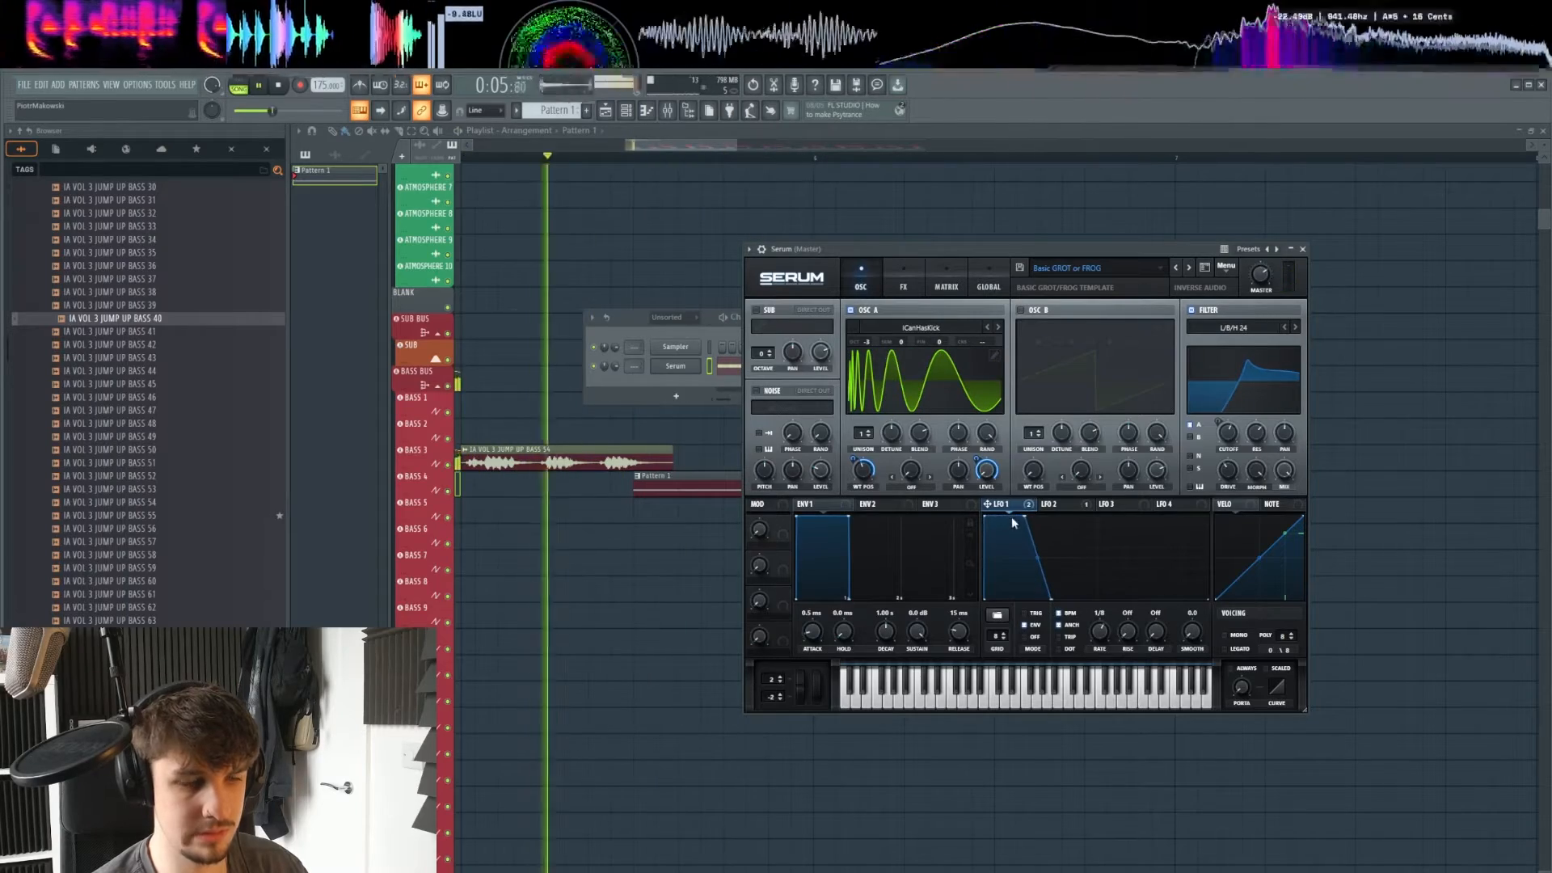
left_click_drag(1011, 517, 998, 513)
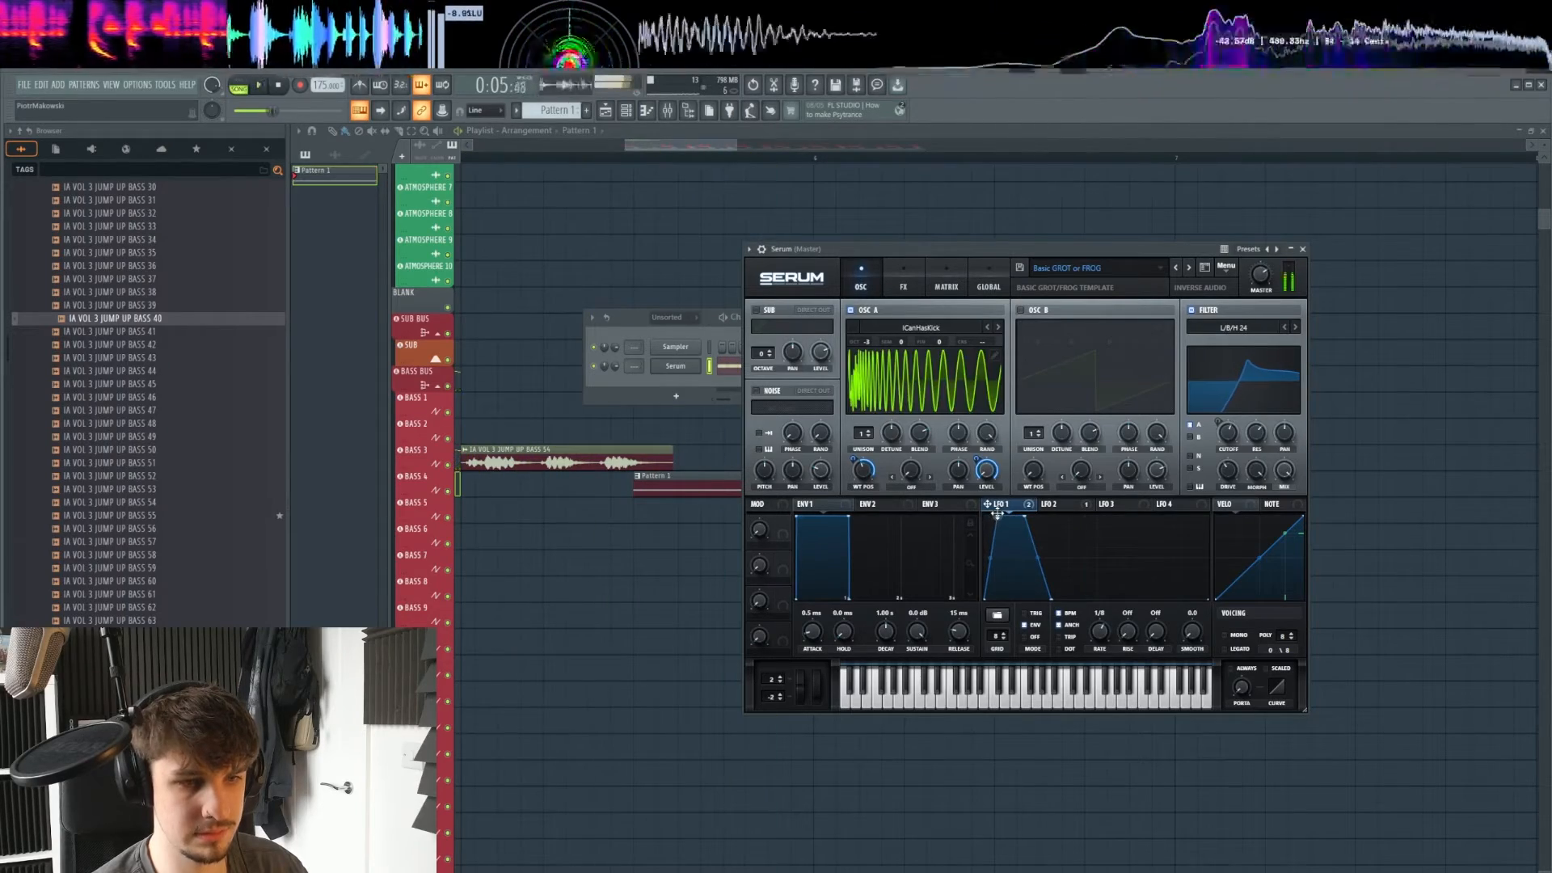
key("space")
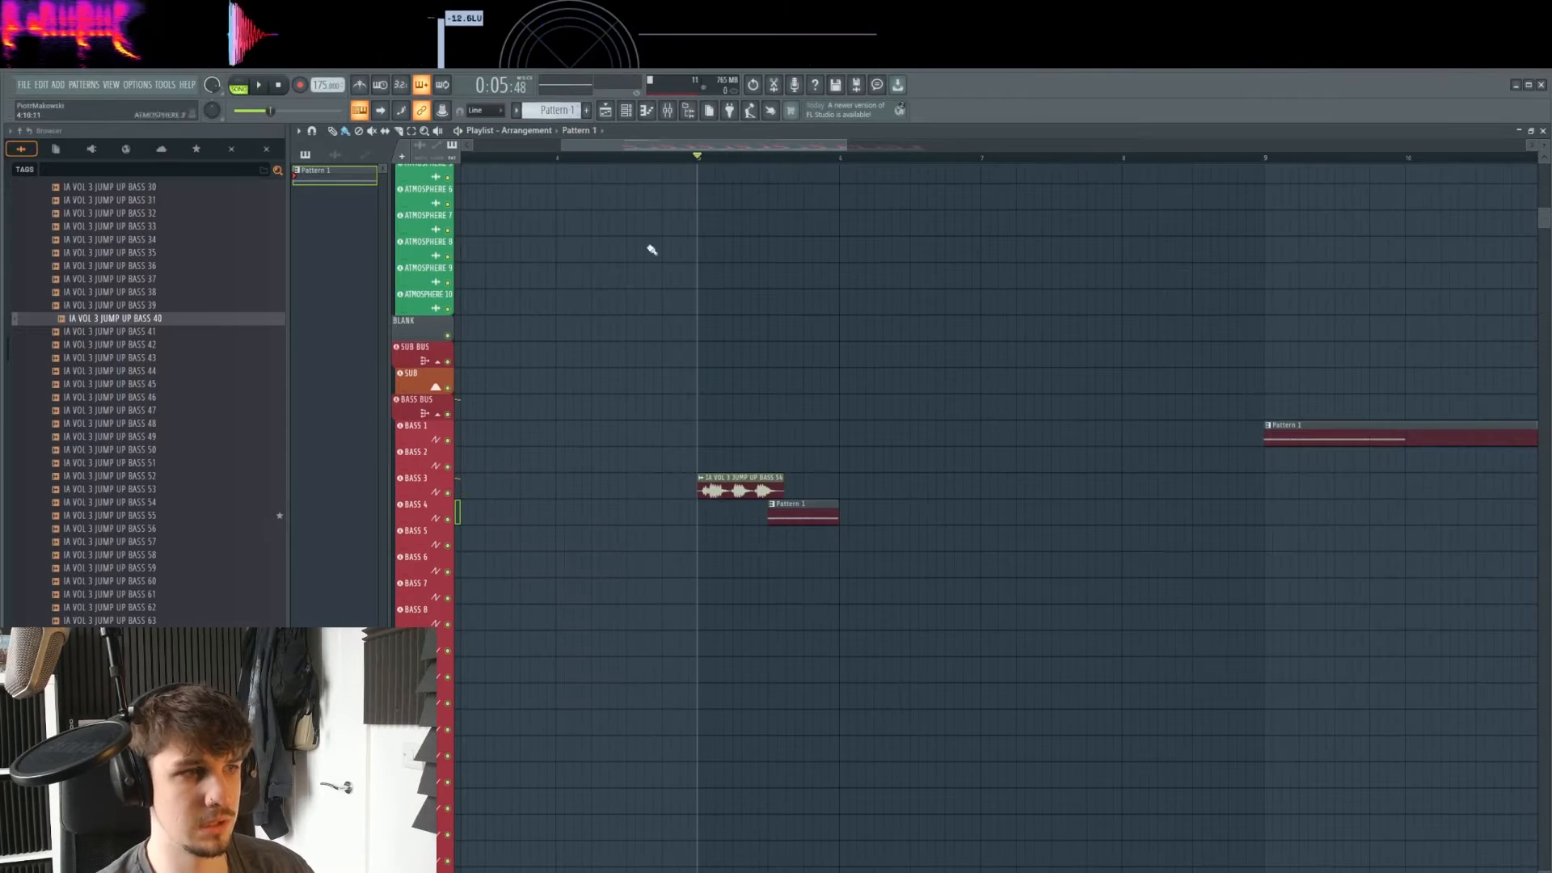
- Create Pattern 2 and delete the Pattern 1 clip at bar 9 on the Bass 1 track
scroll(721, 430, "up", 1)
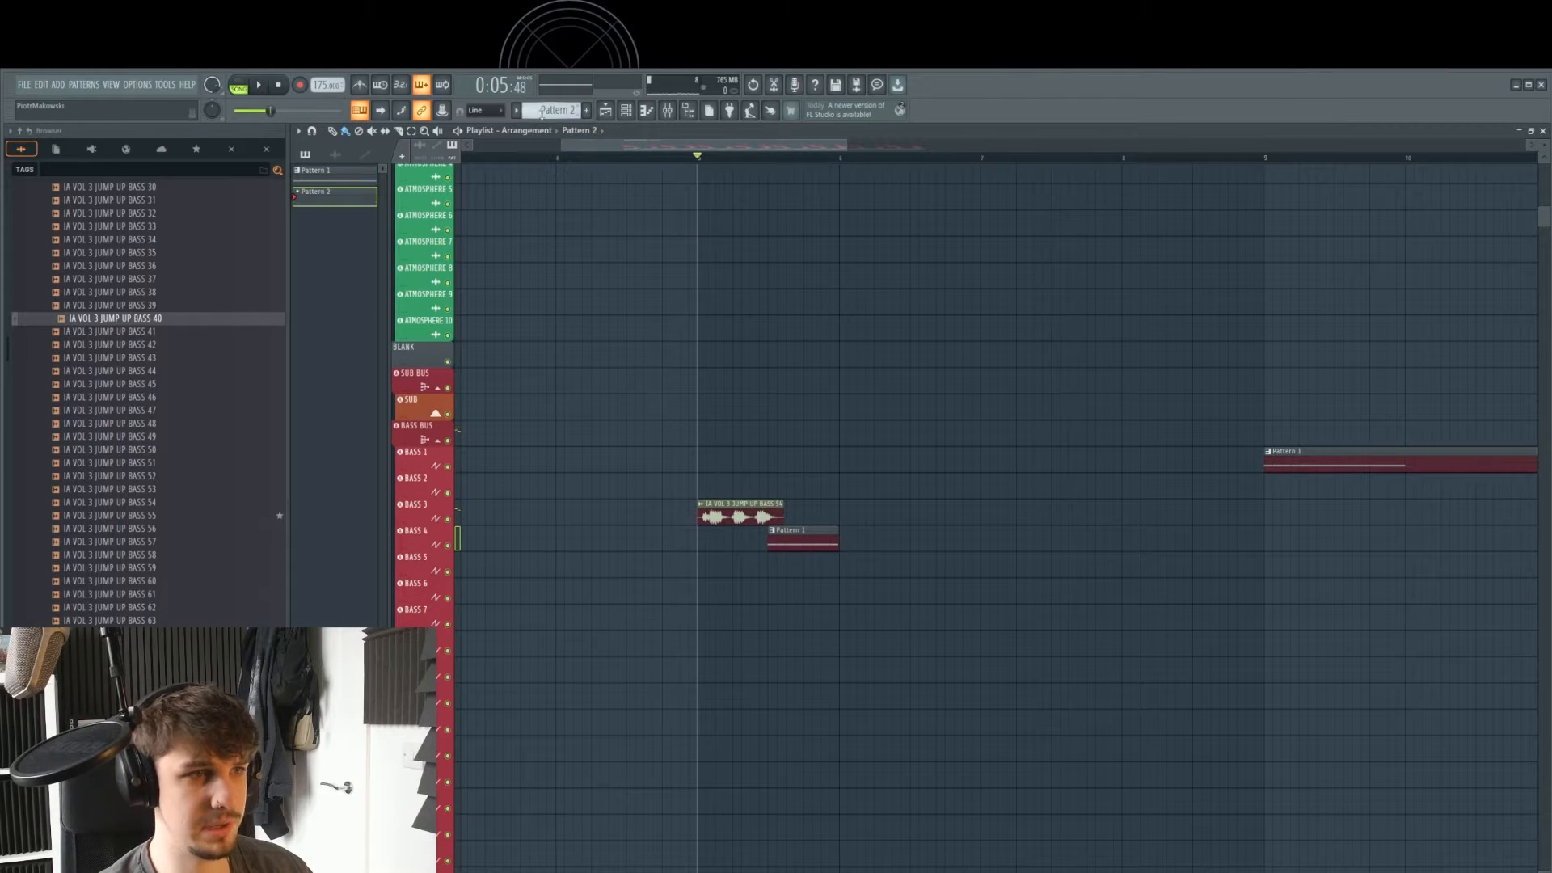
right_click(1270, 459)
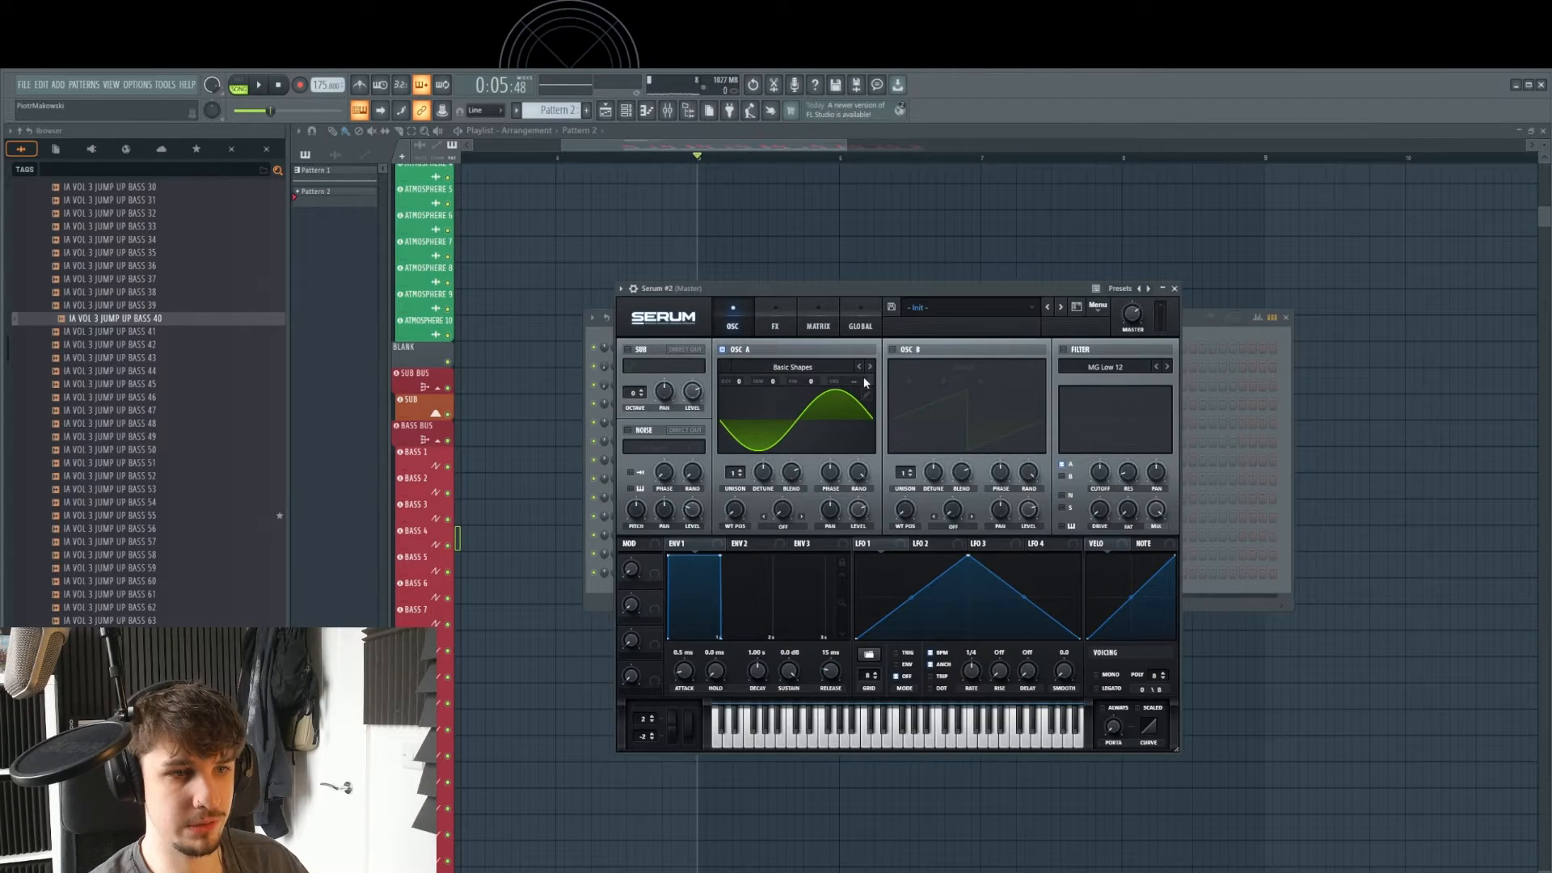
- In a second Serum, reset the fundamental's phase in Osc A's first Basic Shapes frame and add harmonics in bins 3 and 5
left_click(865, 396)
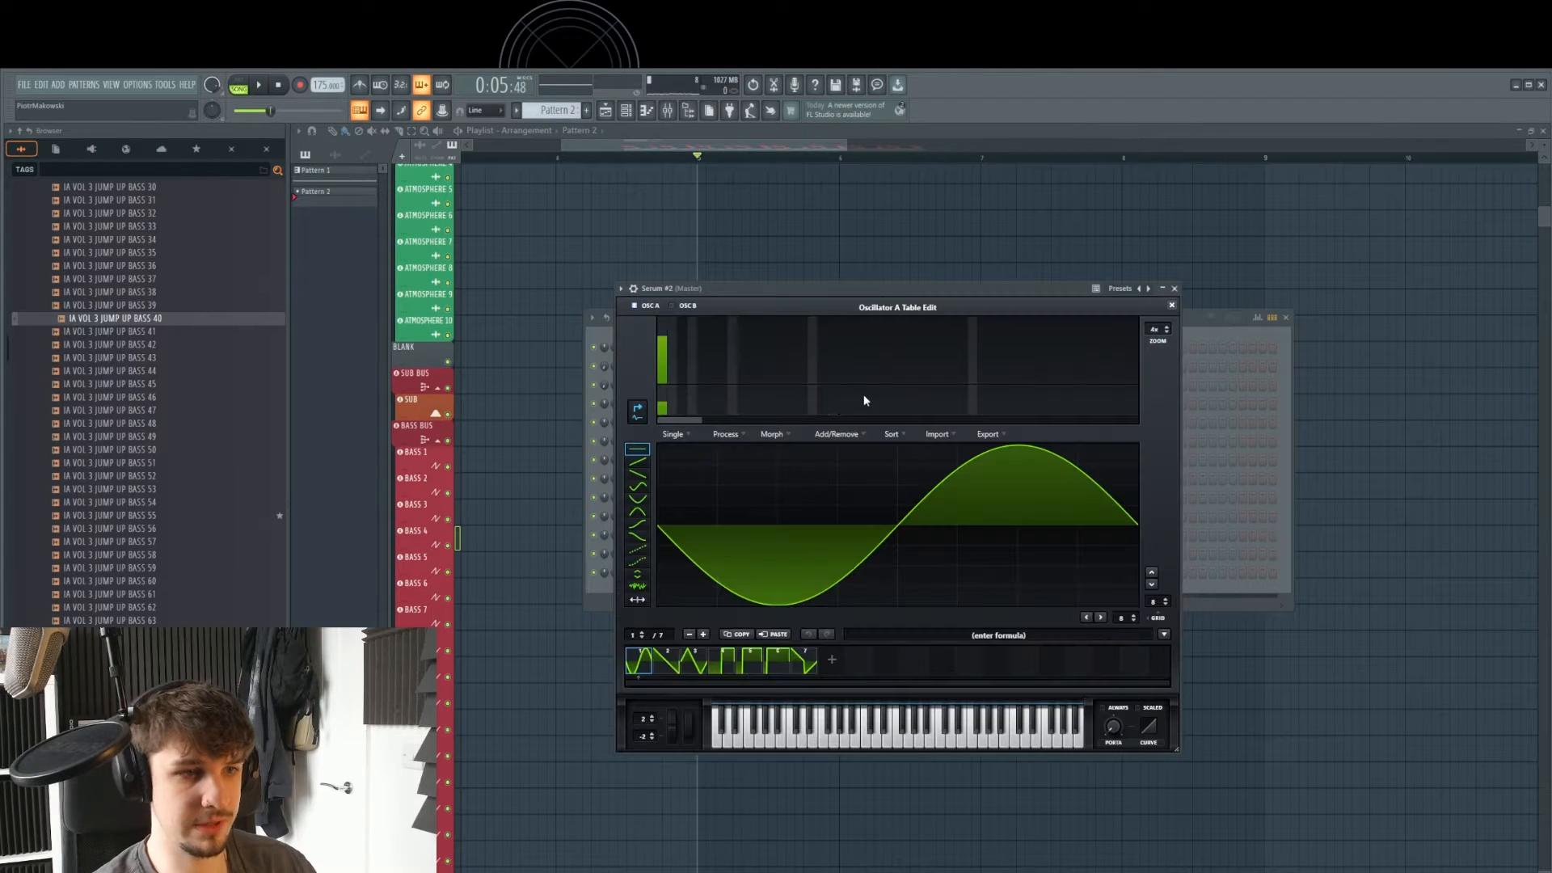
left_click_drag(663, 408, 670, 432)
left_click_drag(685, 374, 686, 372)
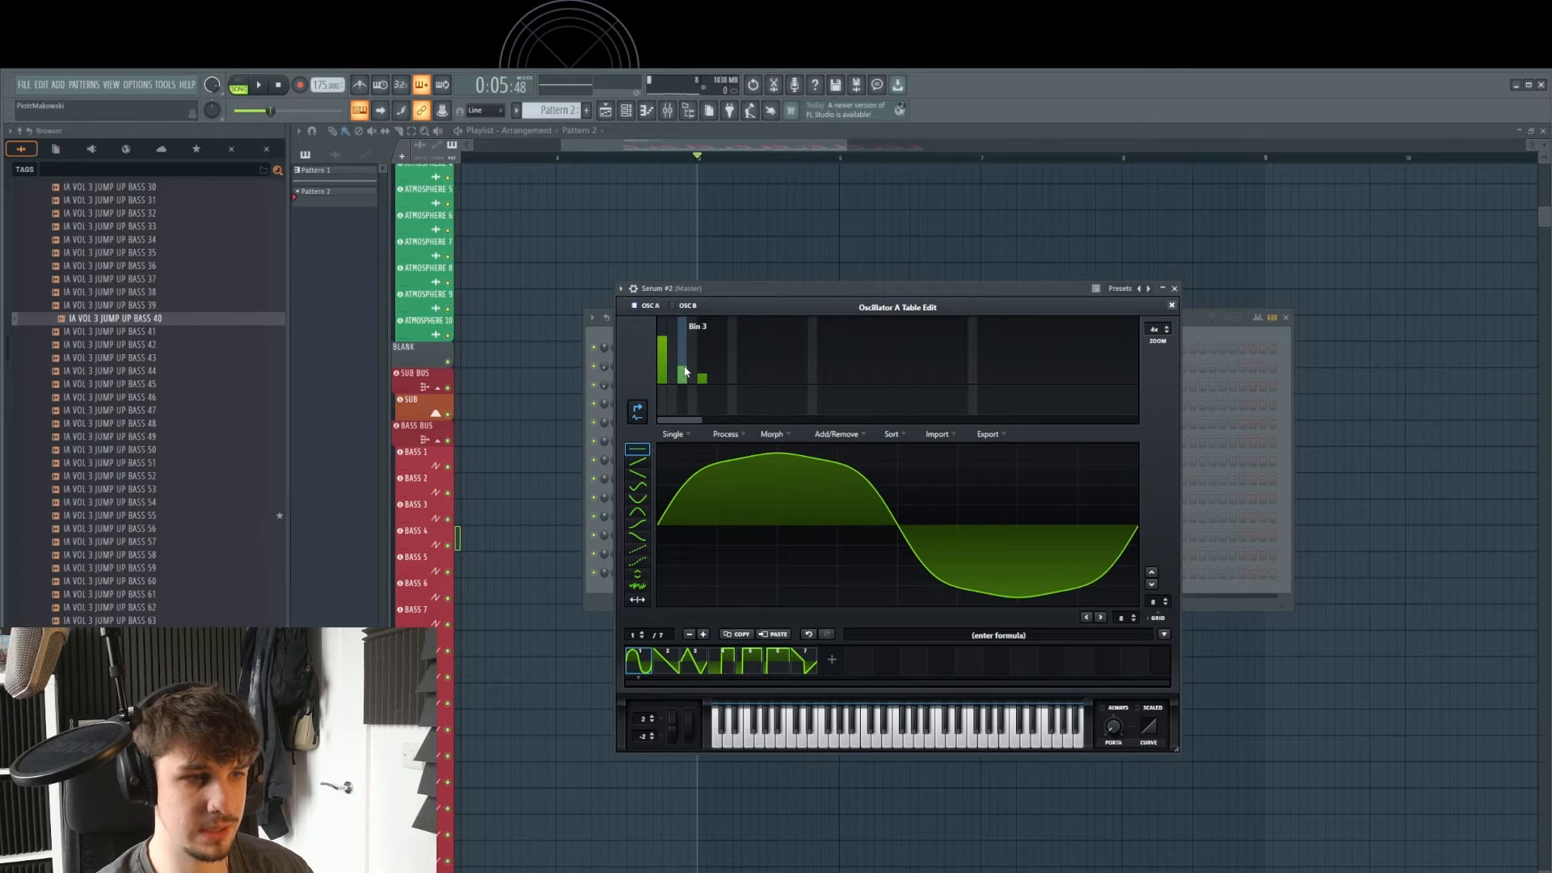
key("j")
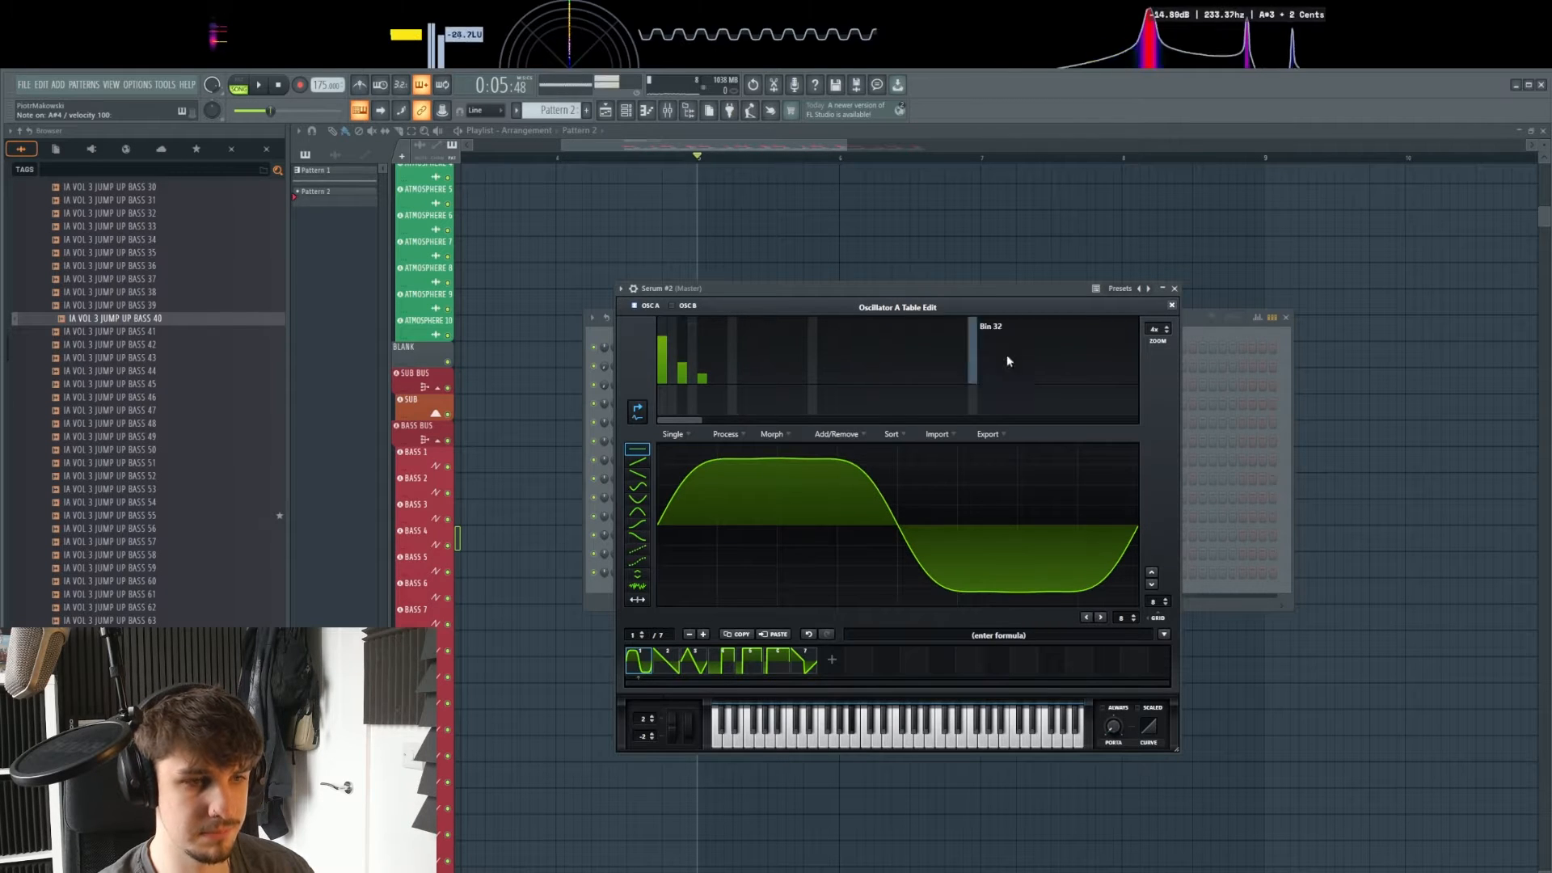
left_click(1170, 307)
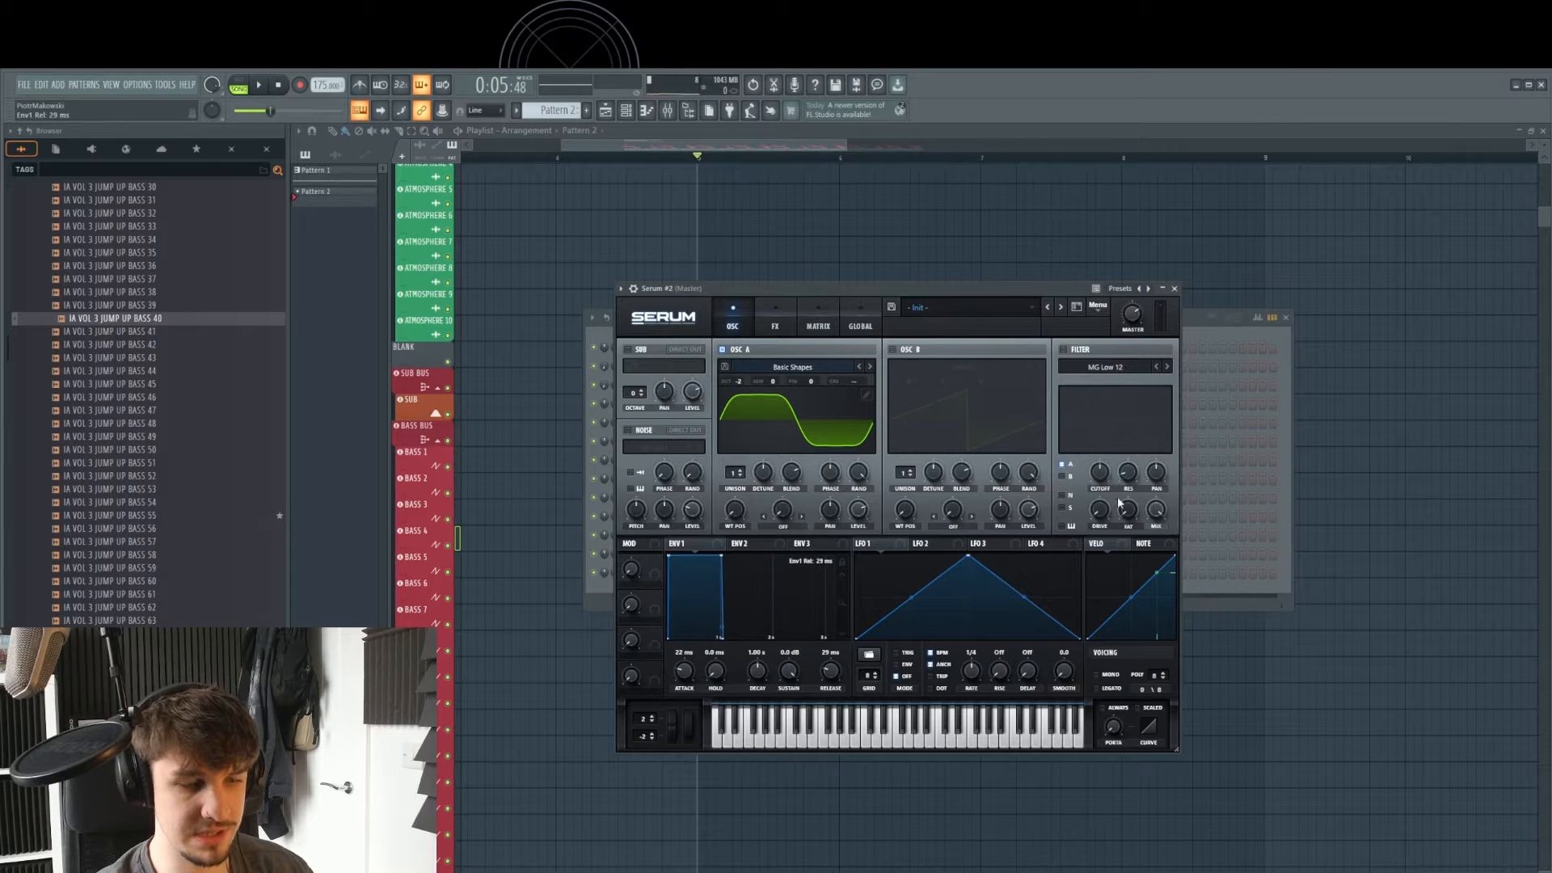
- Set the second Serum's Env 1 attack to 22 ms and release to 29 ms, and enable the MG Low 12 filter with added drive
left_click(1062, 349)
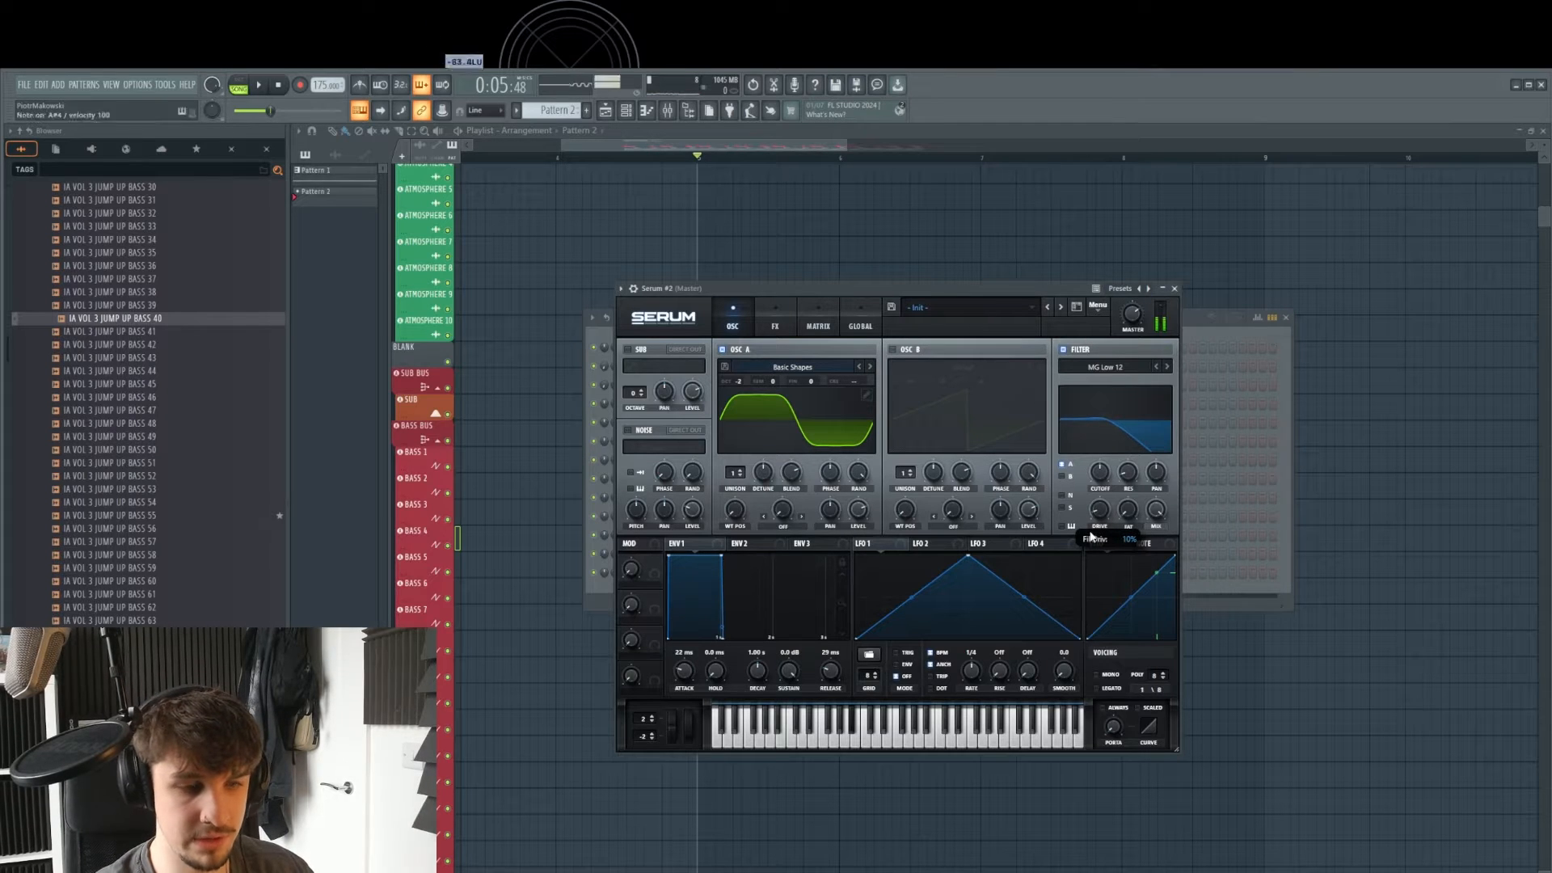
left_click_drag(1091, 535, 1093, 519)
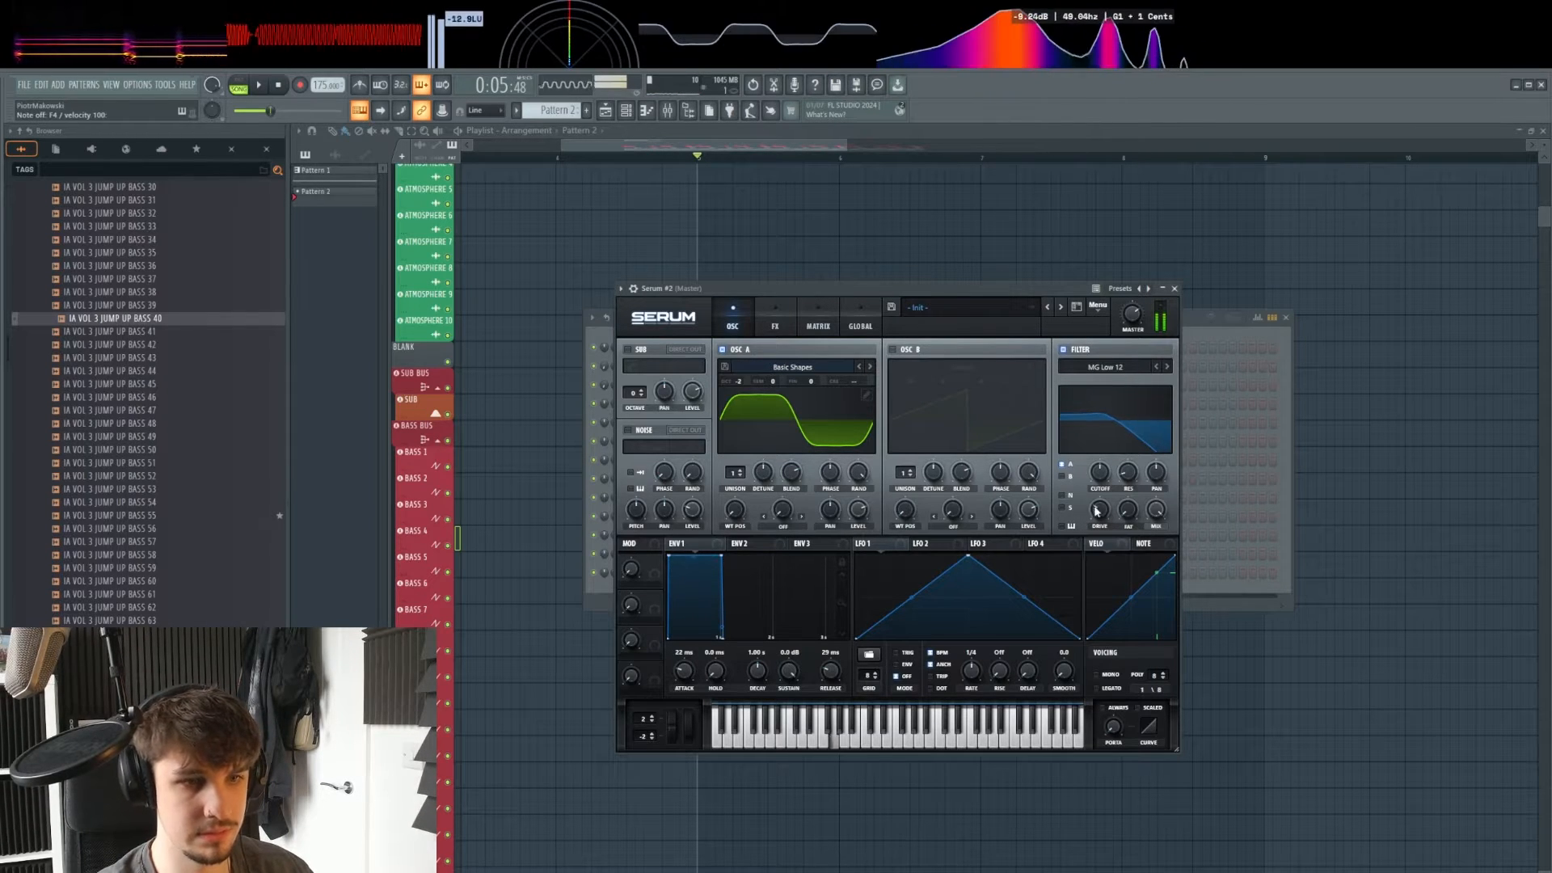
left_click(1176, 289)
- Enter a one-bar F4 note at the start of Pattern 2 for the second Serum
left_click_drag(634, 572, 634, 517)
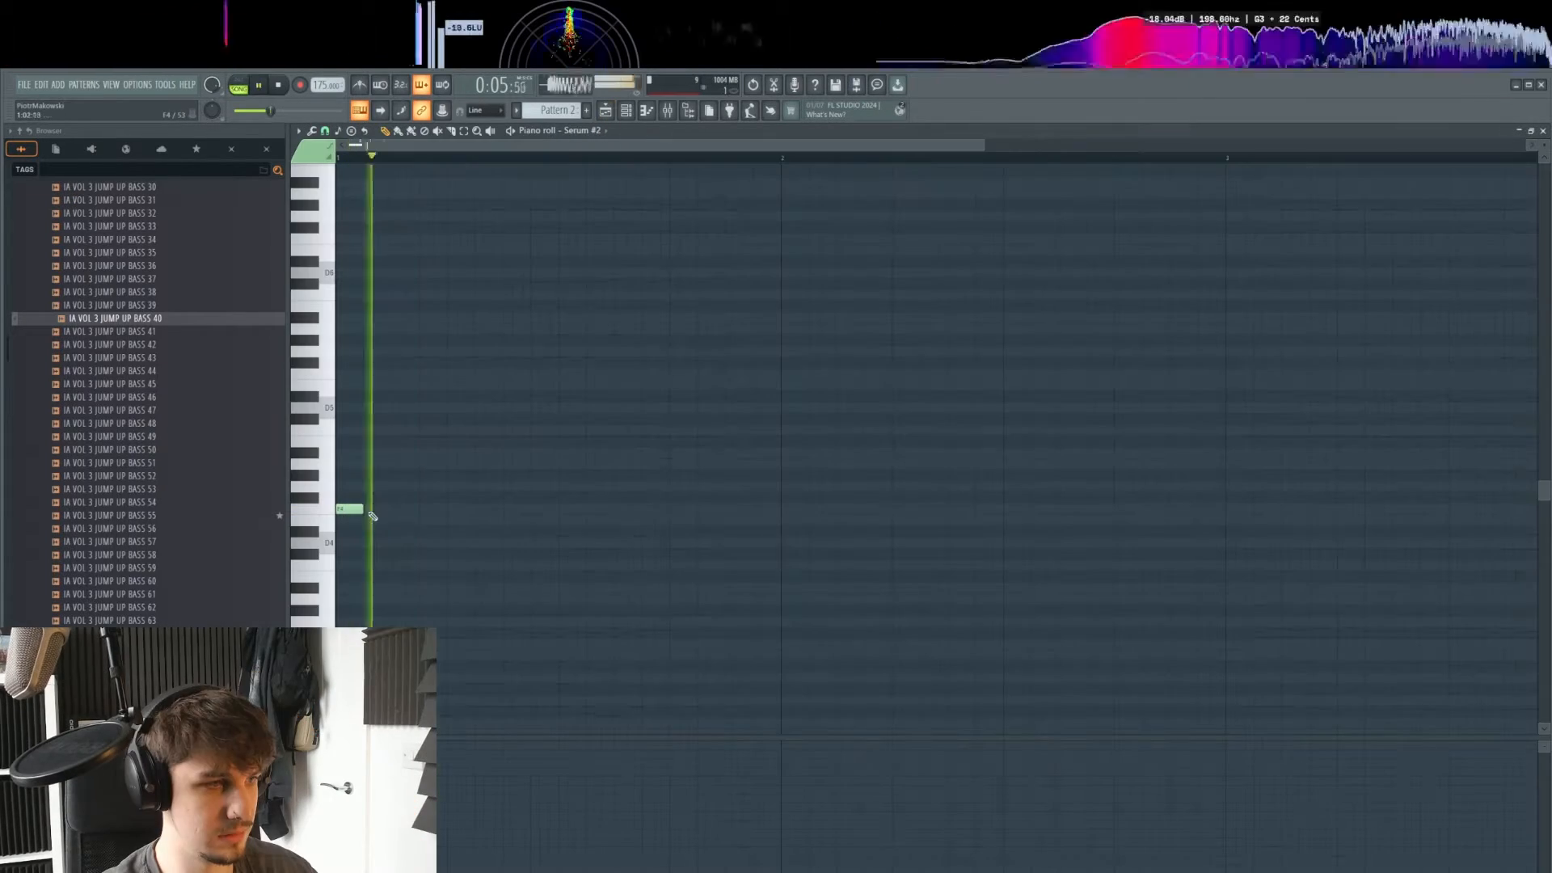
left_click(432, 509)
left_click_drag(446, 508, 505, 510)
key("space")
key("space")
left_click(558, 511)
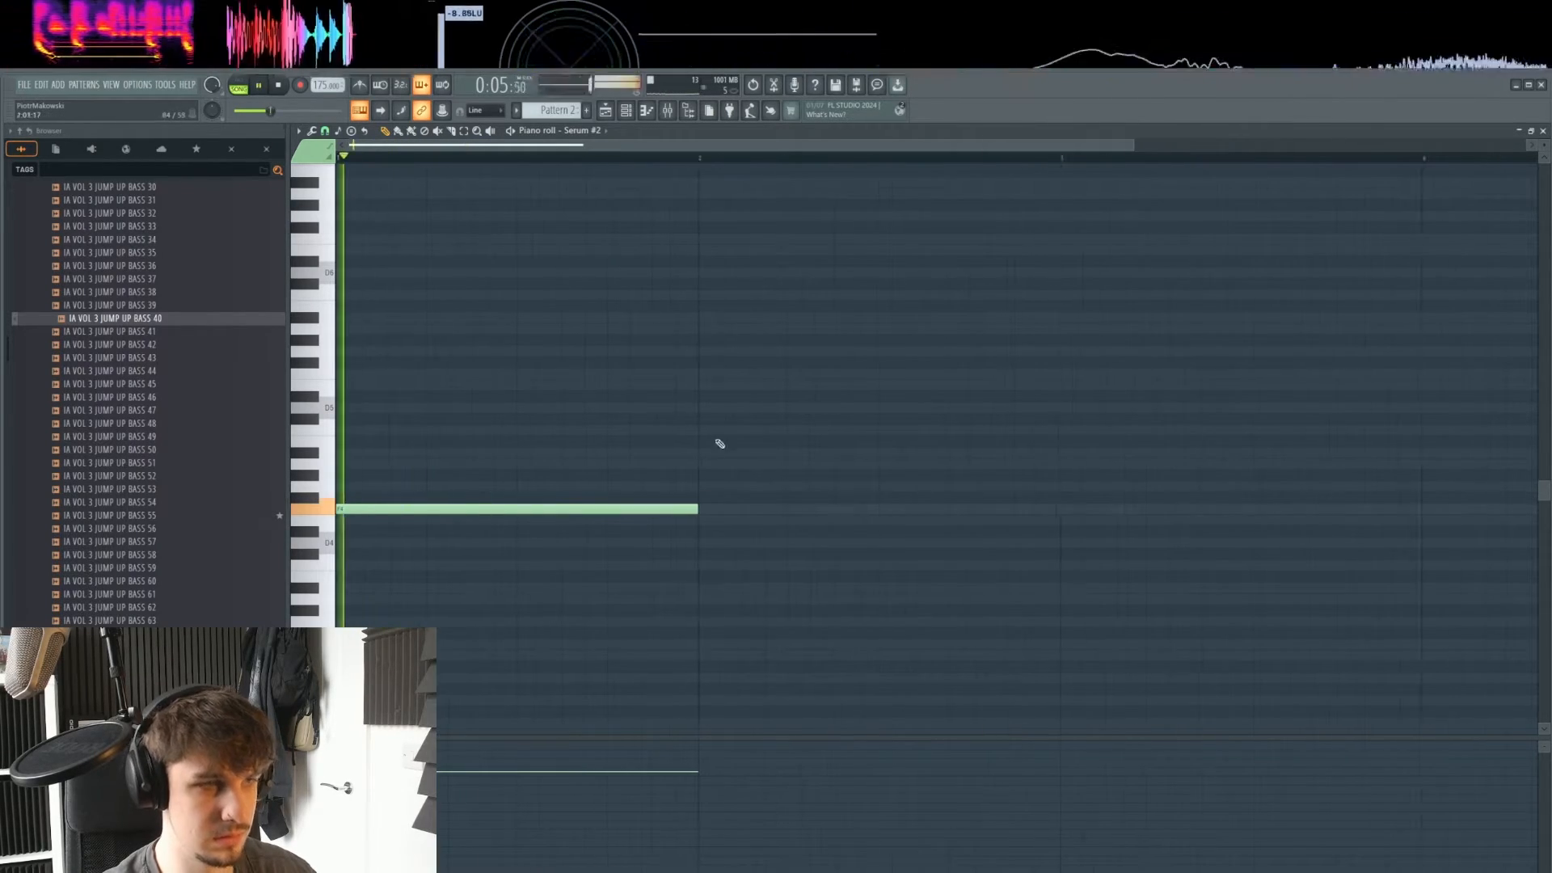
- Add a second F4 note starting an eighth note into bar 2 and trim it to end at bar 3
left_click(606, 111)
key("F7")
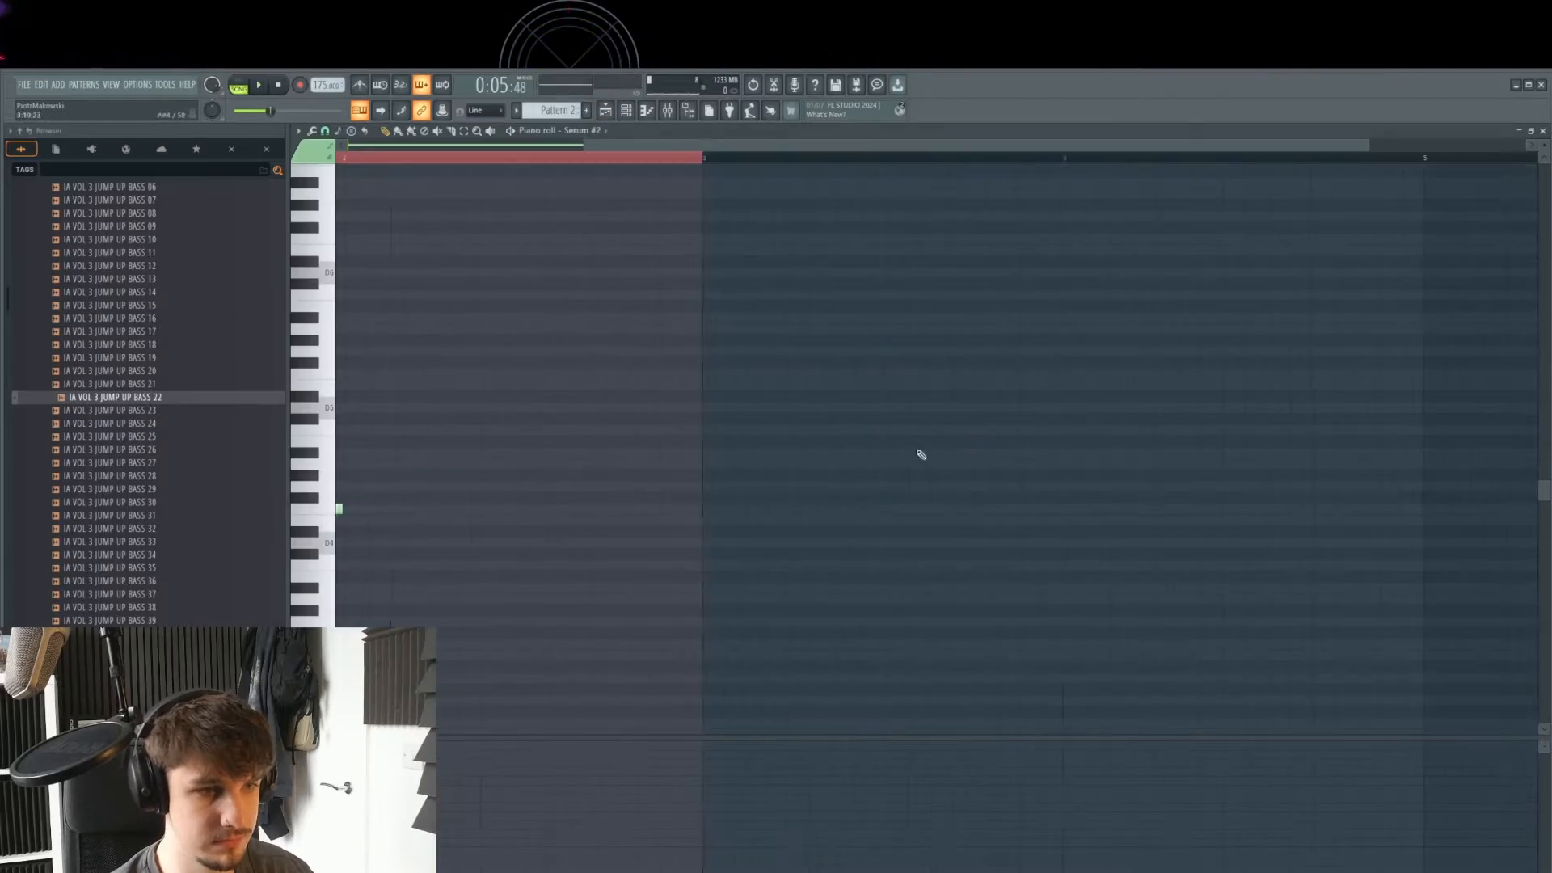
left_click(776, 519)
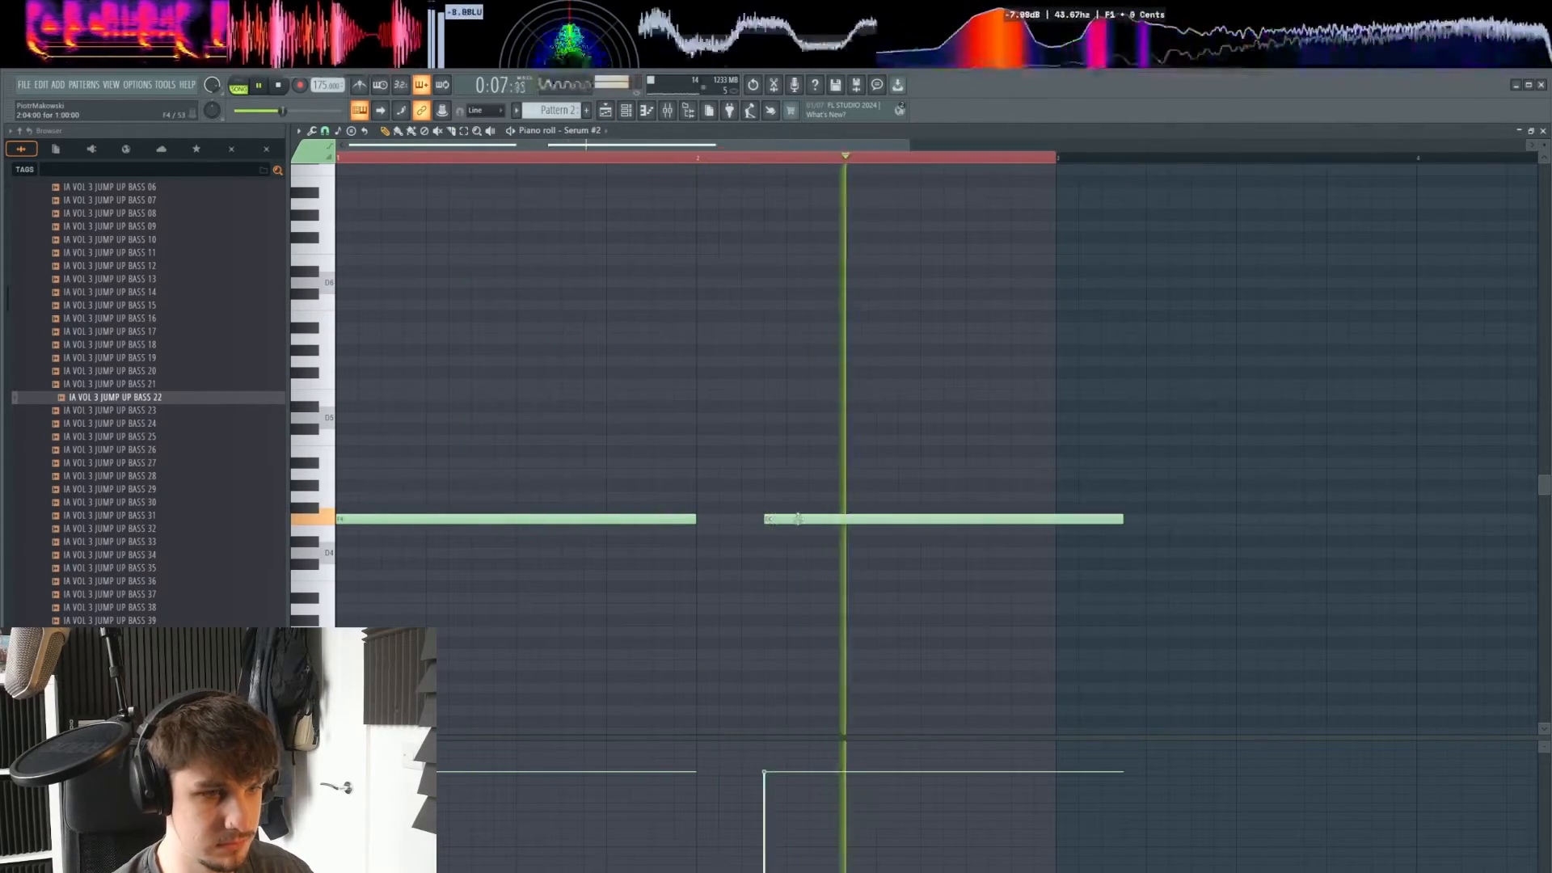
left_click_drag(776, 520, 751, 519)
left_click_drag(1056, 465, 1056, 541)
right_click(1082, 519)
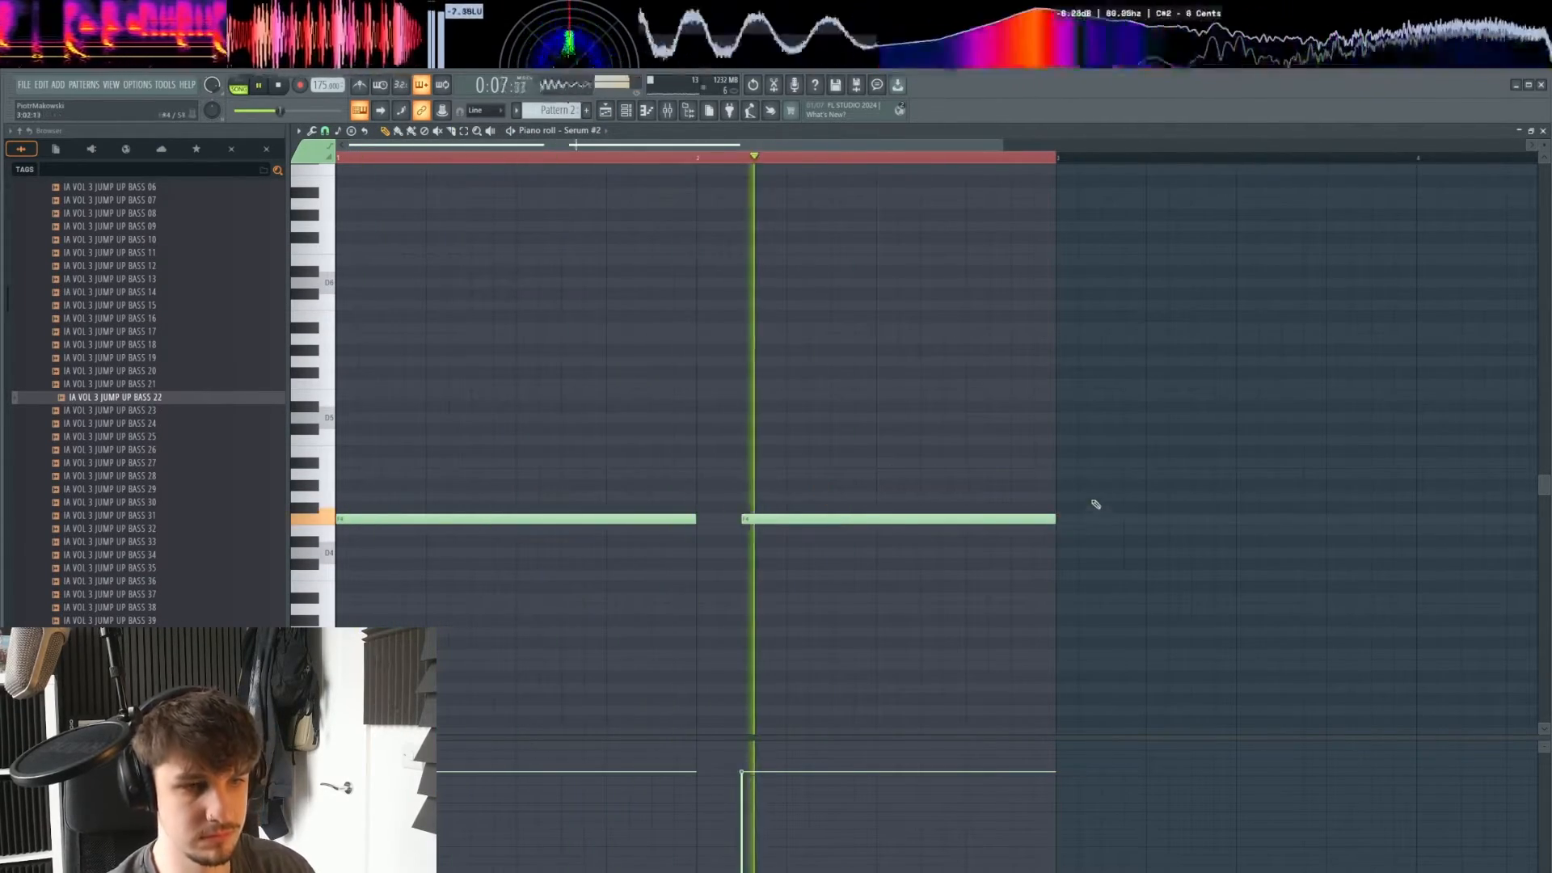
- Replace the second F4 note in Pattern 2 with a half-bar F4 note starting one beat into bar 2
left_click_drag(966, 478, 973, 541)
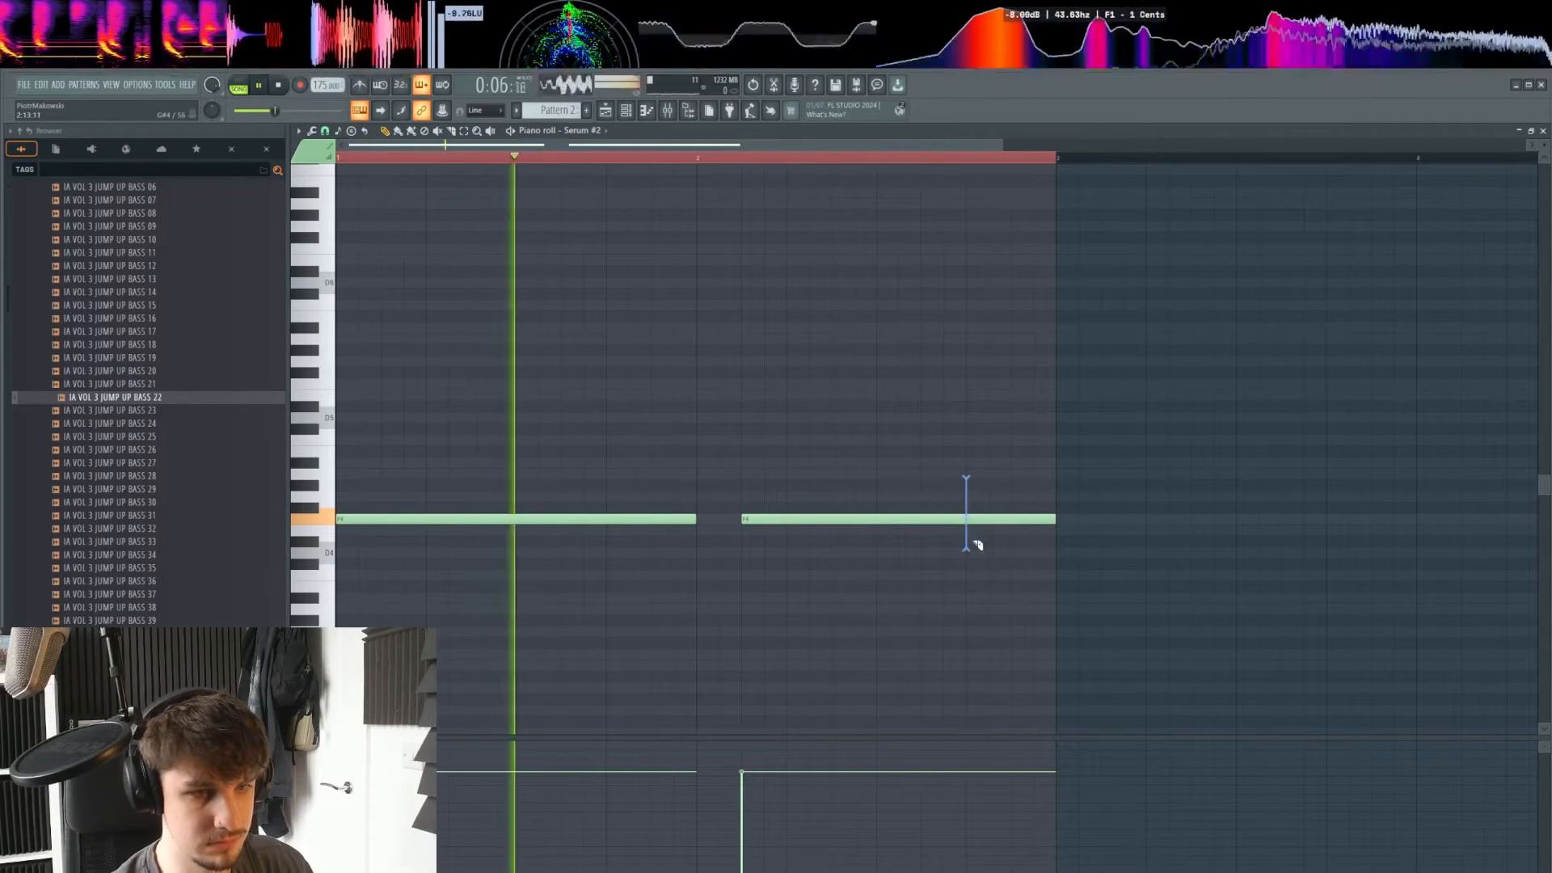
right_click(998, 519)
right_click(789, 521)
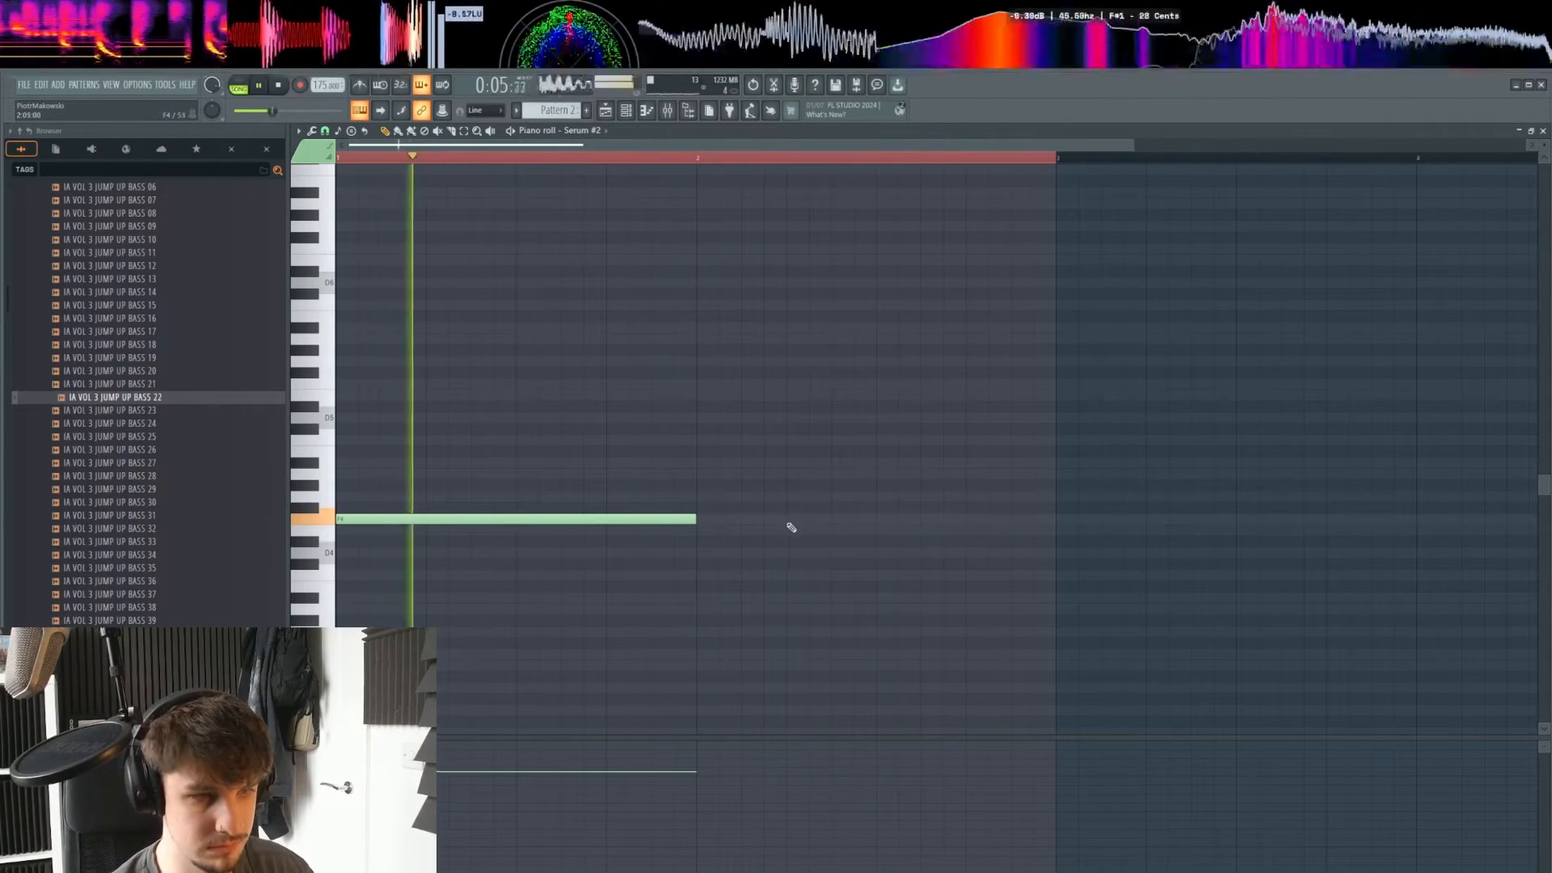
left_click(788, 520)
left_click_drag(966, 476, 1006, 552)
right_click(1020, 520)
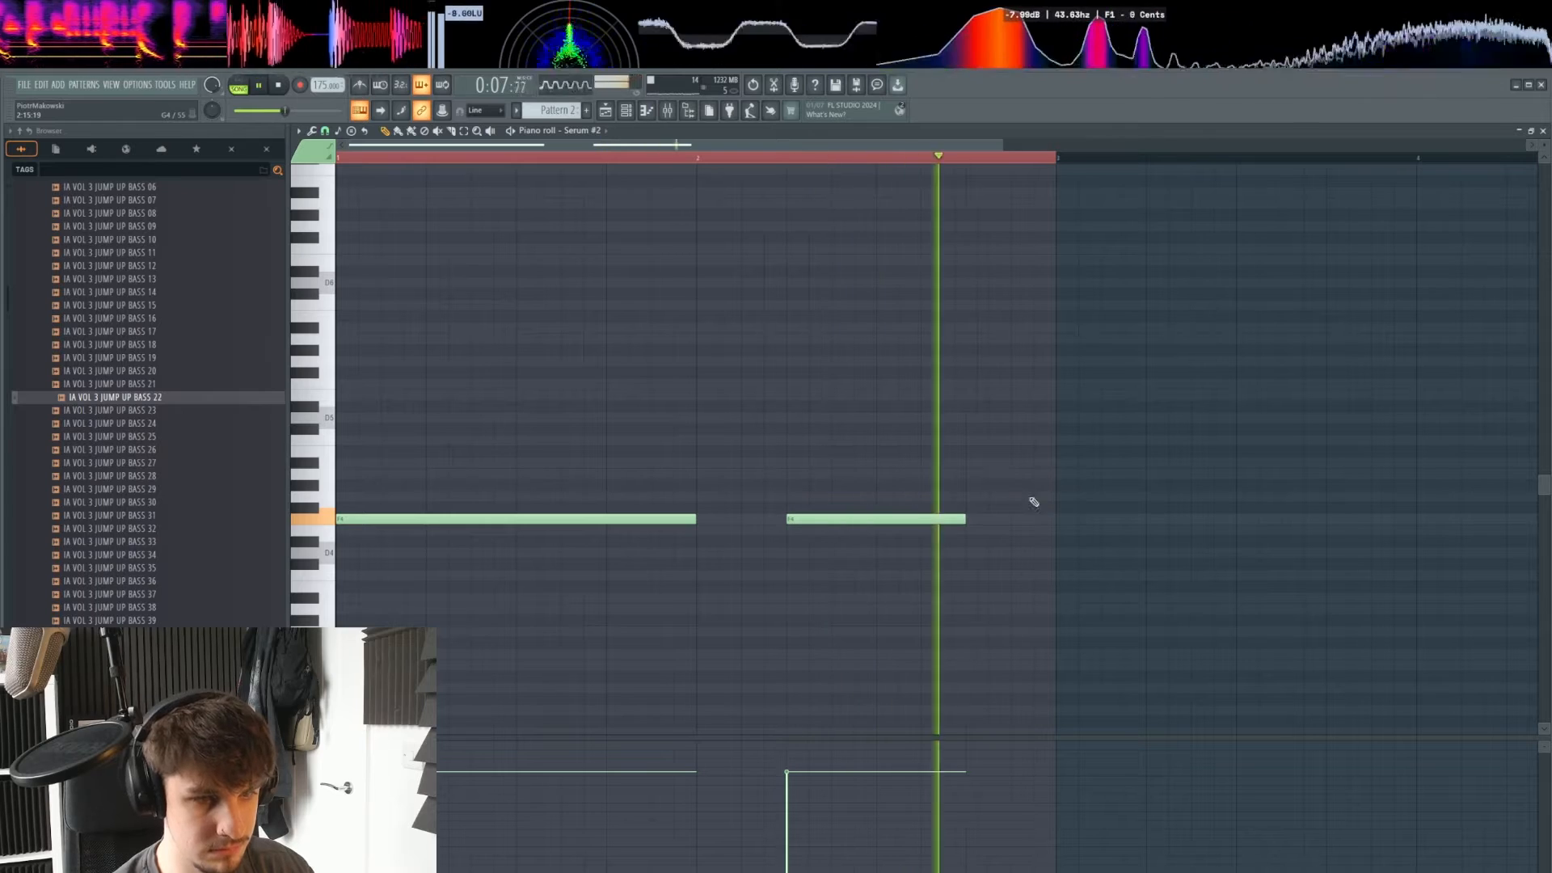
- Return to the playlist and place another Pattern 2 clip on the SUB track at bar 7, directly after the first
left_click(626, 114)
left_click(606, 111)
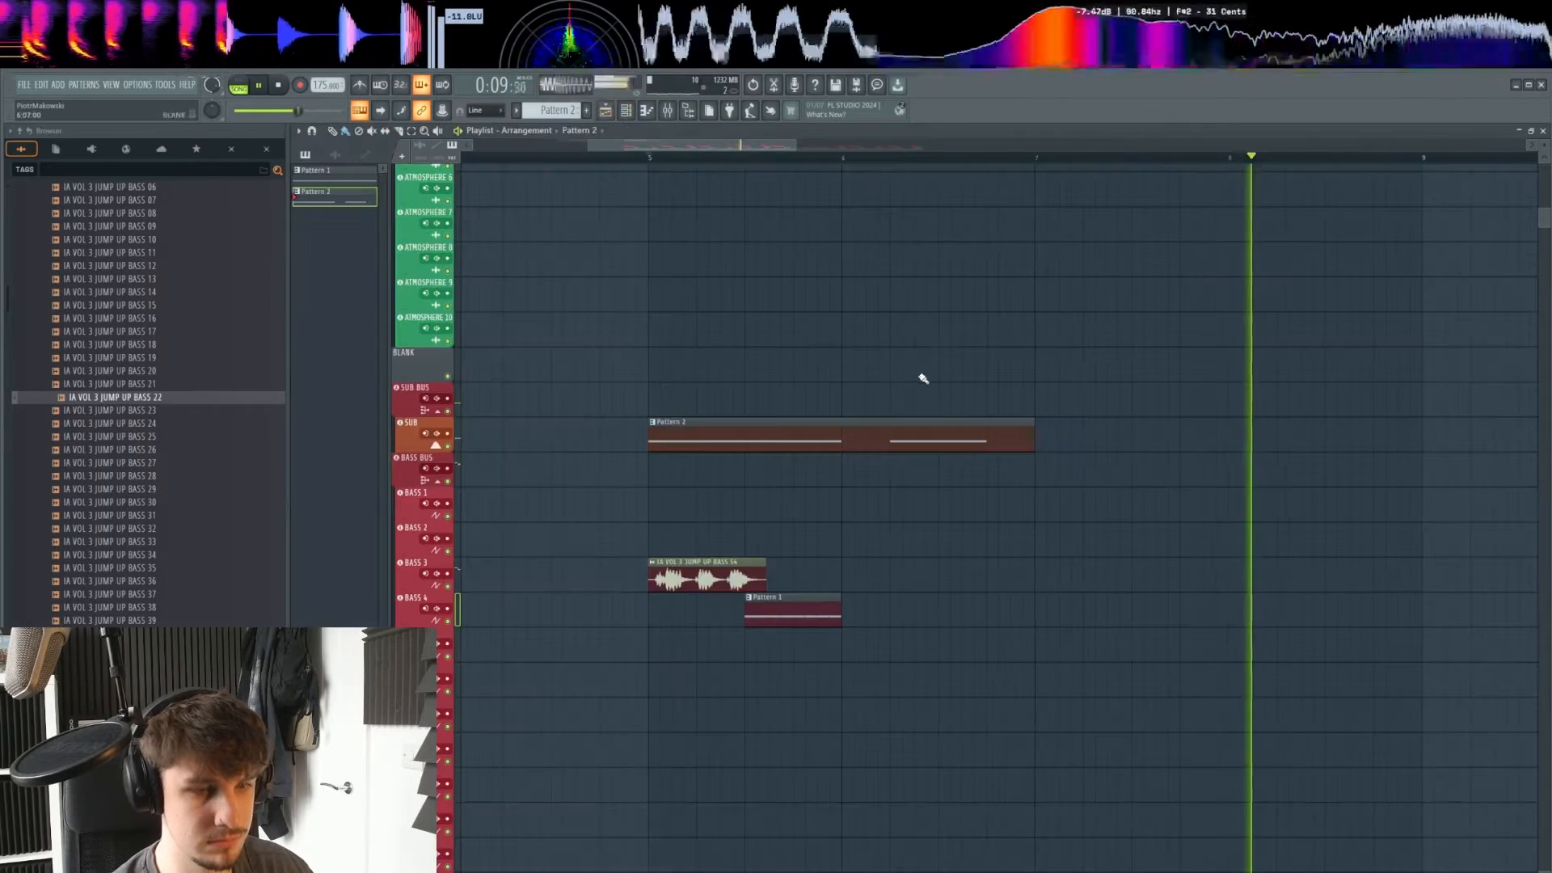
scroll(920, 379, "down", 2)
key("space")
left_click(1015, 444)
left_click_drag(1039, 550, 1010, 552)
scroll(1004, 545, "down", 2)
scroll(998, 541, "down", 1)
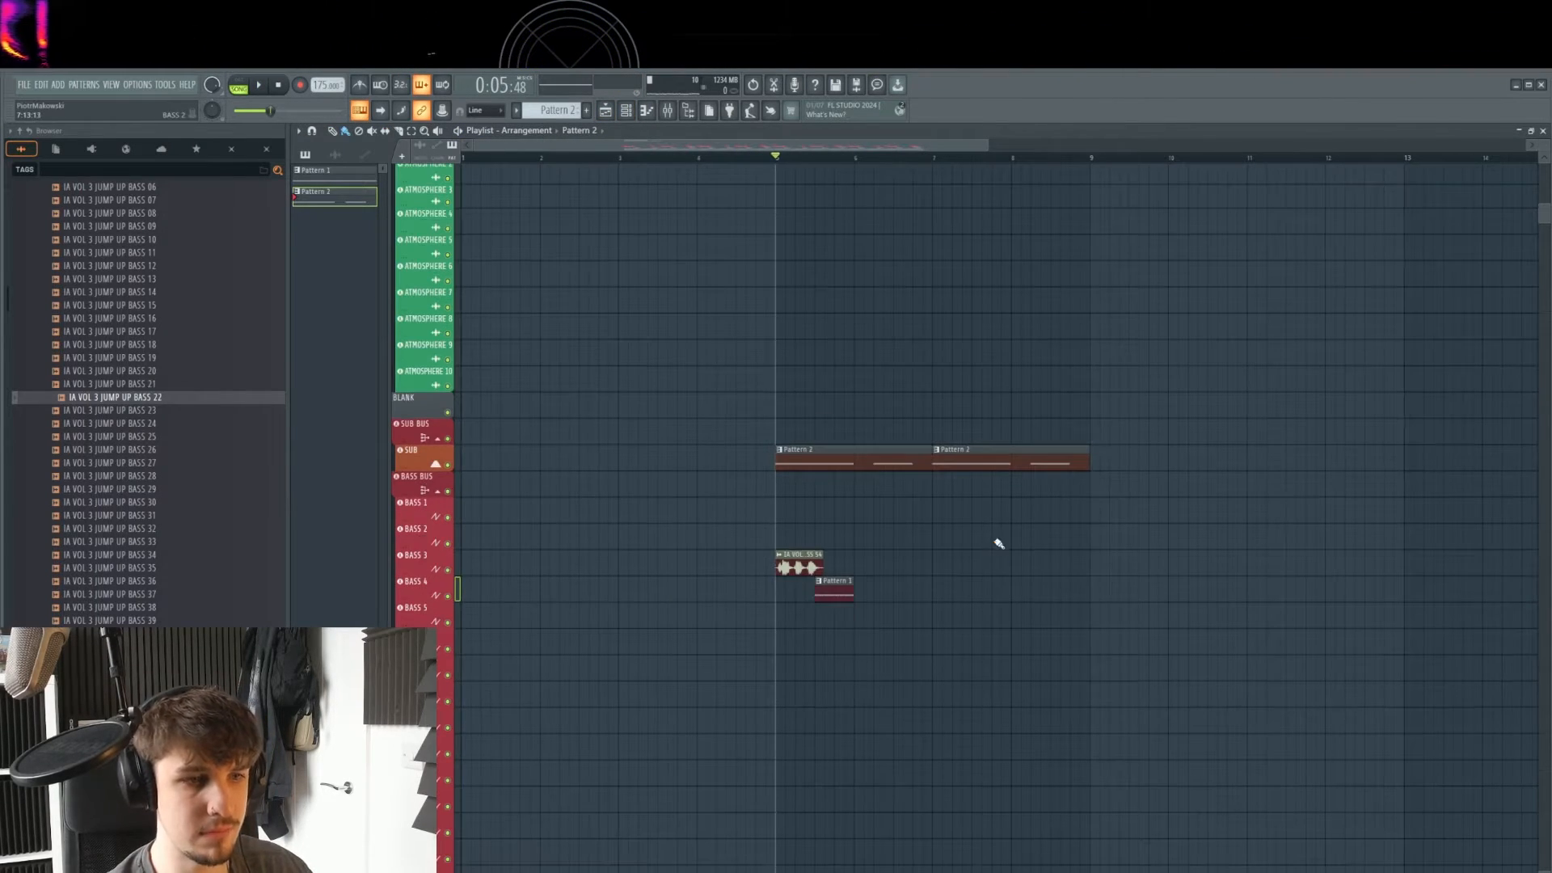
scroll(997, 540, "up", 3)
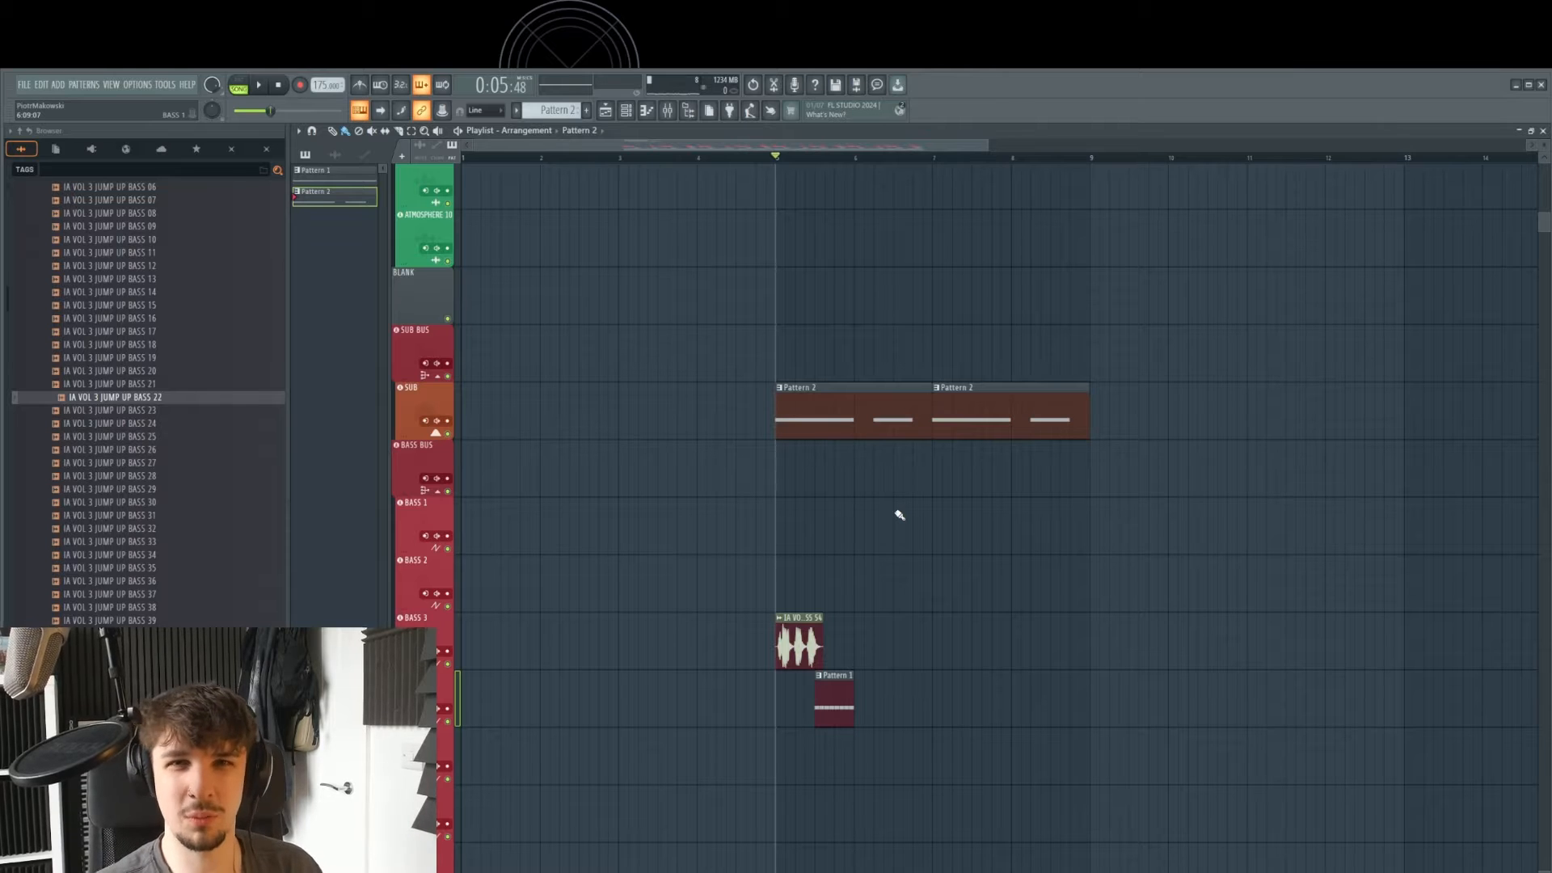
left_click_drag(986, 472, 953, 522)
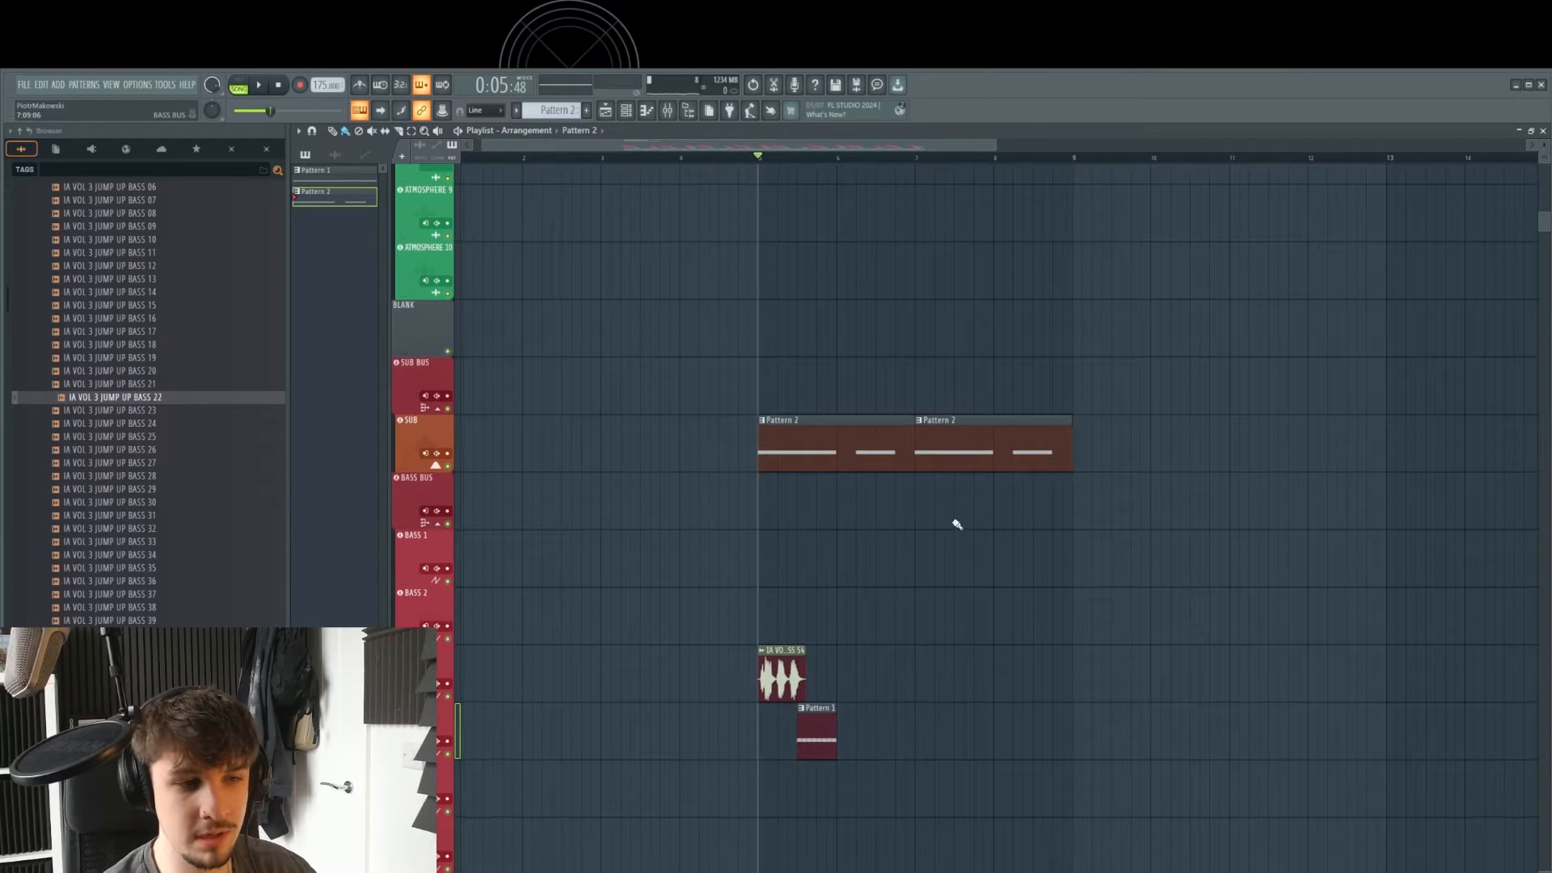
- Review the sub notes of Pattern 2 in the piano roll
double_click(900, 443)
scroll(970, 441, "up", 2)
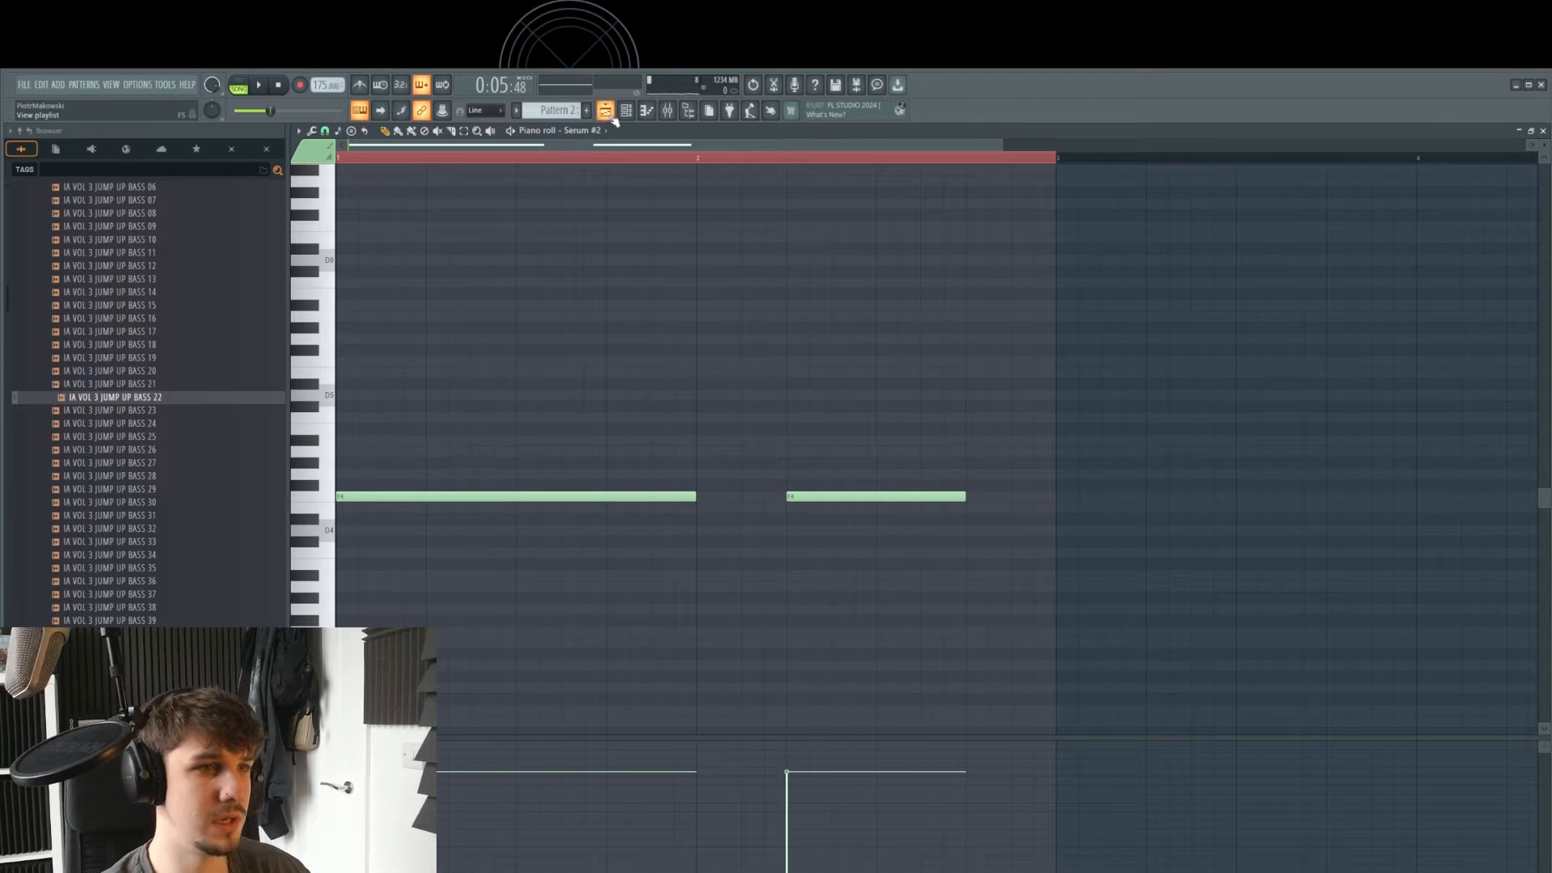
left_click_drag(855, 408, 891, 535)
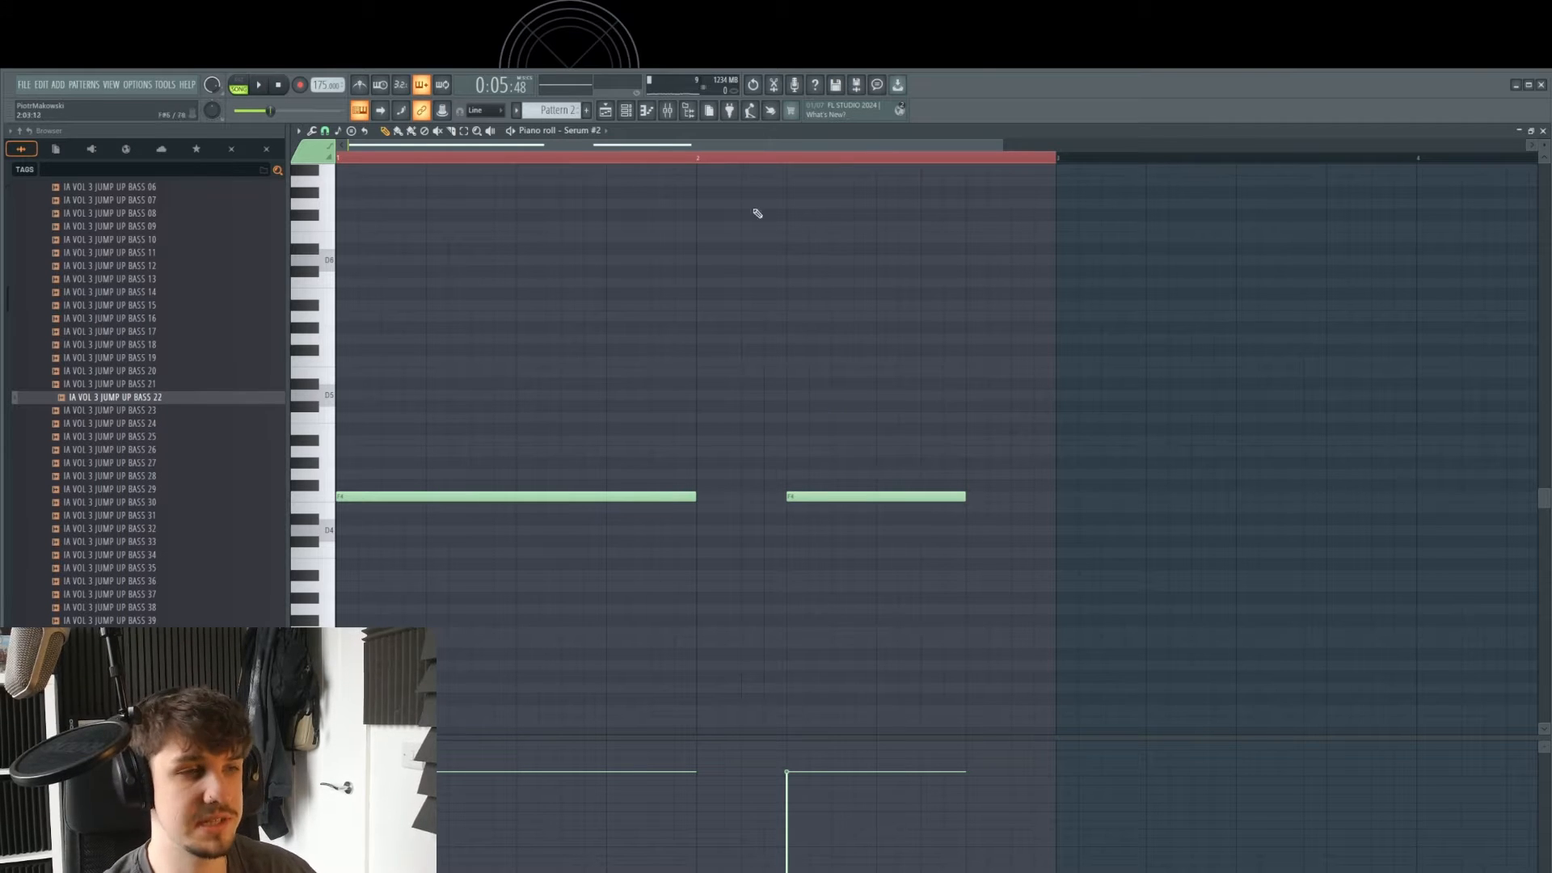
key("space")
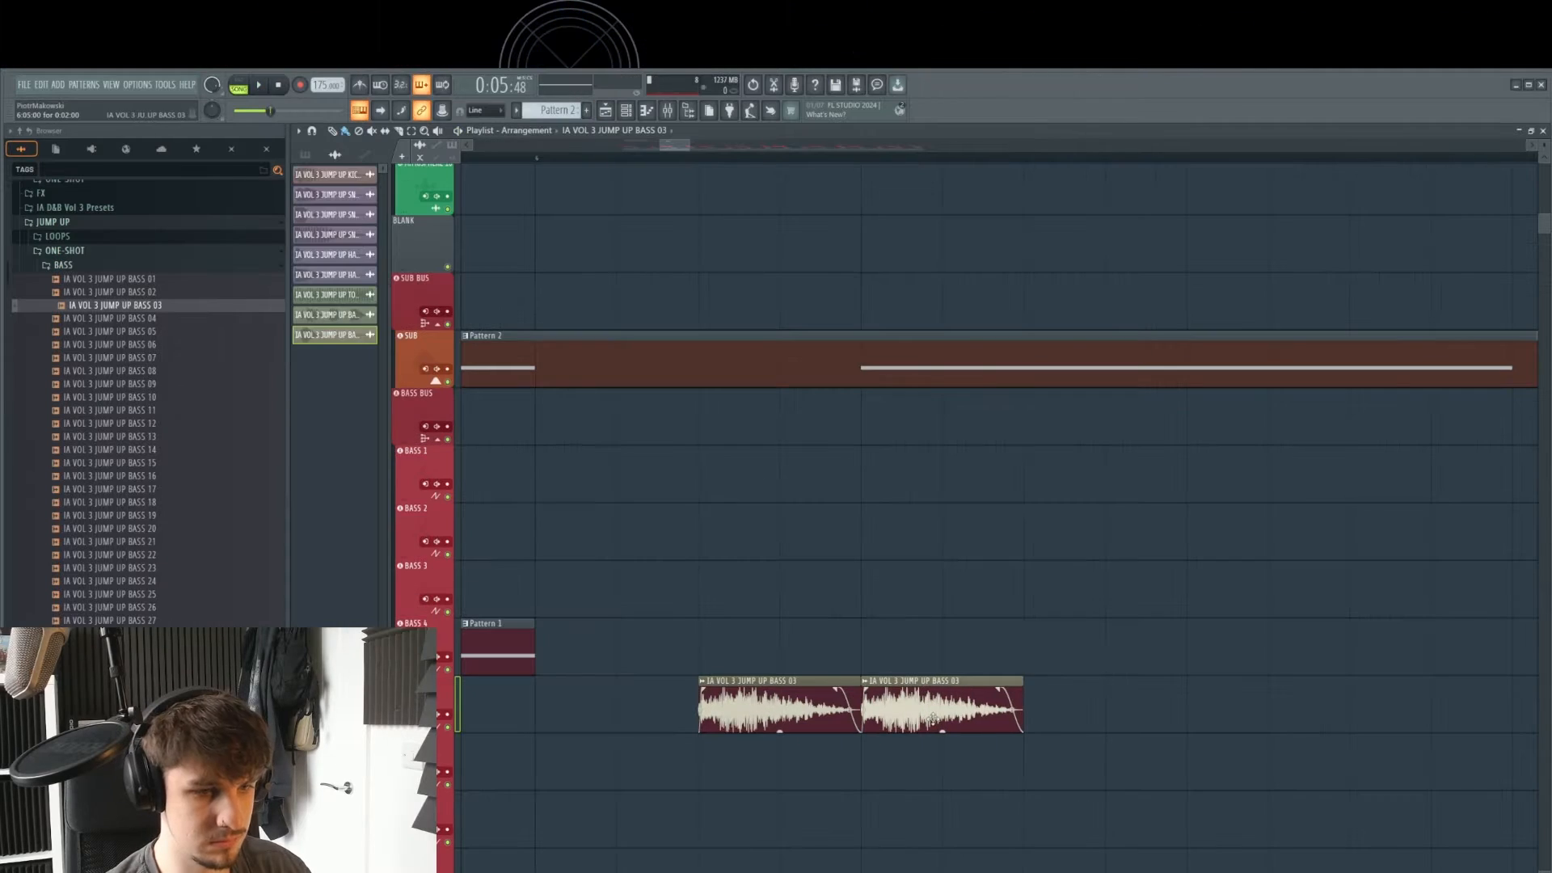
- Make the second JUMP UP BASS 03 clip on BASS 5 unique and open its sample settings
left_click(918, 695)
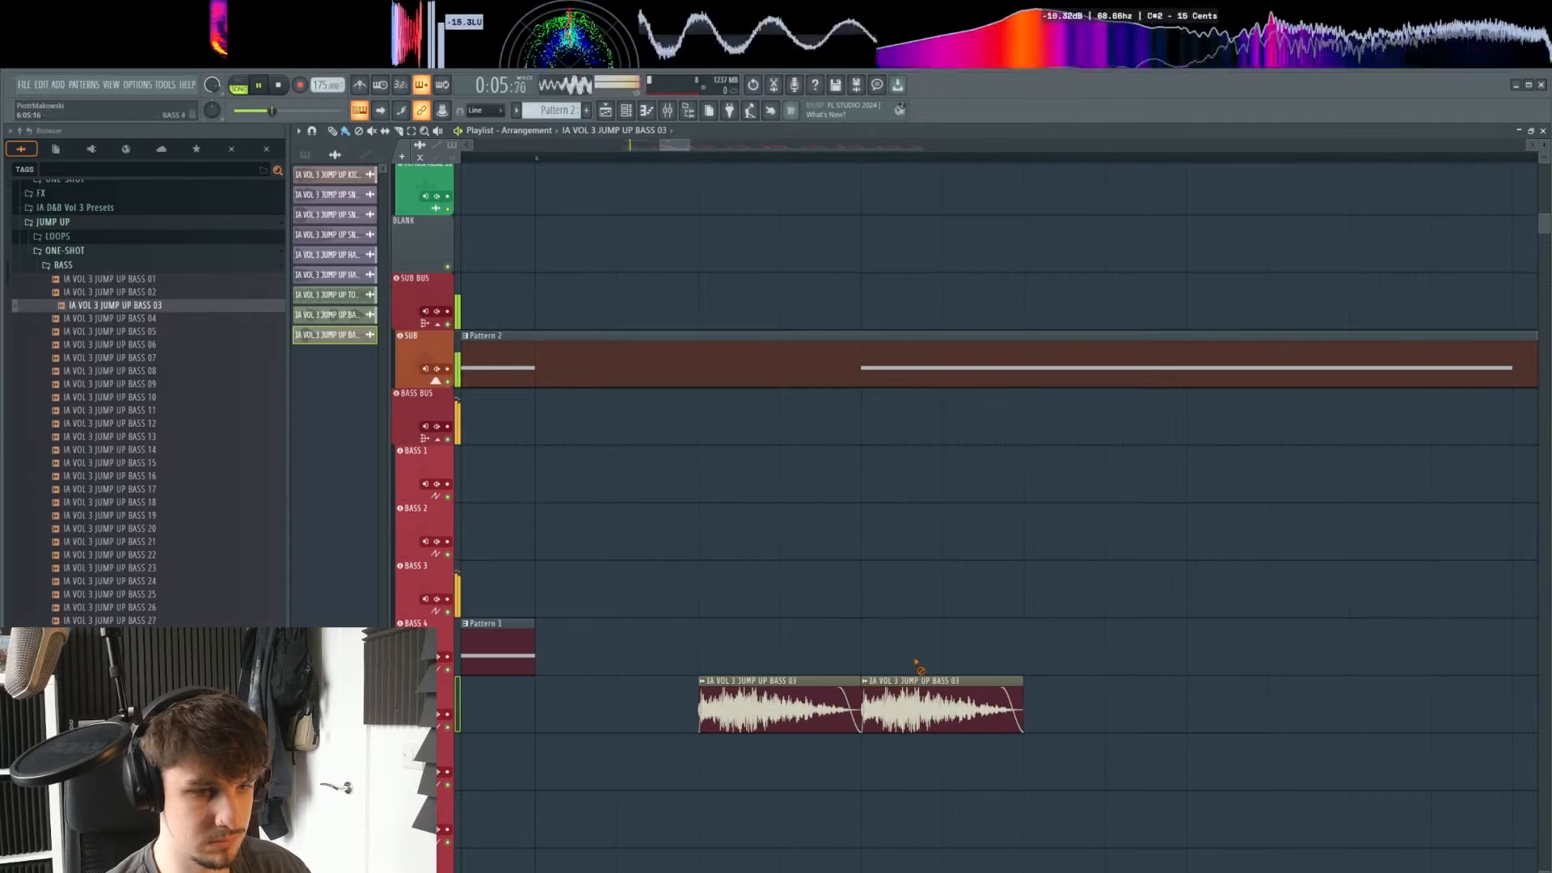
scroll(919, 661, "down", 2)
left_click_drag(1034, 640, 821, 596)
key("space")
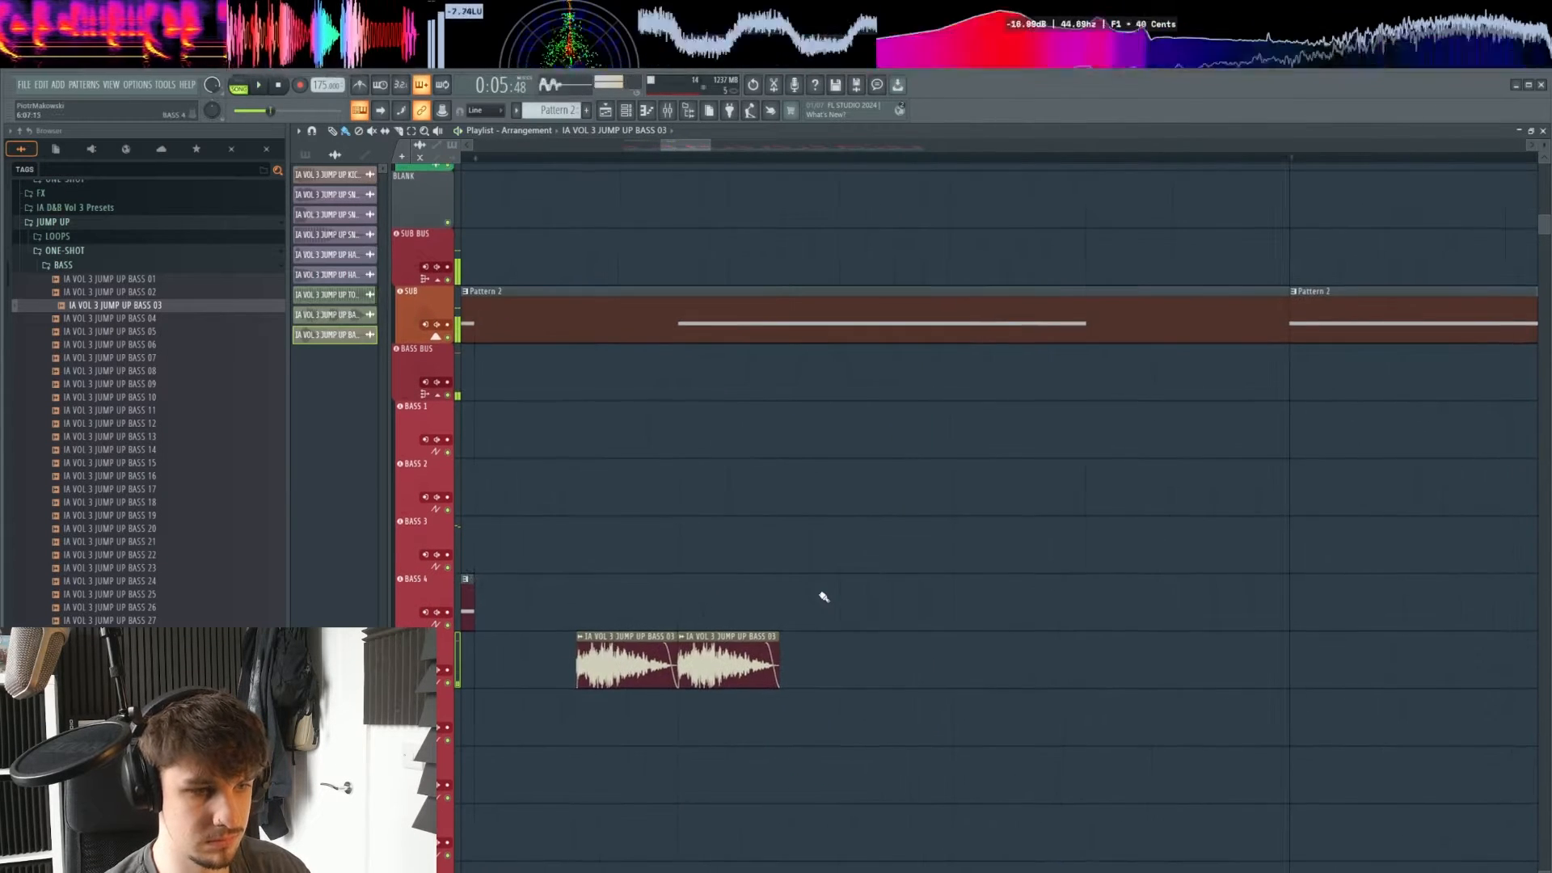
left_click(748, 756)
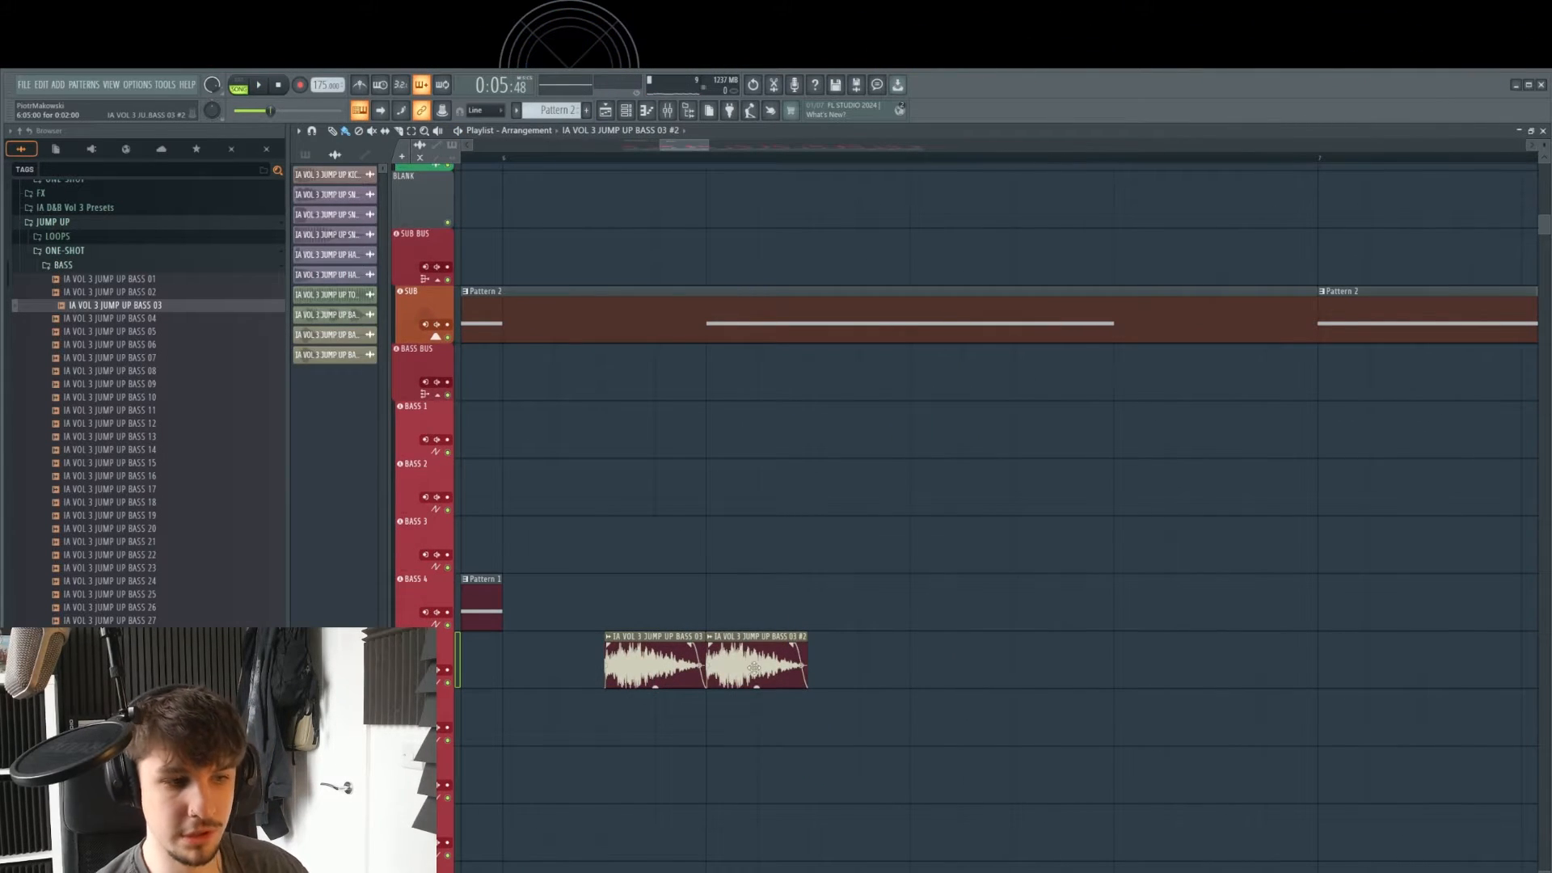
double_click(754, 667)
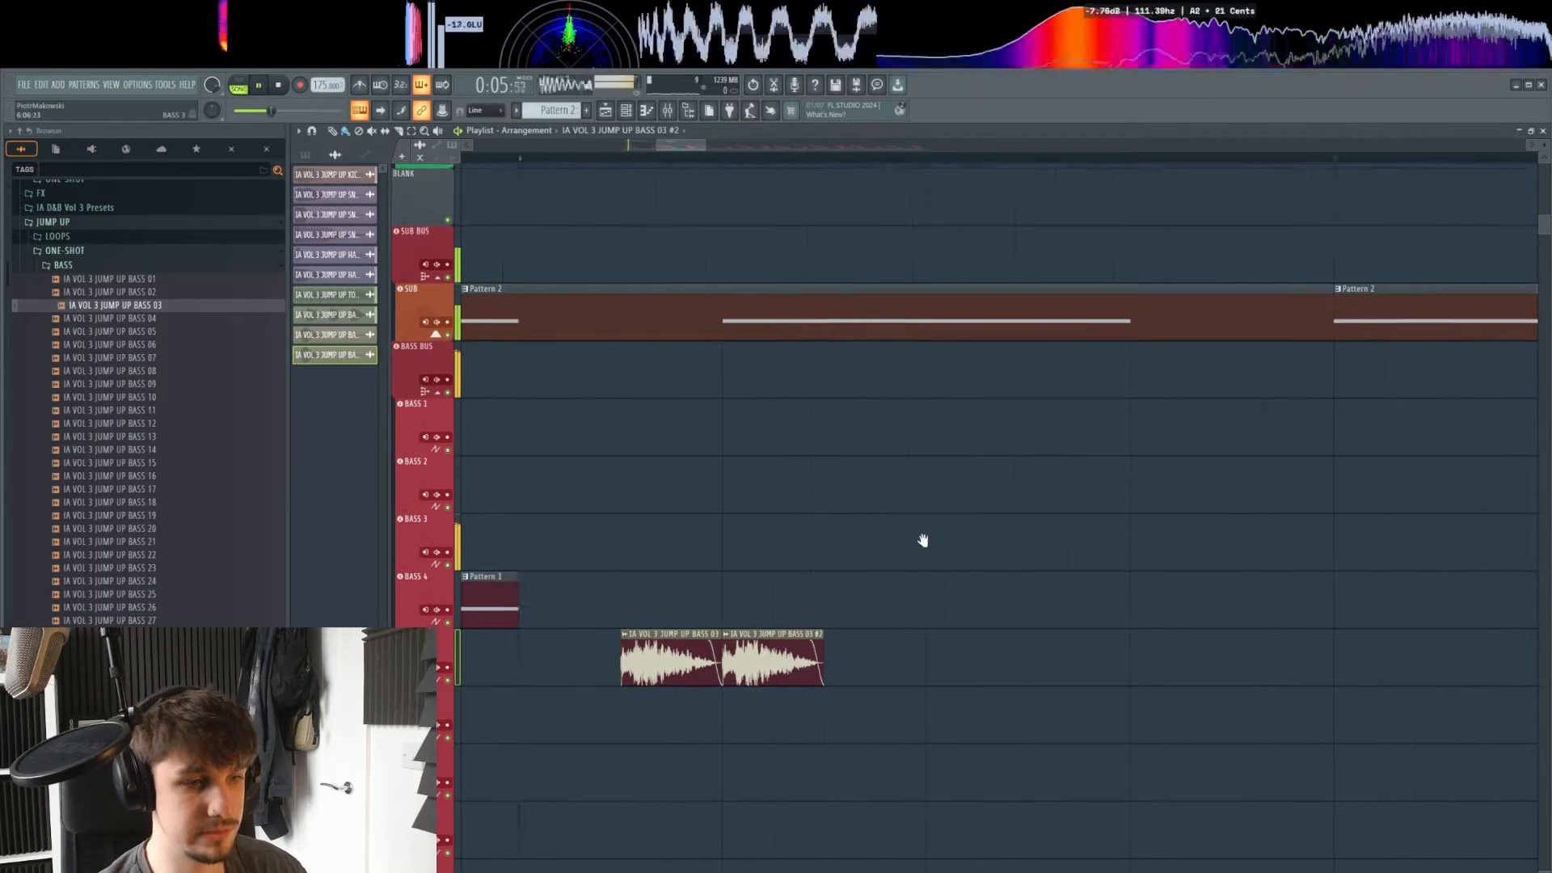
- Arrange three JUMP UP BASS 03 clips in syncopation across bar 6 on BASS 5, with the #2 variant directly after the third, and play it back
scroll(922, 537, "down", 2)
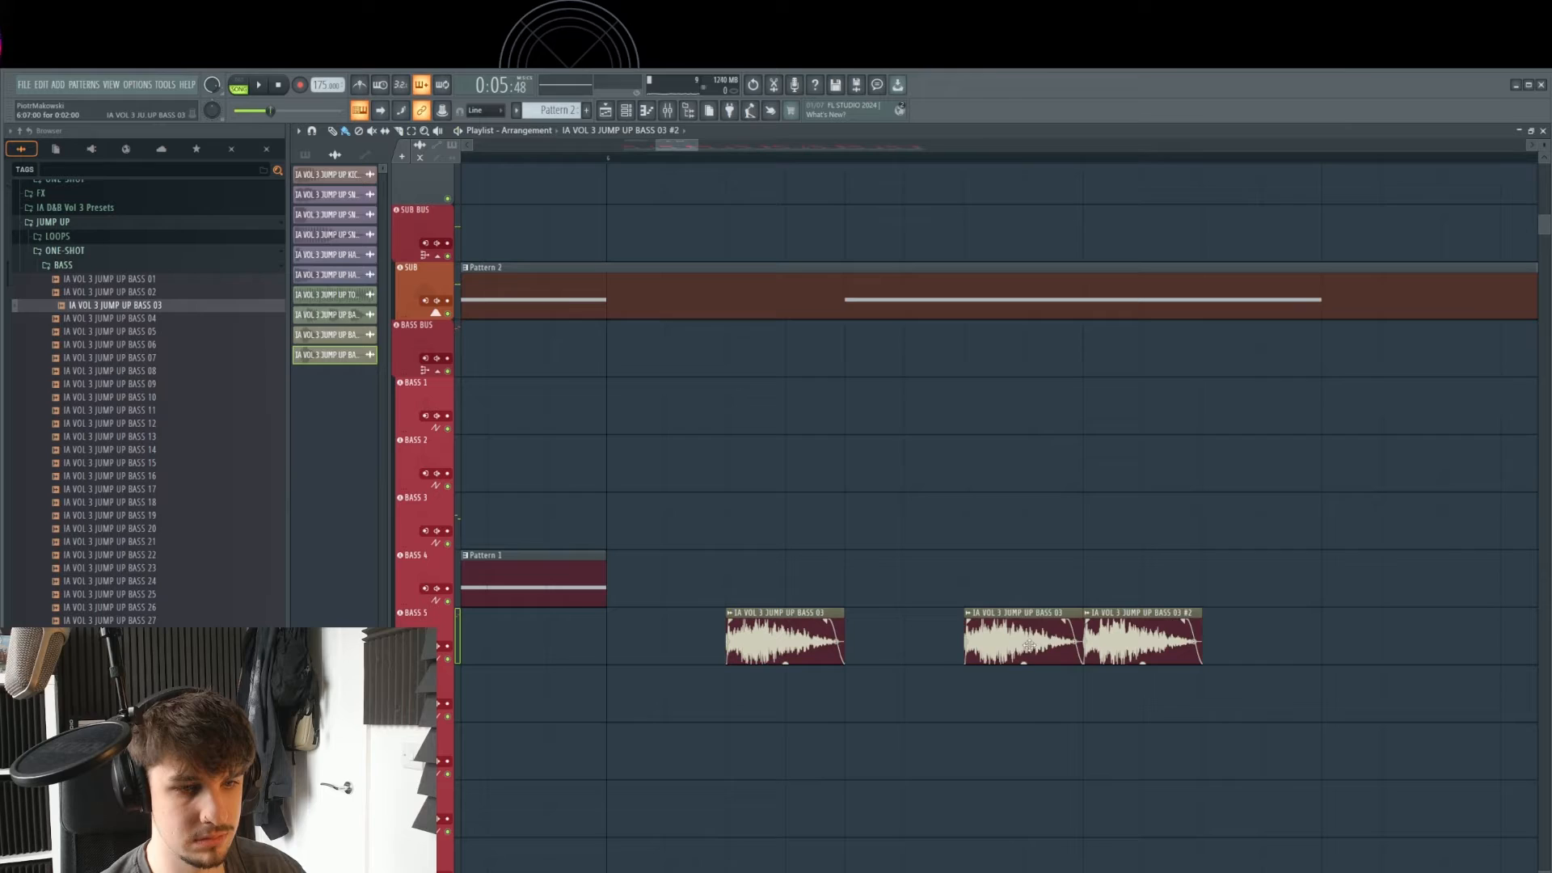
left_click_drag(1065, 640, 1004, 640)
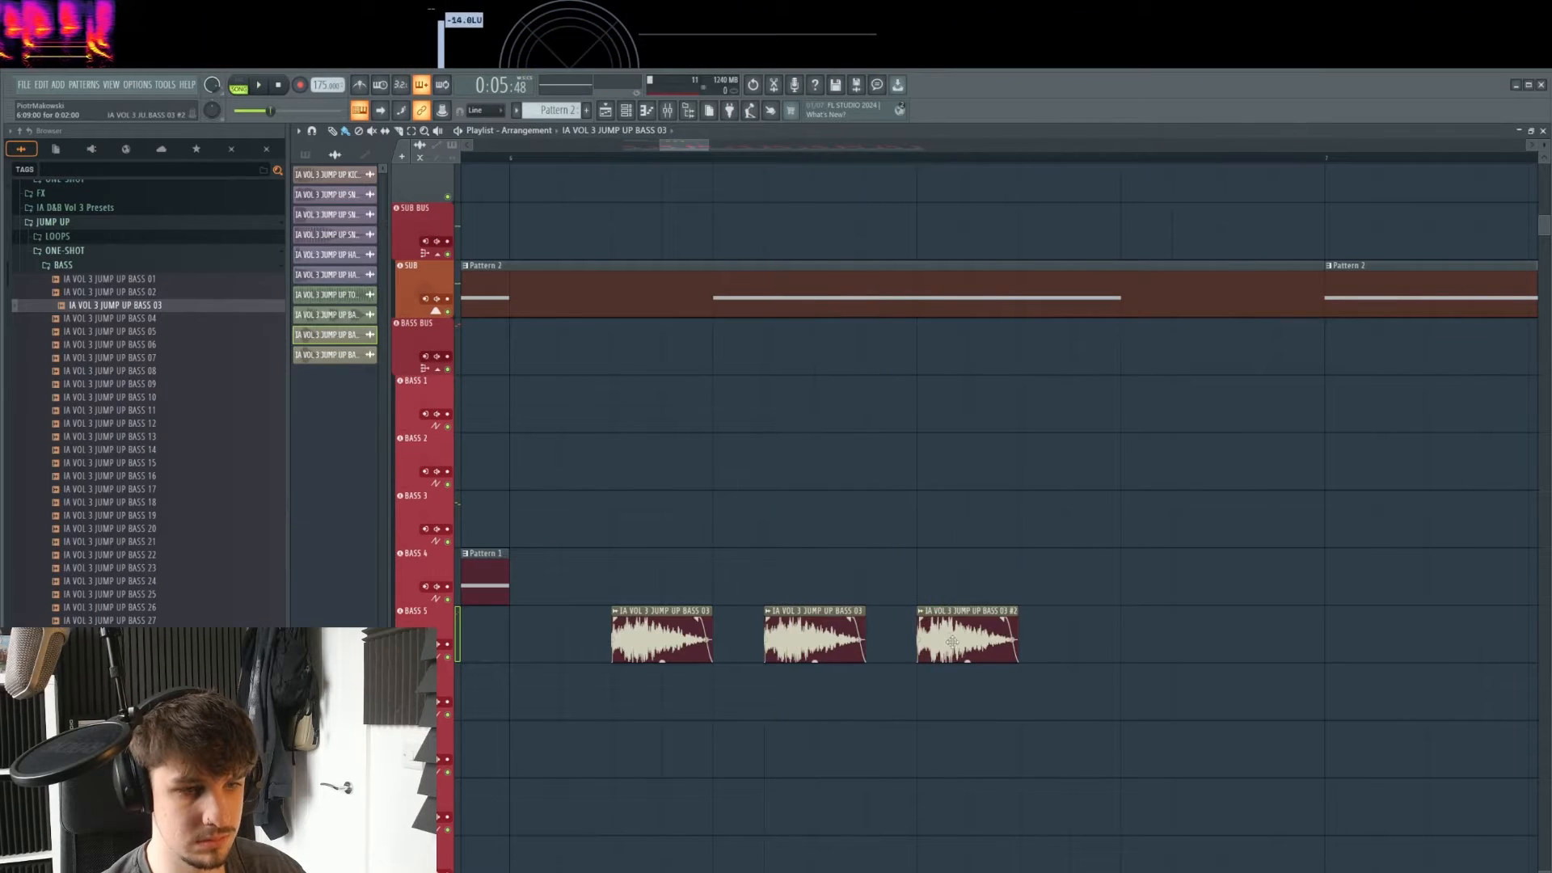
left_click_drag(952, 642, 1054, 641)
left_click_drag(803, 640, 957, 639)
key("space")
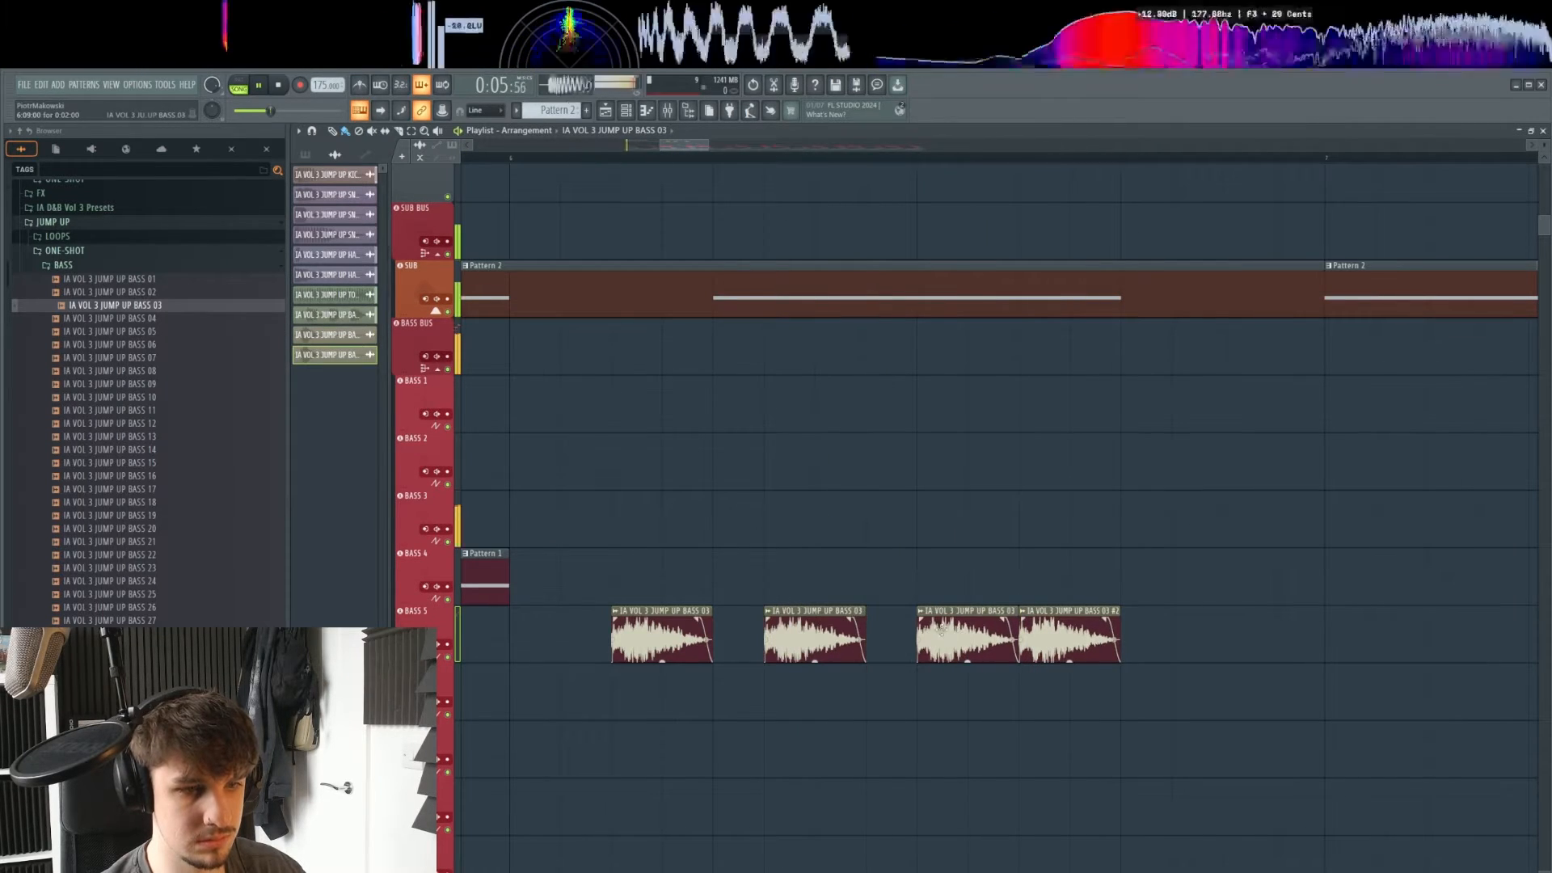
scroll(914, 578, "down", 1)
scroll(914, 577, "down", 8)
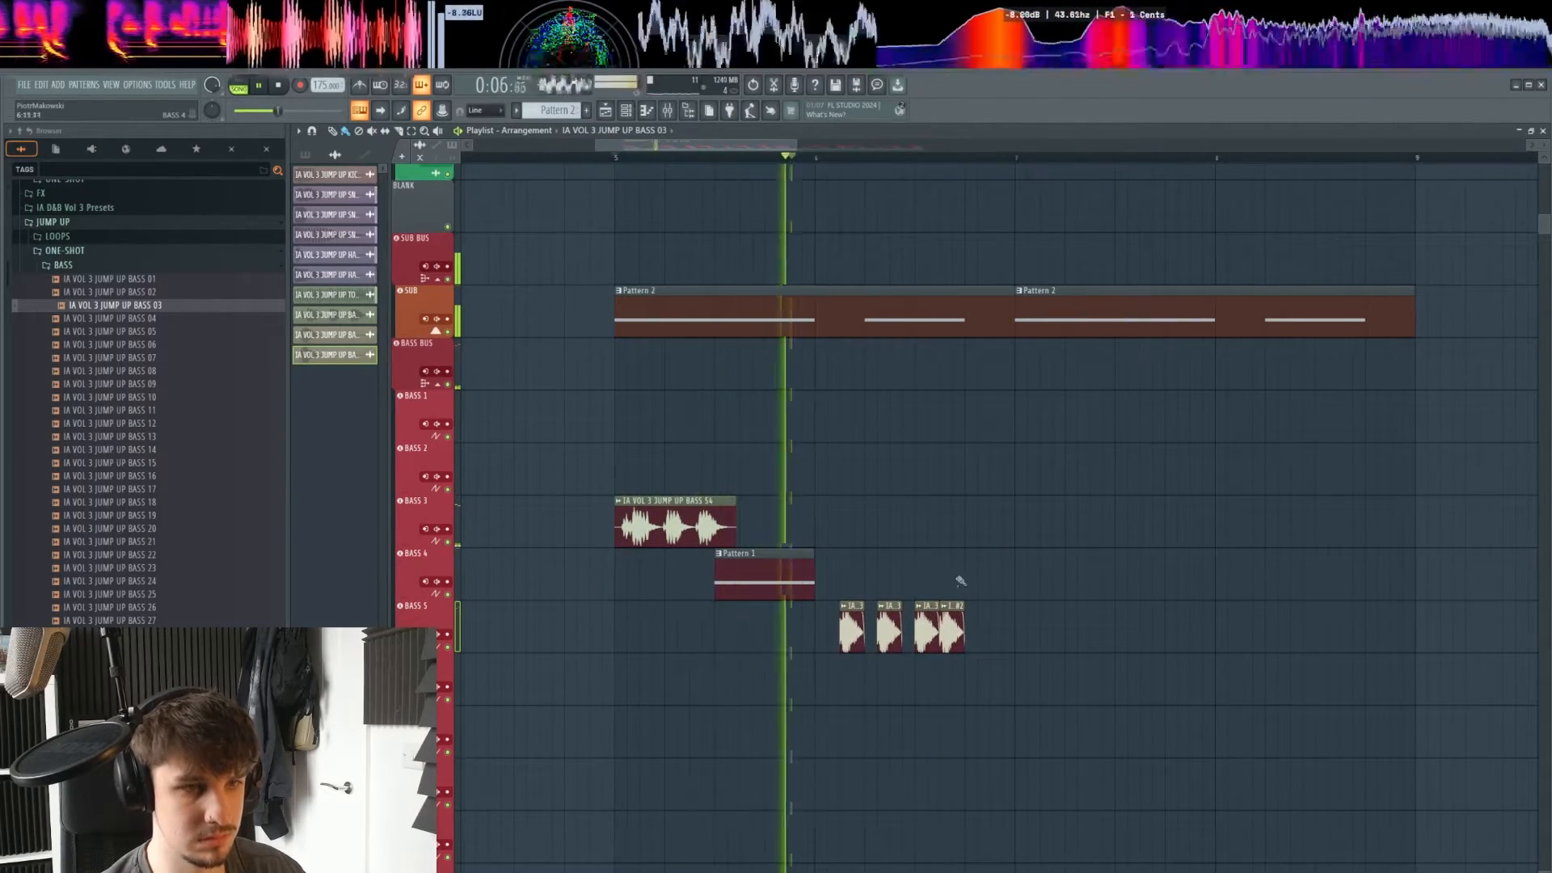
scroll(929, 573, "down", 3)
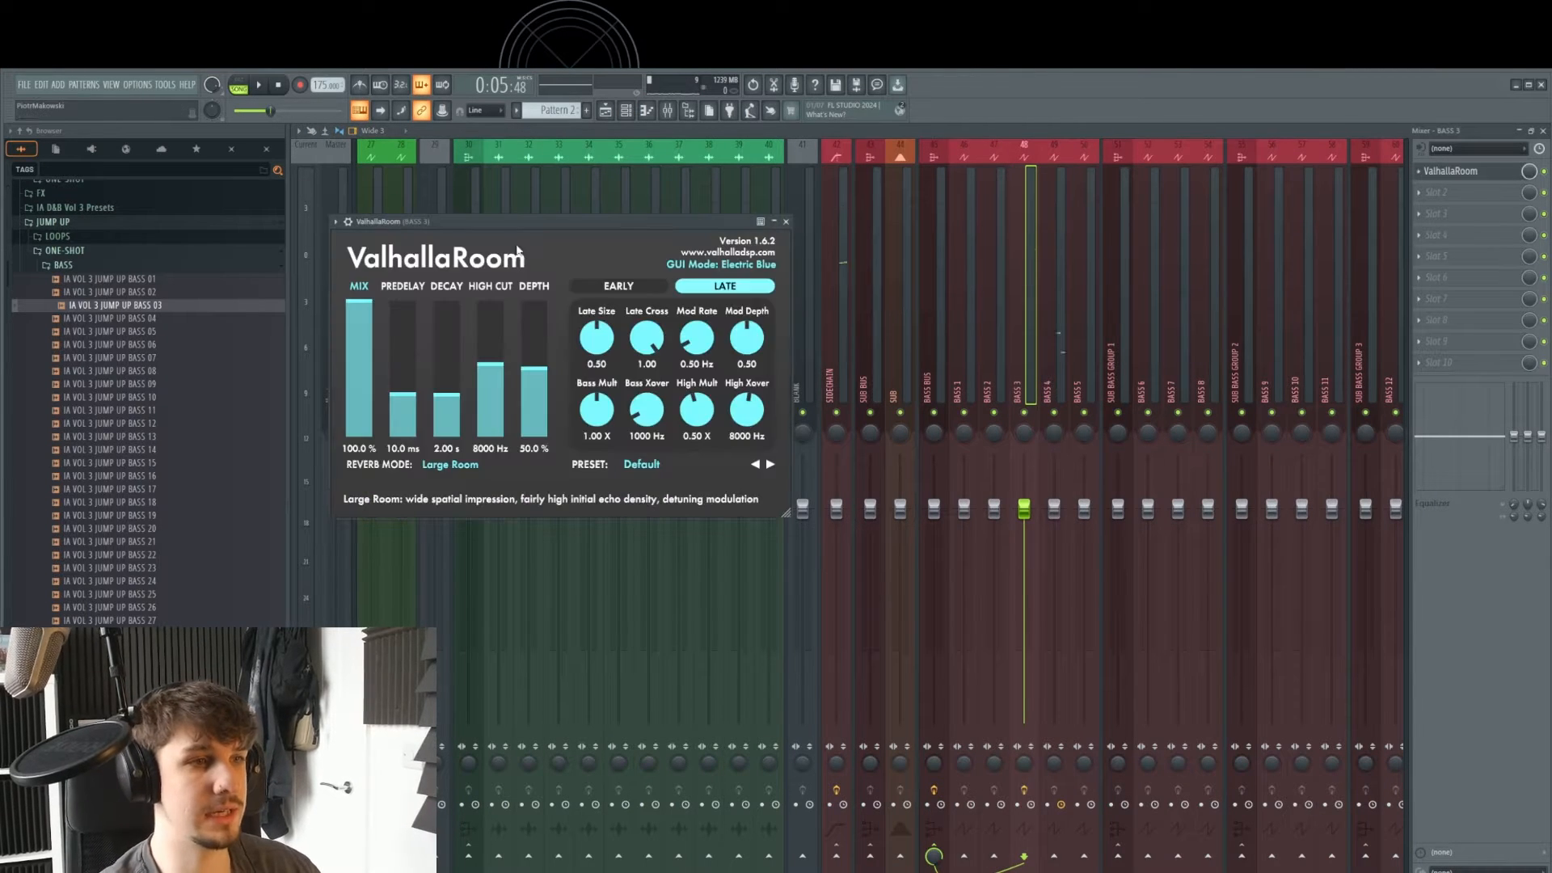
- Set the ValhallaRoom reverb on BASS 3 to a 0.46 s decay and an 18.4% mix, auditioning it during playback
left_click_drag(622, 234, 953, 267)
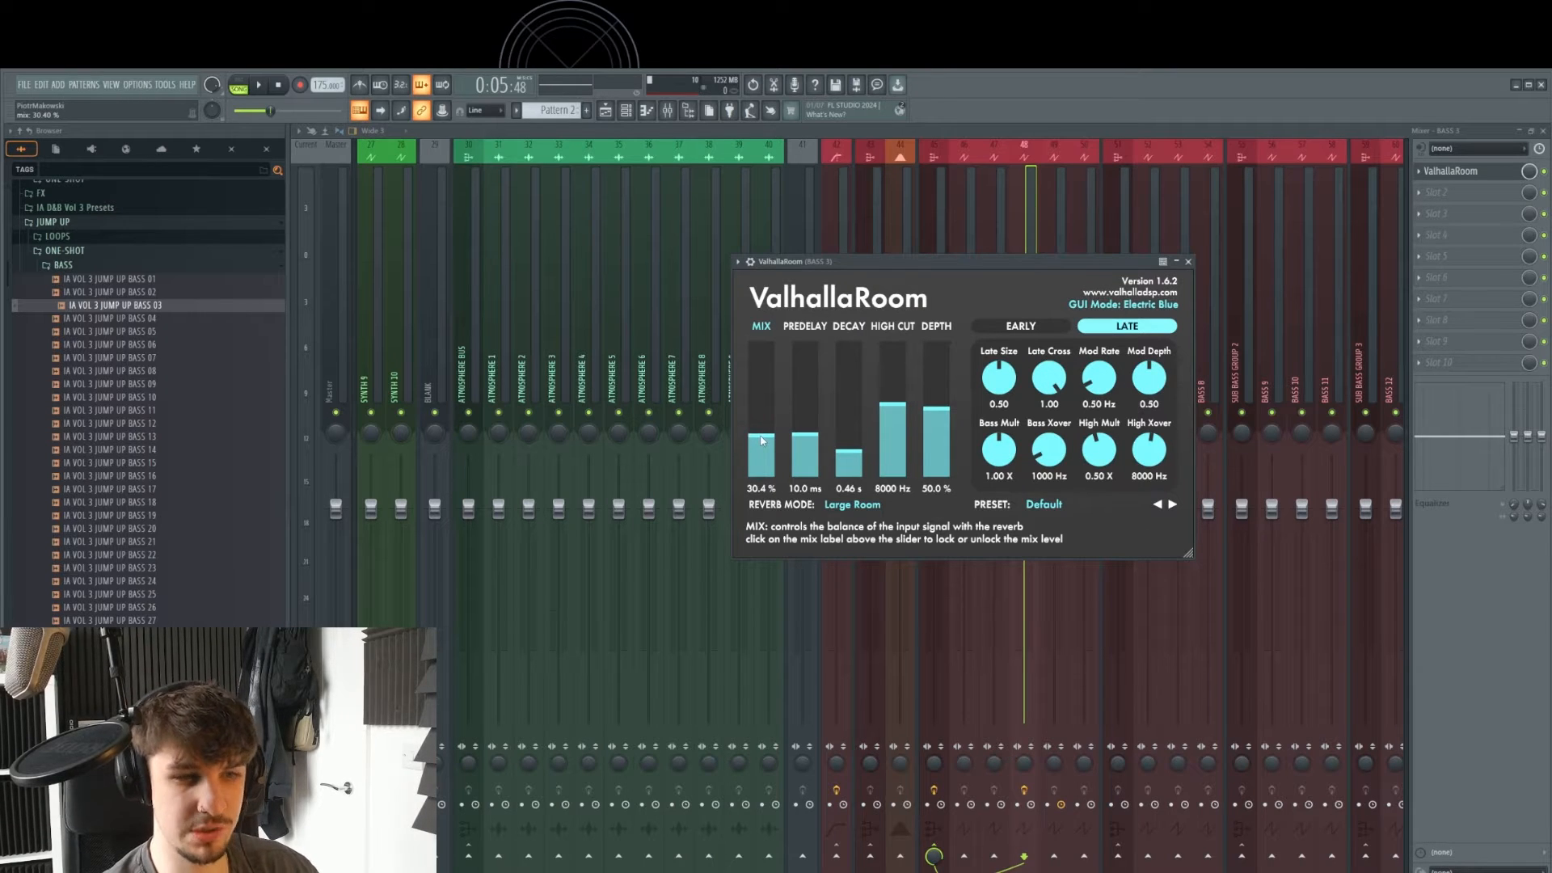
key("space")
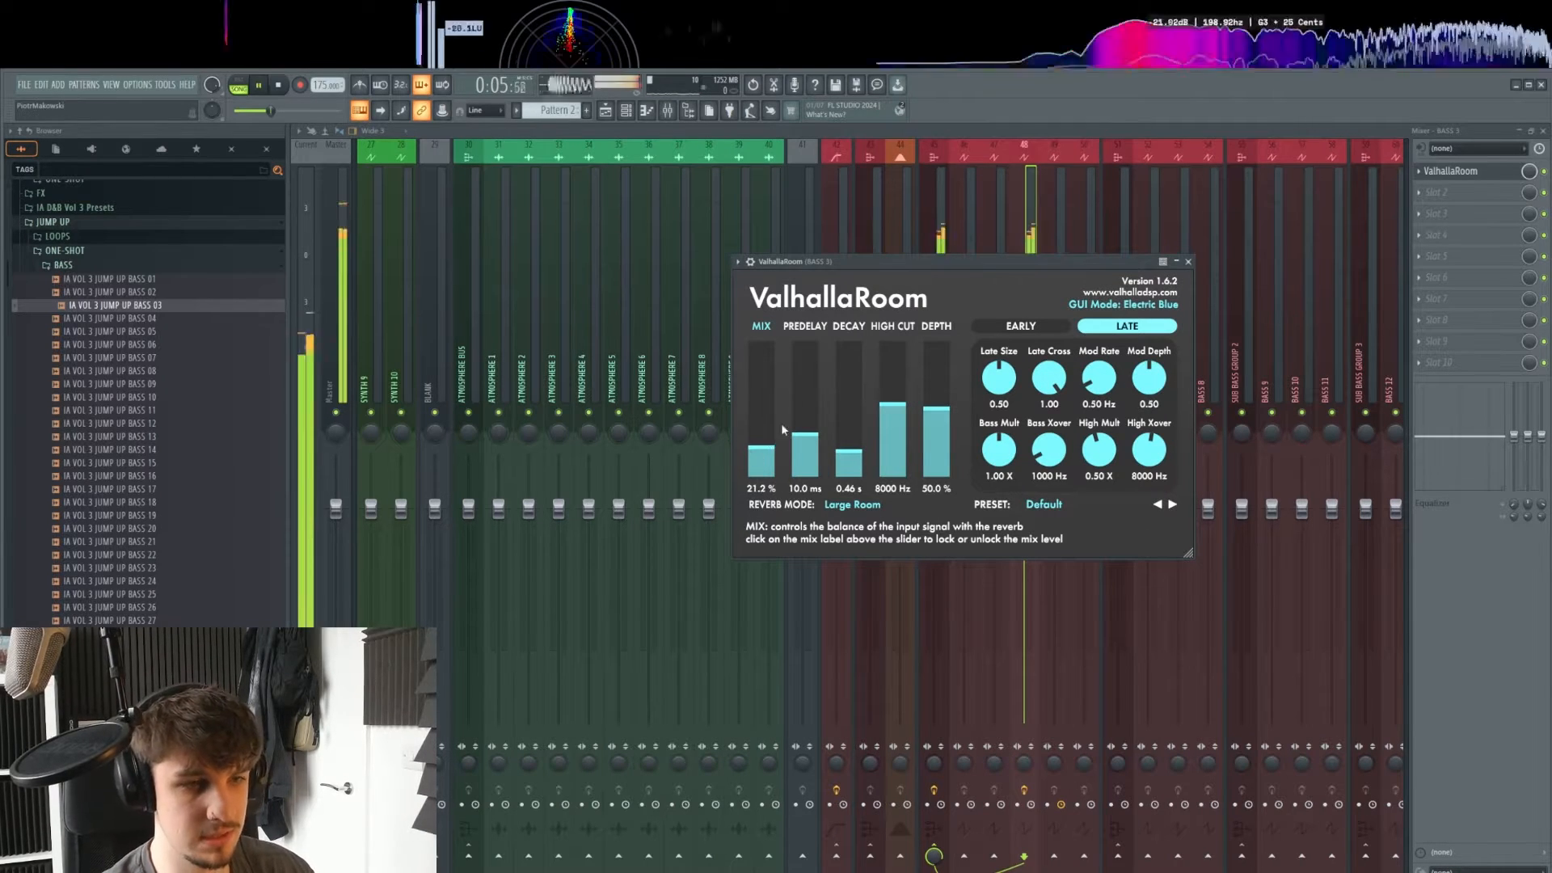
left_click_drag(765, 448, 769, 457)
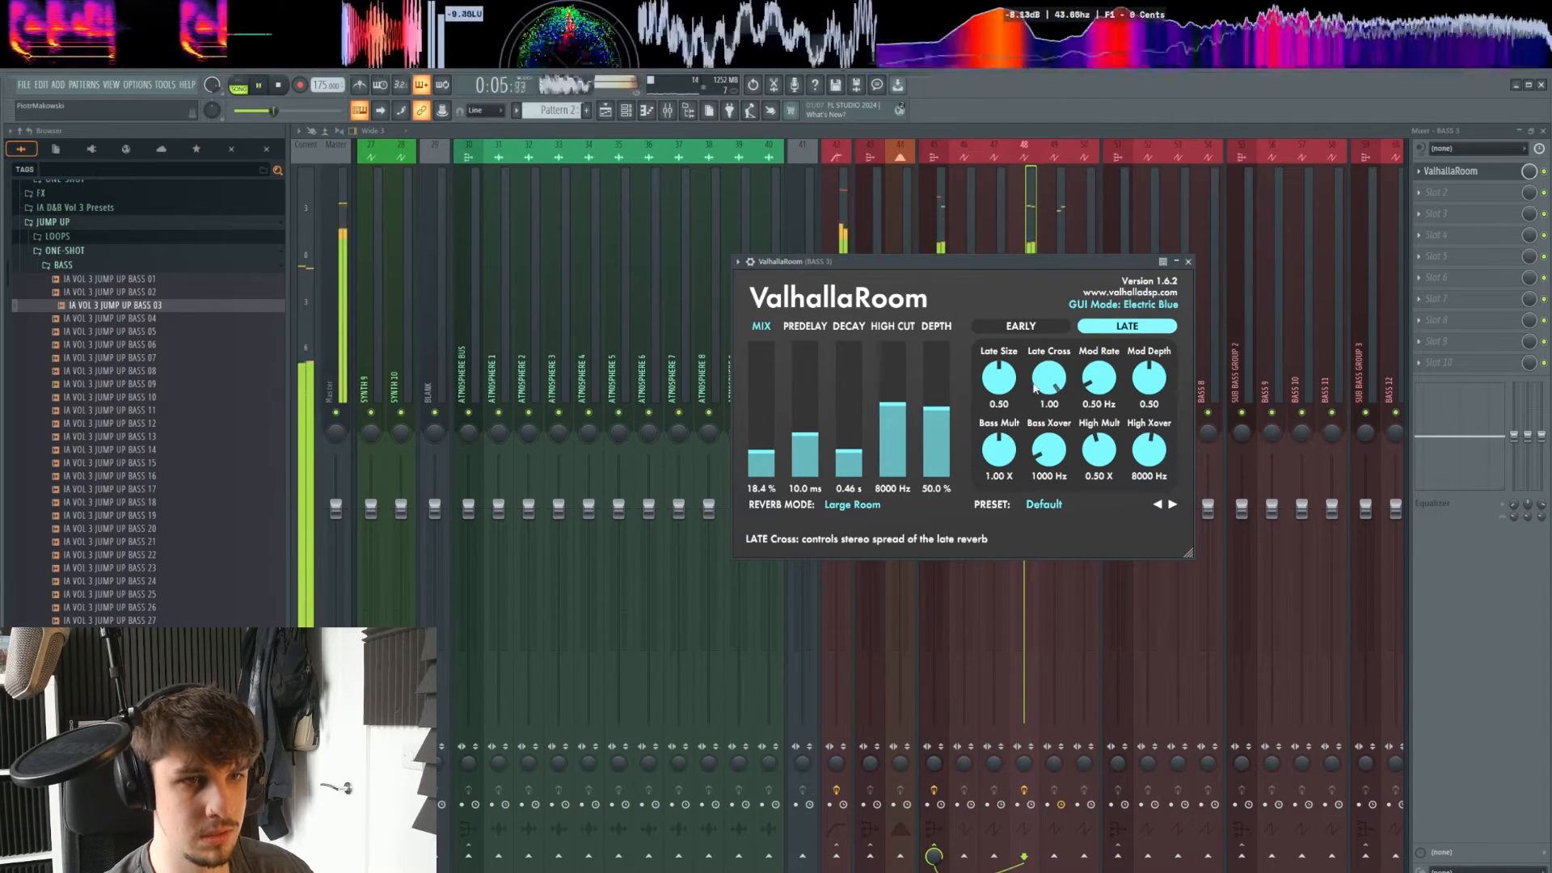
left_click(1189, 261)
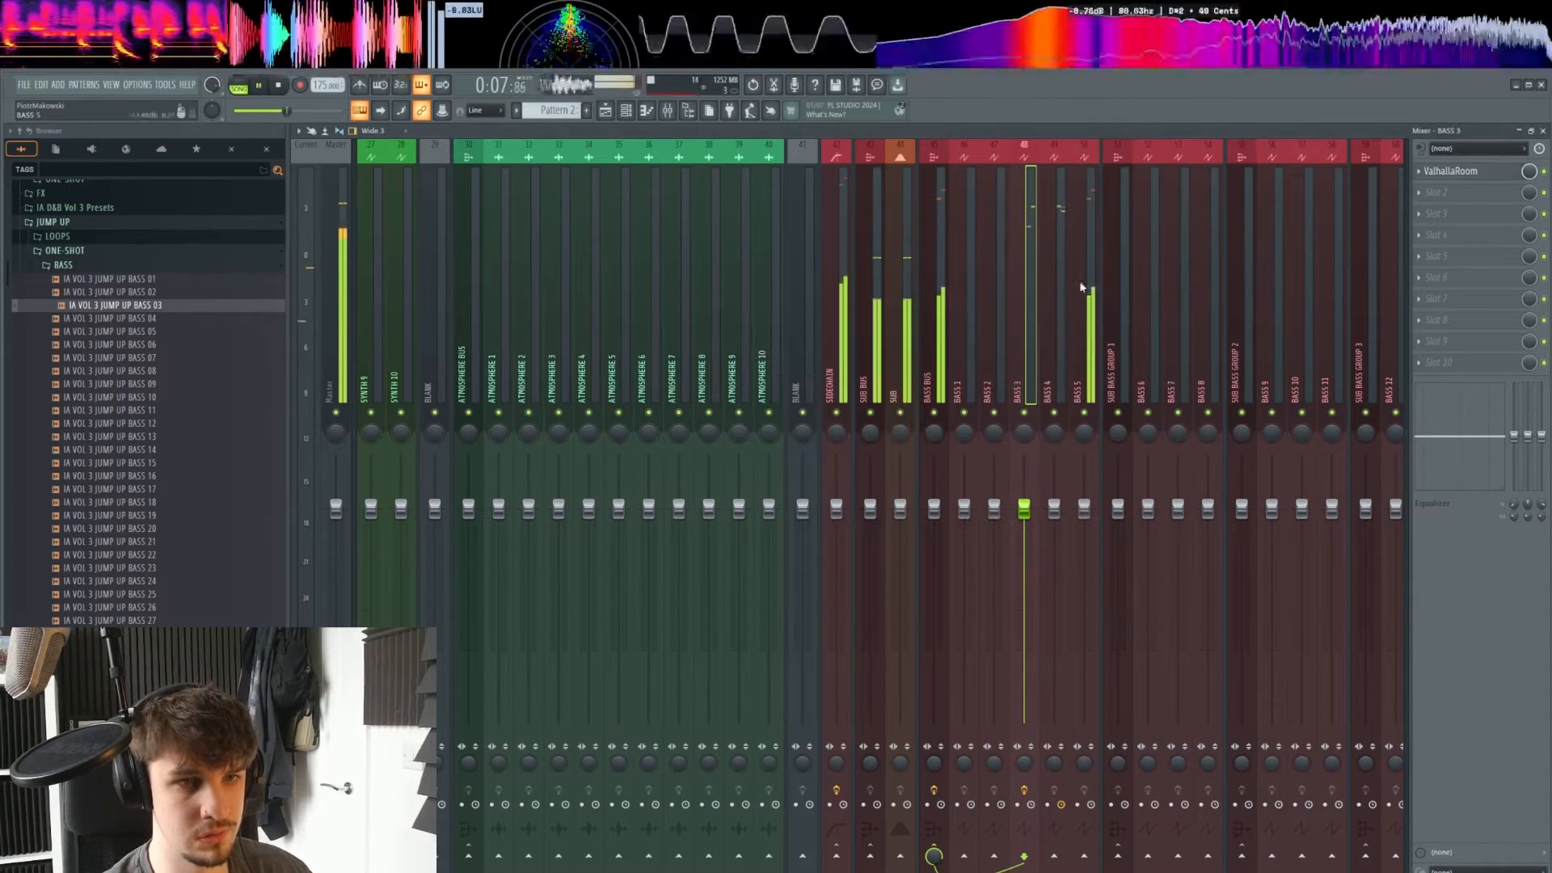
- Copy the ValhallaRoom effect with its settings from BASS 3 to BASS 5 and audition it
key("space")
left_click(1419, 171)
left_click_drag(1429, 250, 1091, 278)
key("space")
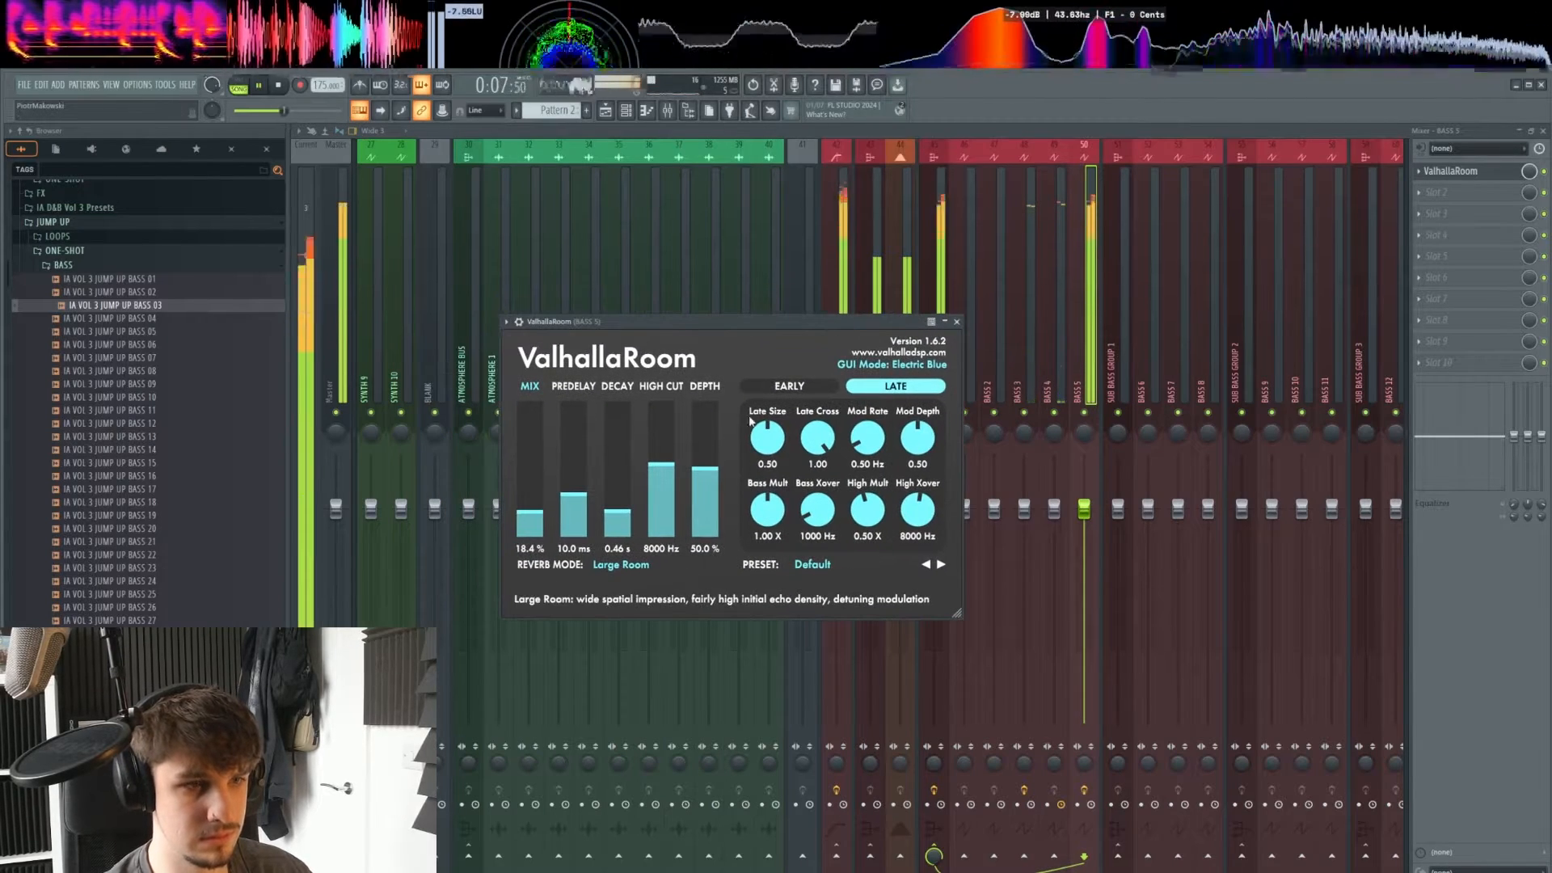
- Set the BASS 5 ValhallaRoom to a 1.26 s decay and a 0% mix
key("space")
left_click_drag(618, 512, 625, 505)
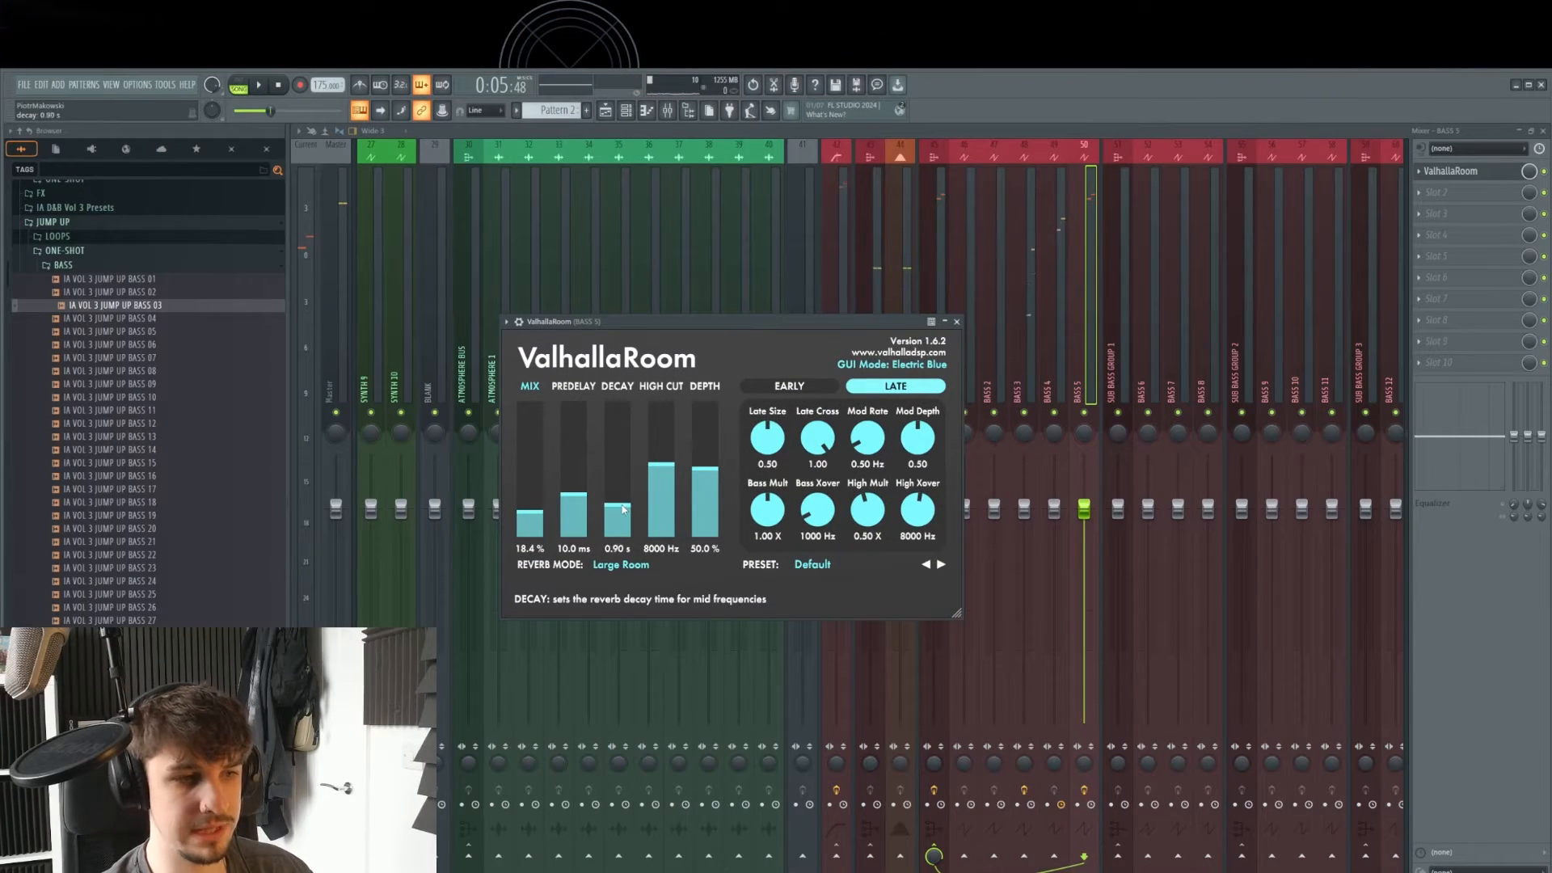
key("space")
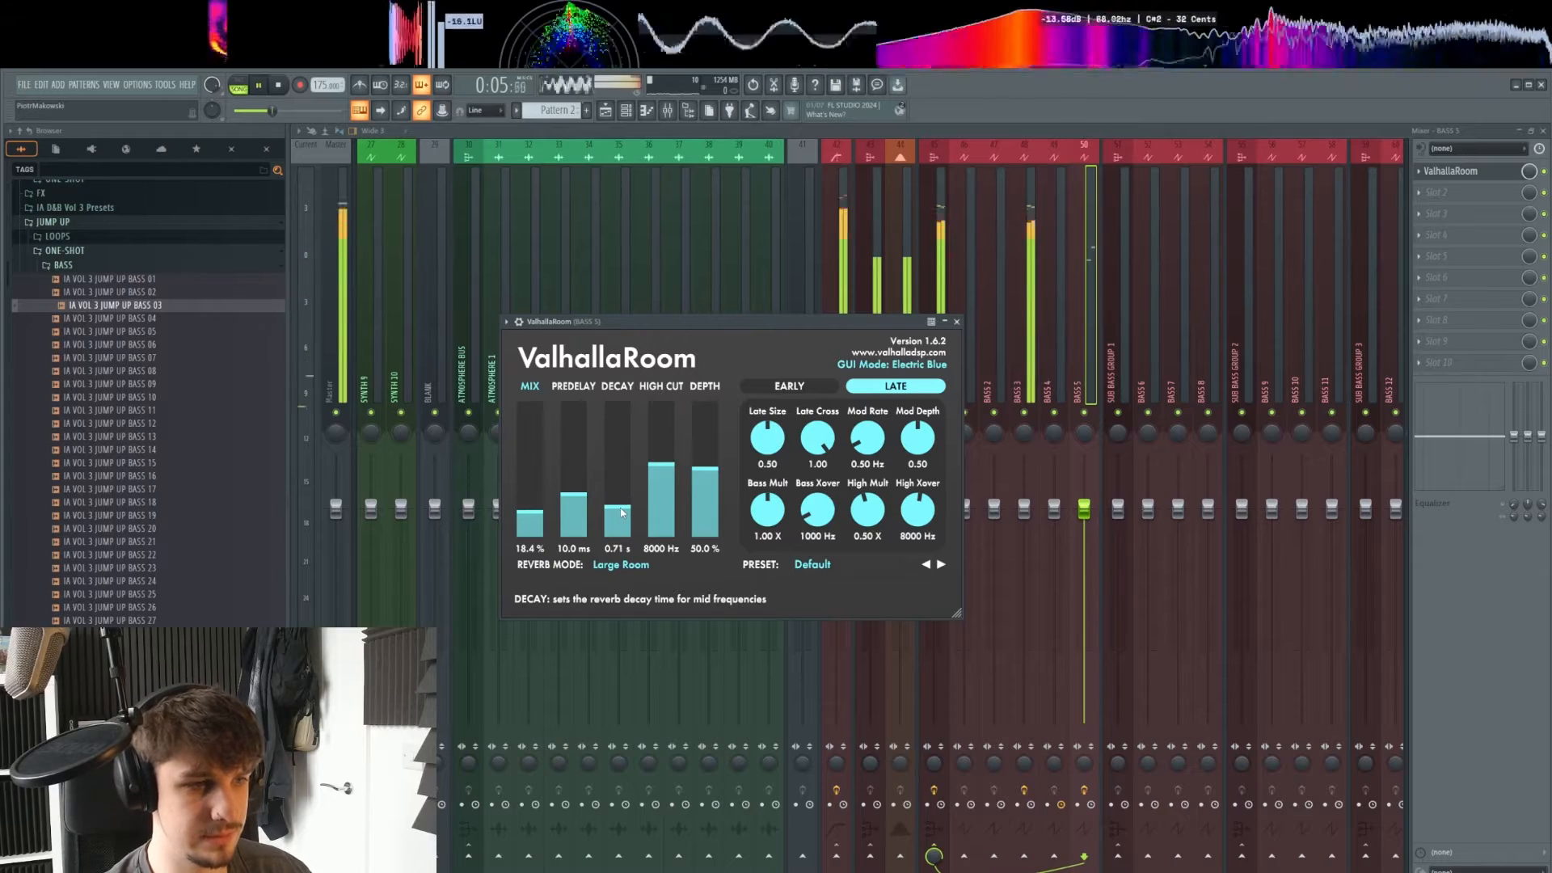
left_click_drag(622, 498, 622, 516)
left_click_drag(537, 467, 541, 594)
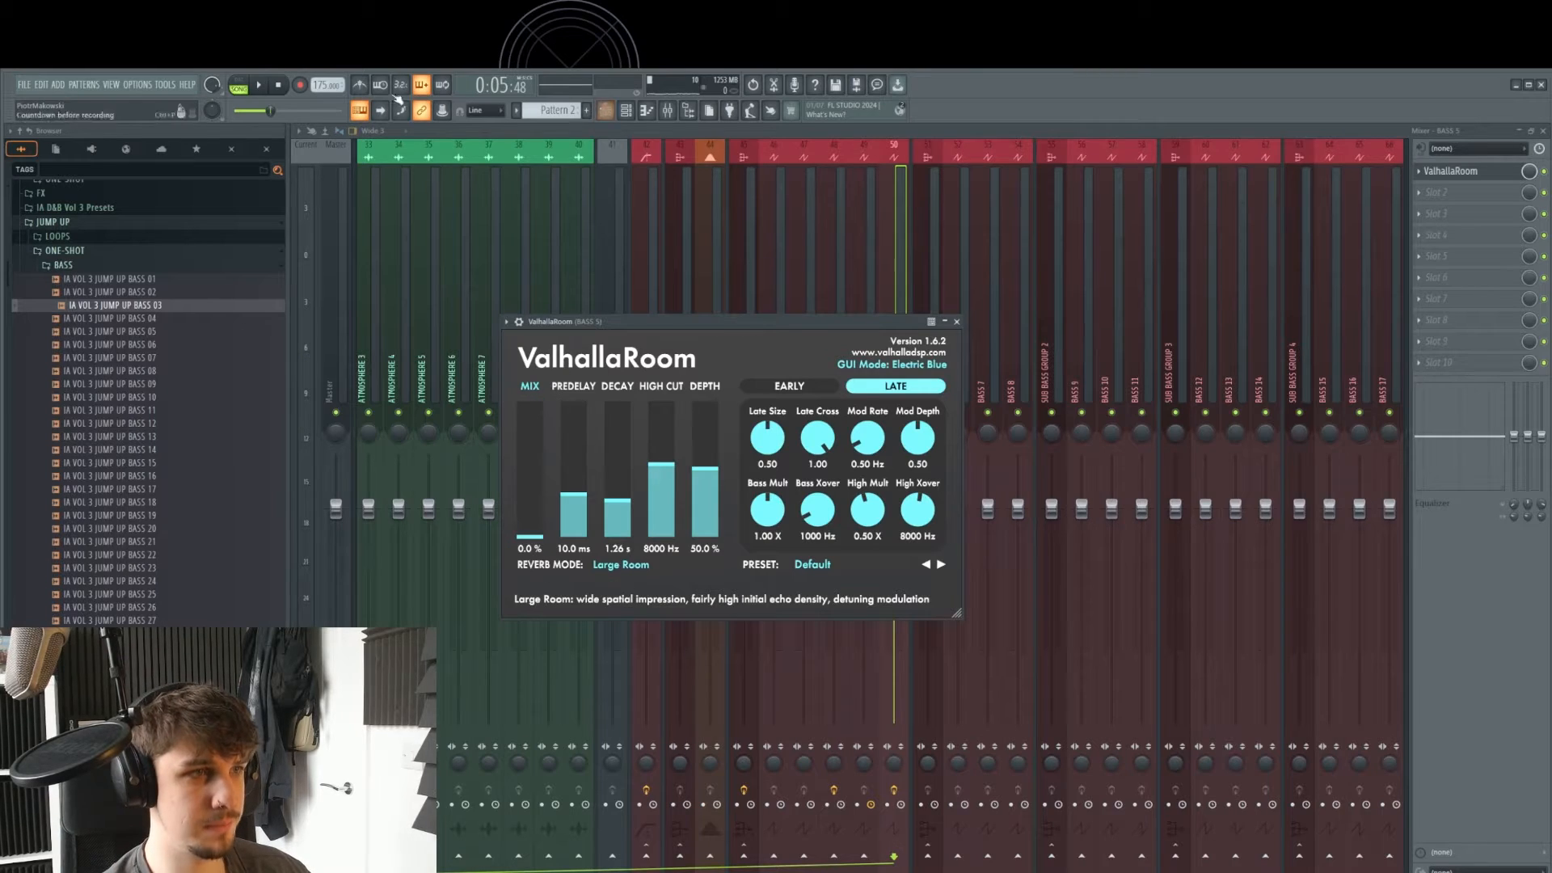
- Shape the reverb mix automation to curve up from bar 6, peak at the end of the BASS 5 hits and fall to zero at bar 7
right_click(759, 463)
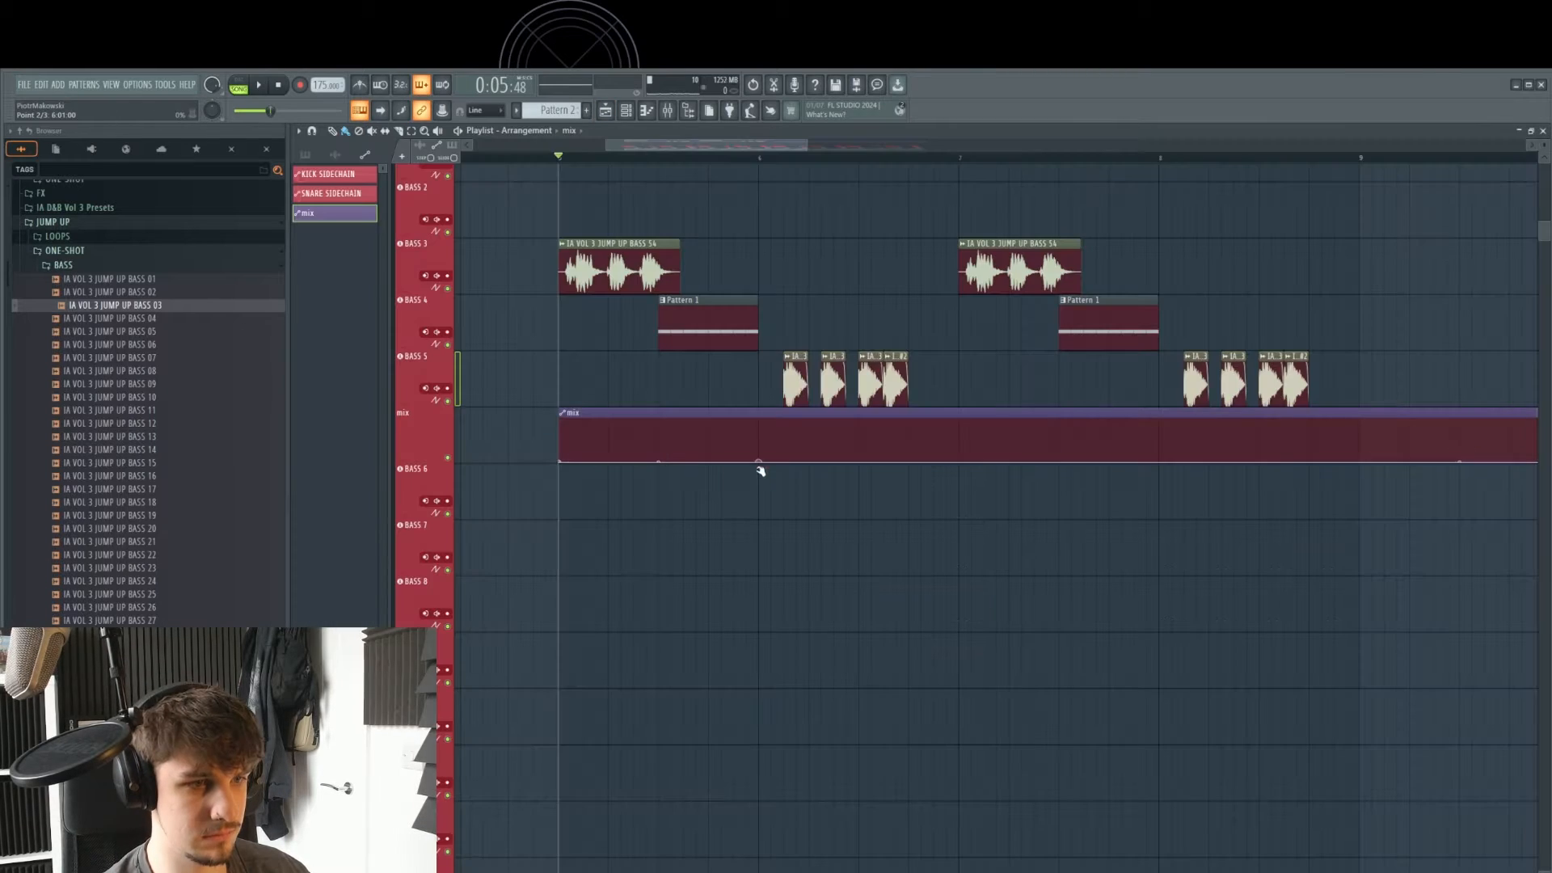
key("space")
left_click_drag(784, 462, 834, 455)
right_click(958, 452)
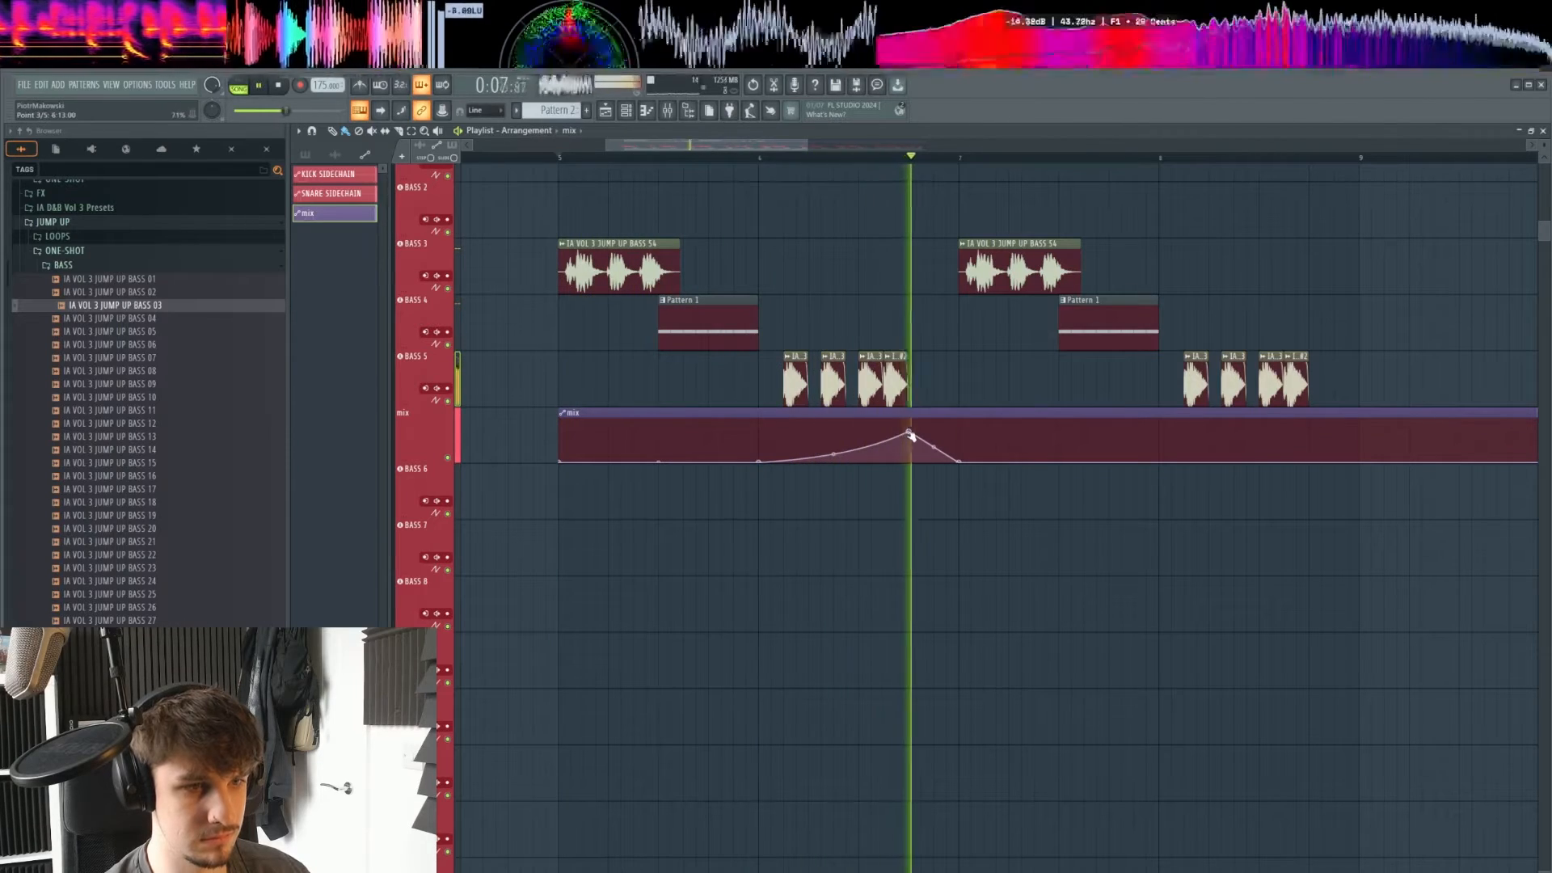
key("space")
- Select the BASS 4 mixer track, audition it and load Effector into its first effect slot
key("F9")
left_click(954, 344)
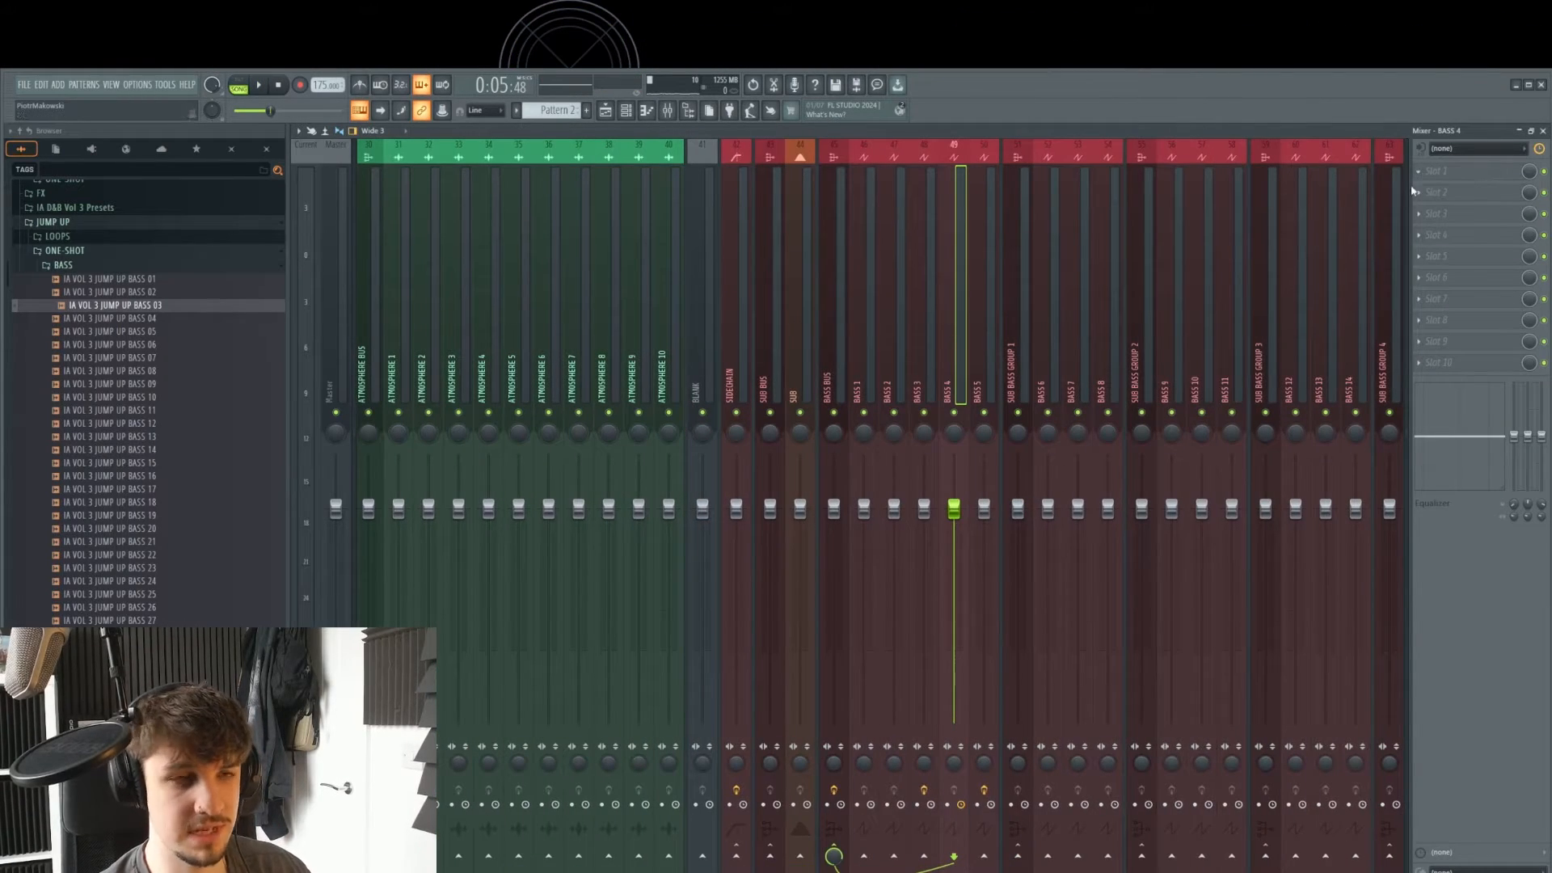
key("space")
key("space")
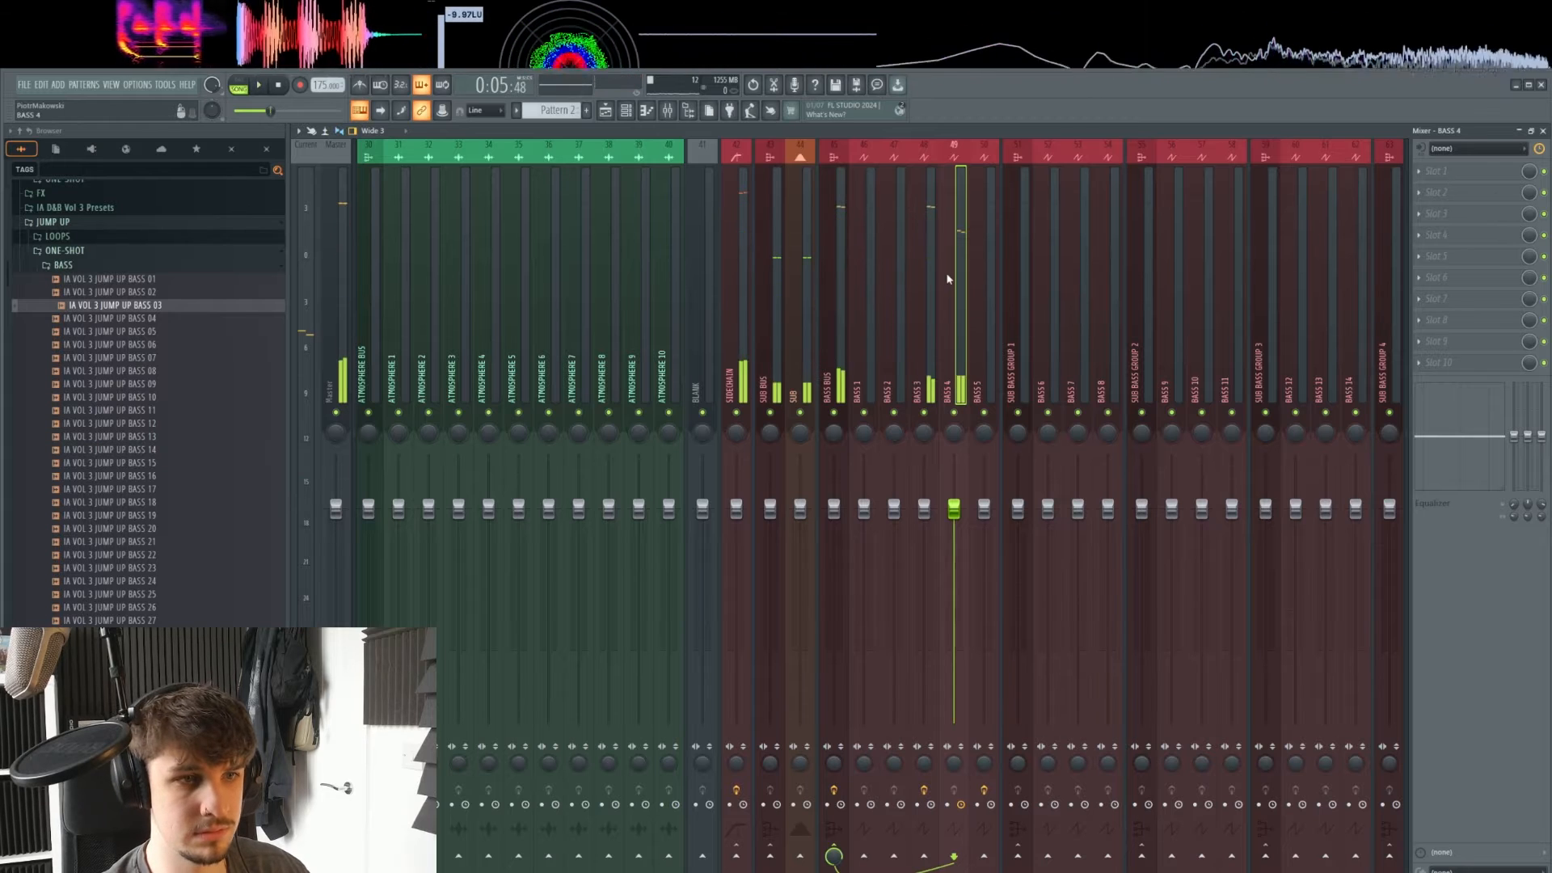
right_click(1443, 171)
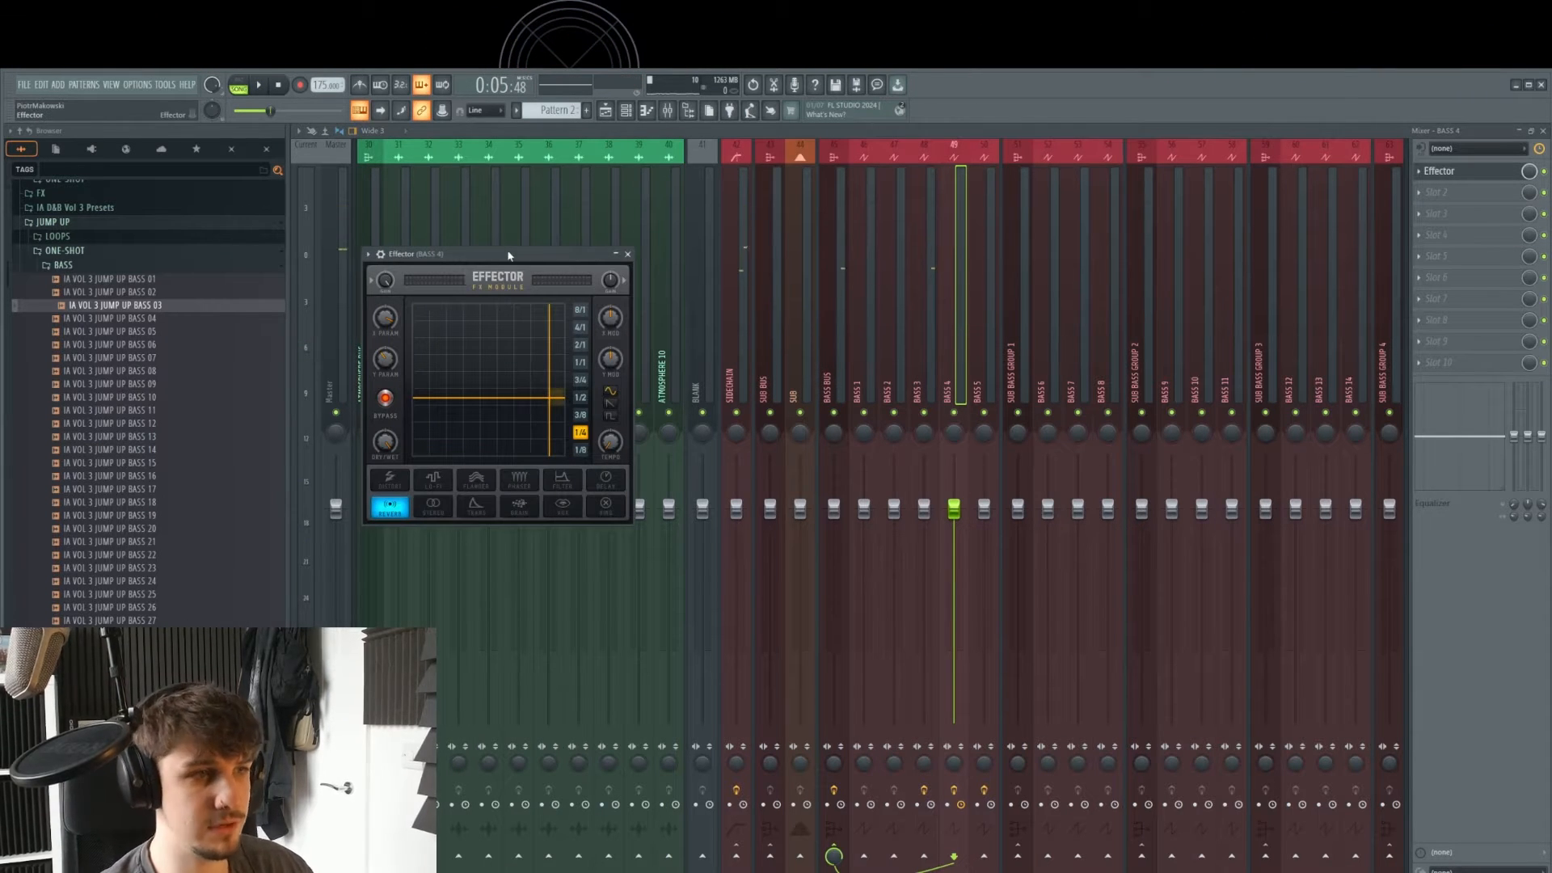
- Try Effector's phaser on BASS 4, then switch to delay with Param Y at about 21.4 and a 1/4 tempo, and audition it
left_click_drag(508, 255, 1091, 294)
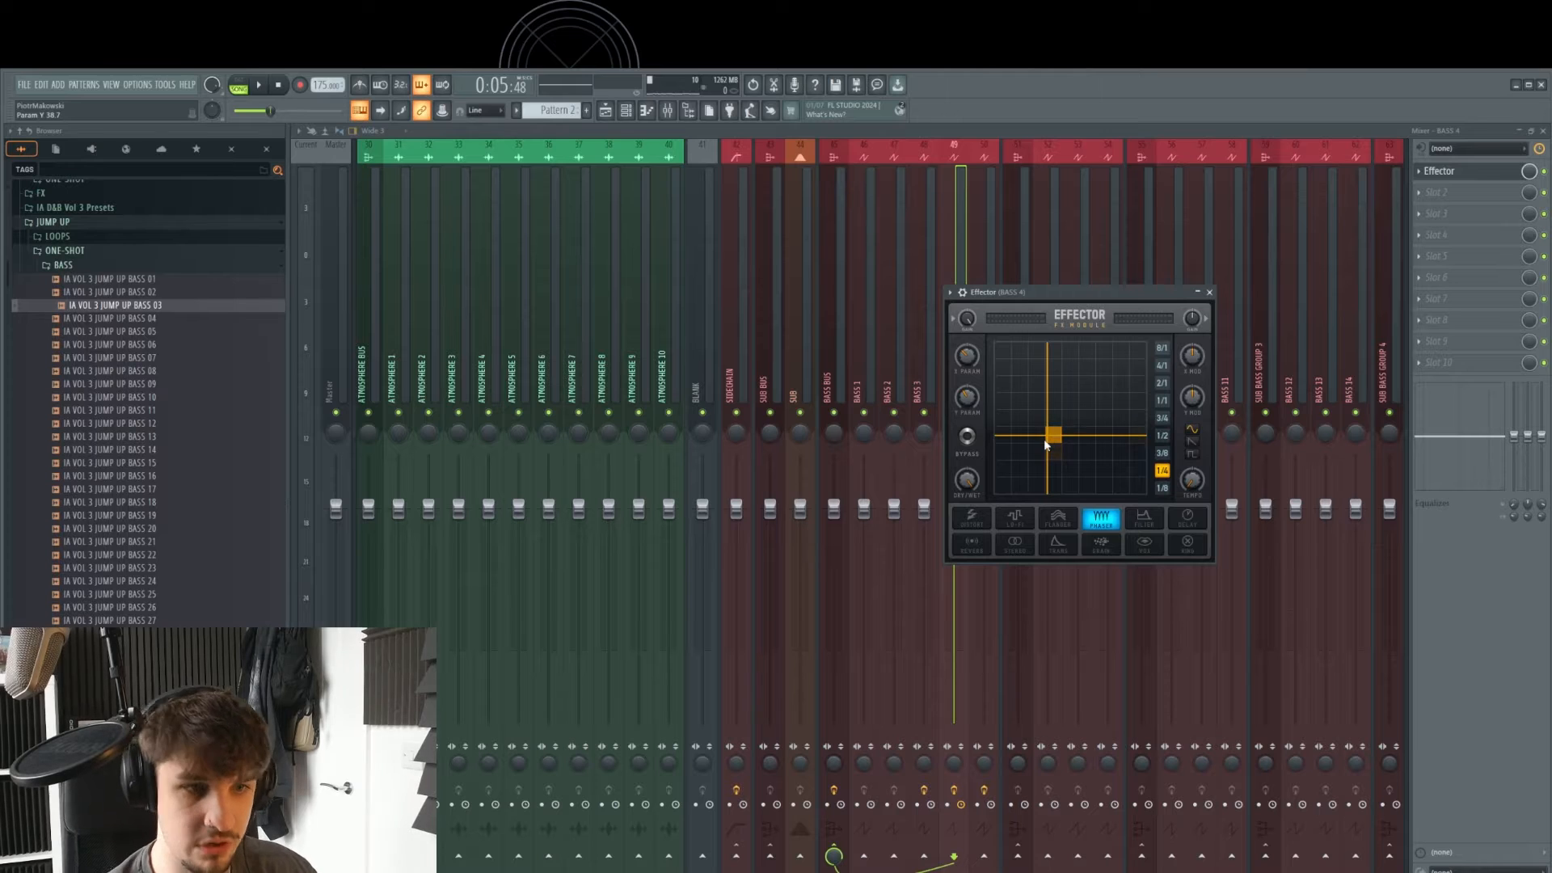
left_click(1106, 519)
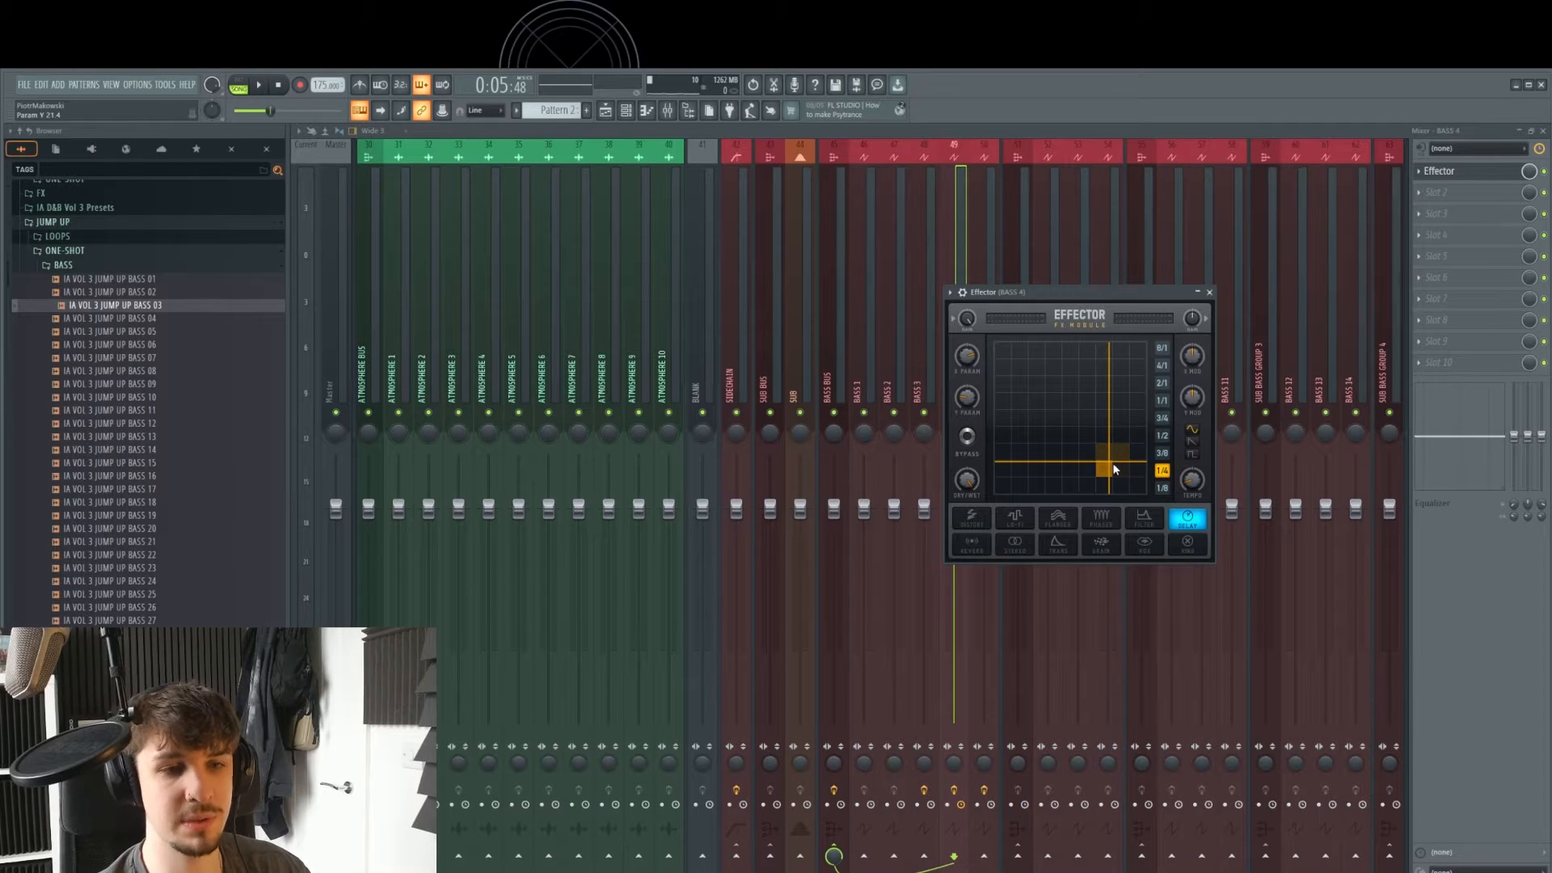
key("space")
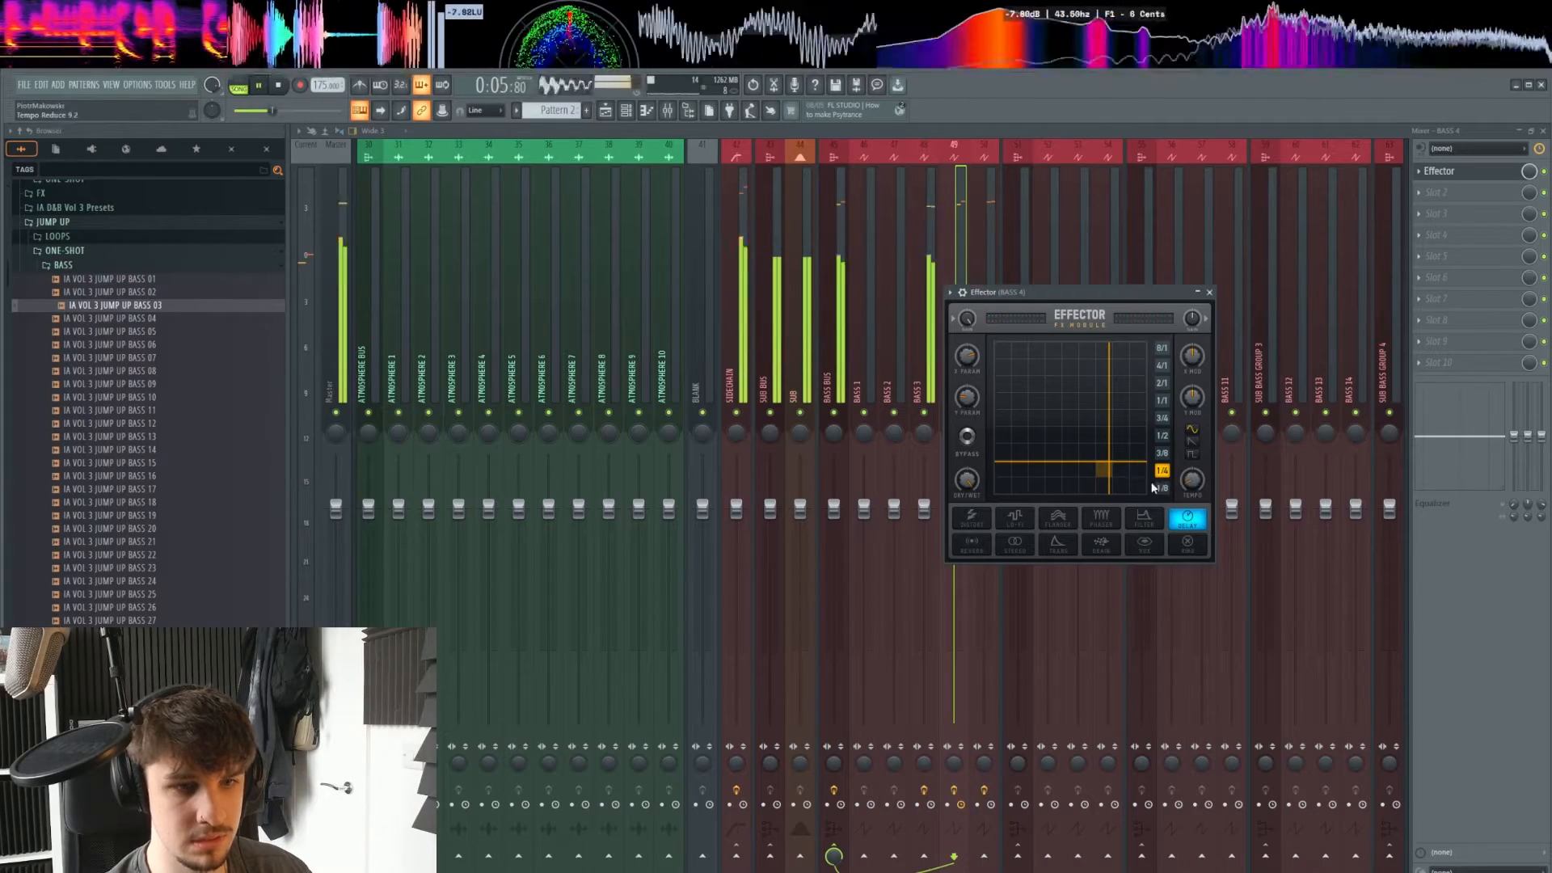
- Set the BASS 4 delay's Param X to about 67 and duplicate the Effector into the second effect slot
left_click_drag(1121, 467, 1097, 467)
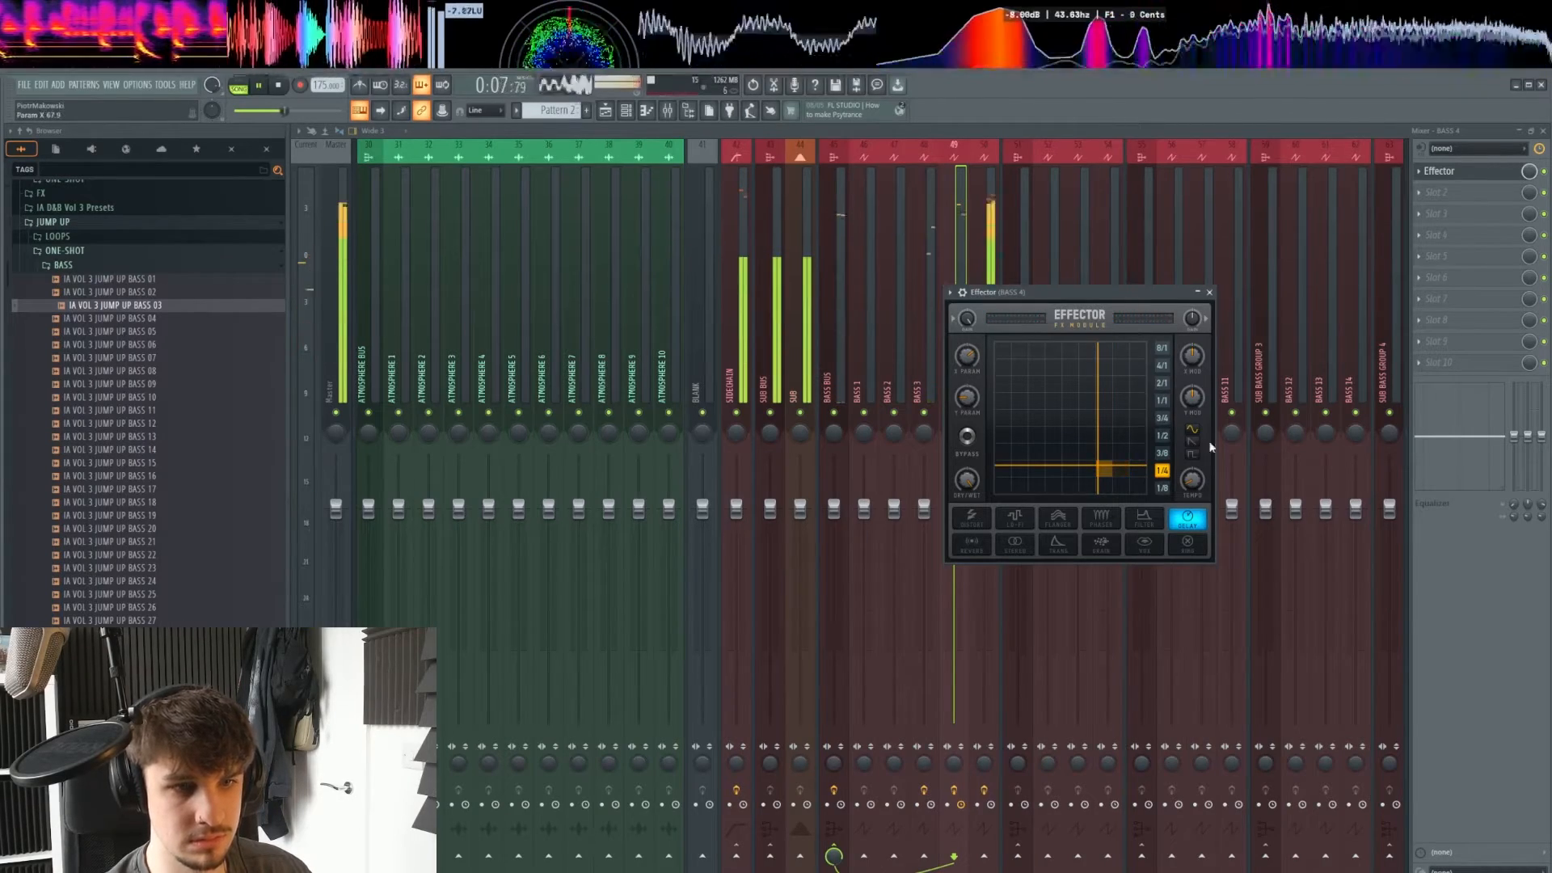
left_click(1419, 172)
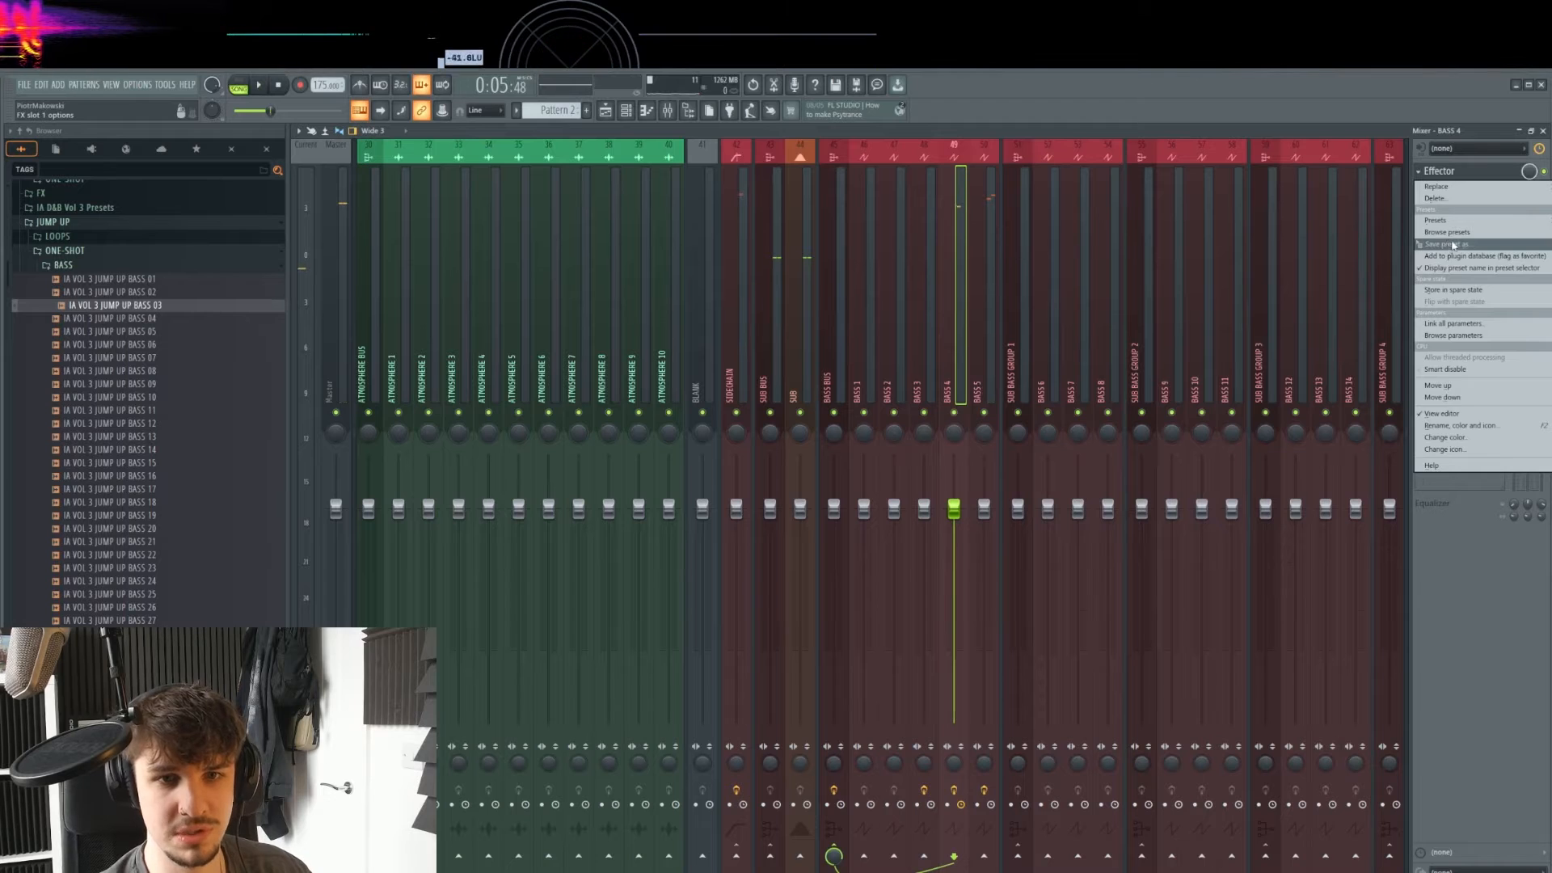
left_click_drag(1452, 245, 1451, 195)
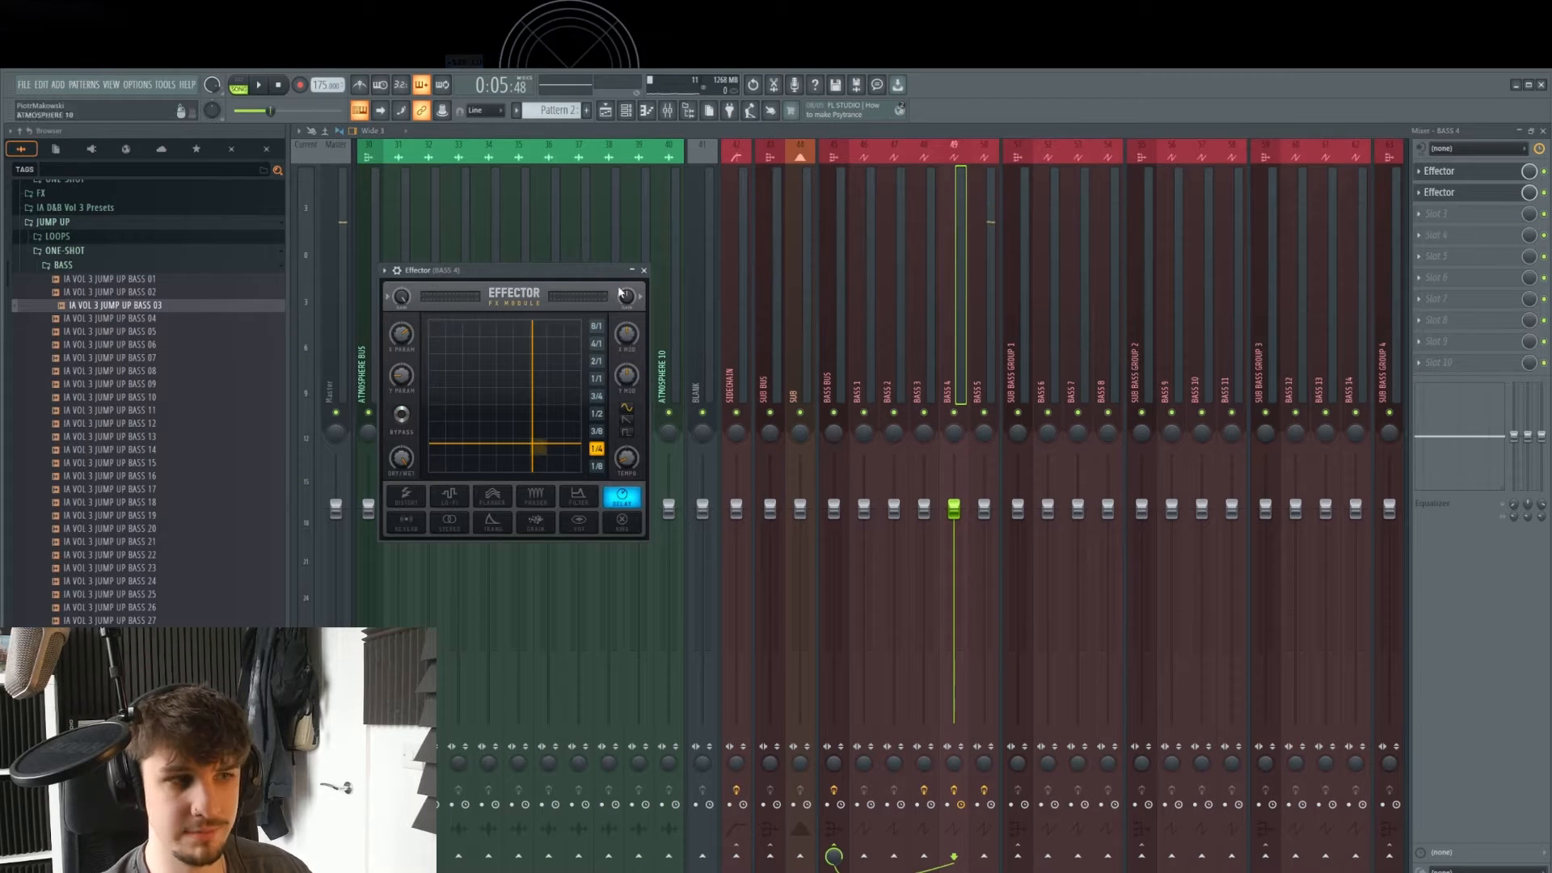
left_click_drag(576, 272, 1219, 294)
- Switch the second Effector on BASS 4 to the flanger and adjust its X and Y parameters while auditioning the drop
left_click(1180, 519)
key("space")
left_click_drag(1183, 471, 1148, 454)
left_click(1136, 519)
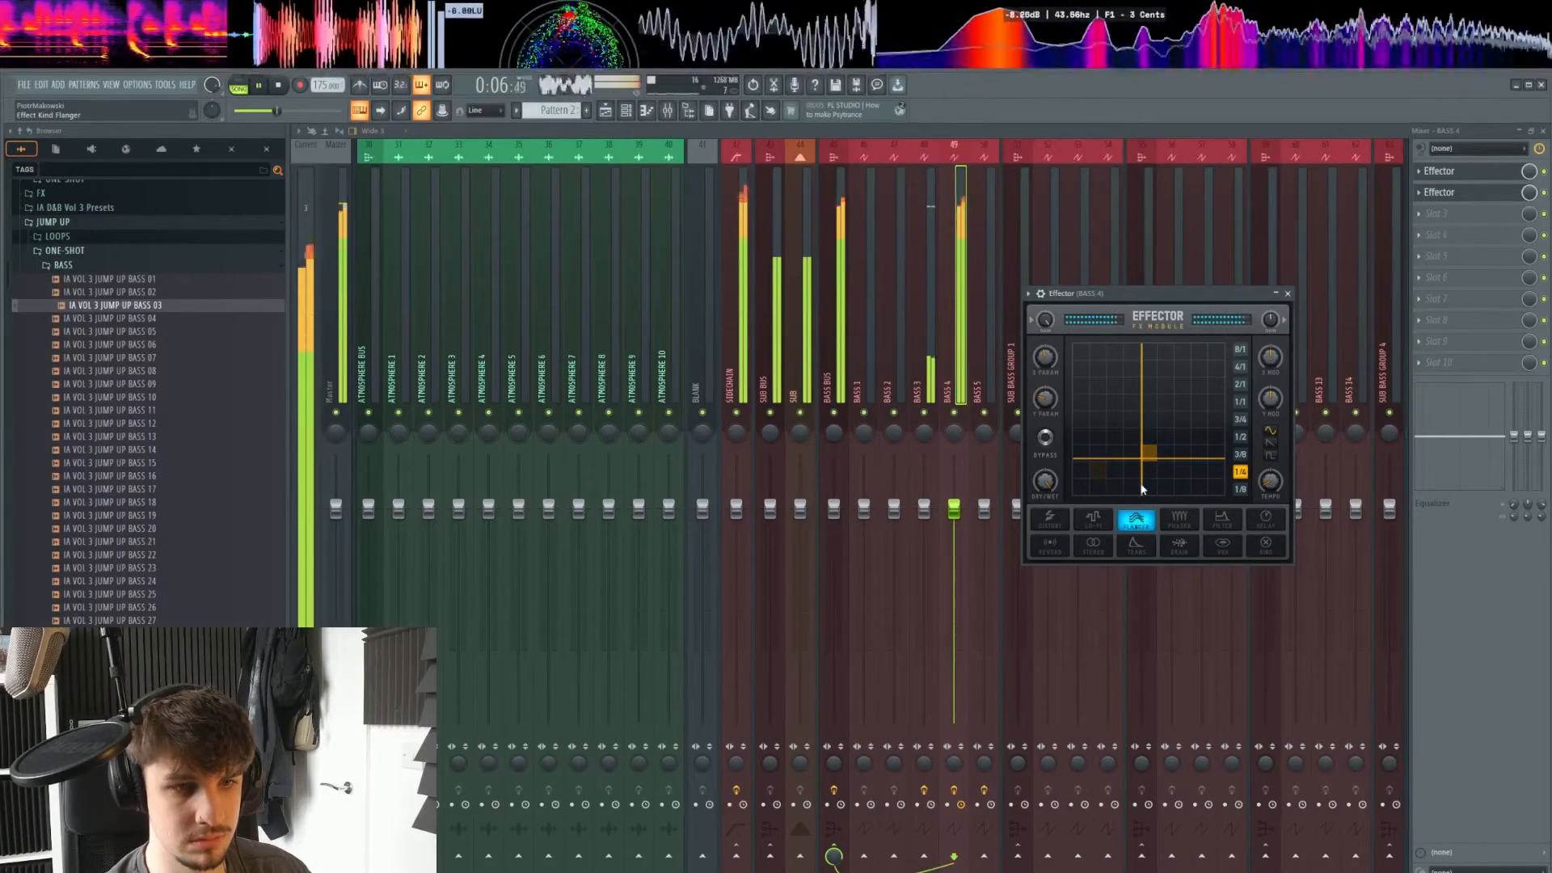
left_click(1439, 192)
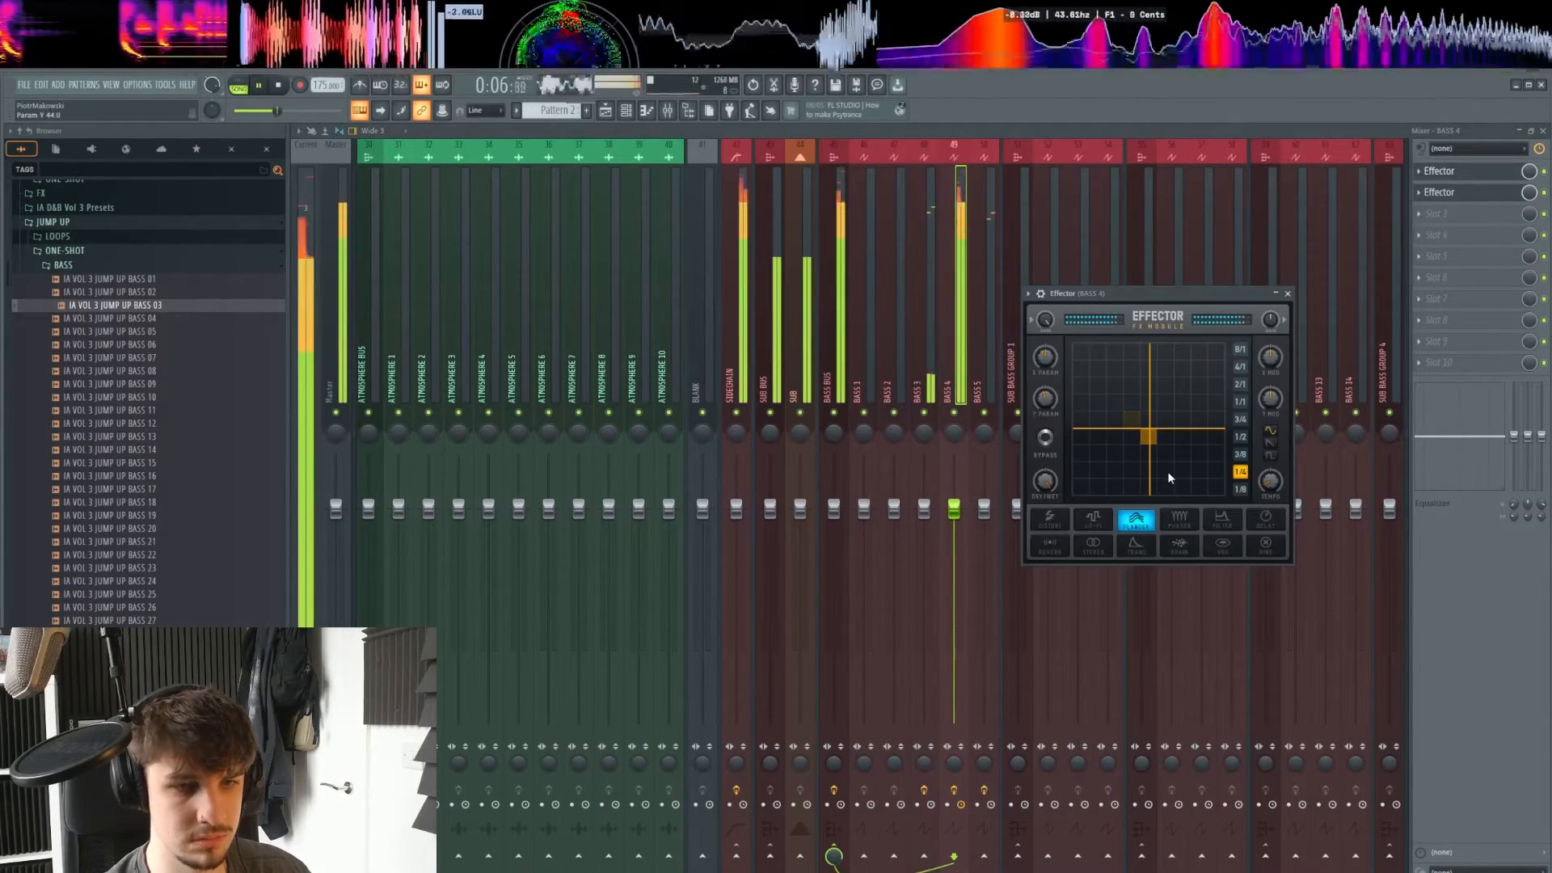
left_click_drag(1153, 437, 1201, 472)
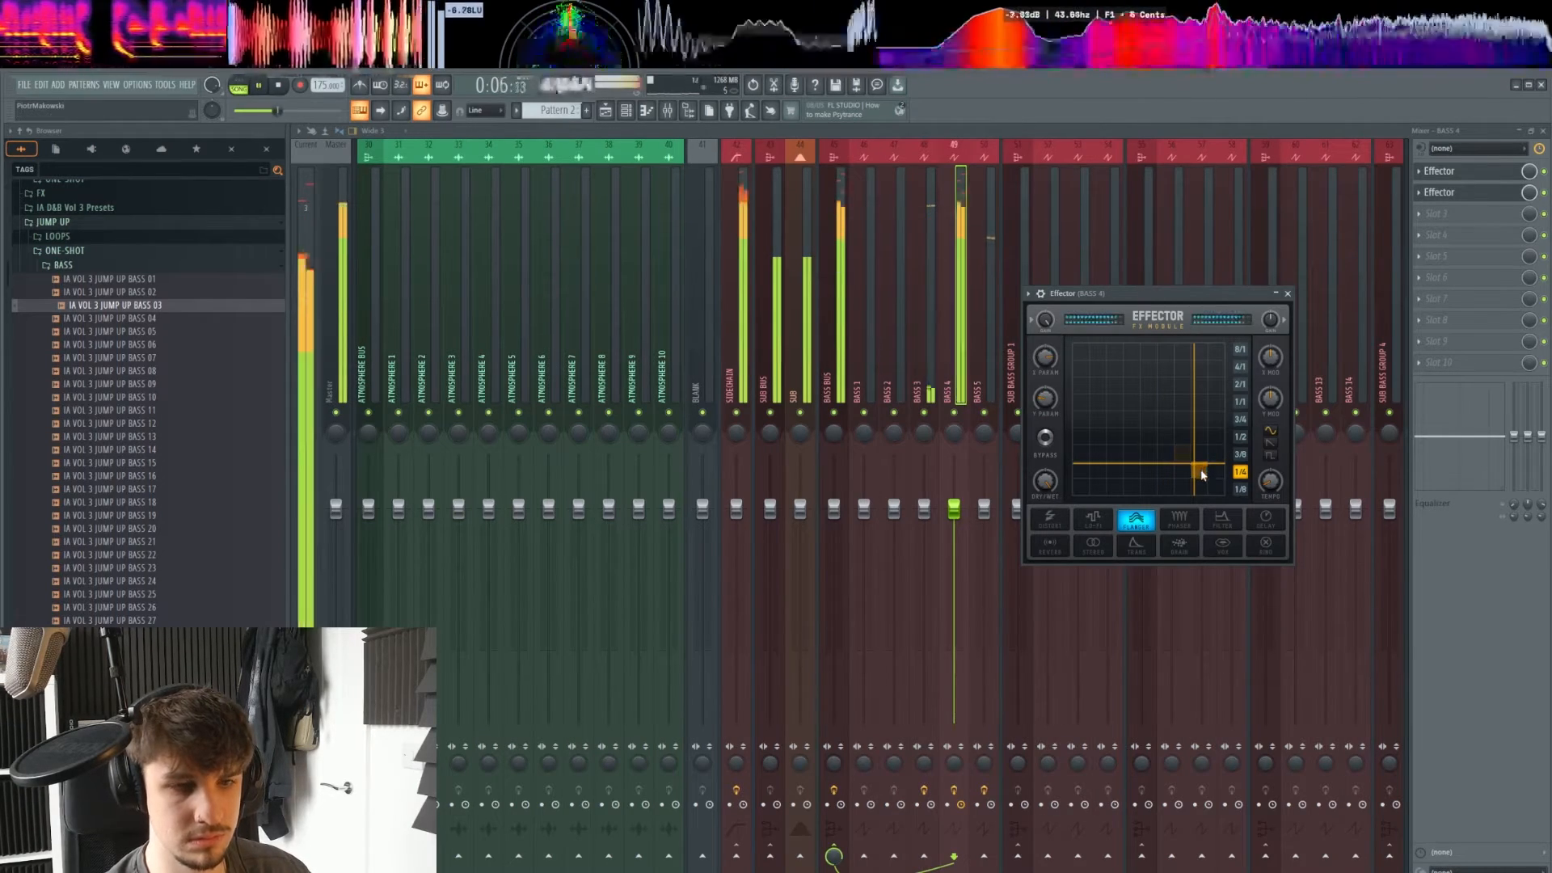
- Load FabFilter Pro-Q 3 into BASS 4's third effect slot and cut the low end
left_click(1418, 213)
left_click(1268, 277)
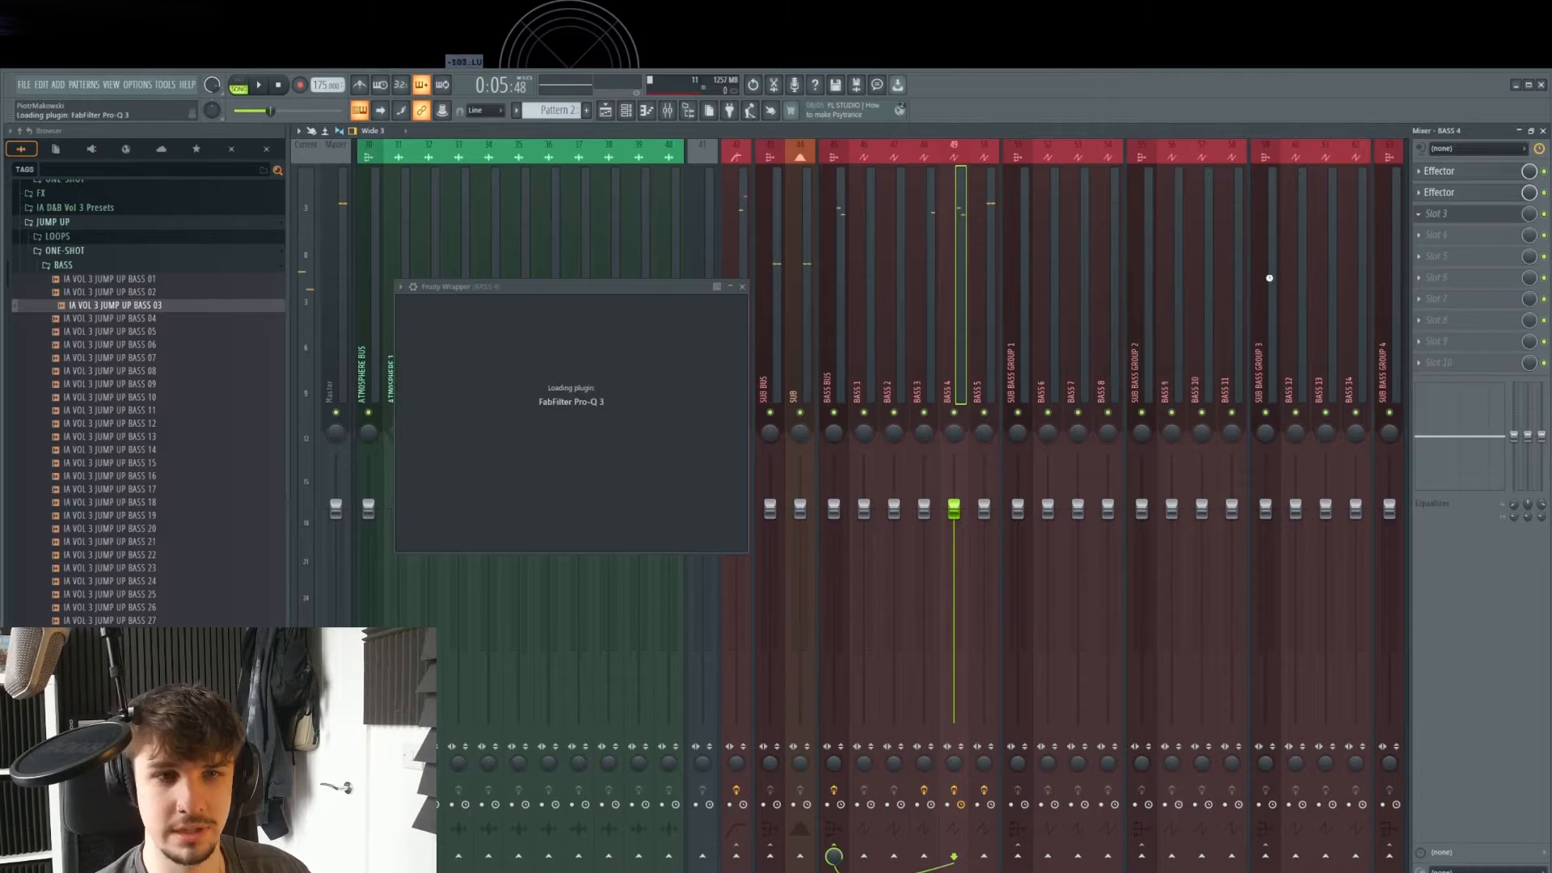
key("space")
left_click(449, 441)
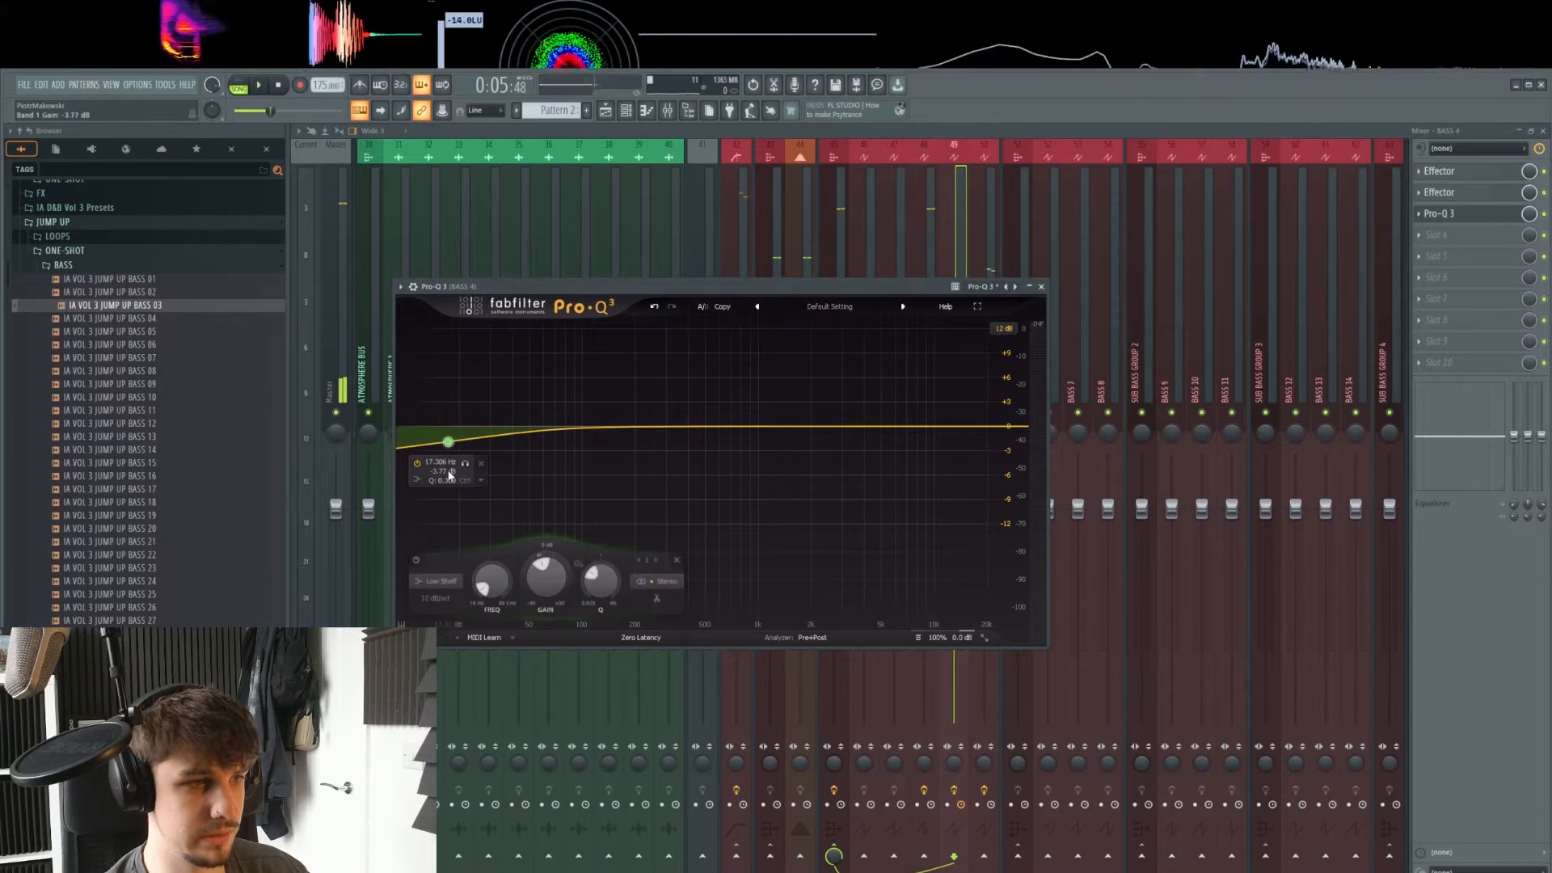
left_click(443, 494)
key("space")
- Boost BASS 4 by about 5.6 dB near 1.7 kHz with a narrow bell and raise the low-mid band
left_click_drag(447, 506, 801, 392)
scroll(802, 391, "up", 4)
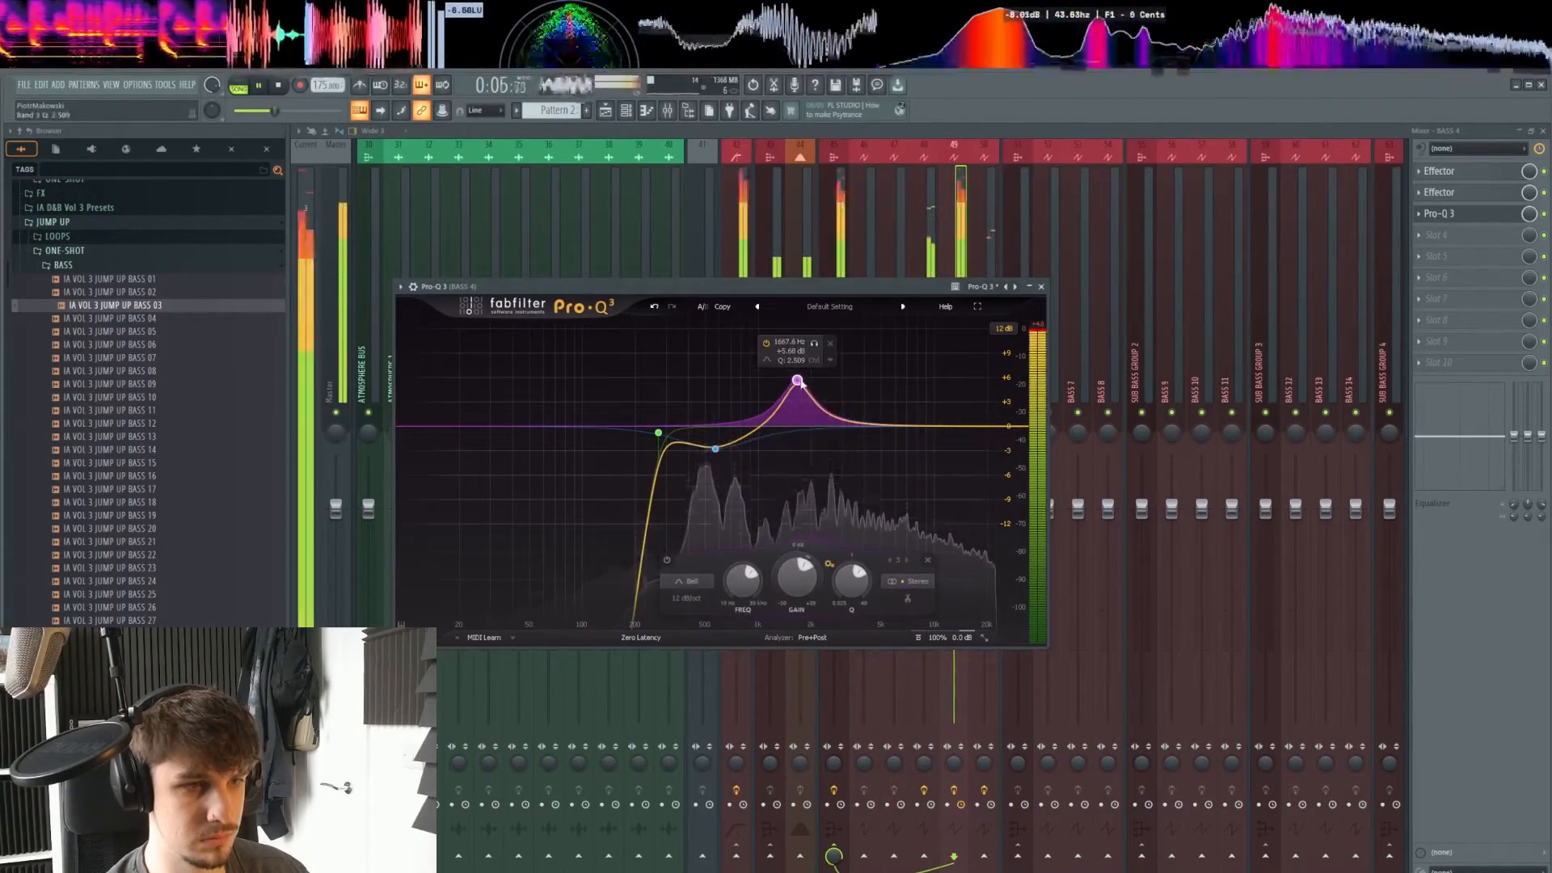
left_click_drag(715, 448, 710, 405)
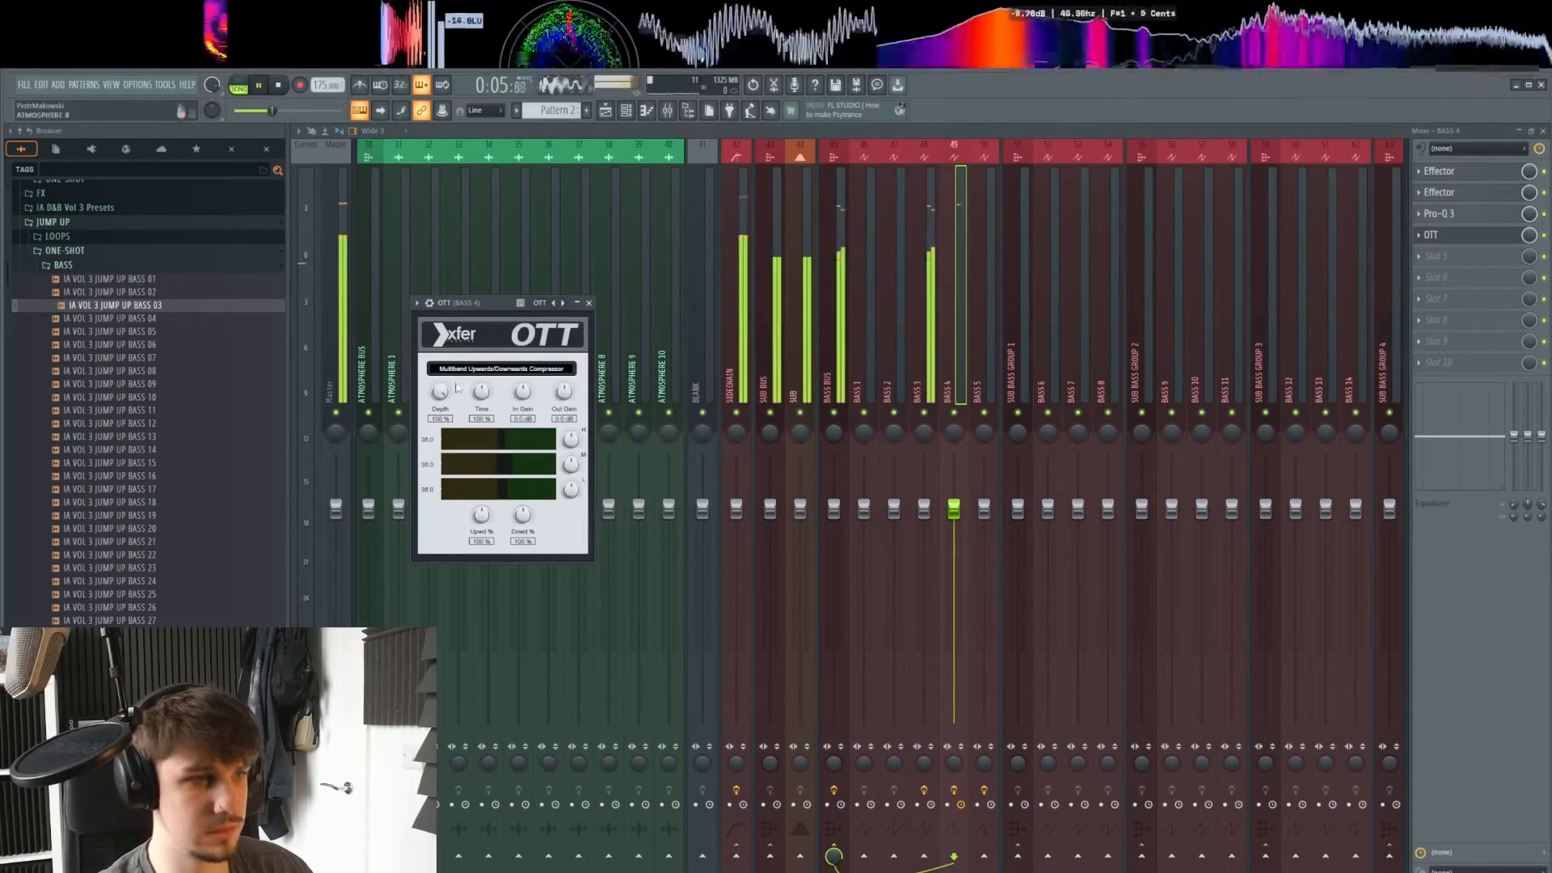
- Adjust OTT's depth in BASS 4's fourth slot, then load Rift into the fifth and set its drive to about 5.9 dB
left_click_drag(457, 388, 454, 407)
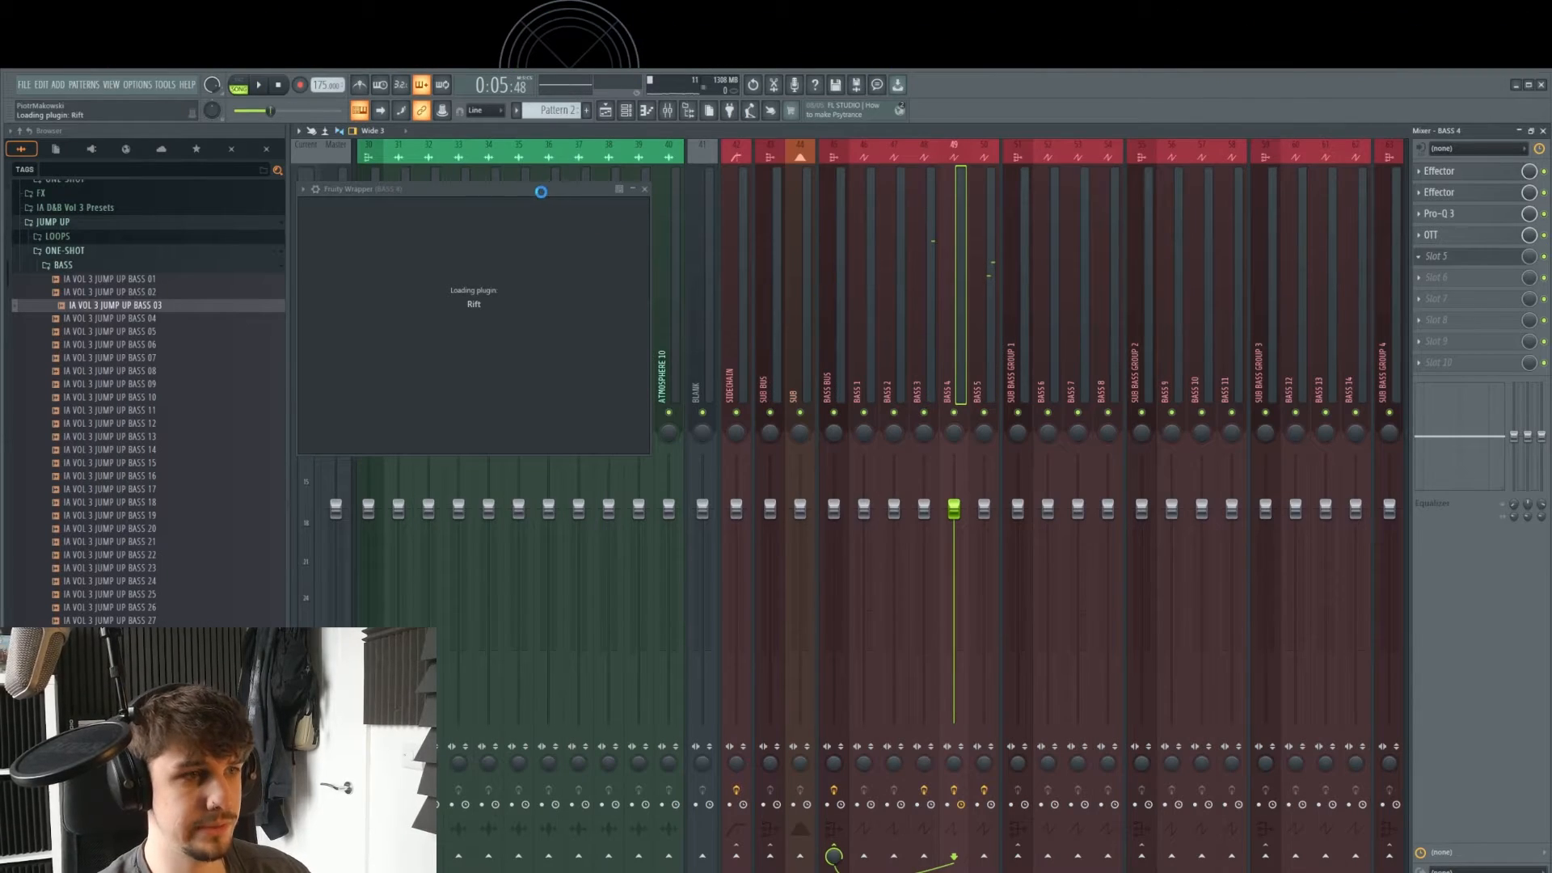
key("space")
left_click_drag(799, 289, 802, 280)
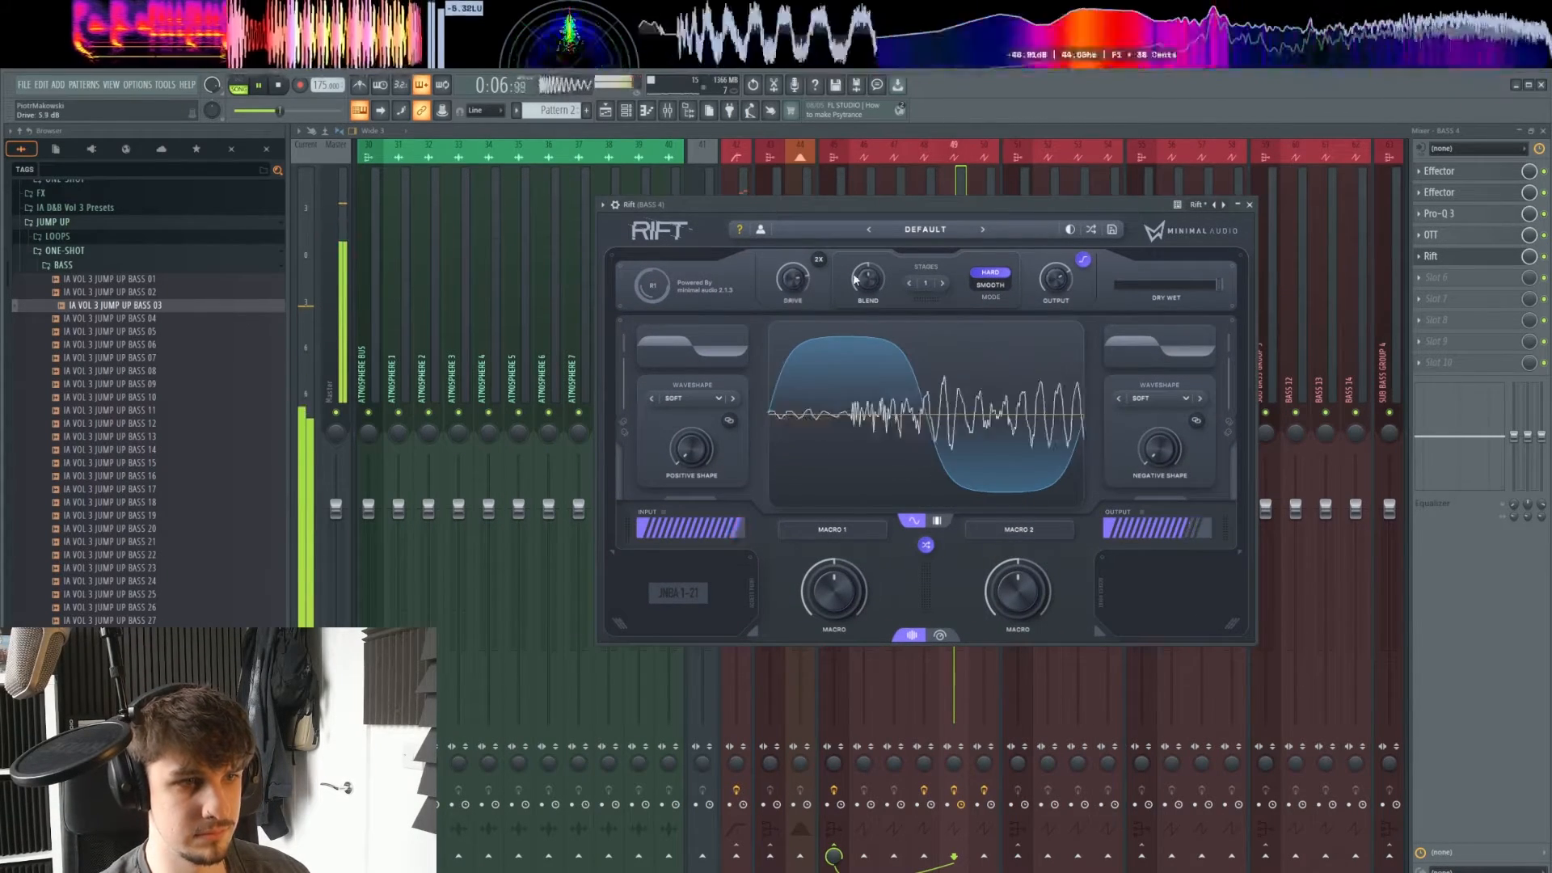
key("space")
left_click(1250, 204)
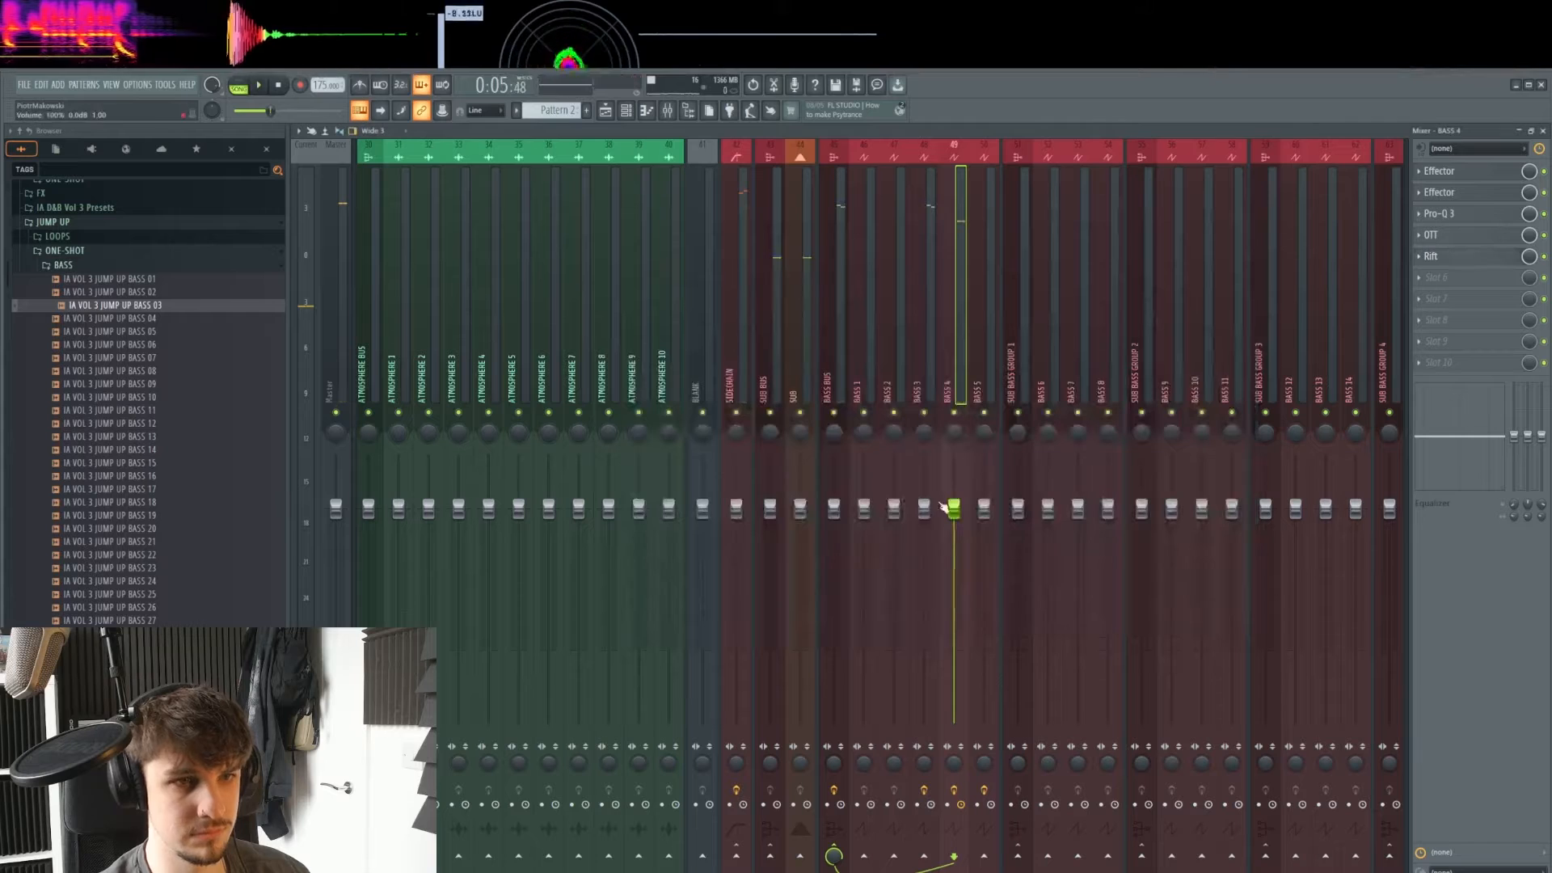
- Move one Effector after Rift in the BASS 4 chain and lower the track's fader to about -2 dB
left_click(1478, 197)
left_click(1478, 196)
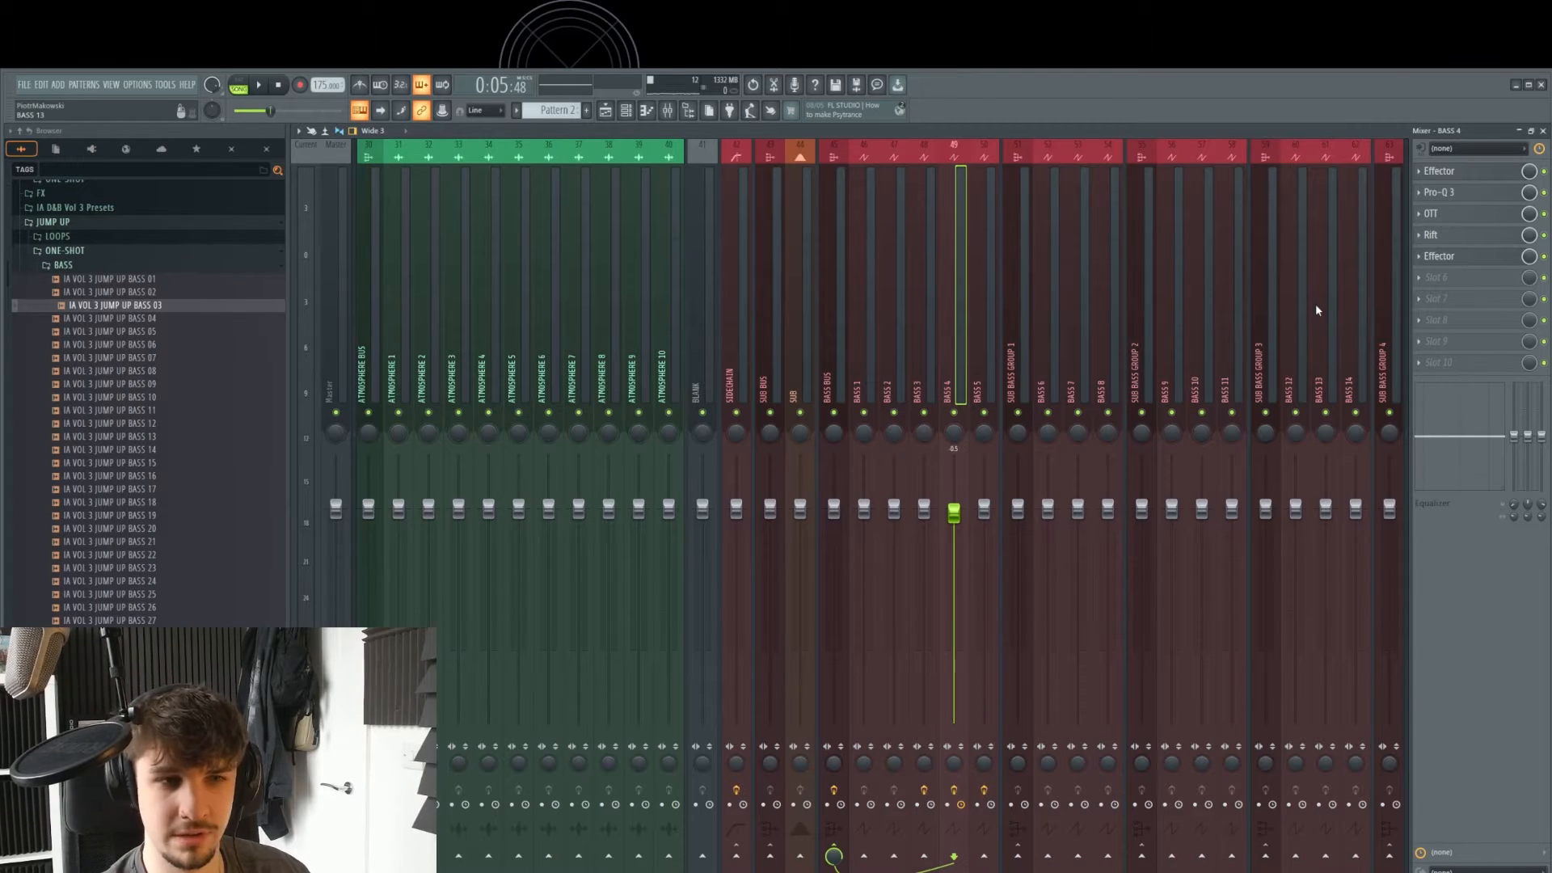
key("space")
left_click_drag(954, 511, 954, 528)
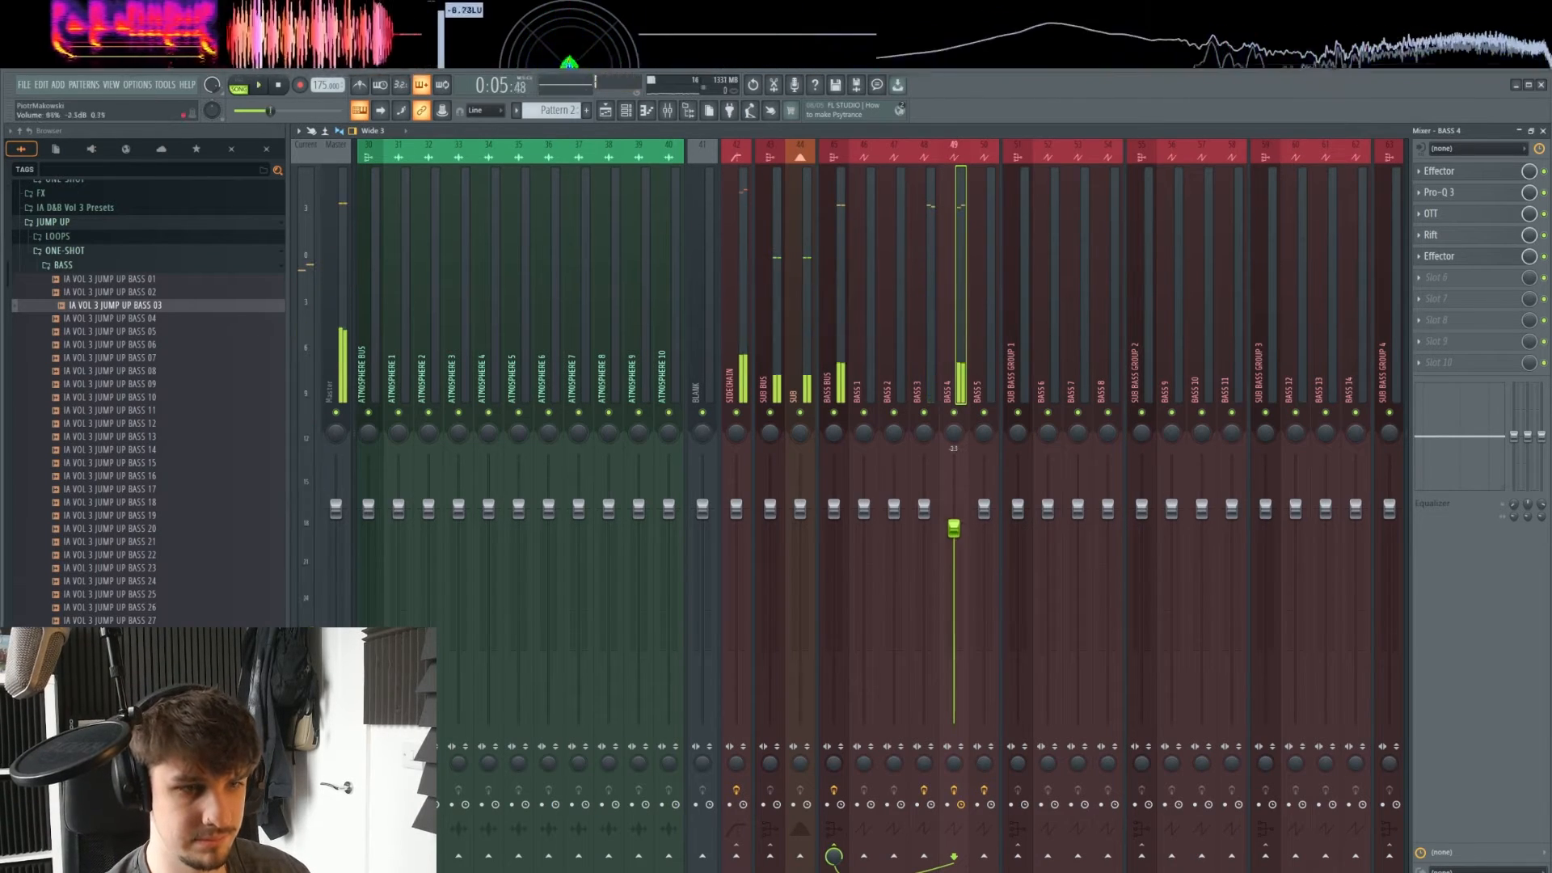
- Place IA VOL 3 JUMP UP BASS 36 on BASS 6 under bar 8's first BASS 5 hit and trim it to that hit's length
left_click_drag(113, 580, 939, 625)
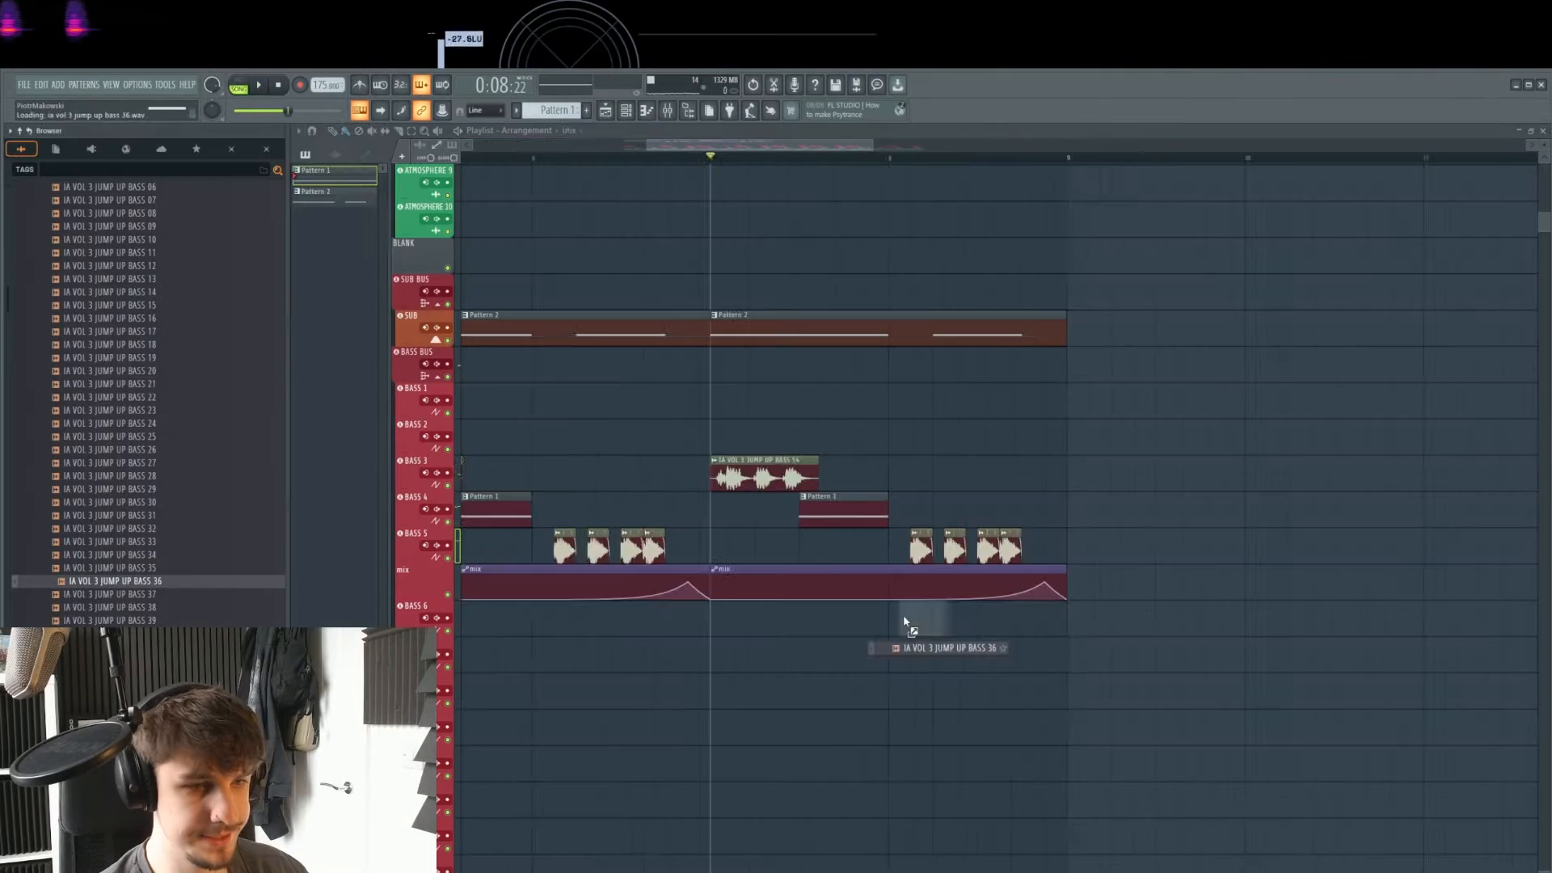
scroll(912, 623, "up", 3)
scroll(937, 626, "up", 3)
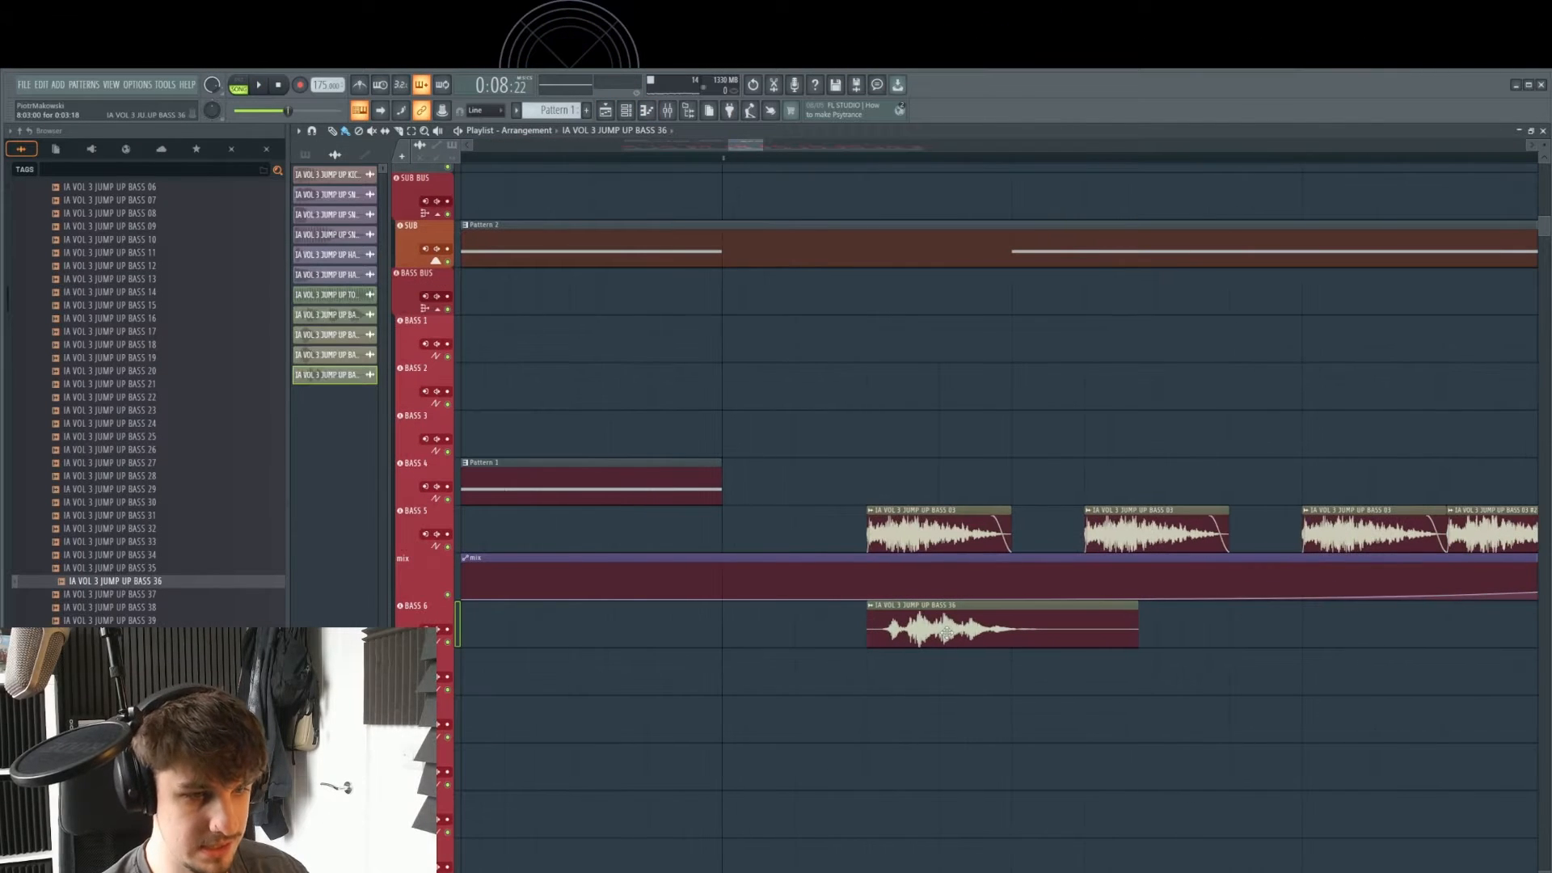
right_click(1034, 631)
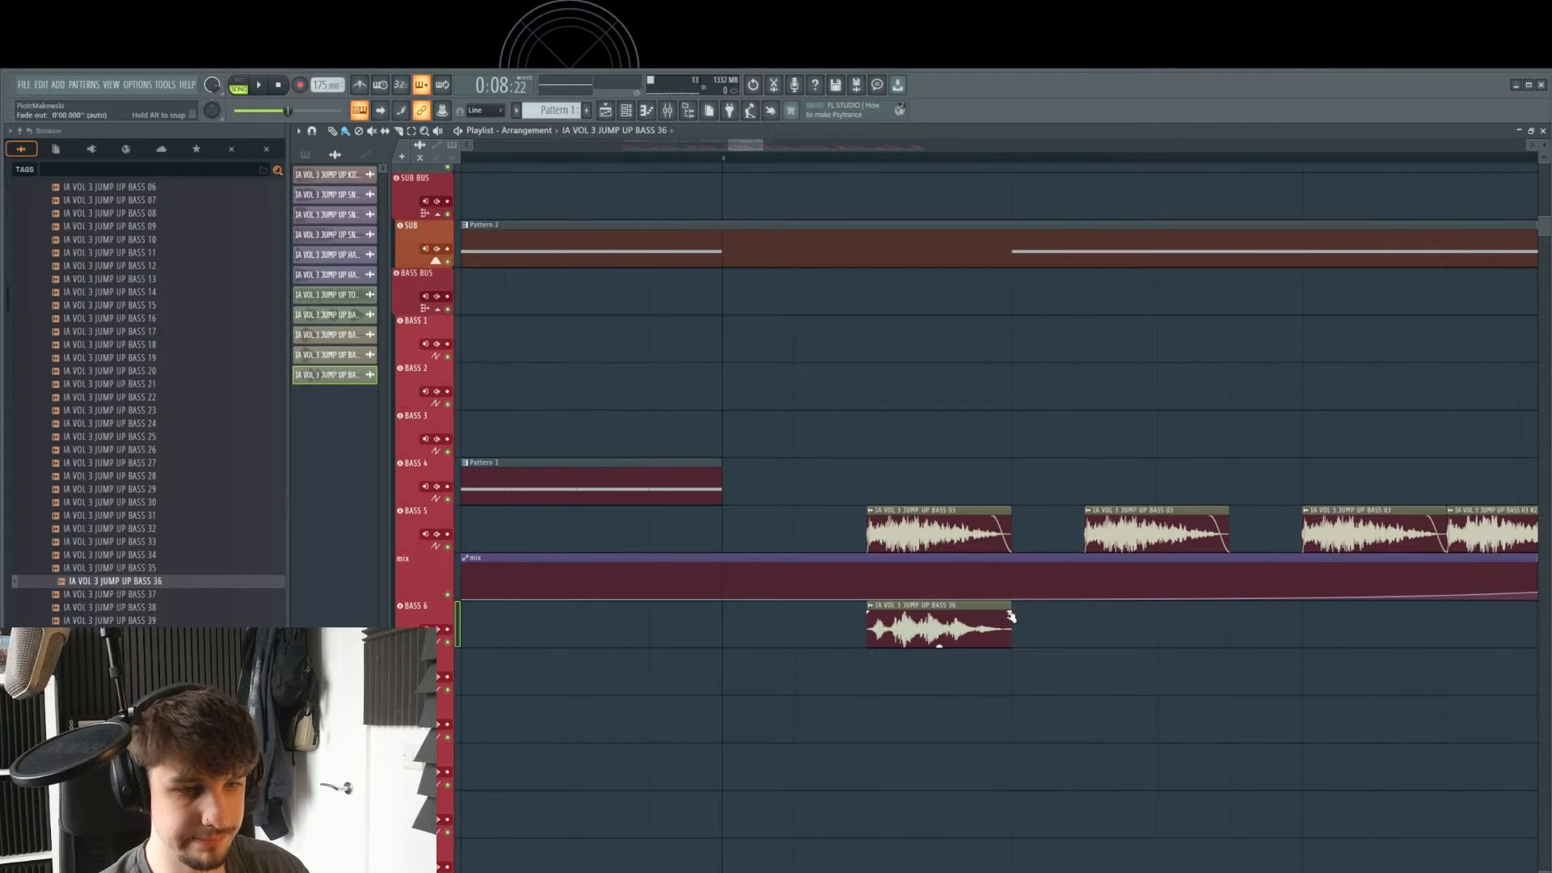
- Repeat a shortened BASS 36 clip eight times along BASS 6 and mute the four BASS 5 hits above it
scroll(924, 635, "down", 3)
left_click_drag(934, 636, 1001, 642)
key("space")
key("space")
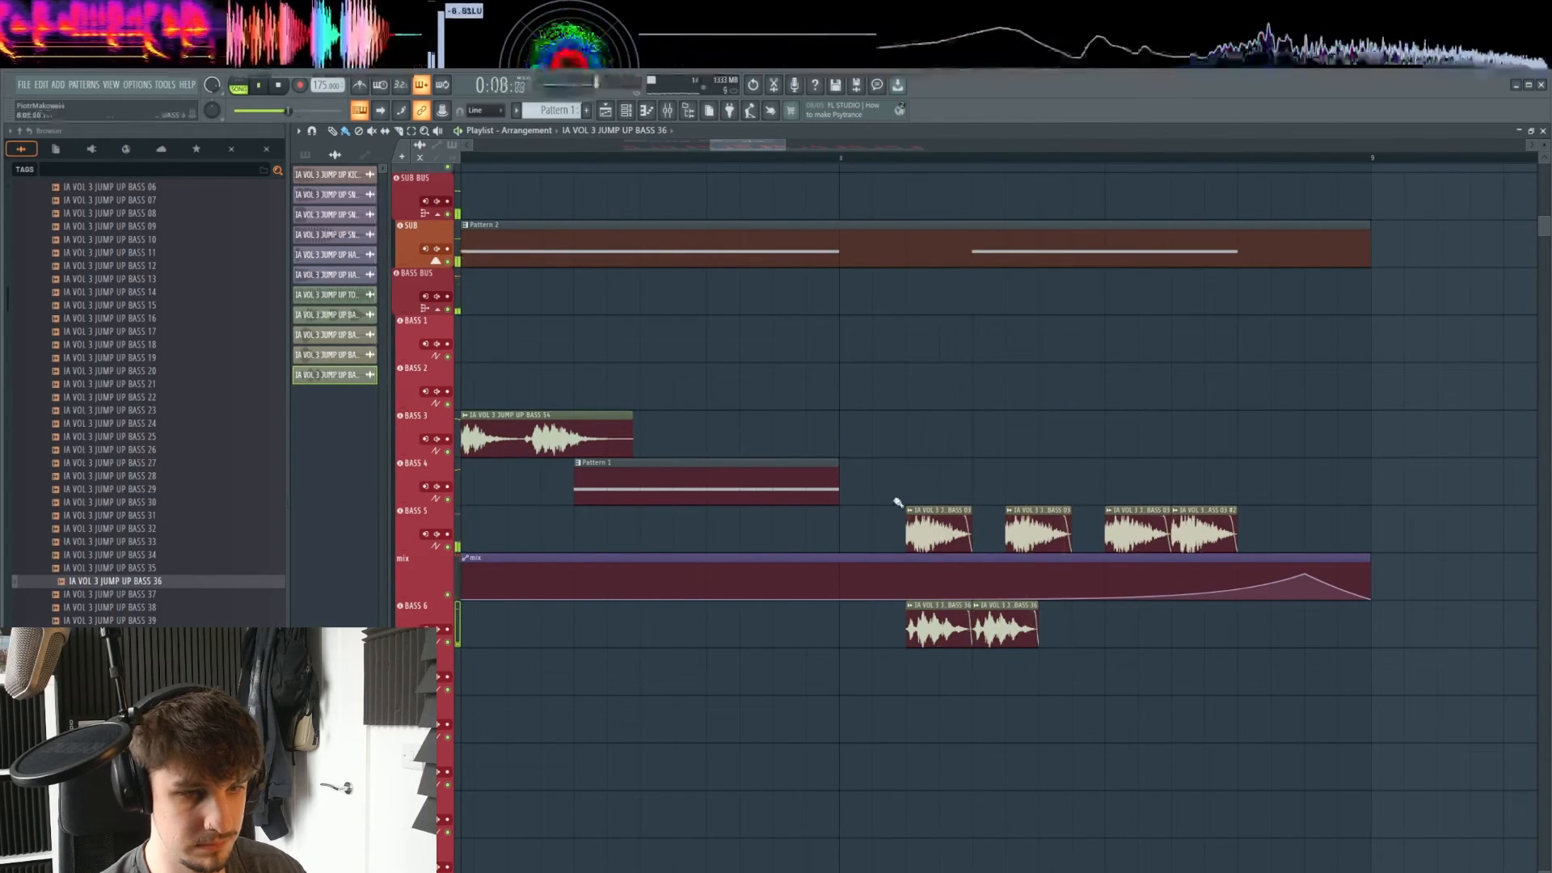
left_click_drag(896, 511, 1332, 524)
key("space")
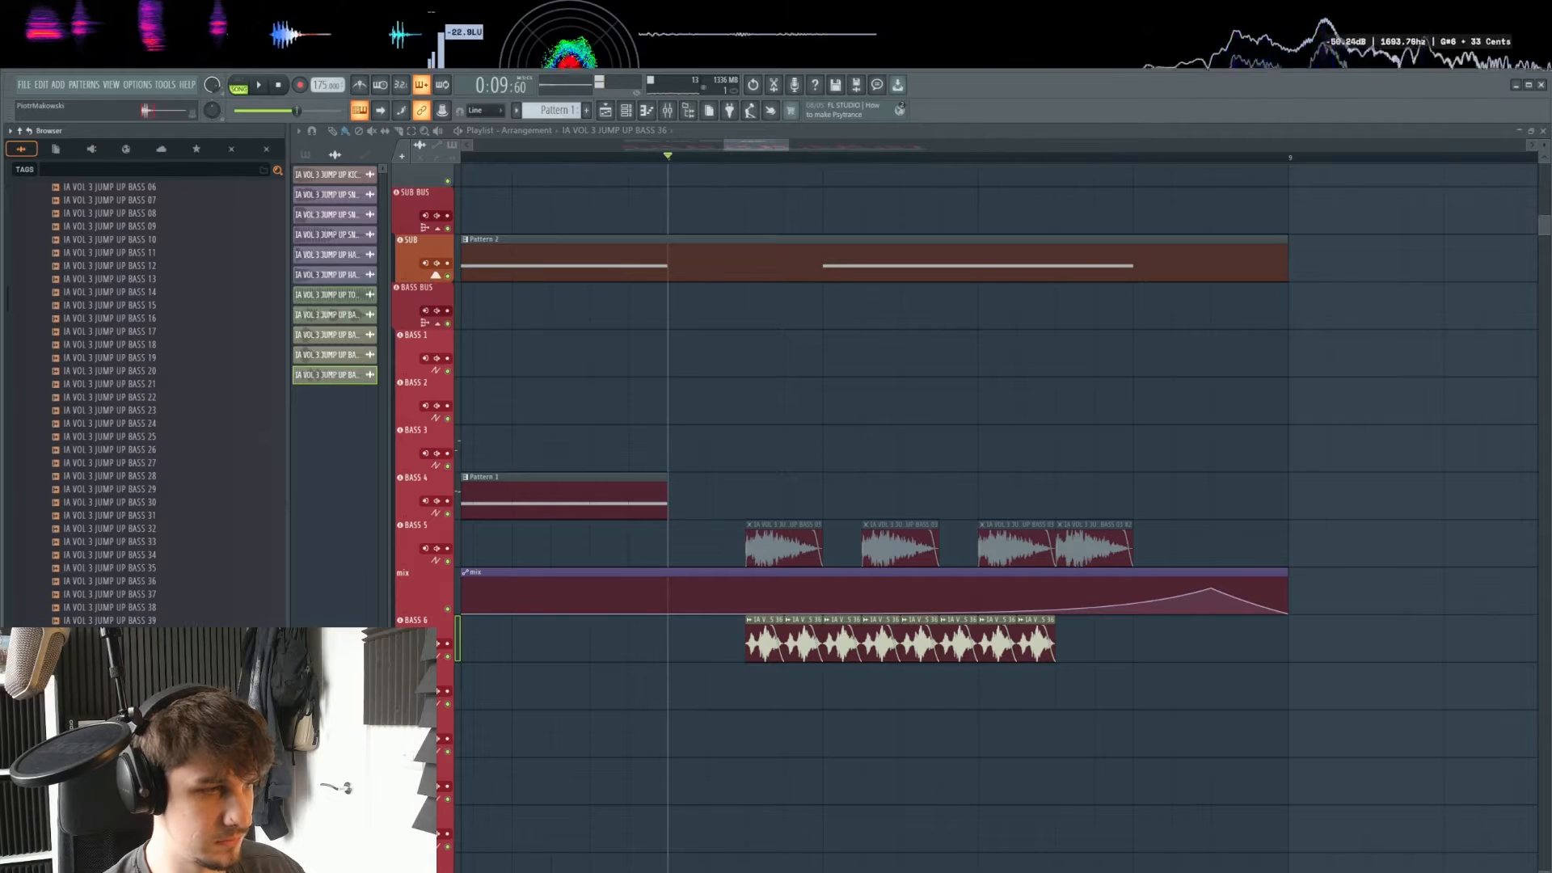
- Replace the sample in the BASS 6 clips with IA VOL 3 JUMP UP BASS 43 and audition them
left_click_drag(110, 673, 764, 651)
key("space")
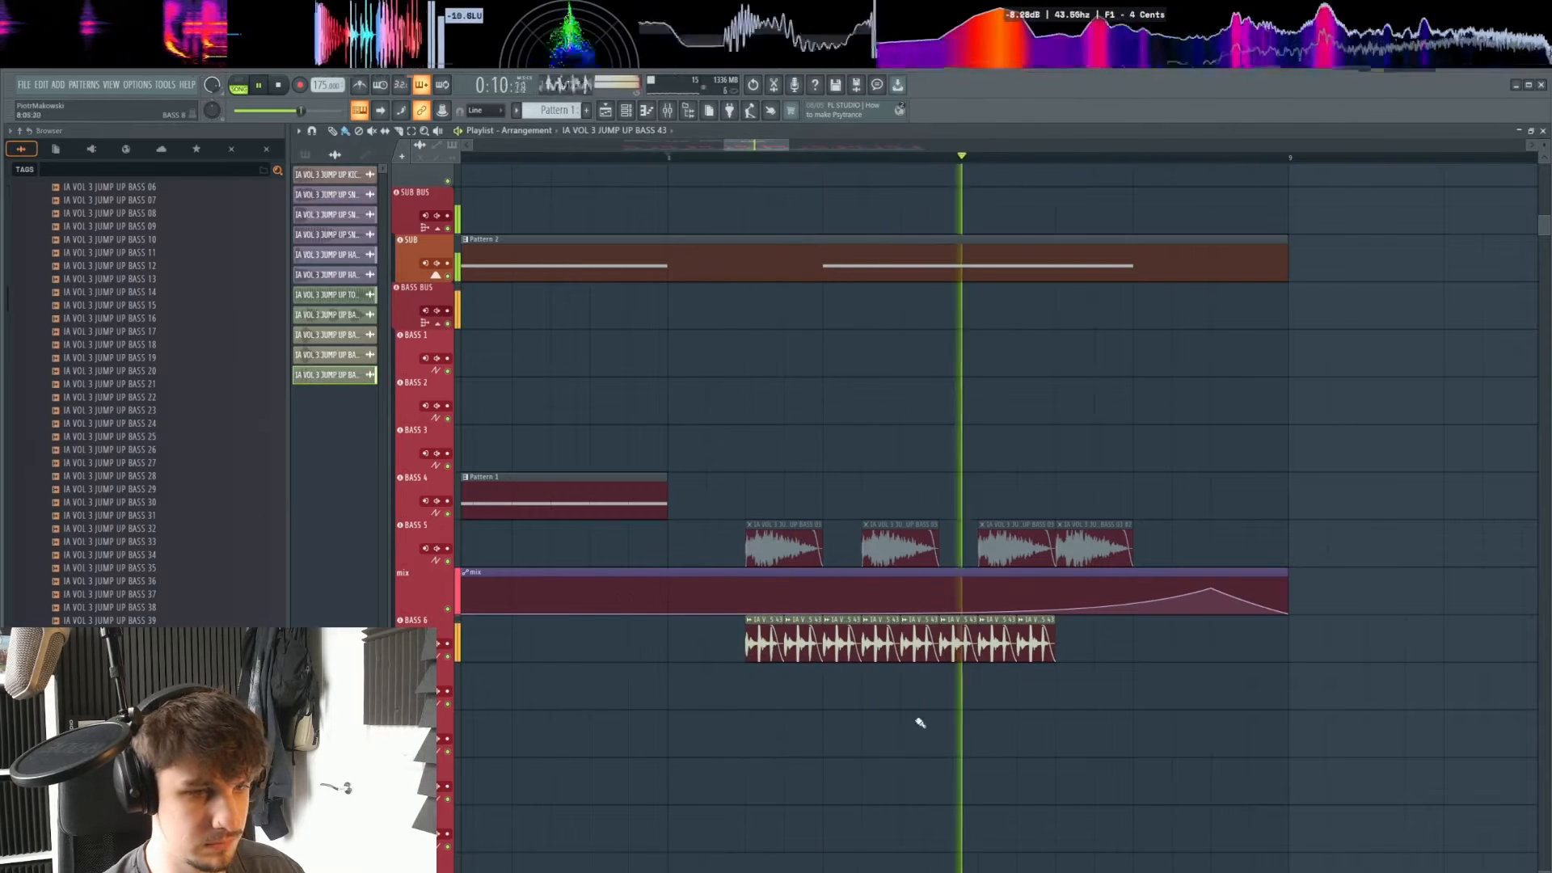
key("space")
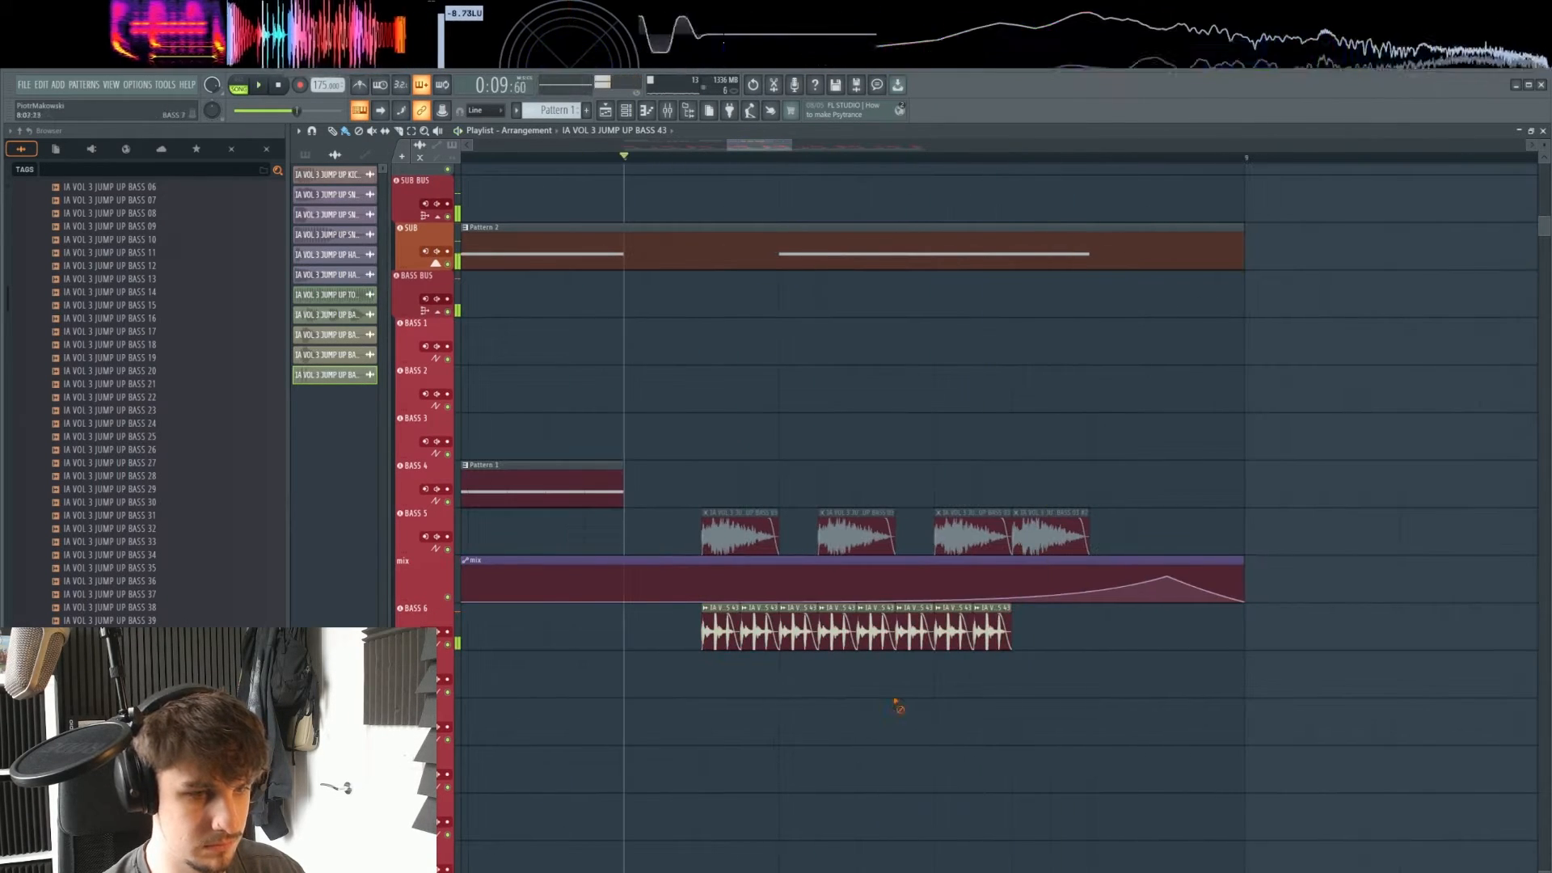
key("space")
- Shift the eight BASS 6 clips to start with the second sub note in bar 8 and audition the timing
left_click_drag(1074, 635, 810, 630)
key("space")
key("space")
left_click_drag(1025, 676, 944, 685)
left_click(1008, 675, "ctrl")
key("space")
key("space")
scroll(1008, 671, "down", 3)
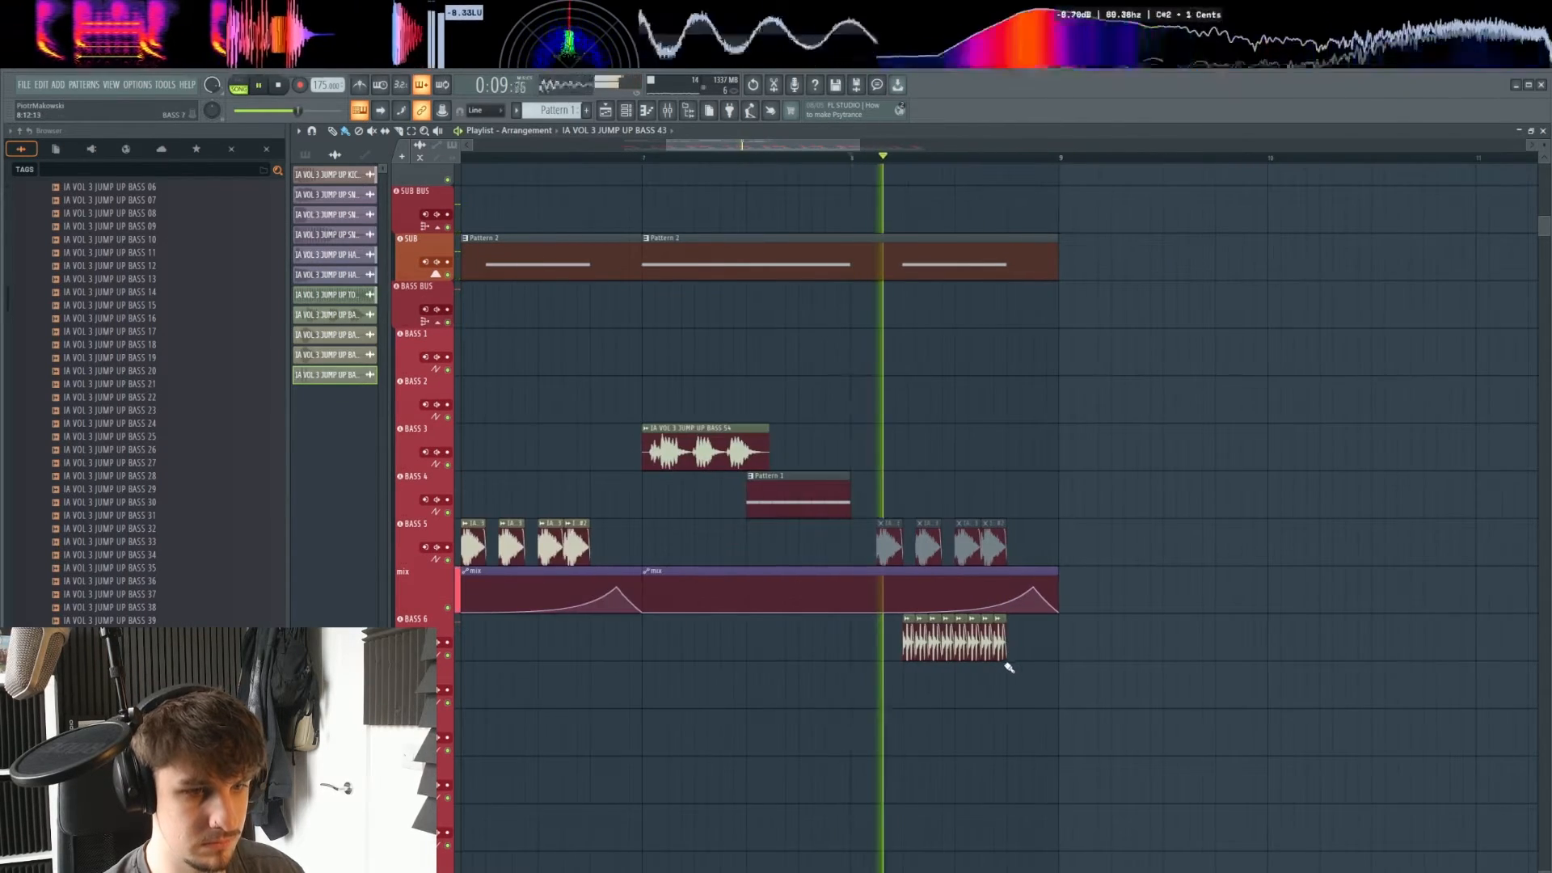
scroll(1007, 659, "up", 1)
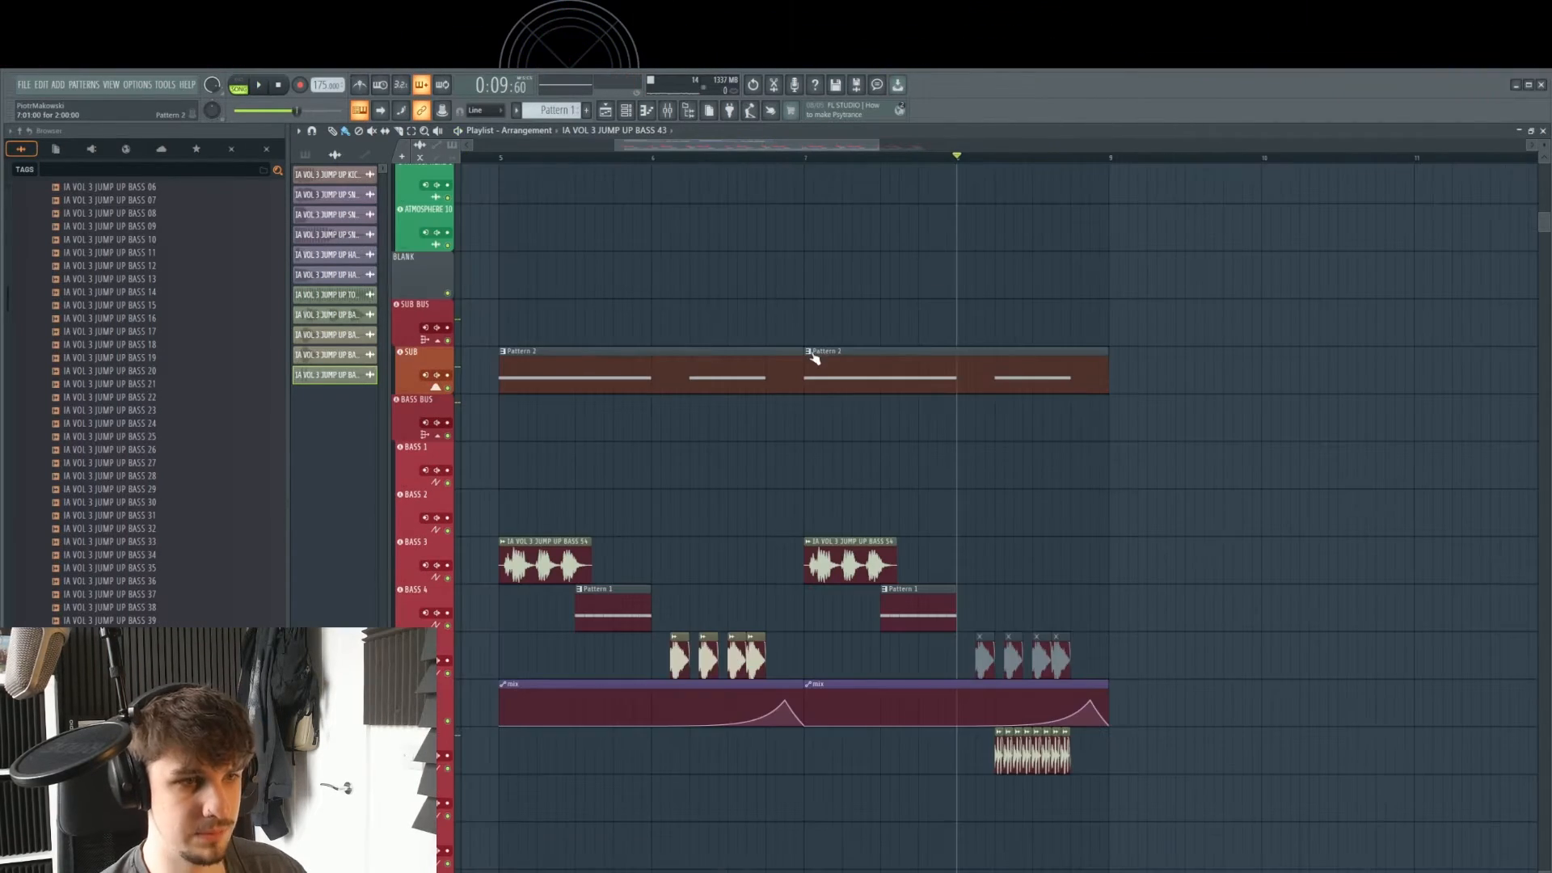
- Make the Pattern 2 sub clip at bar 7 unique and lengthen its second note to half a bar
left_click(811, 354)
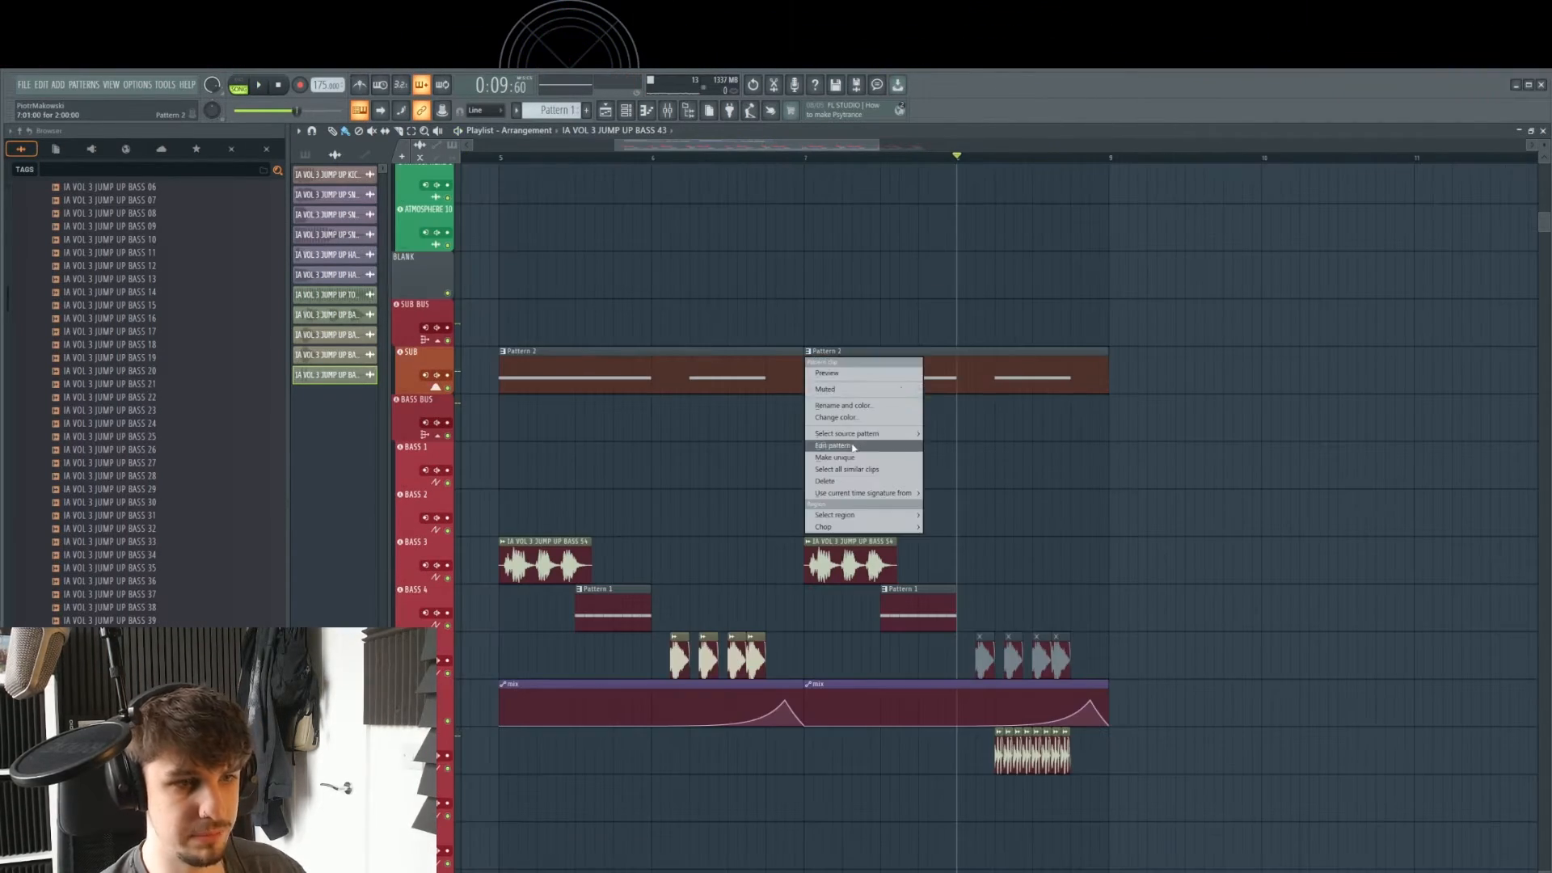
left_click(862, 457)
double_click(1067, 367)
left_click_drag(618, 518, 776, 537)
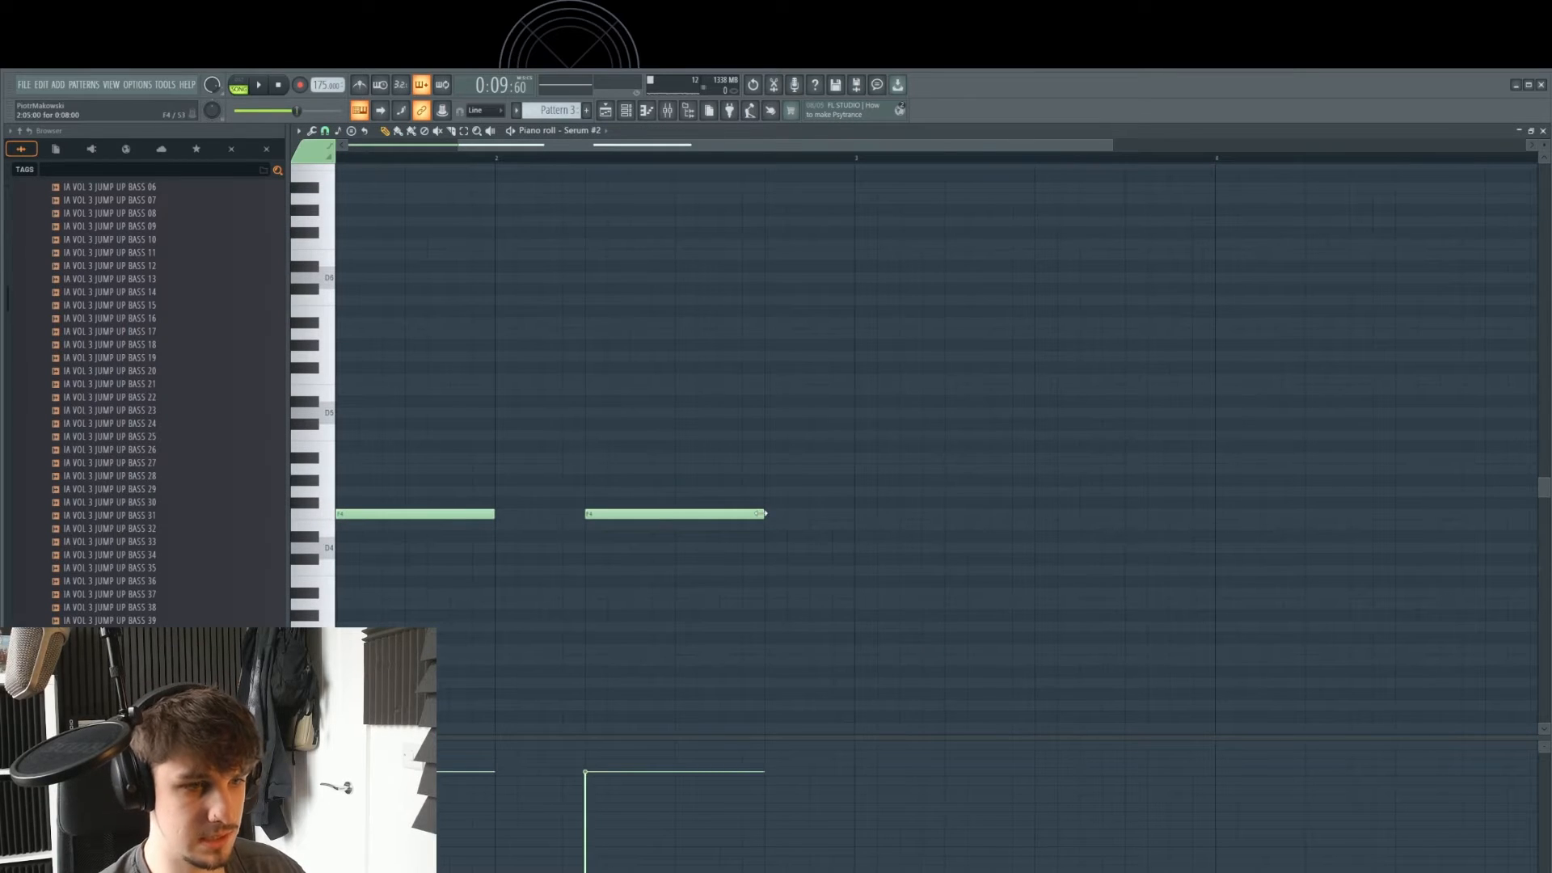
left_click(606, 110)
- Add two more BASS 43 clips at the end of the BASS 6 run to fill the longer sub note, then audition it
key("space")
left_click(1074, 752)
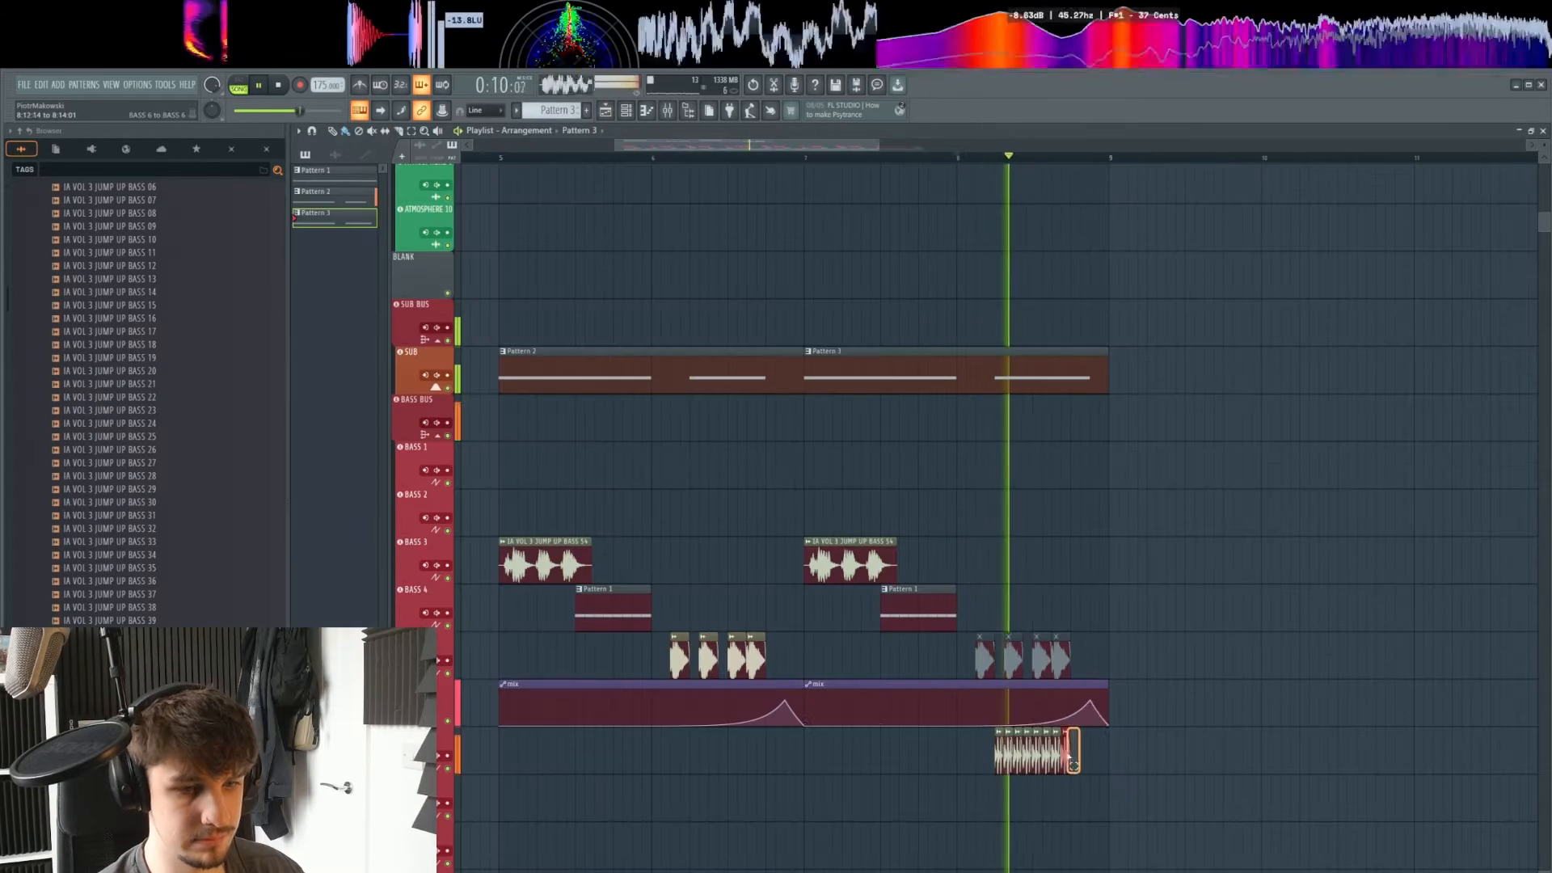
left_click(1083, 751)
key("space")
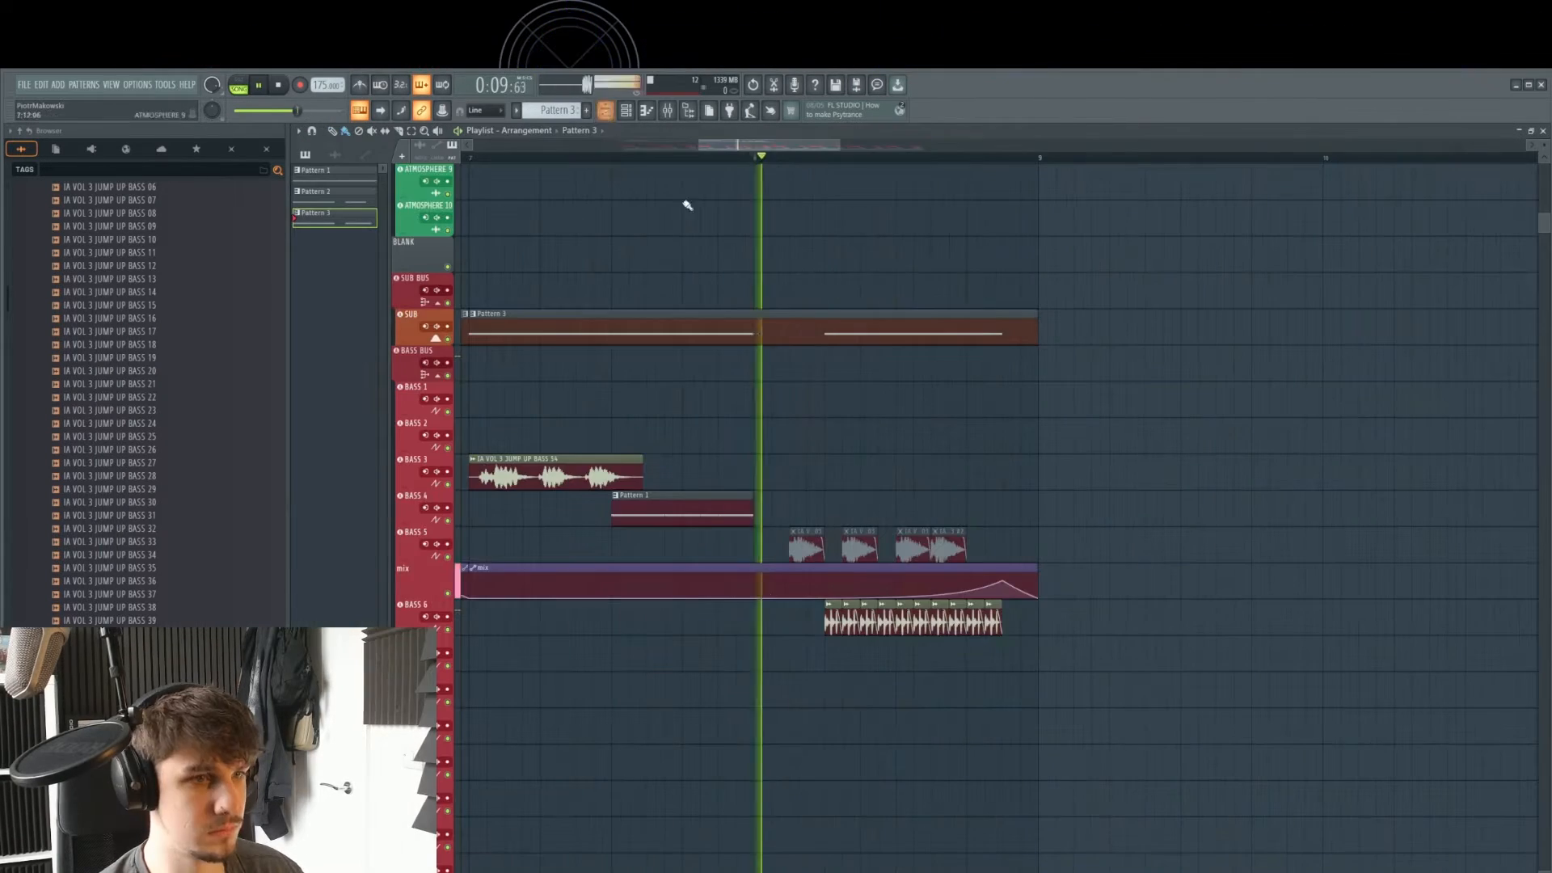
scroll(1029, 501, "down", 1)
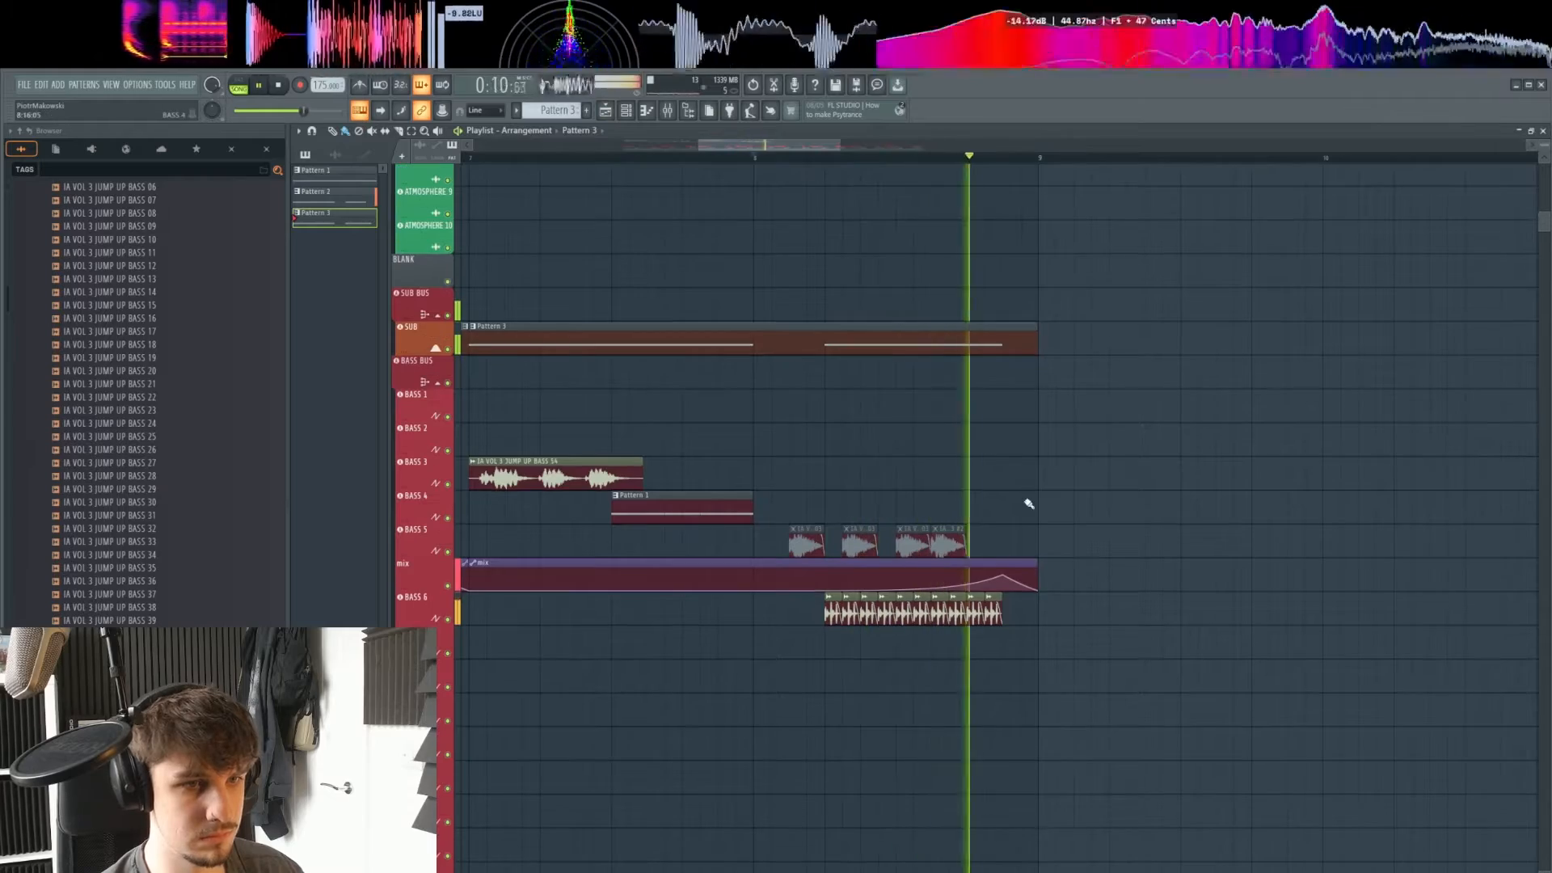
- Duplicate the four-bar drop starting at bar 5 to bar 9 and play back the repeated arrangement
scroll(1029, 503, "down", 3)
scroll(1030, 499, "down", 3)
key("space")
left_click_drag(1156, 301, 658, 559)
left_click_drag(714, 405, 1096, 404)
left_click(1079, 358, "ctrl")
key("space")
scroll(1079, 358, "down", 2)
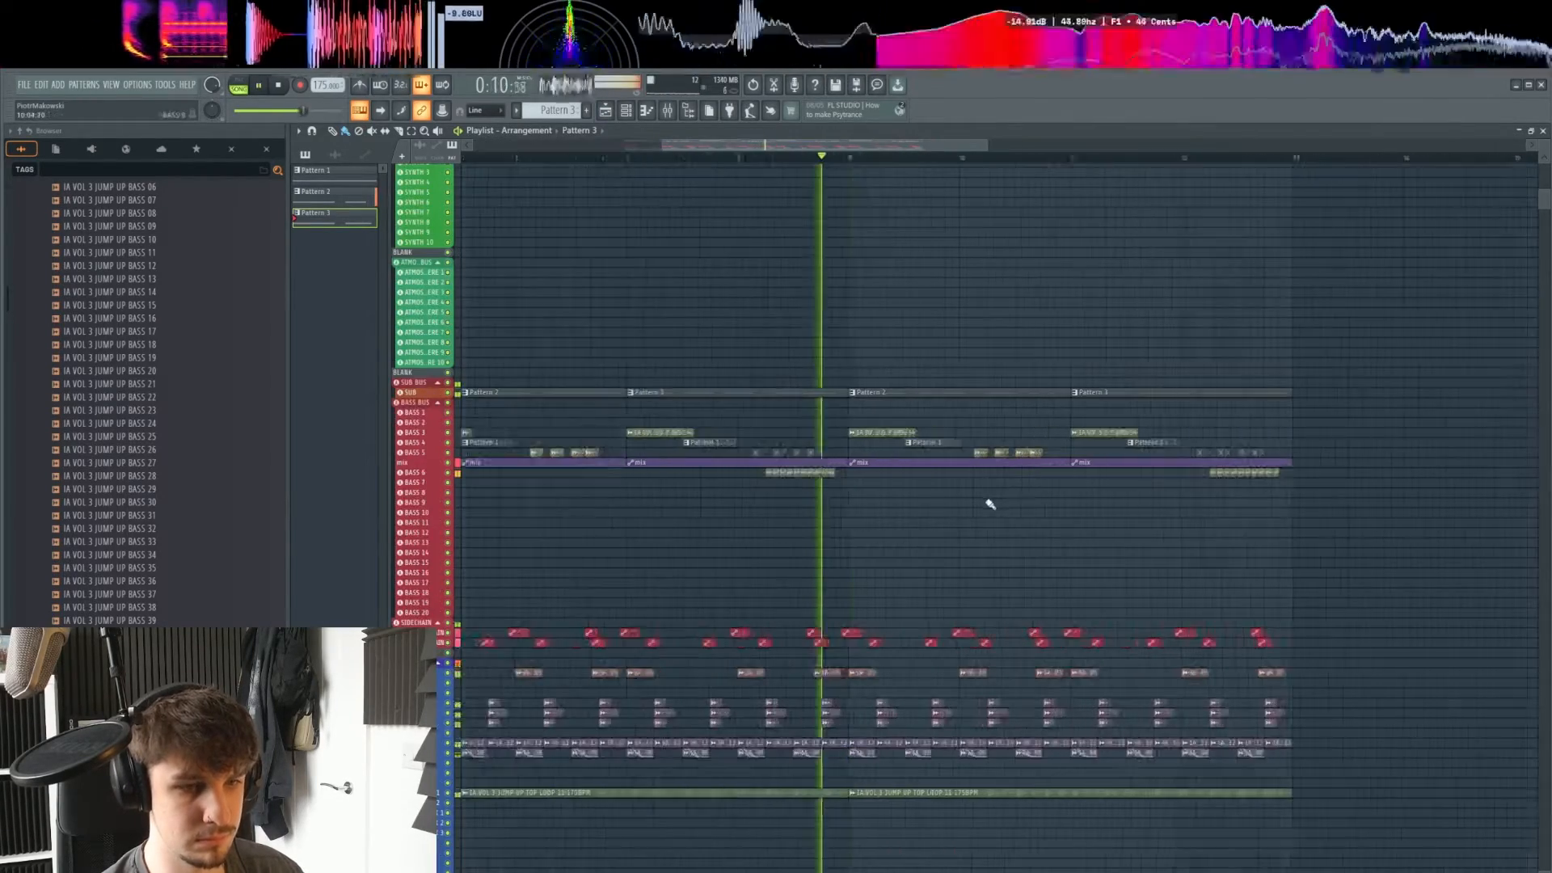
scroll(986, 506, "up", 3)
scroll(961, 563, "down", 2)
scroll(928, 606, "up", 4)
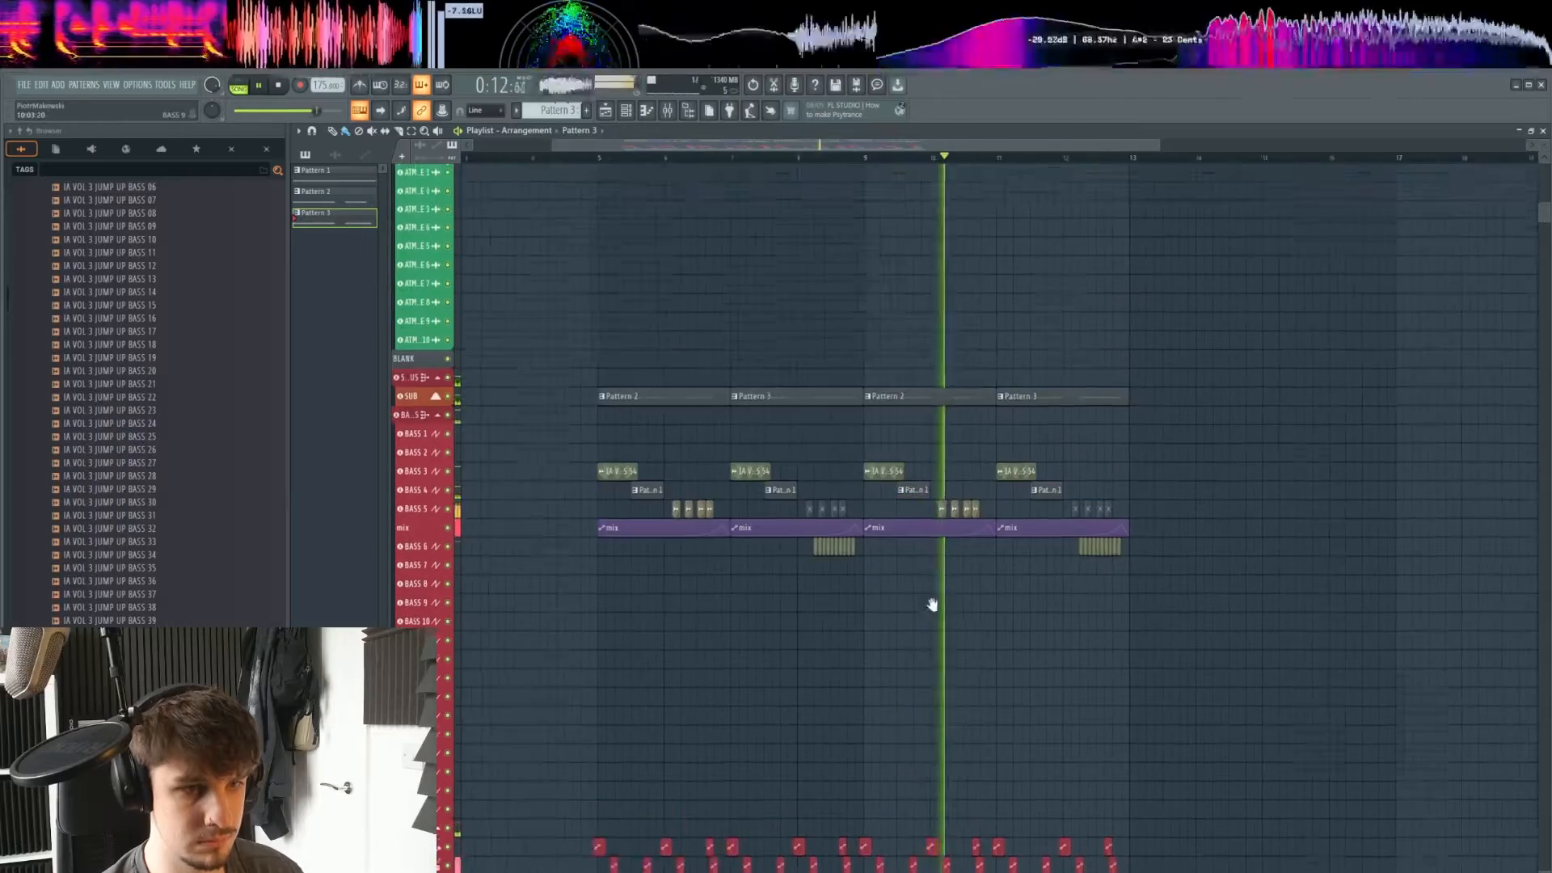
scroll(1032, 619, "down", 3)
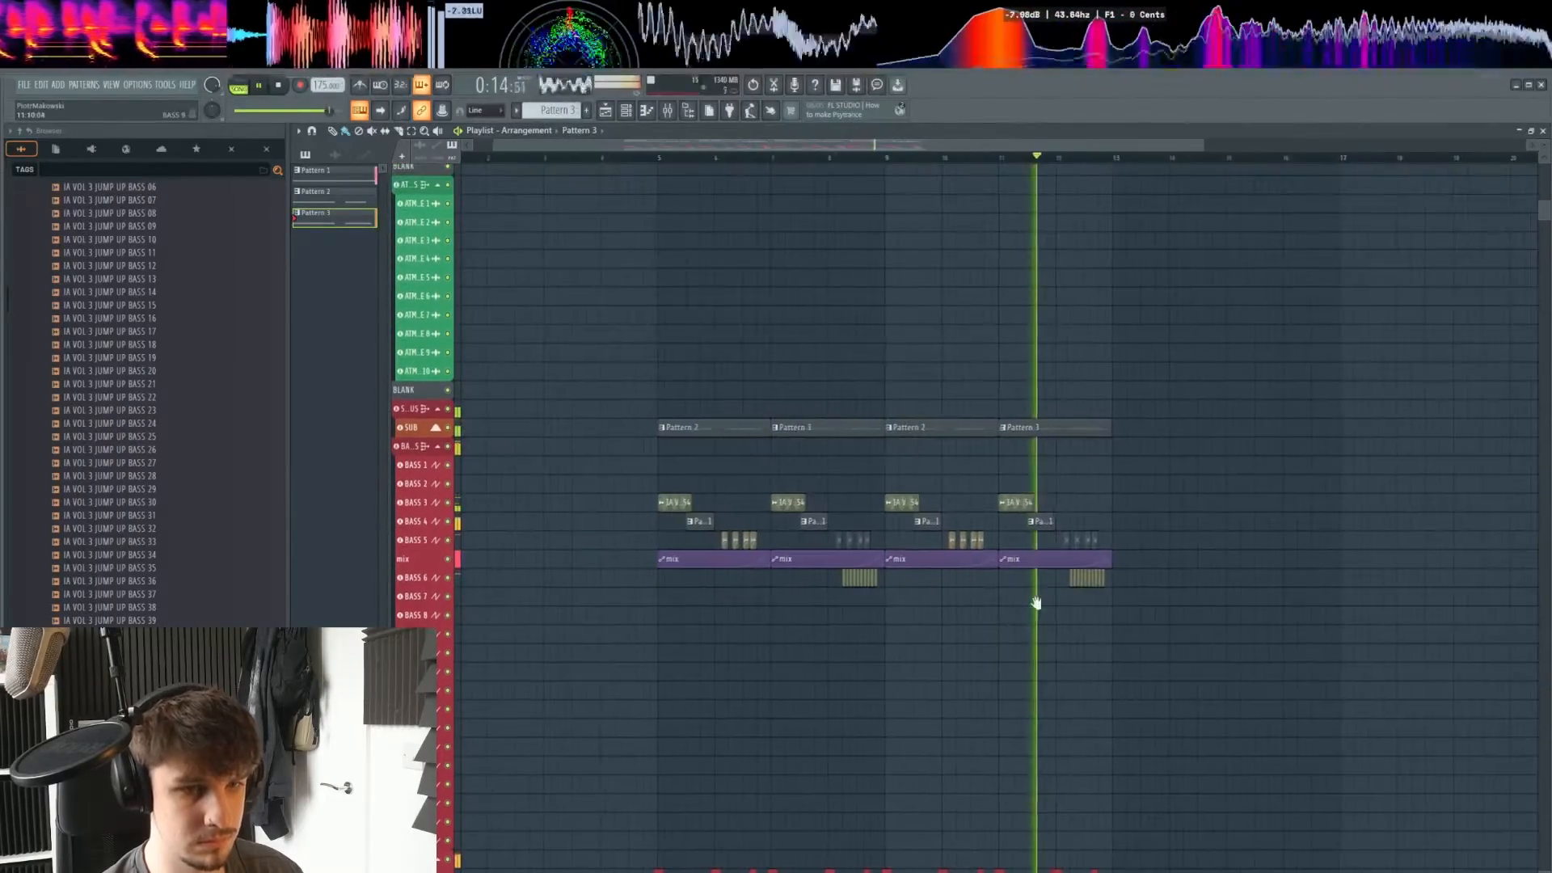
- Place three crossfaded BASS 38 clips on track BASS 8 at bar 9 and mute the BASS 54 clip there
scroll(1083, 598, "up", 2)
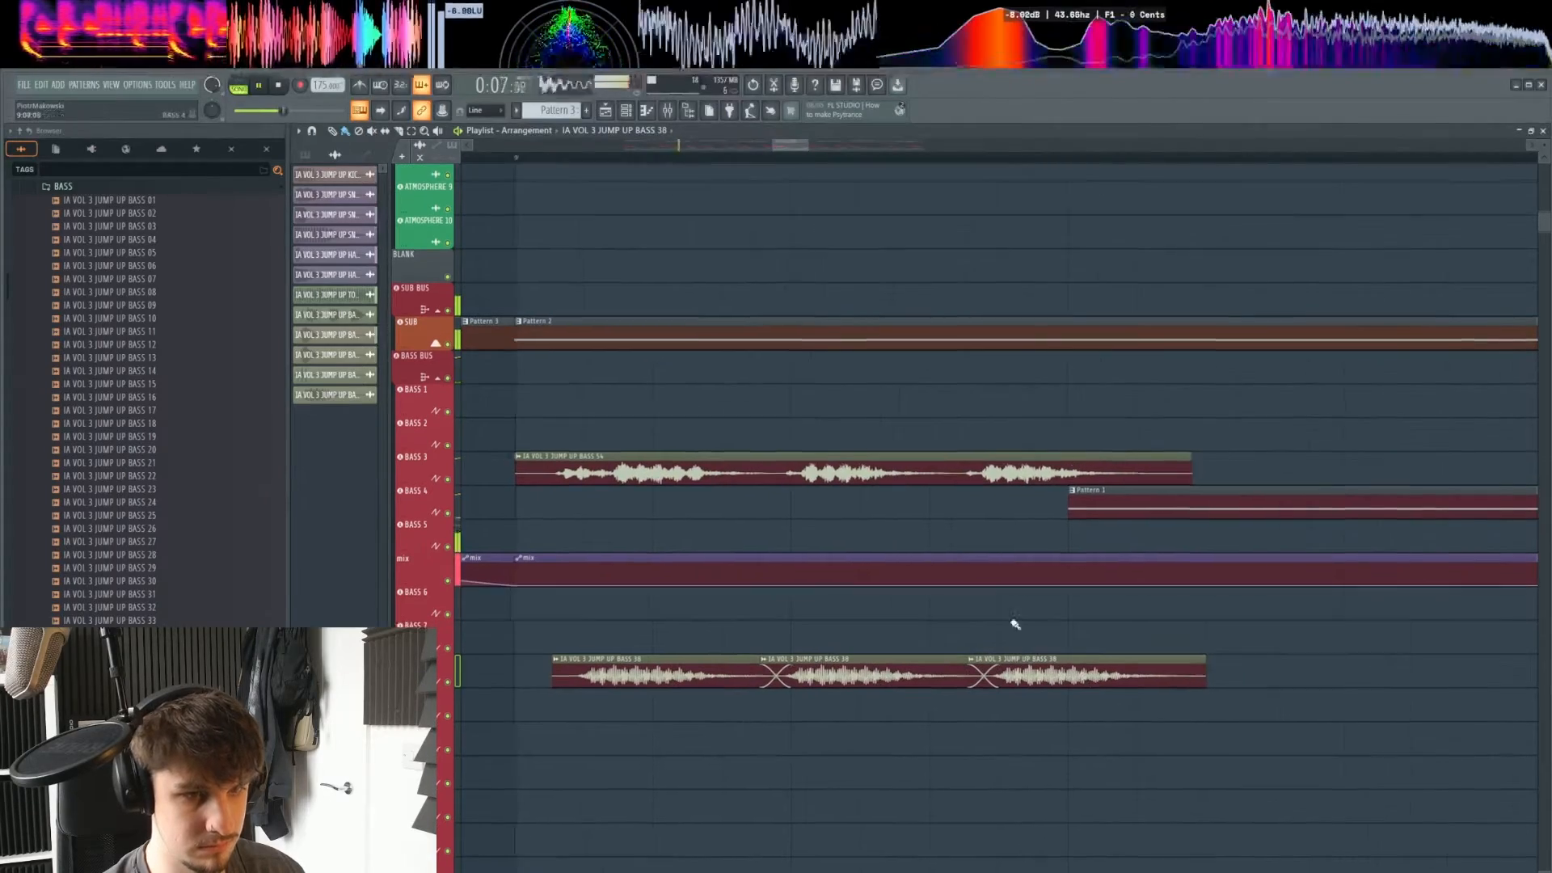
scroll(1014, 579, "down", 2)
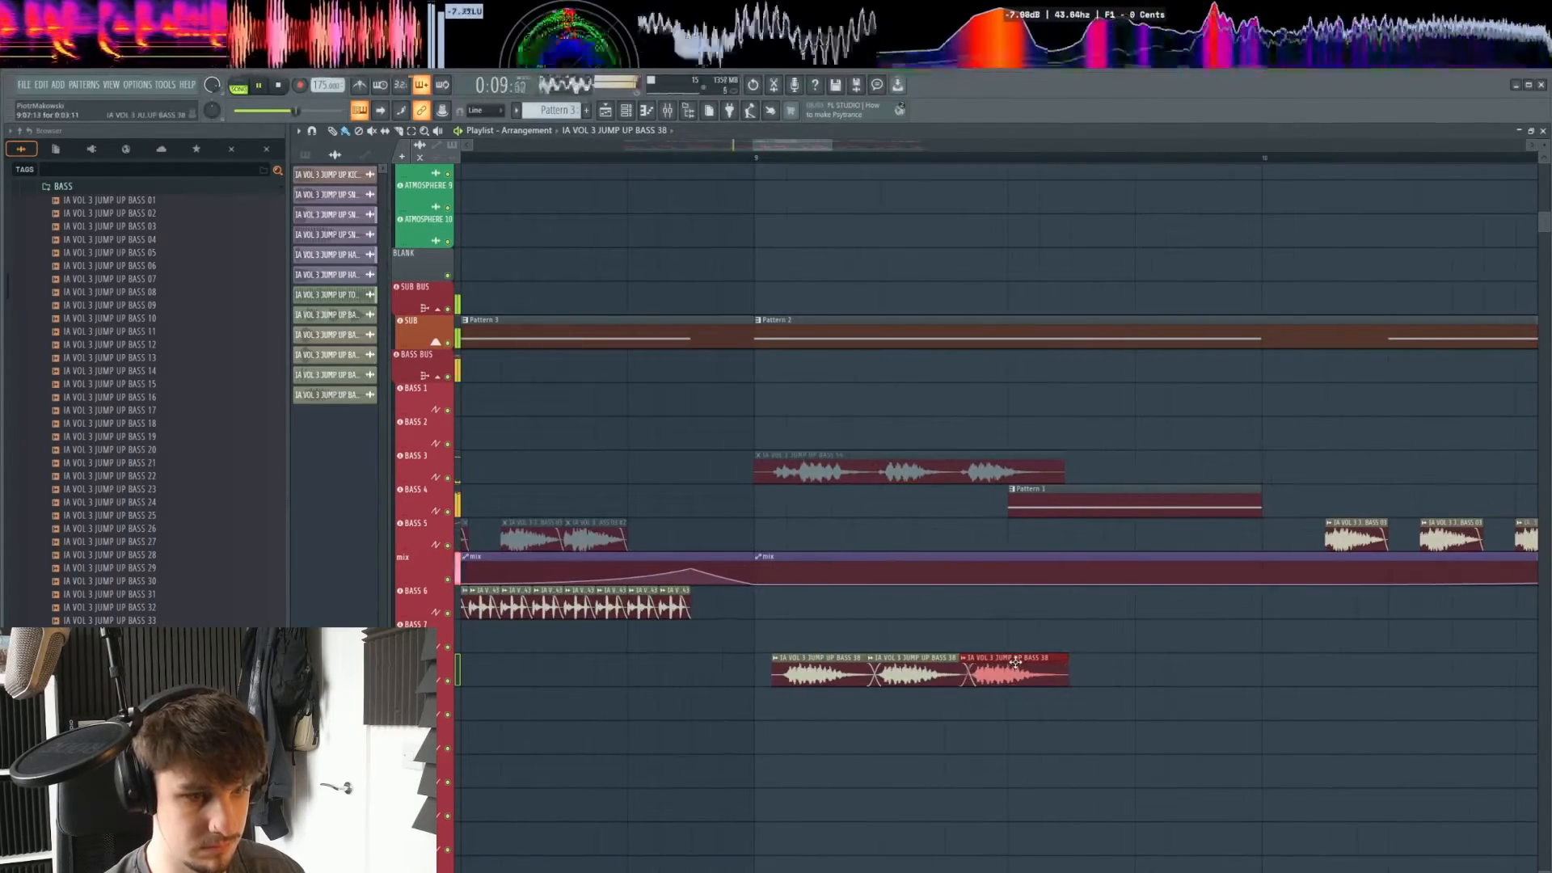
scroll(1007, 640, "up", 2)
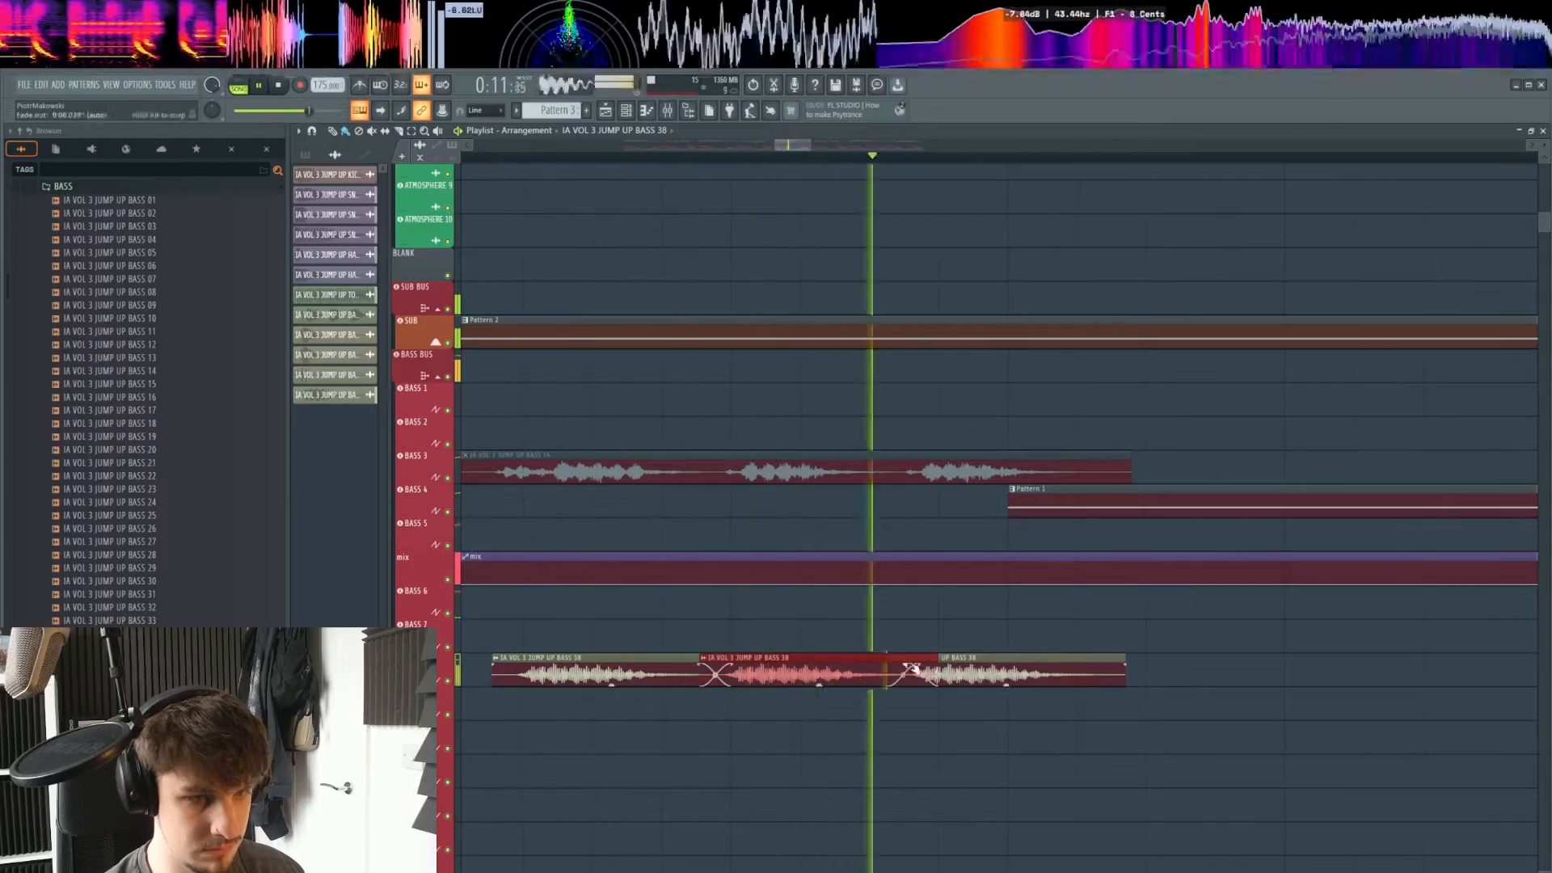
scroll(961, 626, "down", 4)
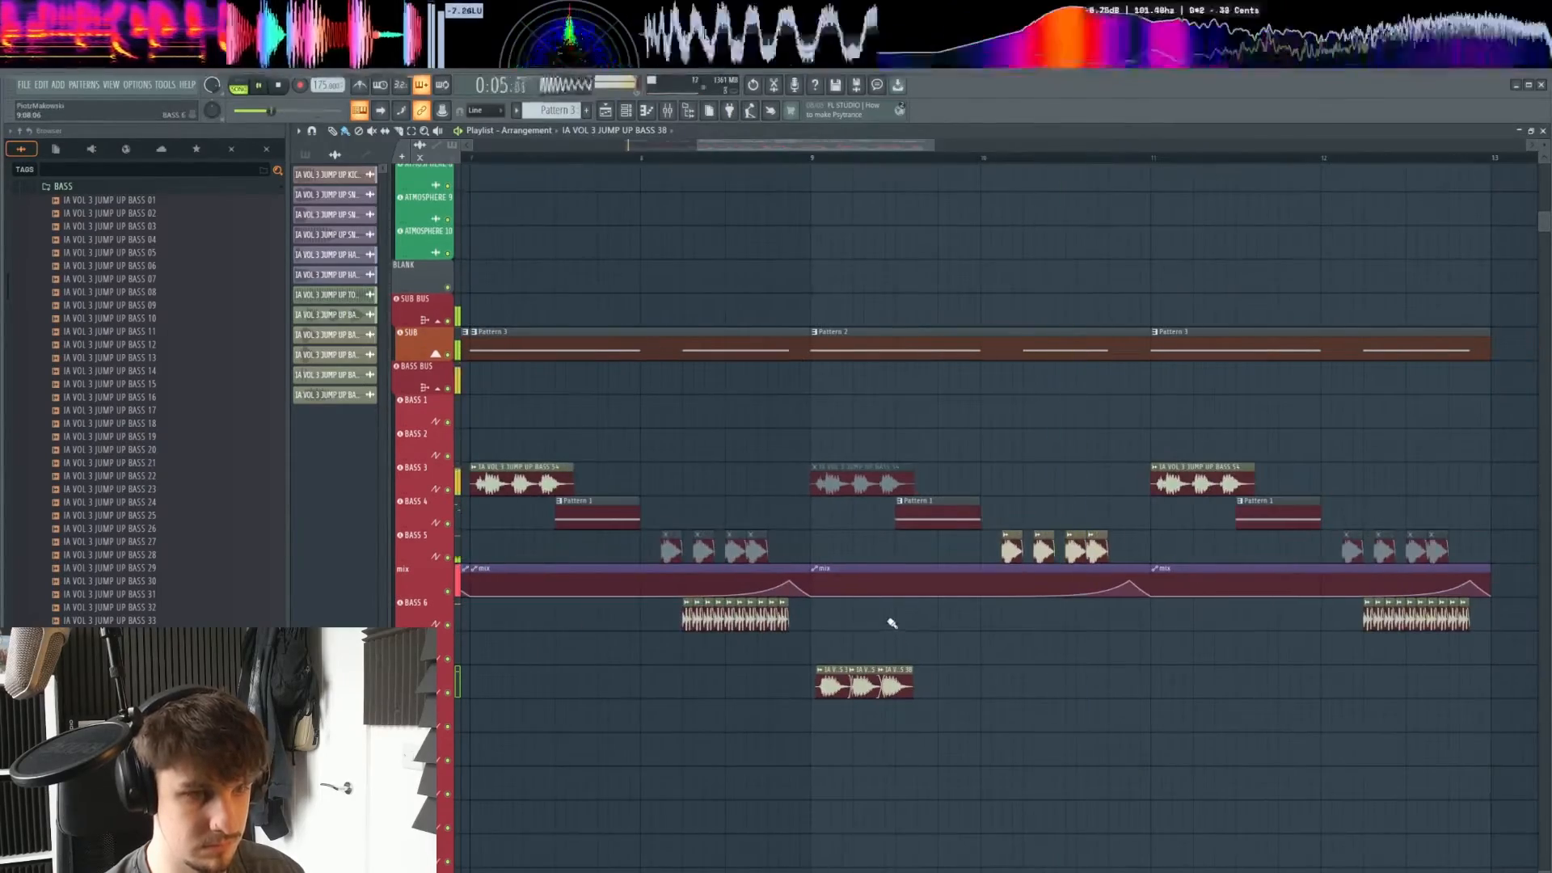
scroll(893, 642, "up", 2)
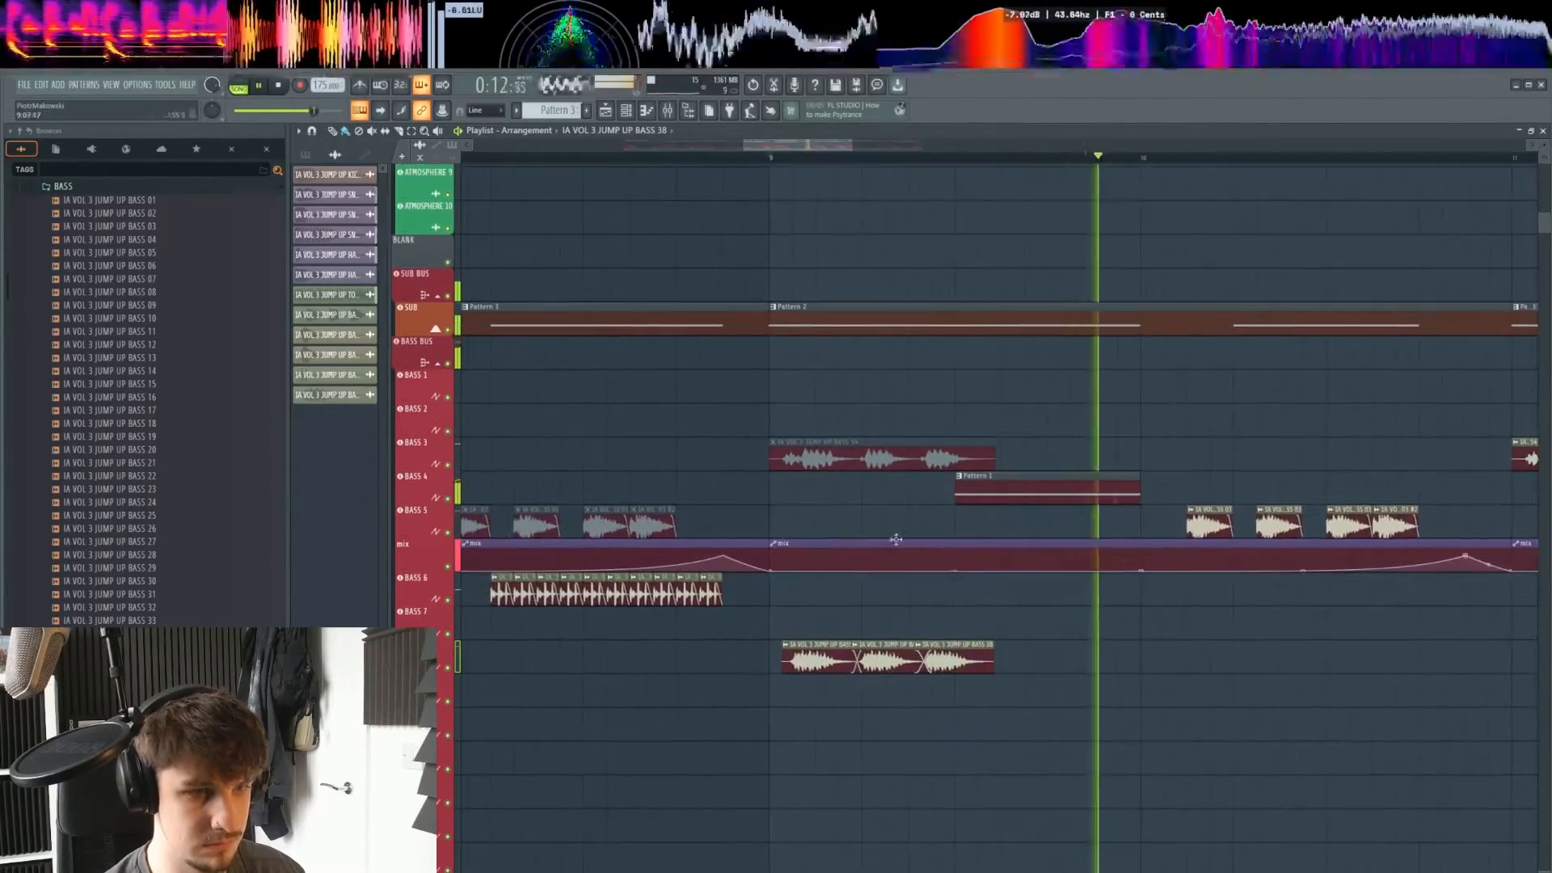
scroll(892, 550, "down", 4)
- Play back the drop from bar 5 to audition the new BASS 38 variation at bar 9
left_click(549, 157)
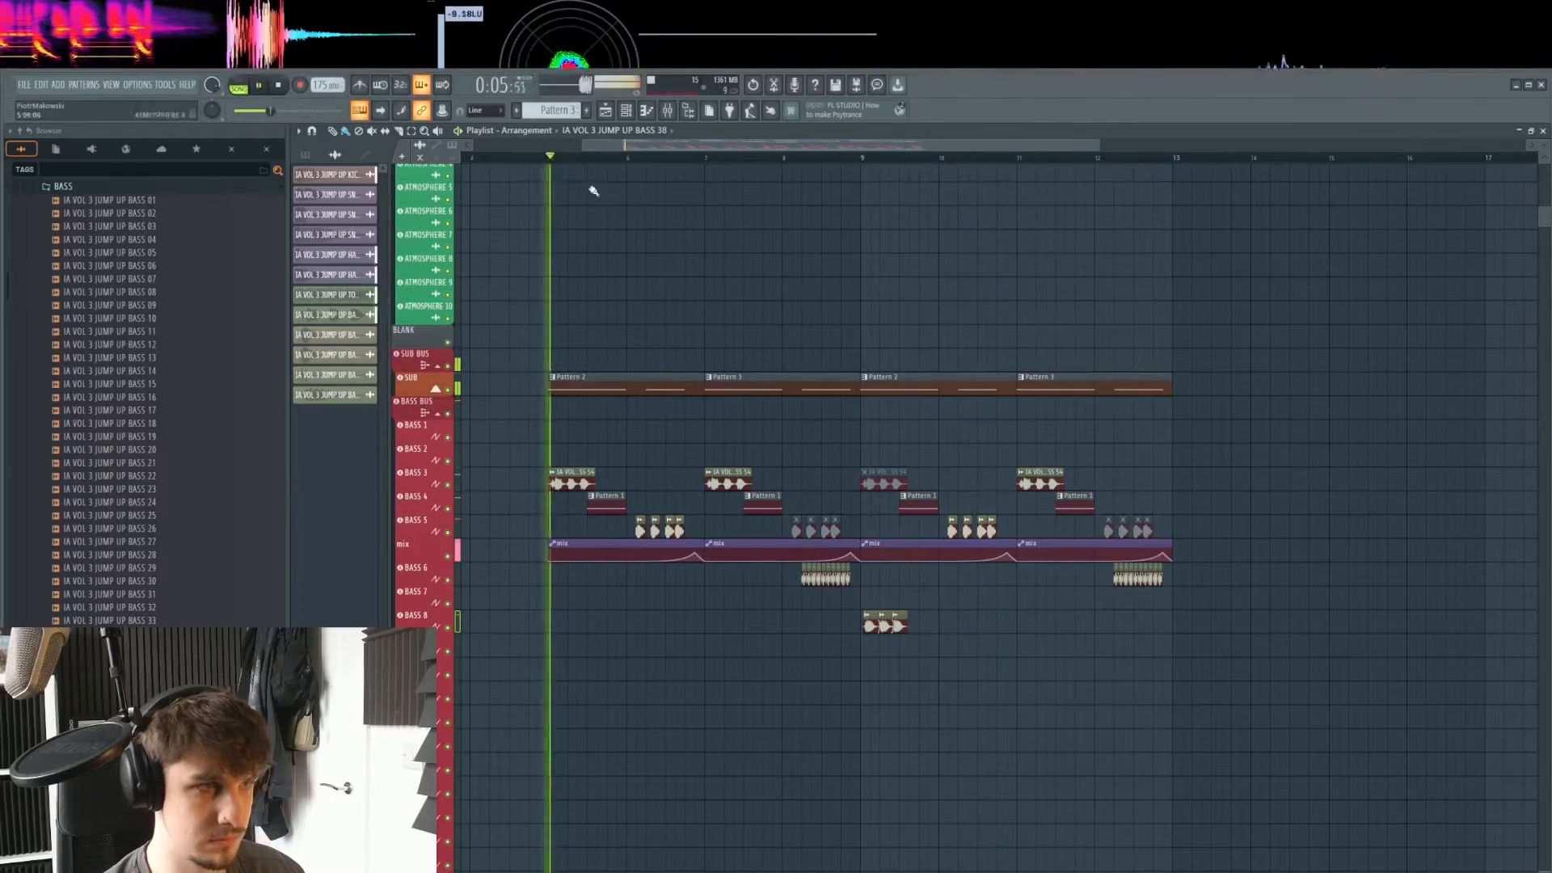
left_click_drag(944, 673, 963, 656)
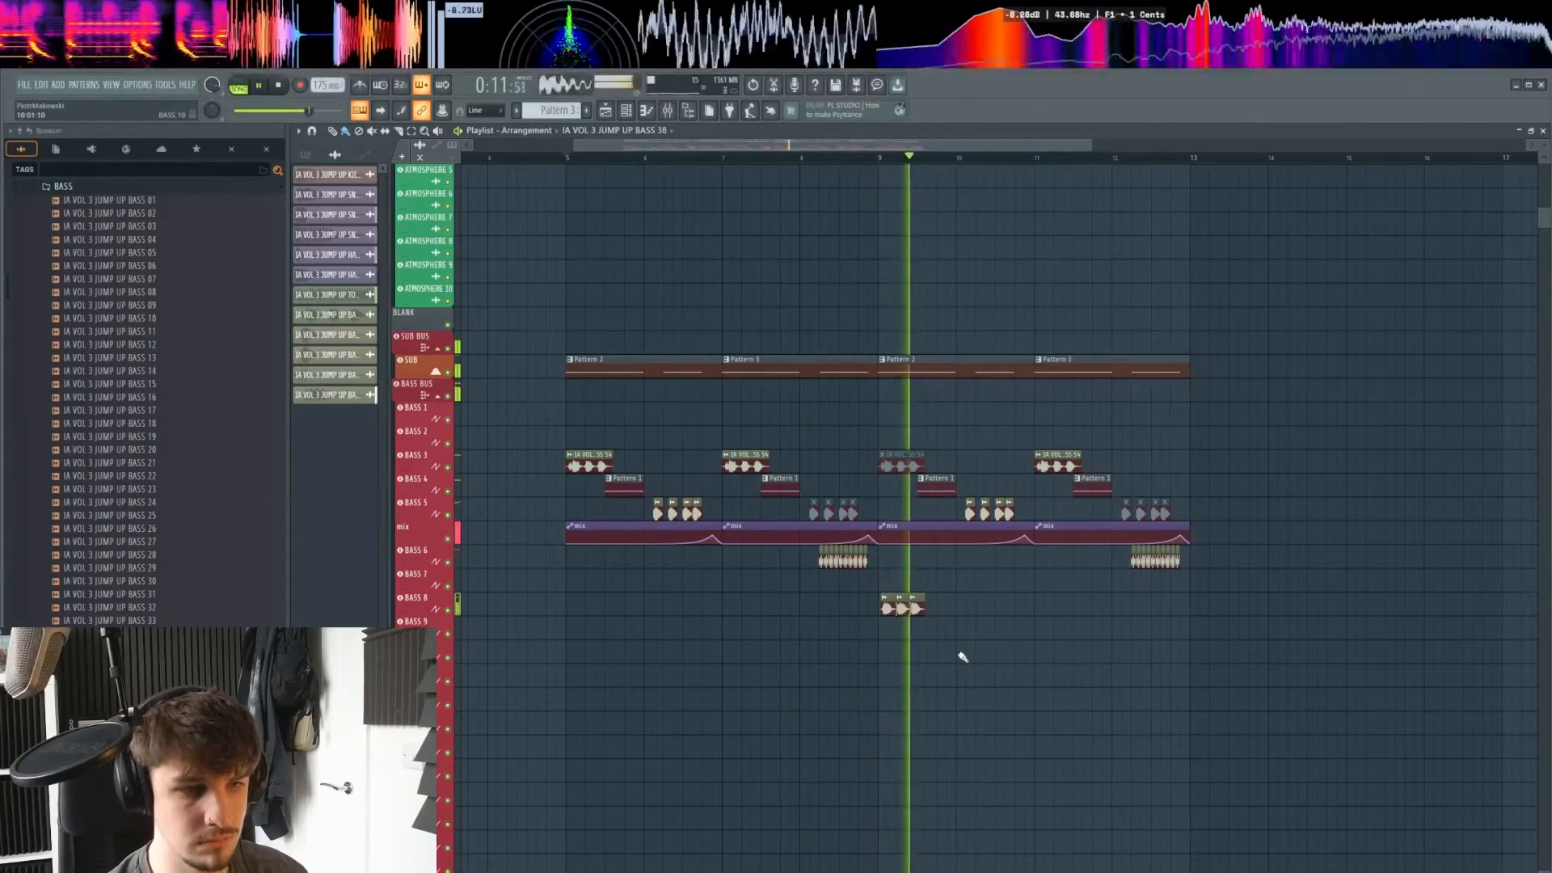
scroll(963, 656, "up", 3)
scroll(962, 656, "down", 4)
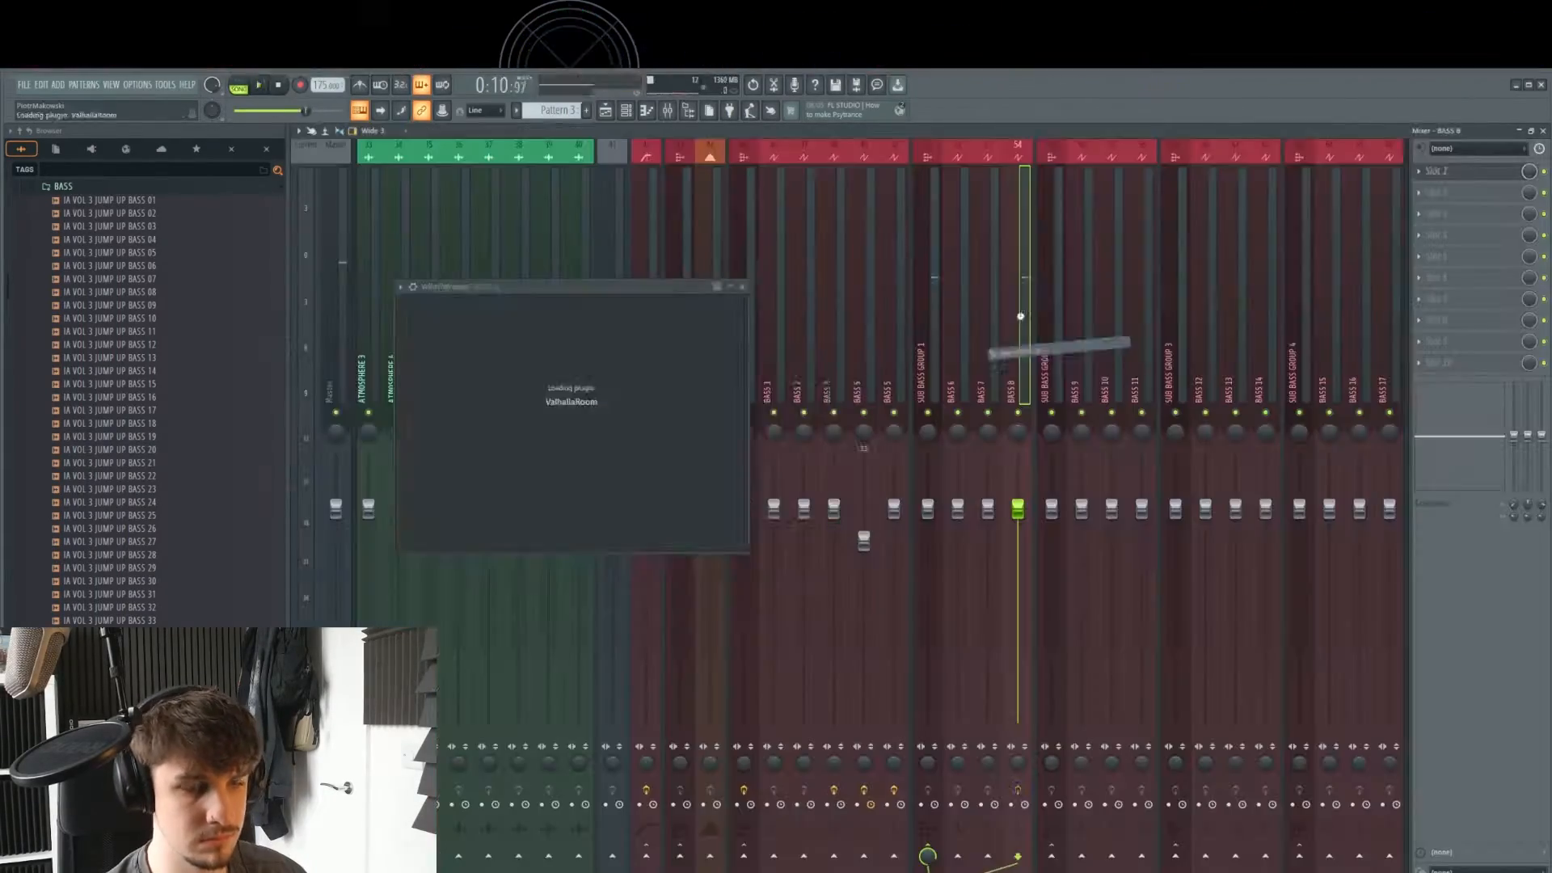
- Add ValhallaRoom reverb to the BASS 8 mixer track and lower its fader slightly
left_click(850, 287)
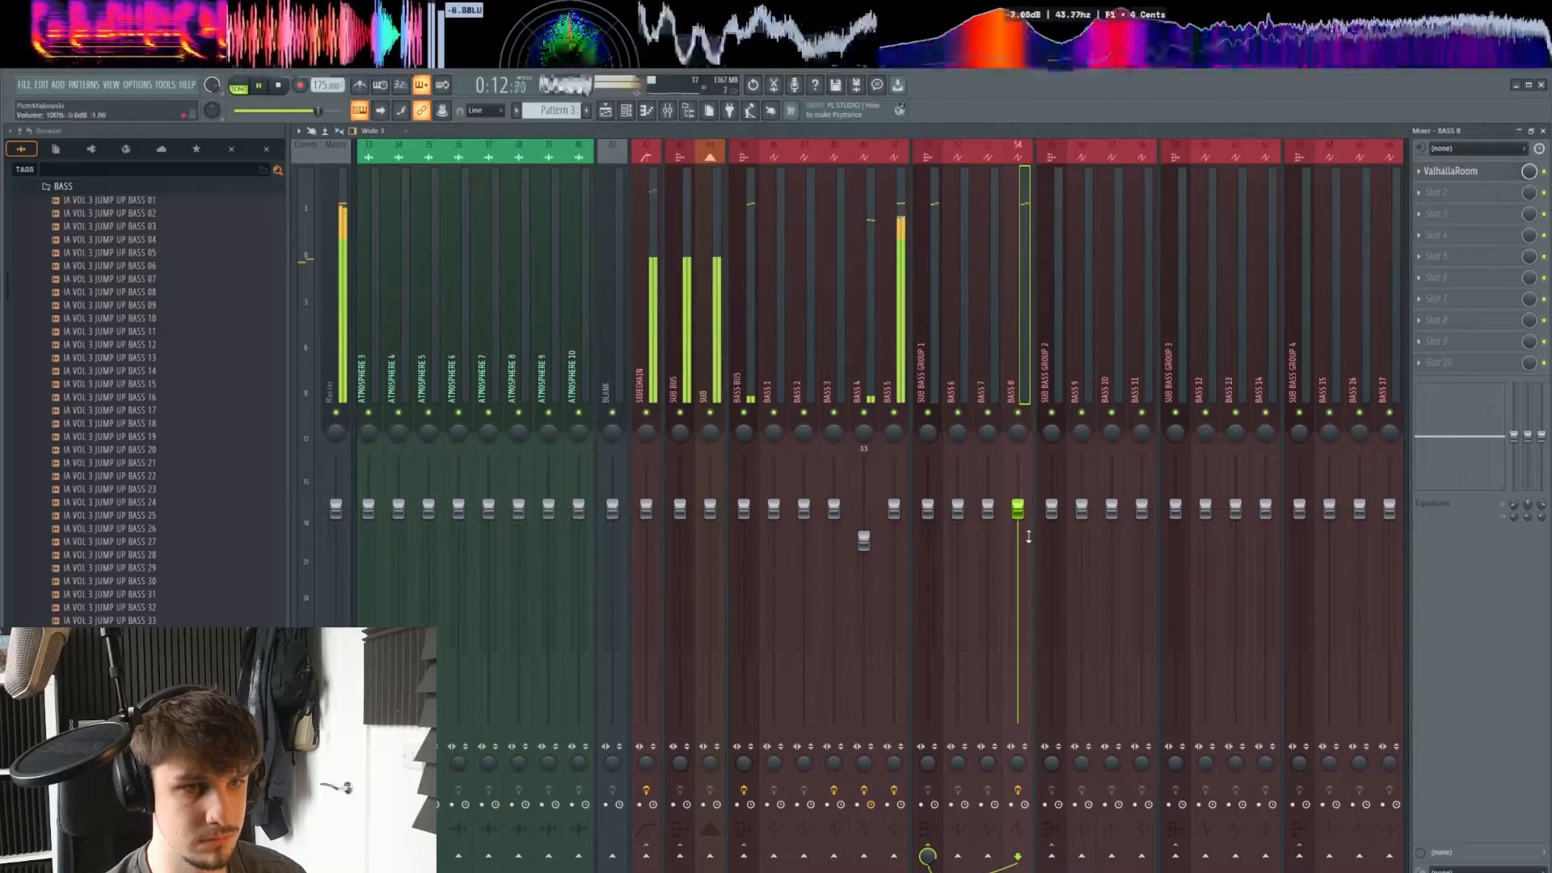
left_click_drag(1018, 519, 1018, 523)
left_click(606, 111)
scroll(759, 412, "up", 2)
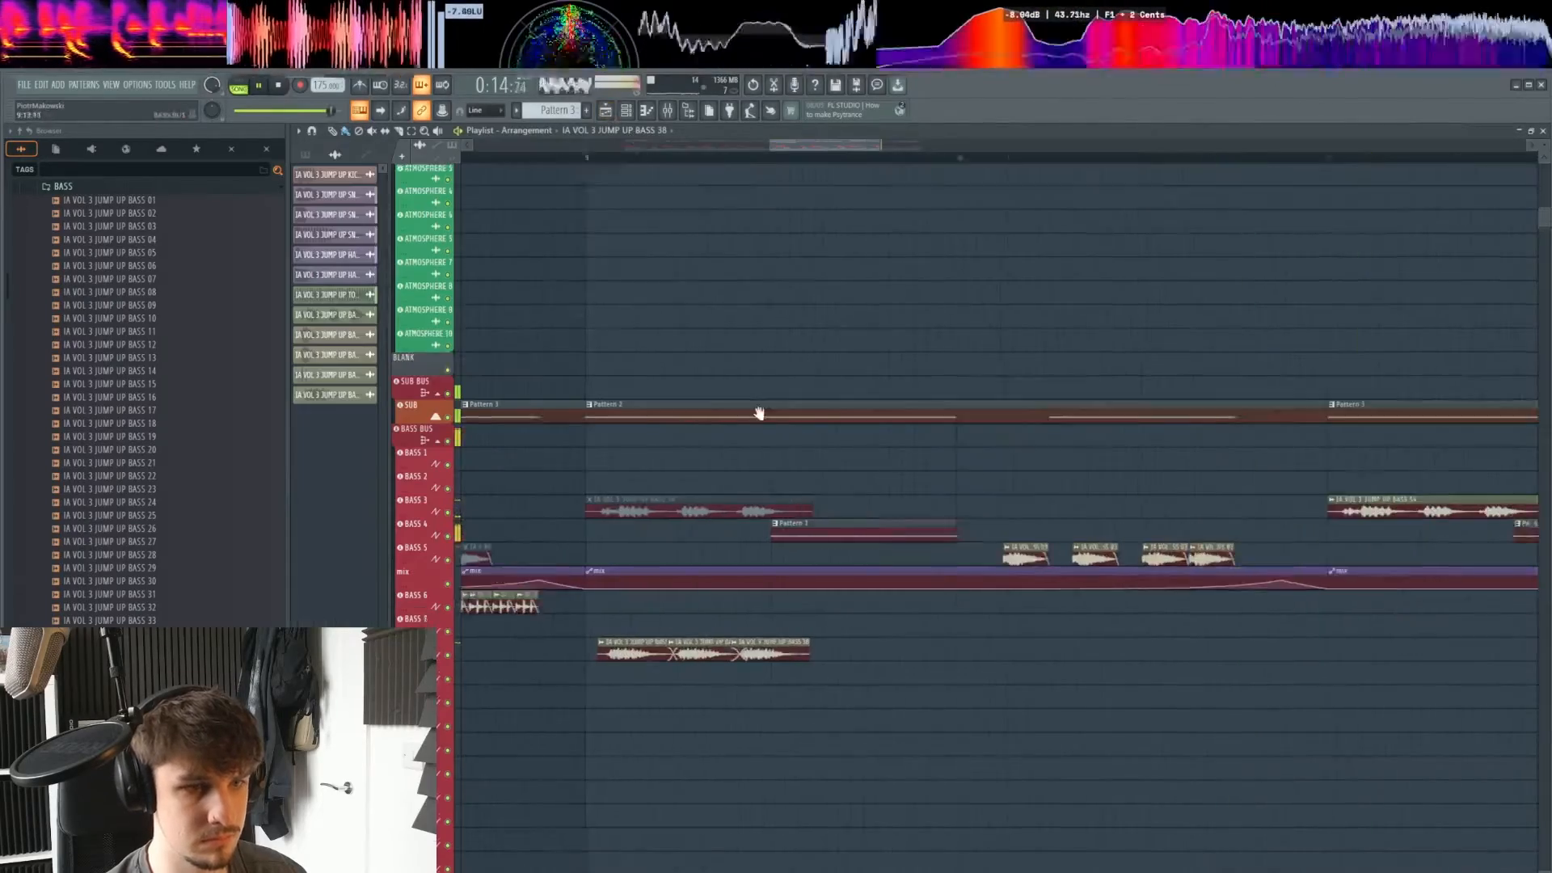
- Shorten the Pattern 3 sub clip at bar 11 to one bar and delete the BASS 6 clips in bar 12
scroll(809, 428, "down", 4)
left_click_drag(811, 430, 886, 448)
left_click(788, 158)
scroll(919, 453, "up", 3)
scroll(898, 430, "down", 2)
scroll(926, 464, "up", 3)
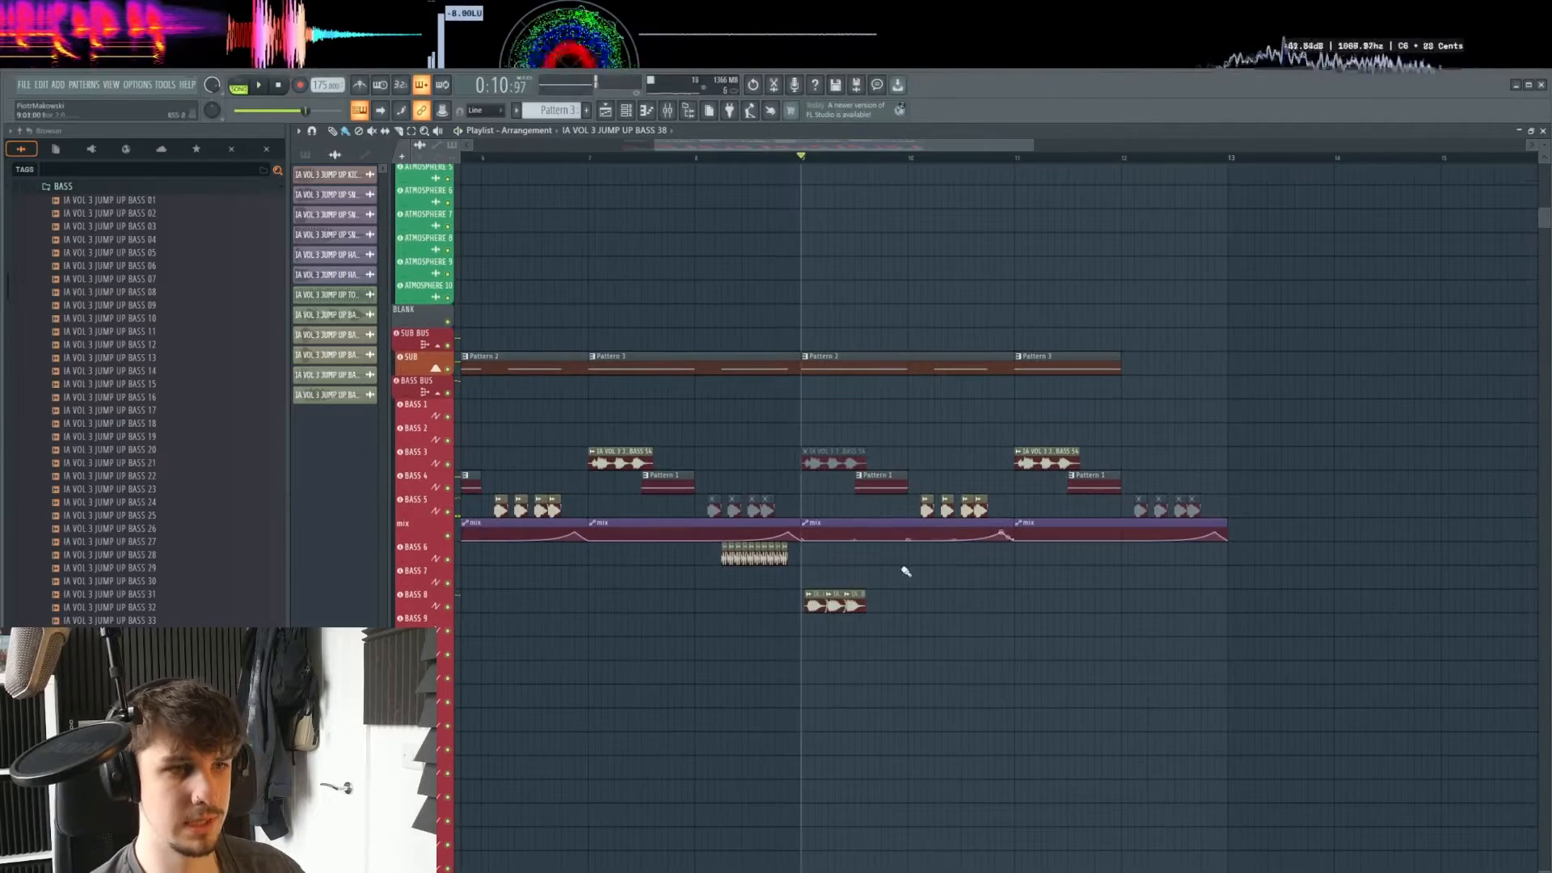
left_click(970, 603, "ctrl")
left_click_drag(969, 603, 1041, 595)
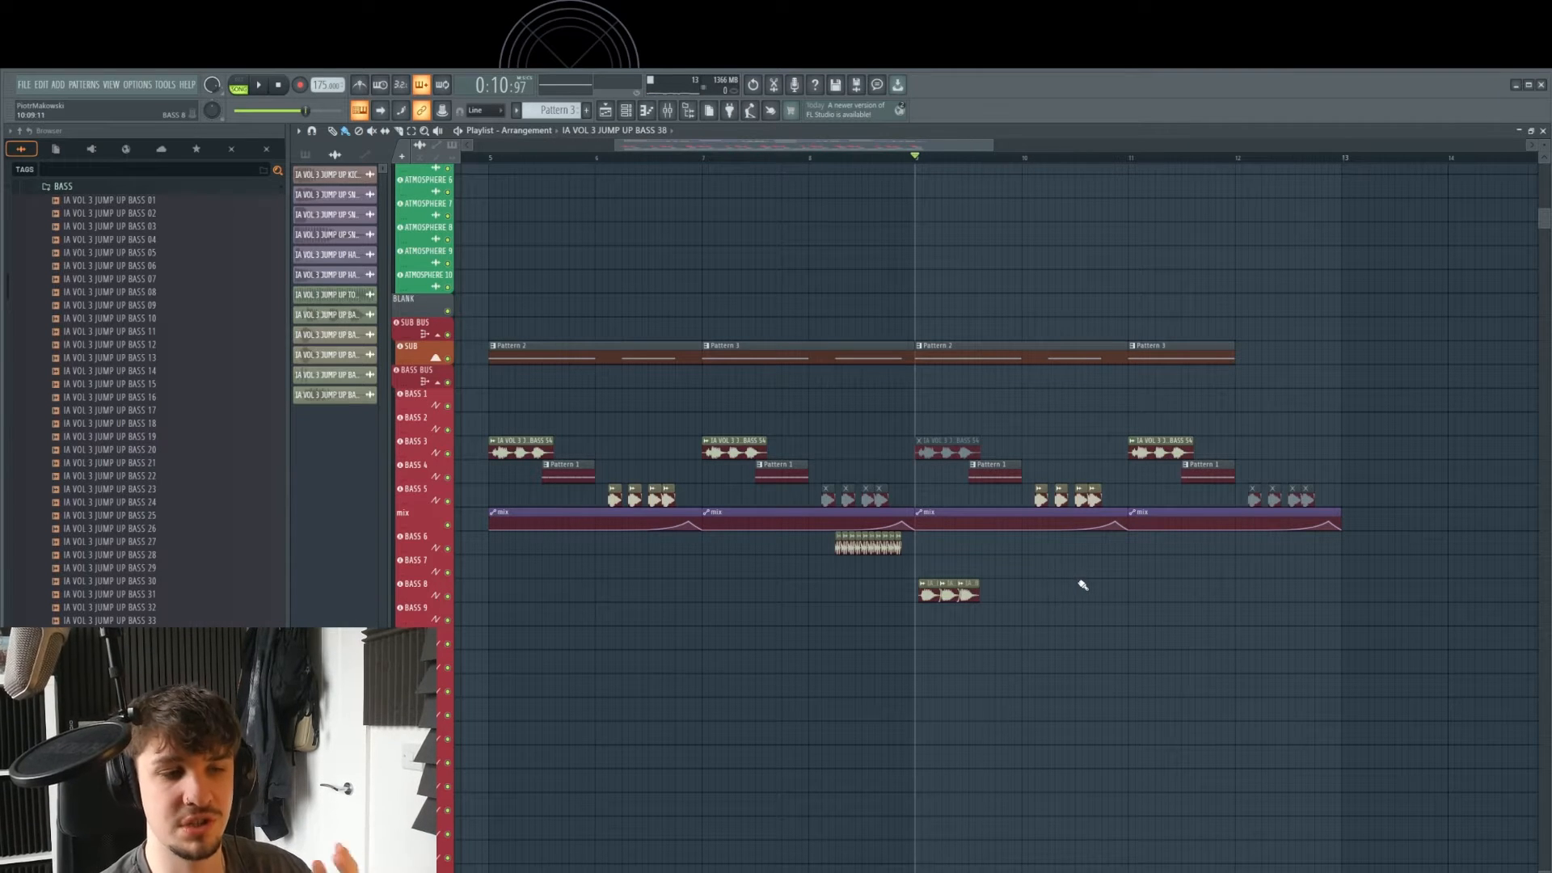
left_click_drag(1083, 597, 1169, 618)
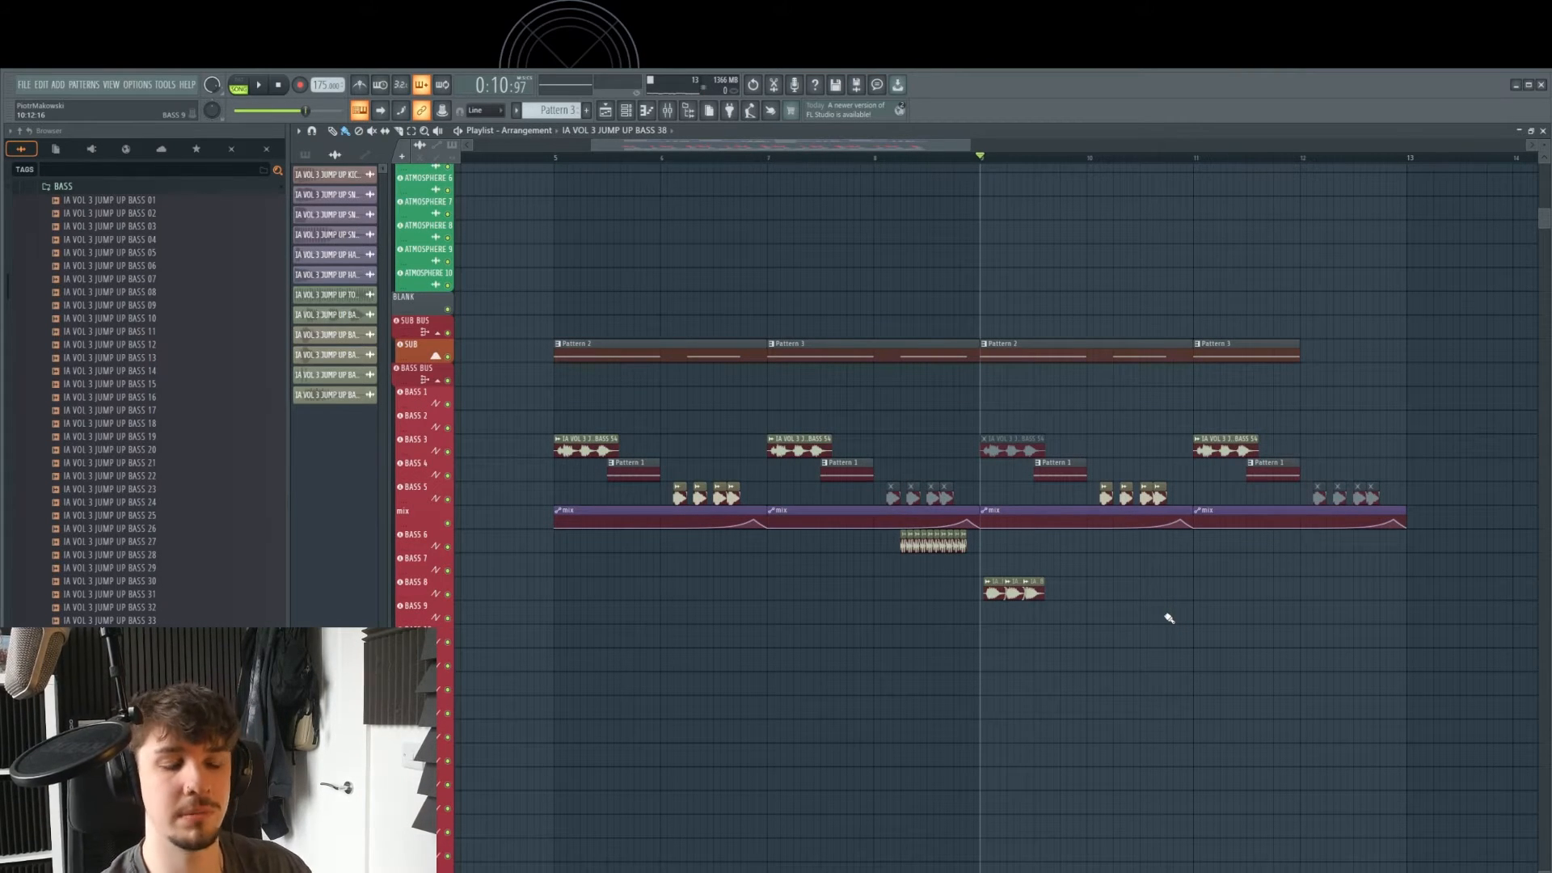
- Play back the eight-bar arrangement from bar 5 to judge the changes in its second half
left_click_drag(654, 278, 720, 288)
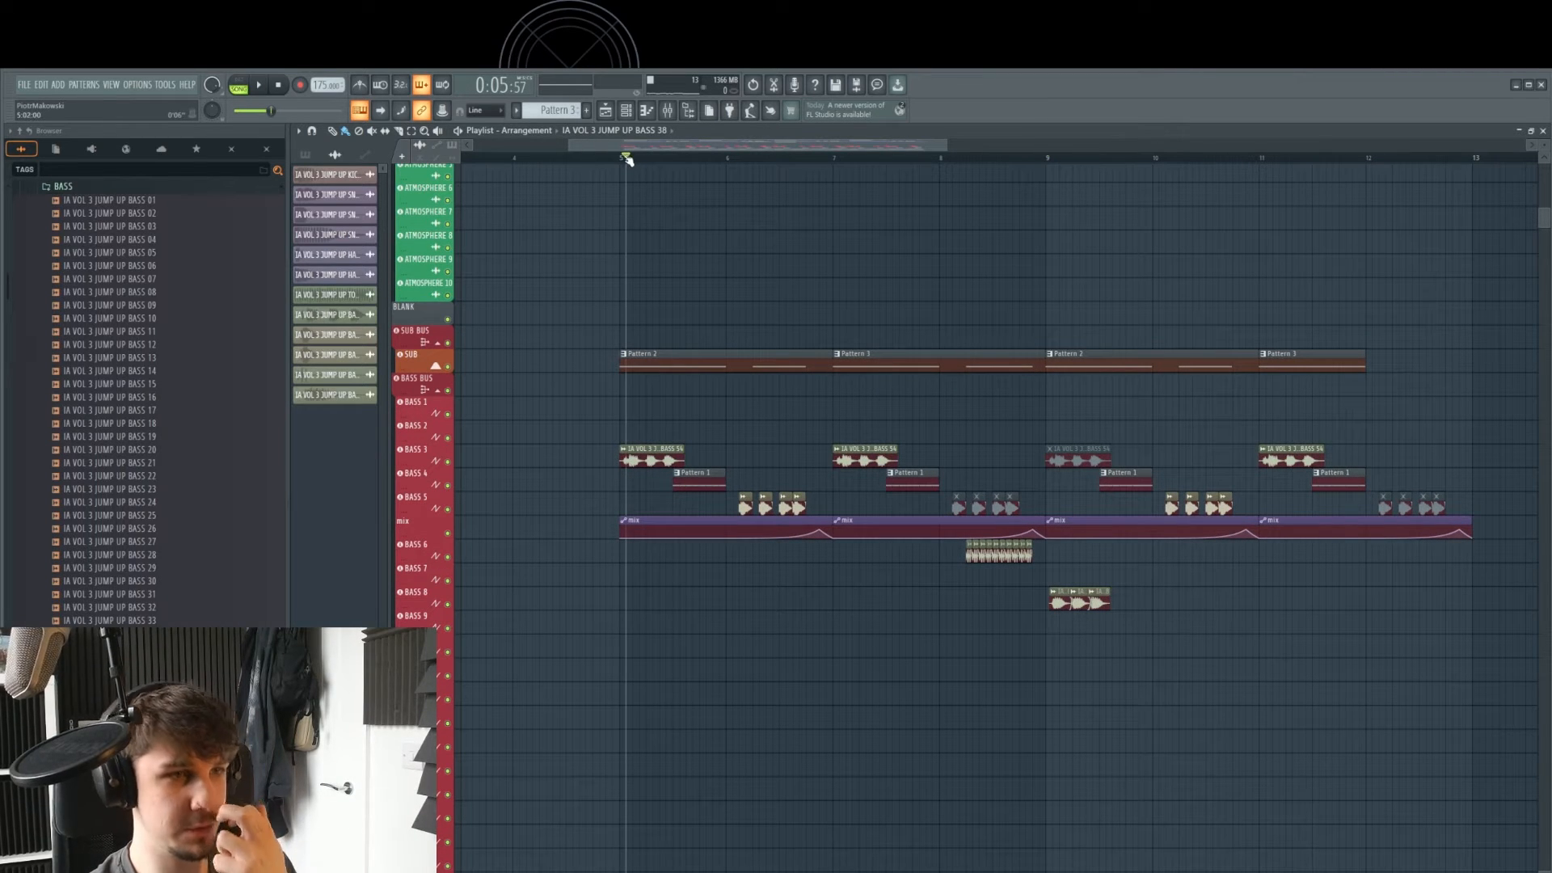
scroll(804, 354, "up", 3)
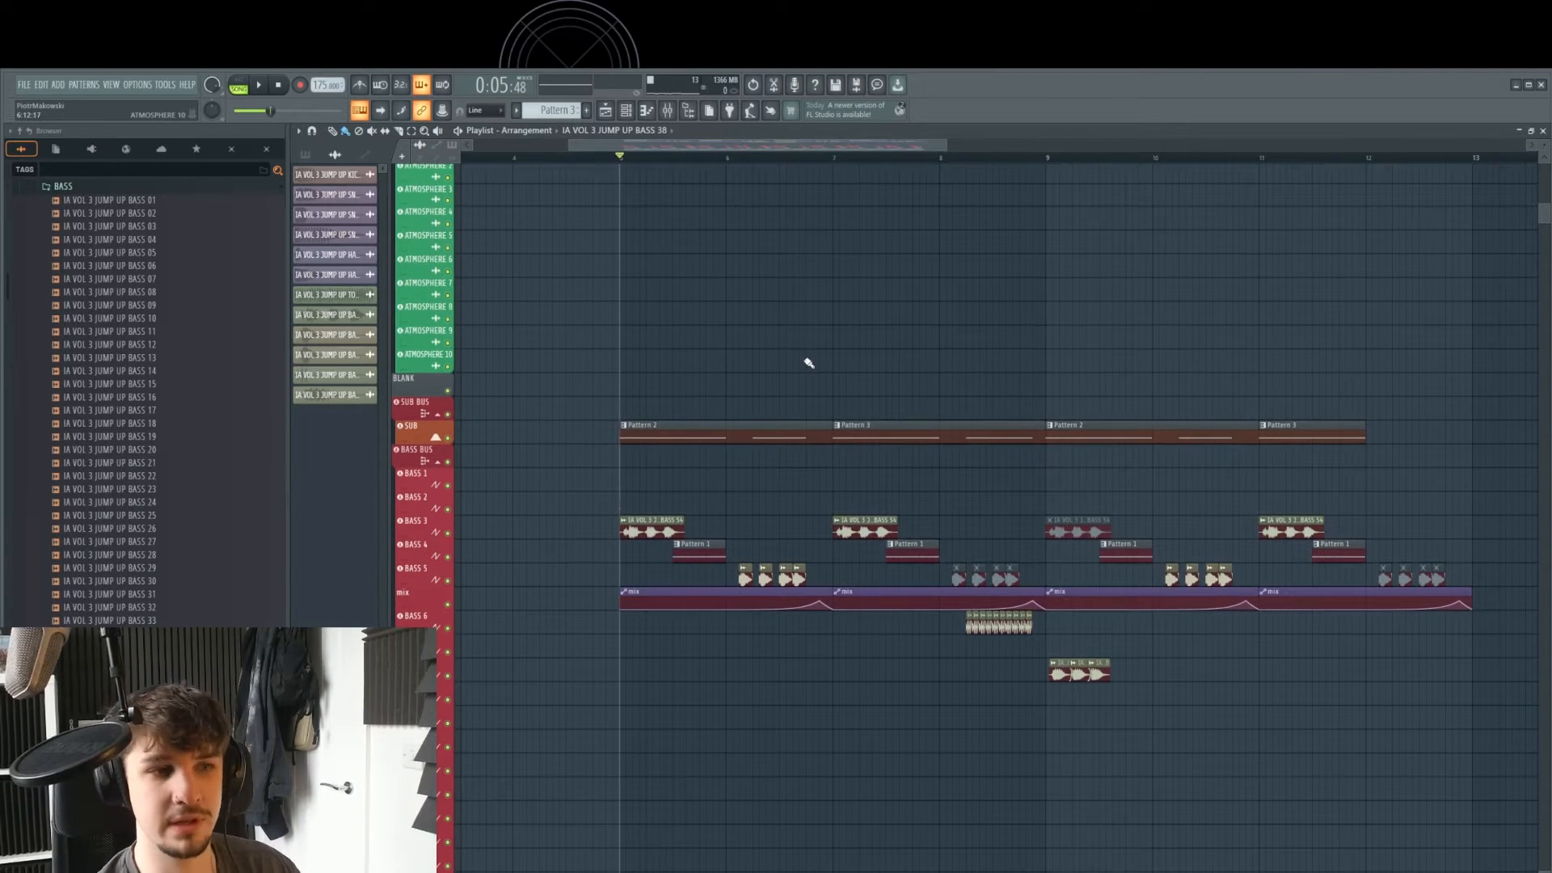
scroll(809, 363, "down", 2)
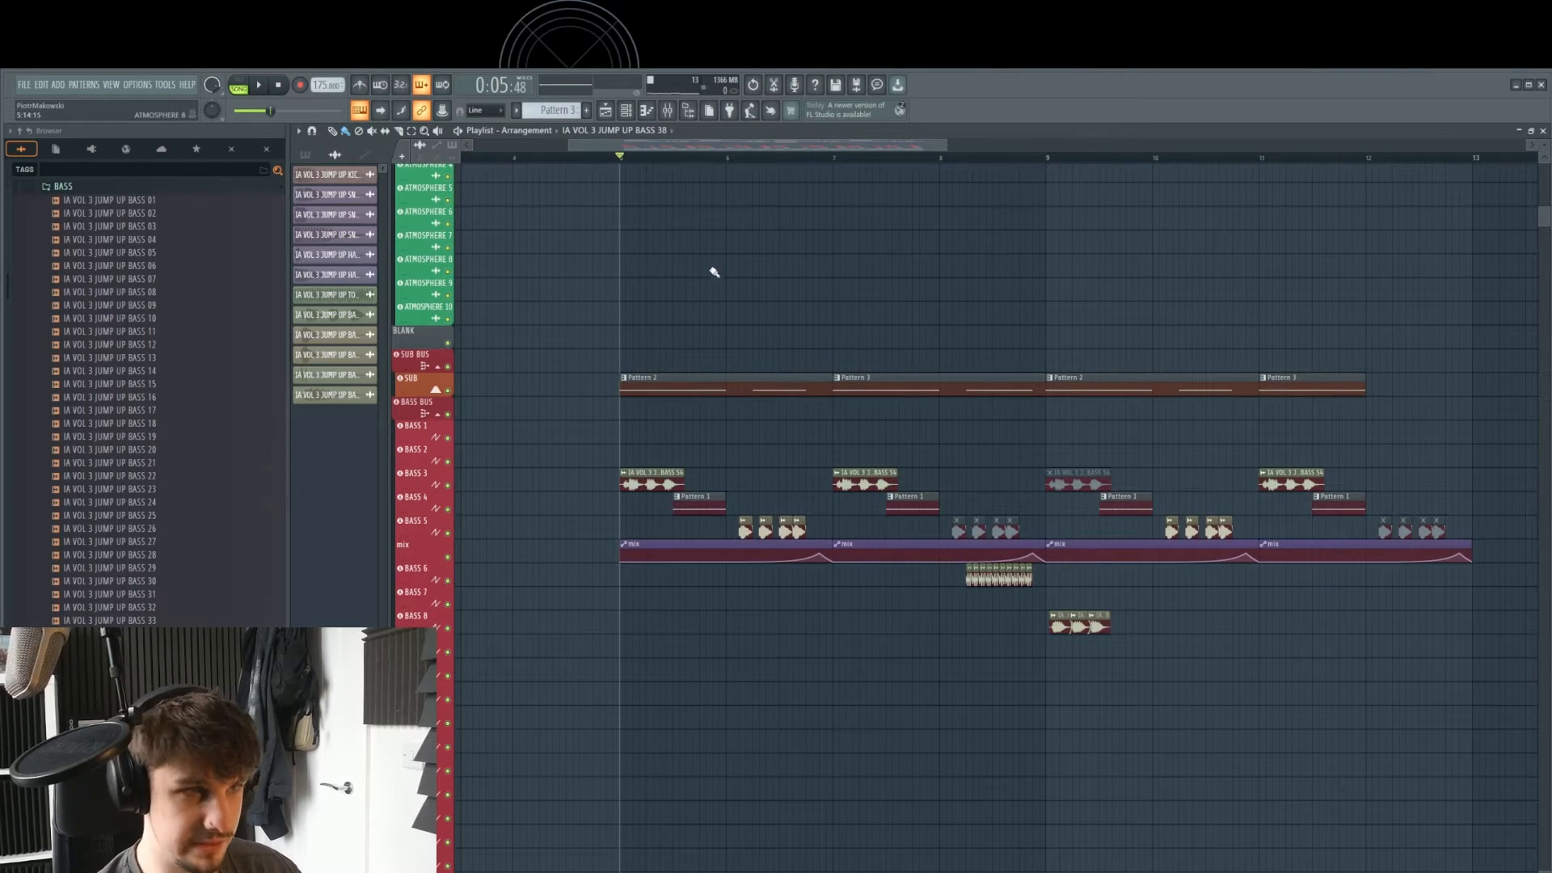
key("space")
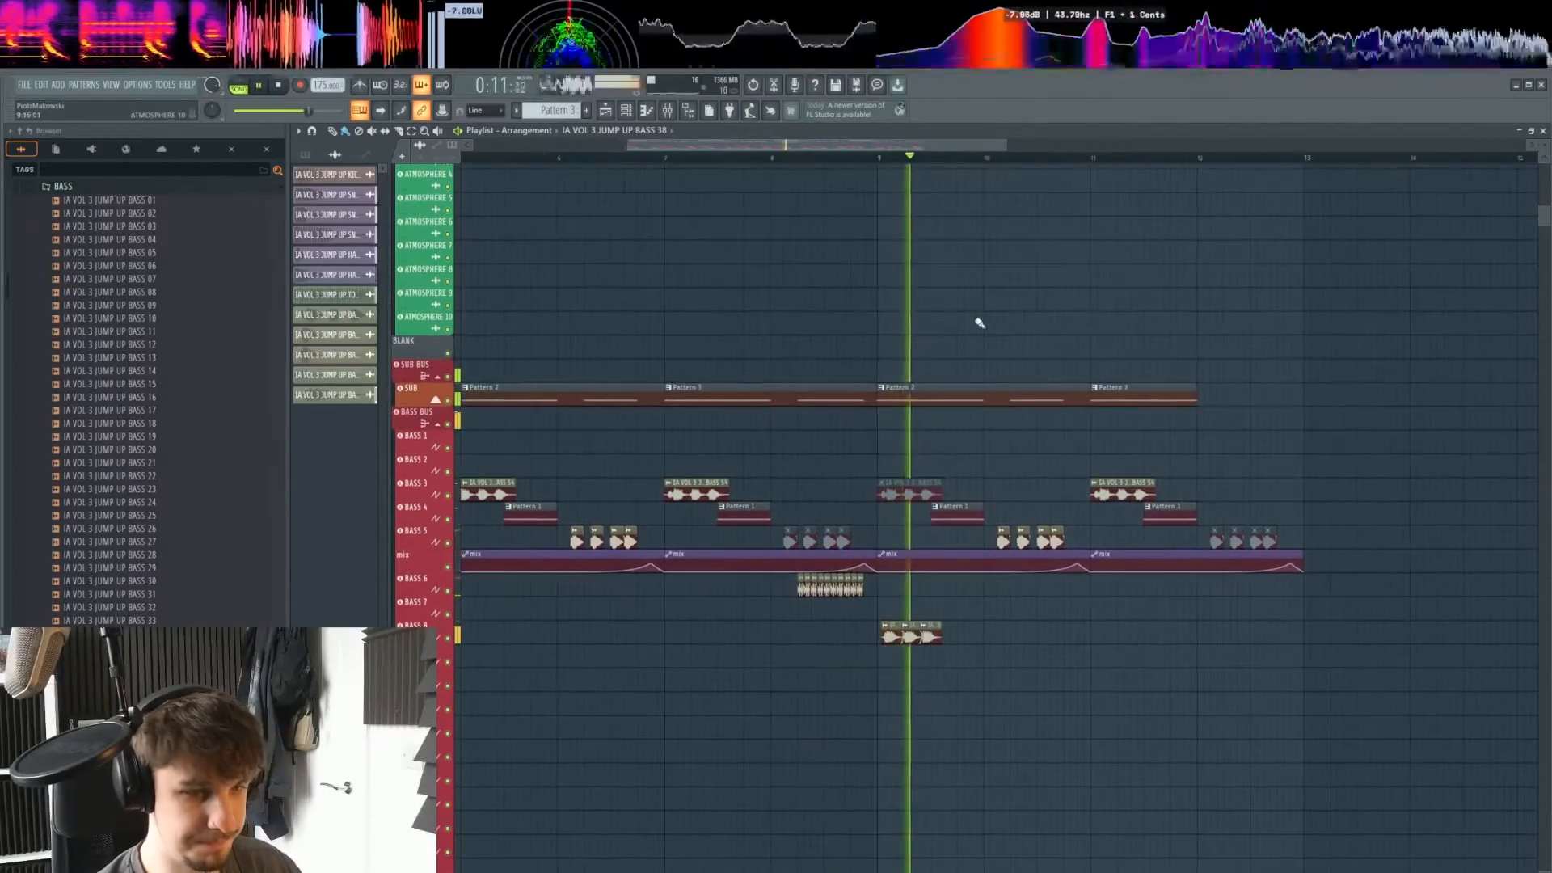
- Set up Pattern 4 on BASS 10 at bar 11 with a new Serum and choose a preset from the Inverse Preset Pack Old bank
scroll(1036, 578, "up", 3)
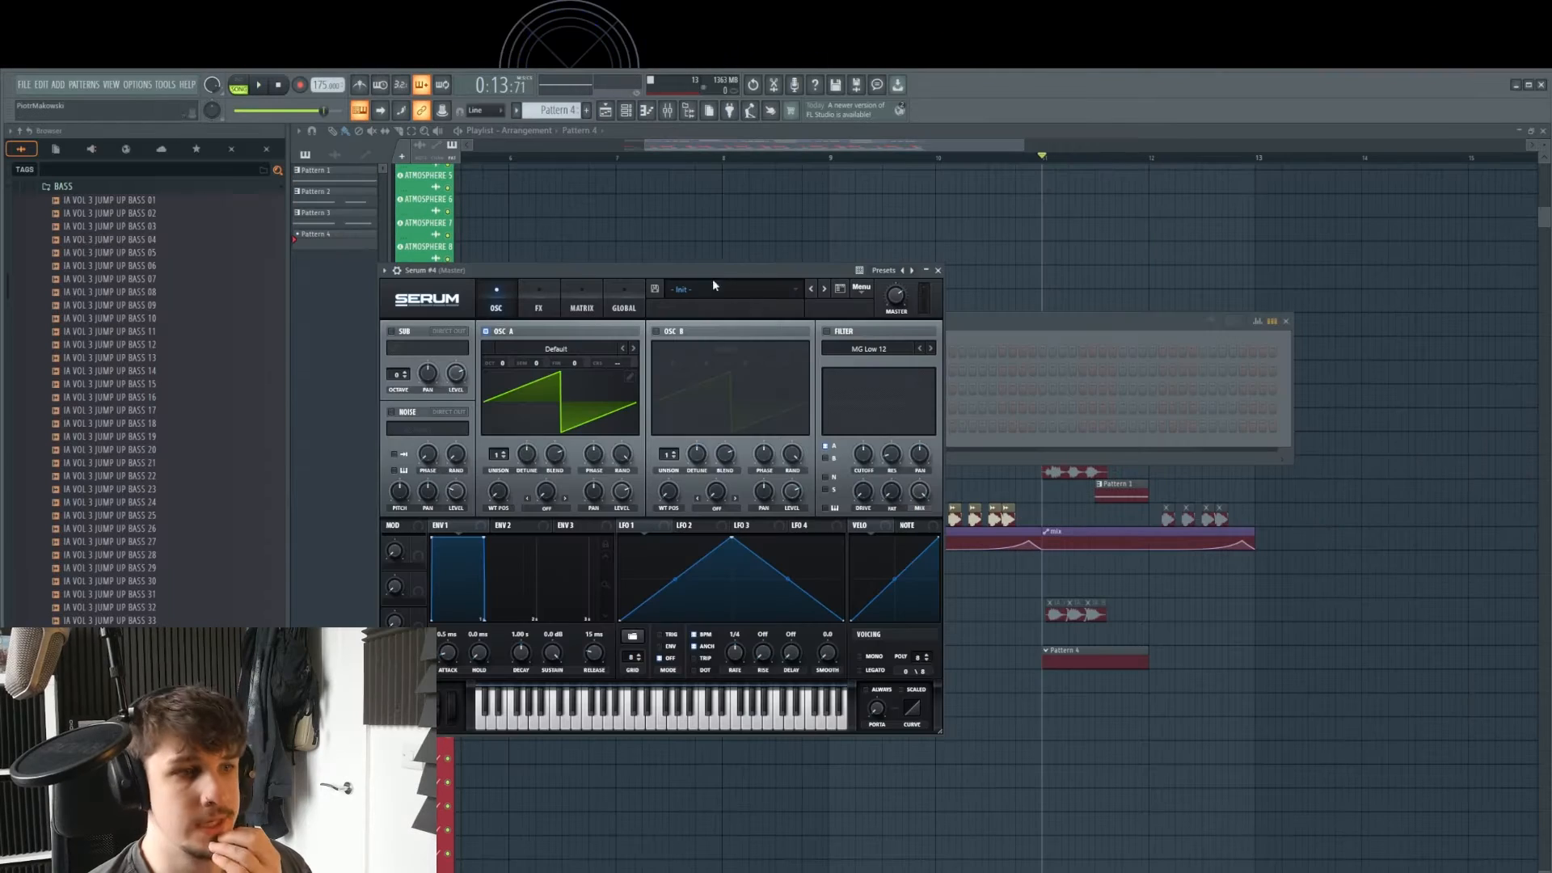
left_click_drag(712, 279, 1003, 231)
left_click(1014, 244)
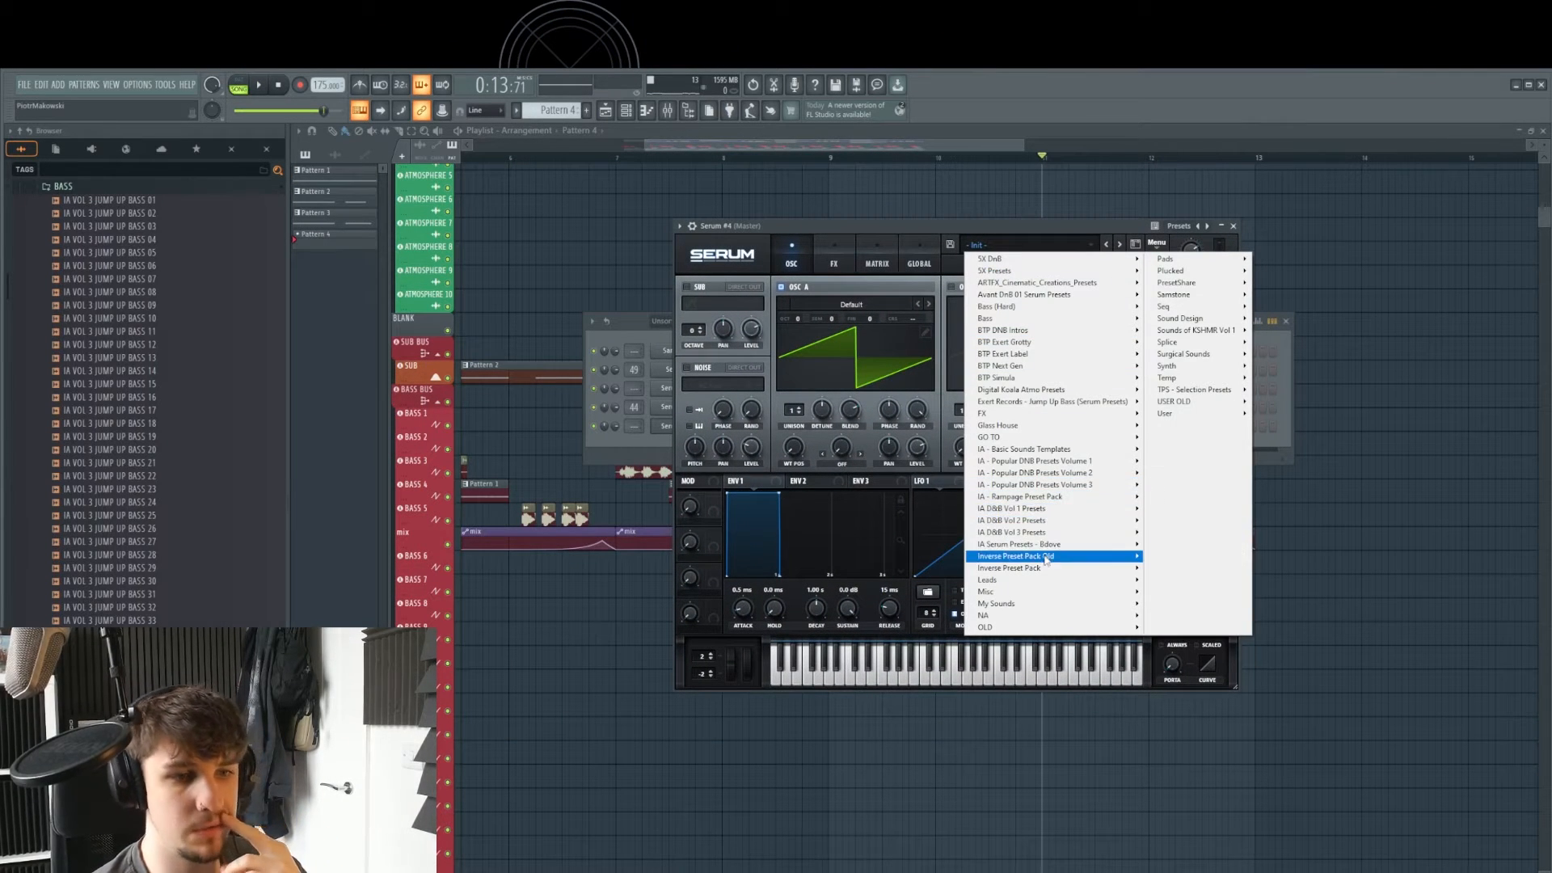
mouse_move(1062, 561)
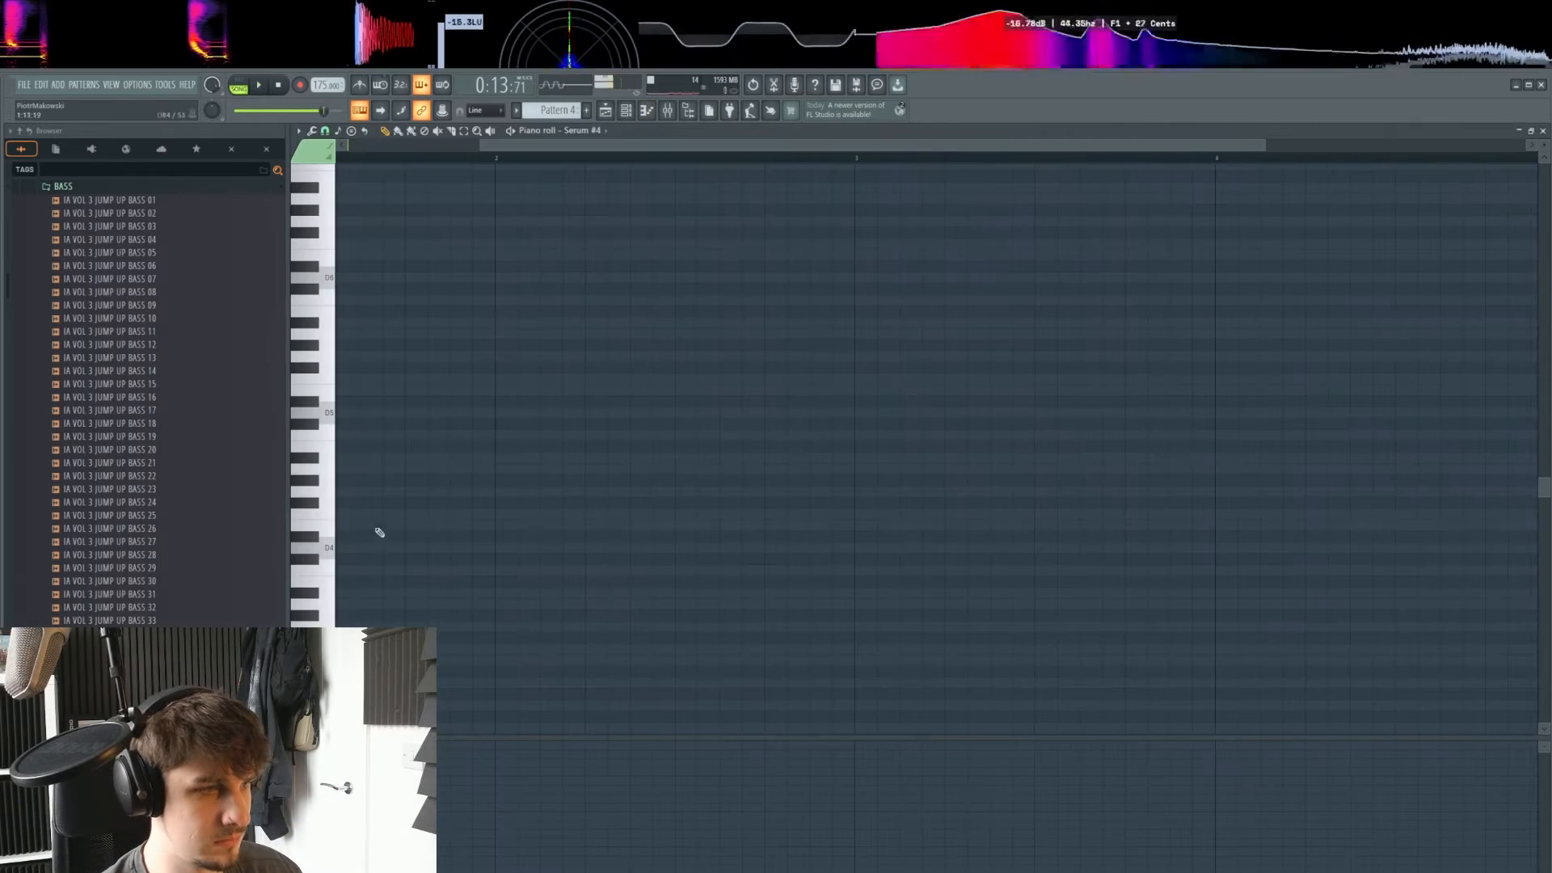
- Draw an F4 note at the start of Pattern 4 and lengthen it to one bar while auditioning it
left_click_drag(379, 533, 239, 506)
key("space")
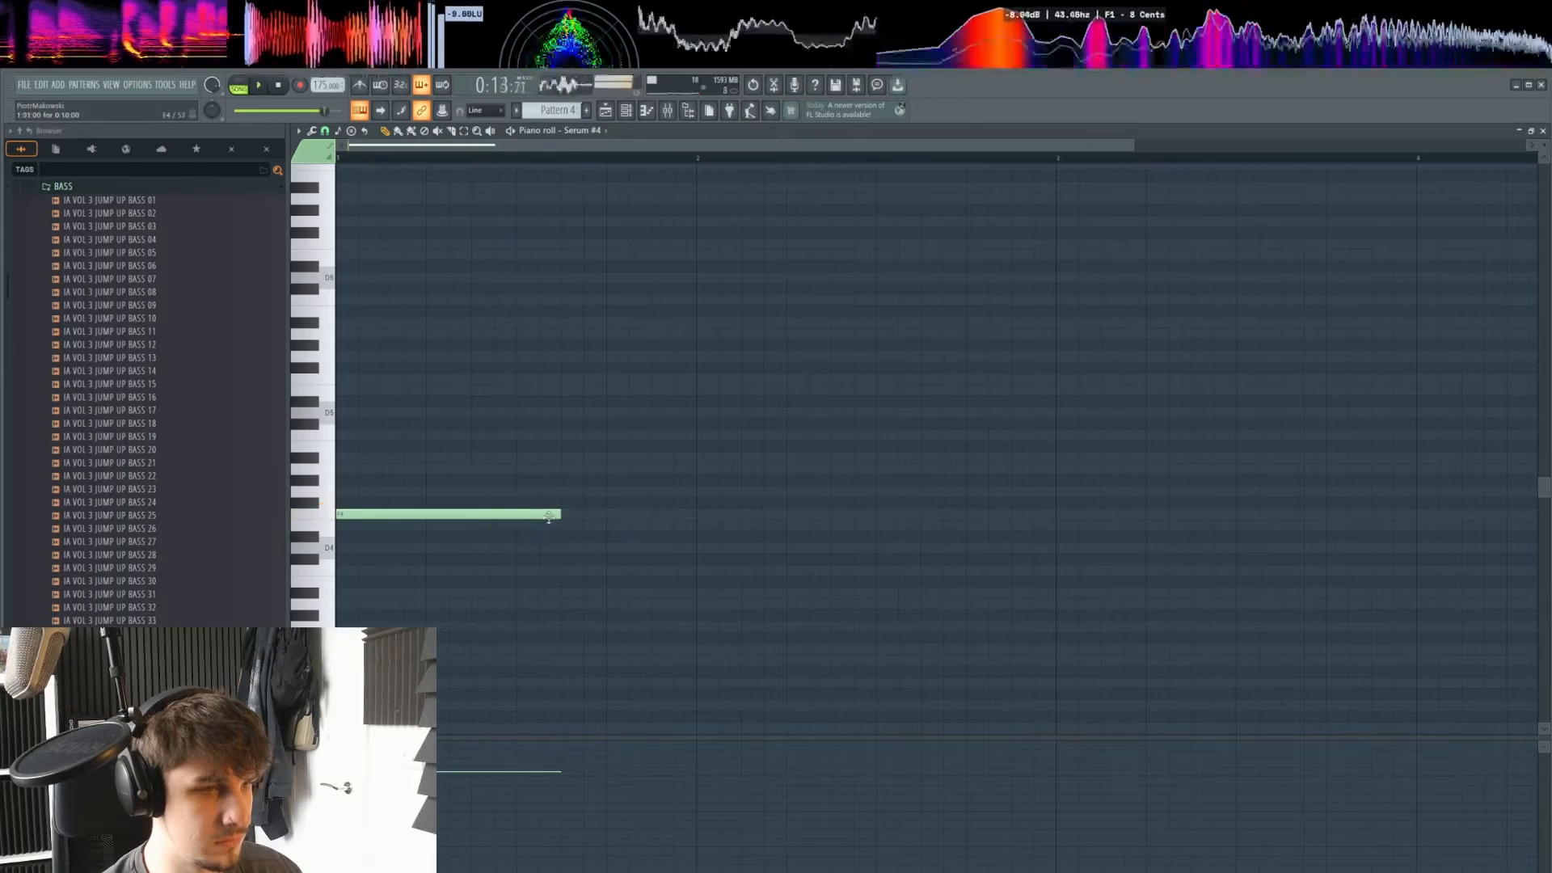
key("space")
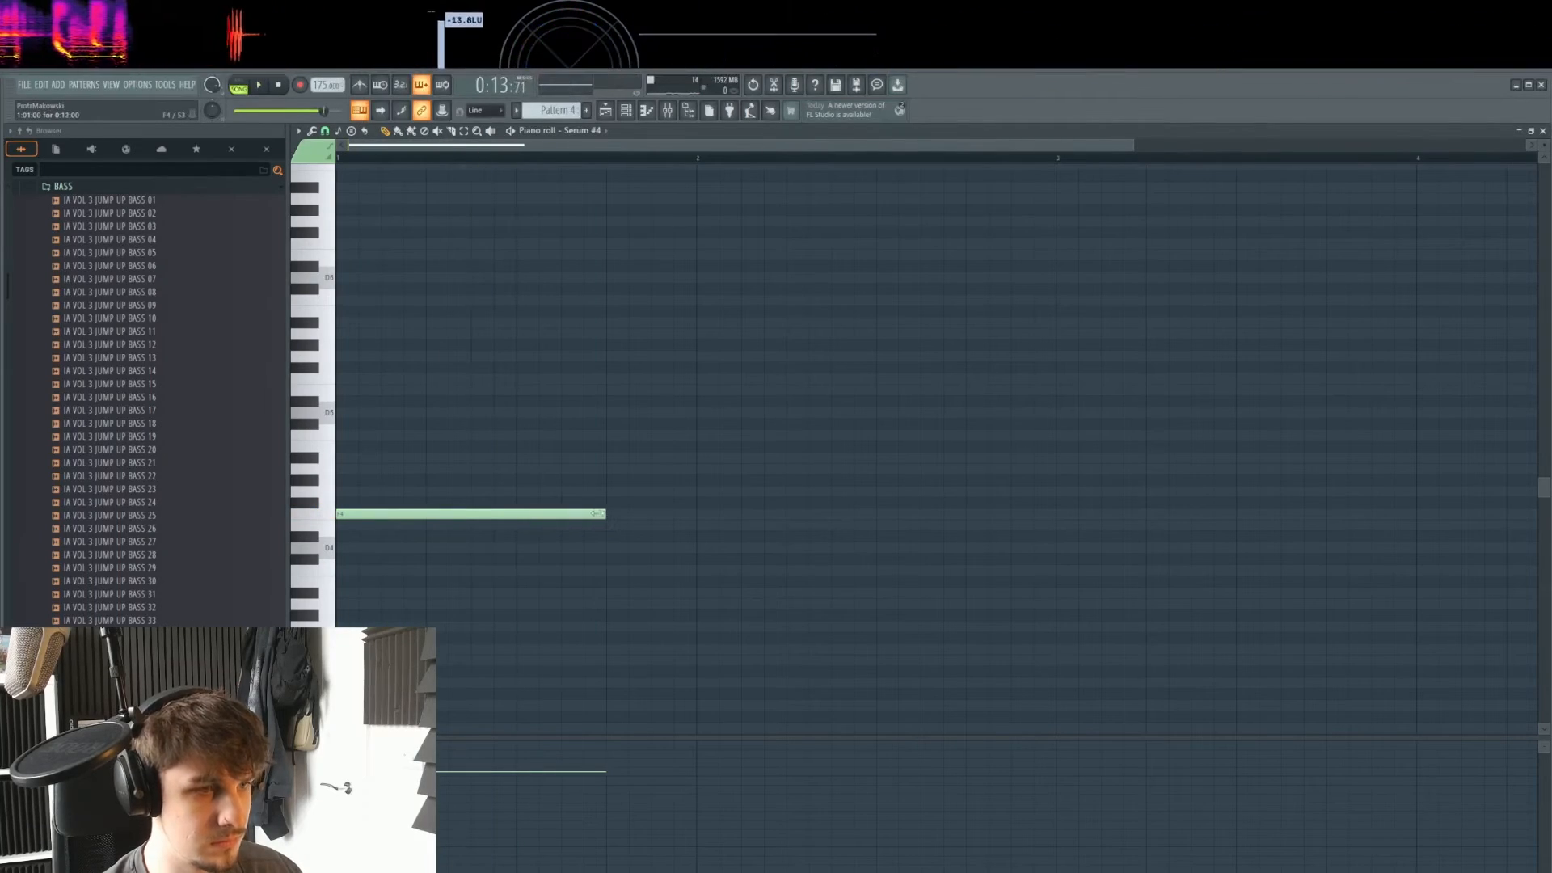
key("space")
left_click_drag(603, 514, 697, 518)
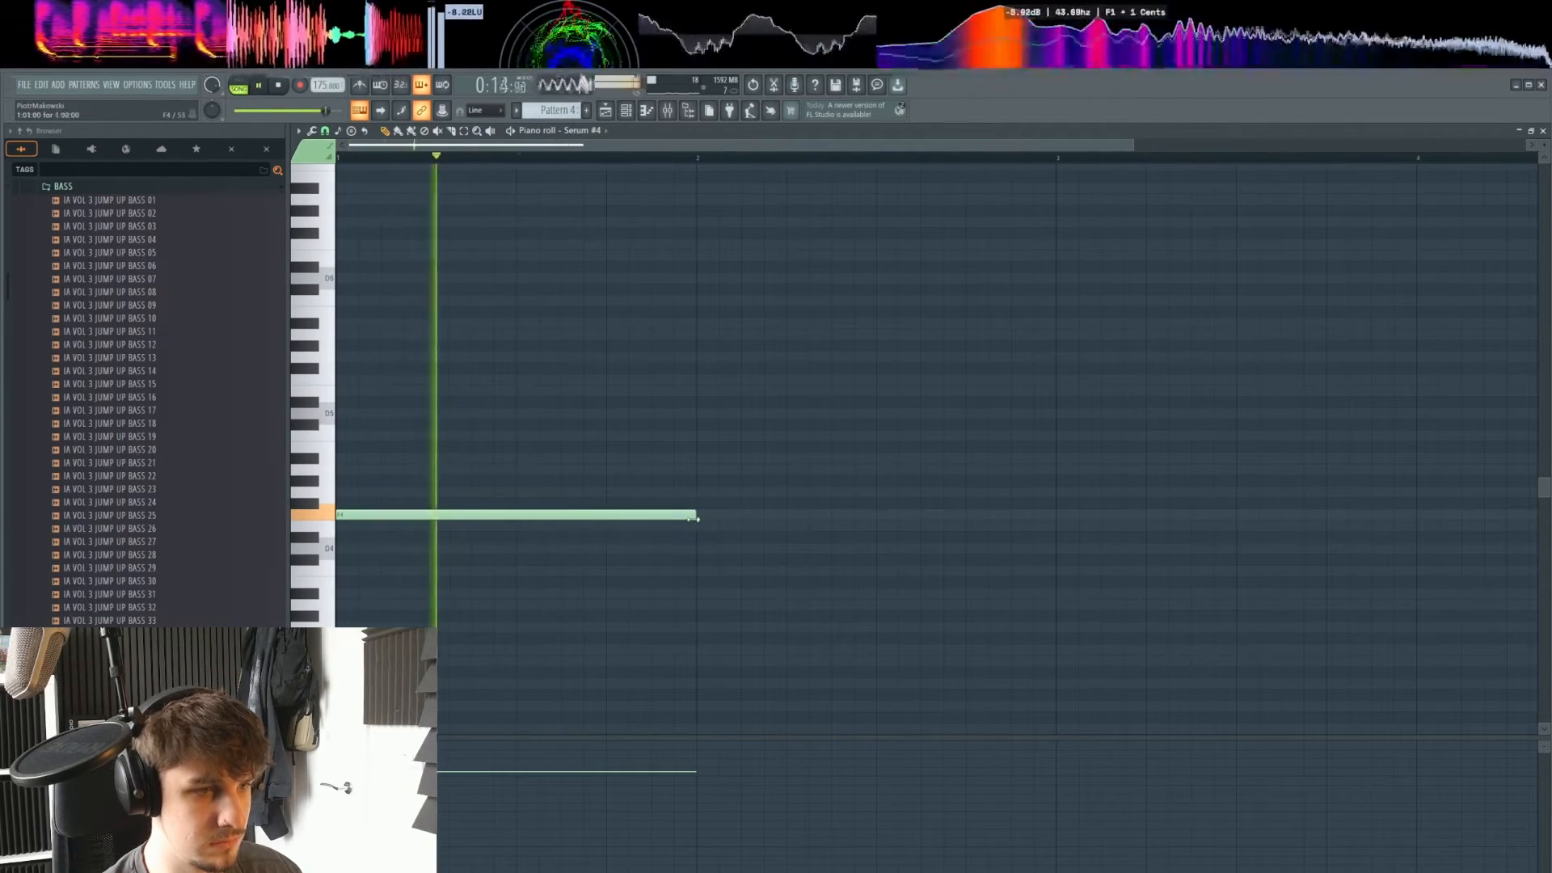
- Audition the Pattern 4 bass in the playlist from bar 11 and mute the Pattern 1 clip on BASS 4 there
key("F5")
key("space")
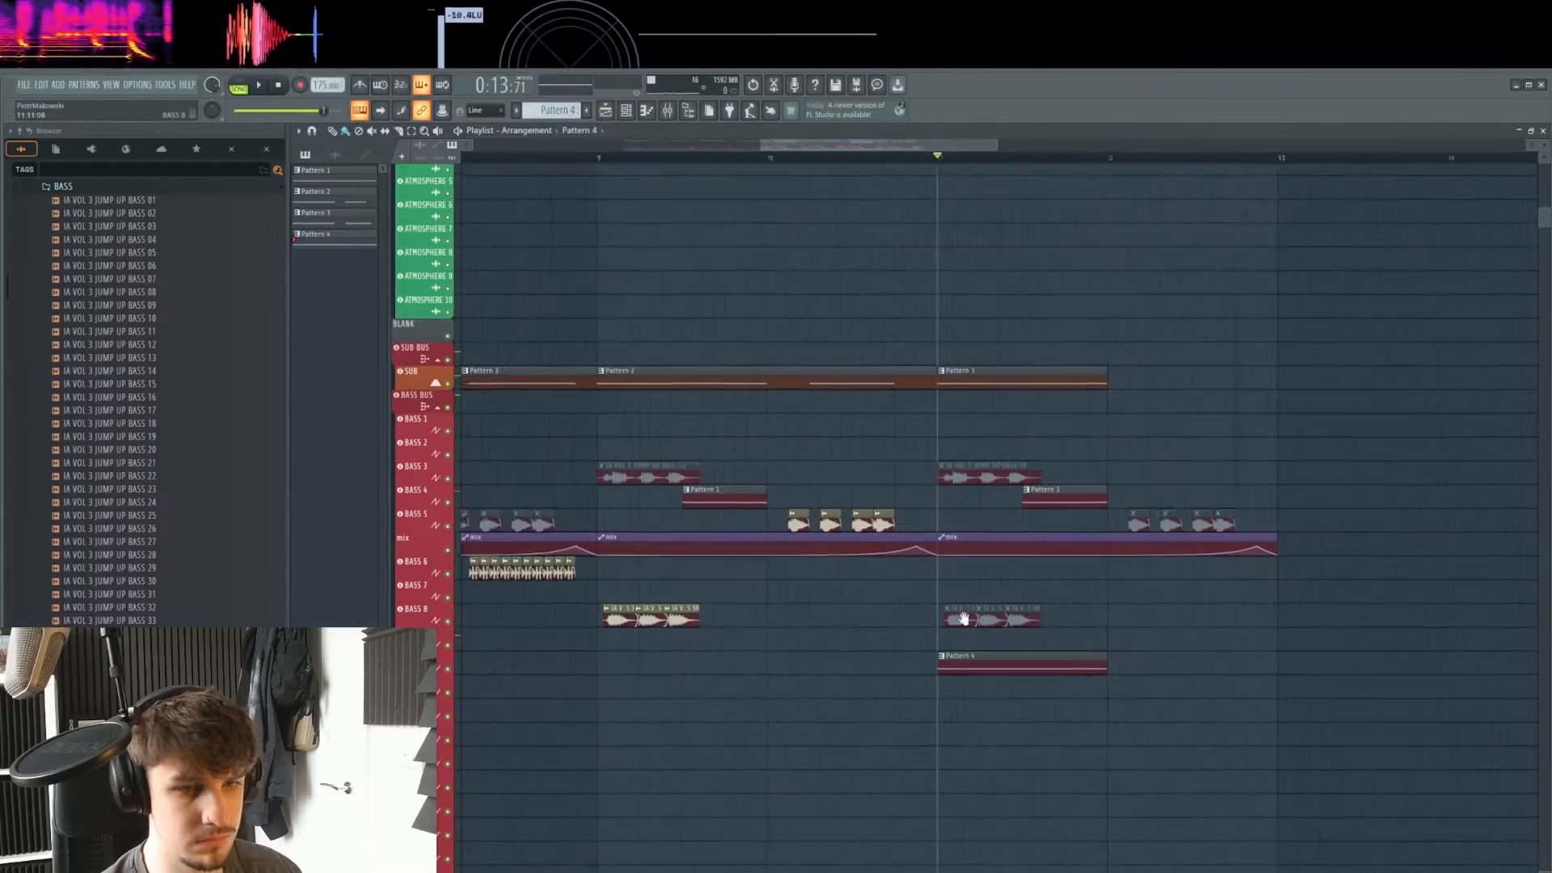
scroll(964, 618, "up", 3)
key("space")
mouse_move(1011, 661)
left_mouse_down()
mouse_move(1069, 655)
mouse_move(1025, 659)
left_mouse_up()
key("space")
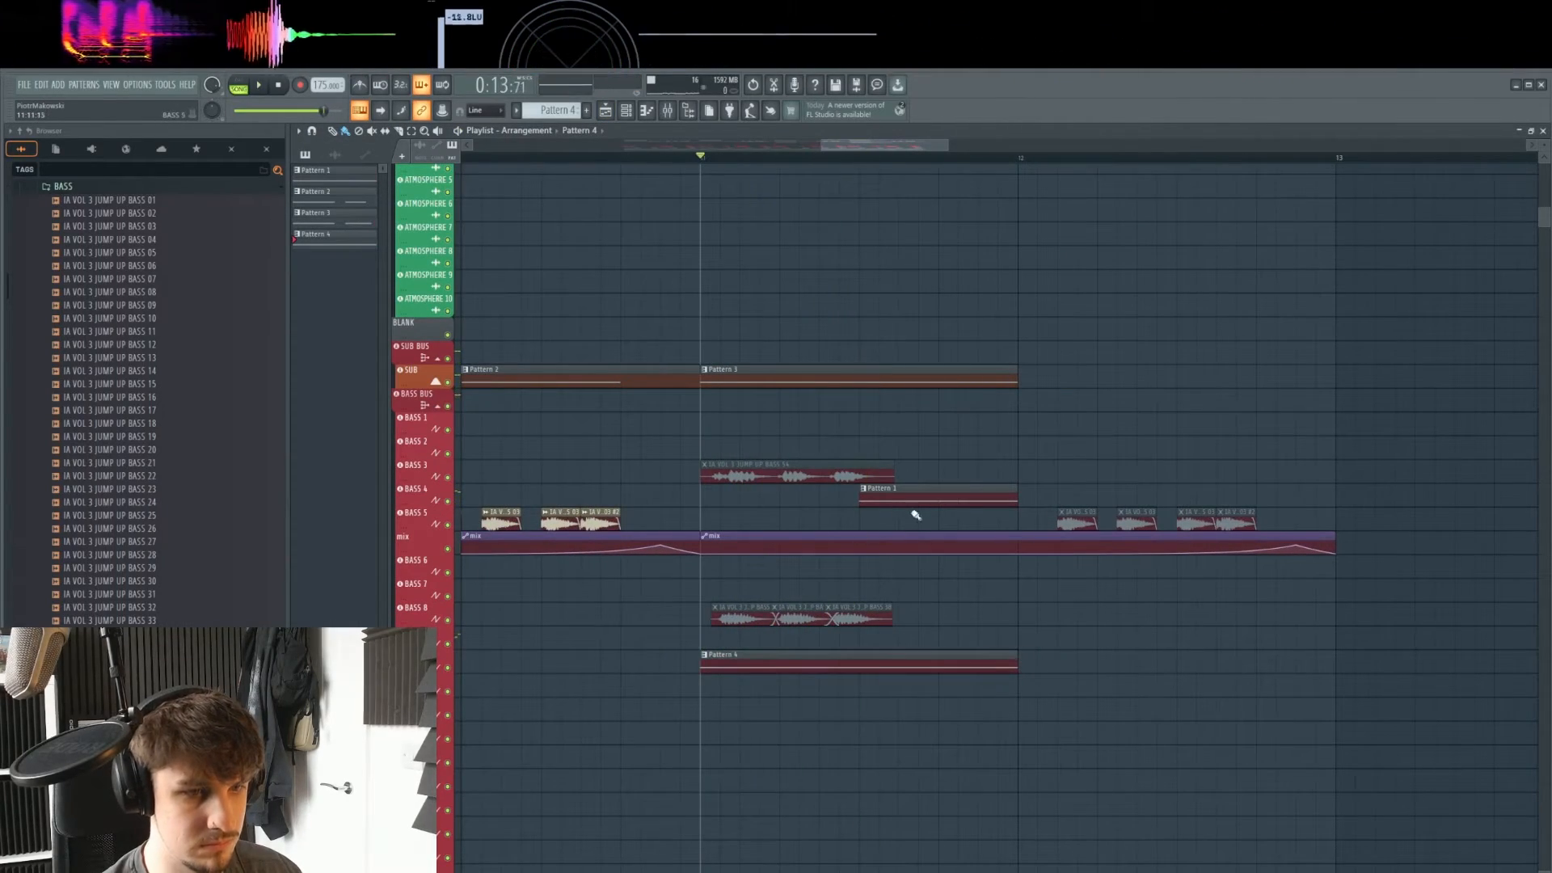
key("space")
scroll(1003, 633, "down", 2)
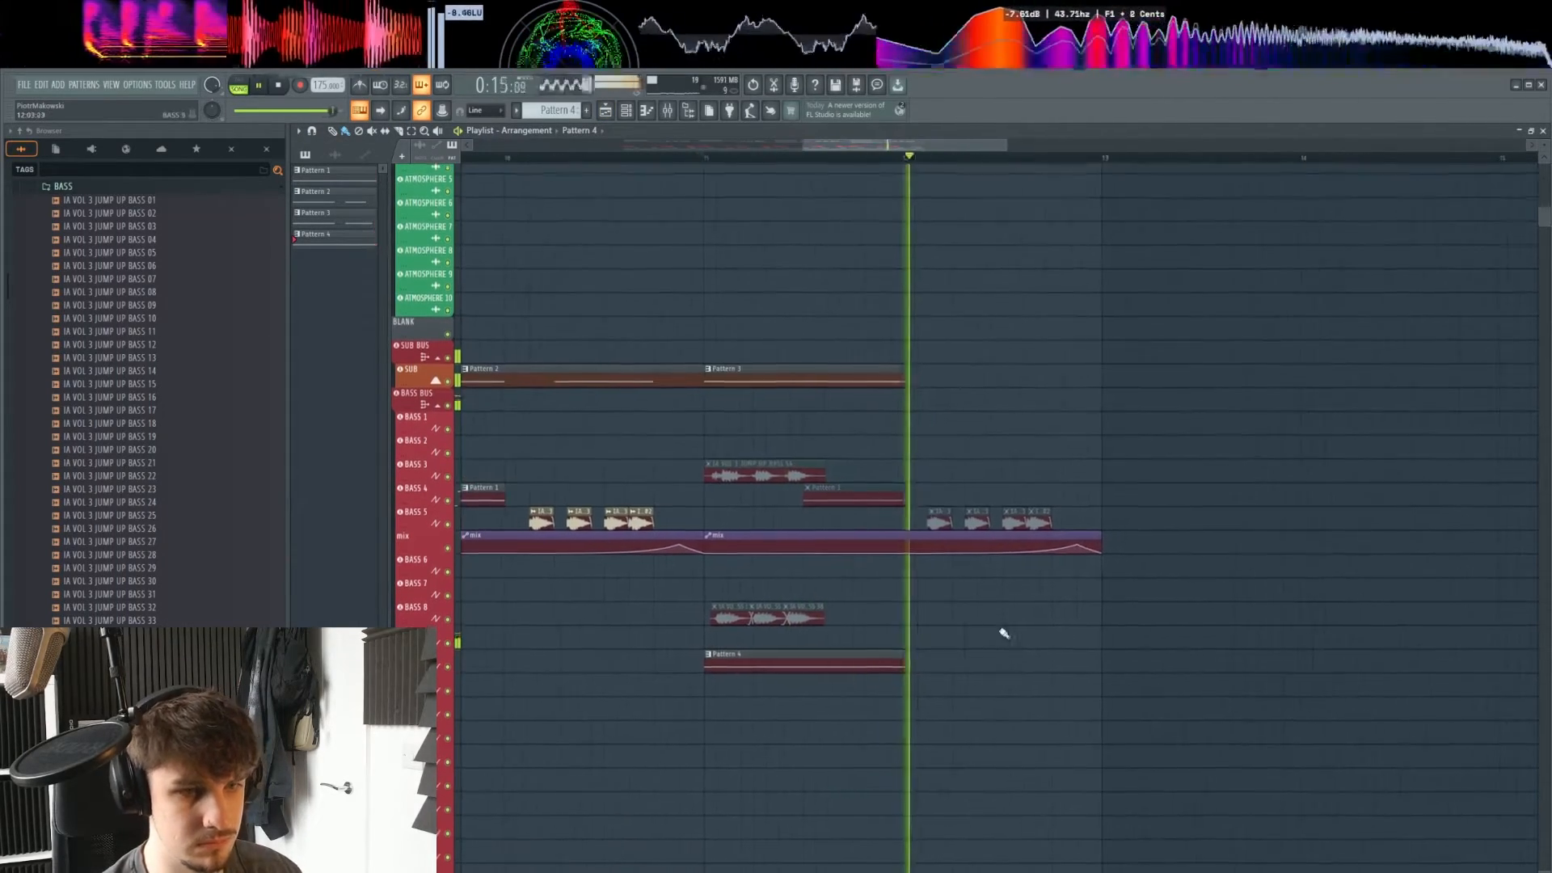
scroll(985, 610, "up", 3)
scroll(1011, 592, "down", 4)
scroll(1029, 593, "down", 1)
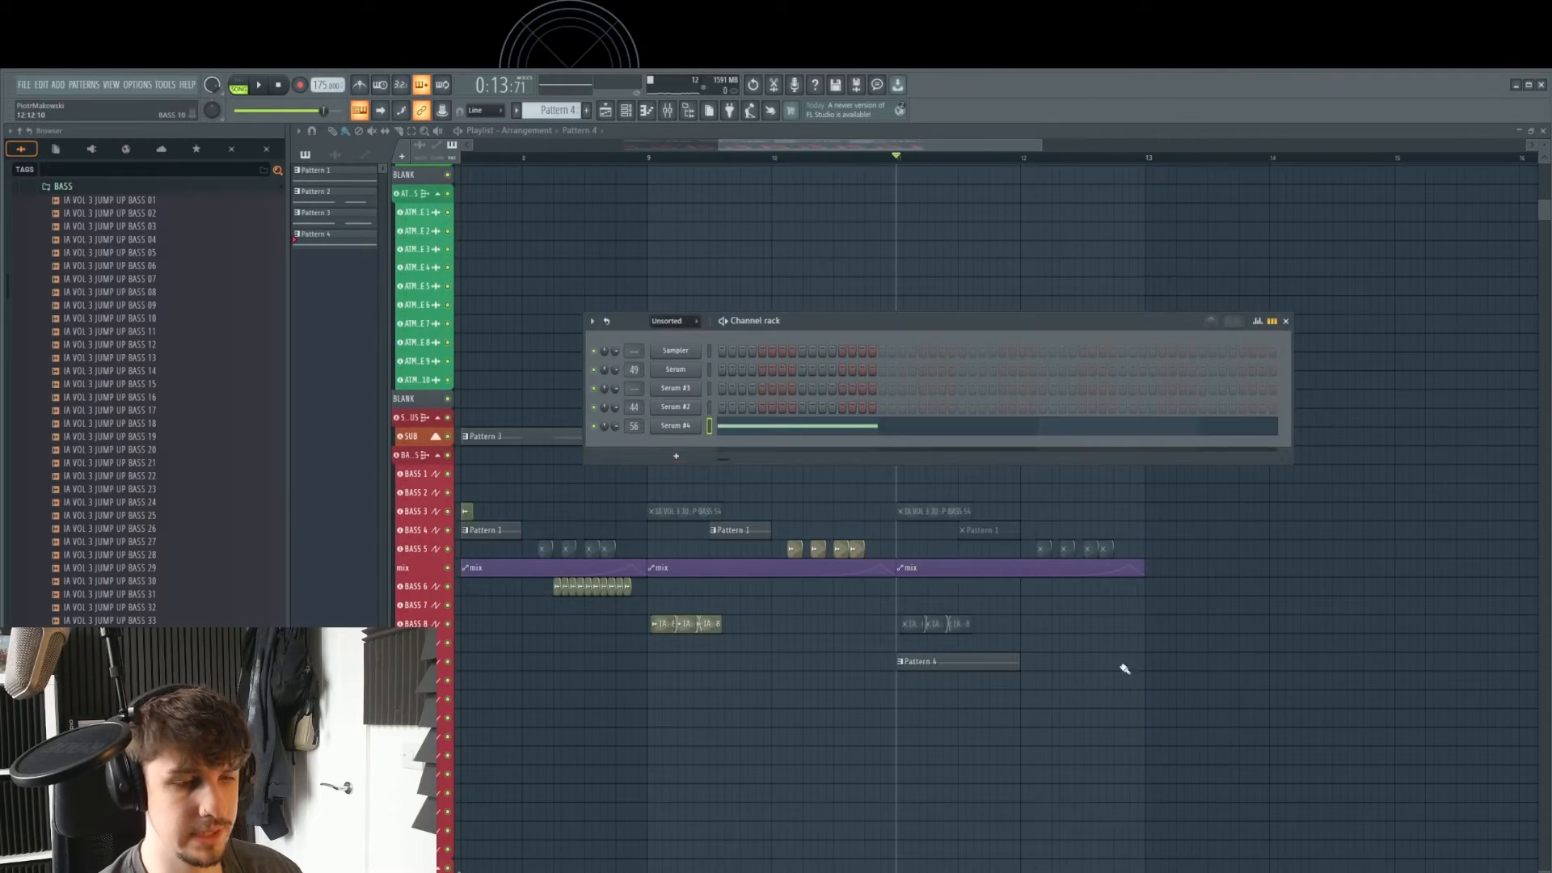
- Create a new pattern and place it as a one-bar clip on track BASS 11 at bar 12
key("F6")
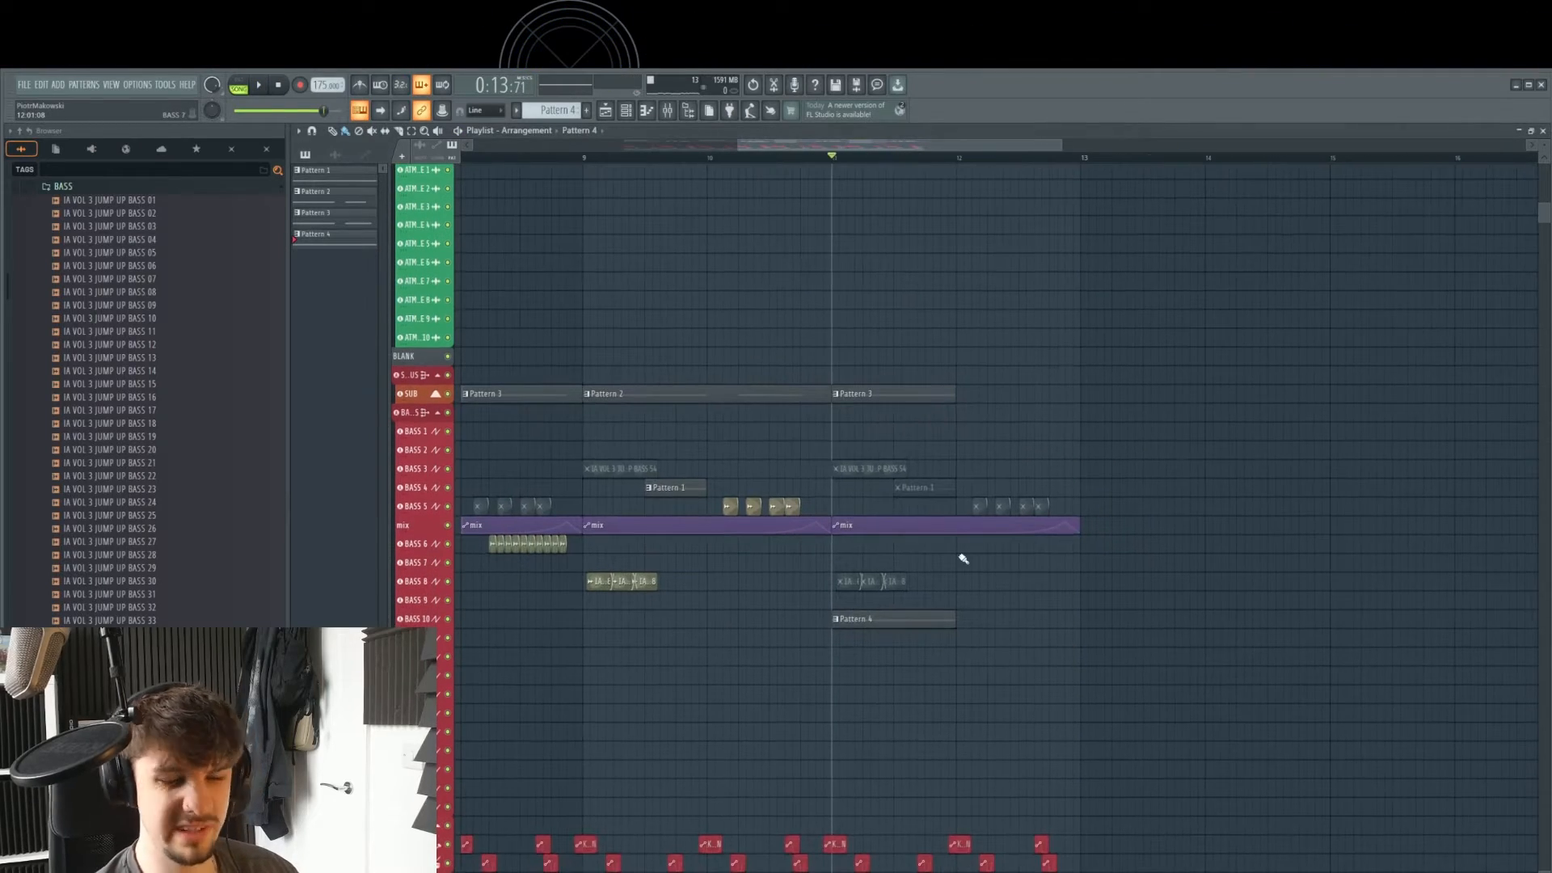
key("space")
scroll(970, 574, "down", 1)
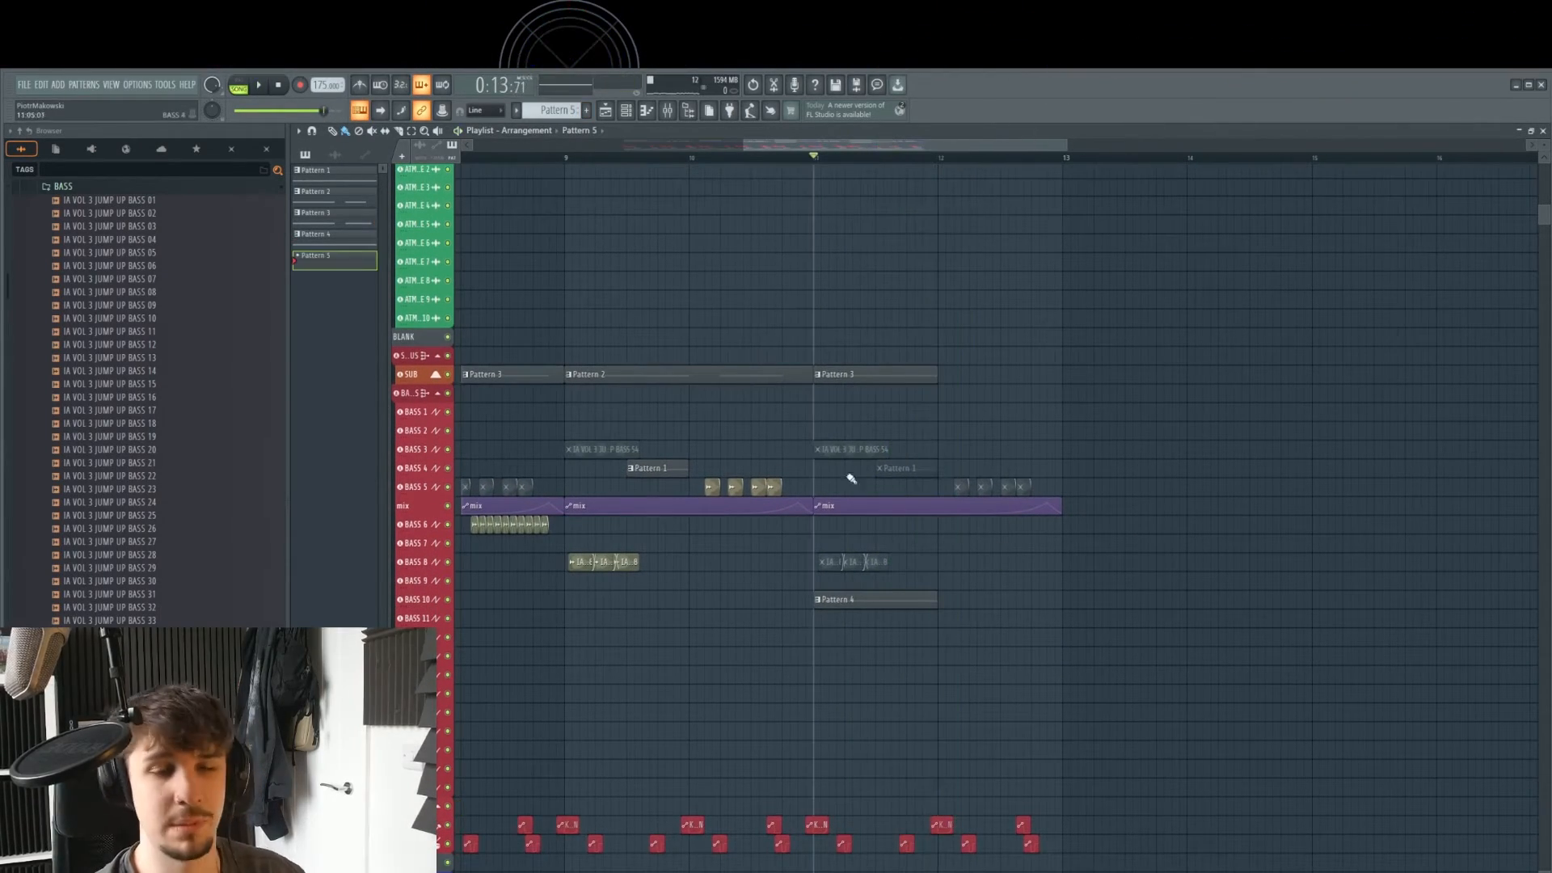
left_click_drag(902, 547, 856, 527)
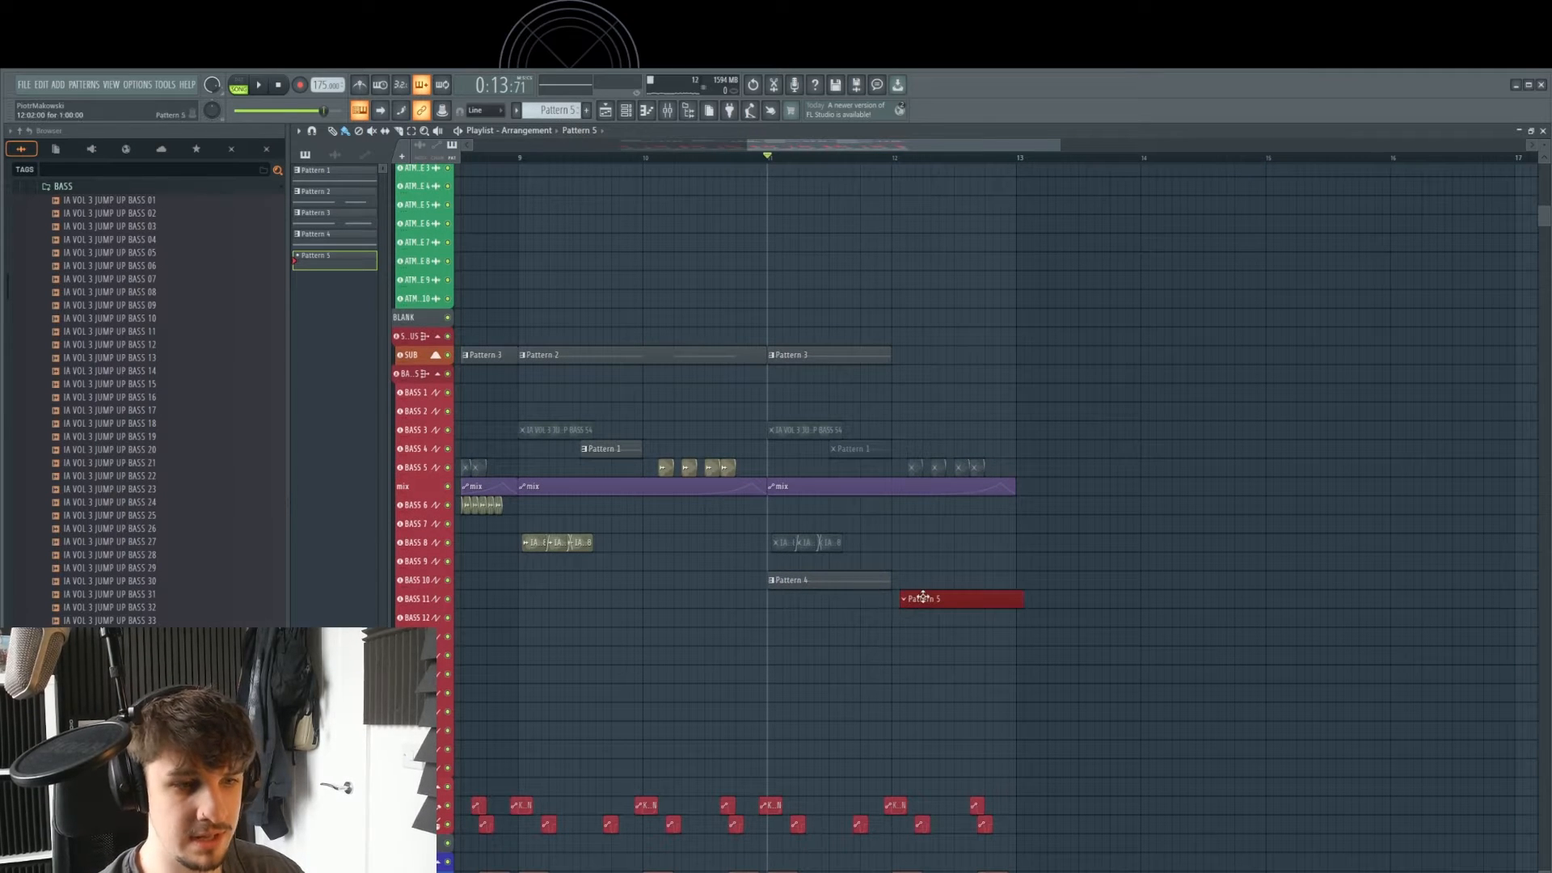
- Add another Serum_x64 channel and load the preset IA VOL 3 DANCEFLOOR REESE 01 from IA D&B Vol 3 Presets
left_click(627, 113)
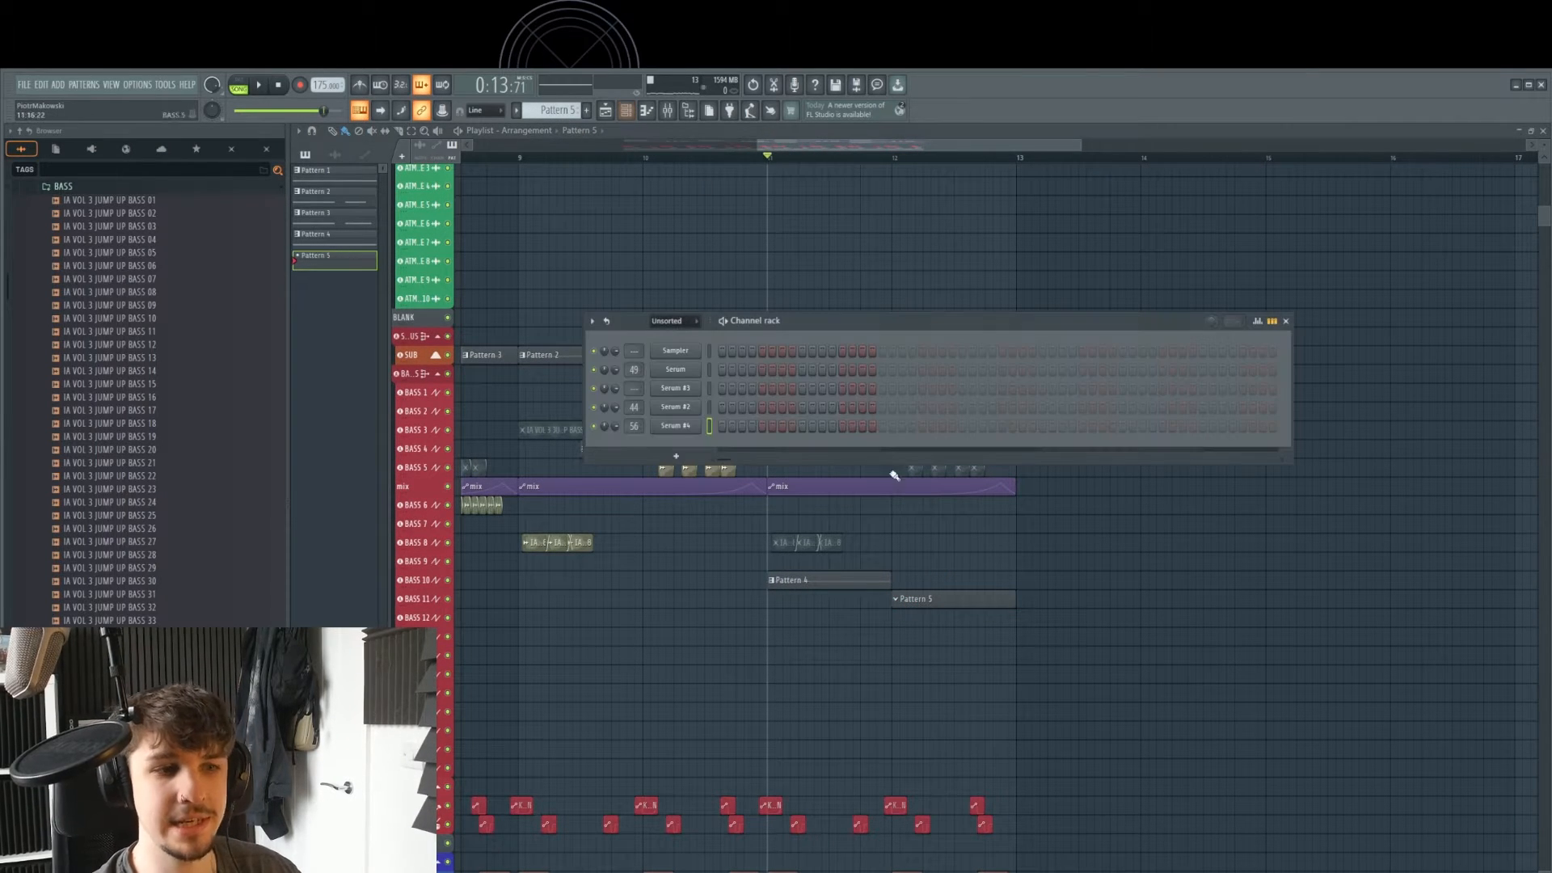
left_click(677, 452)
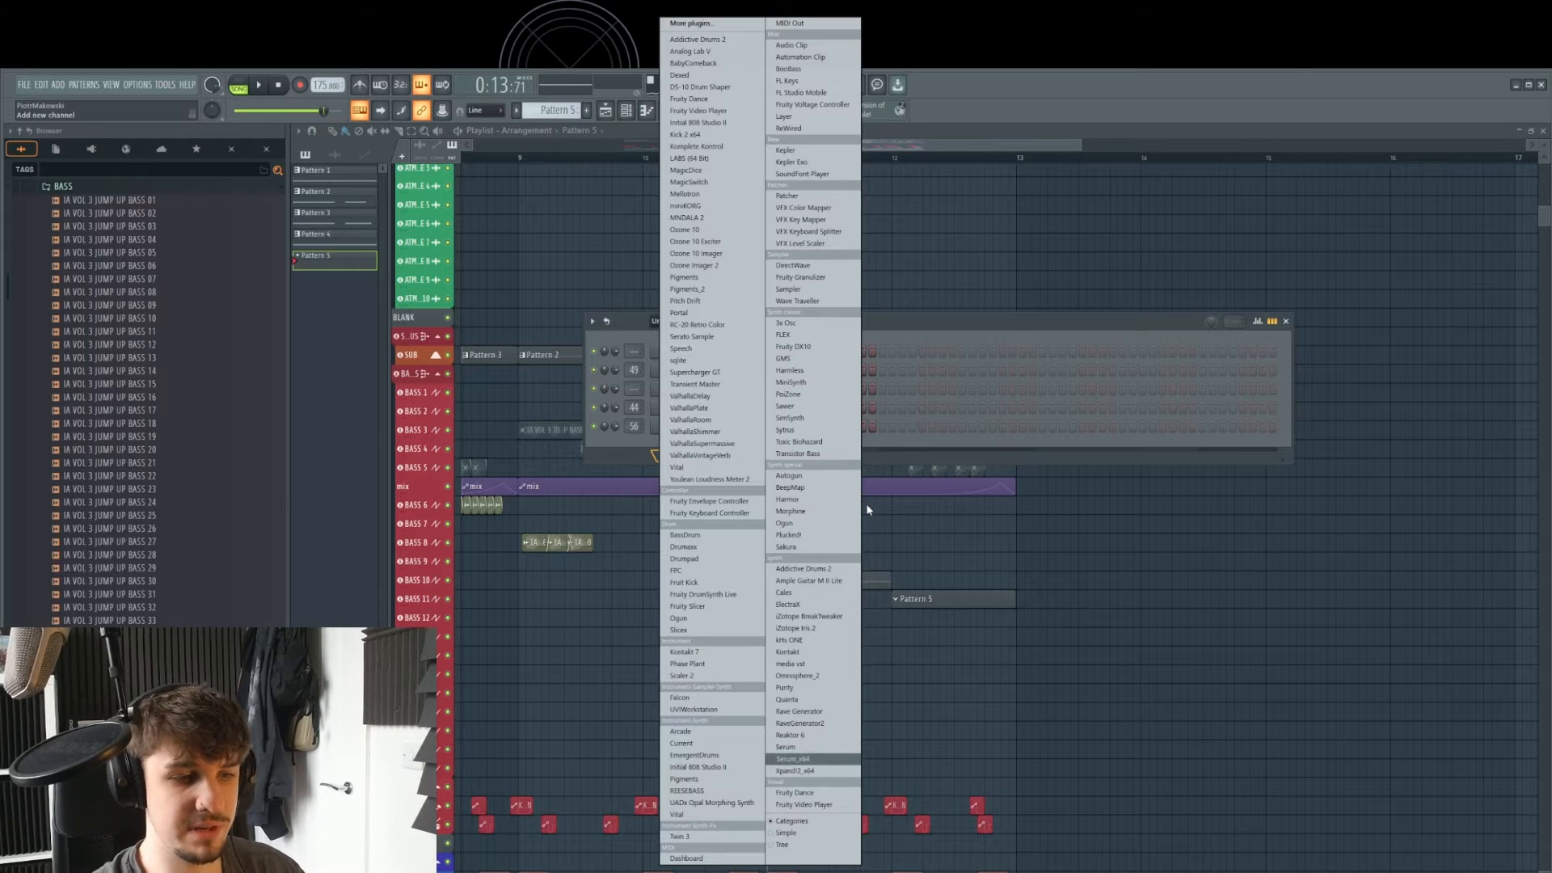
key("Return")
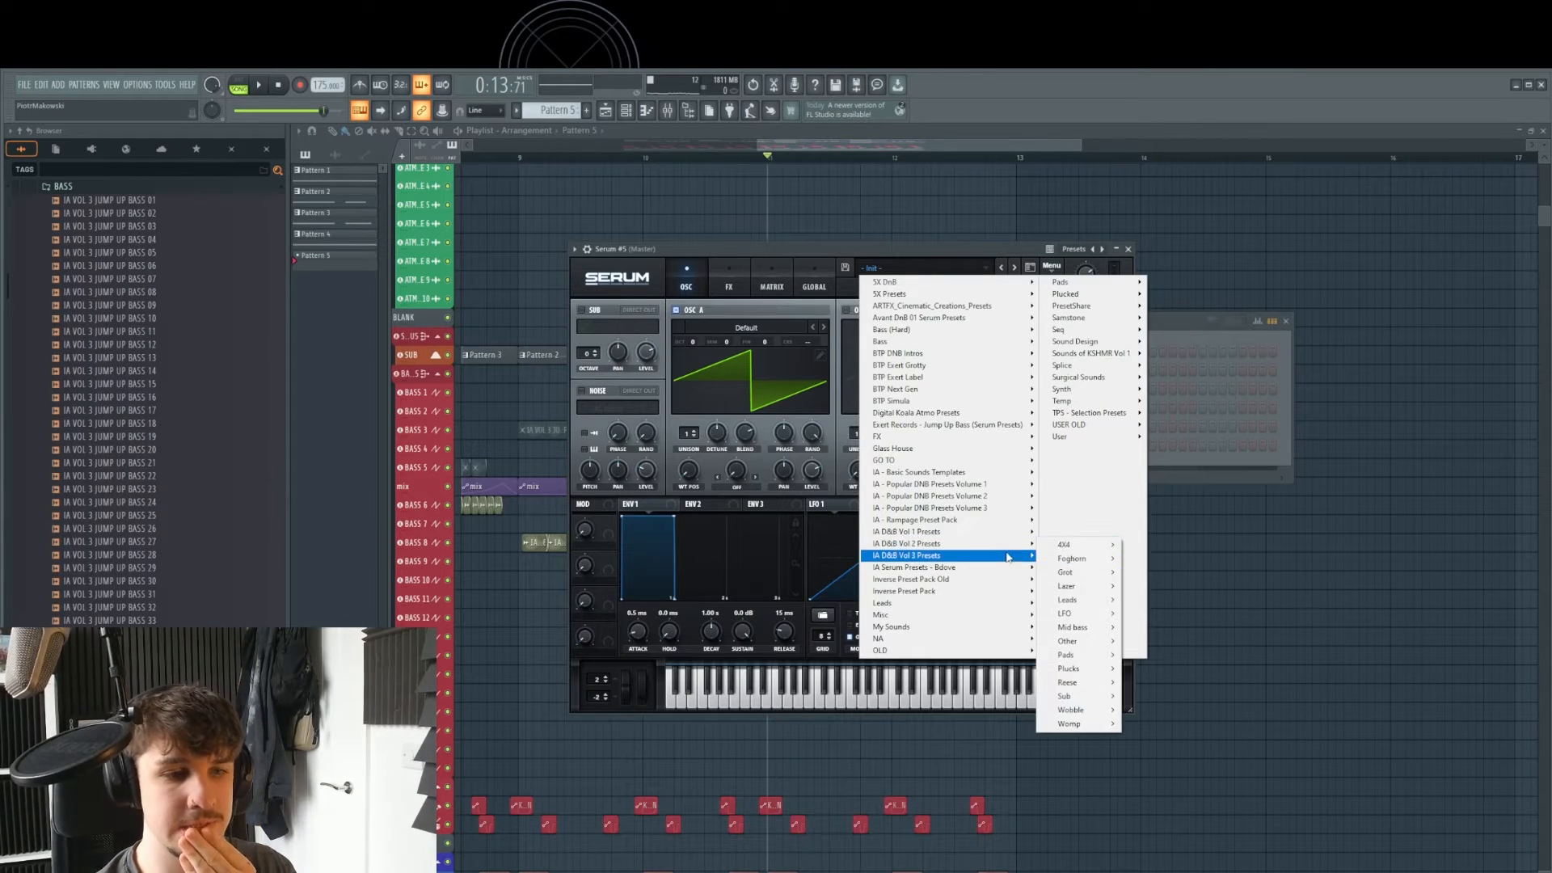
mouse_move(1031, 555)
mouse_move(1089, 556)
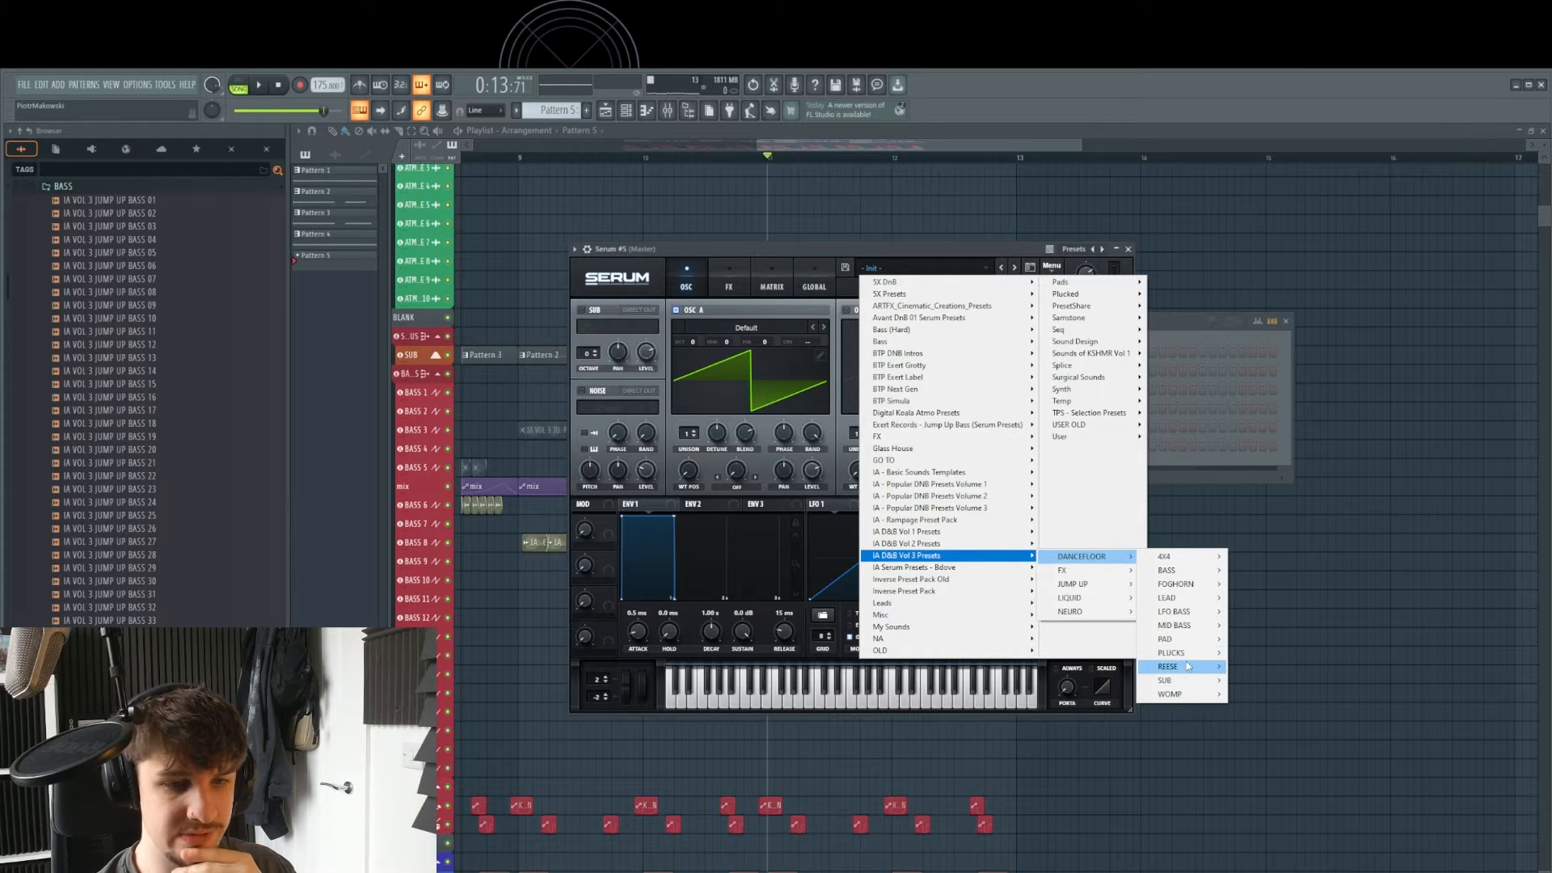
mouse_move(1193, 669)
left_click(1277, 665)
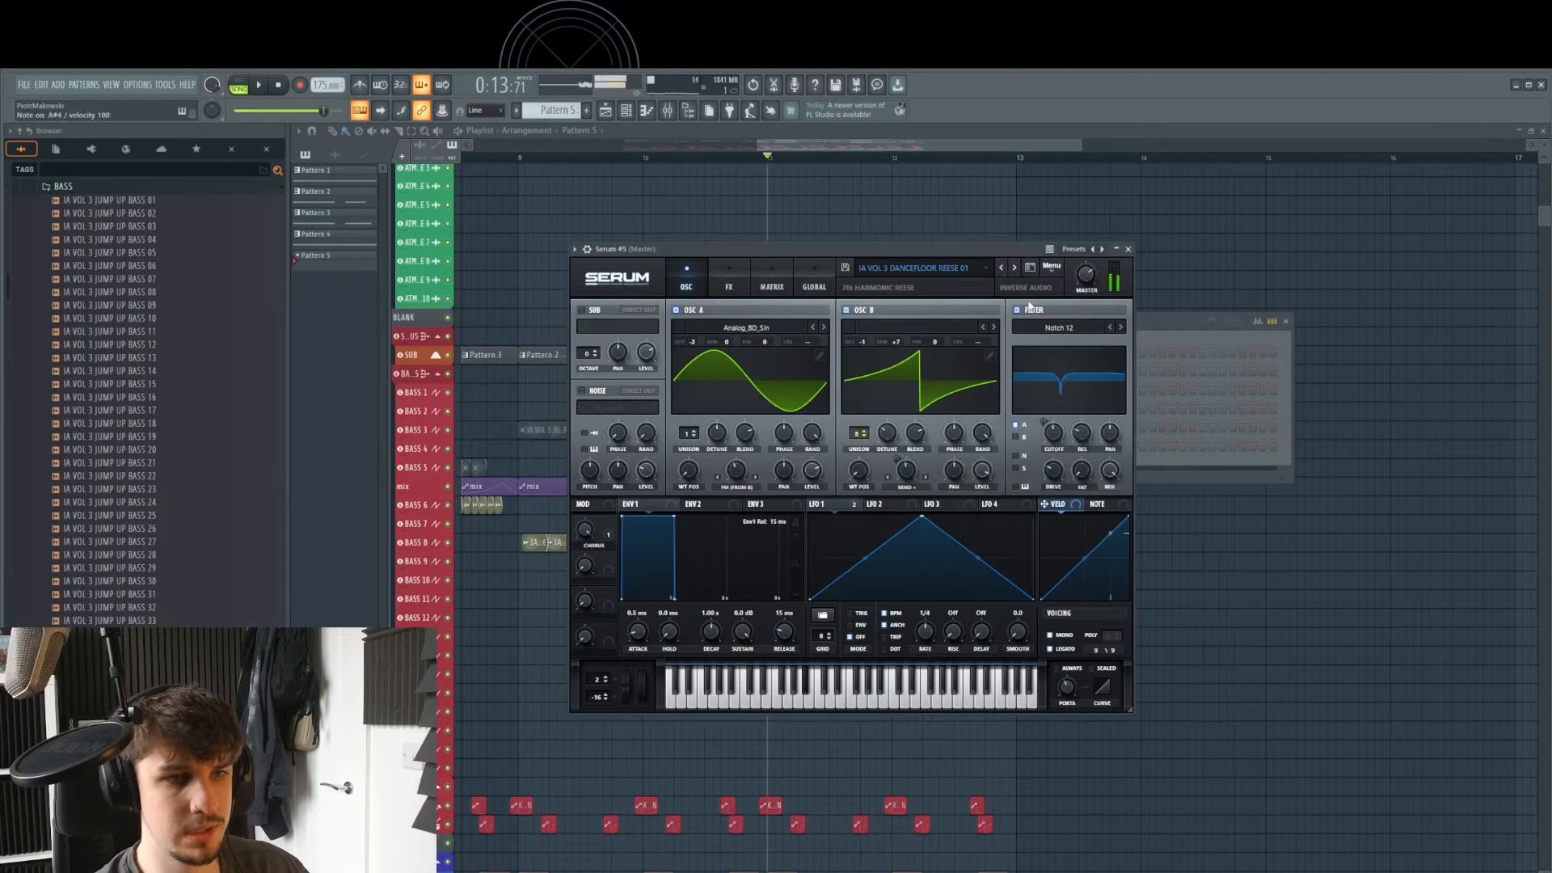
- Browse forward through the Serum reese presets to IA VOL 3 DANCEFLOOR REESE 05 and close the synth
left_click(1015, 267)
left_click(1015, 268)
left_click(1015, 267)
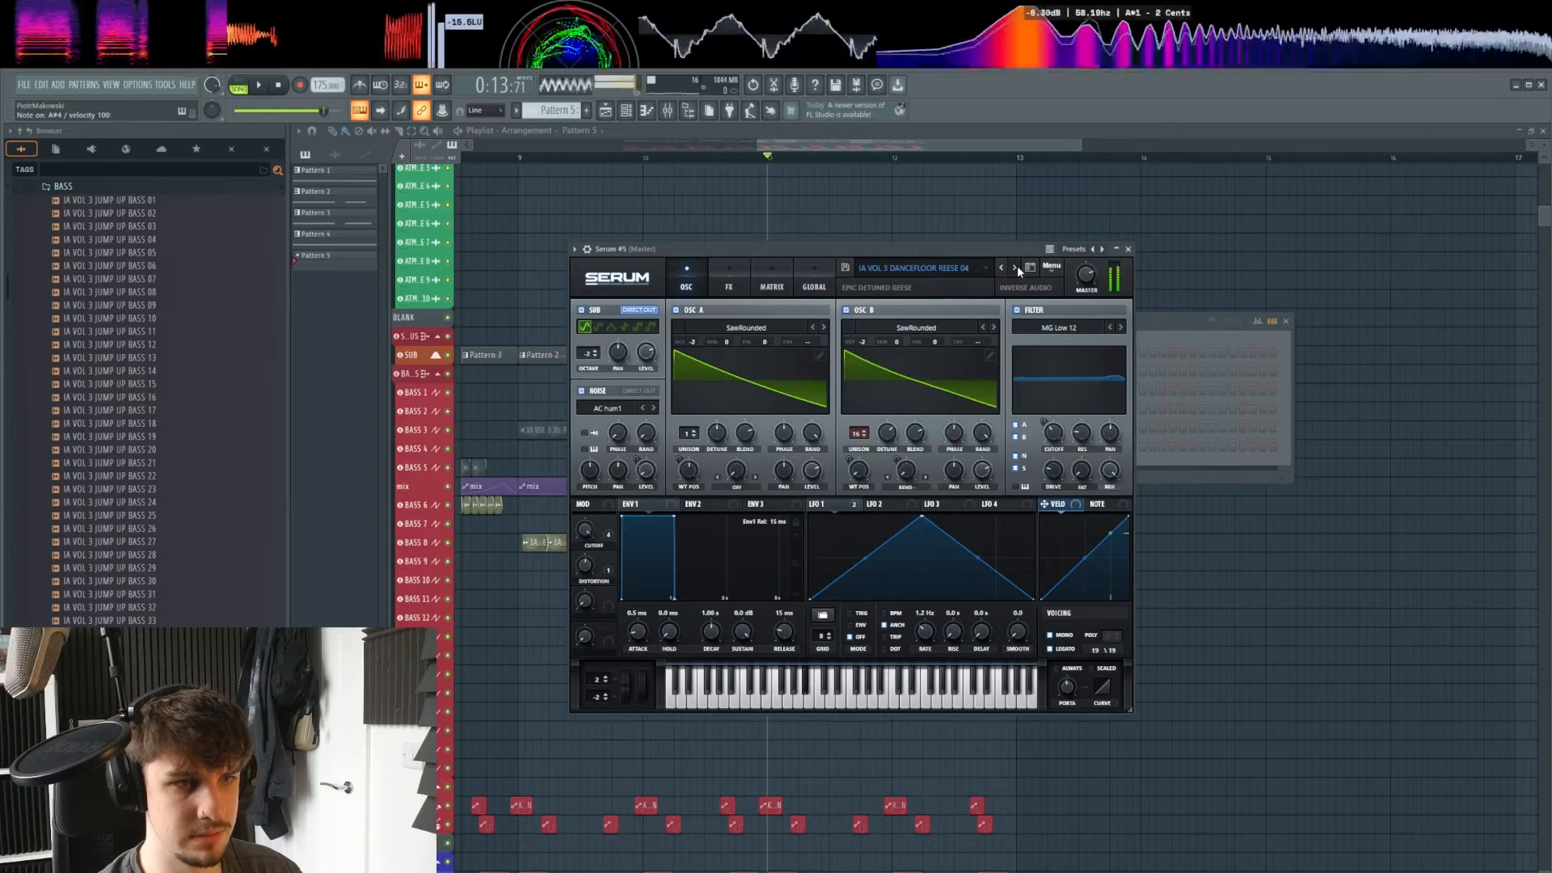
left_click(1015, 267)
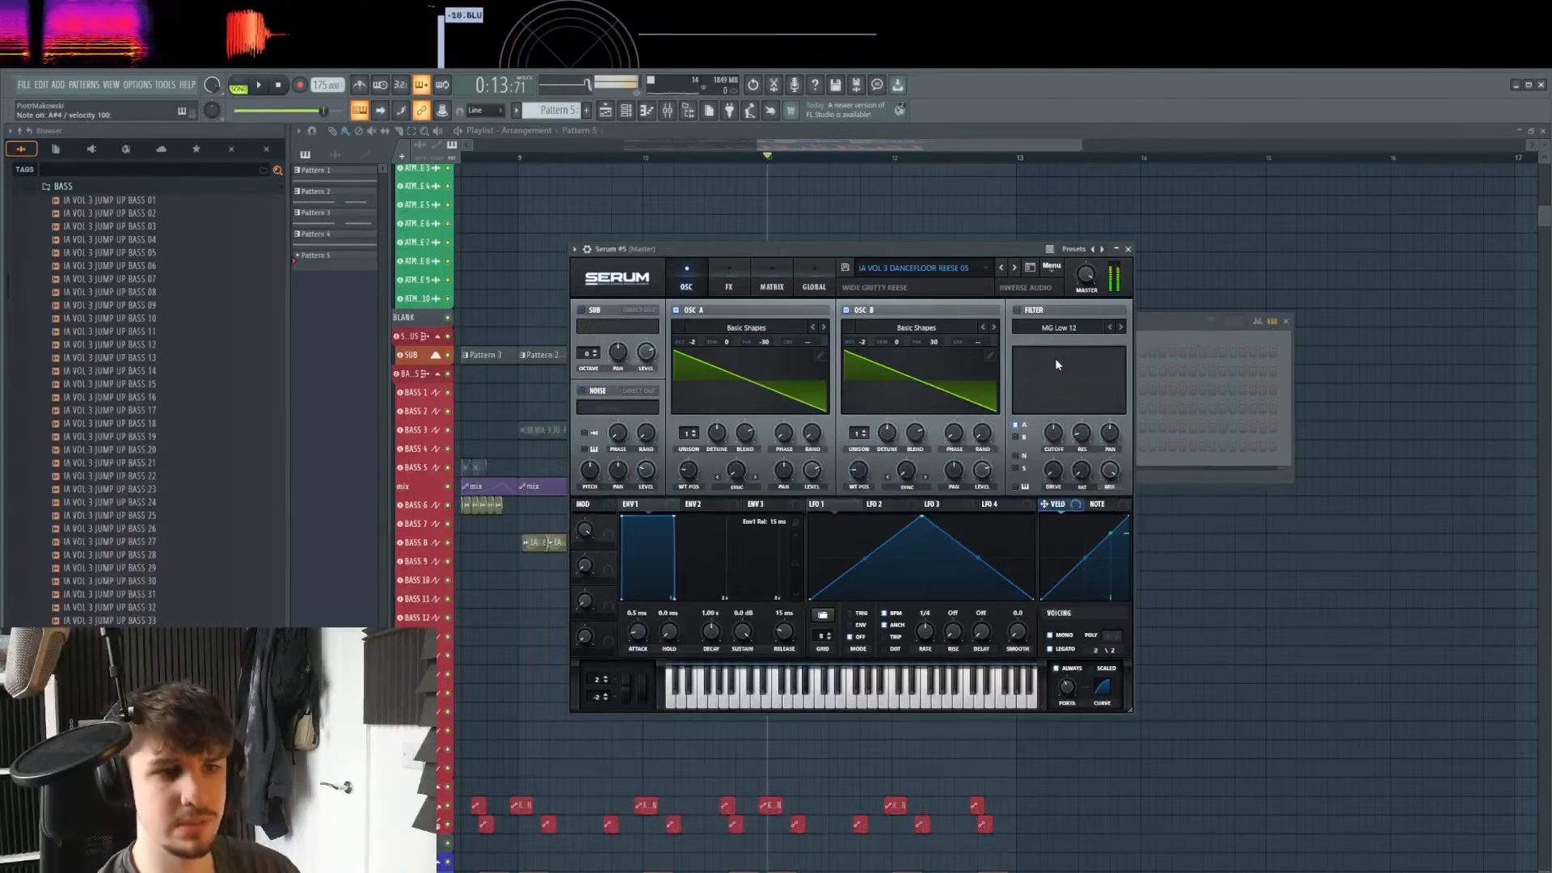
key("Escape")
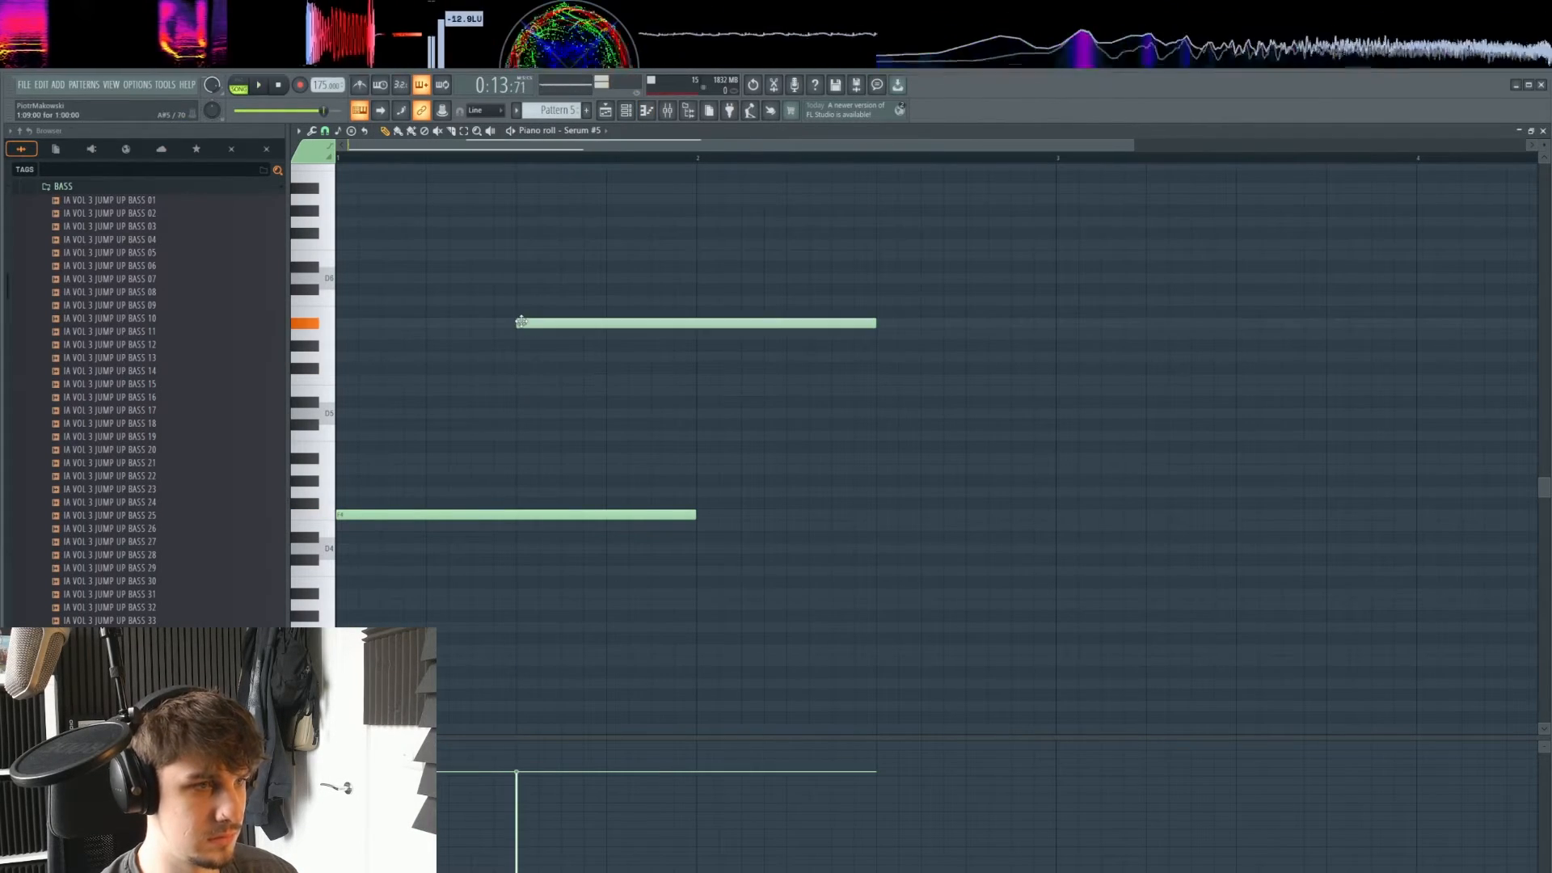
- Add a one-bar F5 note starting on beat 4 of Pattern 5 and play it back with the arrangement
left_click(565, 379)
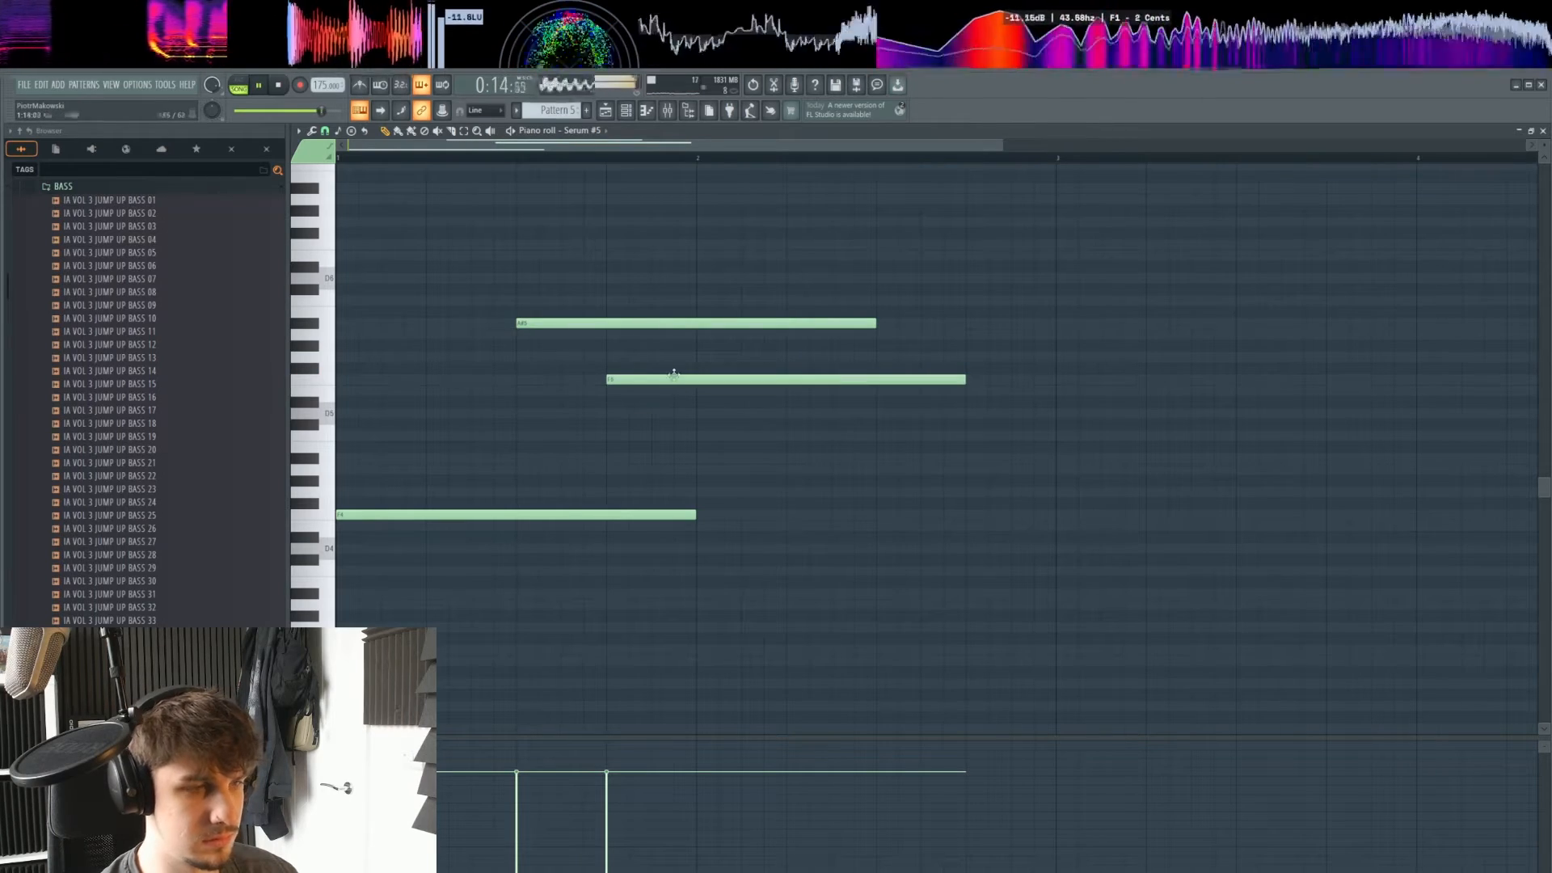
key("space")
key("F5")
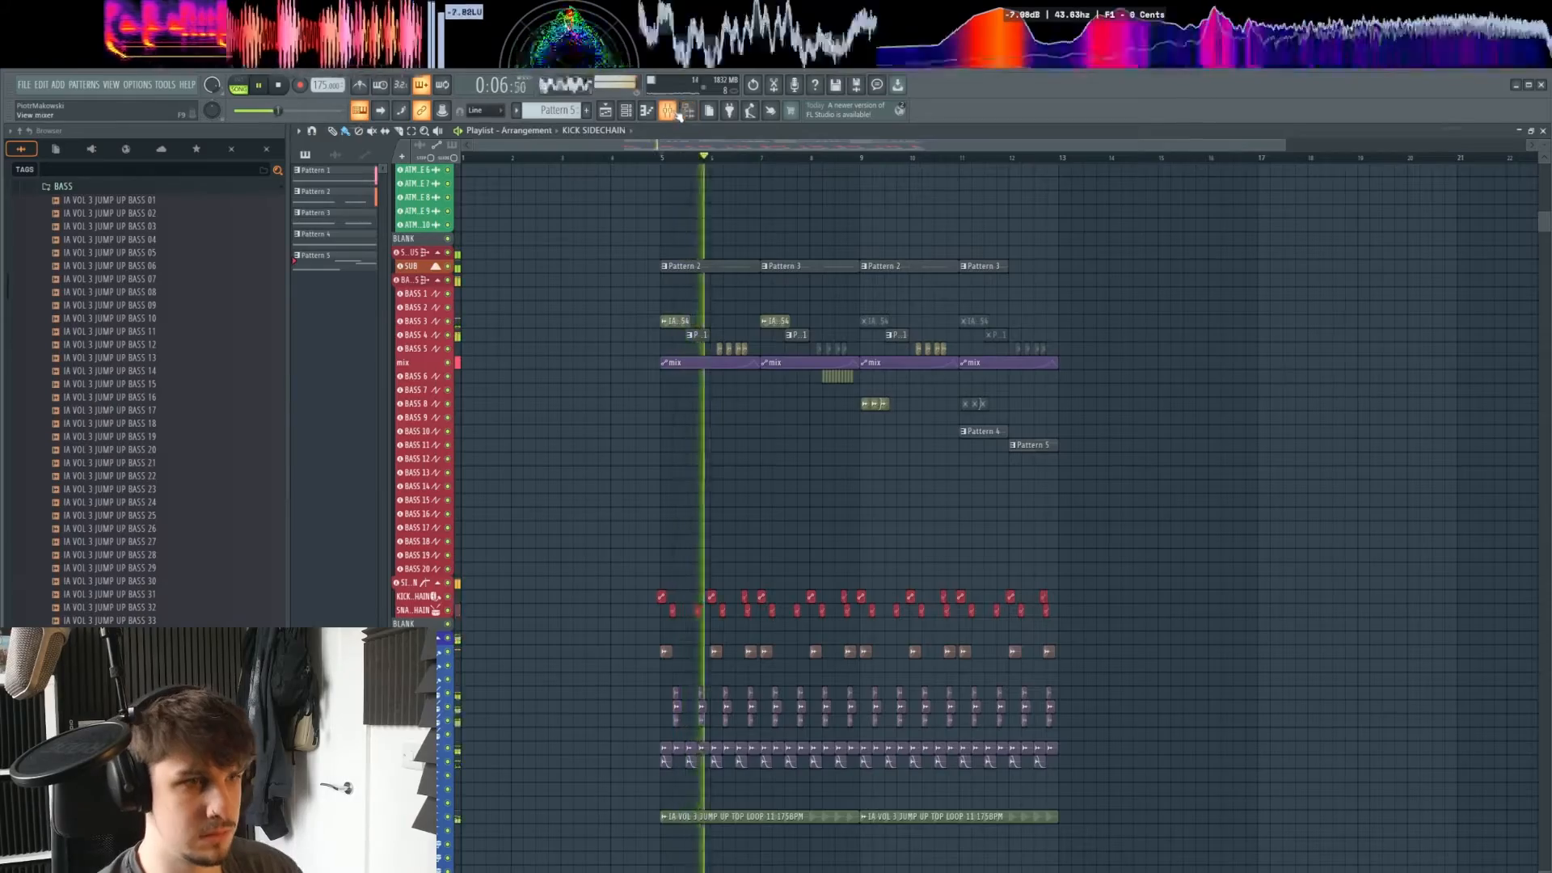
key("F9")
key("F9")
- Mute the BASS 8 clips at bar 9, unmute the BASS 3 sample there and audition the change
scroll(807, 405, "up", 3)
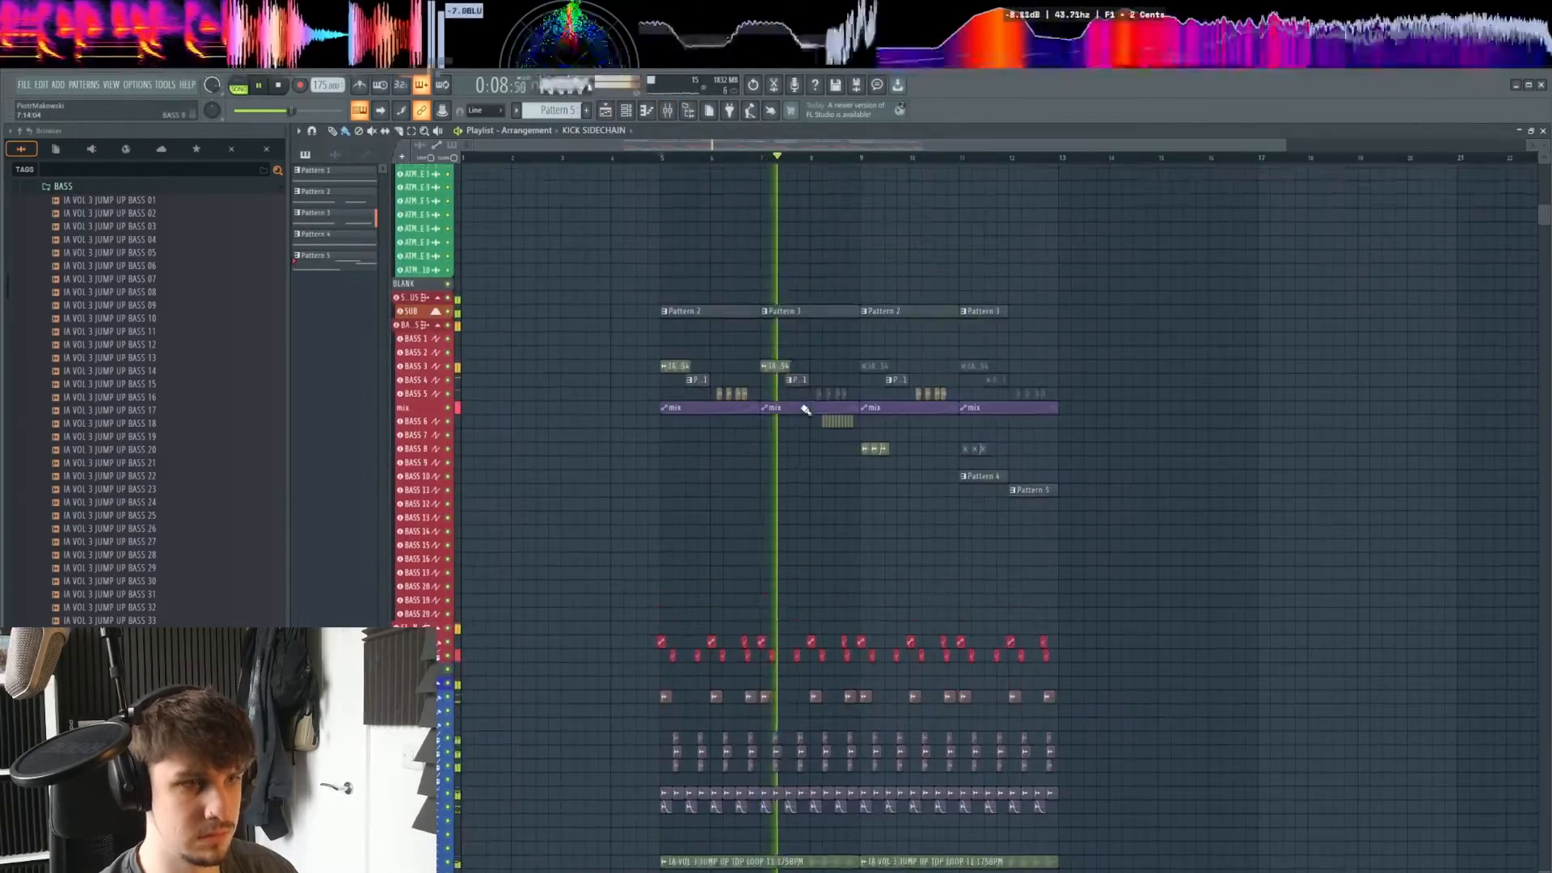
scroll(869, 578, "down", 1)
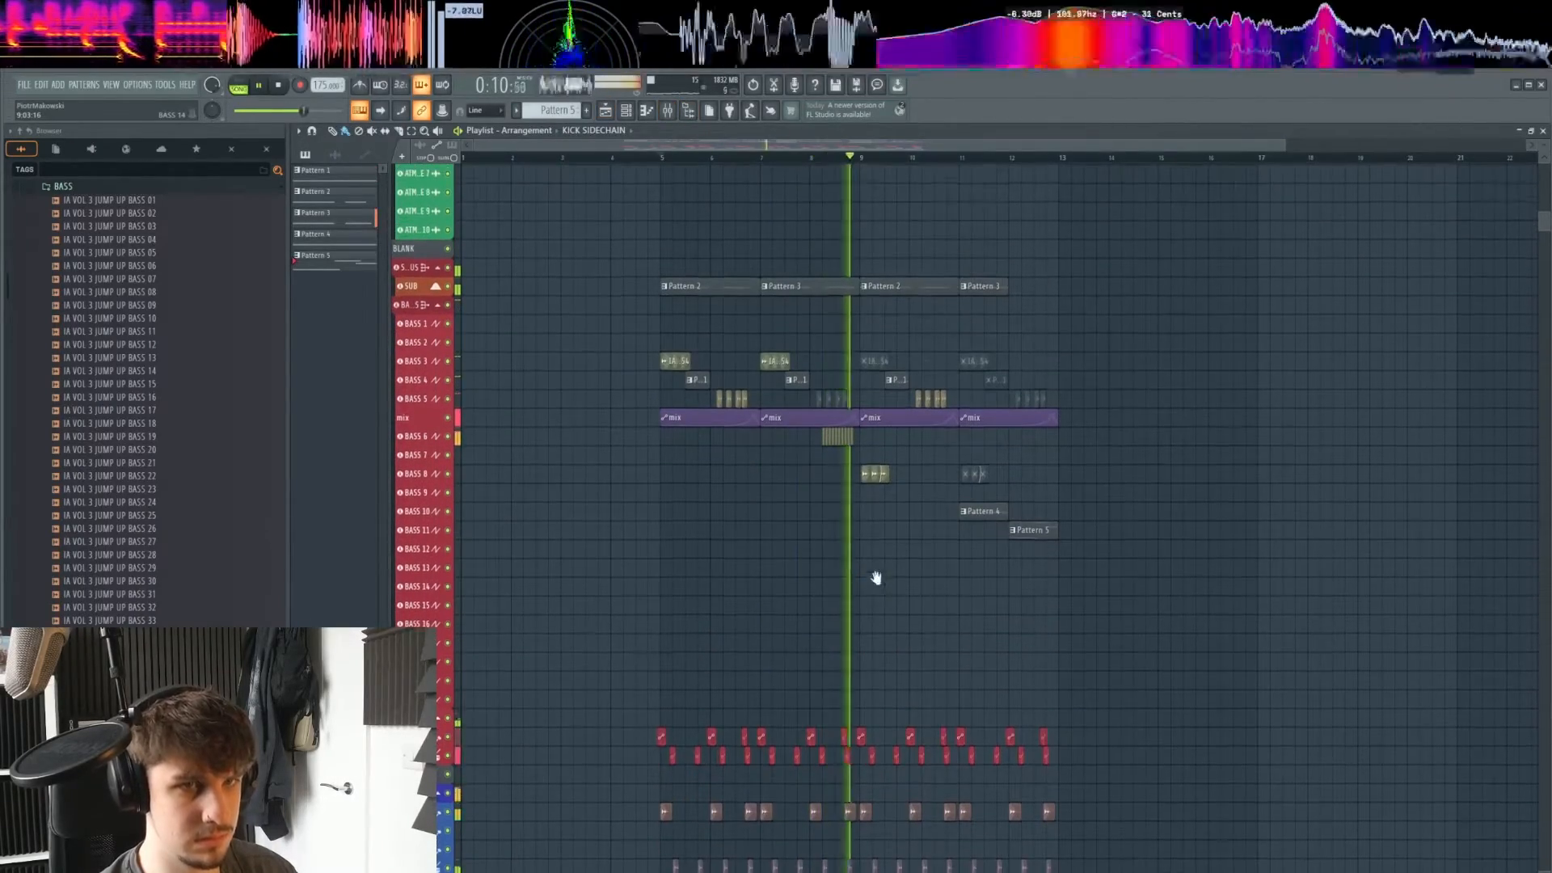
scroll(879, 585, "up", 2)
scroll(879, 585, "up", 1)
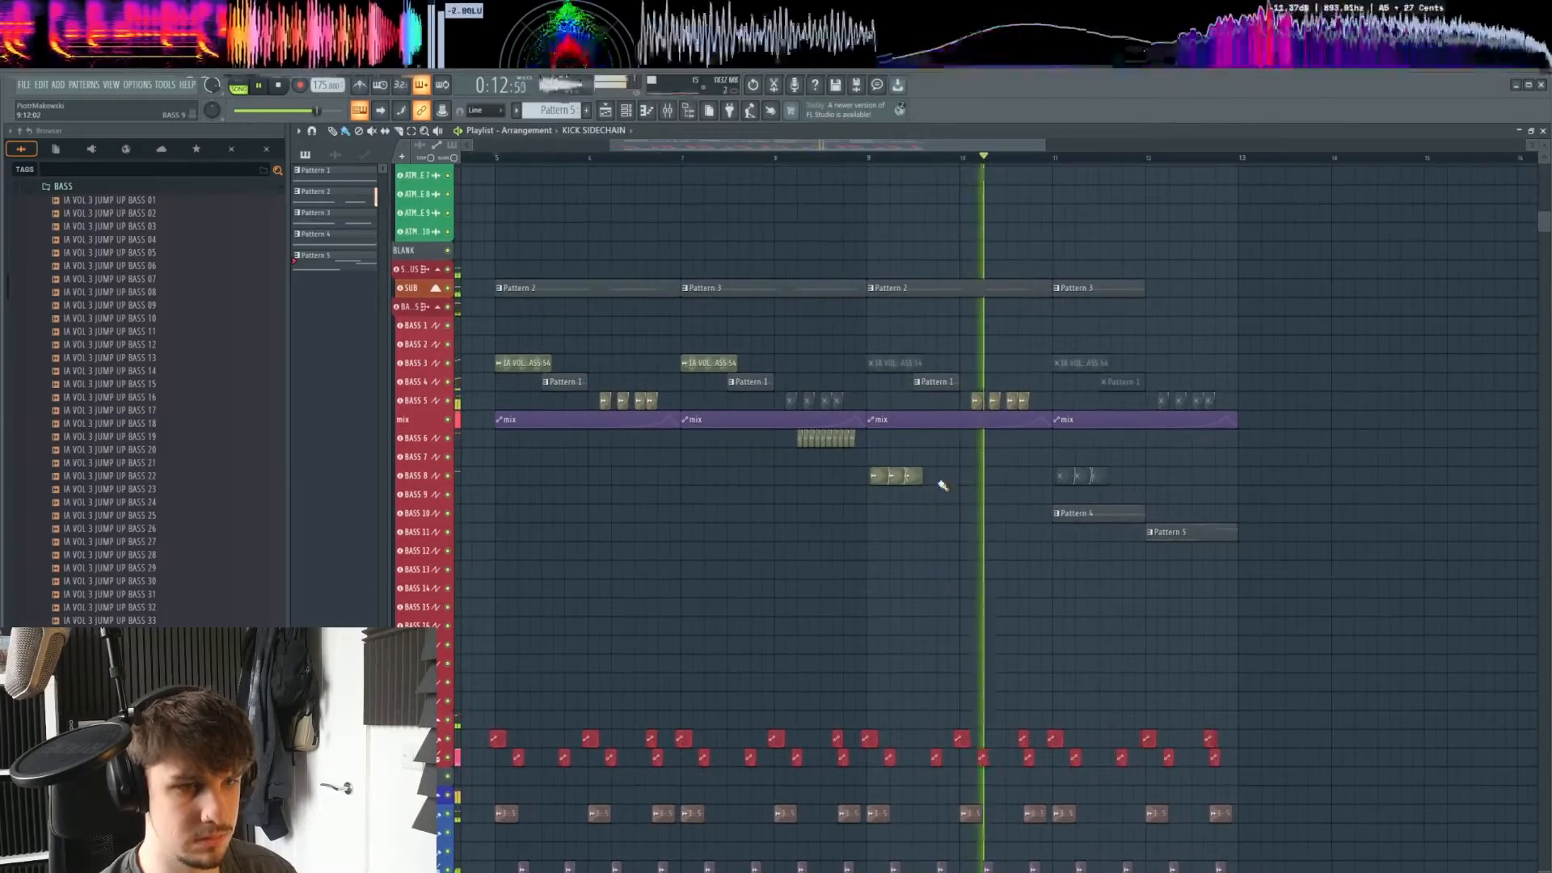
left_click_drag(929, 482, 843, 476)
right_click(877, 362, "alt")
scroll(959, 425, "down", 2)
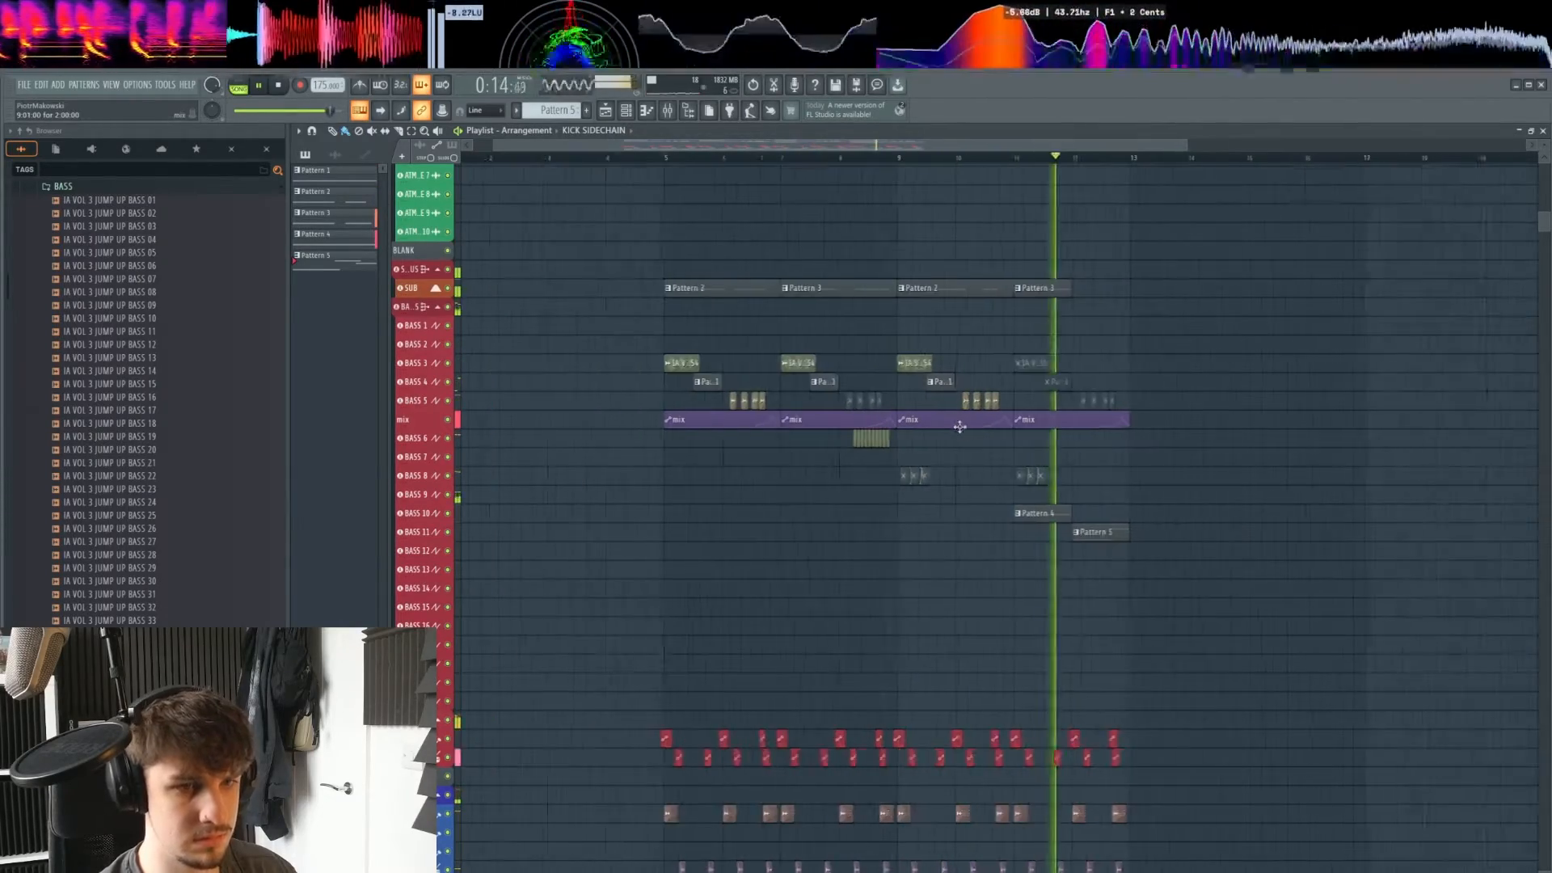
scroll(962, 420, "down", 1)
scroll(970, 558, "up", 2)
scroll(938, 554, "down", 2)
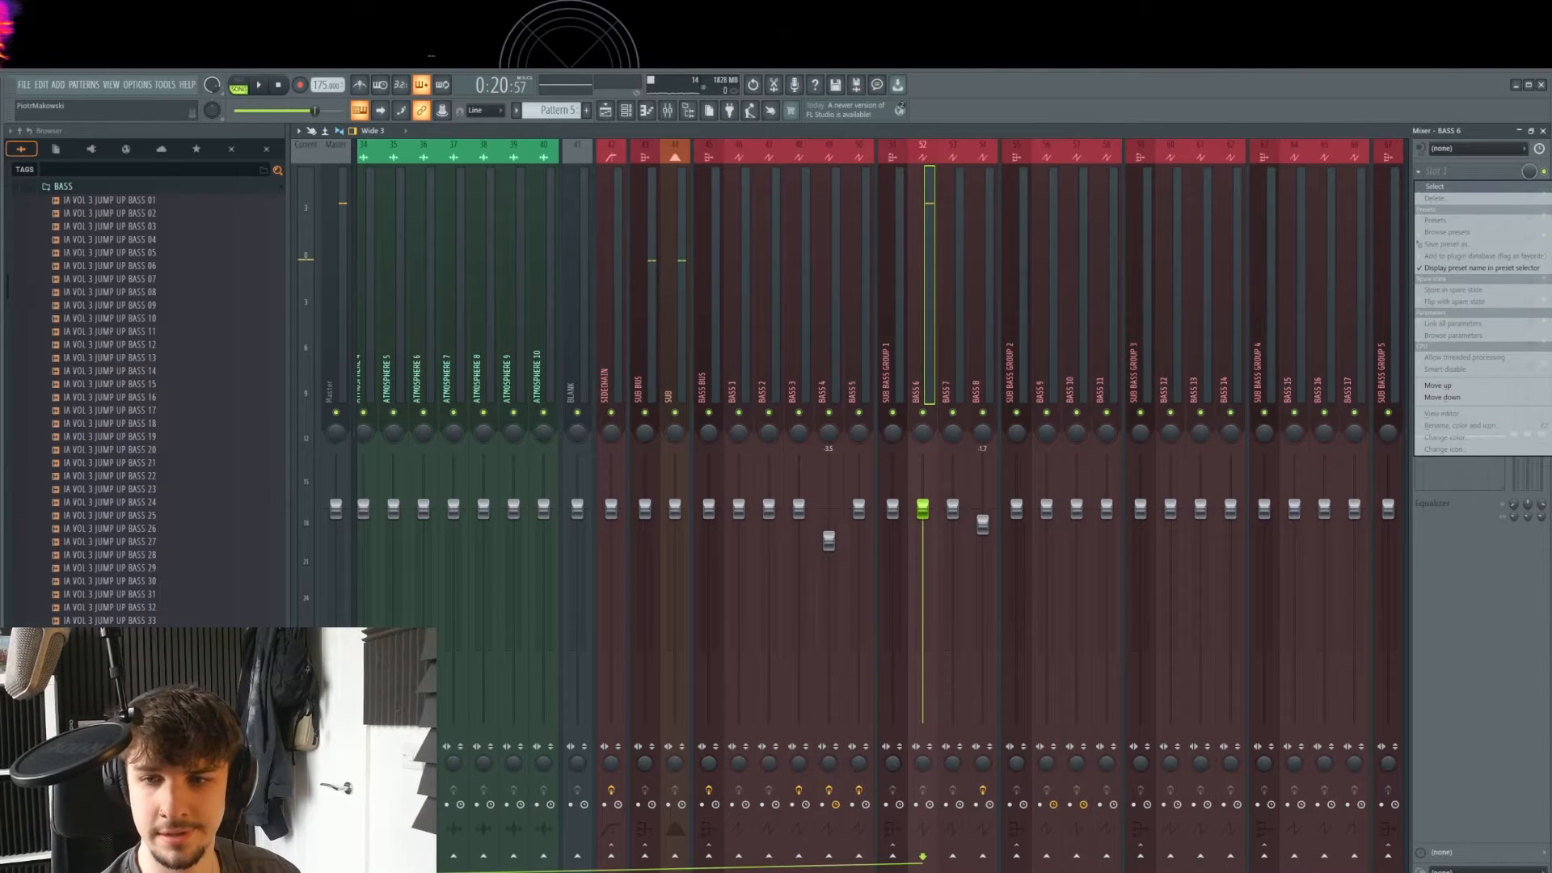
- Set up Effector on the BASS 6 mixer track with bypass off and the Phaser effect, adjusting its XY pad while auditioning
left_click_drag(488, 226, 984, 330)
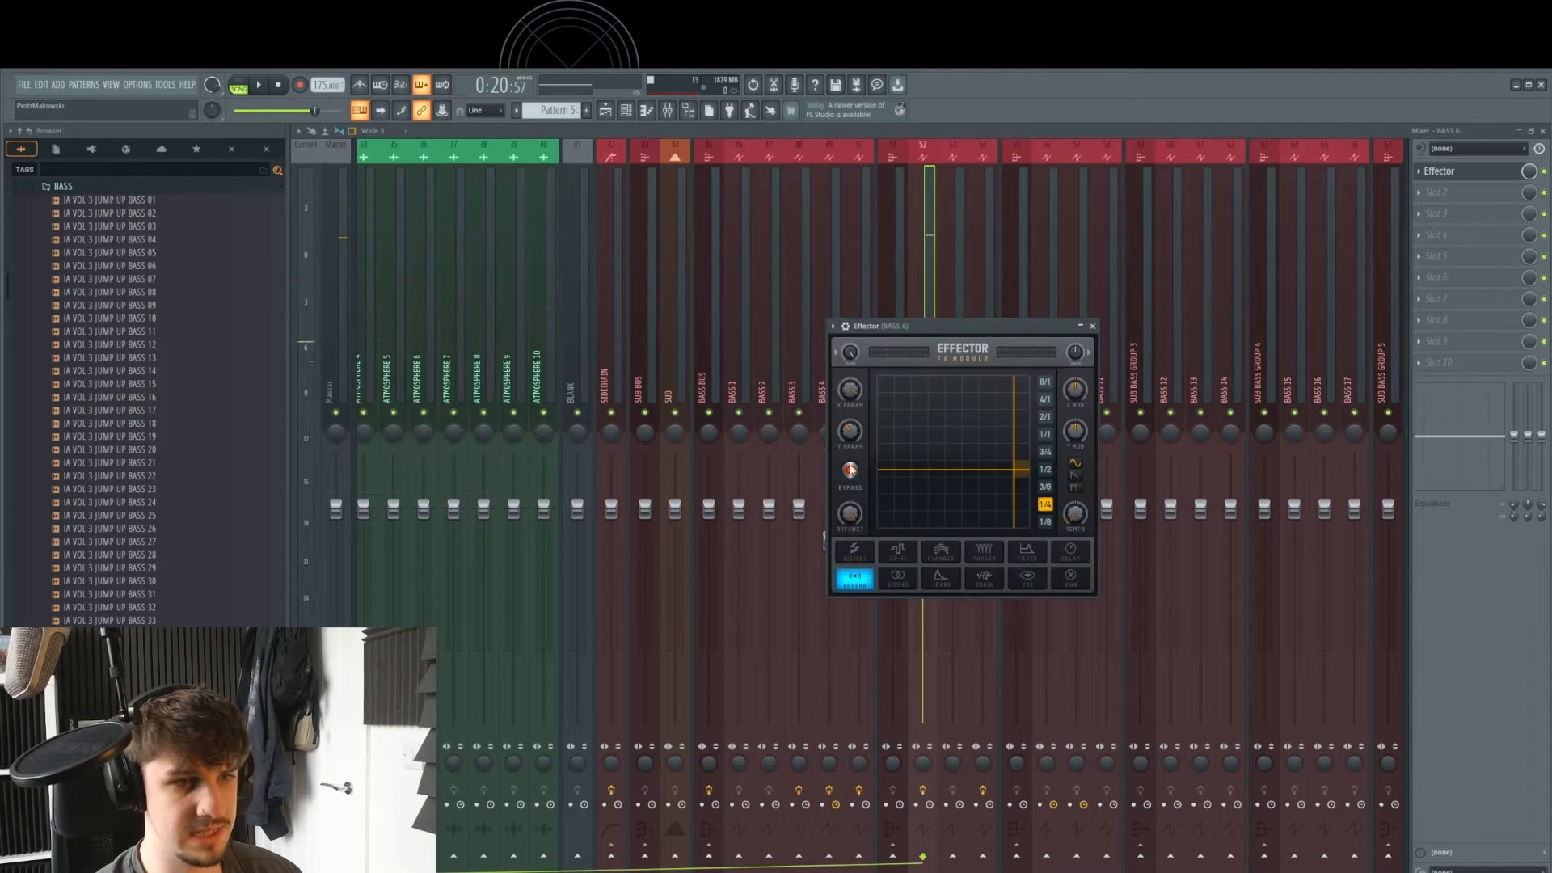
left_click(858, 474)
left_click(1020, 550)
left_click(987, 550)
key("space")
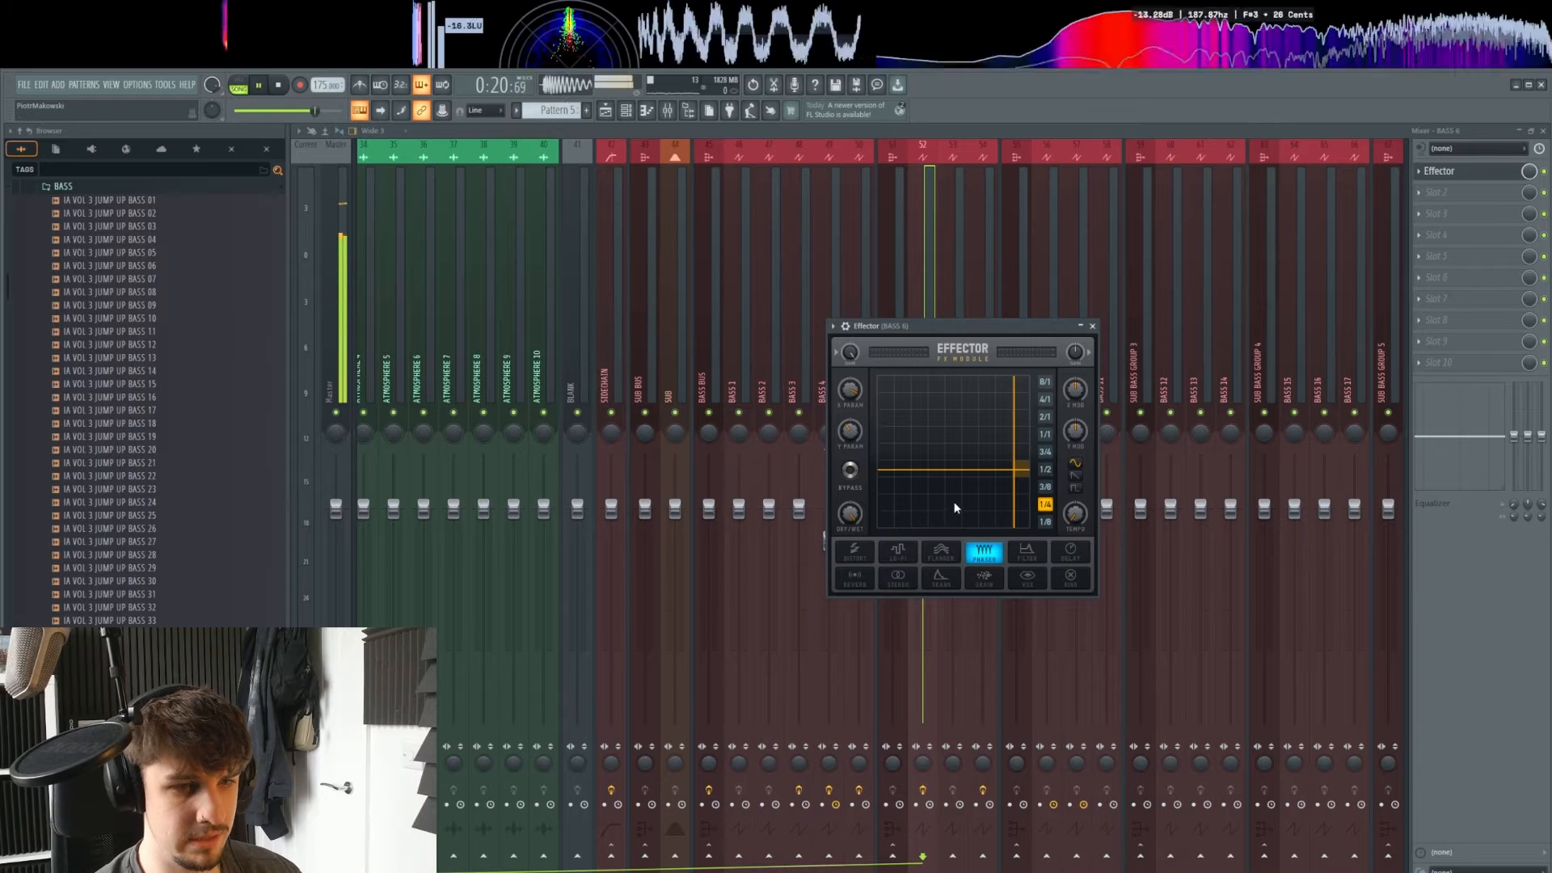
left_click_drag(954, 502, 948, 497)
key("space")
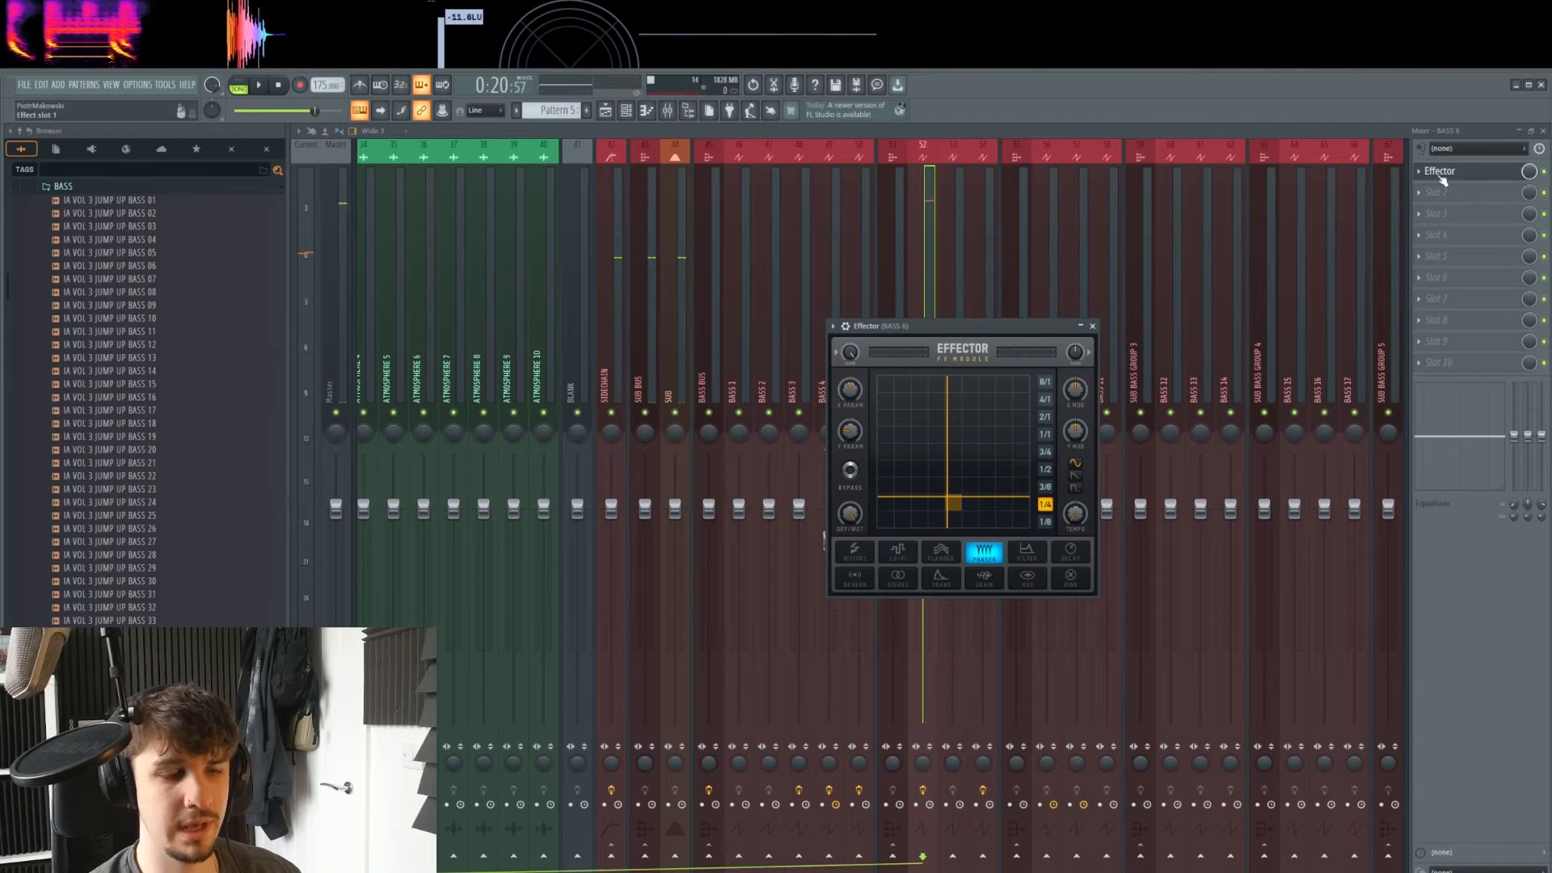
- Load Rift into the second effect slot of BASS 6, audition it and close its window
left_click(1438, 171)
right_click(1446, 191)
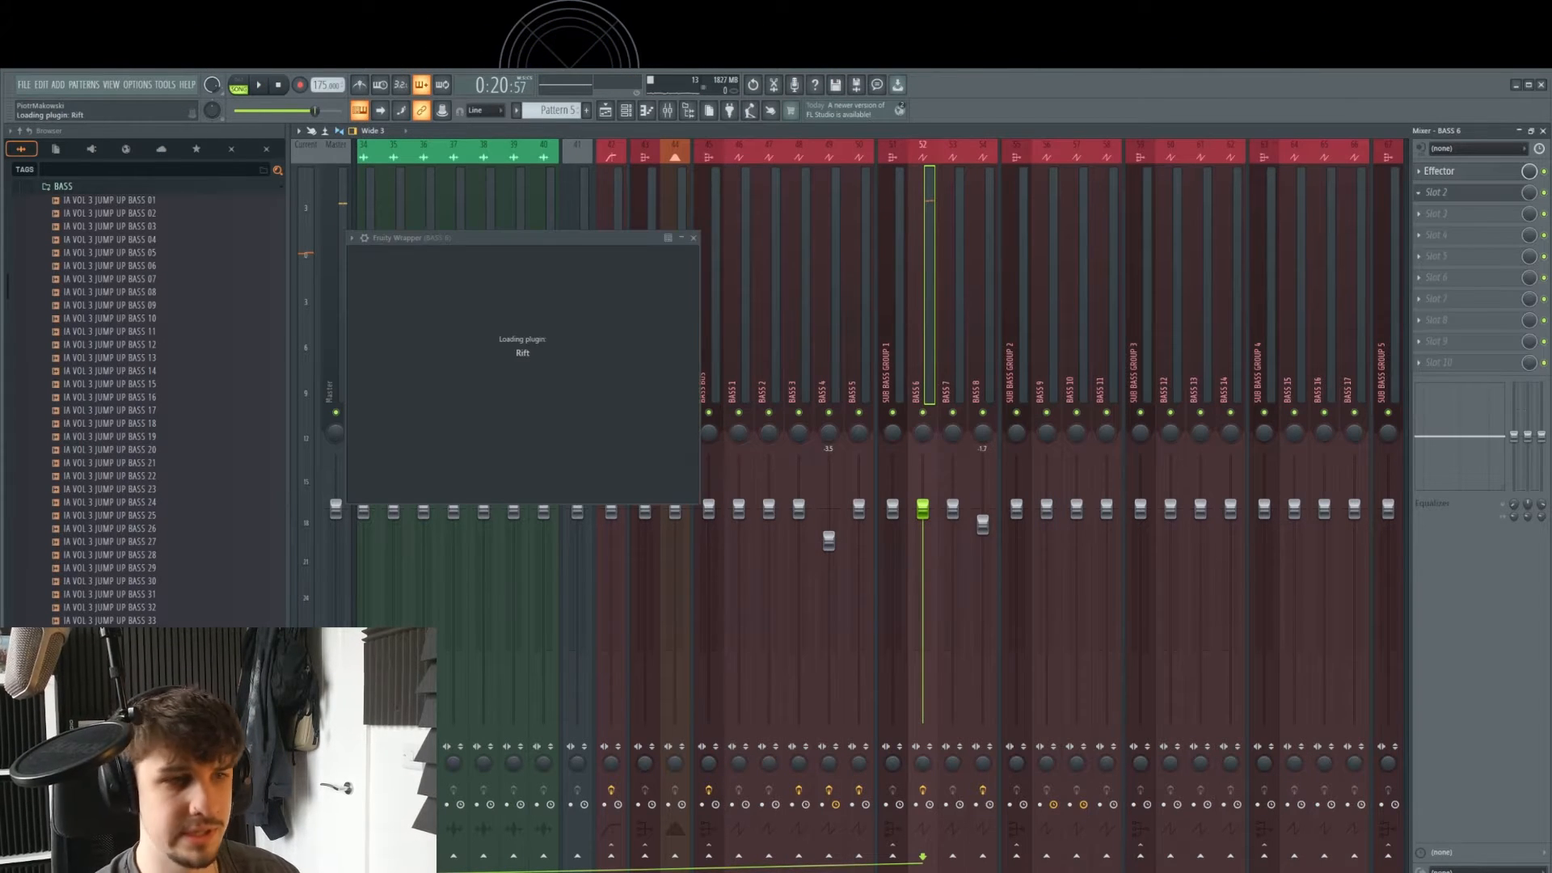
left_click_drag(531, 321, 534, 279)
key("space")
left_click_drag(605, 238, 760, 250)
key("space")
left_click(1154, 248)
- Load MondoMod Stereo into the third effect slot of BASS 6, choose the Flutter preset and audition it
left_click(1419, 214)
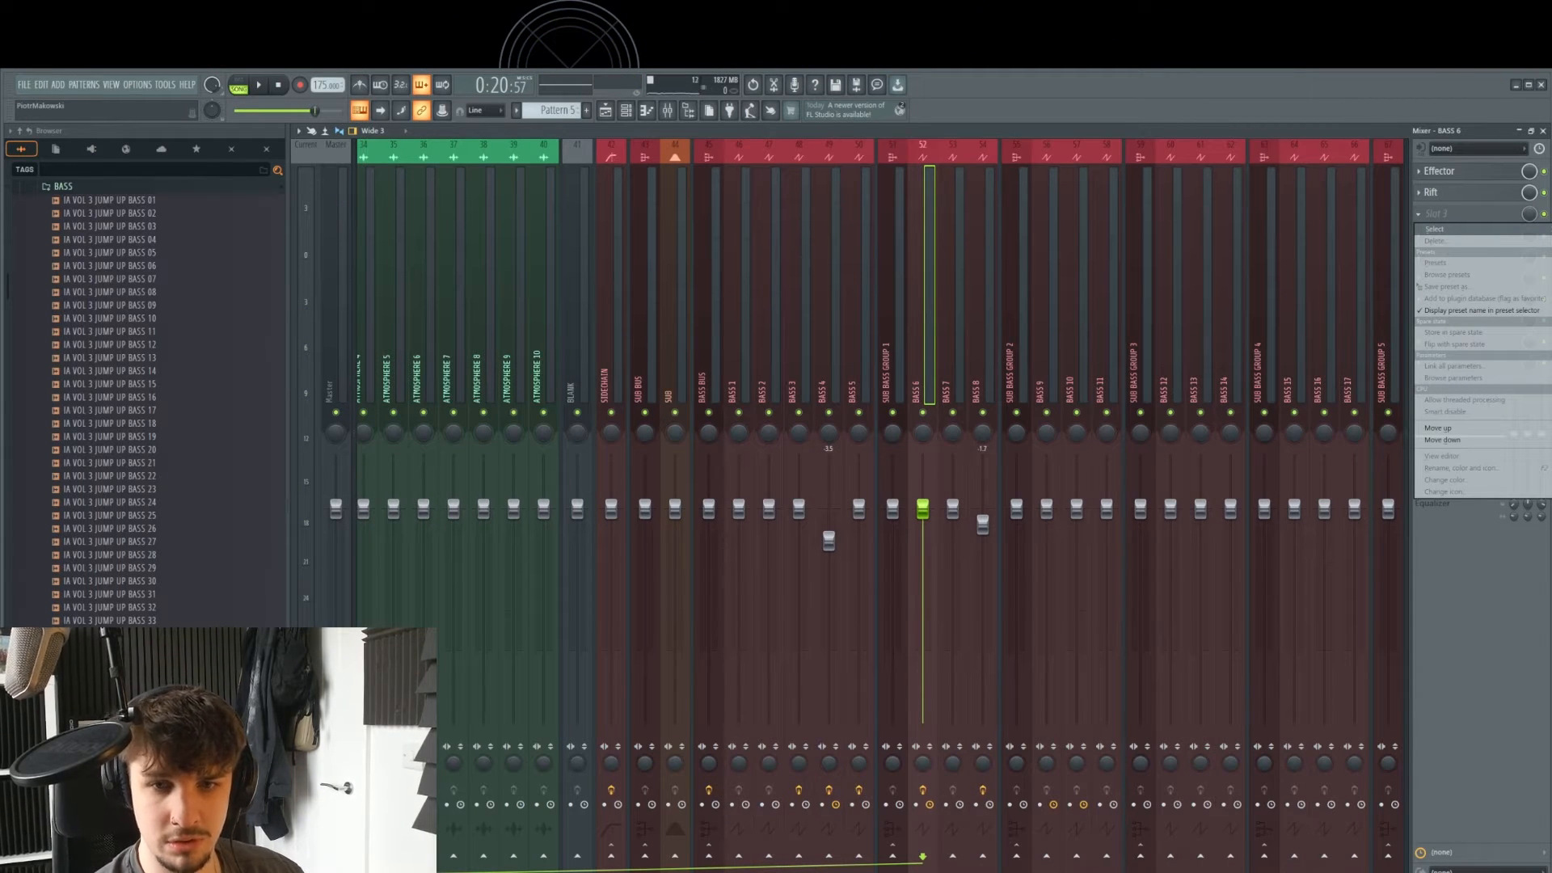
left_click_drag(592, 275, 1063, 299)
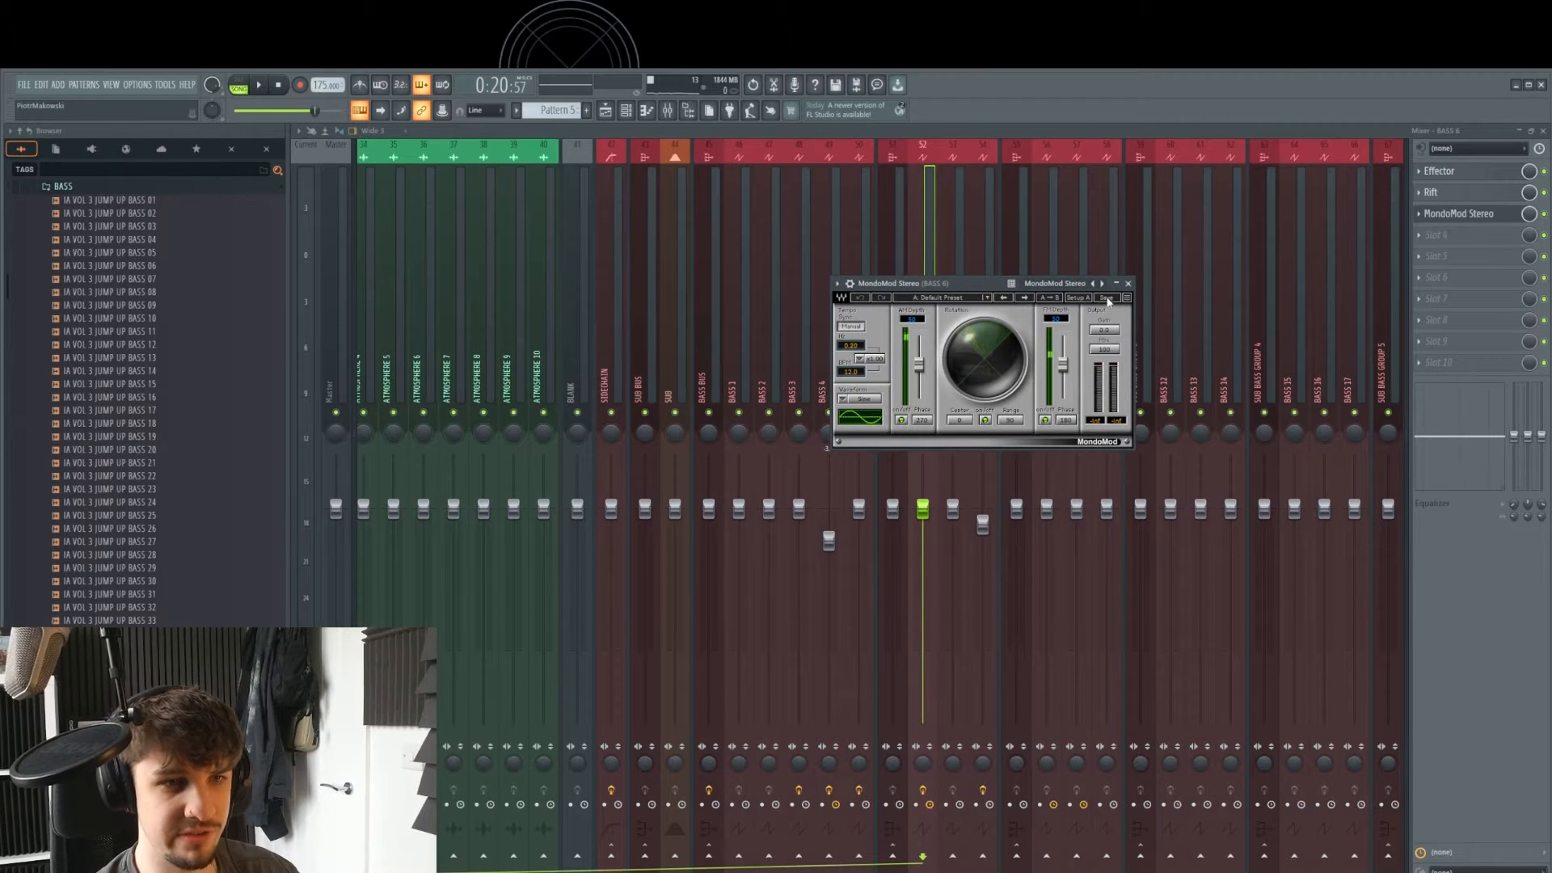
left_click(973, 298)
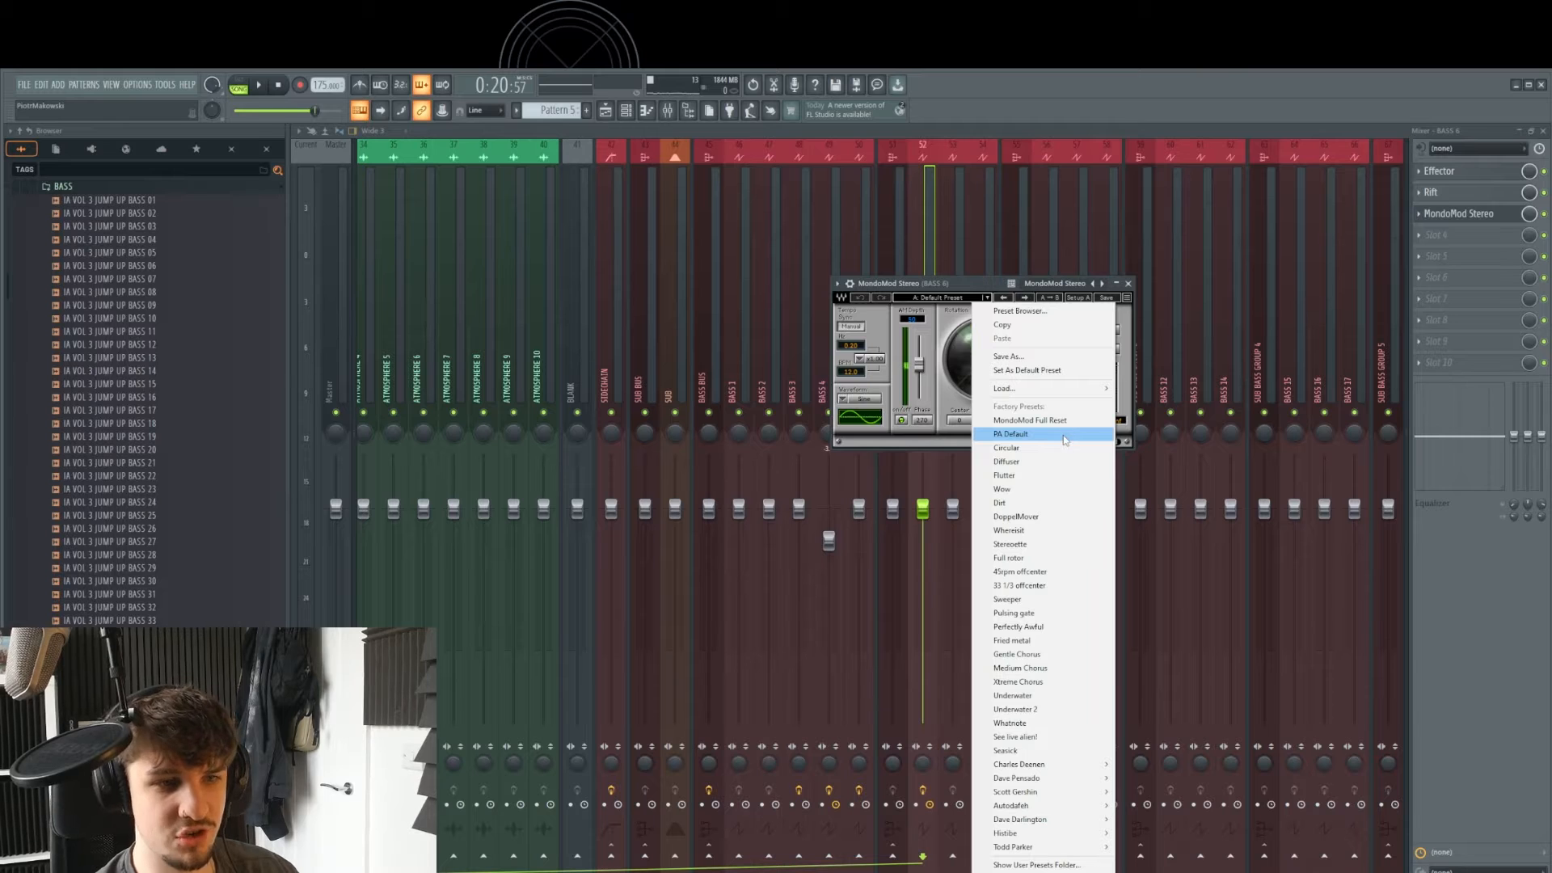
left_click(1043, 490)
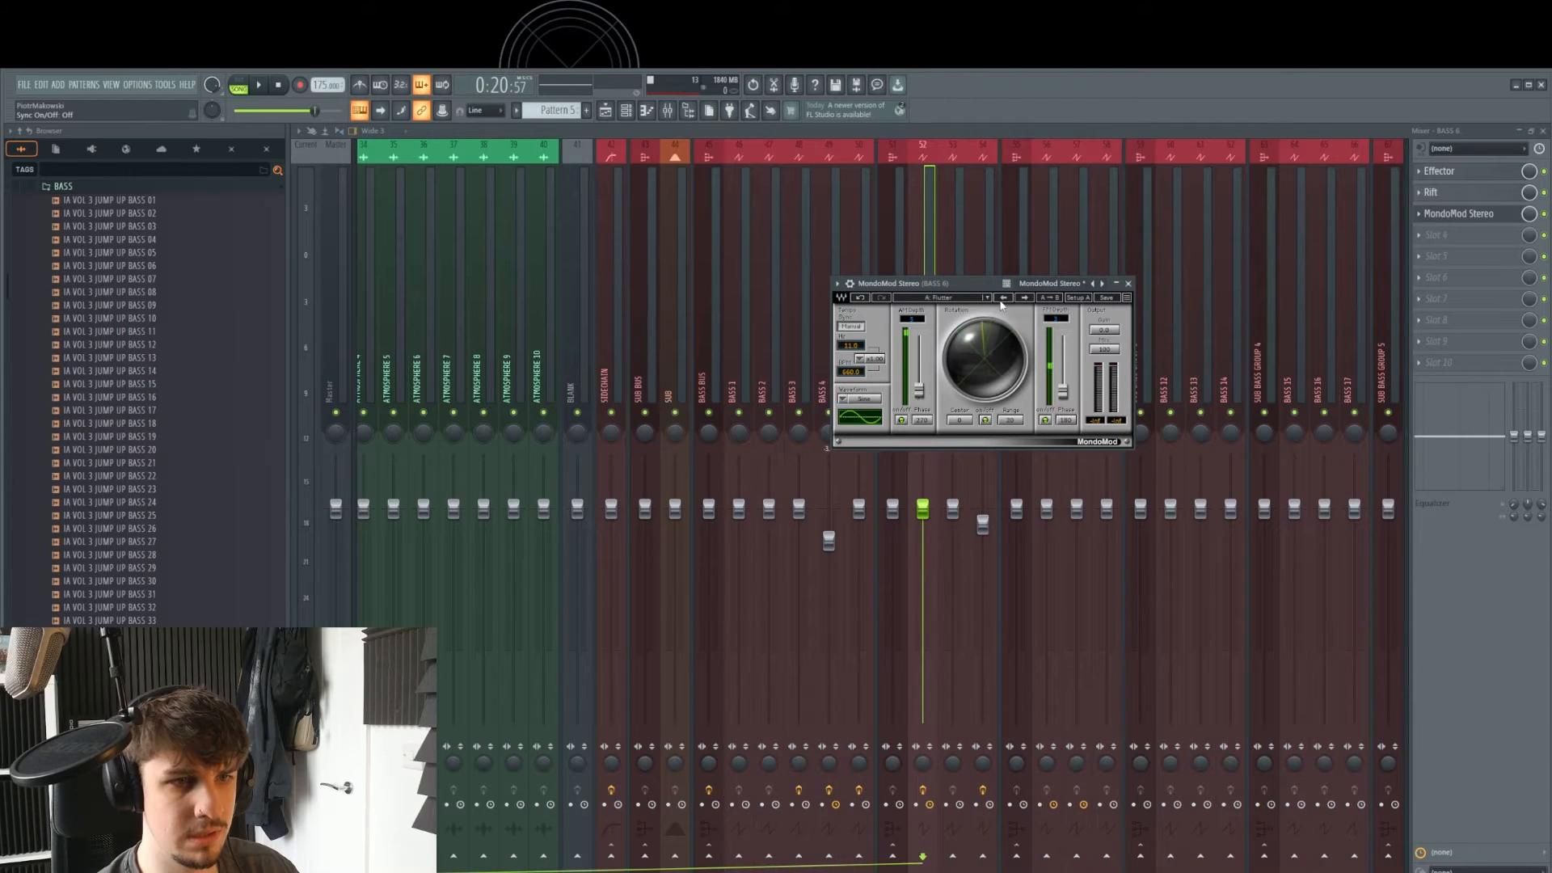
key("space")
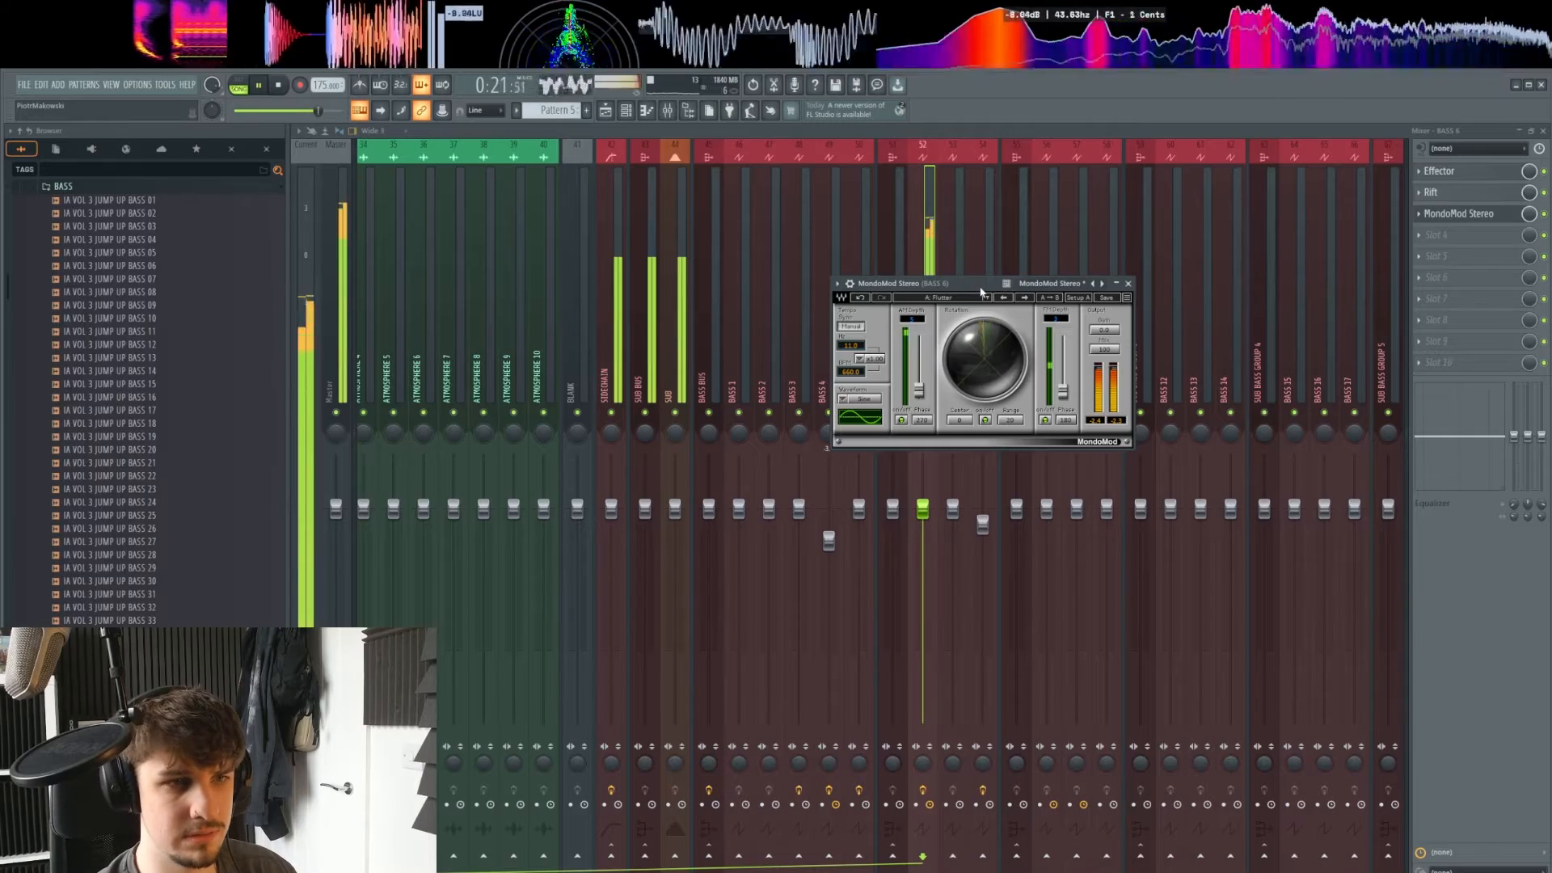
left_click(1130, 284)
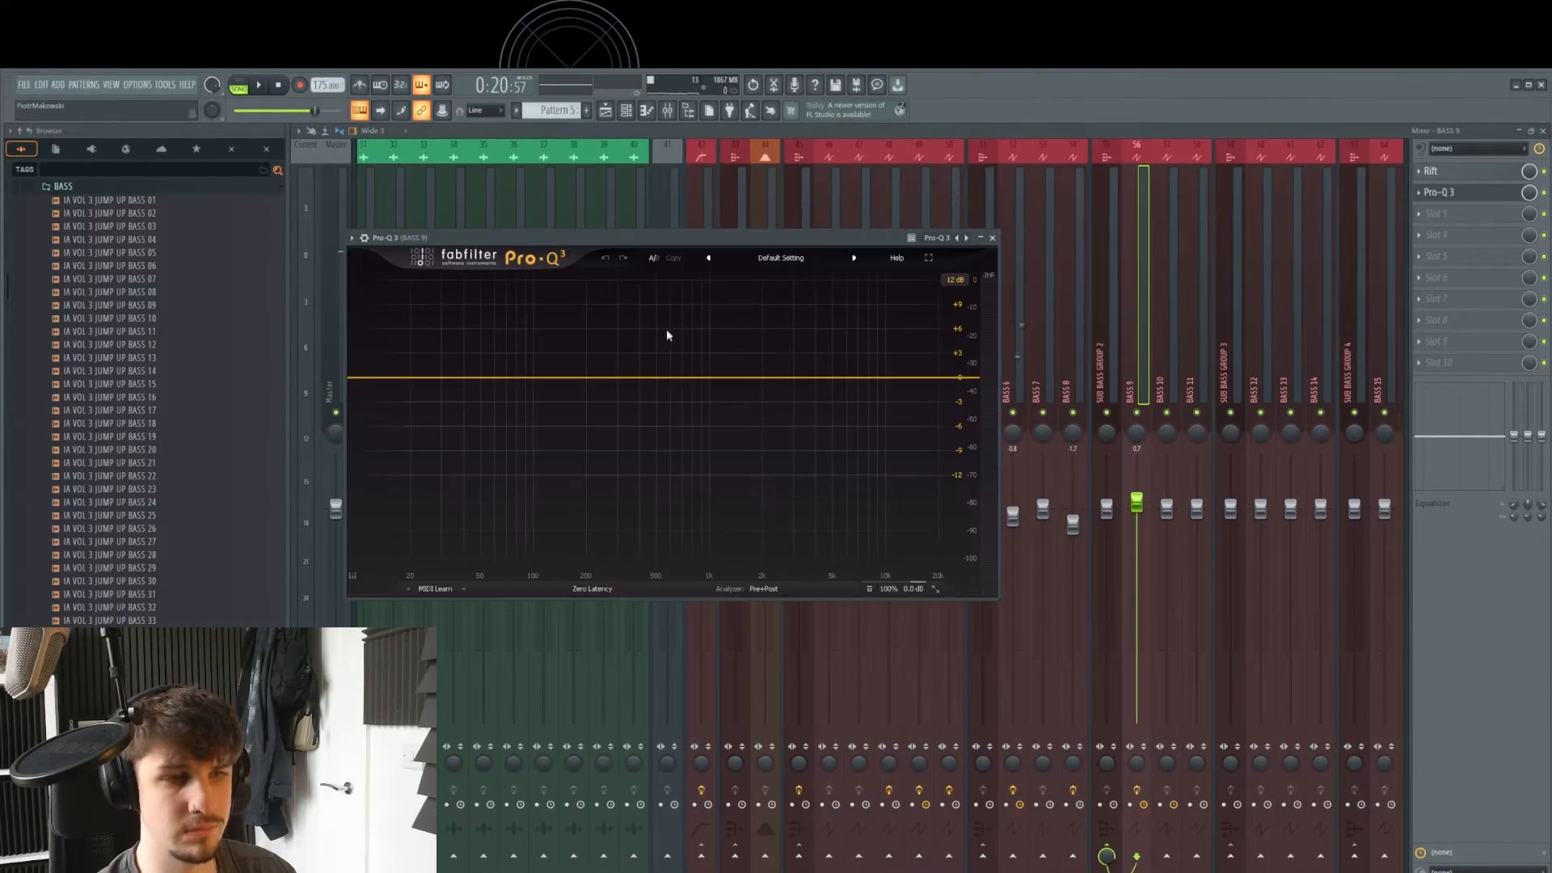
- In Pro-Q 3 on BASS 9, add a 36 dB/oct low cut at about 131 Hz and a small low-mid boost
key("space")
left_click_drag(400, 362, 554, 393)
left_click(401, 450)
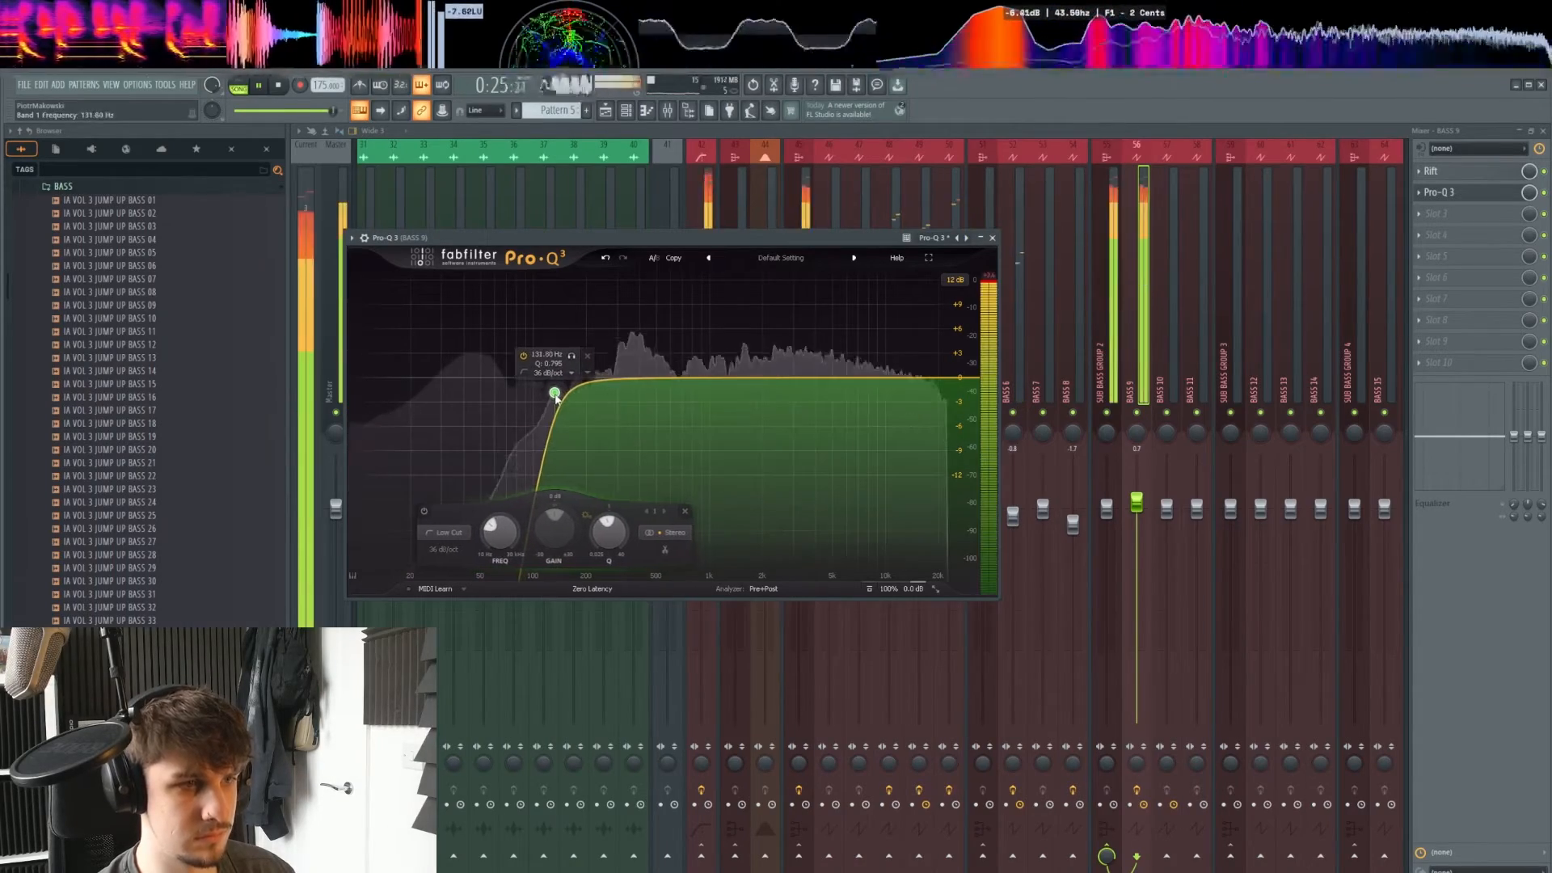
double_click(661, 378)
left_click_drag(661, 378, 624, 347)
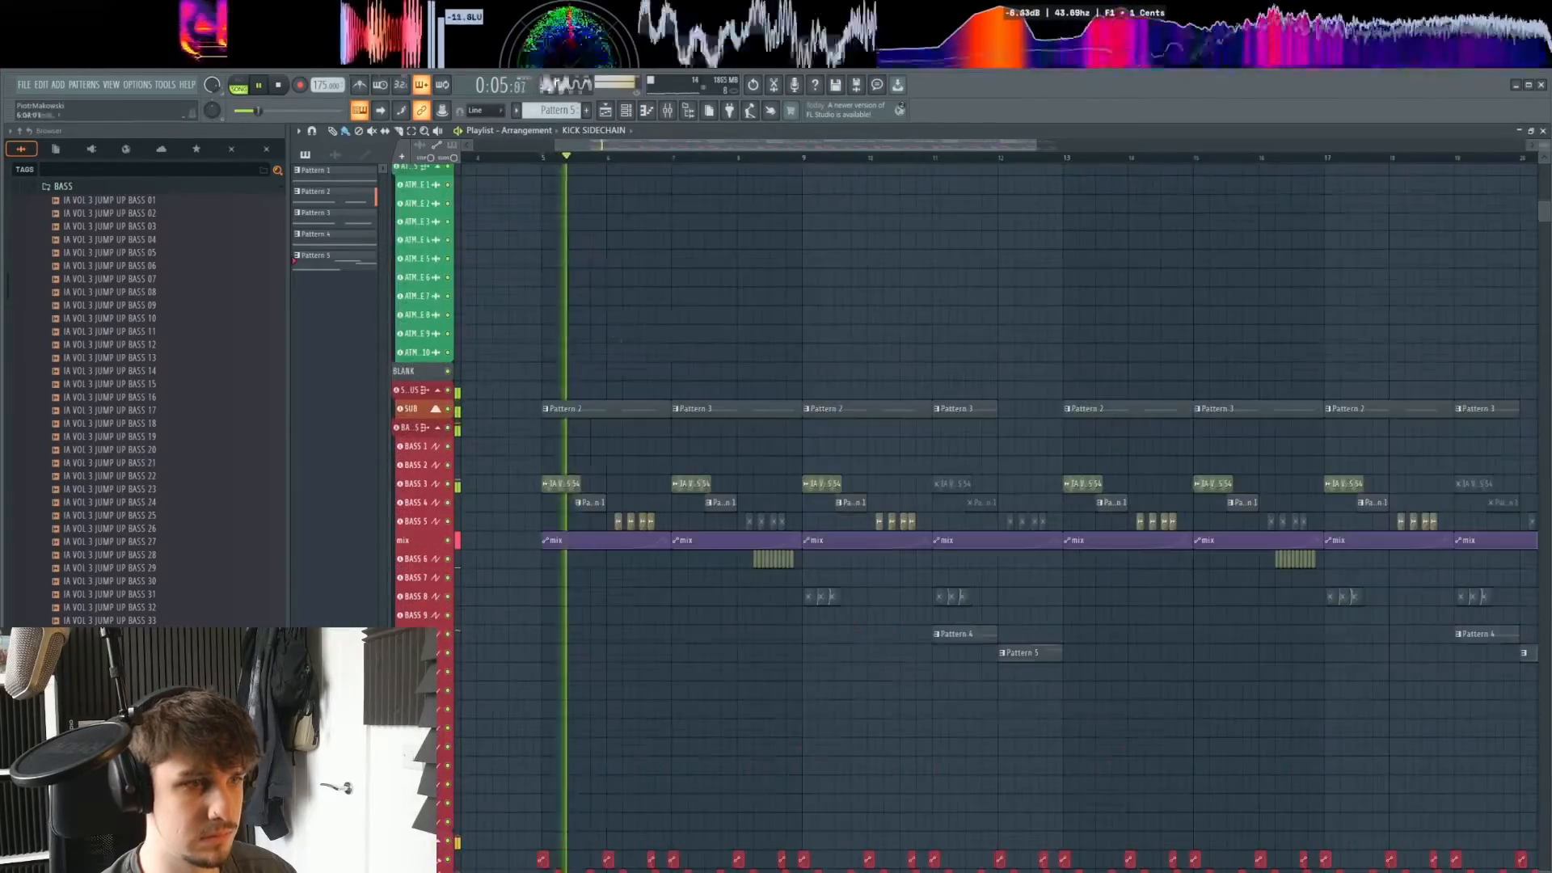
- Duplicate the whole 16-bar arrangement from bar 5 so the copy starts at bar 21
scroll(832, 323, "down", 4, "ctrl")
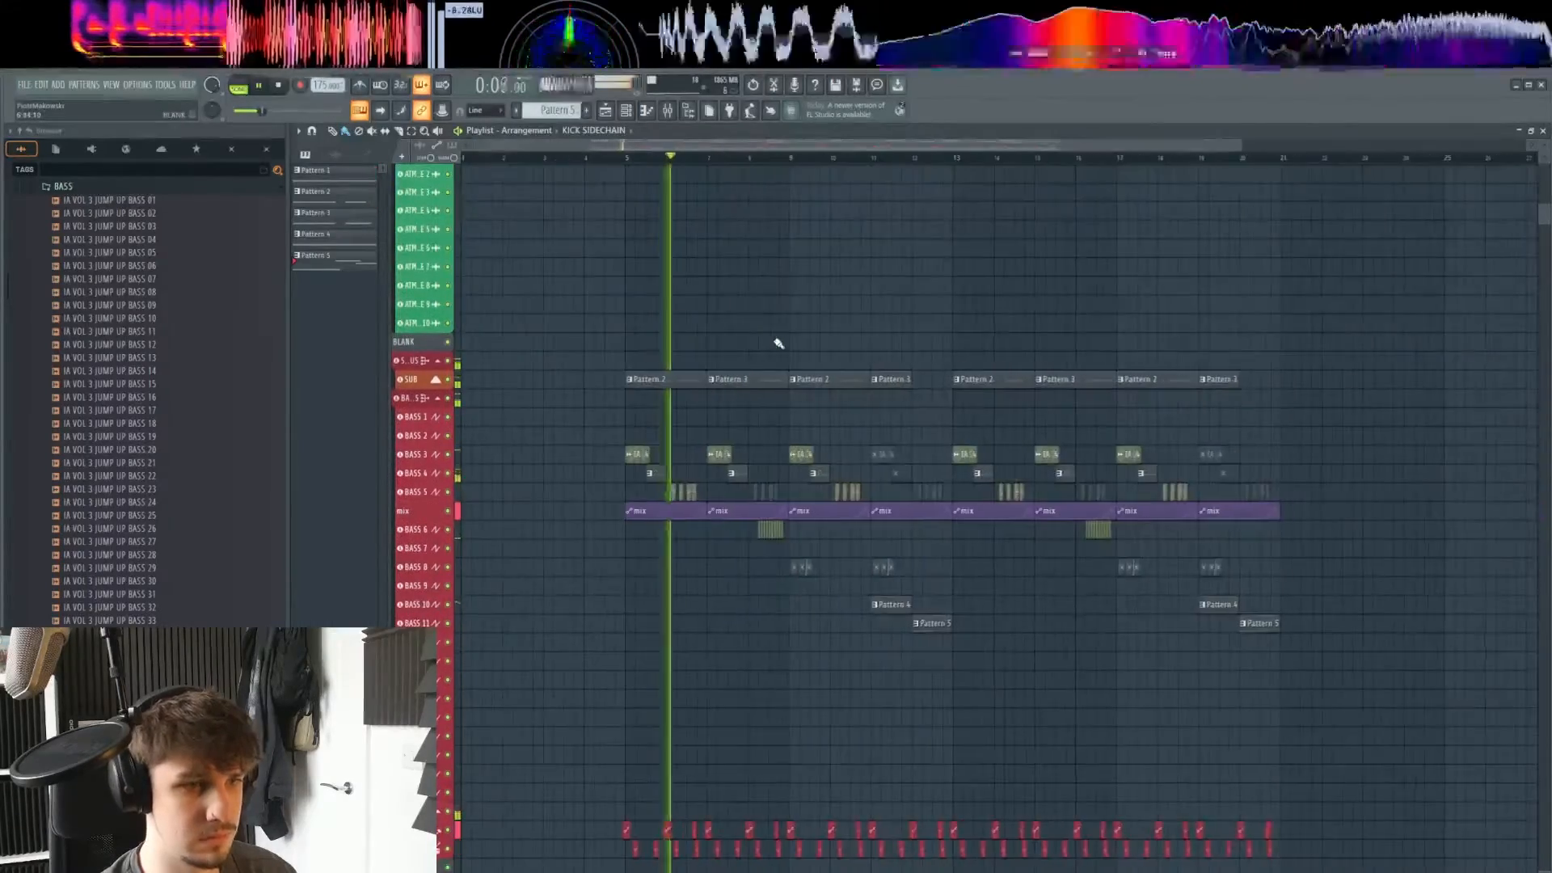
scroll(780, 341, "down", 3, "alt")
left_click_drag(1206, 331, 603, 812)
left_click_drag(660, 359, 1236, 367, "shift")
left_click_drag(1258, 464, 970, 488)
scroll(968, 487, "up", 5, "ctrl")
scroll(968, 487, "up", 3, "alt")
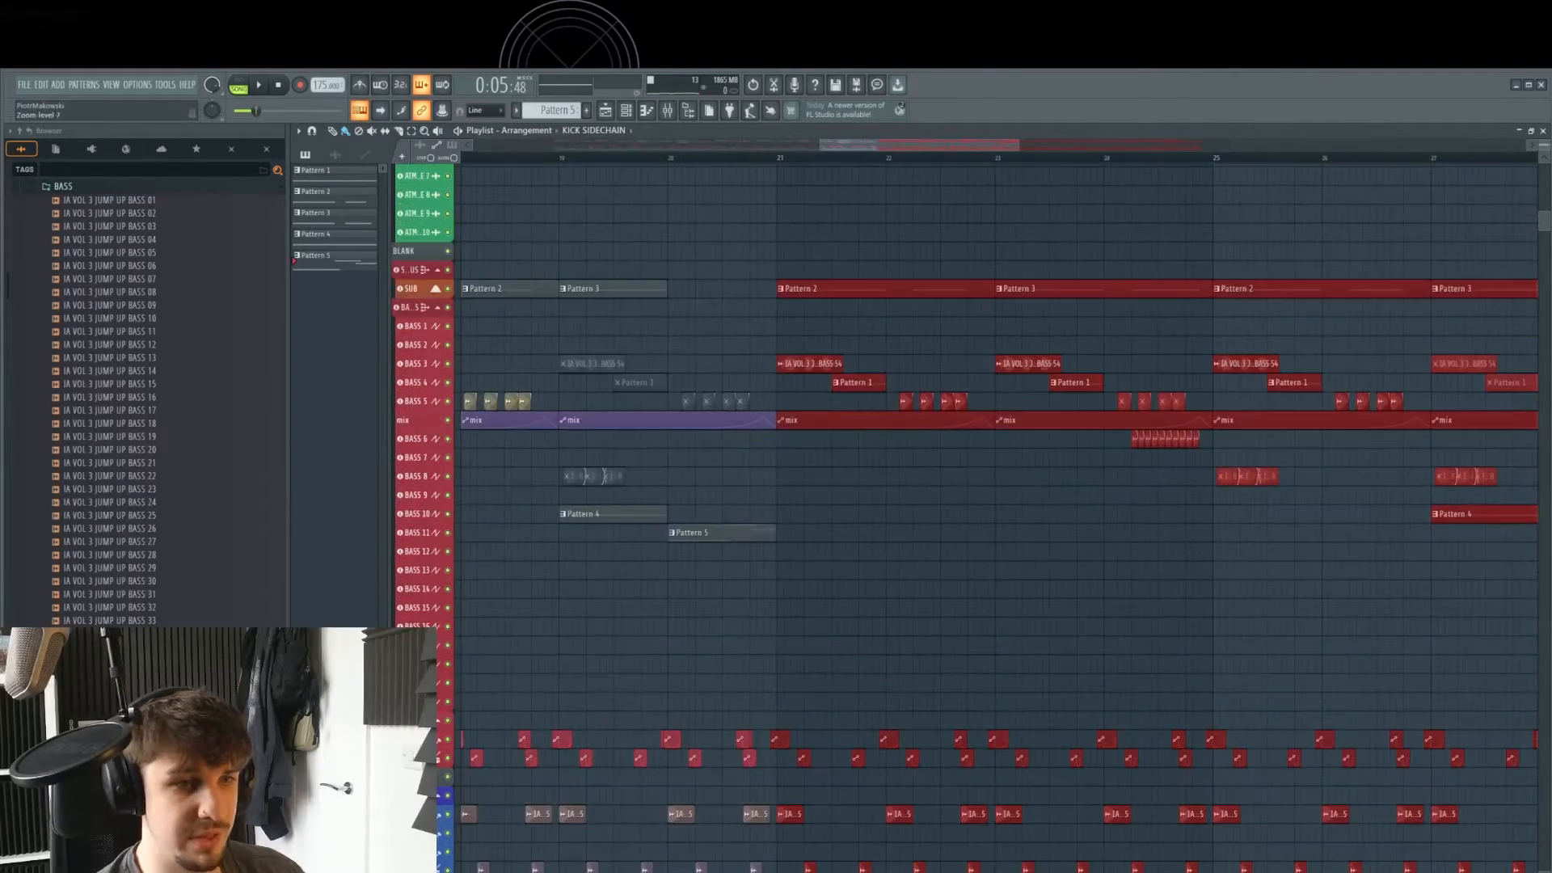
- Delete the last kick and its kick sidechain clip in bar 20, then audition the lead-in to bar 21
left_click_drag(802, 608, 847, 424)
right_click(847, 423)
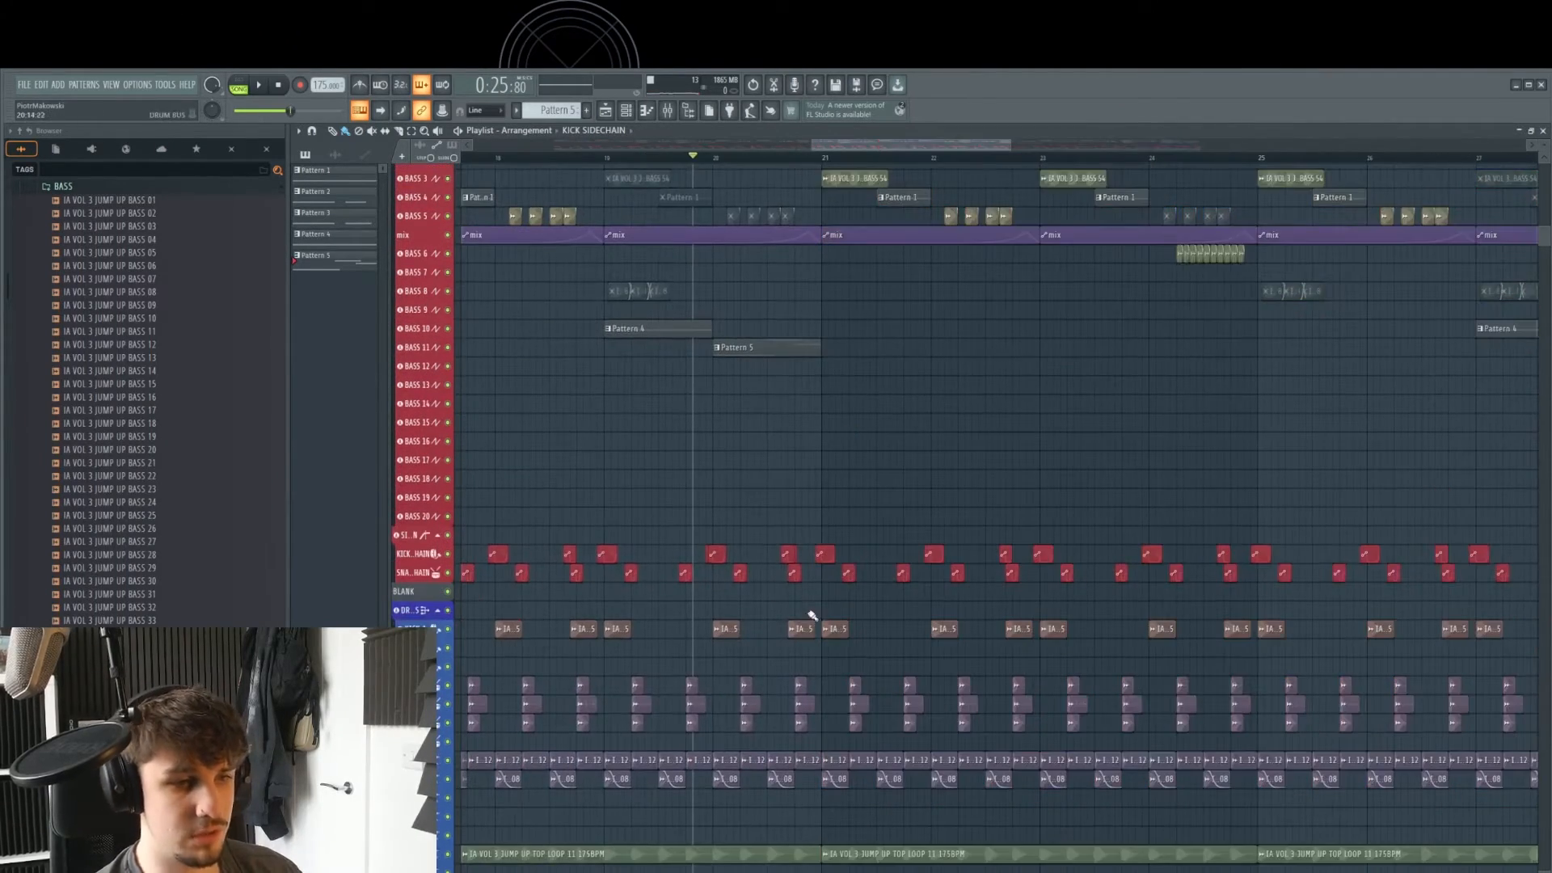
scroll(822, 569, "up", 5, "ctrl")
right_click(727, 555)
key("space")
scroll(766, 527, "down", 5, "ctrl")
scroll(779, 527, "down", 3, "alt")
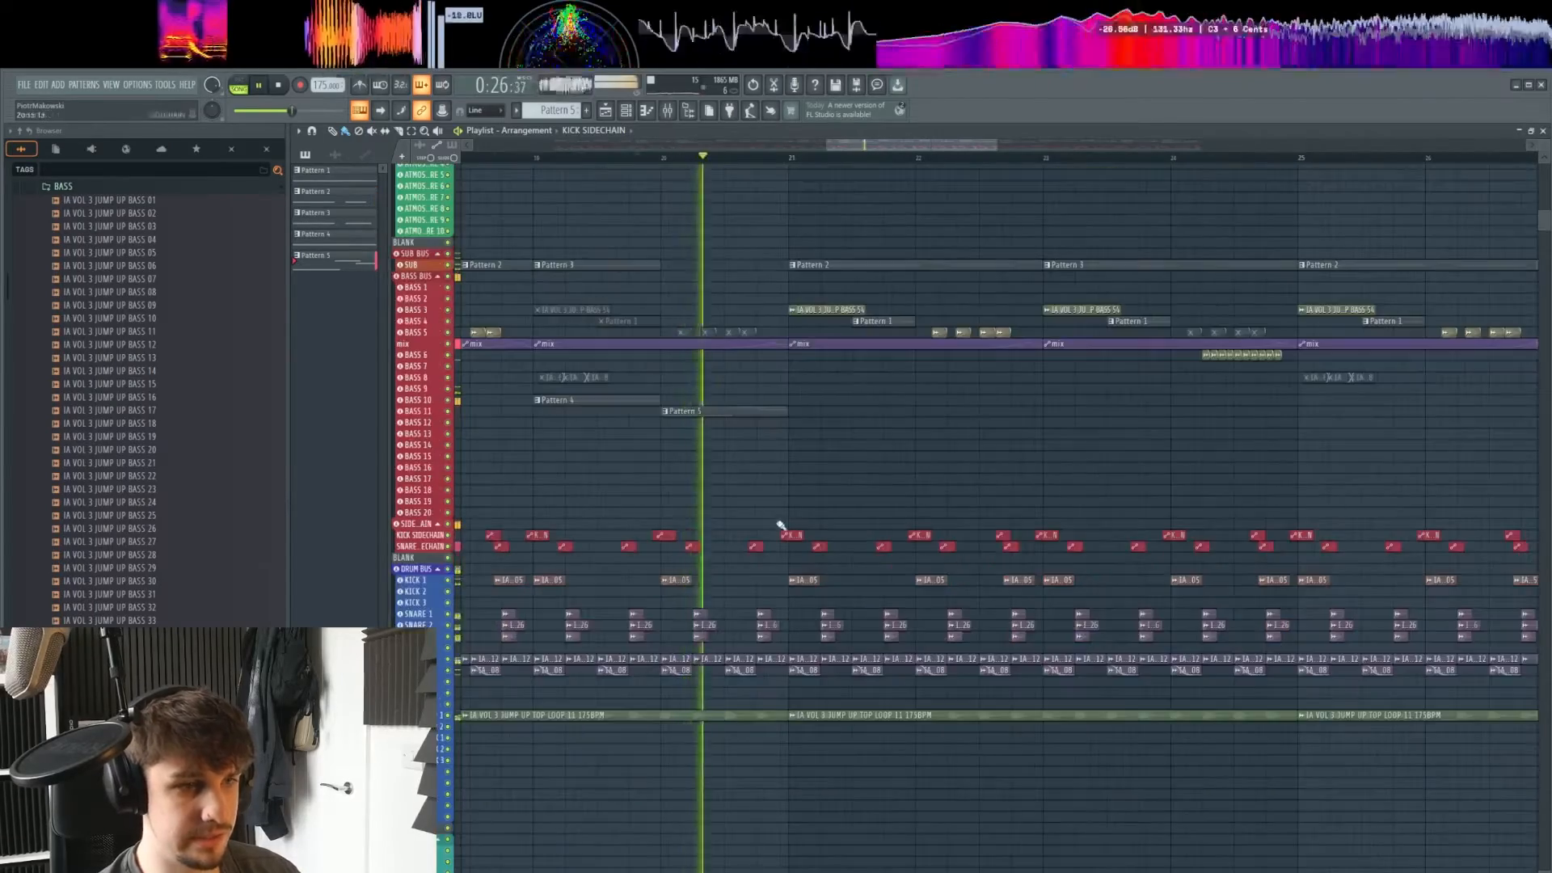
scroll(789, 537, "up", 1, "ctrl")
scroll(796, 538, "up", 2, "ctrl")
scroll(804, 537, "up", 3, "alt")
key("space")
- Clear the kick, snare, hat, top loop and sidechain clips from bar 21 up to about beat 4 of bar 22
scroll(833, 554, "up", 2)
scroll(849, 565, "down", 3, "ctrl")
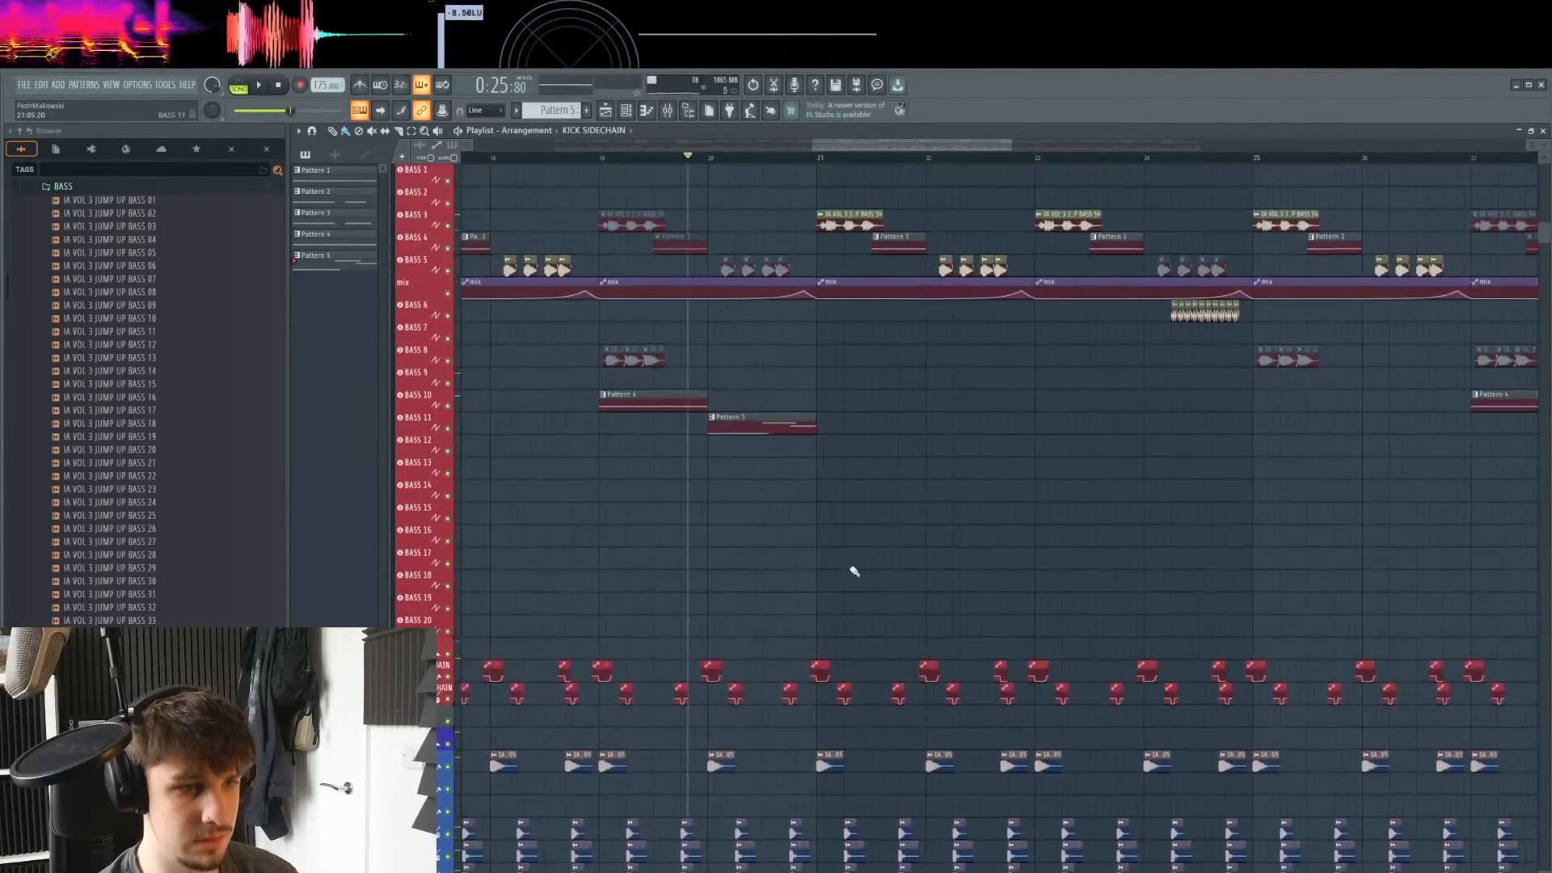
scroll(852, 569, "down", 1, "alt")
scroll(857, 561, "down", 1, "alt")
right_click(832, 606)
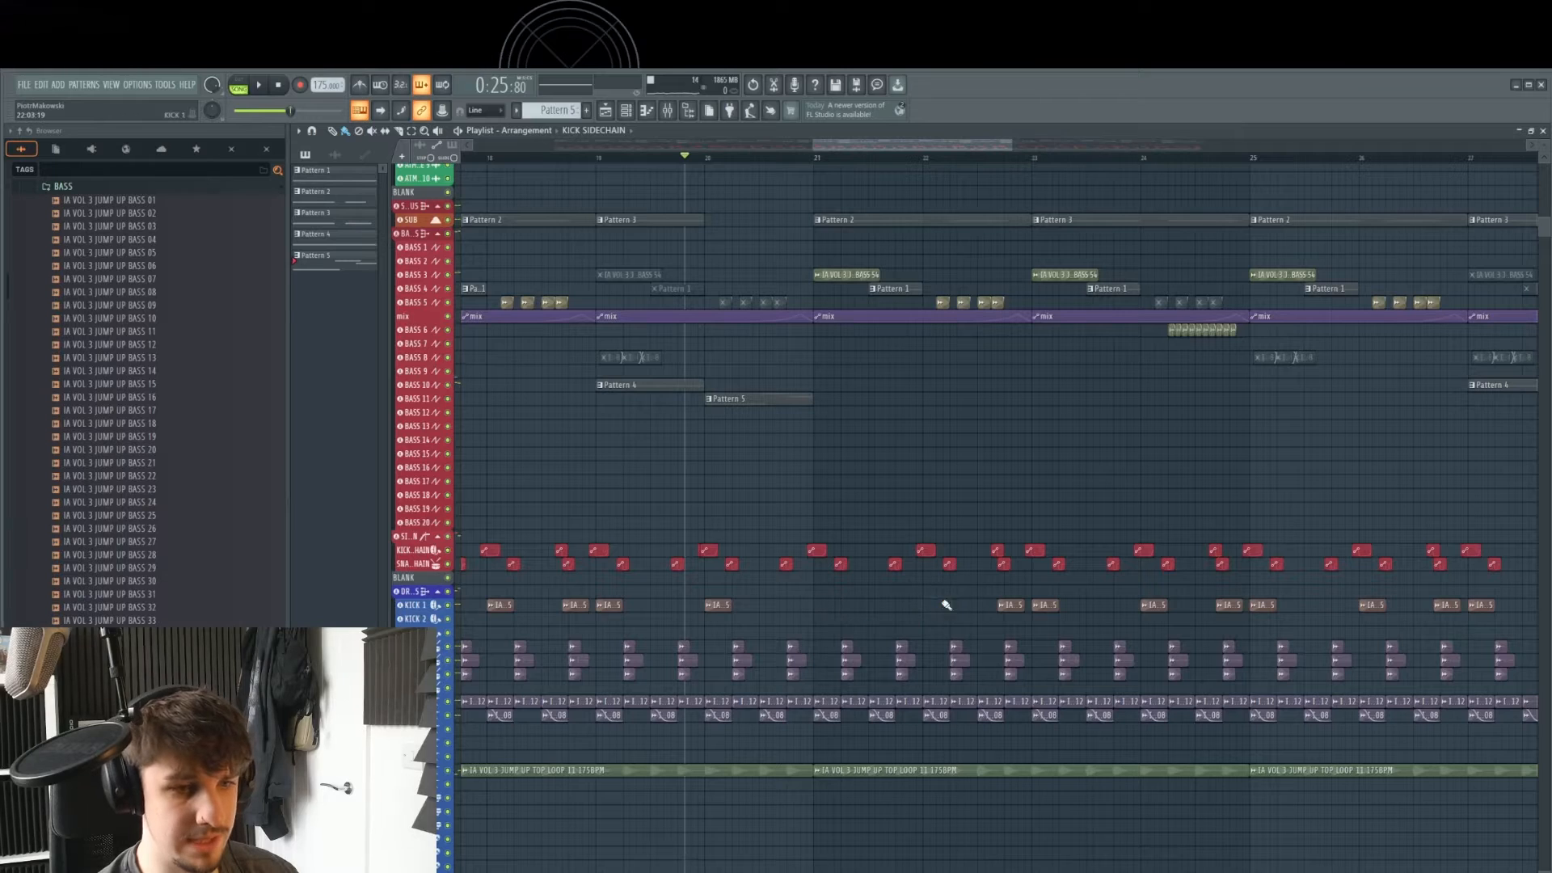
scroll(938, 608, "up", 2, "ctrl")
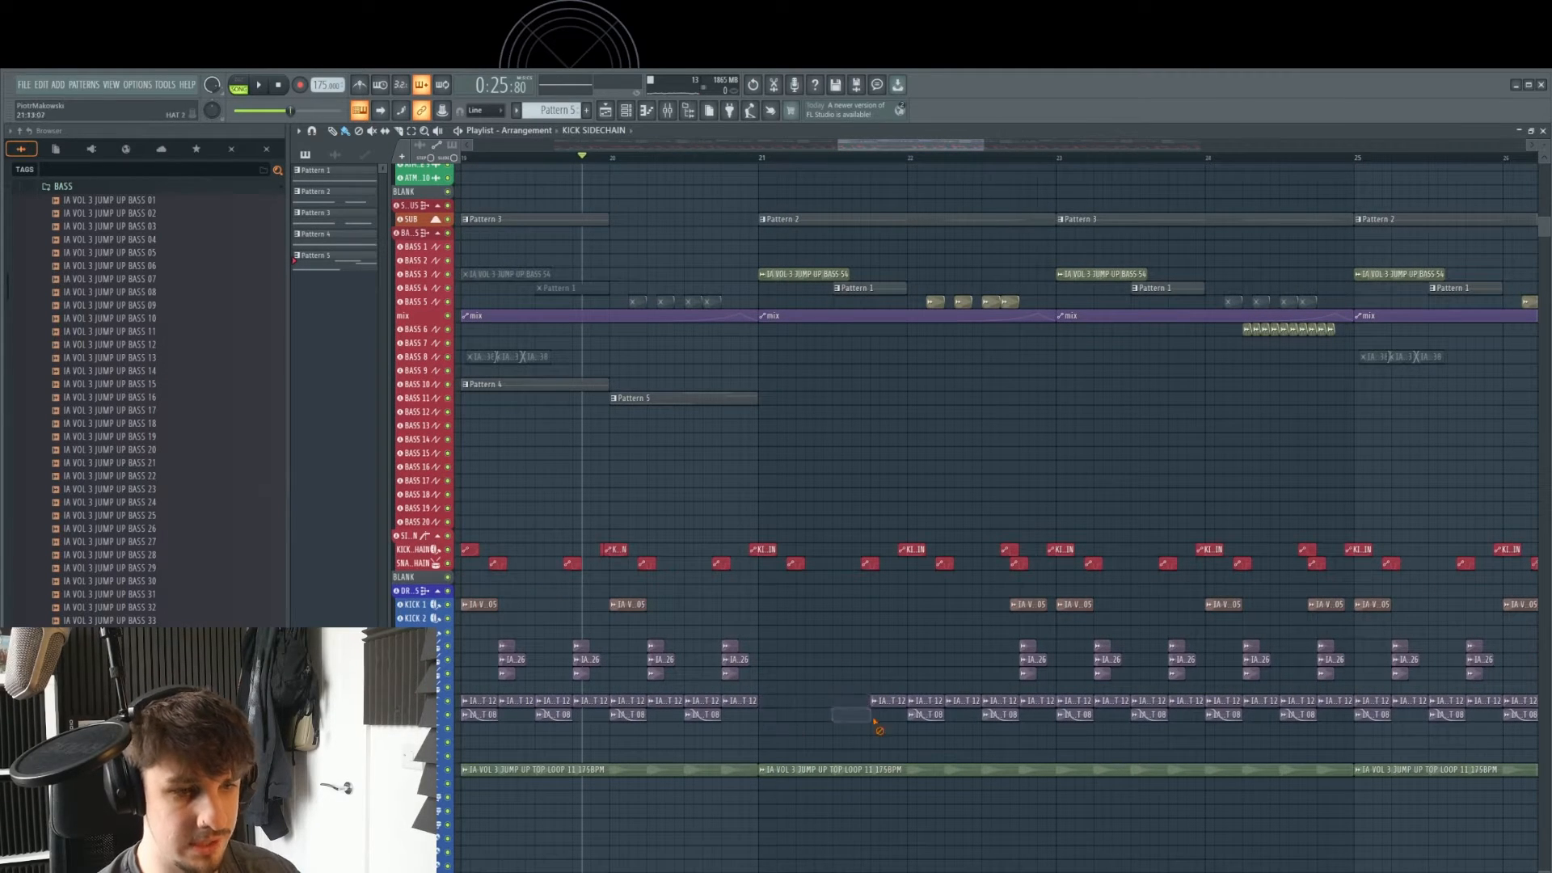
right_click(909, 527)
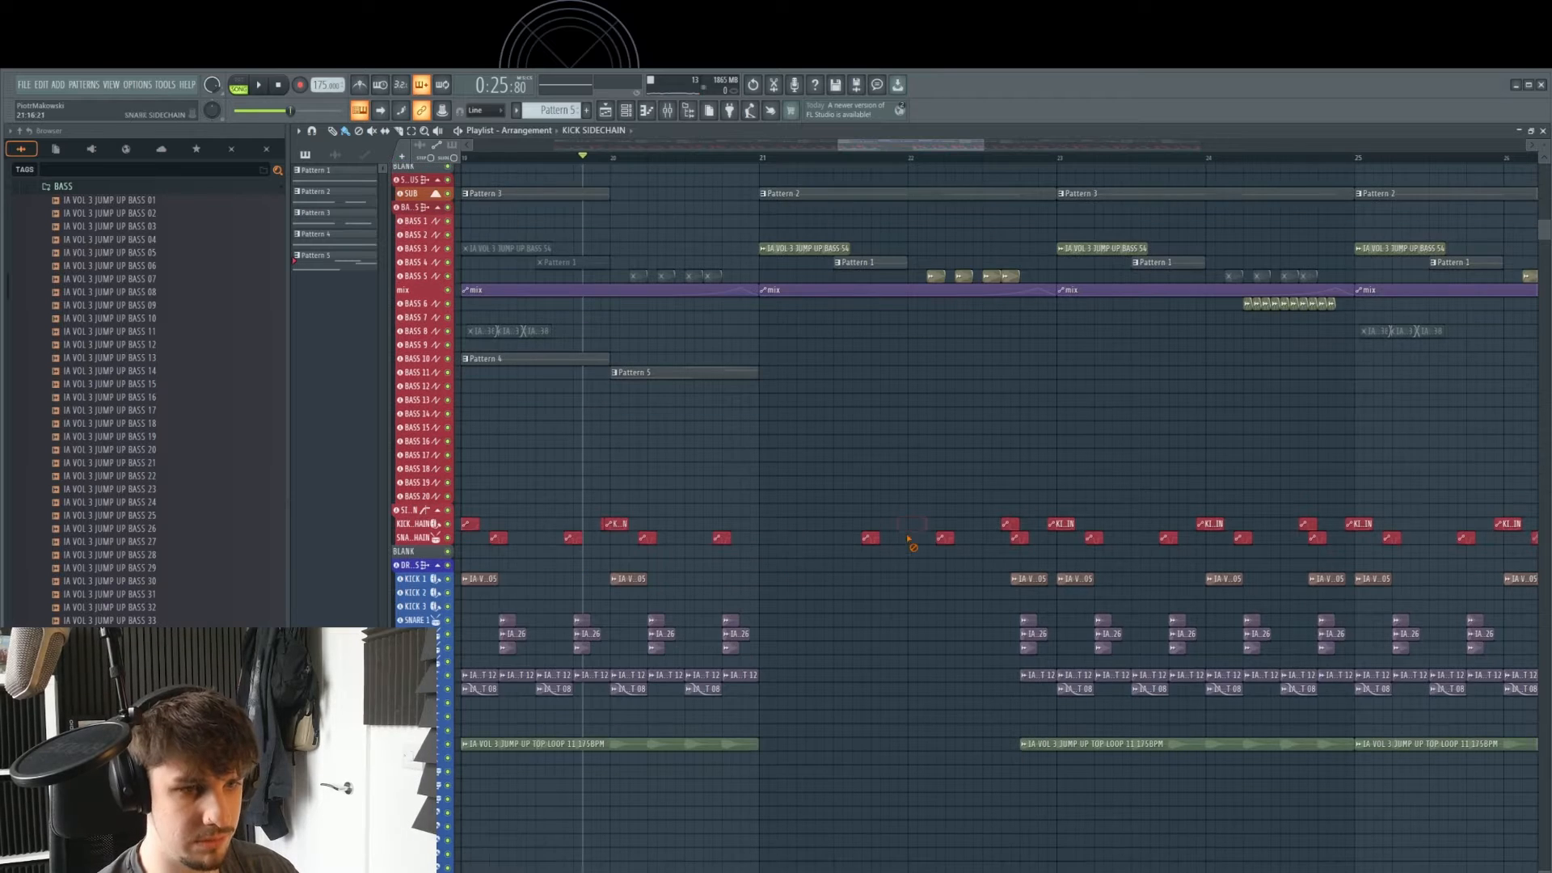
- Remove the BASS 3 and BASS 4 clips from bar 21, slice the SUB's Pattern 2 at bar 22 beat 2 and delete its first part
scroll(877, 509, "up", 3)
scroll(894, 482, "up", 3, "ctrl")
scroll(913, 518, "up", 4, "alt")
scroll(938, 550, "up", 3)
scroll(970, 557, "down", 1, "ctrl")
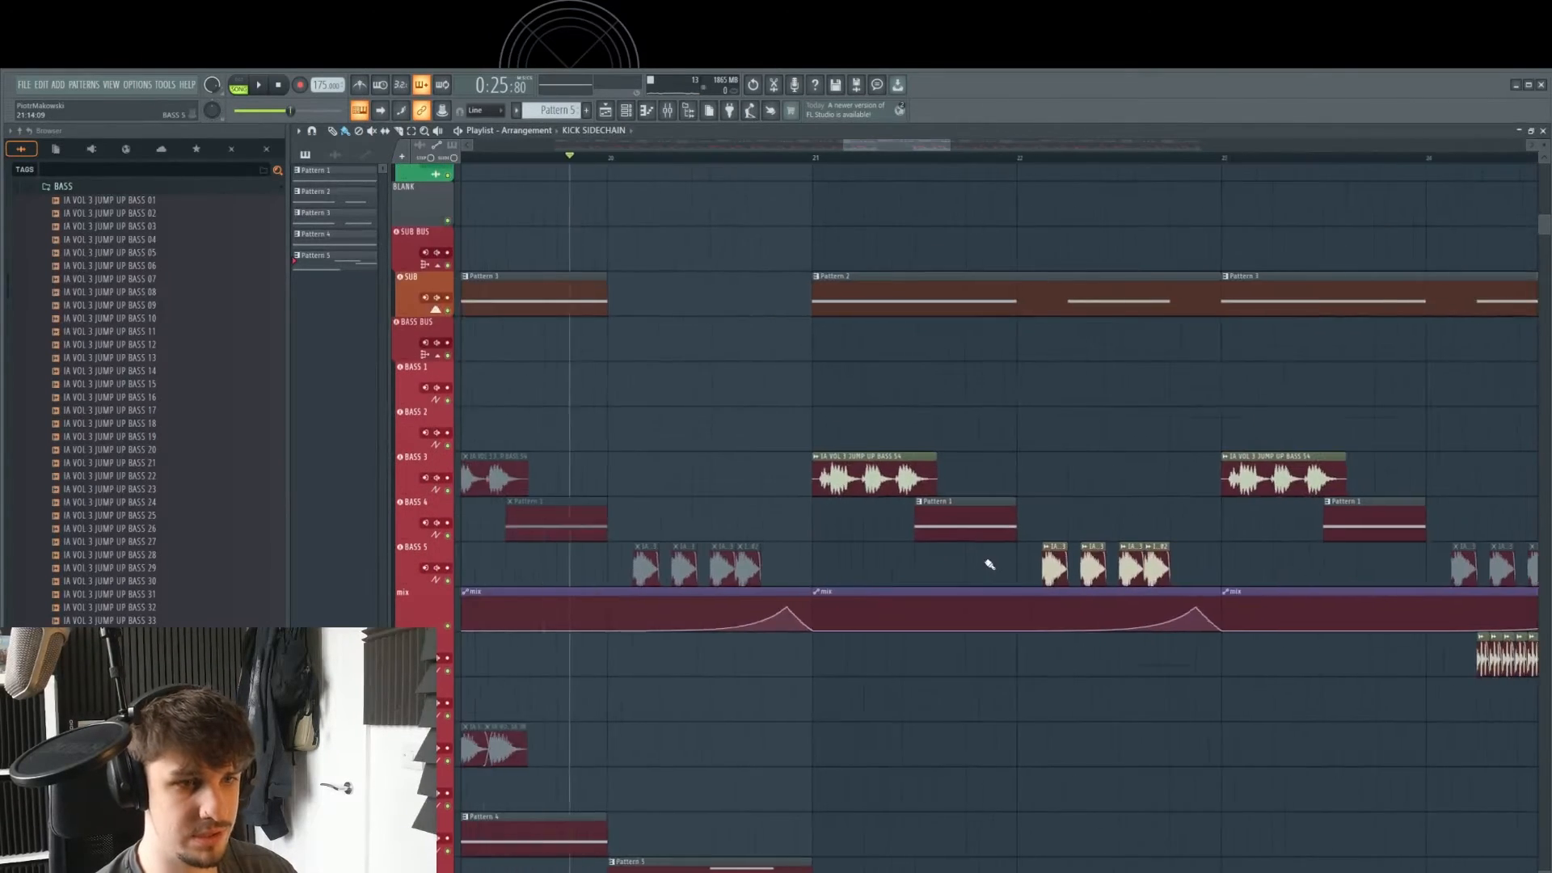
scroll(987, 561, "down", 1, "alt")
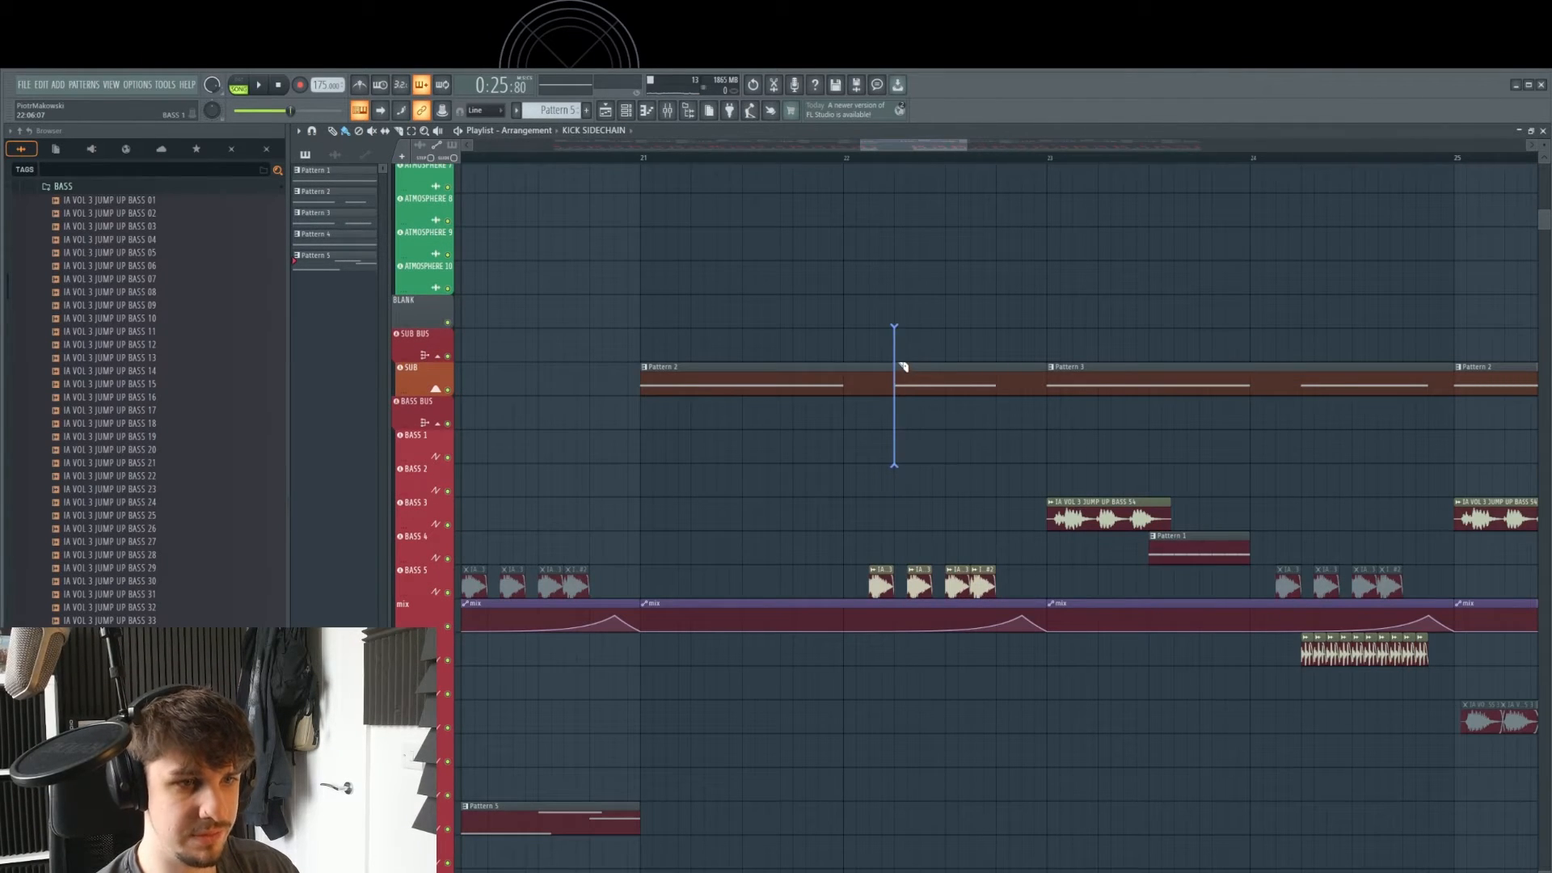
left_click_drag(903, 367, 903, 364)
right_click(861, 382)
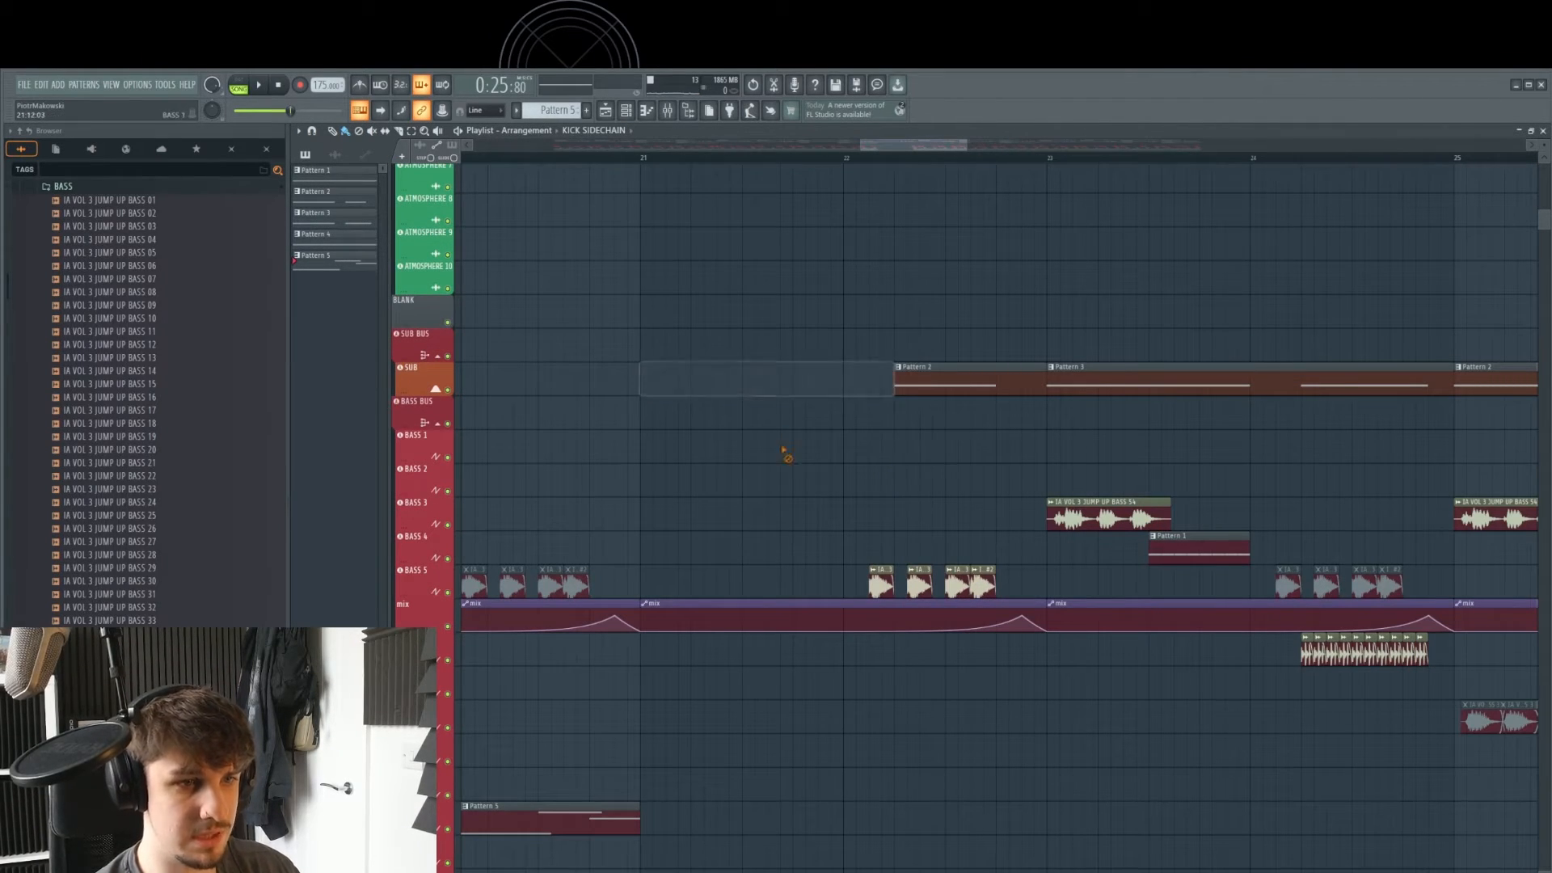
scroll(873, 566, "up", 3, "ctrl")
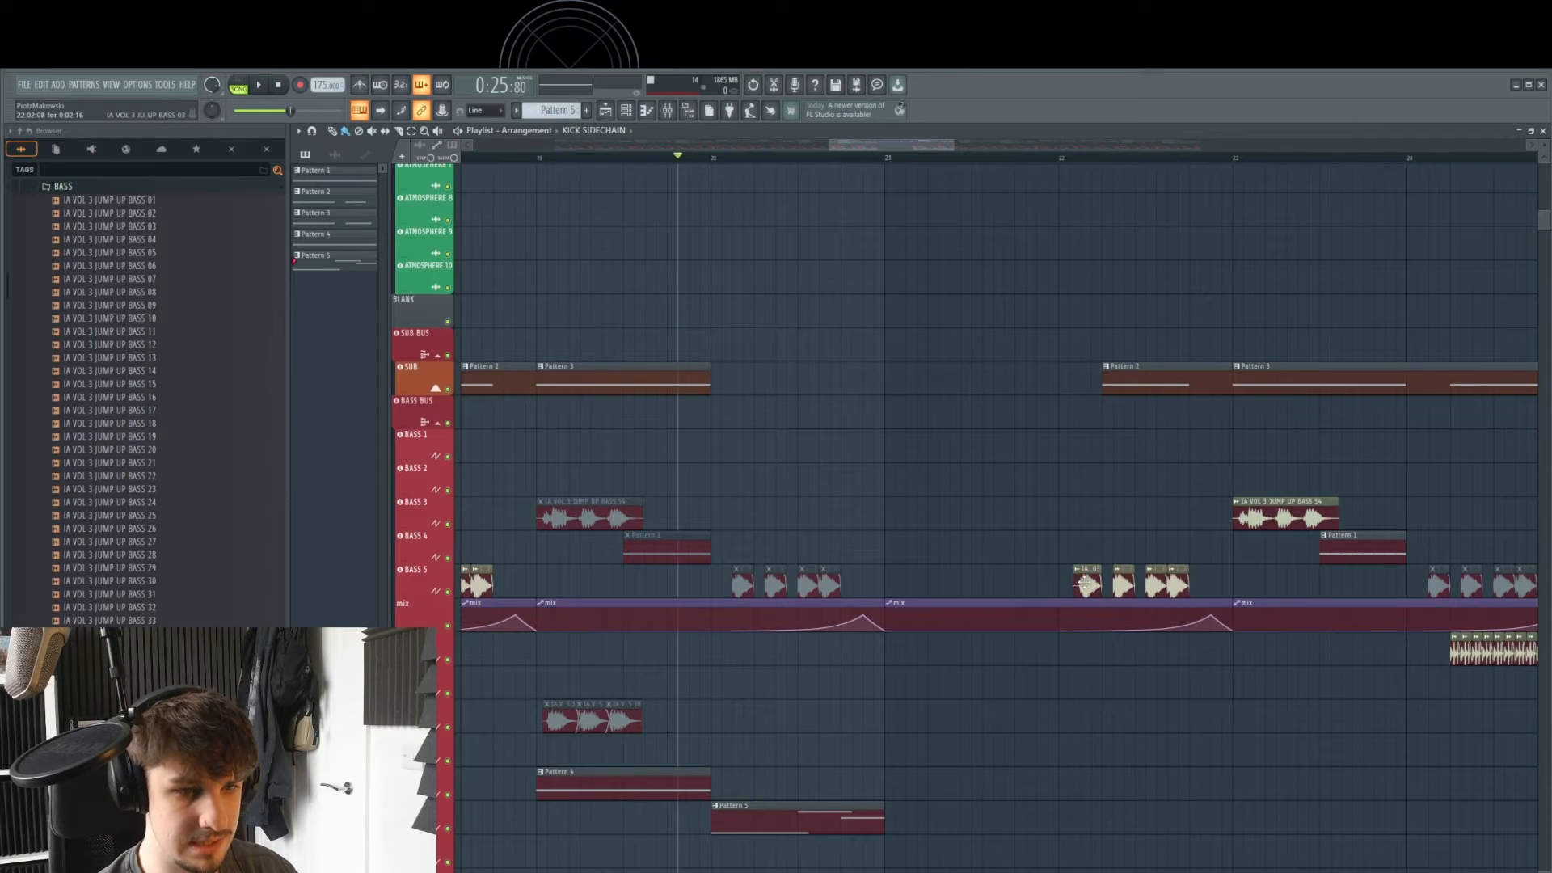
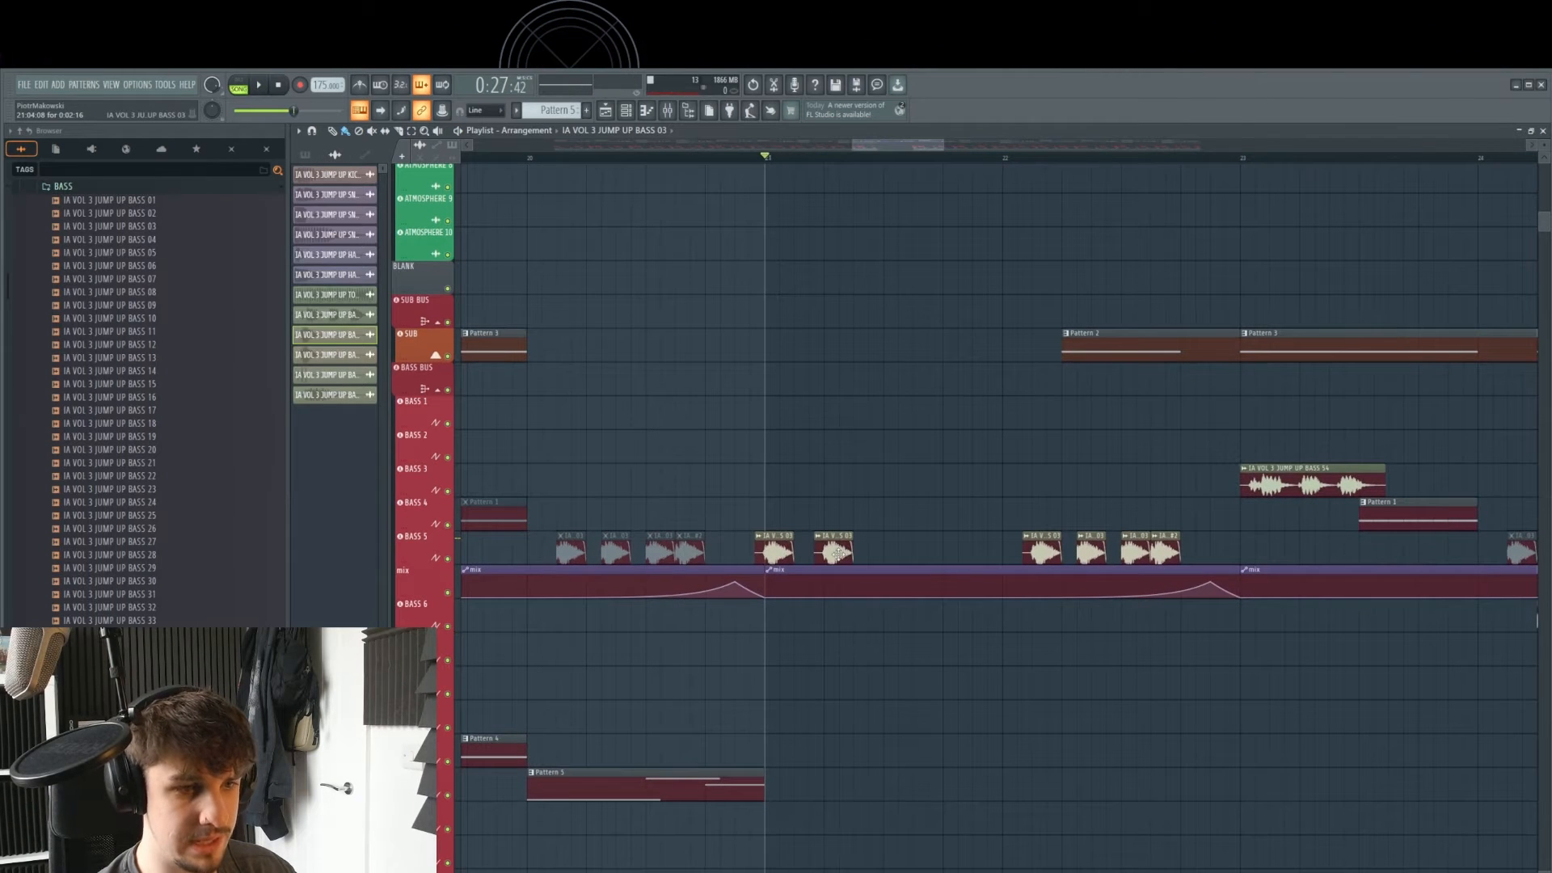
- Make the mix automation clip at bar 21 unique and reshape its curve to start high and fall to the bottom around bar 22
right_click(768, 576)
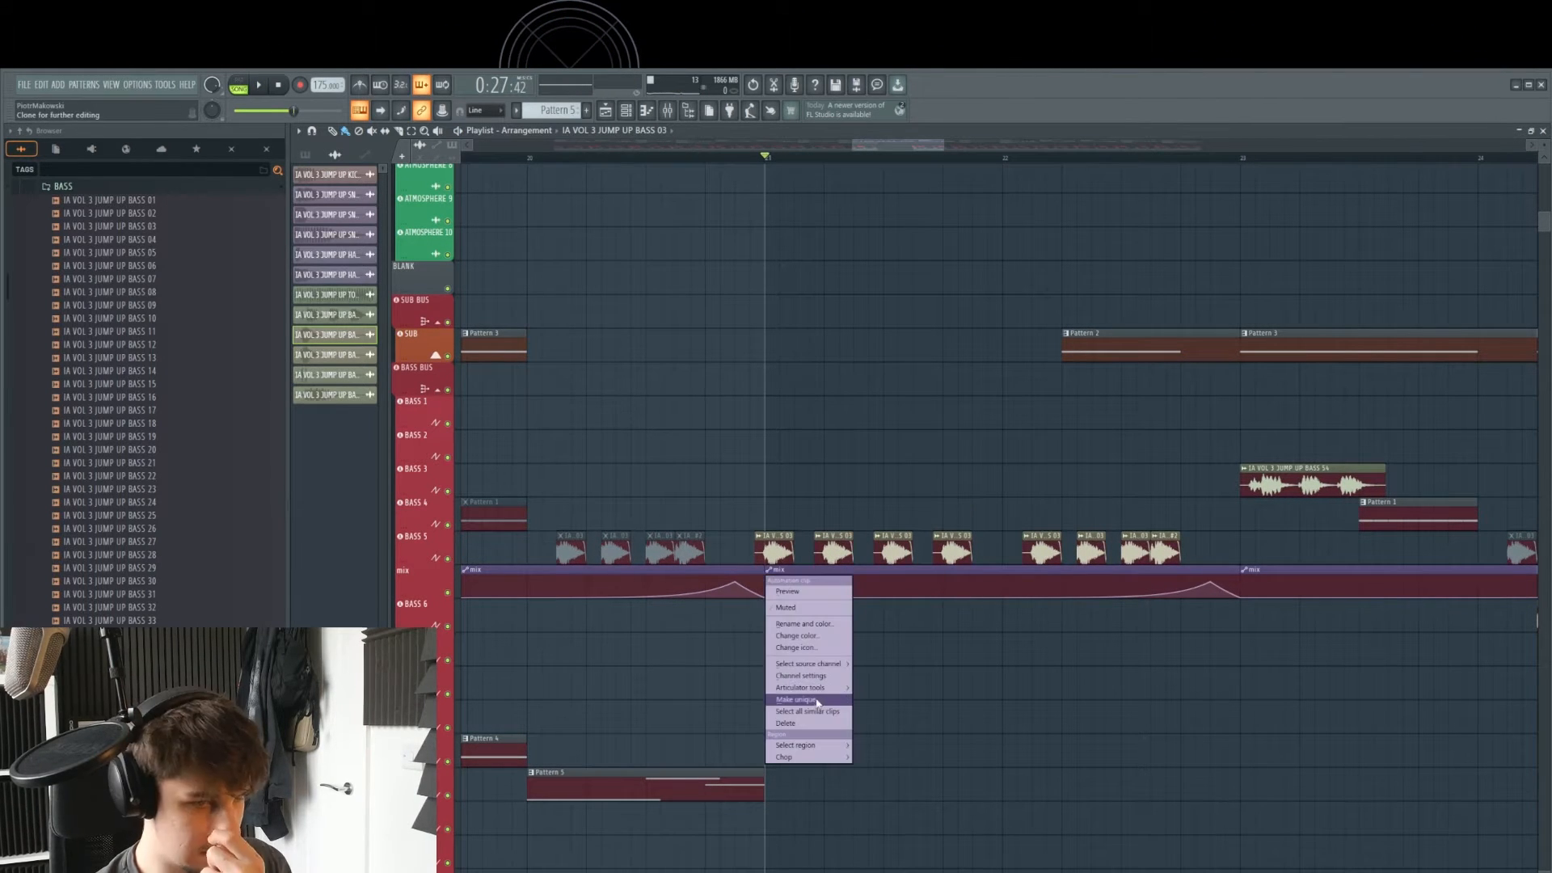
left_click(815, 700)
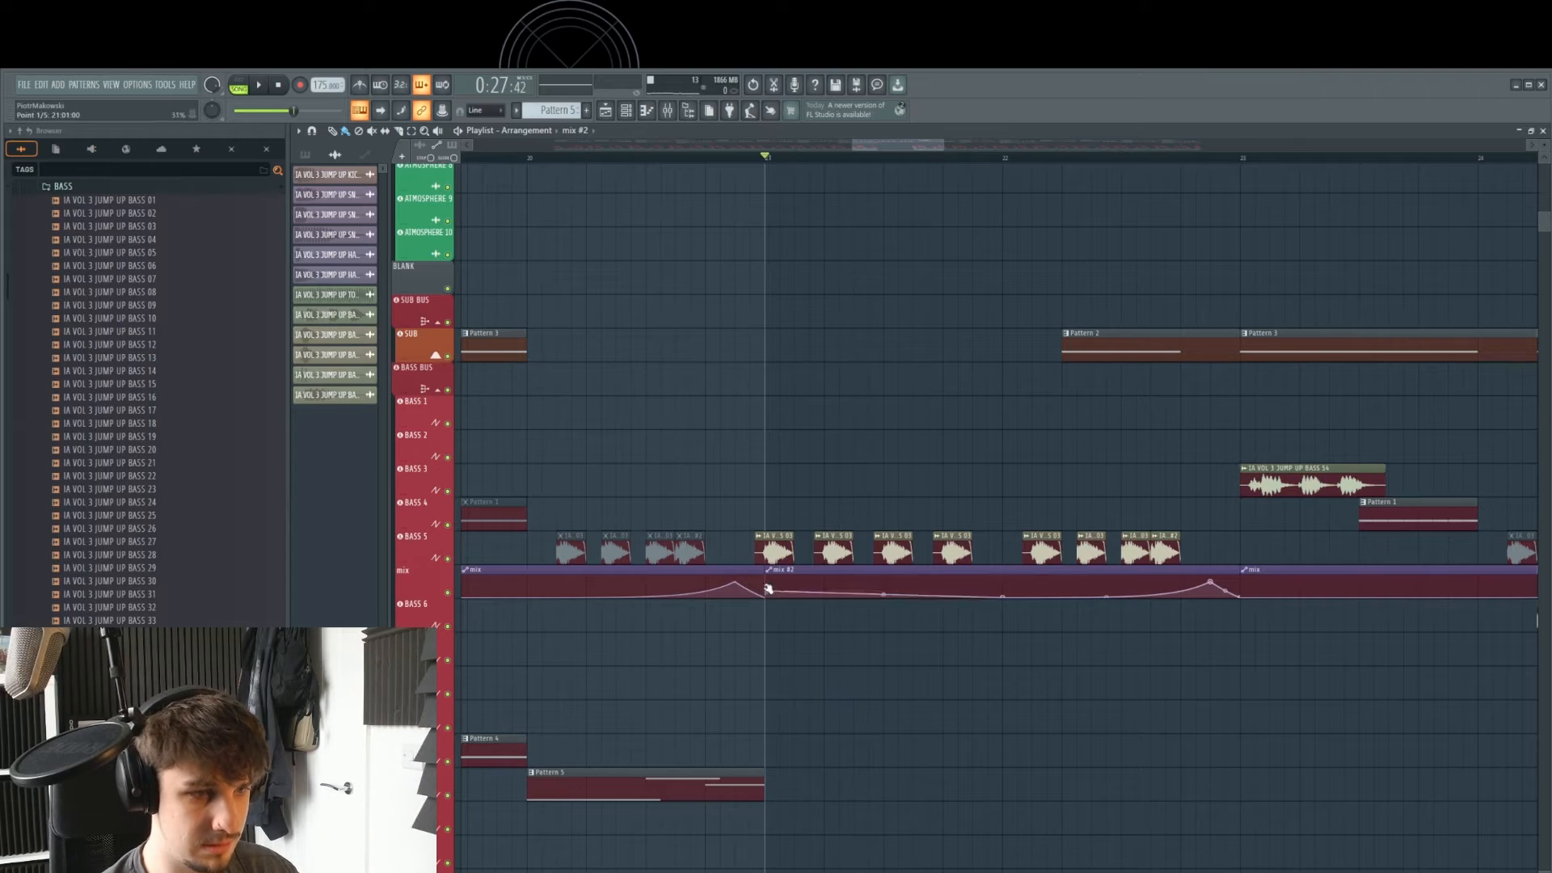
left_click_drag(768, 589, 768, 576)
key("space")
mouse_move(1004, 596)
left_mouse_down()
mouse_move(1019, 548)
mouse_move(1021, 599)
left_mouse_up()
- Rearrange the BASS 5 hits so they land on beats 1 and 2 of bar 22, then audition the break from bar 21
right_click(1043, 554)
key("space")
scroll(1033, 569, "down", 3)
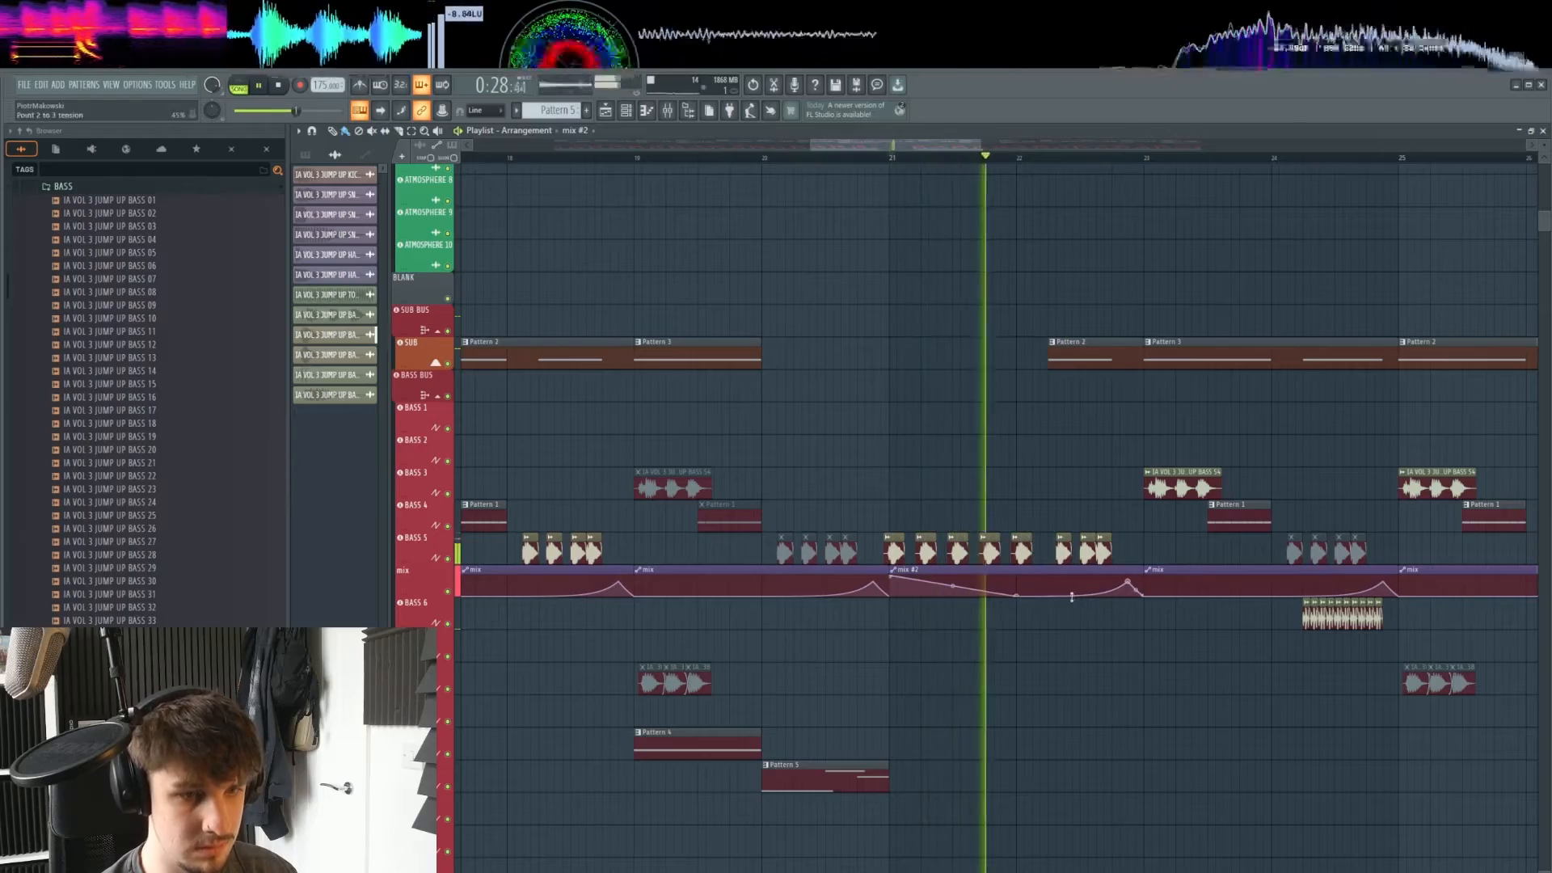
scroll(950, 501, "up", 3)
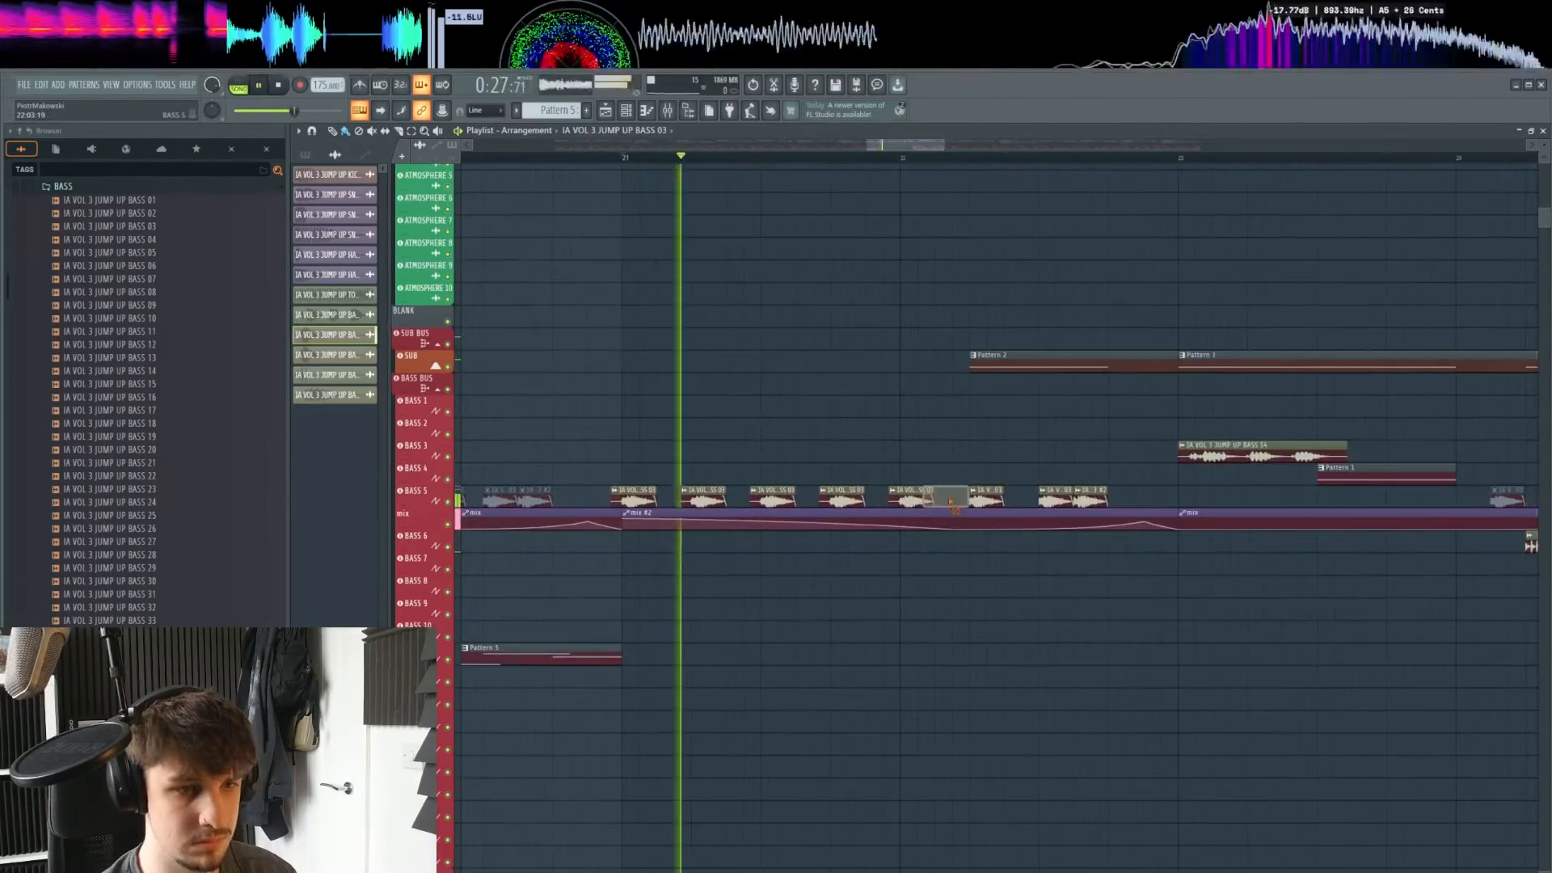
scroll(956, 462, "down", 2)
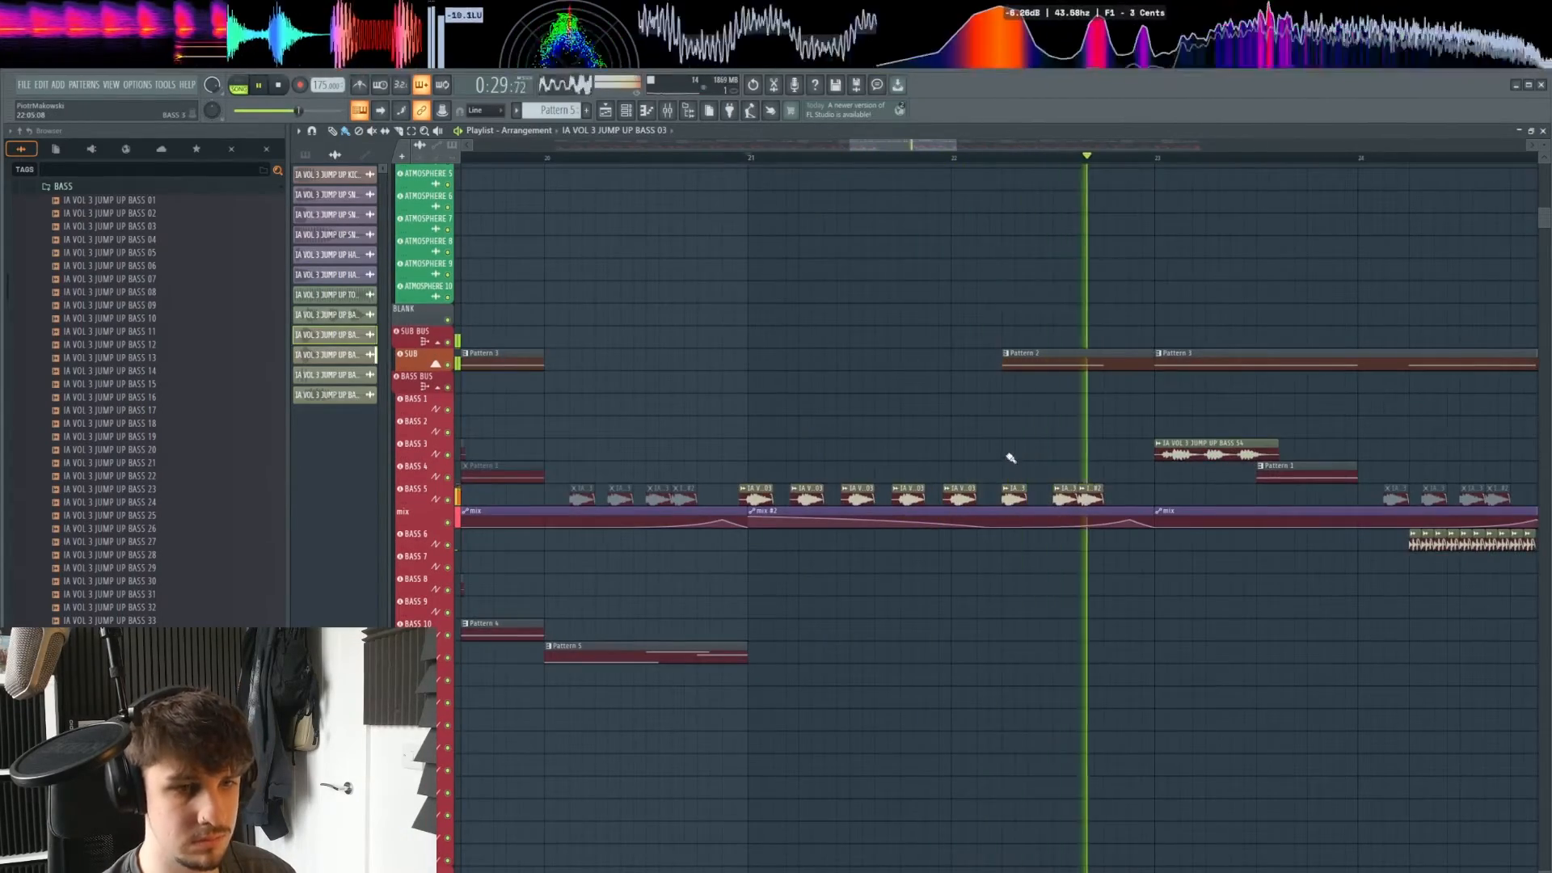
scroll(1010, 454, "down", 4)
scroll(1025, 446, "down", 3)
scroll(938, 503, "right", 1)
scroll(957, 540, "up", 3)
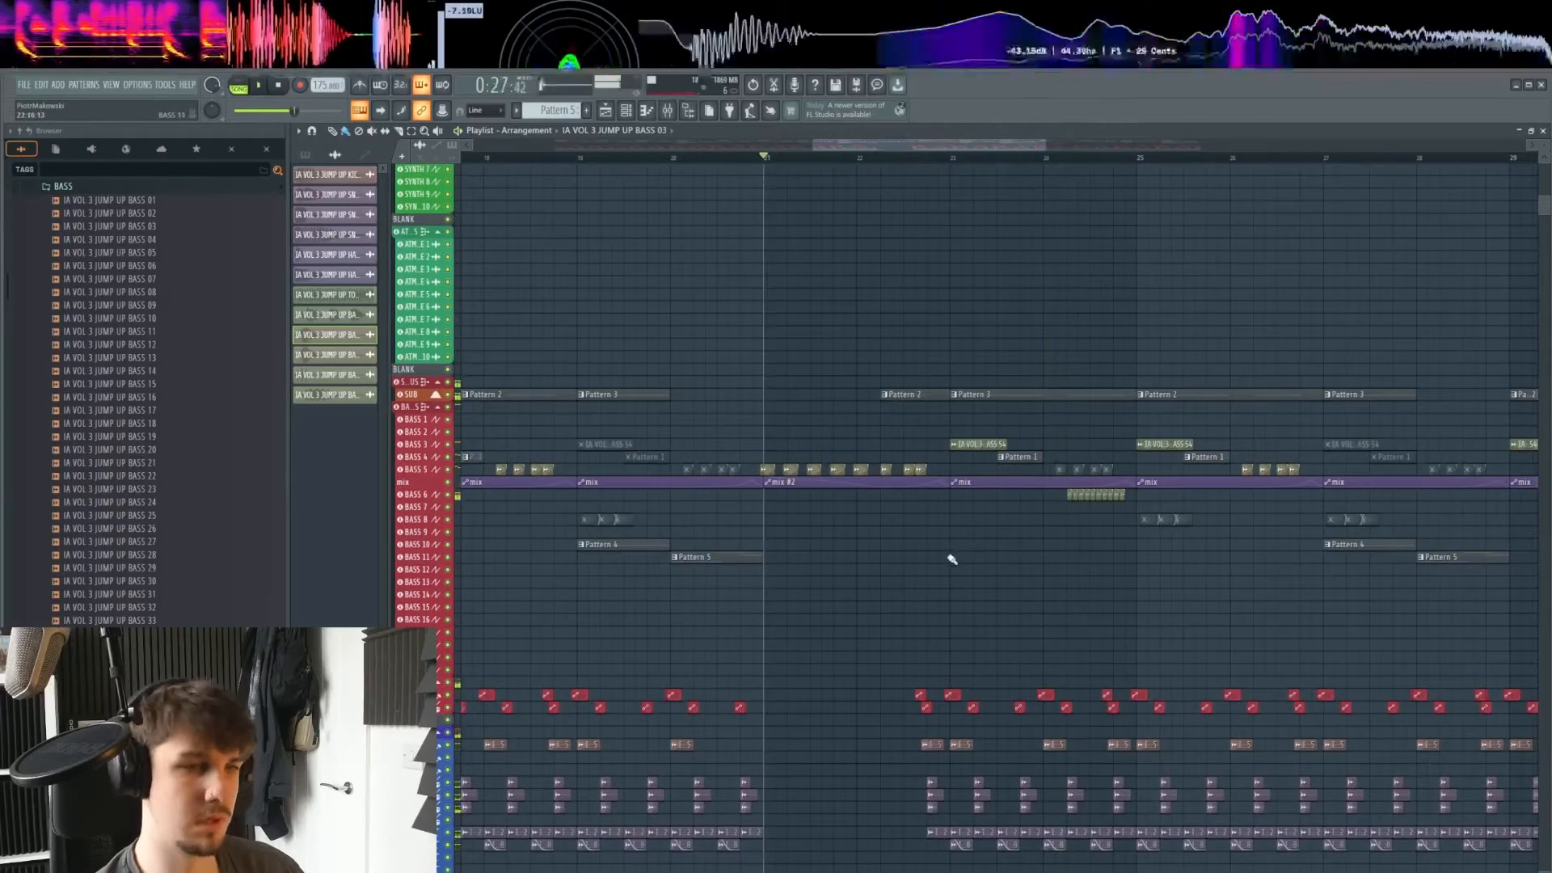
key("space")
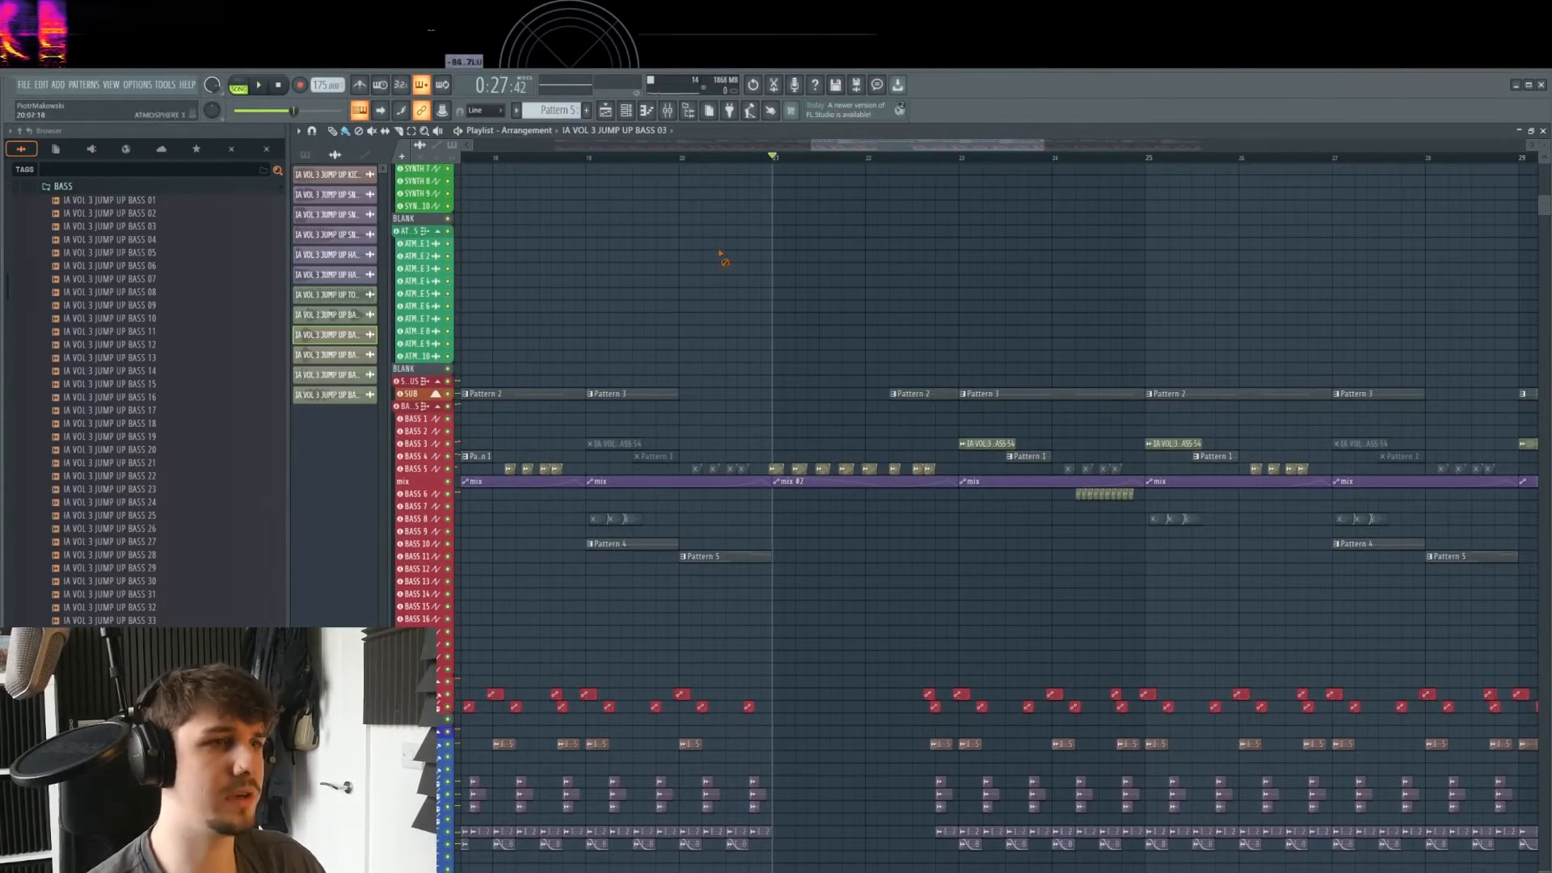
- Add Pro-Q 3 with a low cut to the BASS 5 mixer track and create an automation clip for its Band 1 Frequency
left_click(667, 113)
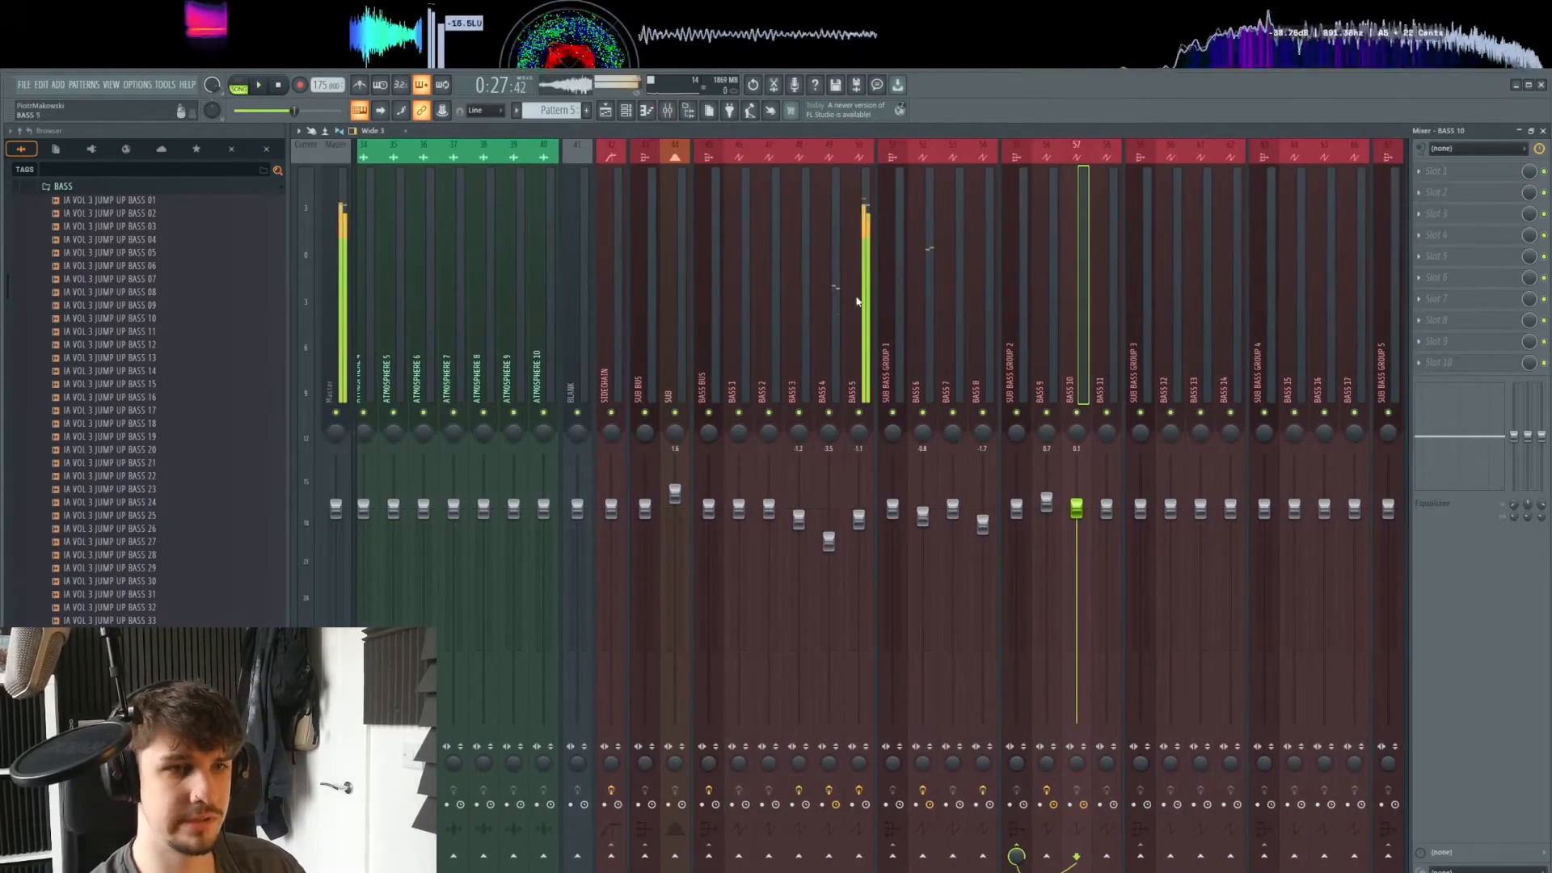
left_click(857, 301)
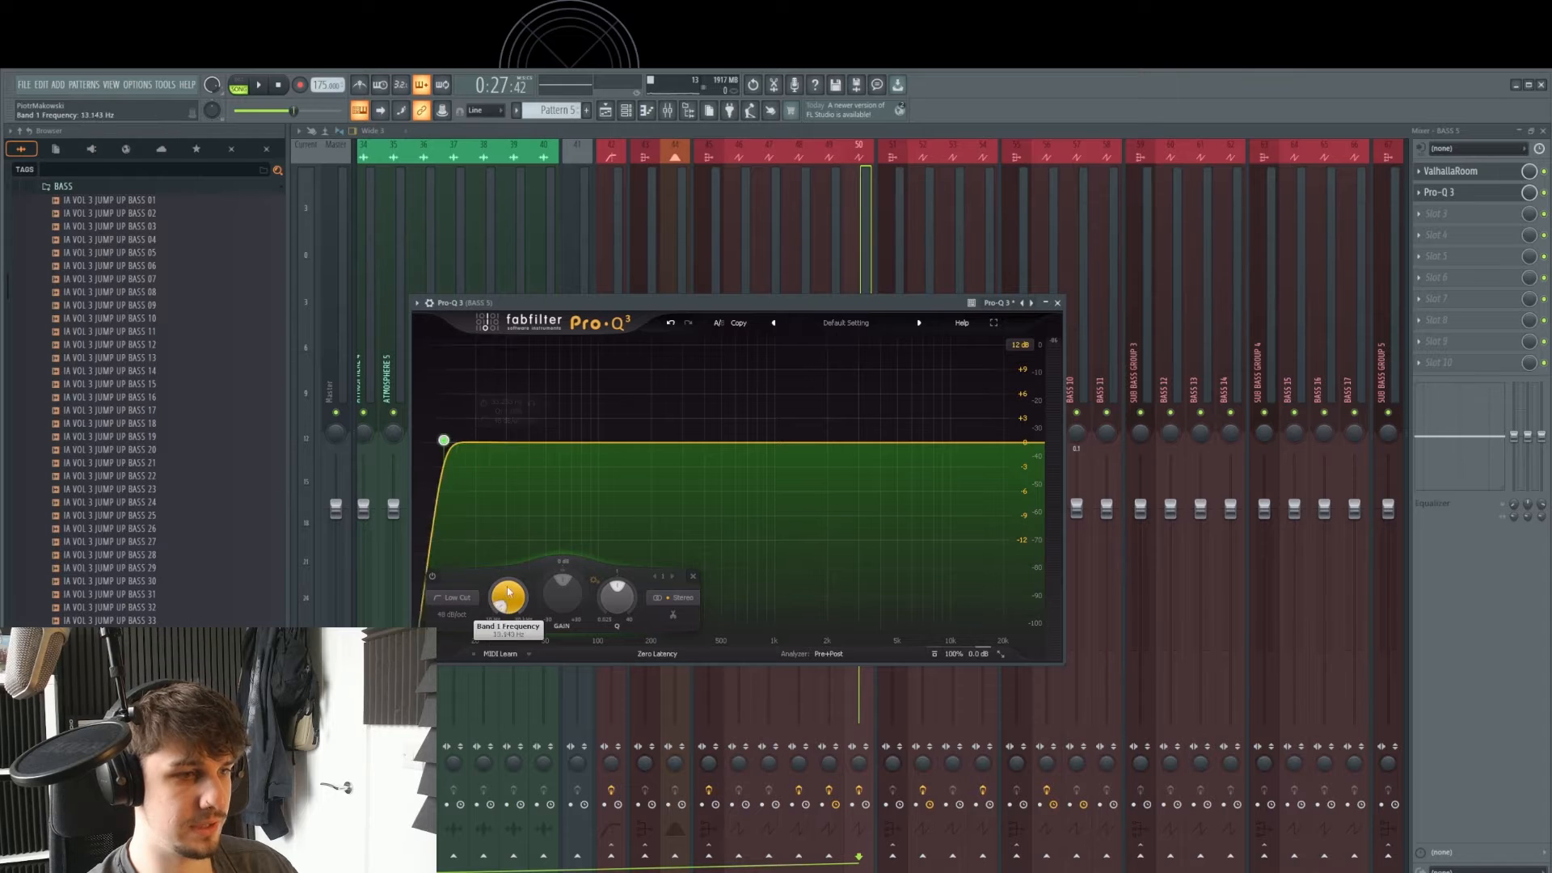
right_click(440, 110)
left_click(497, 201)
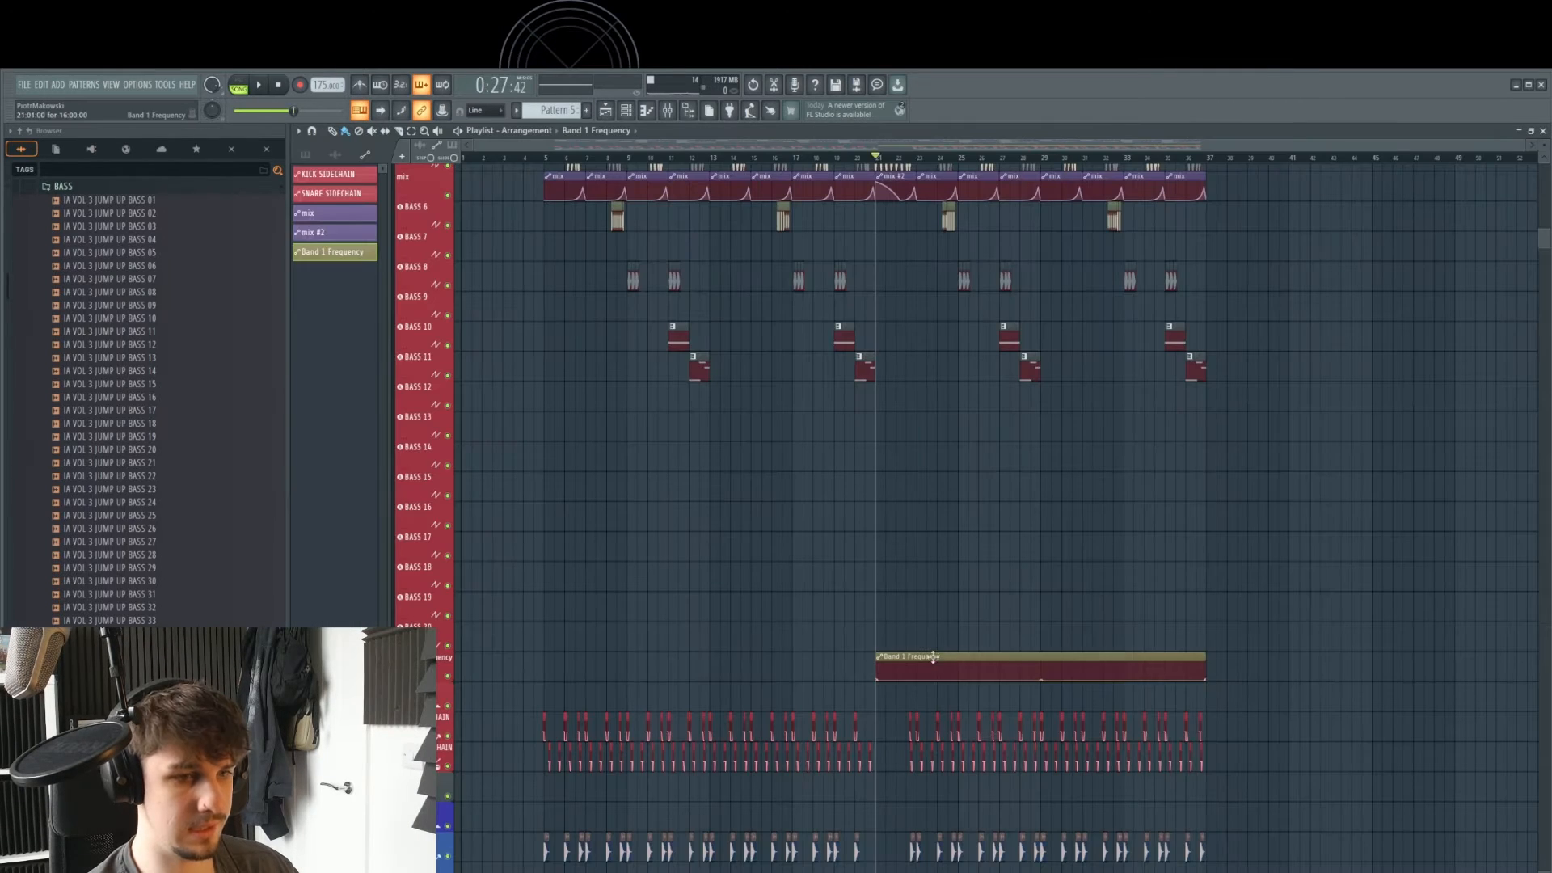
- Extend the Band 1 Frequency clip back ahead of bar 5 and draw a rise peaking at bar 21 that falls by bar 25
left_click_drag(936, 653, 603, 652)
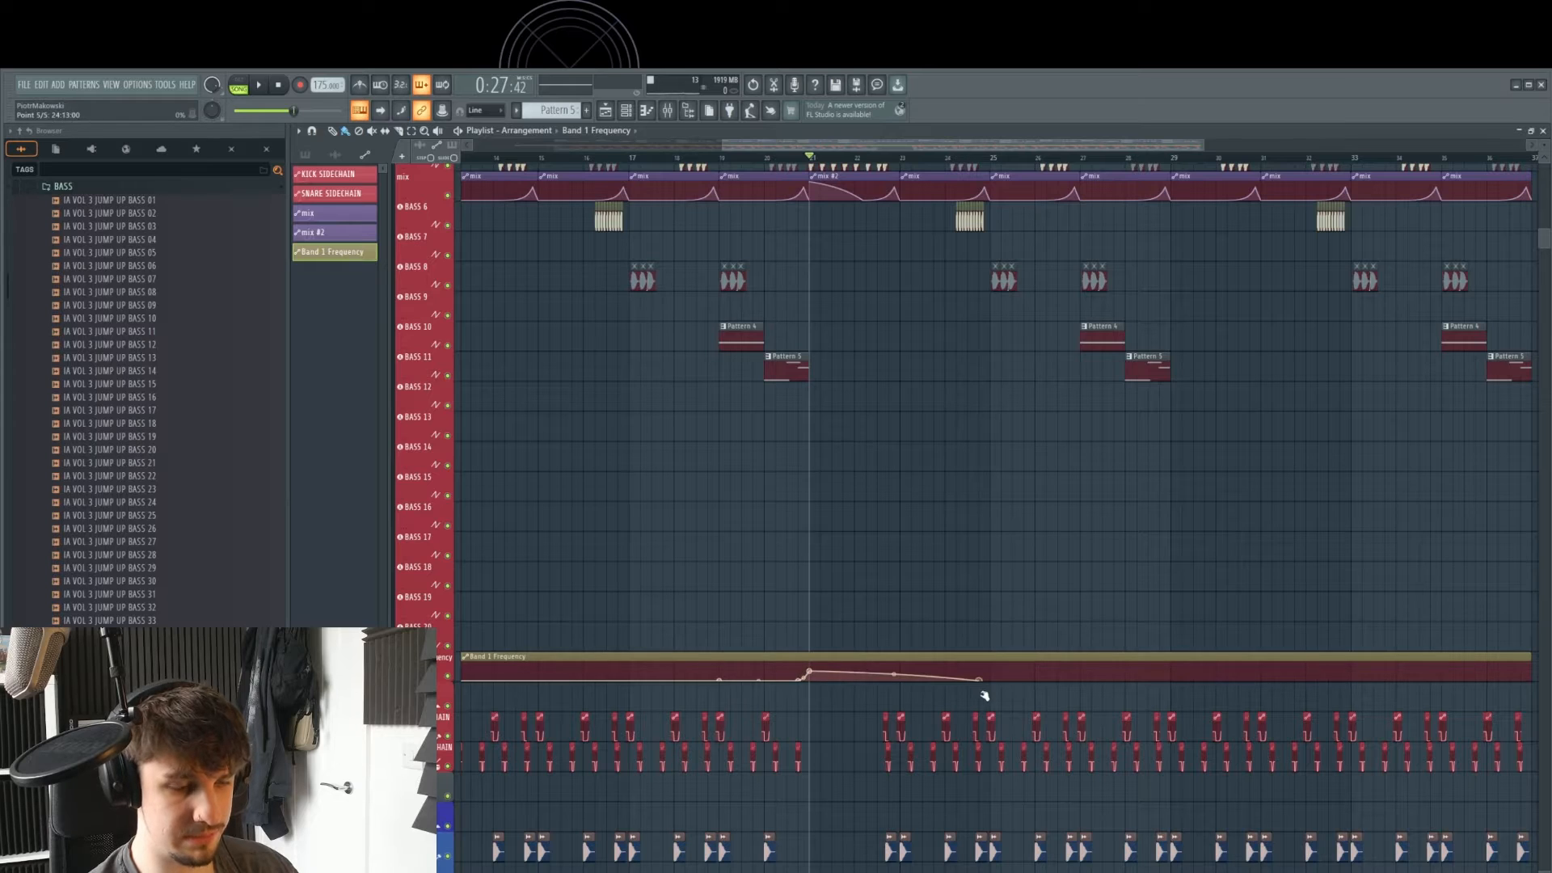
scroll(896, 626, "up", 2)
scroll(895, 626, "down", 1)
key("space")
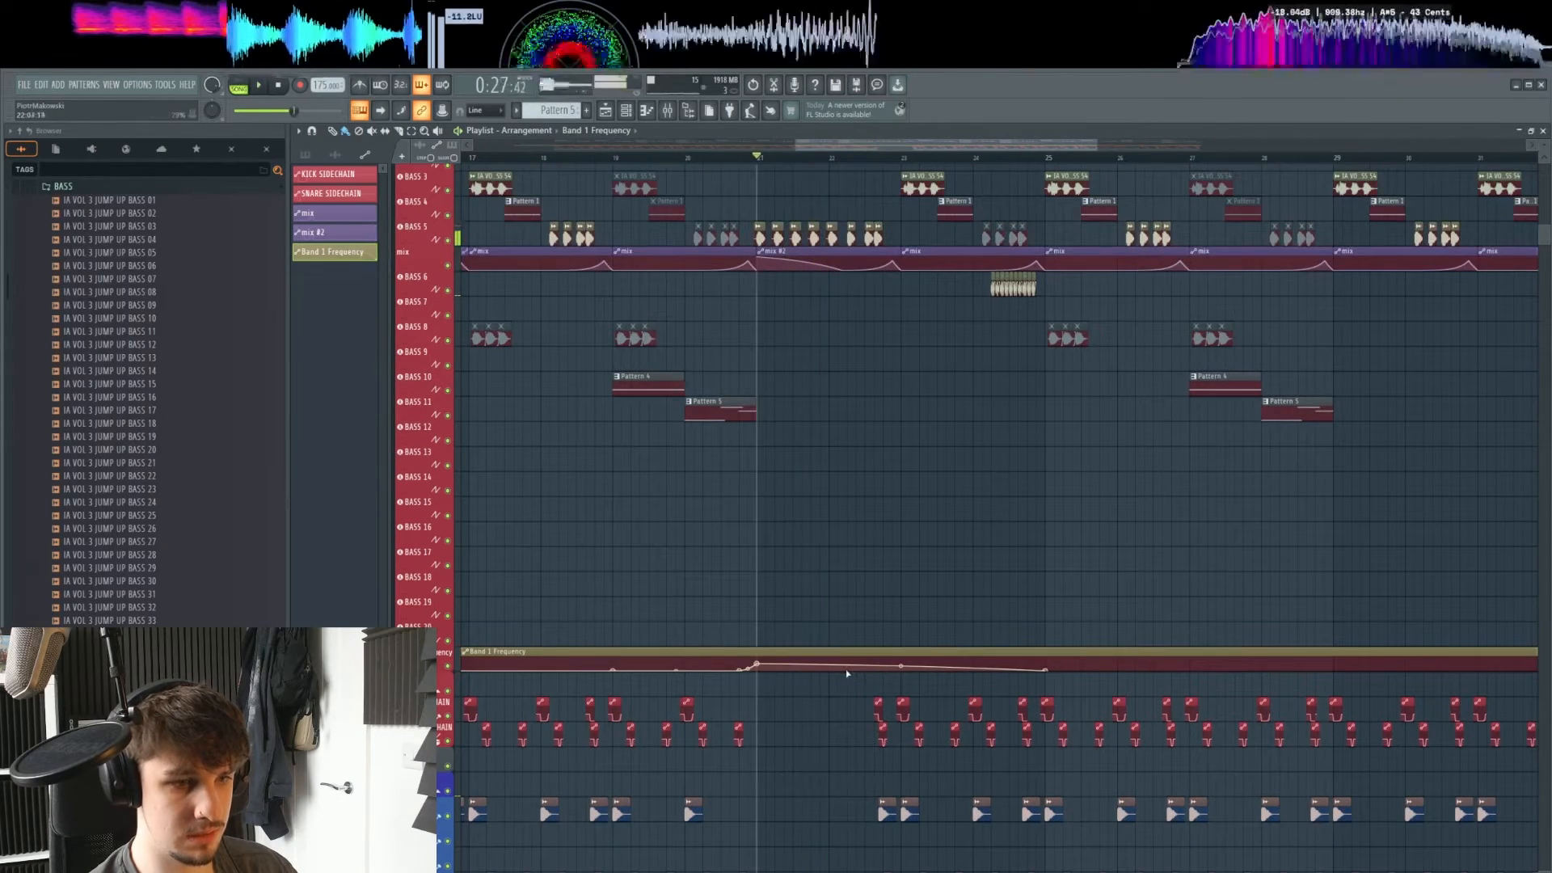
- Shorten the Band 1 Frequency fall after the bar 21 peak so it ends shortly after bar 22, then audition the break
right_click(859, 671)
scroll(1070, 634, "up", 3)
scroll(1029, 589, "up", 3)
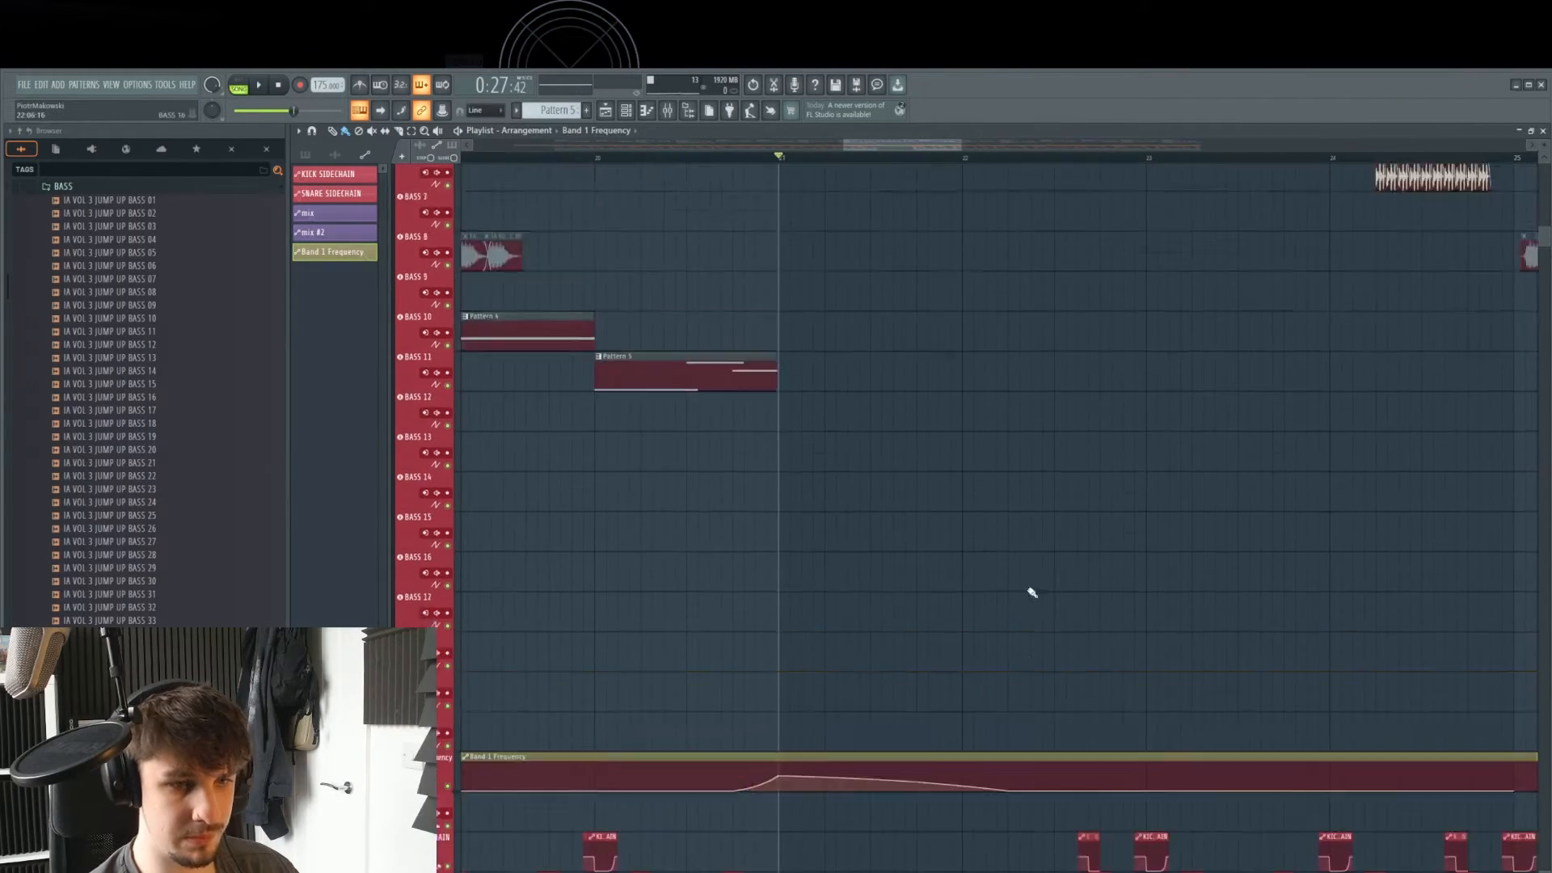
scroll(1011, 275, "up", 1)
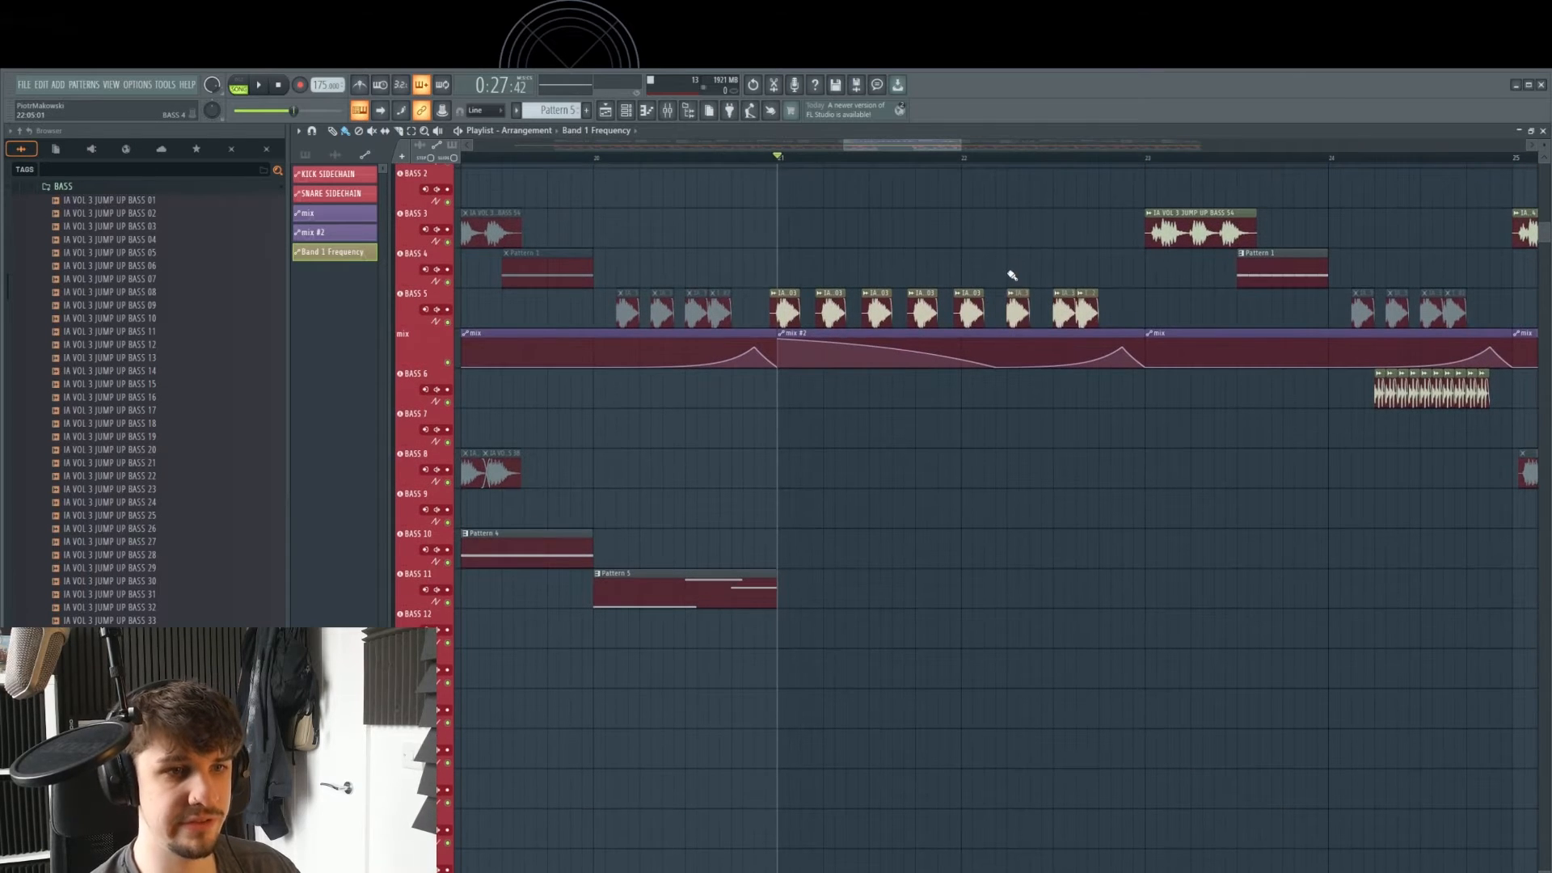
scroll(1034, 307, "down", 6)
key("space")
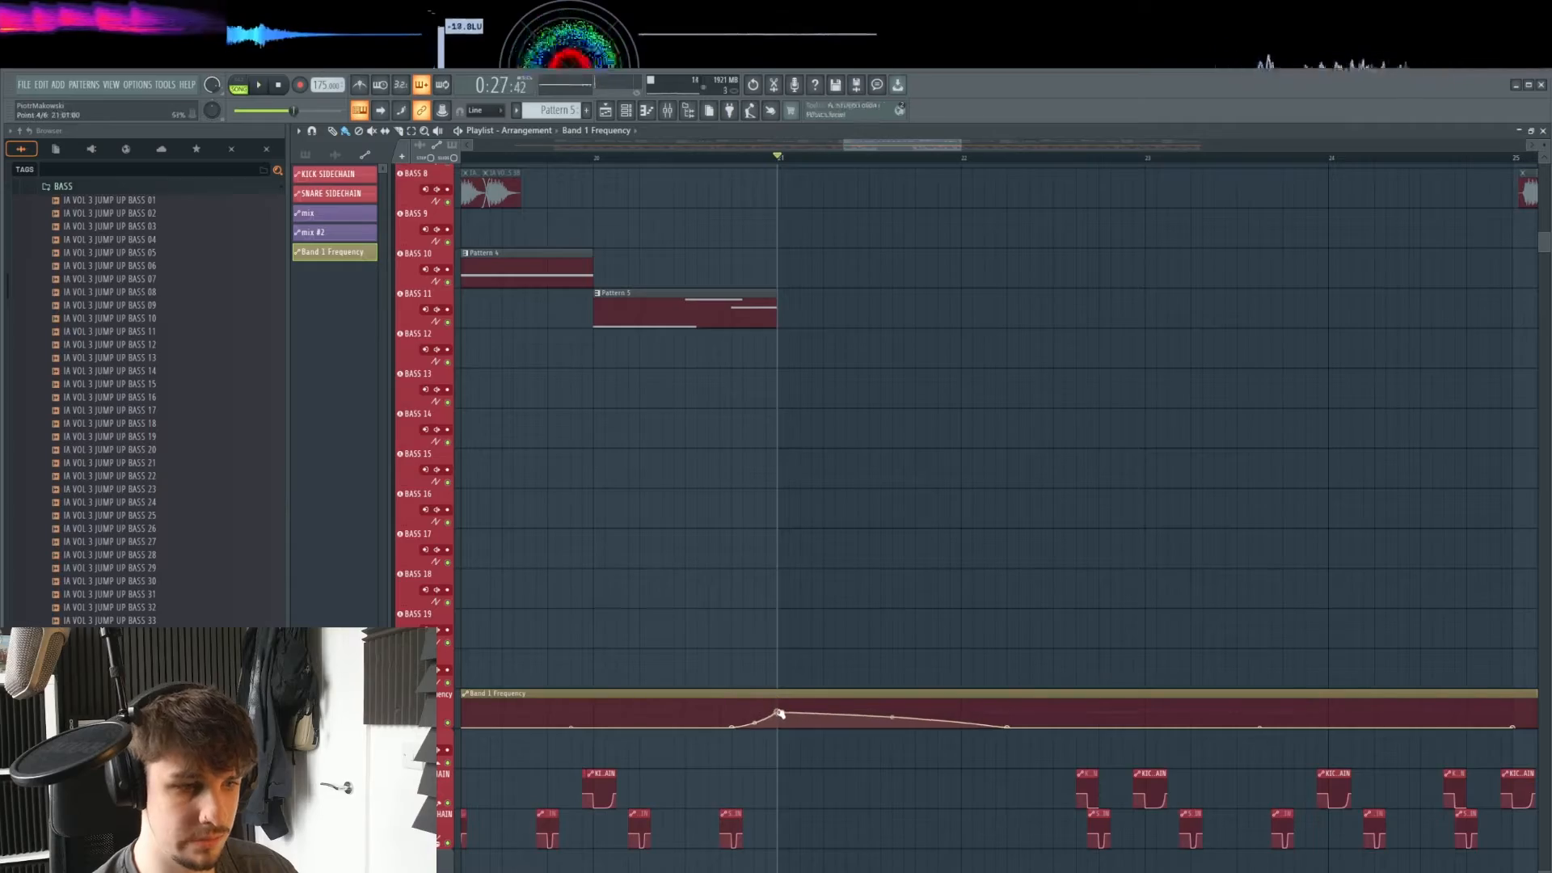
scroll(949, 651, "down", 5, "ctrl")
scroll(958, 639, "down", 5, "alt")
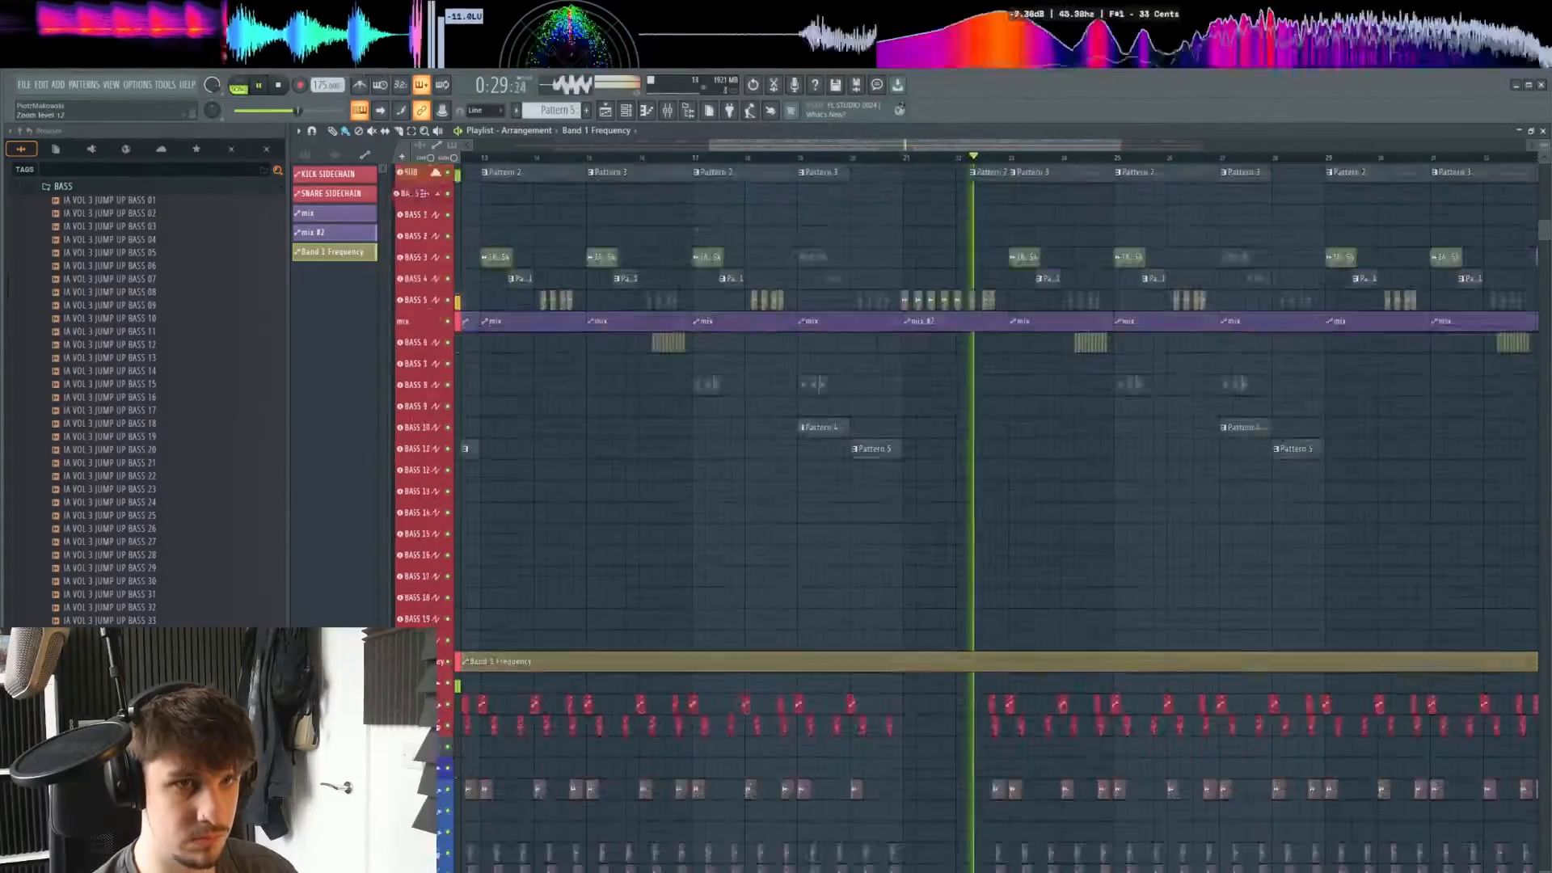
scroll(1002, 595, "down", 1, "alt")
scroll(999, 591, "down", 4, "ctrl")
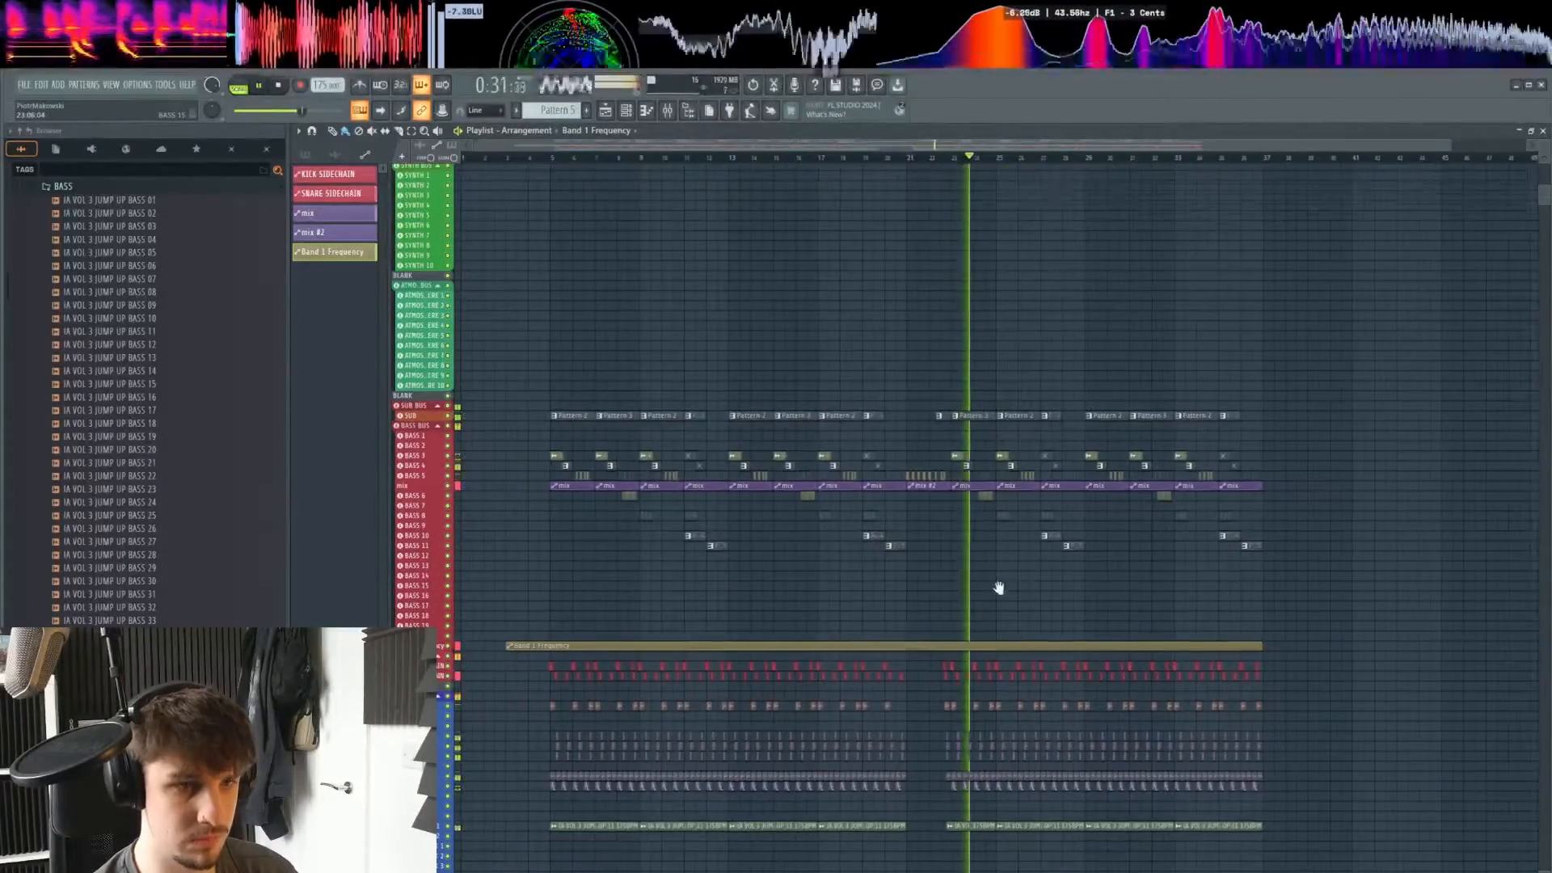
- Select every clip in the arrangement and move it all from bar 5 to start at bar 33
scroll(1002, 583, "up", 3, "ctrl")
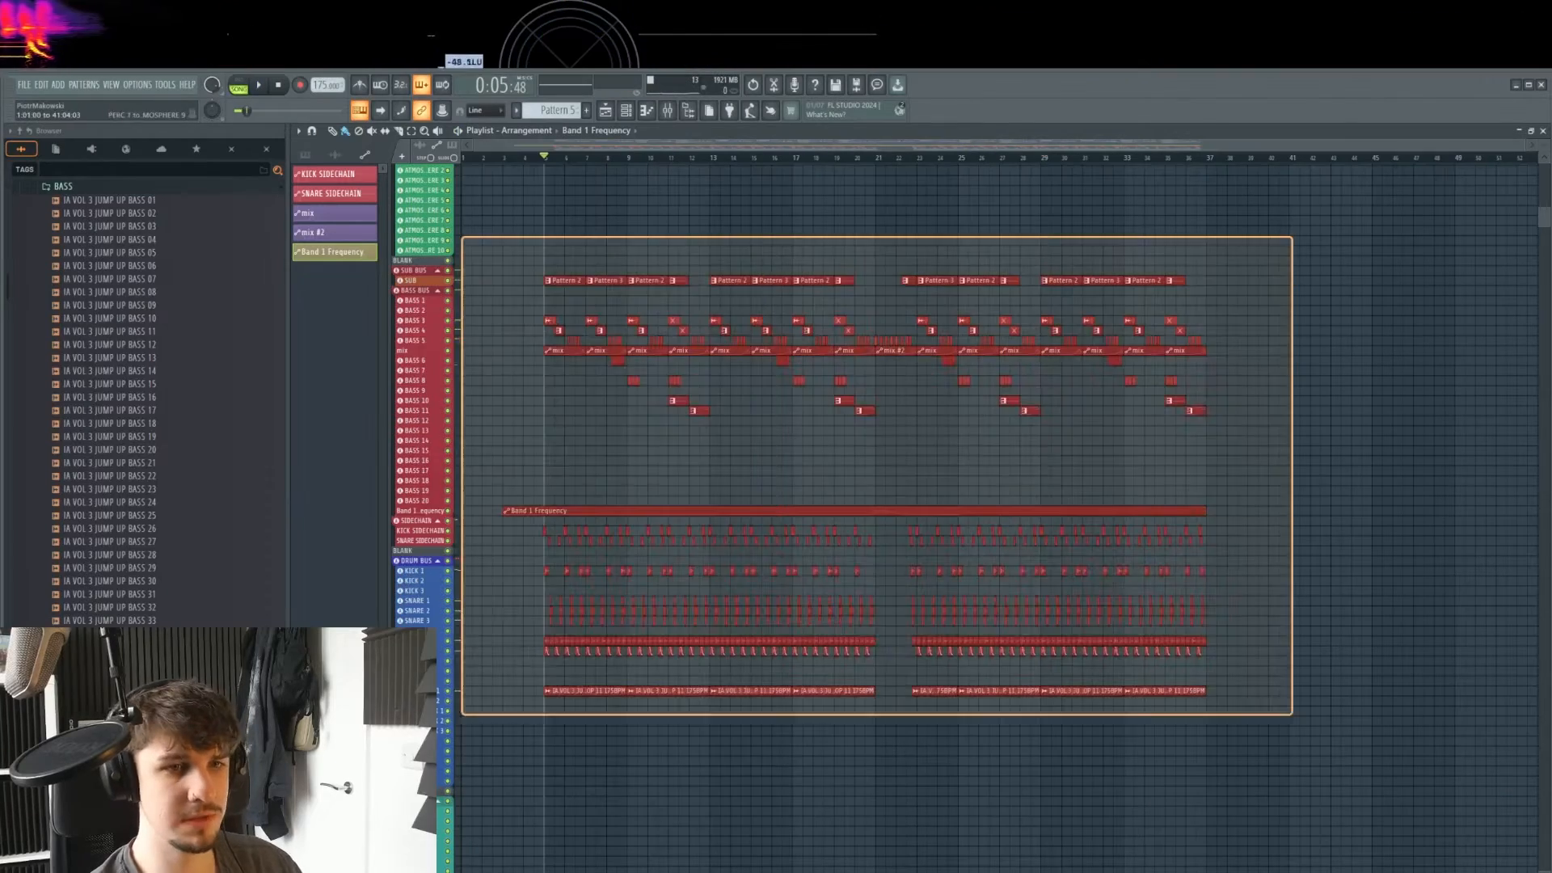
left_click_drag(1293, 720, 455, 236)
left_click_drag(559, 280, 1137, 285)
left_click(1008, 363, "ctrl")
left_click_drag(1008, 363, 921, 333)
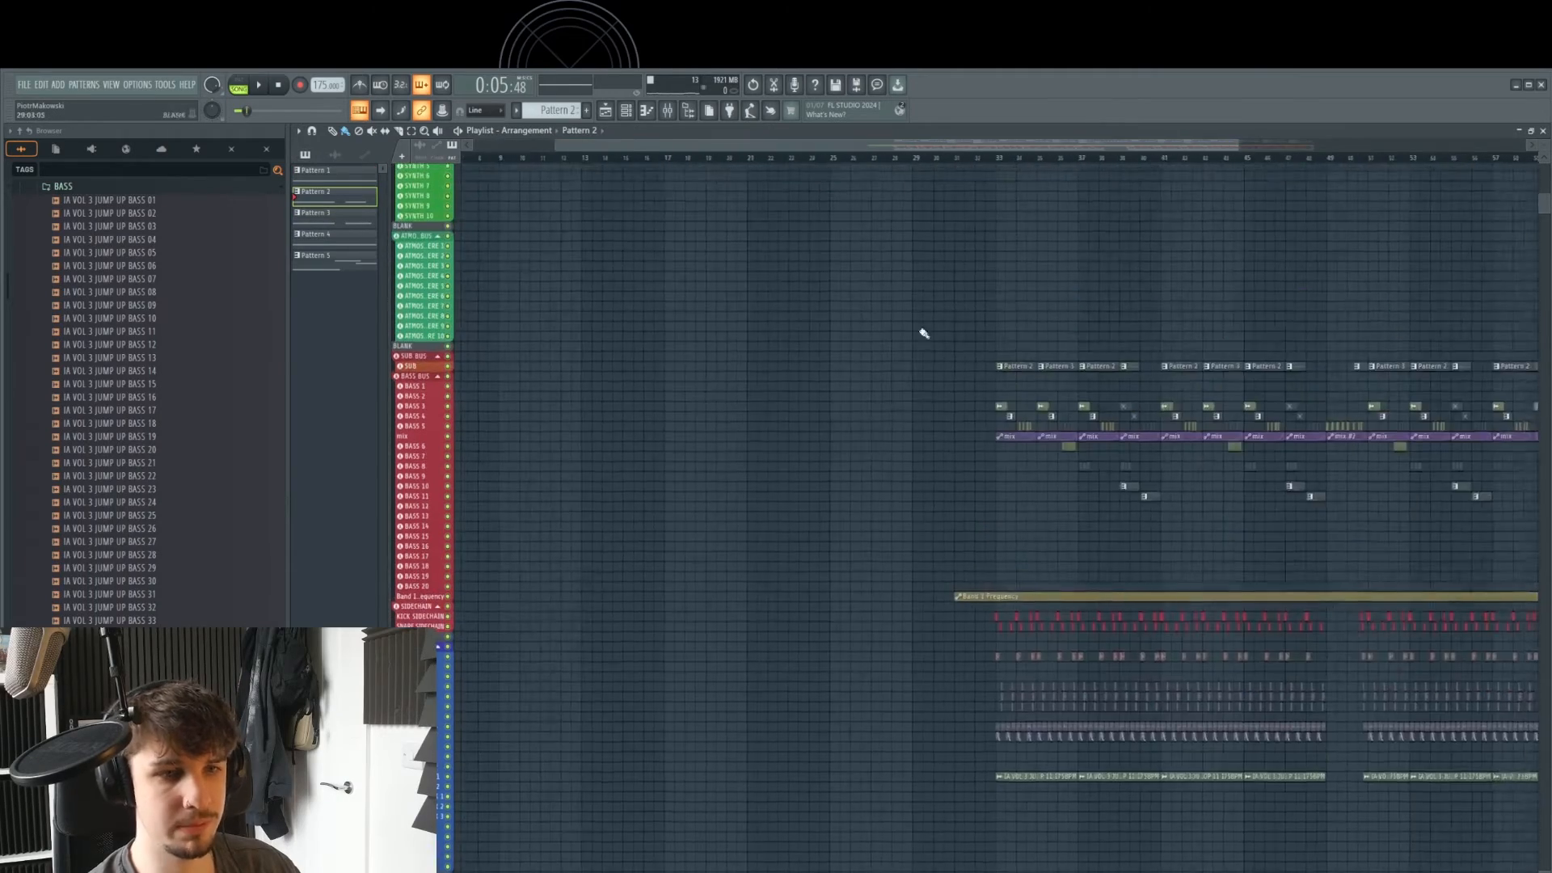
- Place KICK 05 hits every half bar on KICK 1 from bar 25 to the start of bar 27
scroll(922, 324, "up", 1)
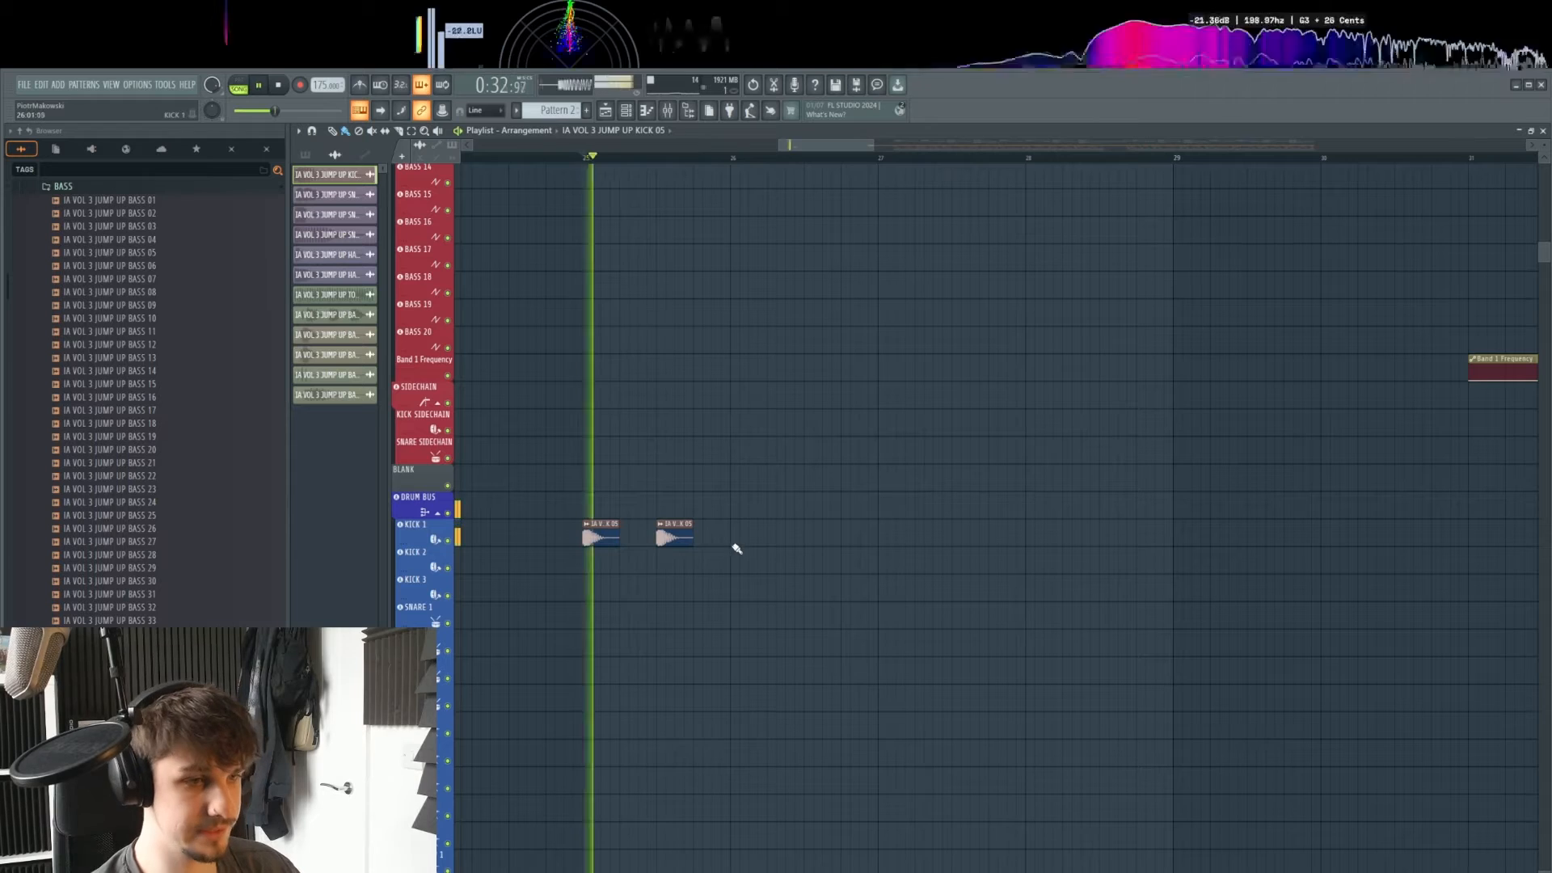
left_click(734, 538)
left_click(821, 537)
left_click(879, 538)
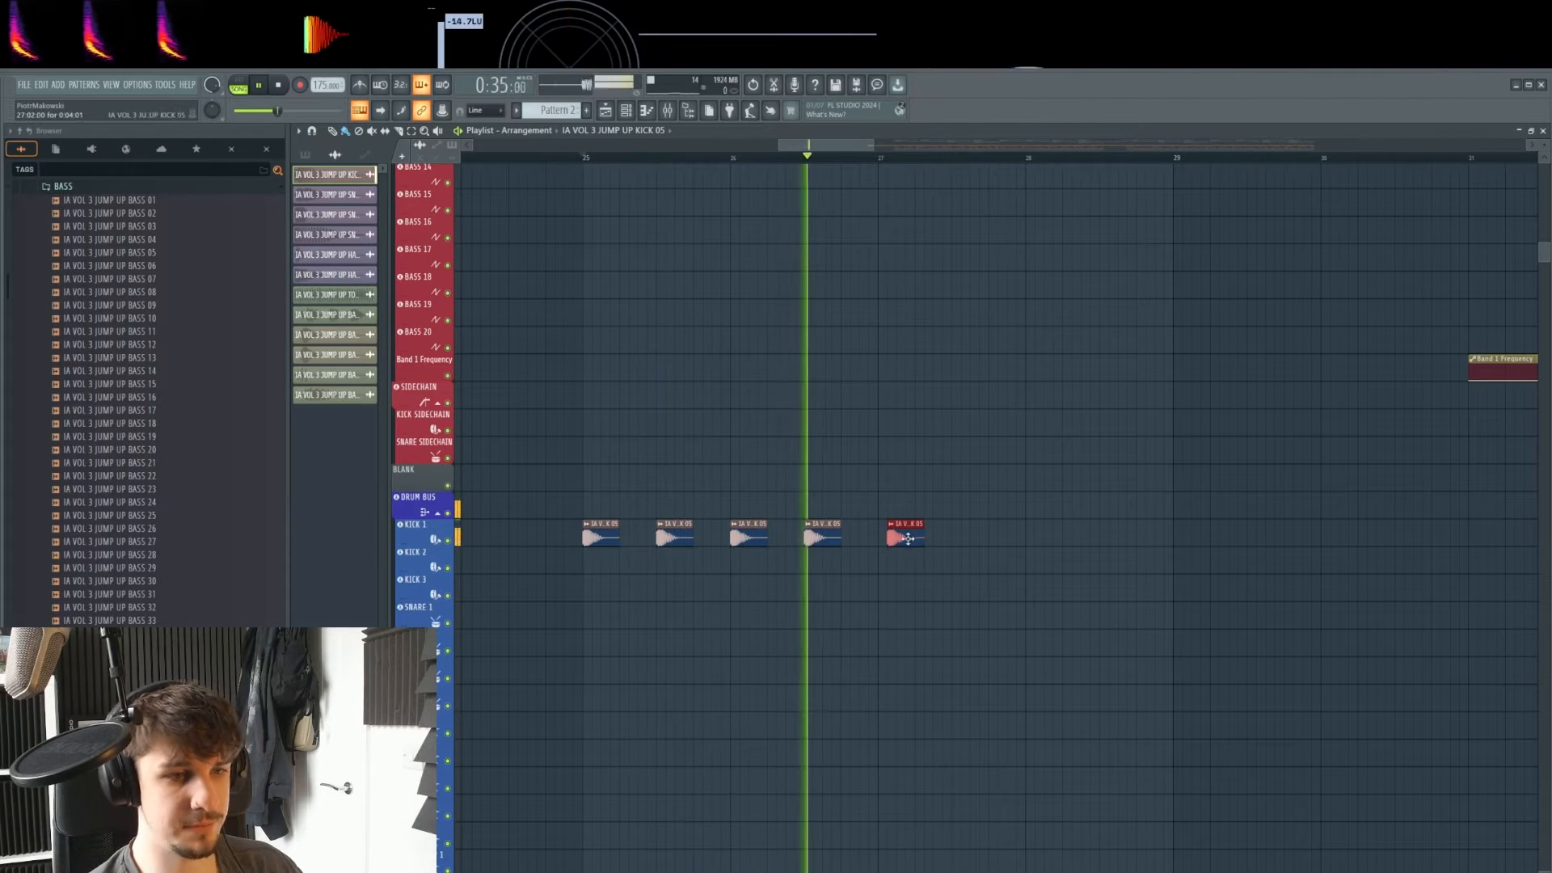
key("space")
- Shorten the kick at bar 27, add two more short kicks and a layered snare hit in that half bar, and audition it
scroll(936, 548, "up", 1)
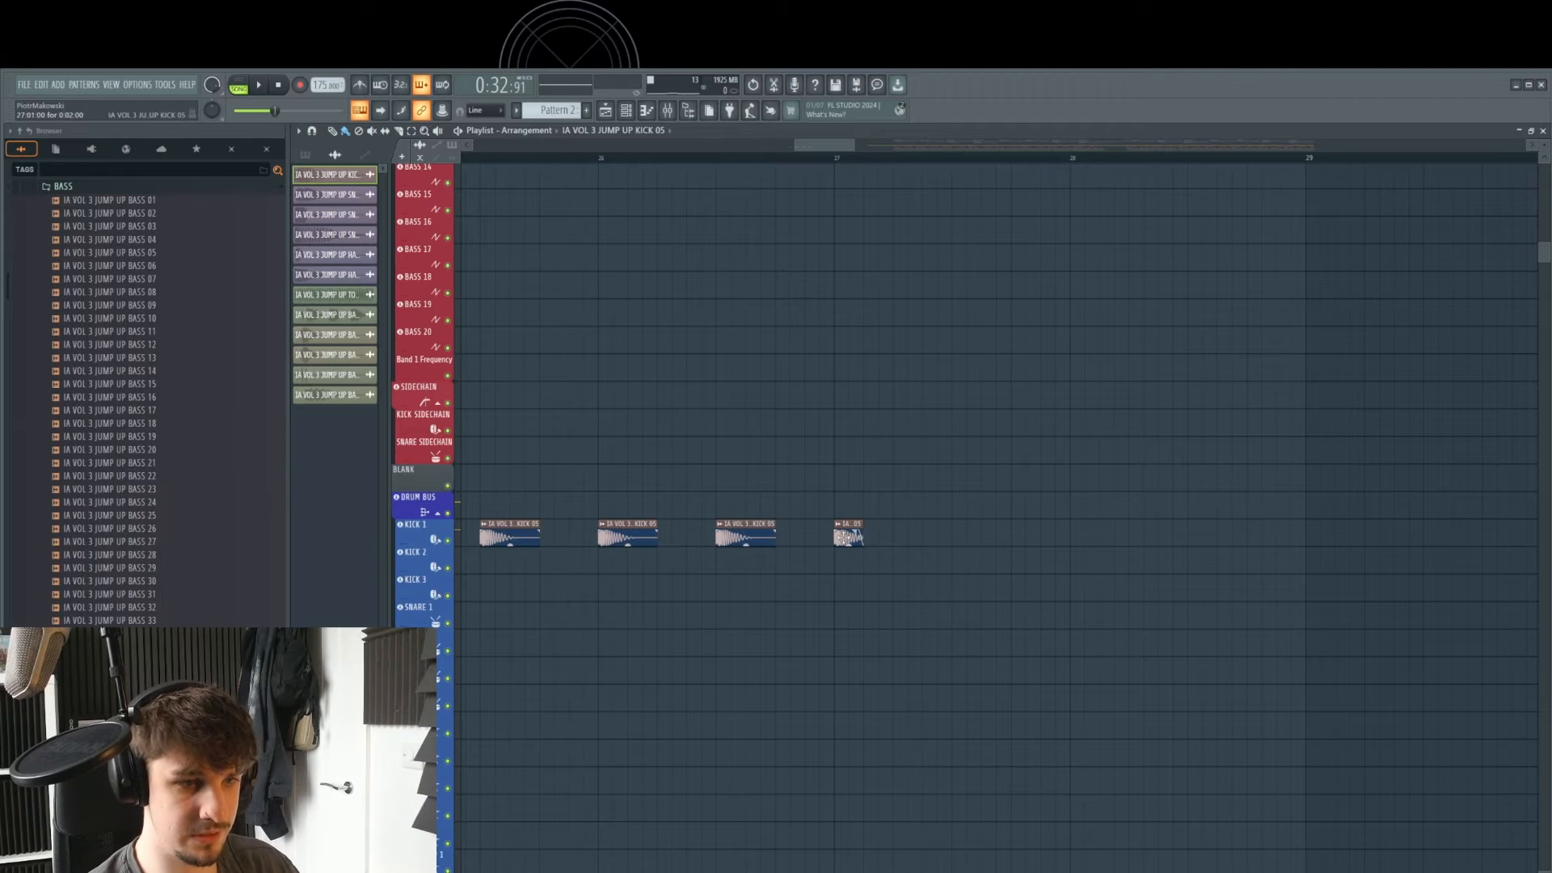
scroll(870, 540, "up", 1)
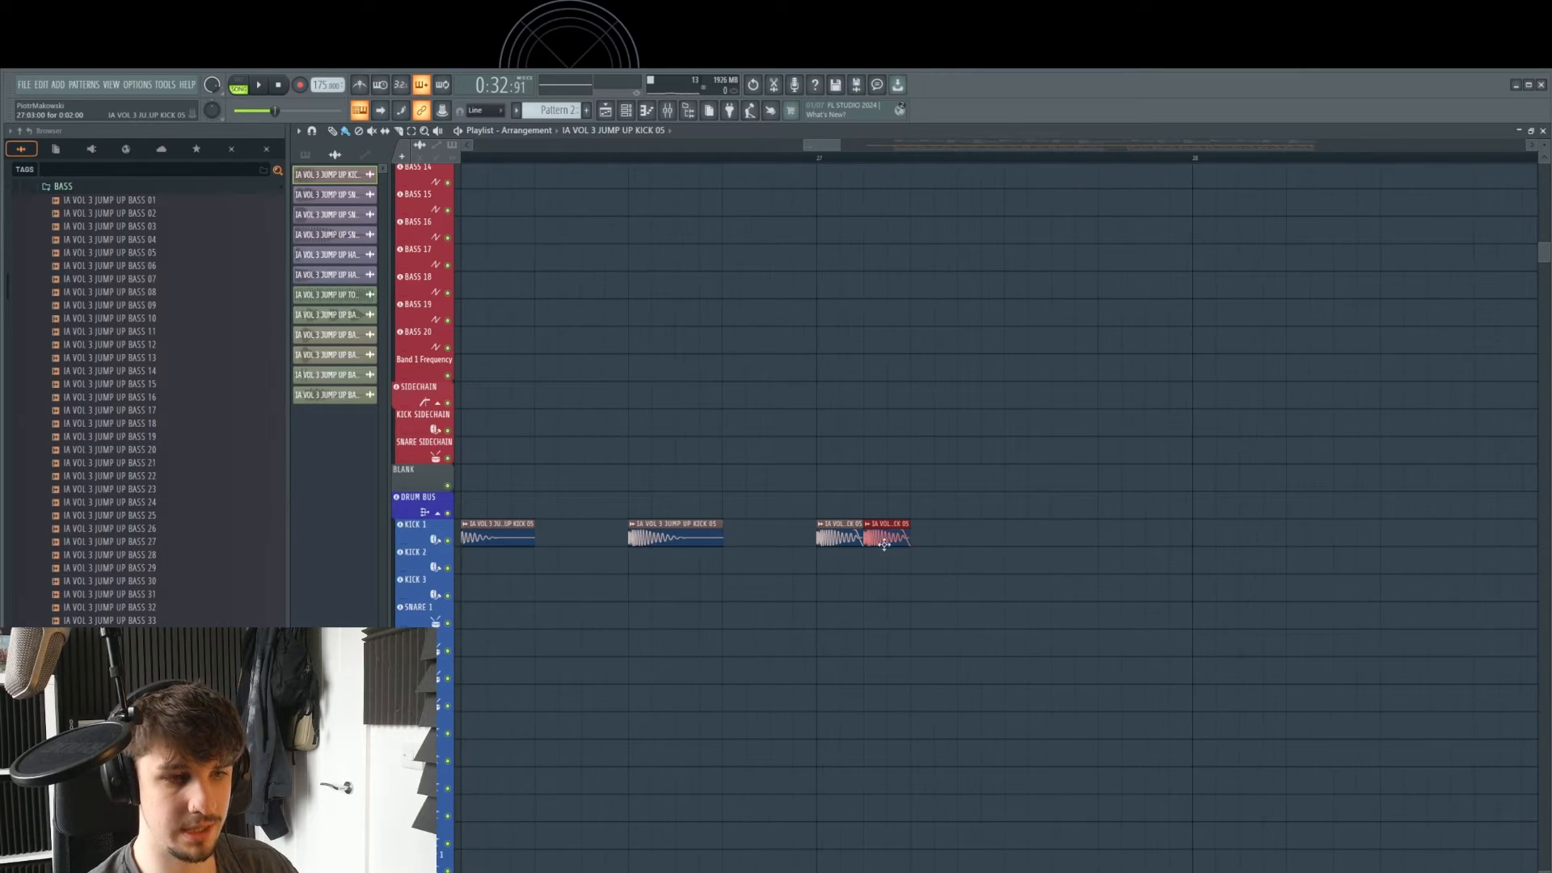
scroll(1002, 529, "down", 4)
scroll(1091, 534, "down", 1)
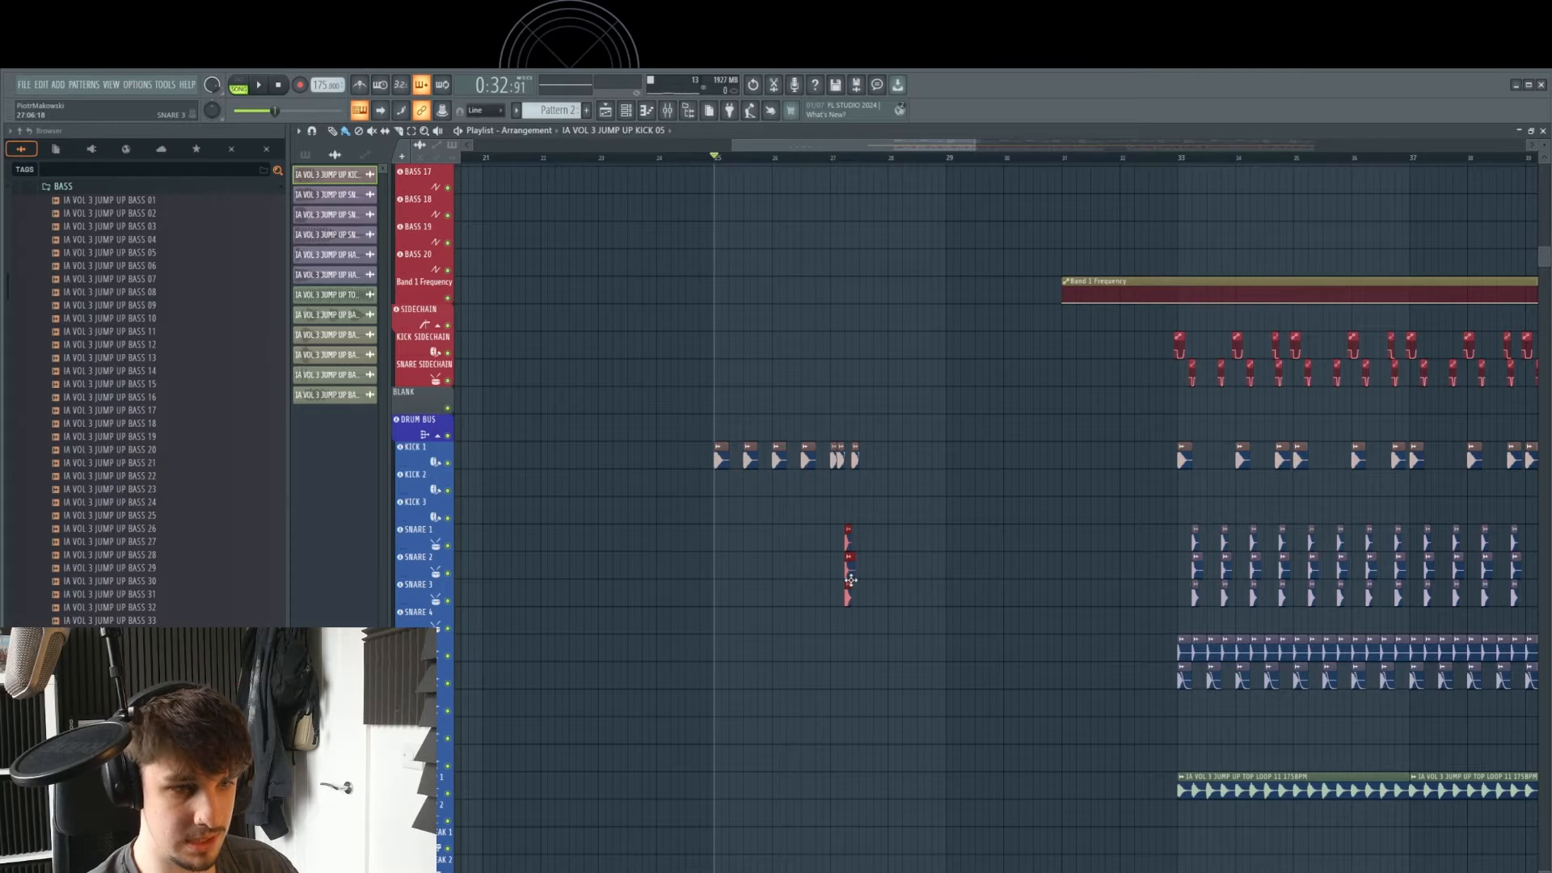
scroll(849, 566, "up", 2)
key("space")
left_click_drag(931, 437, 821, 596)
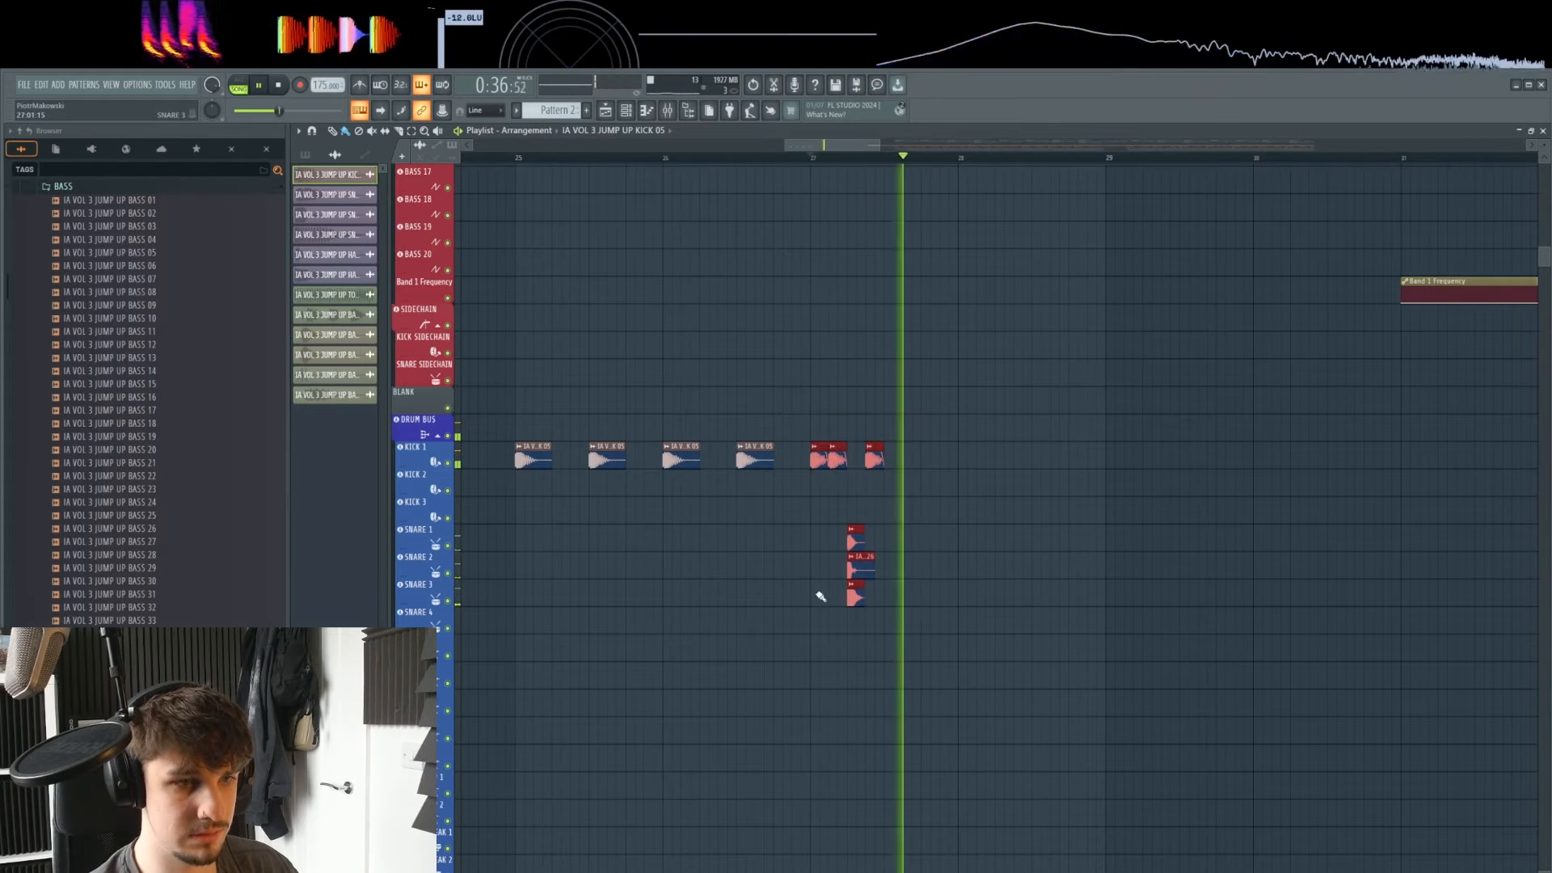
key("space")
key("space")
key("space")
- Duplicate the kick and snare group into the second half of bar 27, add a leading short kick, and audition it
scroll(818, 454, "up", 3)
left_click_drag(873, 478, 813, 600)
left_click(997, 577, "ctrl")
left_click_drag(916, 397, 735, 642)
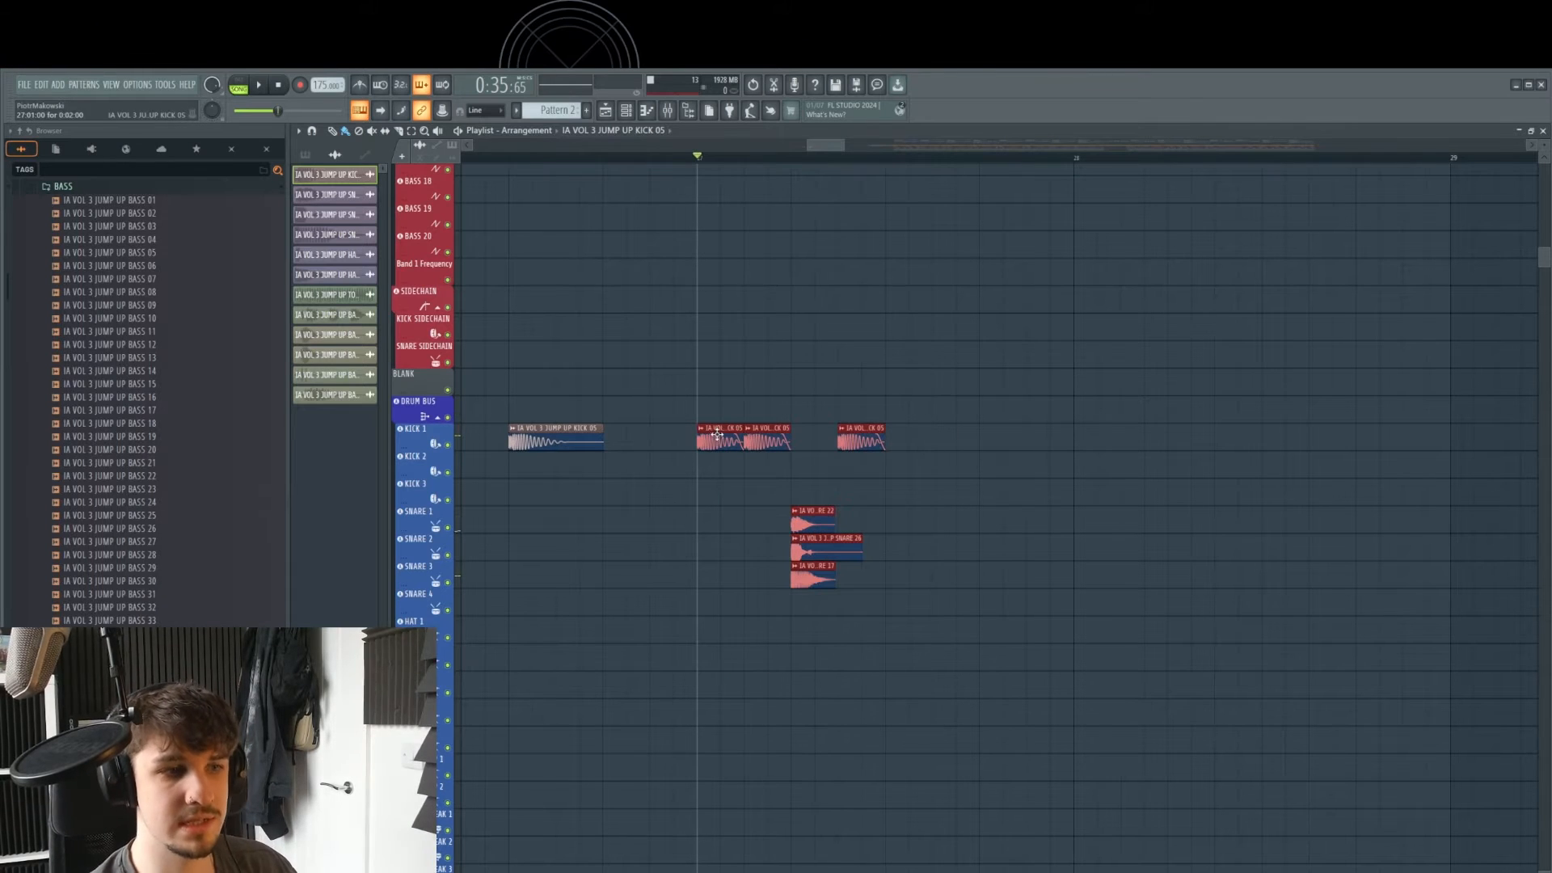
left_click_drag(717, 435, 899, 438, "shift")
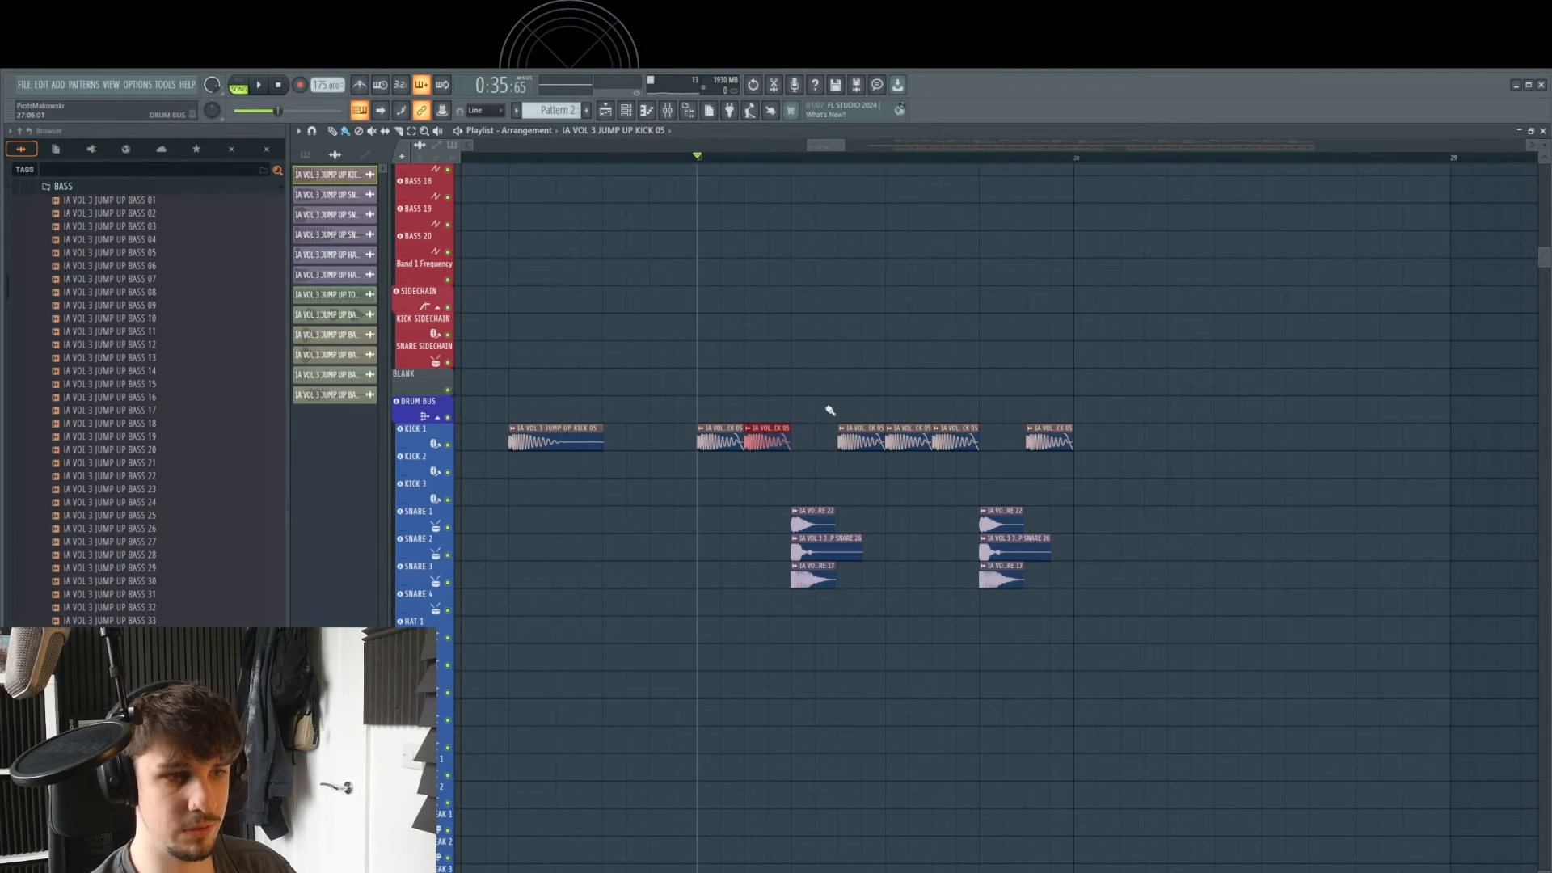
left_click(901, 377, "ctrl")
key("space")
scroll(978, 400, "down", 3)
- Duplicate the bar 27 kick and snare pattern into bar 28 and put a short kick at the start of bar 29
left_click_drag(1004, 385, 801, 602, "ctrl")
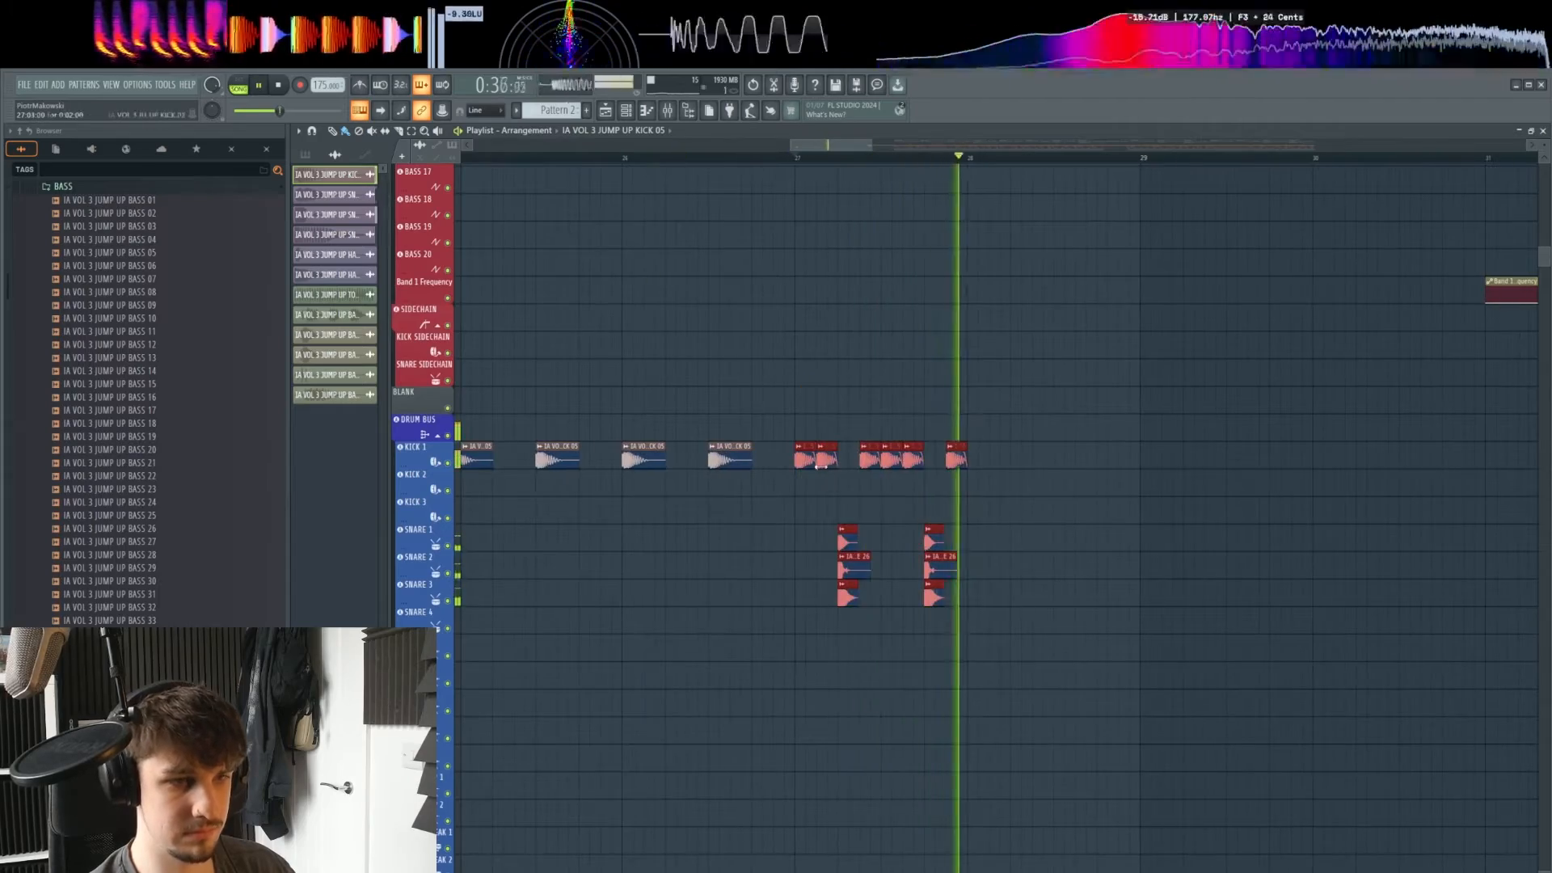
key("ctrl+b")
scroll(976, 428, "down", 3)
scroll(924, 441, "up", 3)
scroll(945, 484, "down", 3)
left_click_drag(1117, 356, 691, 656, "ctrl")
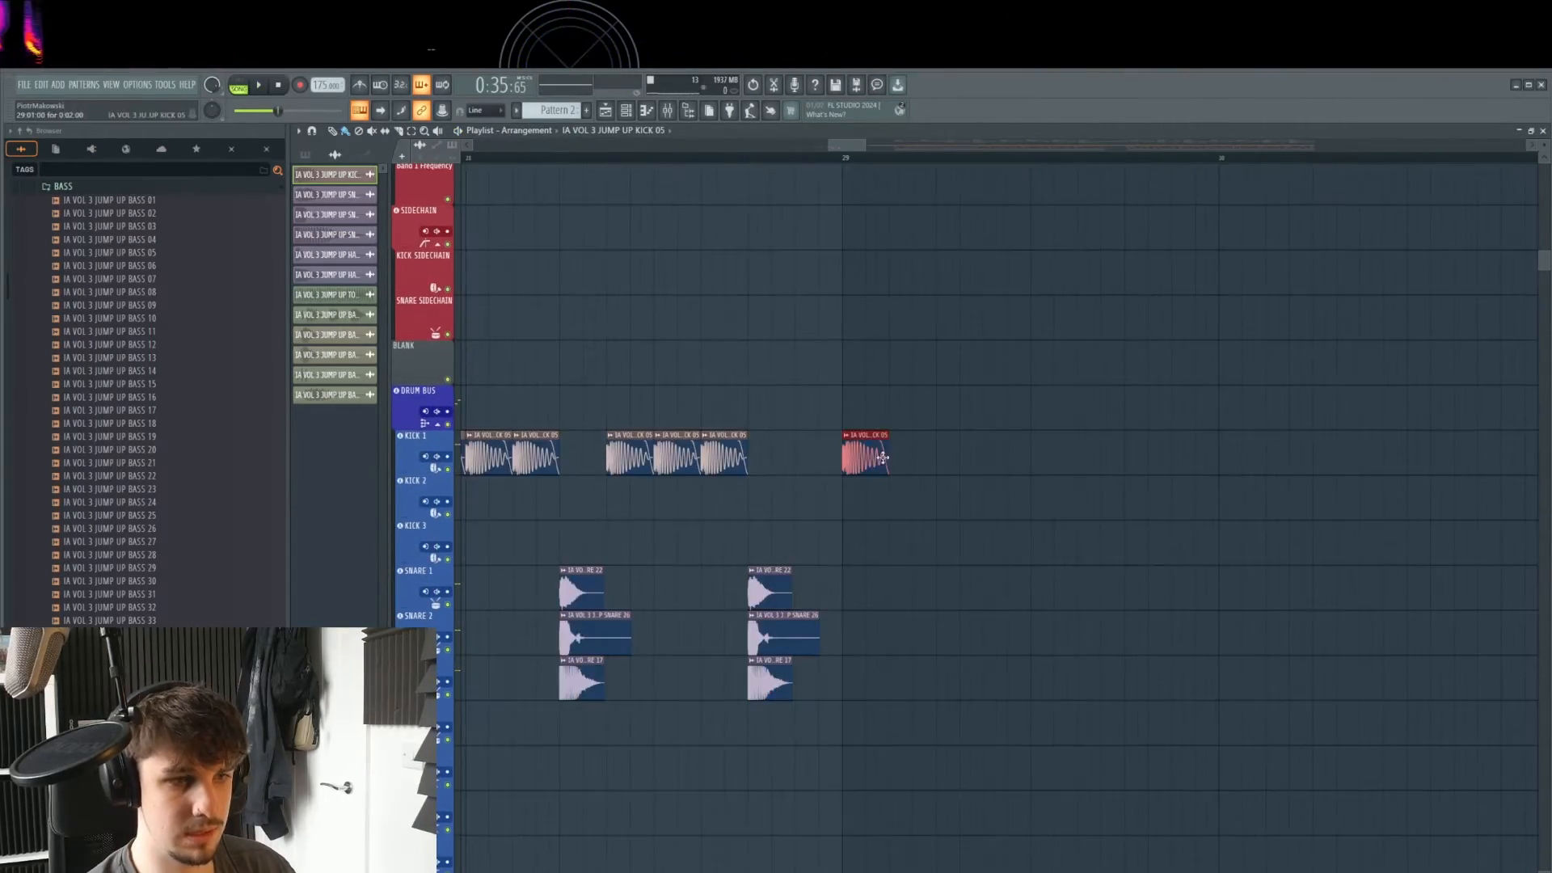
- Repeat the short kick back to back on KICK 1 from bar 29 up to bar 31
left_click_drag(865, 456, 913, 456, "shift")
scroll(914, 463, "down", 3)
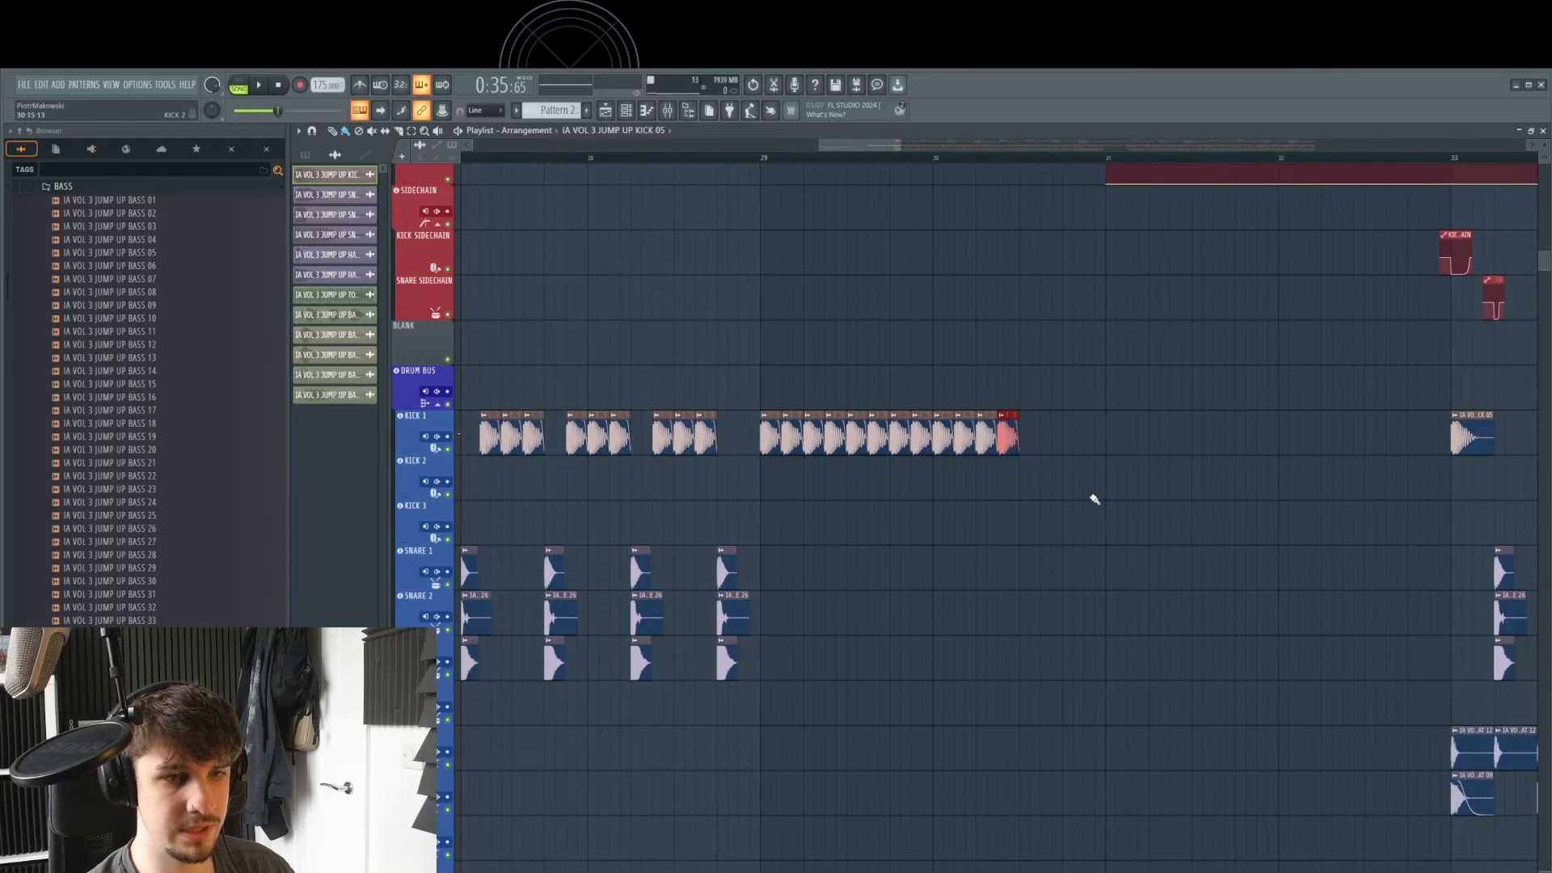
key("ctrl+b")
key("ctrl+b")
key("ctrl+b")
key("ctrl+b")
key("ctrl+b")
left_click_drag(1094, 500, 994, 478)
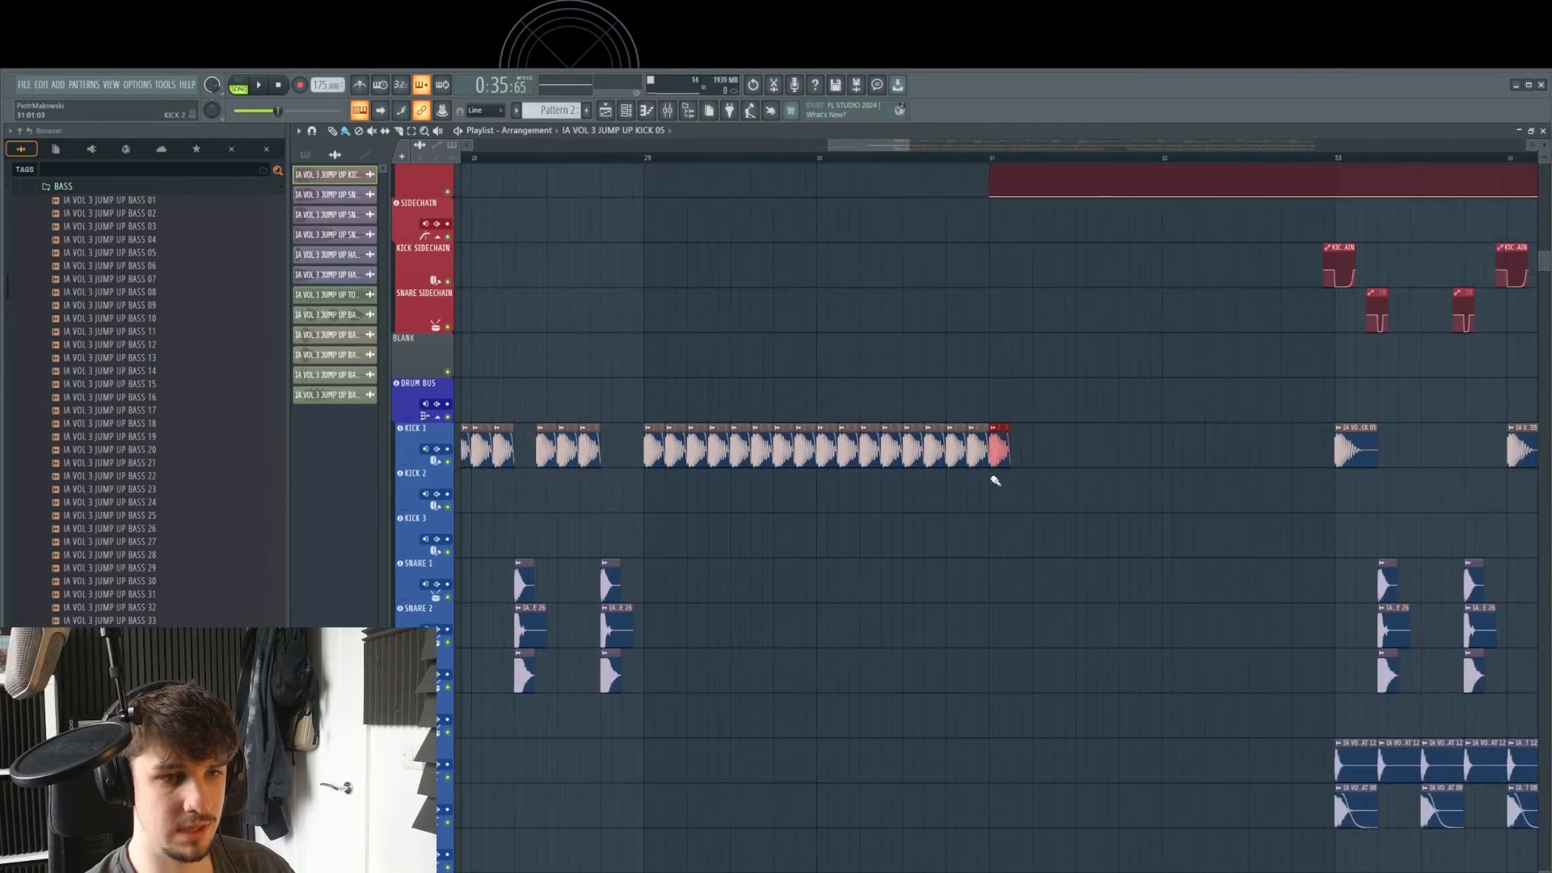
- Halve the kick length at bar 31 and repeat it back to back up to bar 32 for a faster roll
scroll(994, 453, "up", 4)
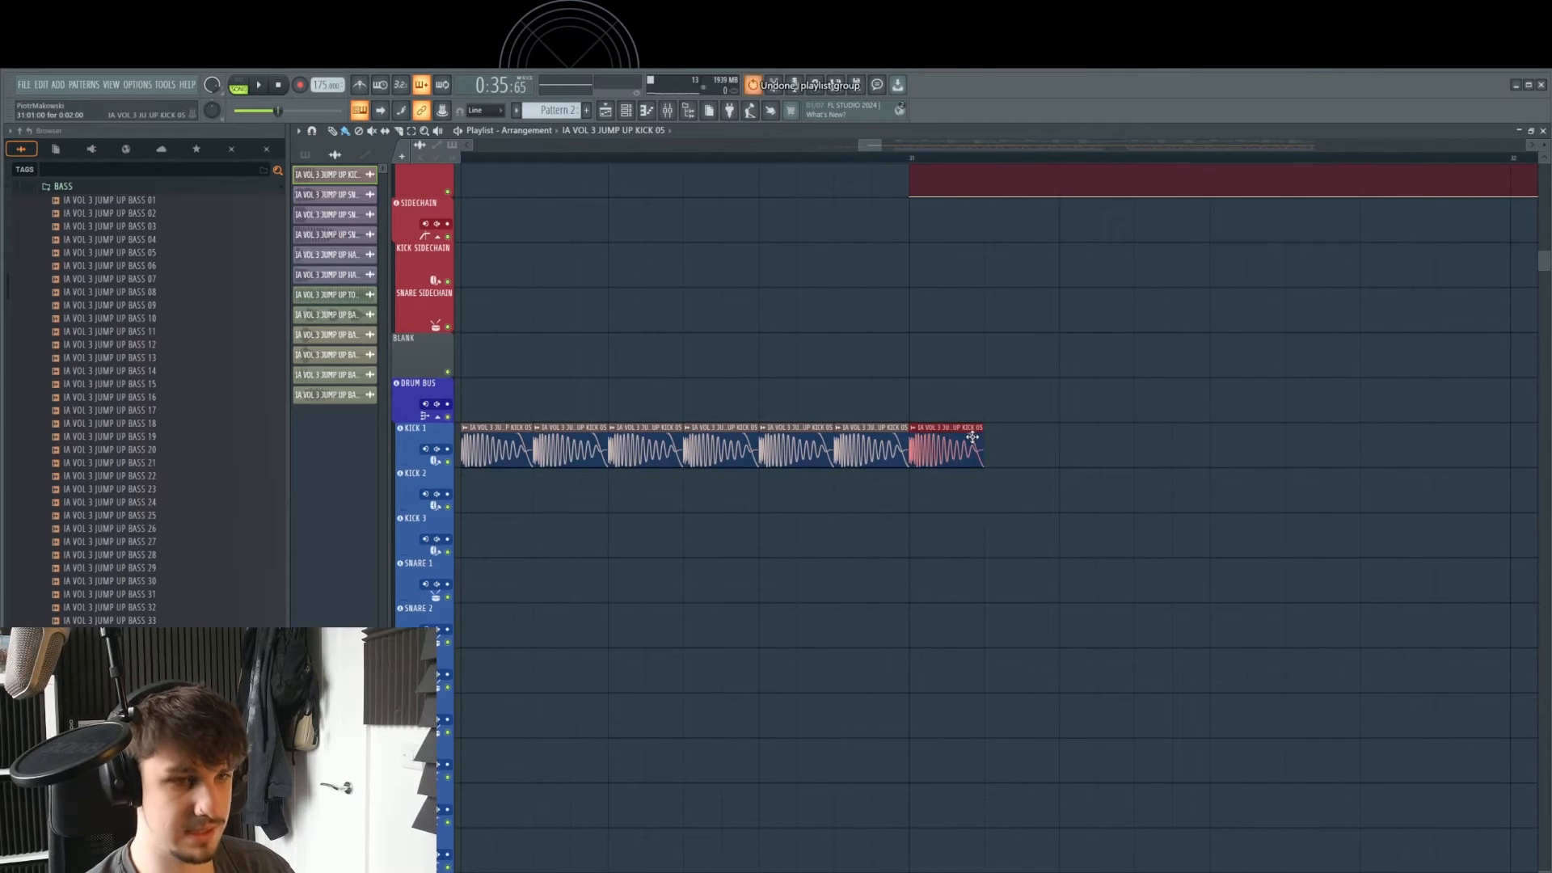
scroll(971, 442, "down", 4)
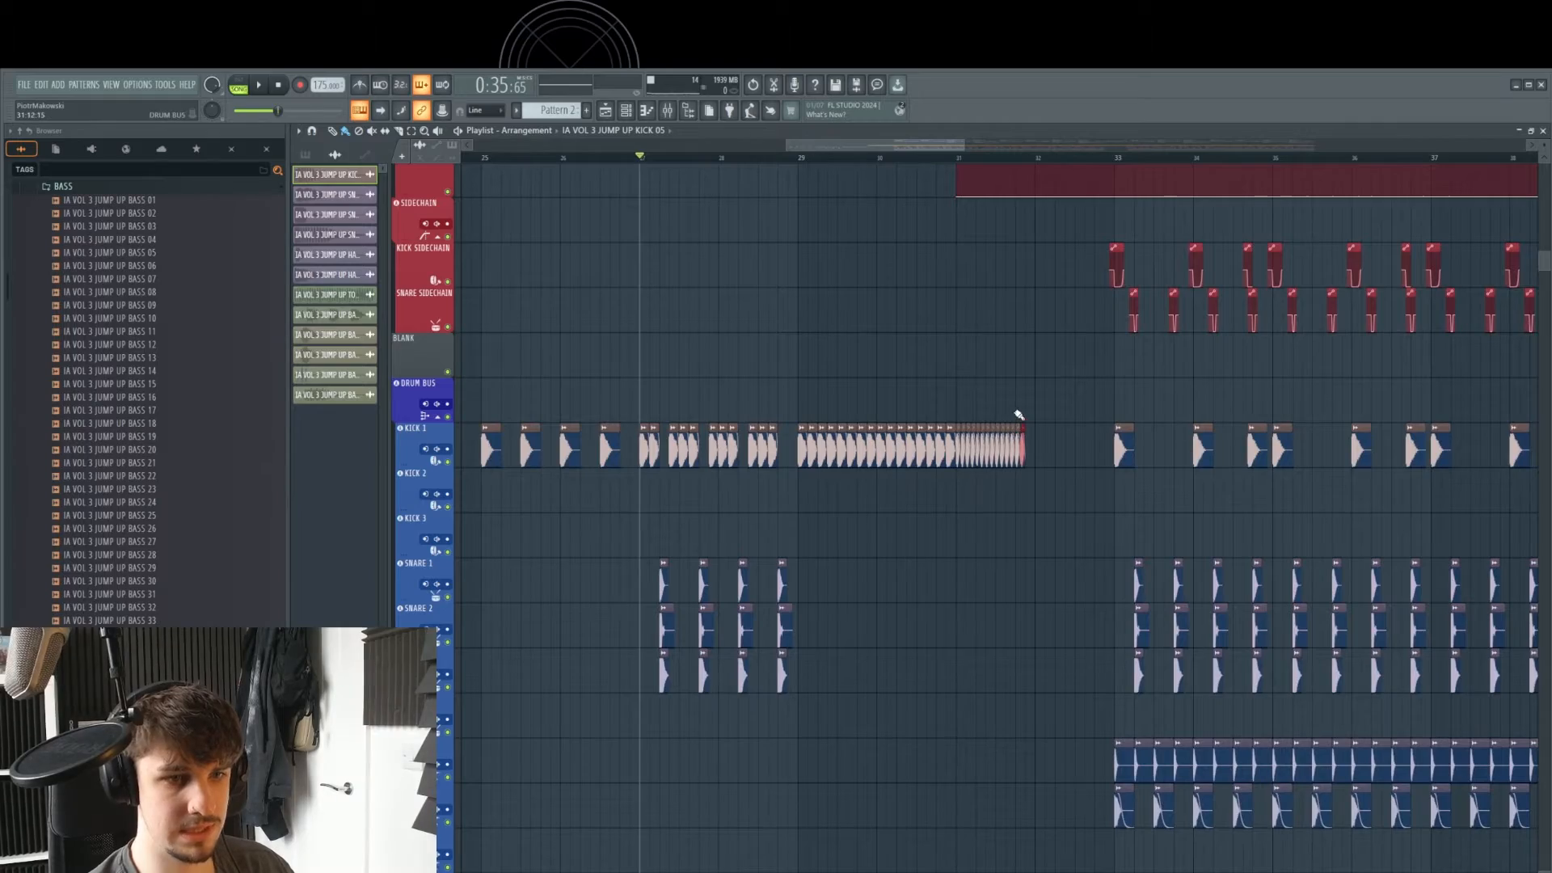
scroll(1019, 407, "down", 2)
left_click_drag(990, 386, 1005, 405)
- Audition the kick build and place JUMP UP TOP LOOP 11 175BPM from bar 25 to bar 29
scroll(1033, 428, "down", 4)
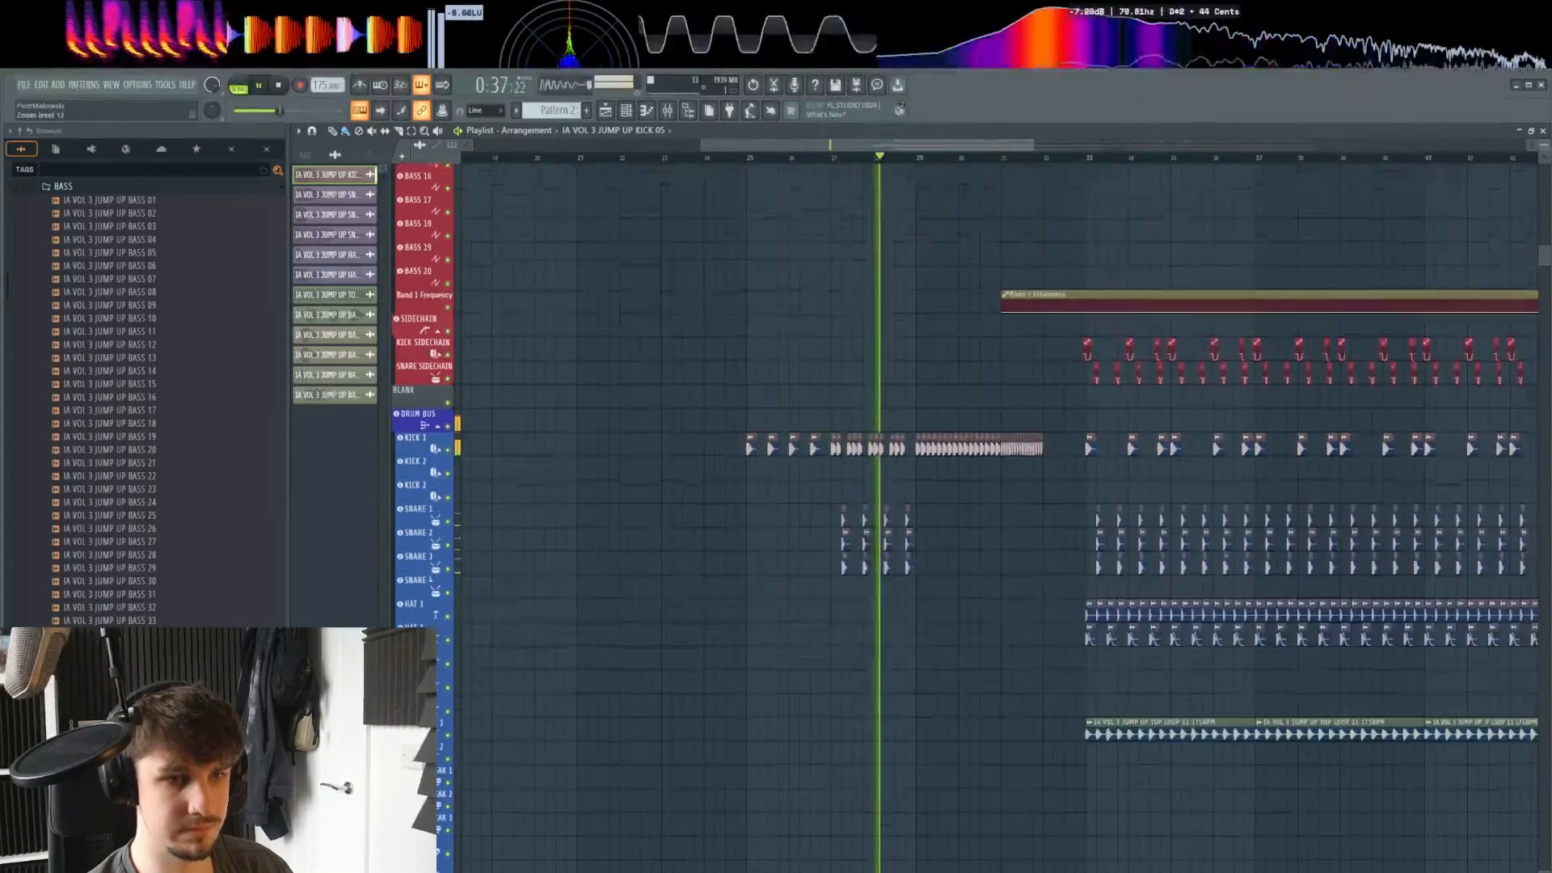
left_click_drag(1042, 588, 1028, 539)
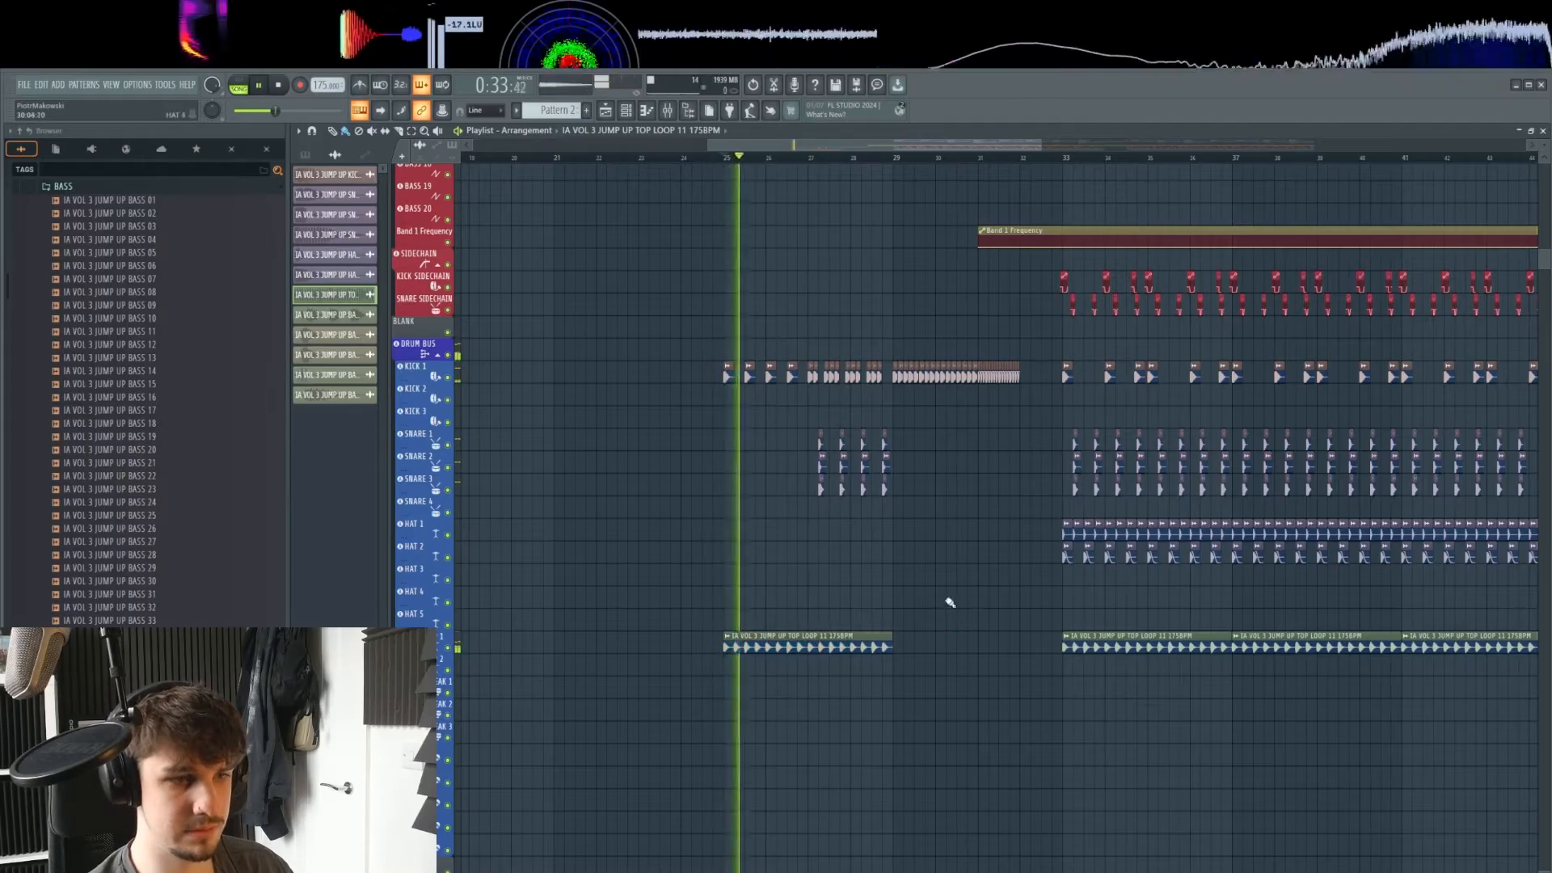
- Listen to the kick and snare build-up from bar 25 and examine how it runs into the drop at bar 33
scroll(894, 585, "up", 3)
scroll(897, 578, "down", 3)
left_click_drag(897, 579, 908, 523)
scroll(923, 602, "up", 2)
scroll(923, 594, "up", 3)
scroll(925, 571, "down", 2)
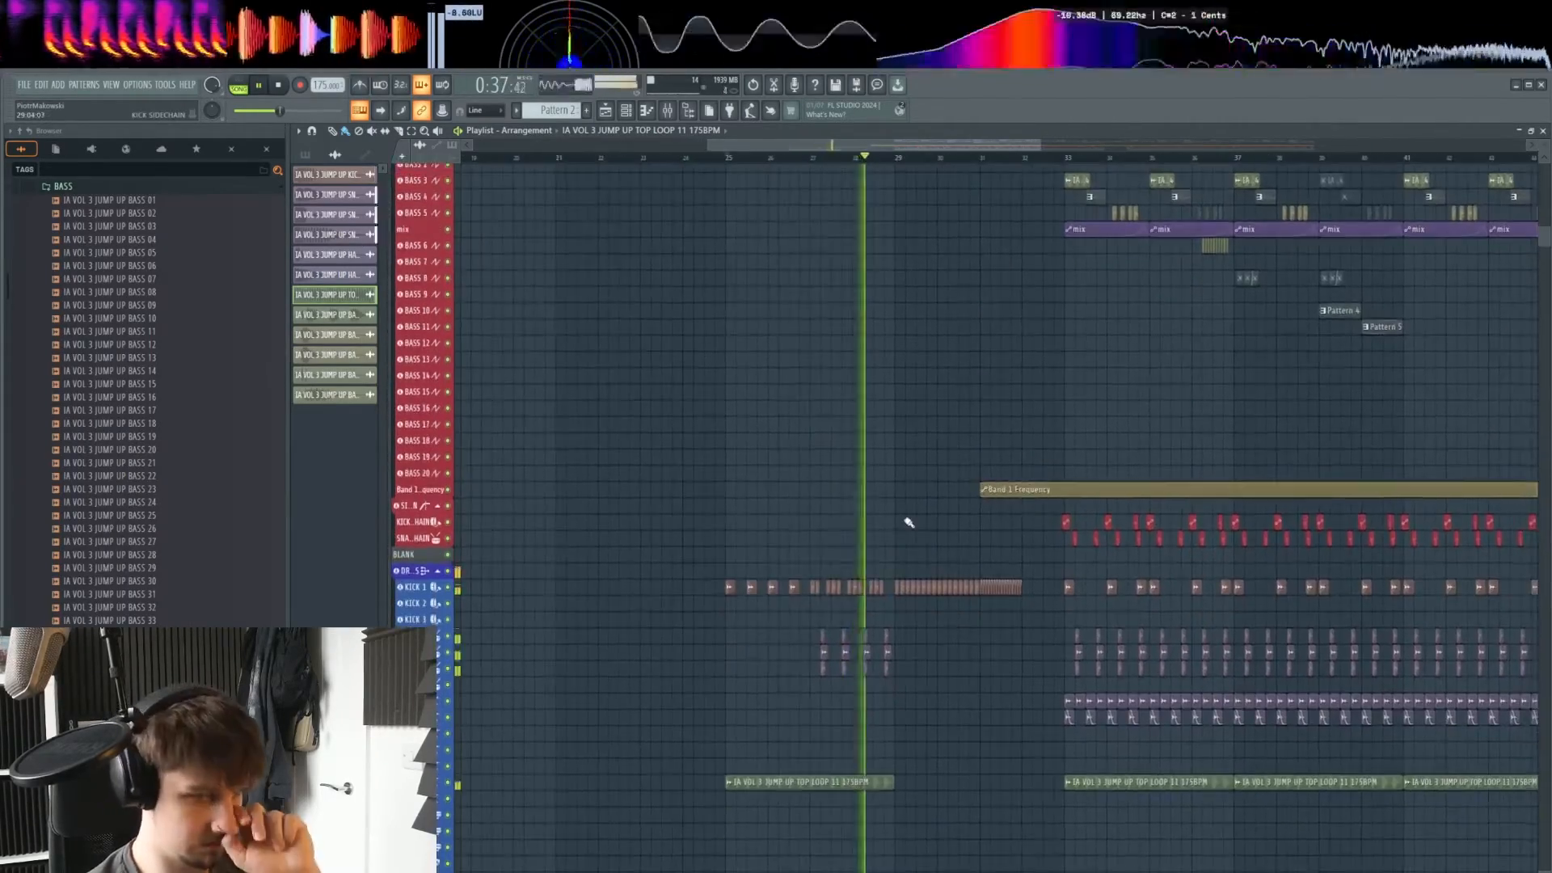
left_click_drag(917, 626, 914, 606)
left_click_drag(949, 698, 894, 650)
scroll(892, 618, "up", 3)
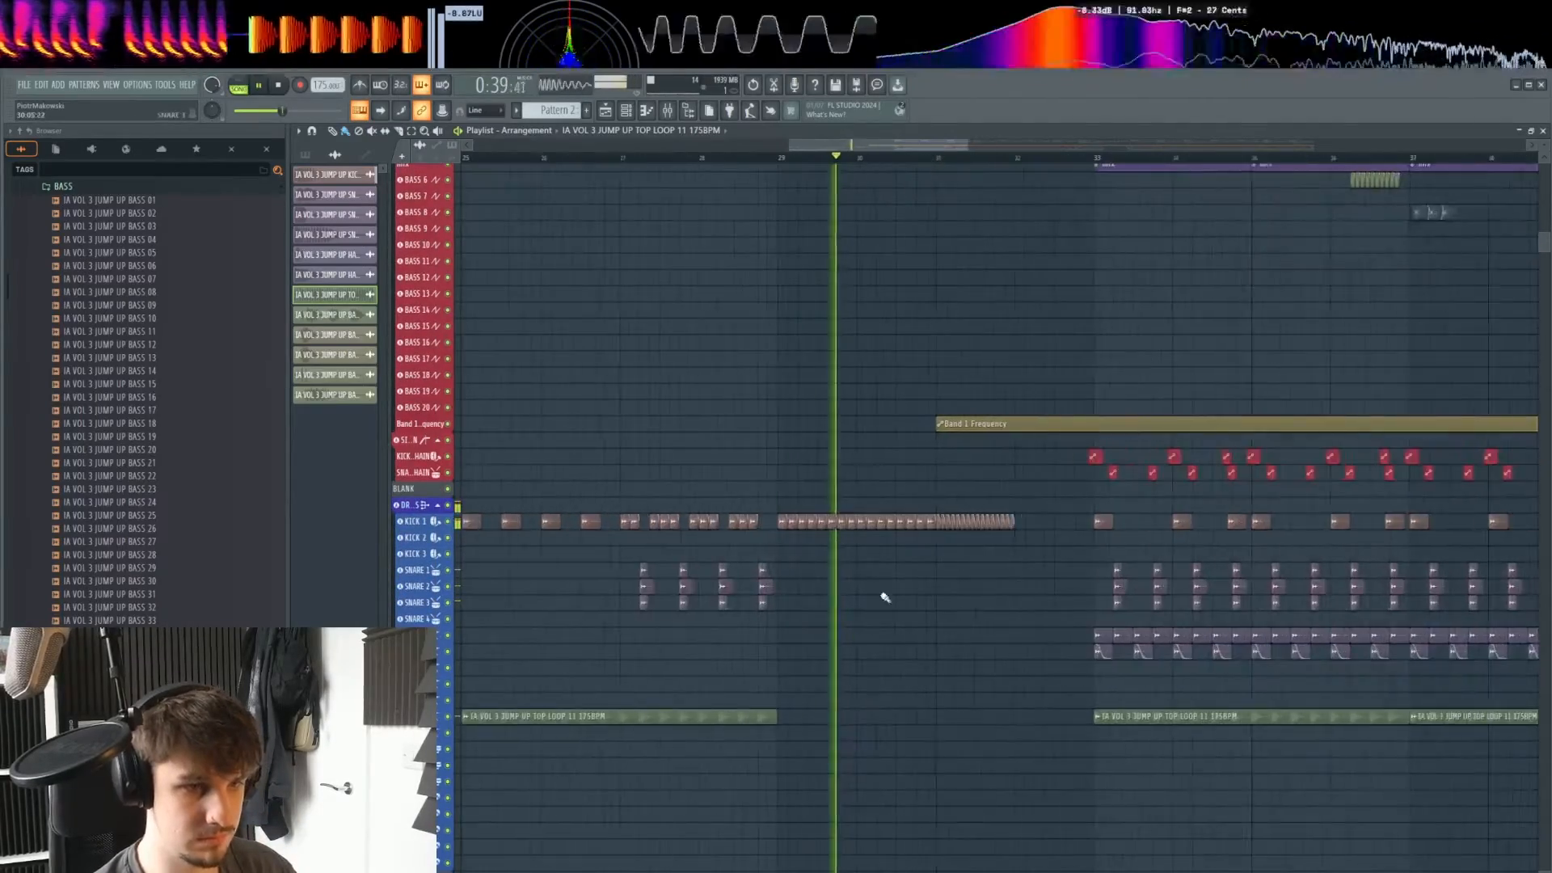
scroll(885, 597, "up", 4)
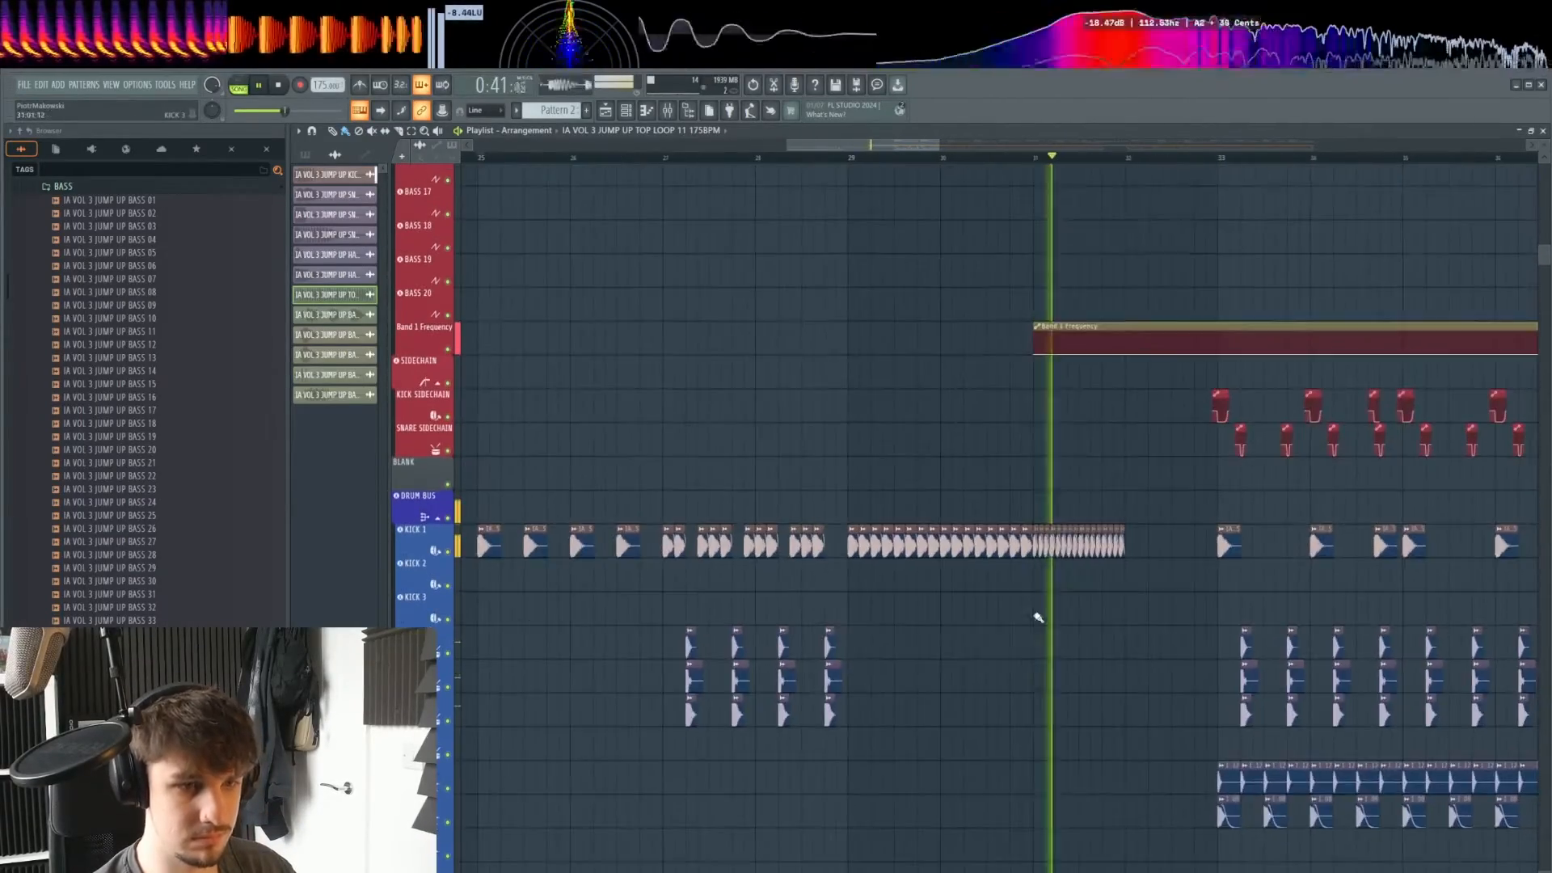
scroll(1038, 616, "up", 3)
scroll(1037, 617, "down", 4)
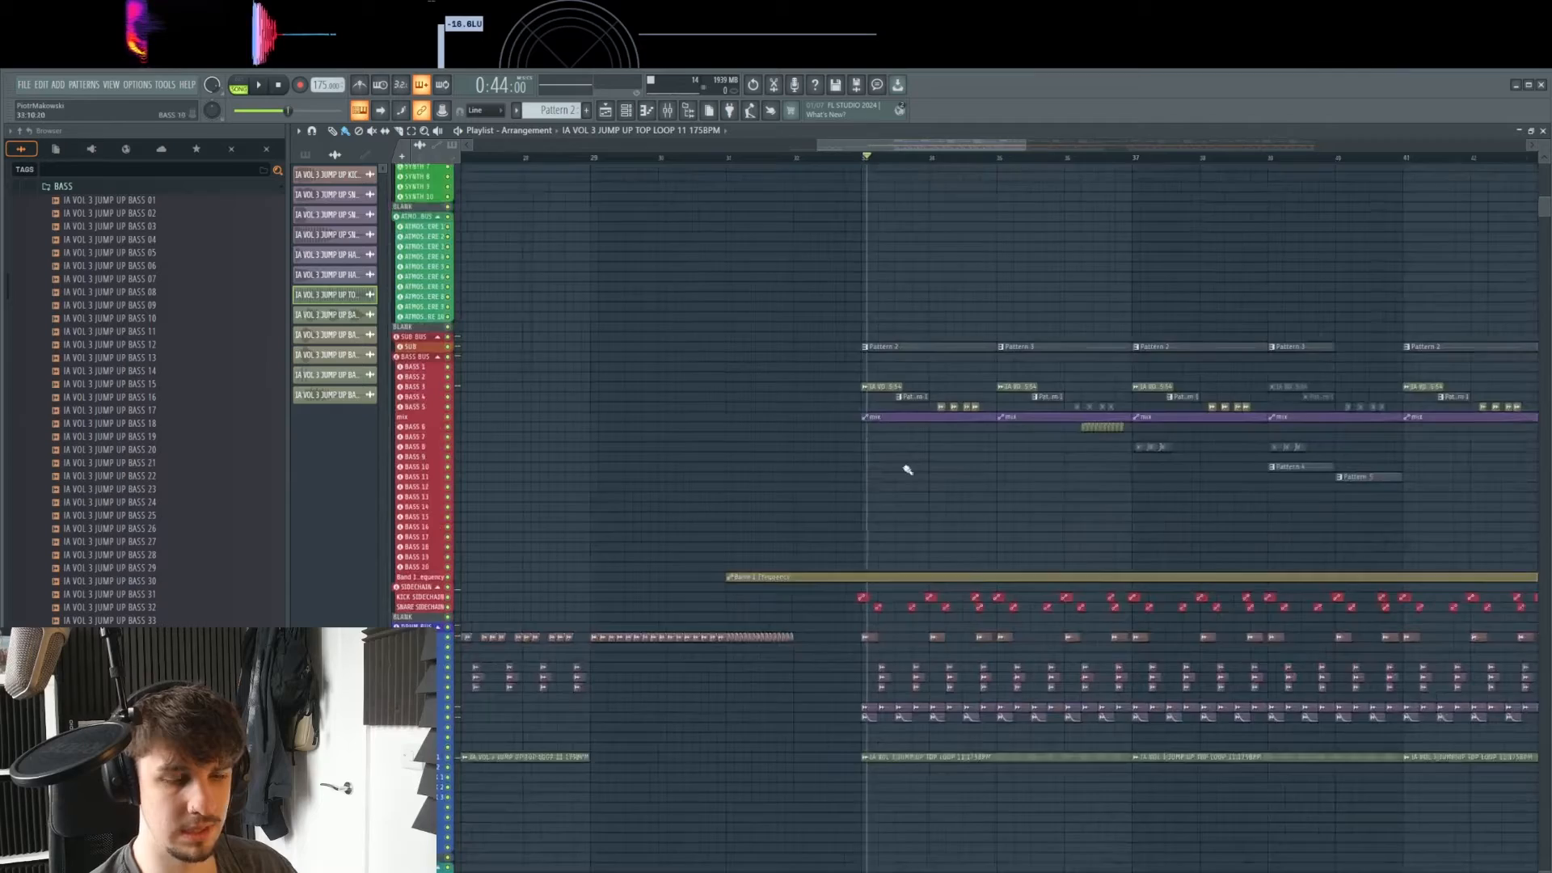
scroll(908, 467, "down", 2)
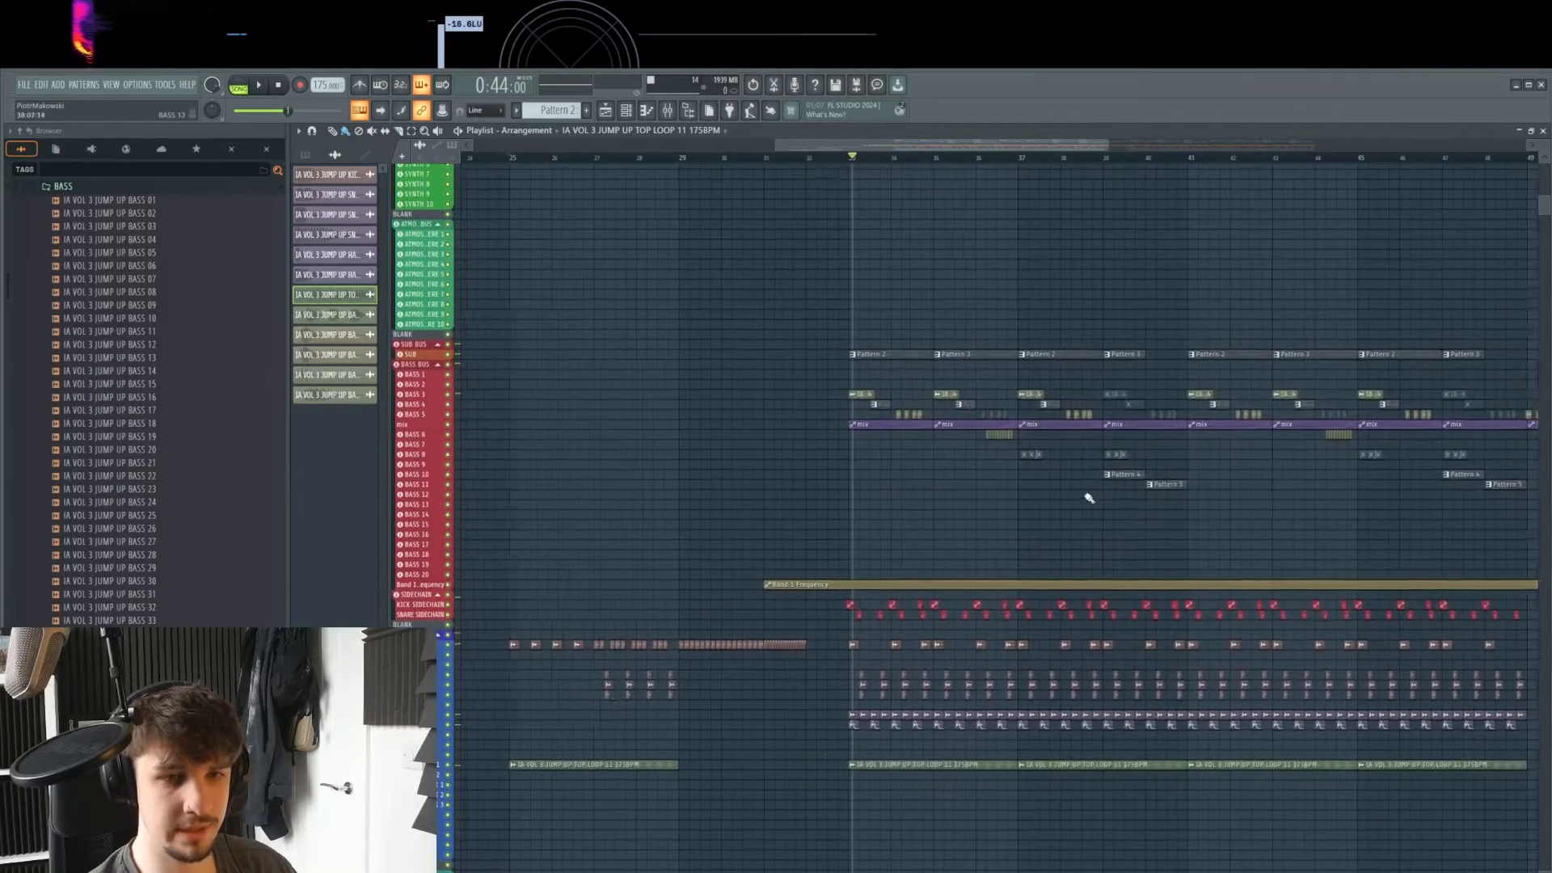
- Copy the bar 49 BASS 5 fill with its mix and Band 1 Frequency automation to bar 31
left_click_drag(1067, 494, 769, 517)
scroll(1046, 502, "up", 2)
left_click_drag(1202, 530, 1112, 558)
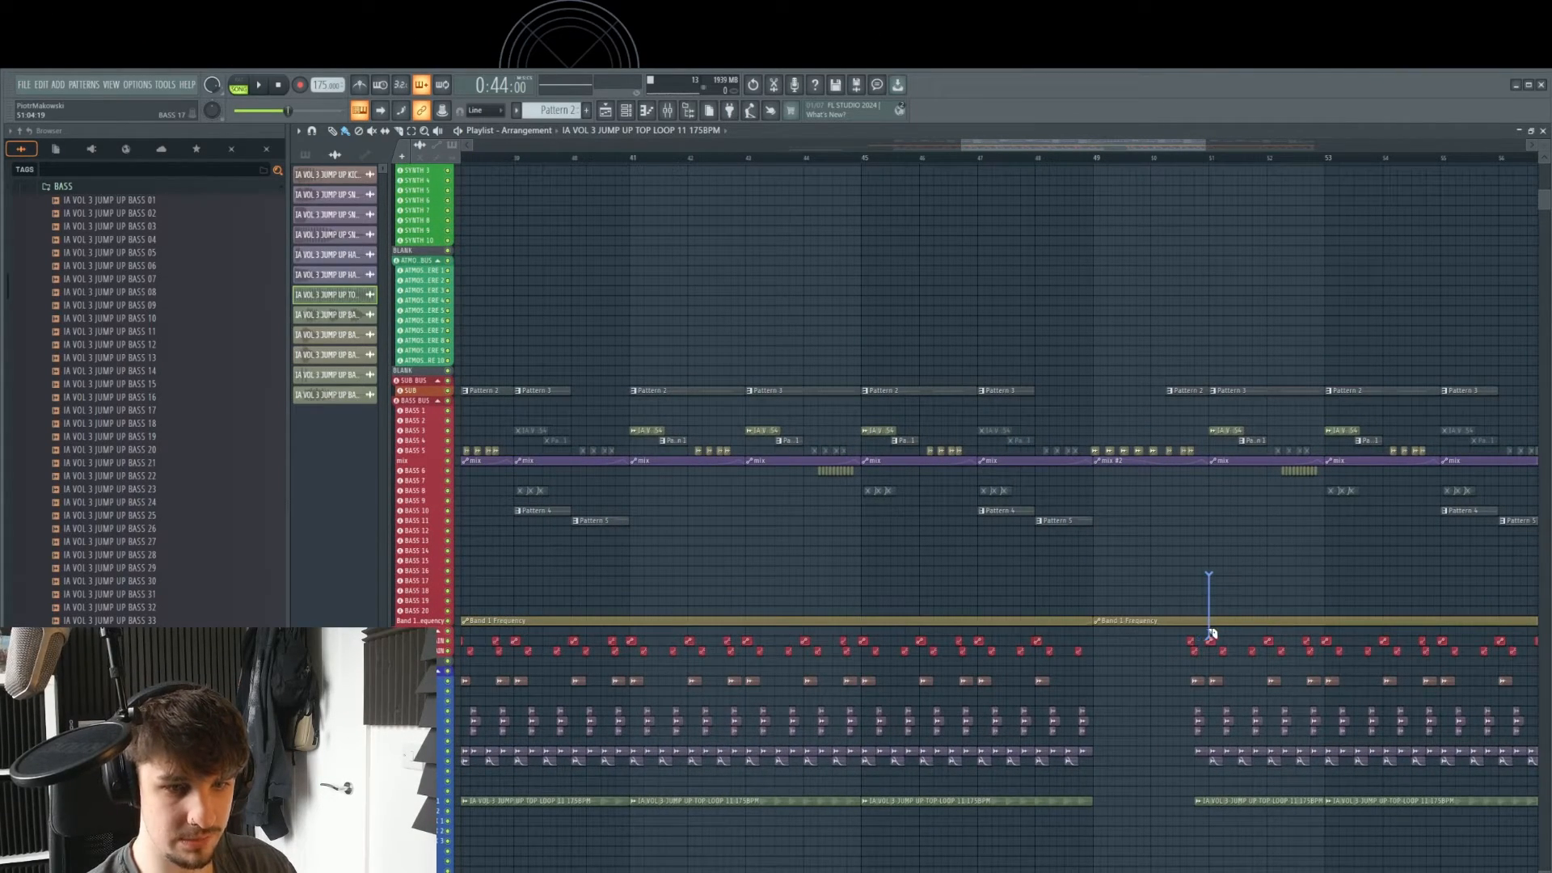
scroll(876, 616, "down", 4)
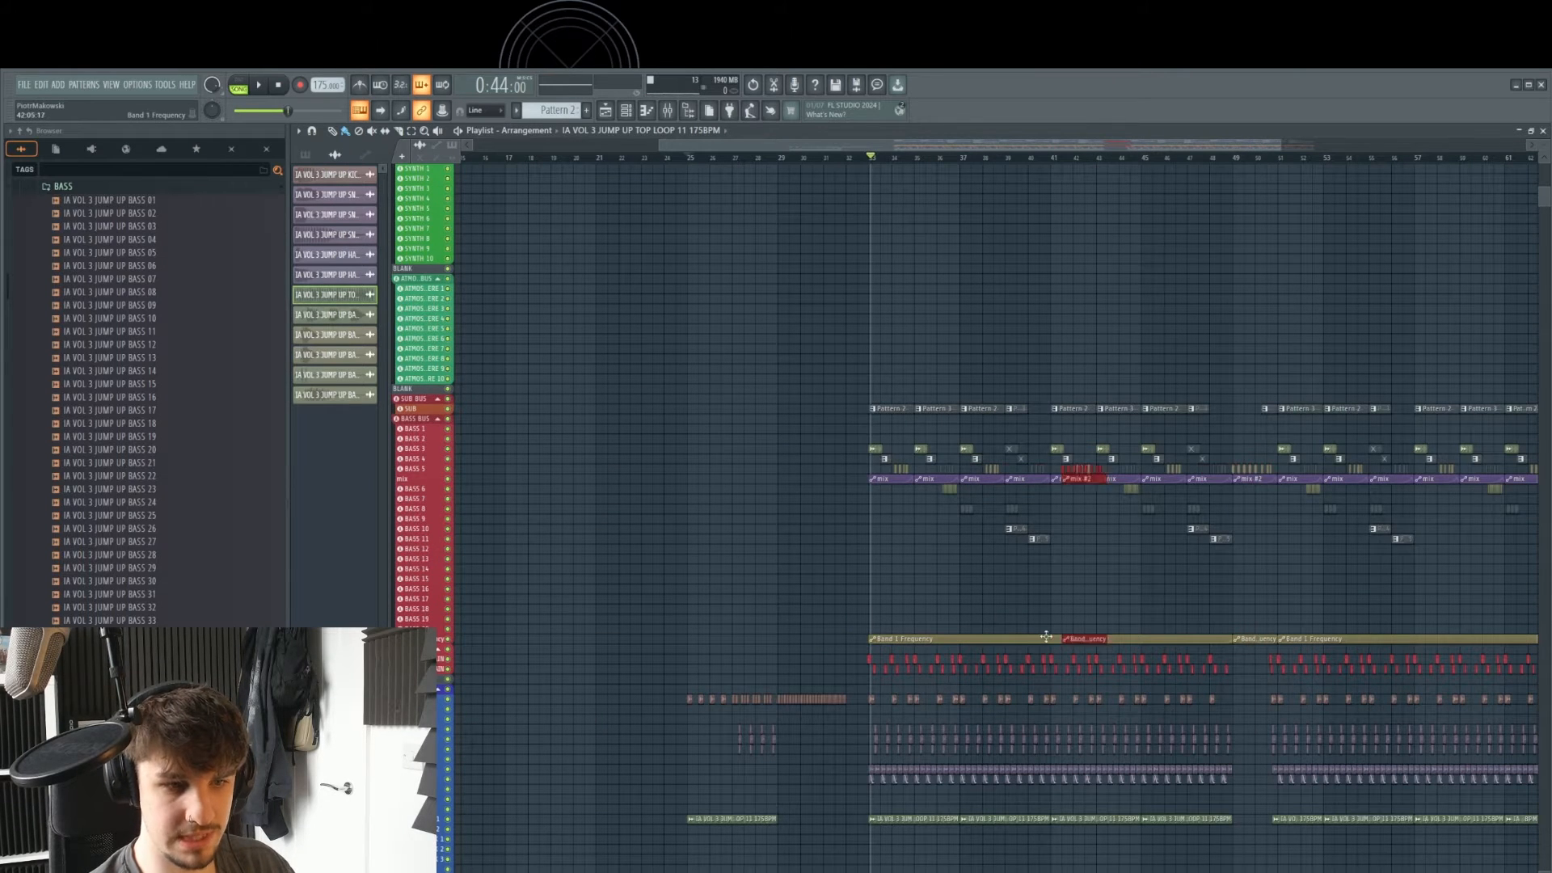
- Play the arrangement from bar 29 to judge how the copied BASS 5 fill leads into the drop
left_click(776, 157)
key("space")
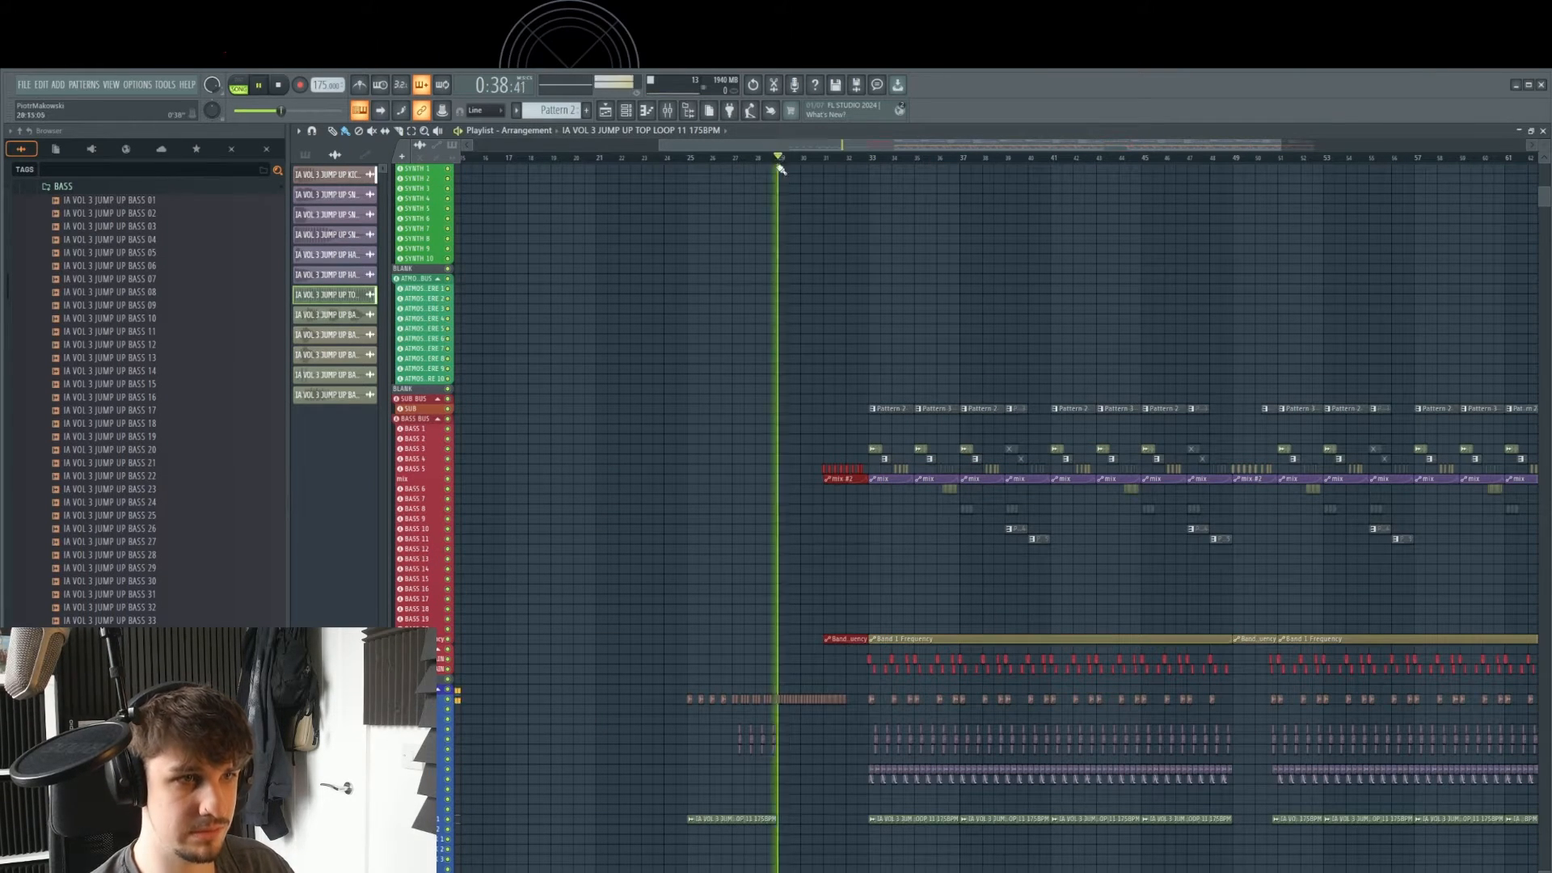
scroll(790, 544, "up", 6)
scroll(912, 566, "up", 1)
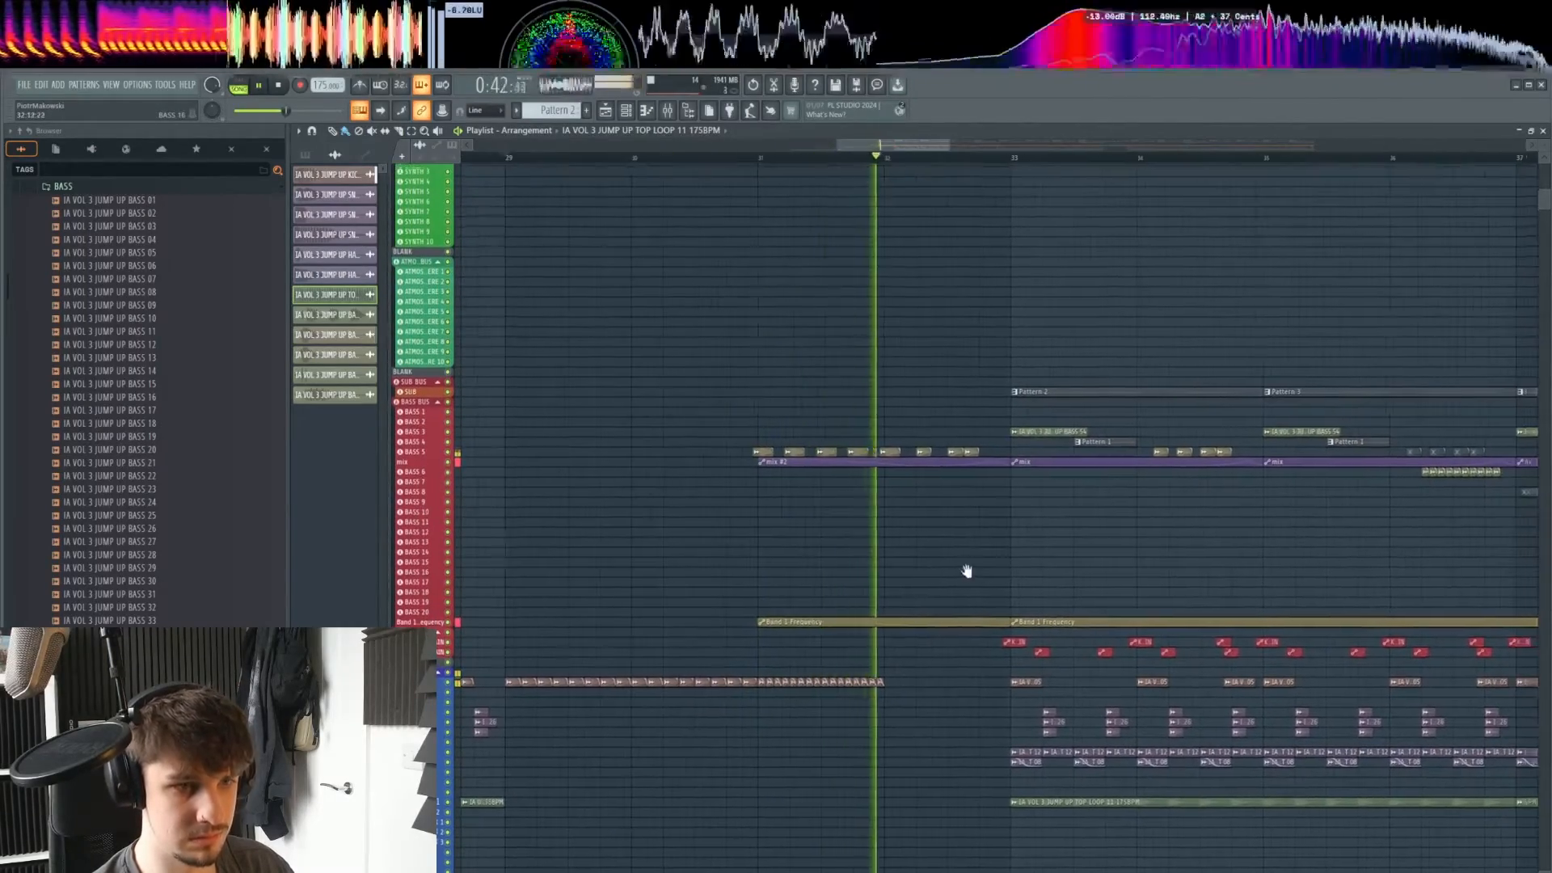
left_click_drag(966, 571, 1057, 563)
scroll(970, 558, "down", 4)
scroll(968, 559, "up", 4)
scroll(1058, 563, "down", 2)
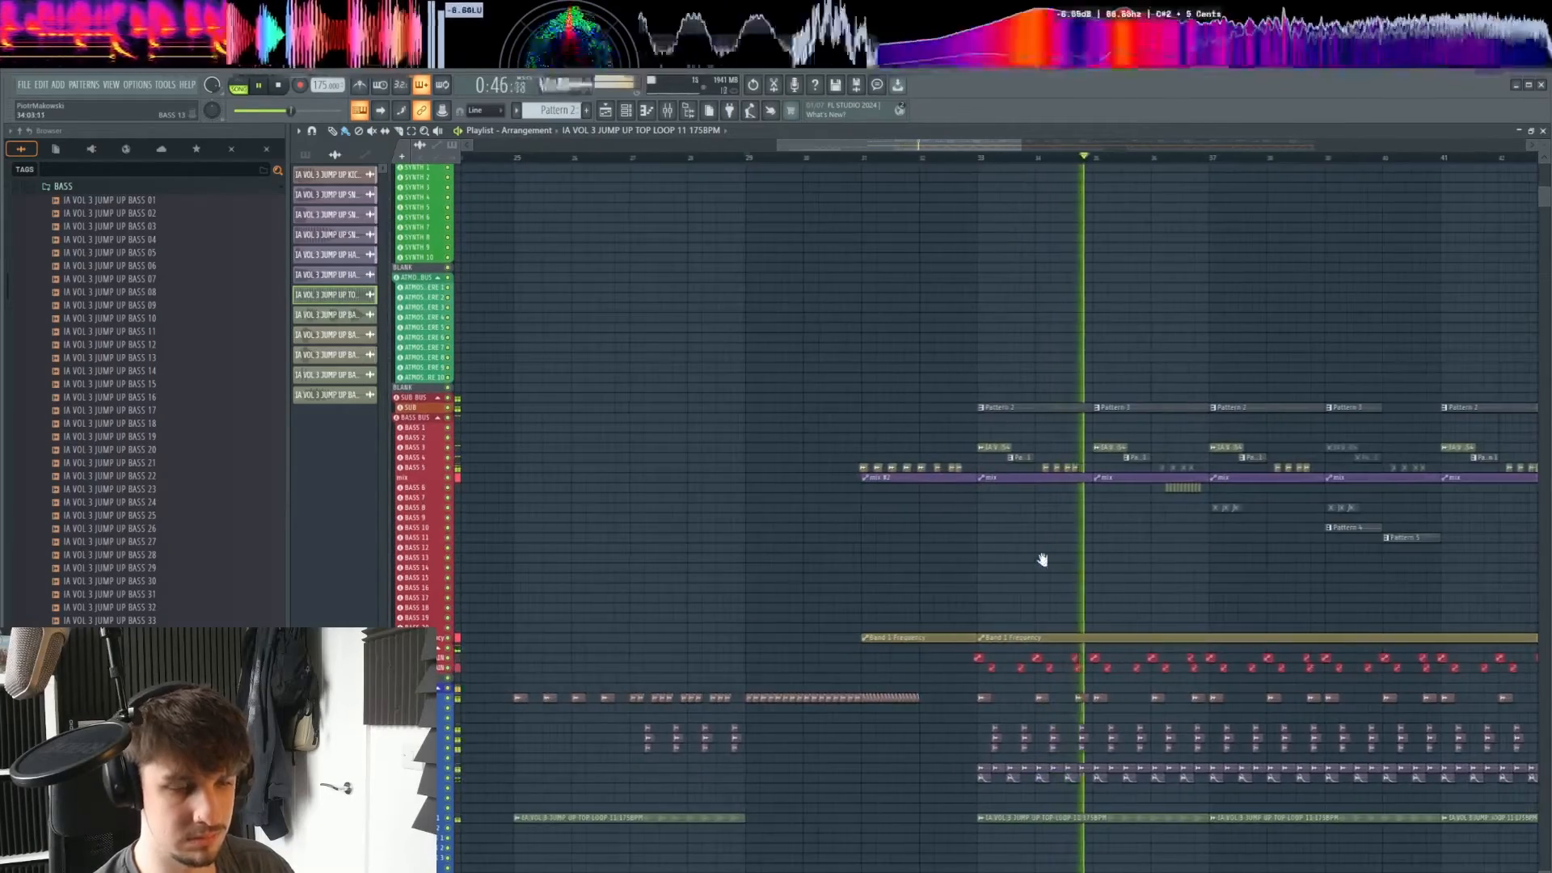
- Replace the BASS 5 fill with a short JUMP UP BASS 54 clip repeated back to back on BASS 3 from bar 31 to bar 33
right_click(695, 490)
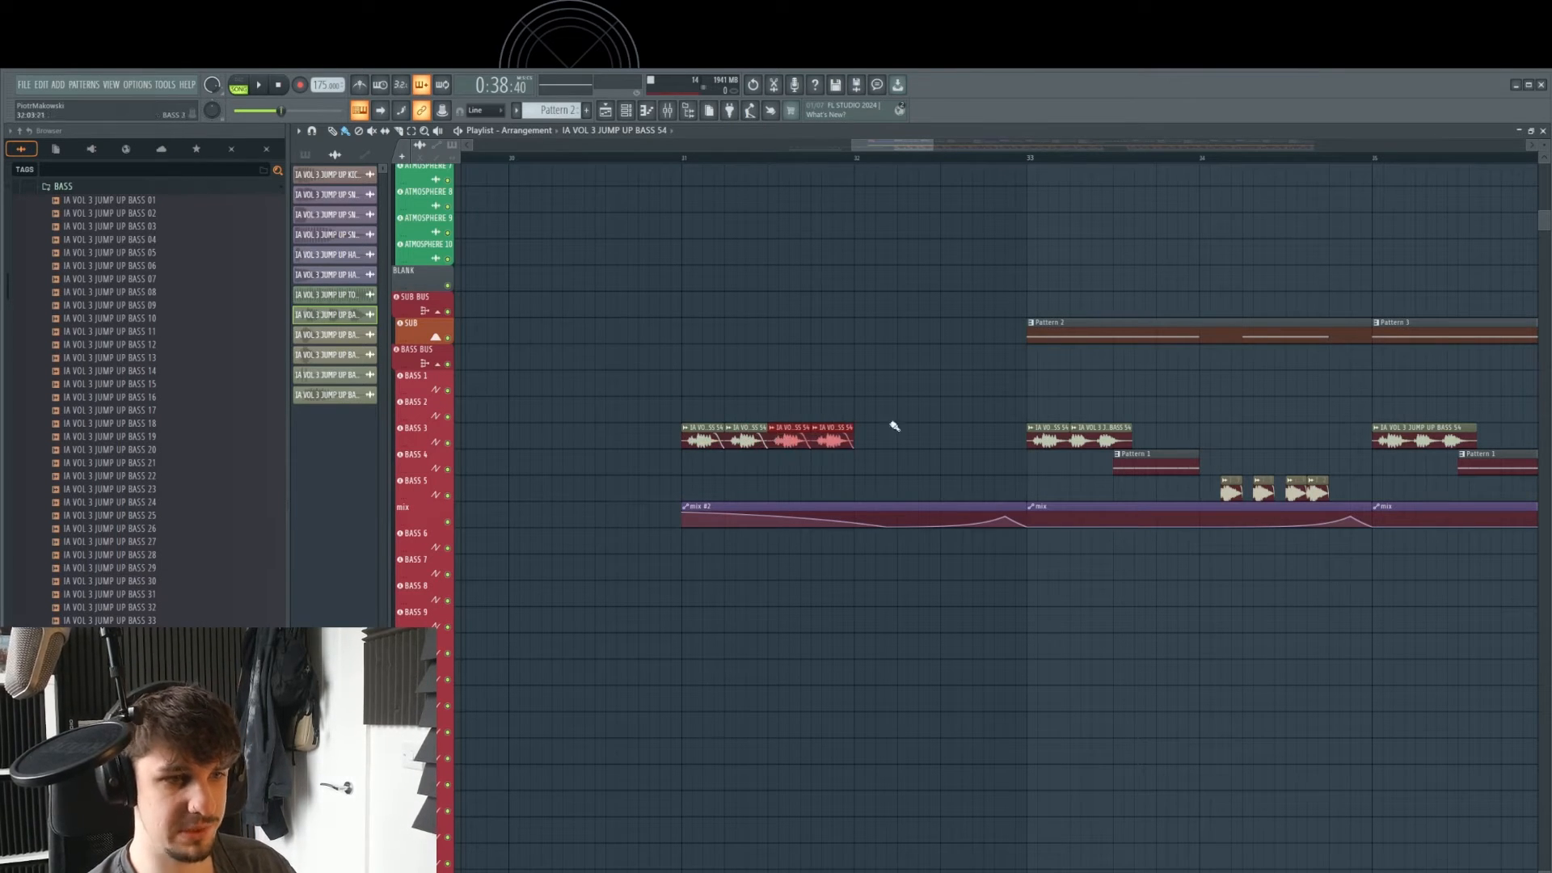
left_click_drag(904, 396, 692, 484)
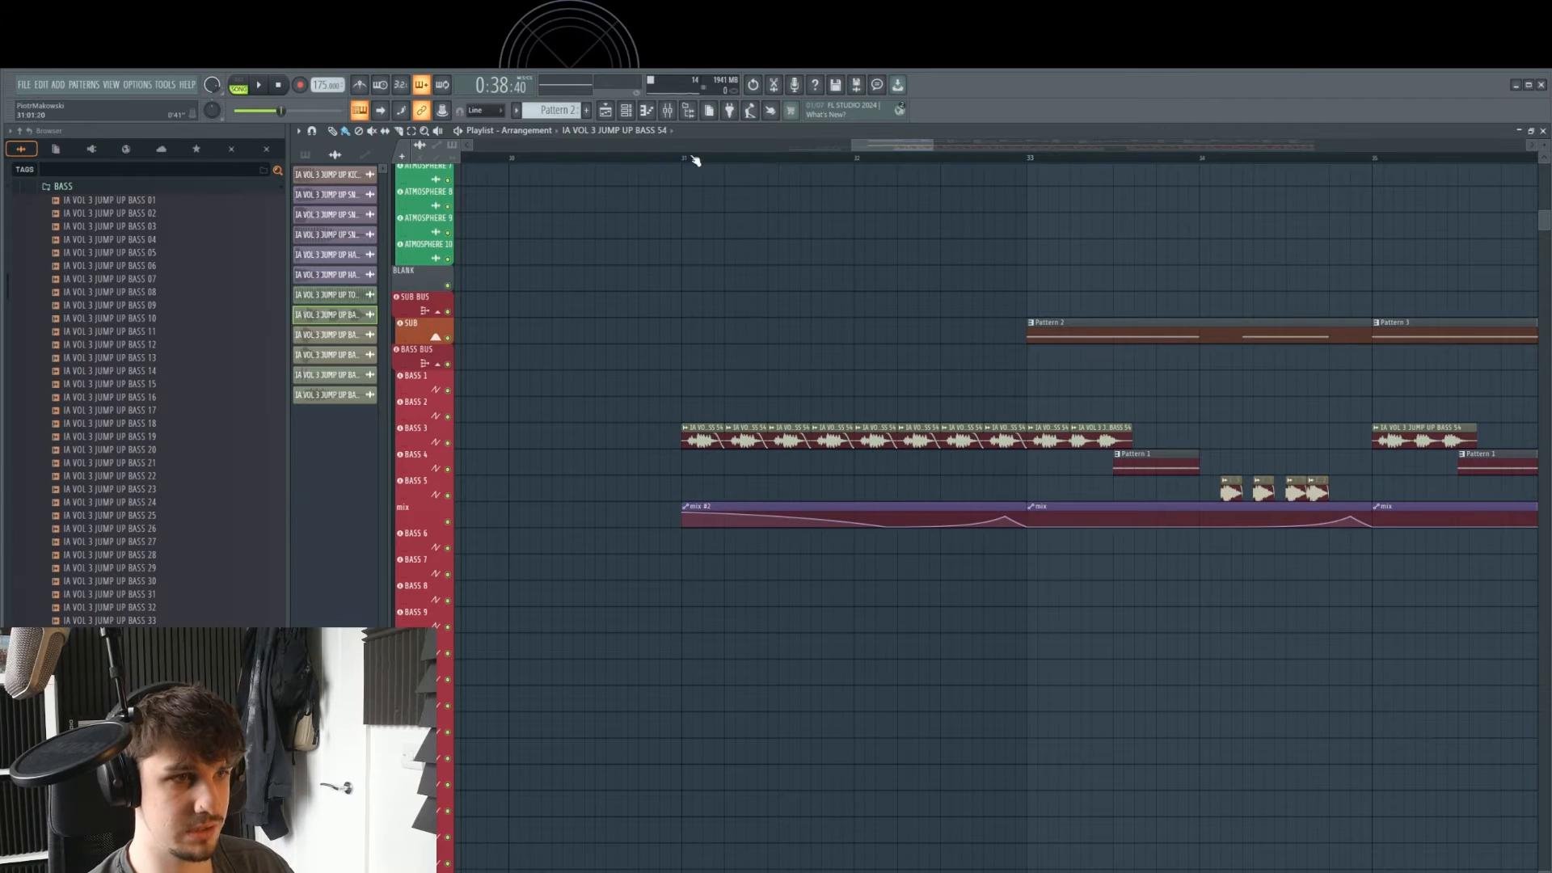
key("space")
key("space")
- Delete every second BASS 3 clip between bars 31 and 33, keeping a double hit just before the drop
right_click(745, 437)
key("space")
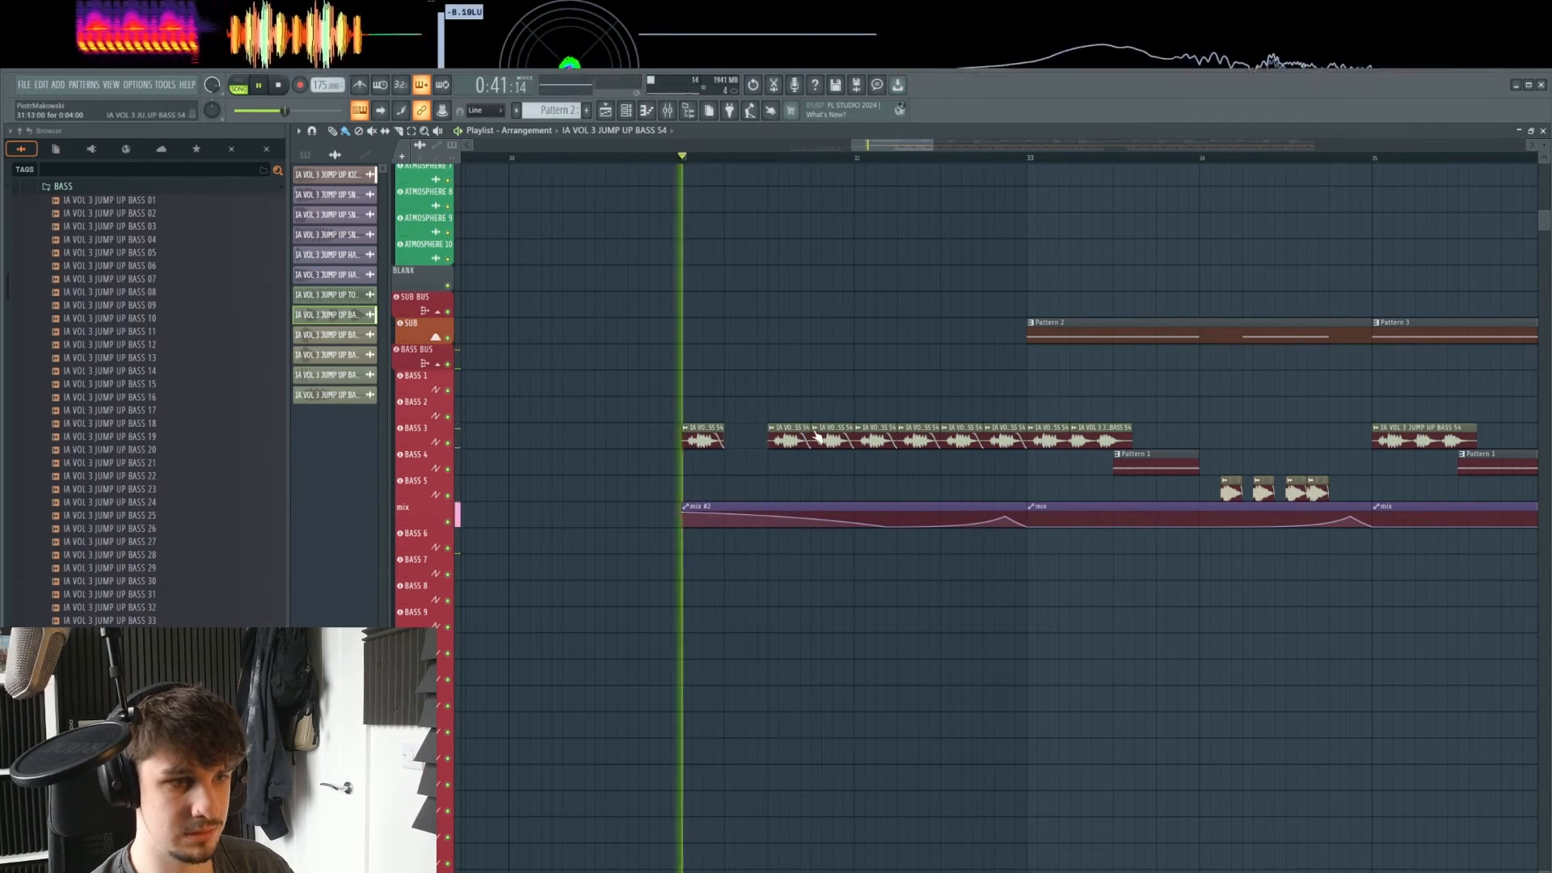
right_click(832, 438)
right_click(919, 438)
right_click(1008, 439)
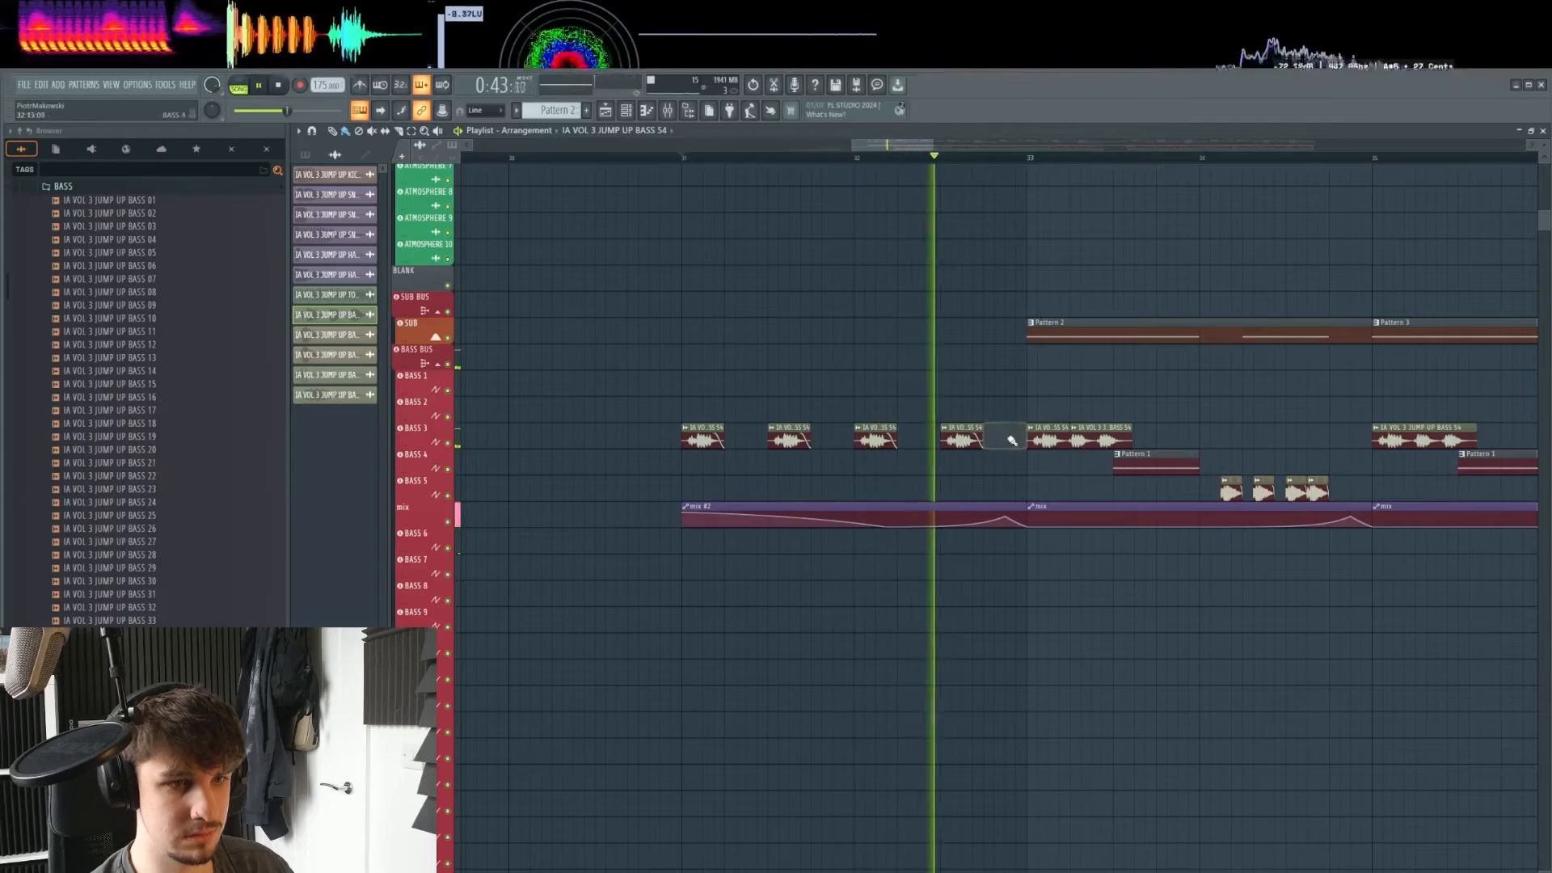
key("space")
left_click_drag(976, 434, 958, 442)
key("space")
scroll(962, 416, "up", 2)
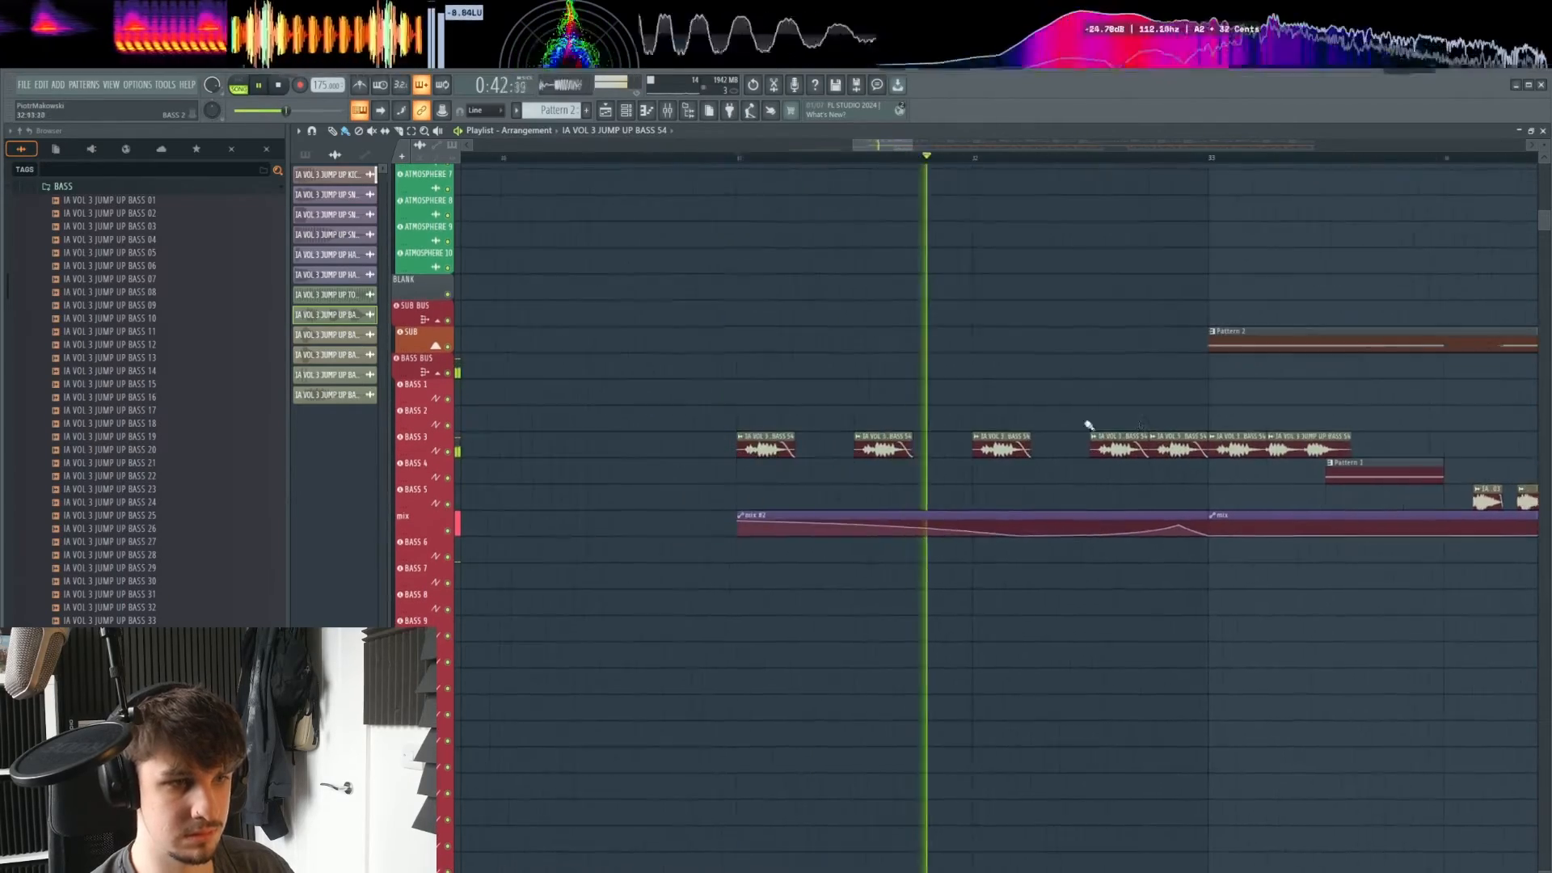
scroll(1011, 437, "down", 3)
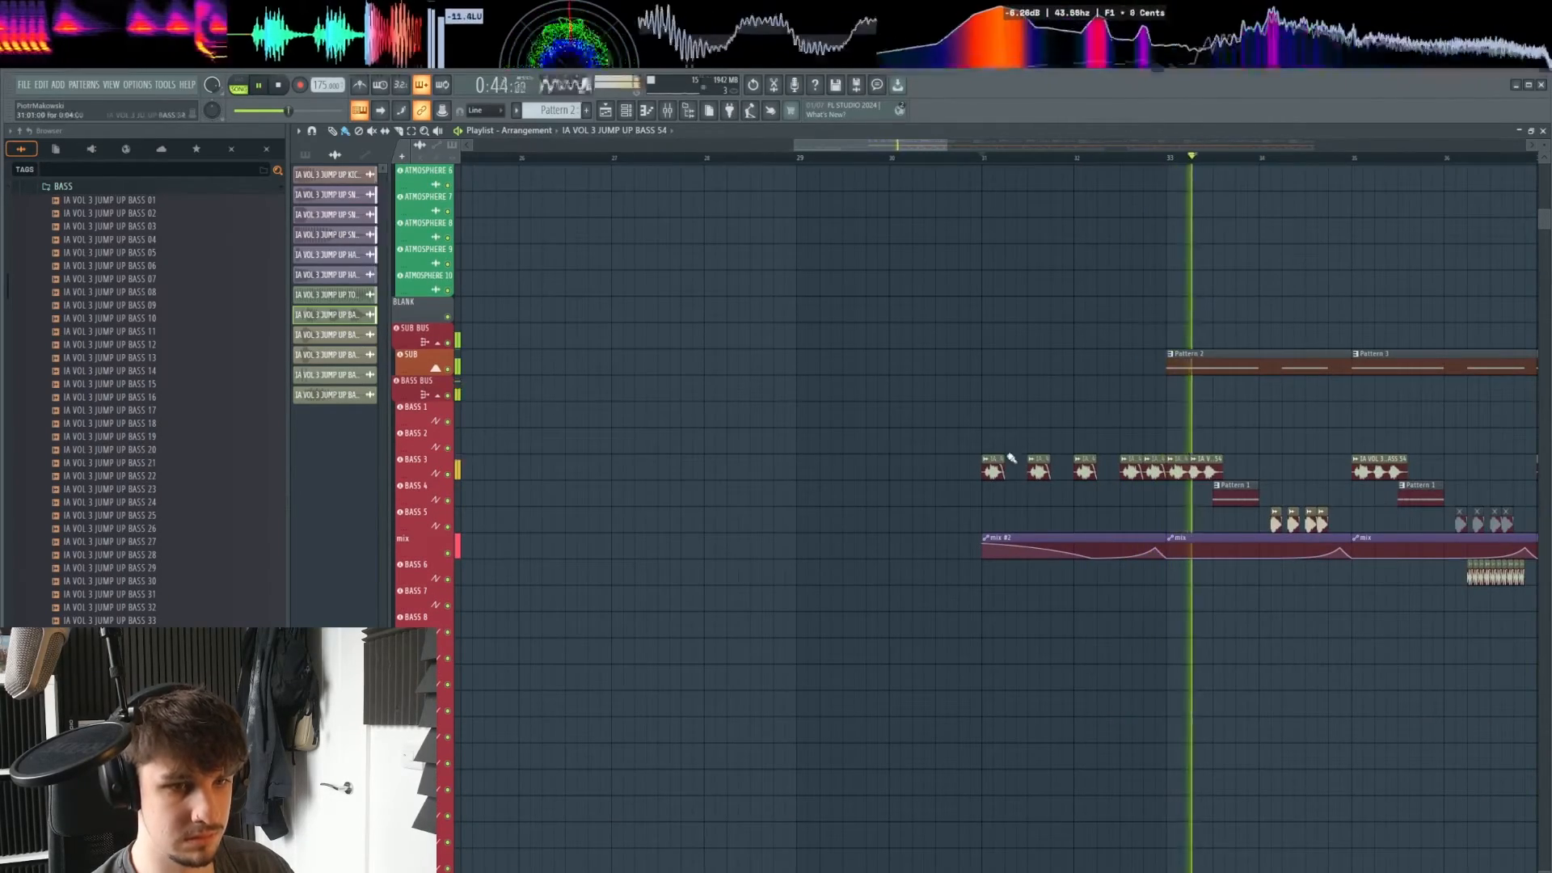
- Copy the first three spaced BASS 3 clips from bar 31 to bar 29 and audition them
key("space")
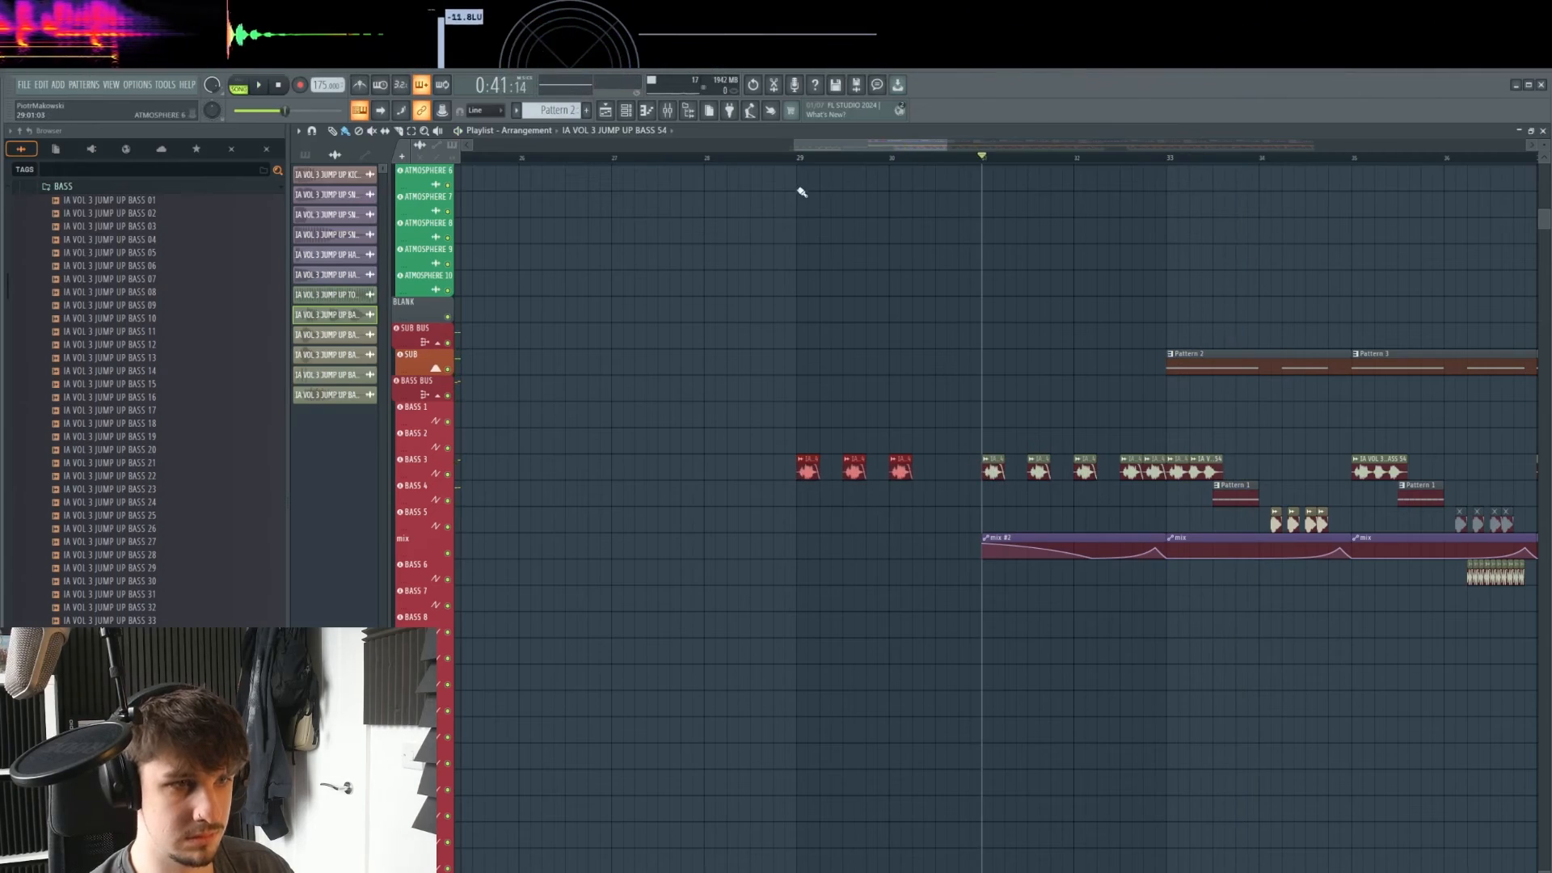
key("space")
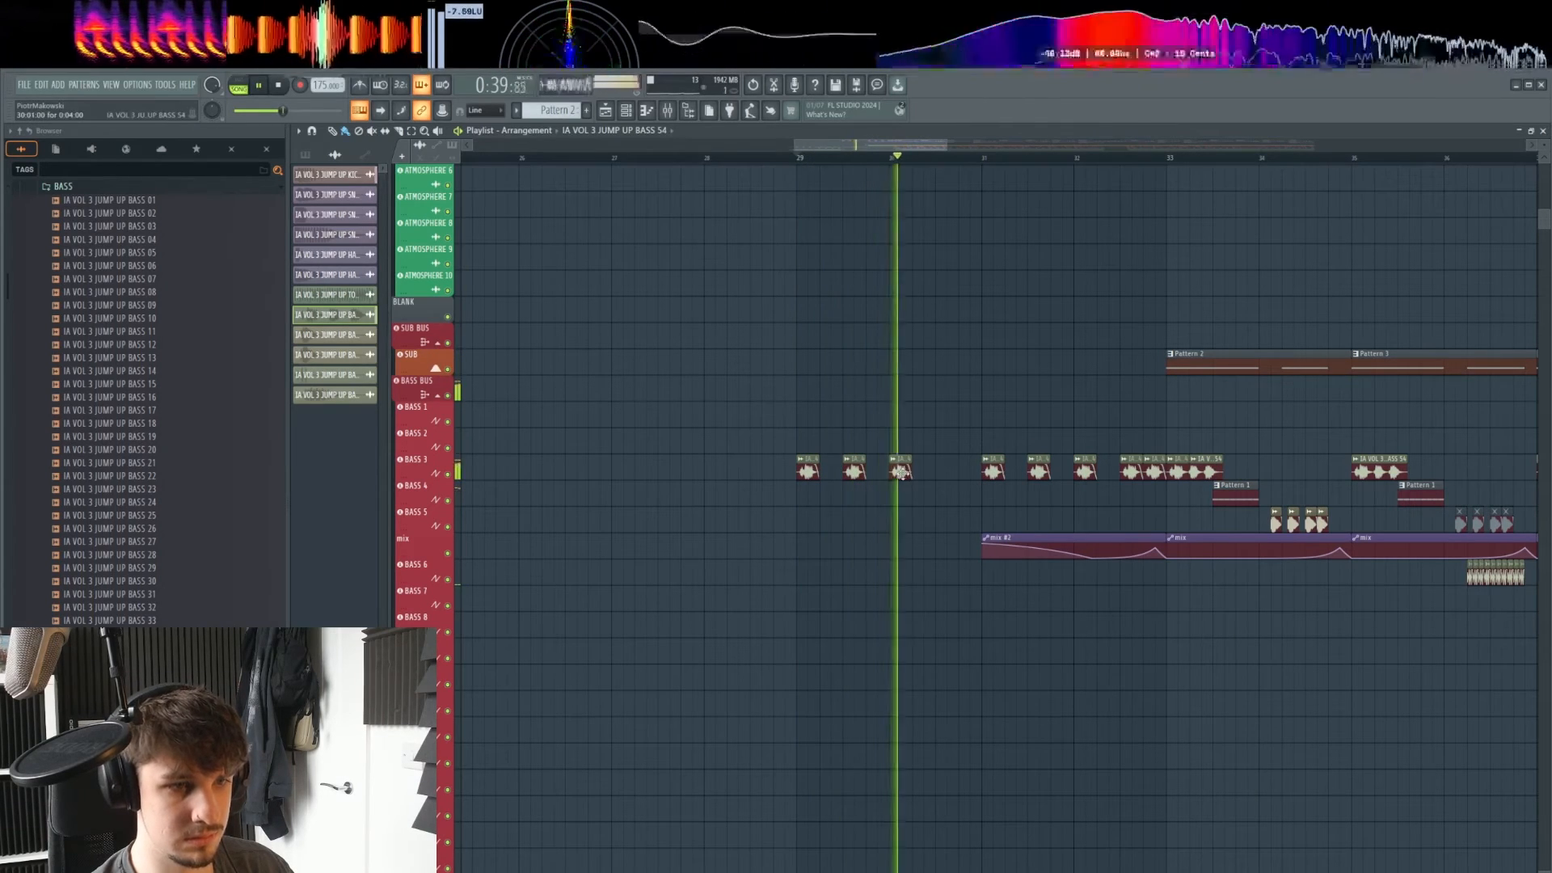
key("space")
- Add a fourth spaced bass clip in bar 30 and nudge all the BASS 3 build-up clips slightly earlier
scroll(936, 477, "up", 3)
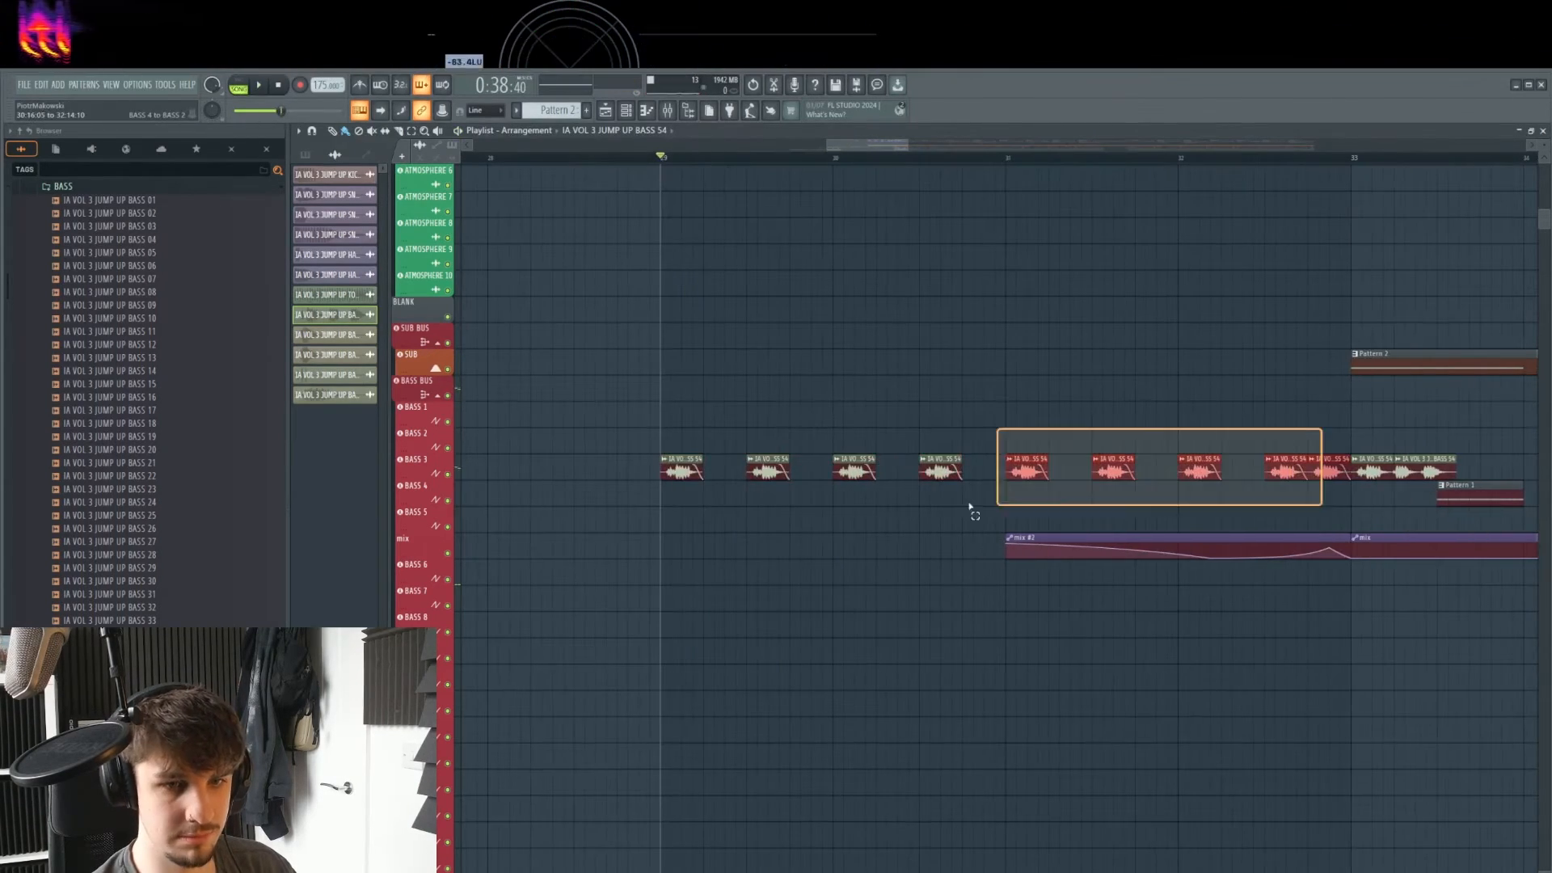
scroll(679, 476, "up", 2)
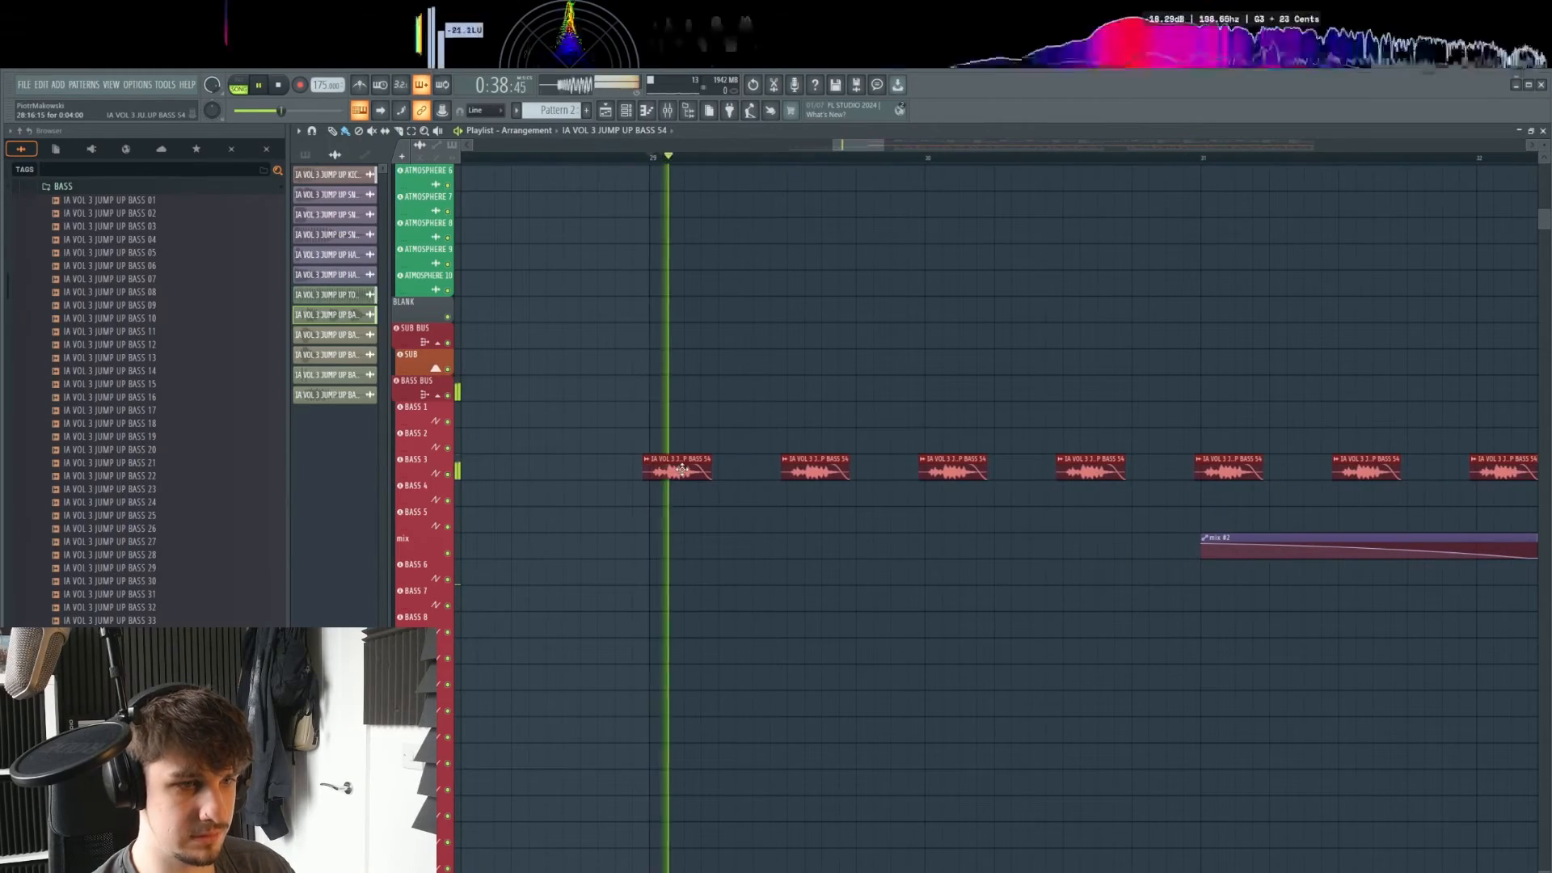
scroll(683, 469, "down", 5)
left_click(802, 412, "ctrl")
scroll(1010, 437, "up", 3)
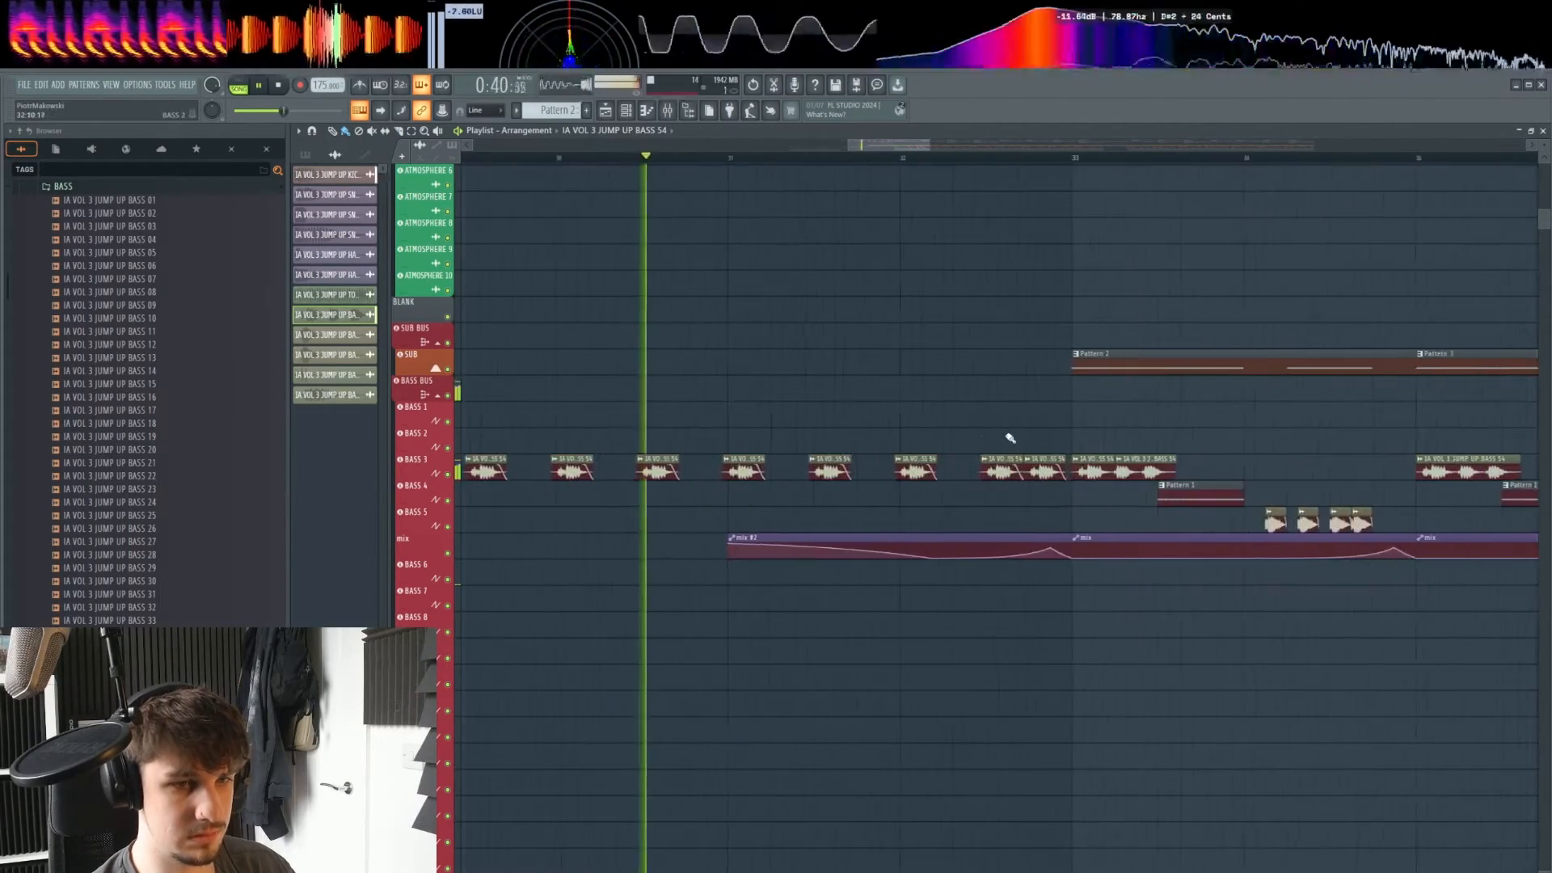
- Audition the bass build into the drop and remove the copied mix and Band 1 Frequency automation from bar 31
scroll(1043, 442, "down", 4)
scroll(997, 457, "down", 3)
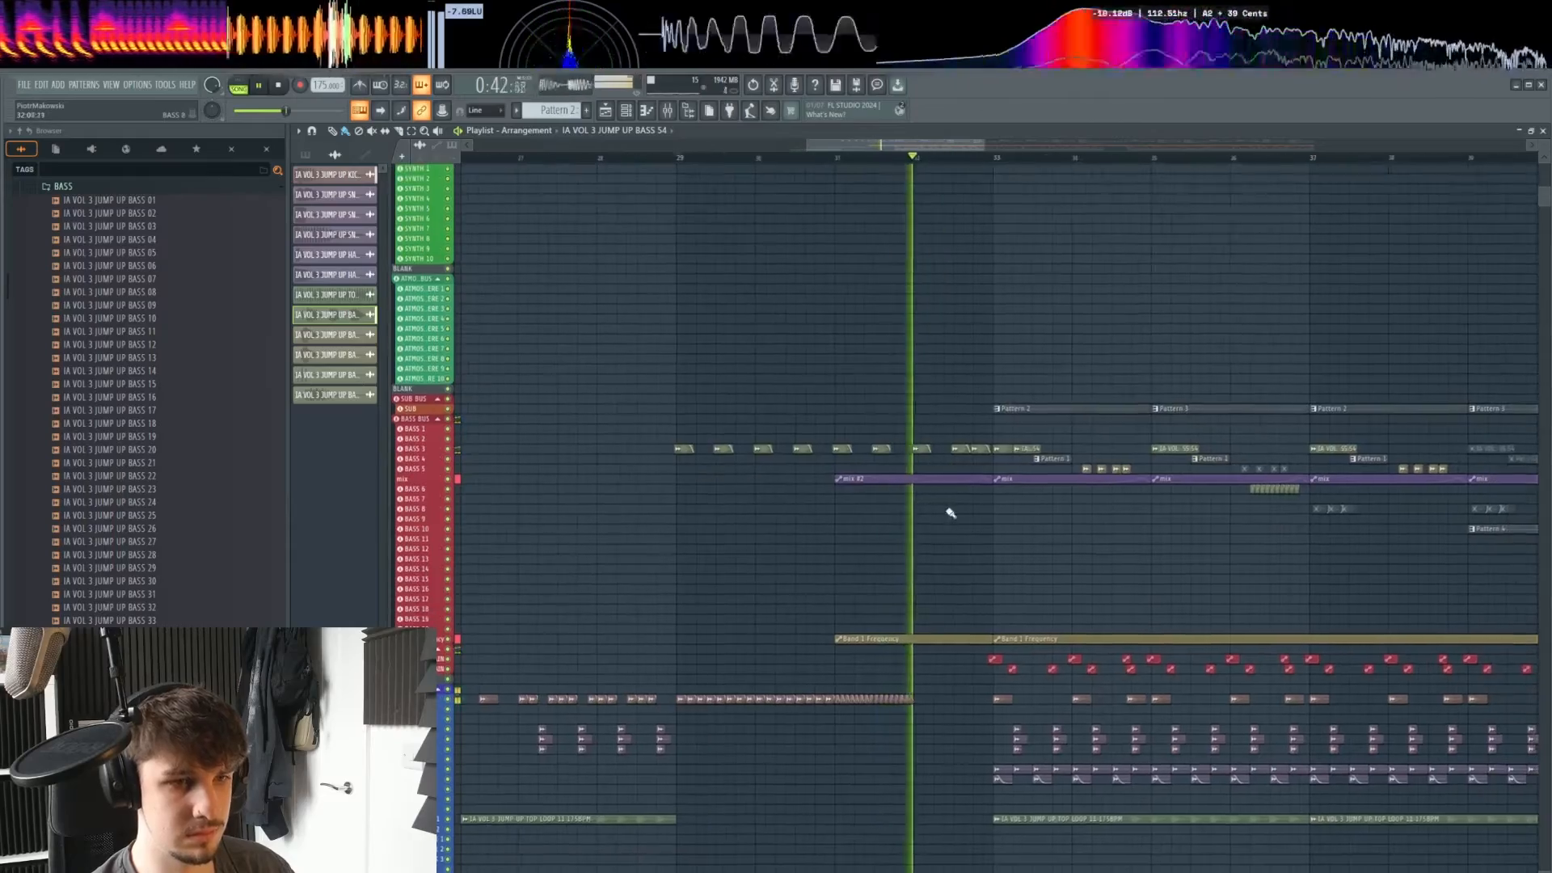
left_click_drag(958, 526, 938, 538)
scroll(939, 535, "up", 3)
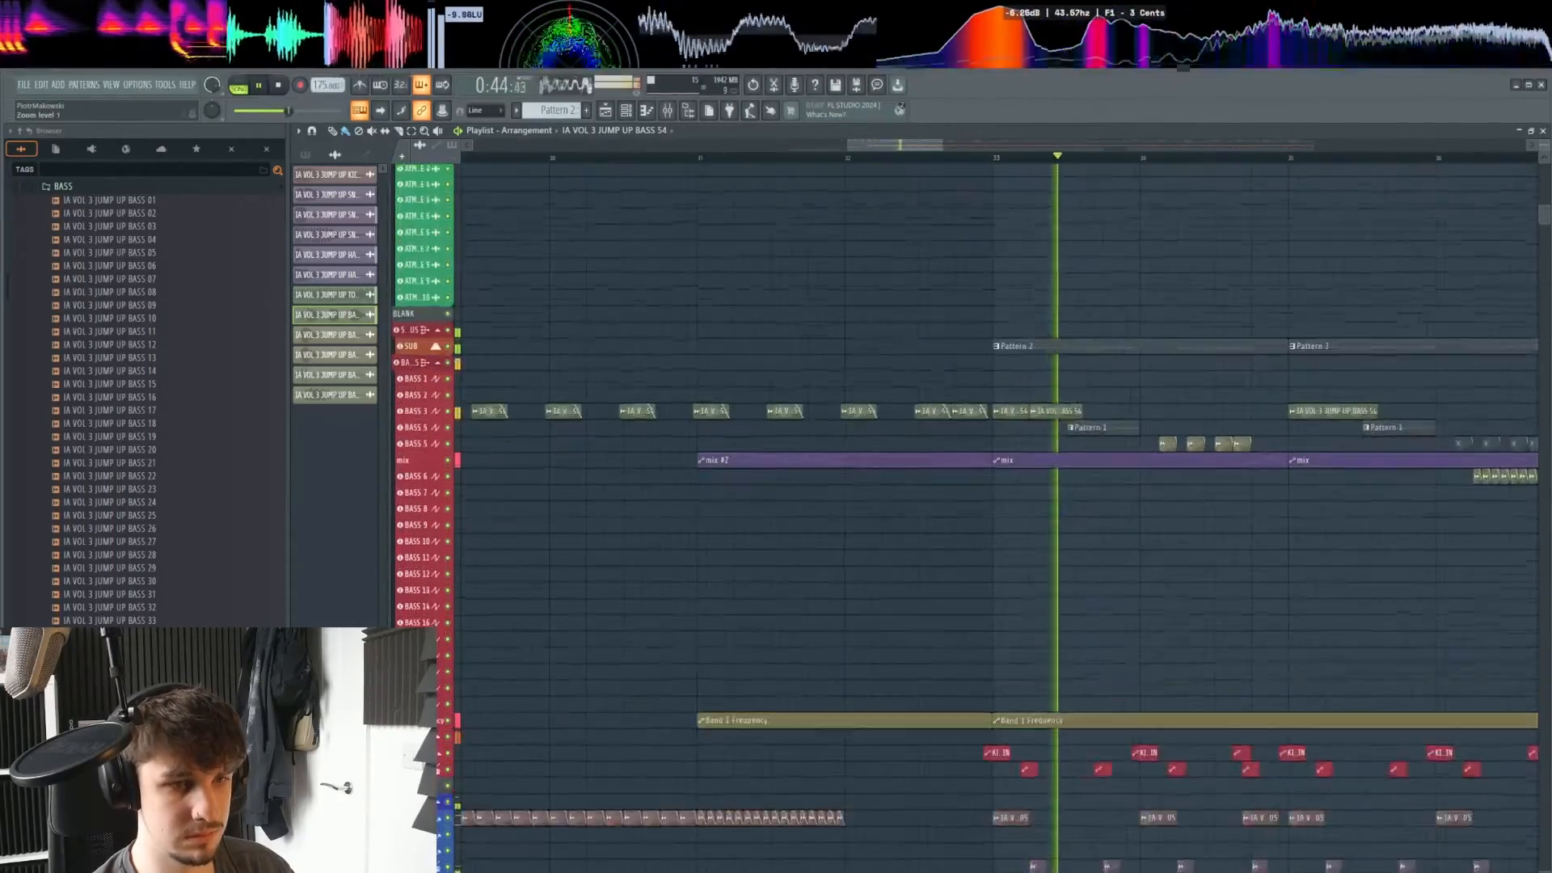
scroll(1011, 561, "down", 3)
scroll(1007, 547, "down", 3)
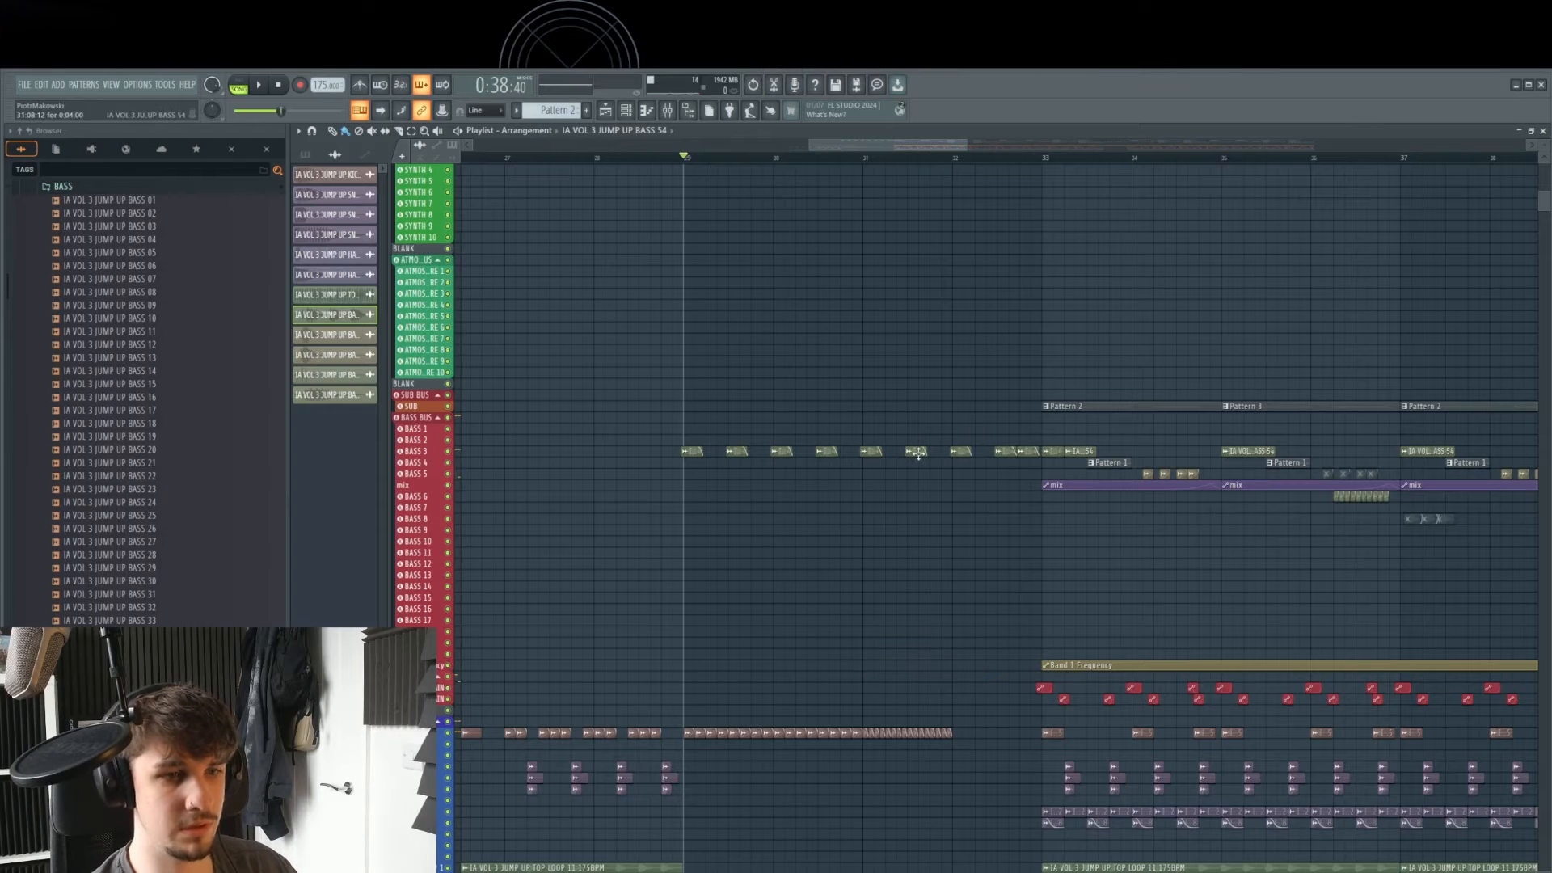
- Add a second ValhallaRoom reverb to the BASS 3 mixer track and pull its mix all the way down
left_click(684, 111)
key("space")
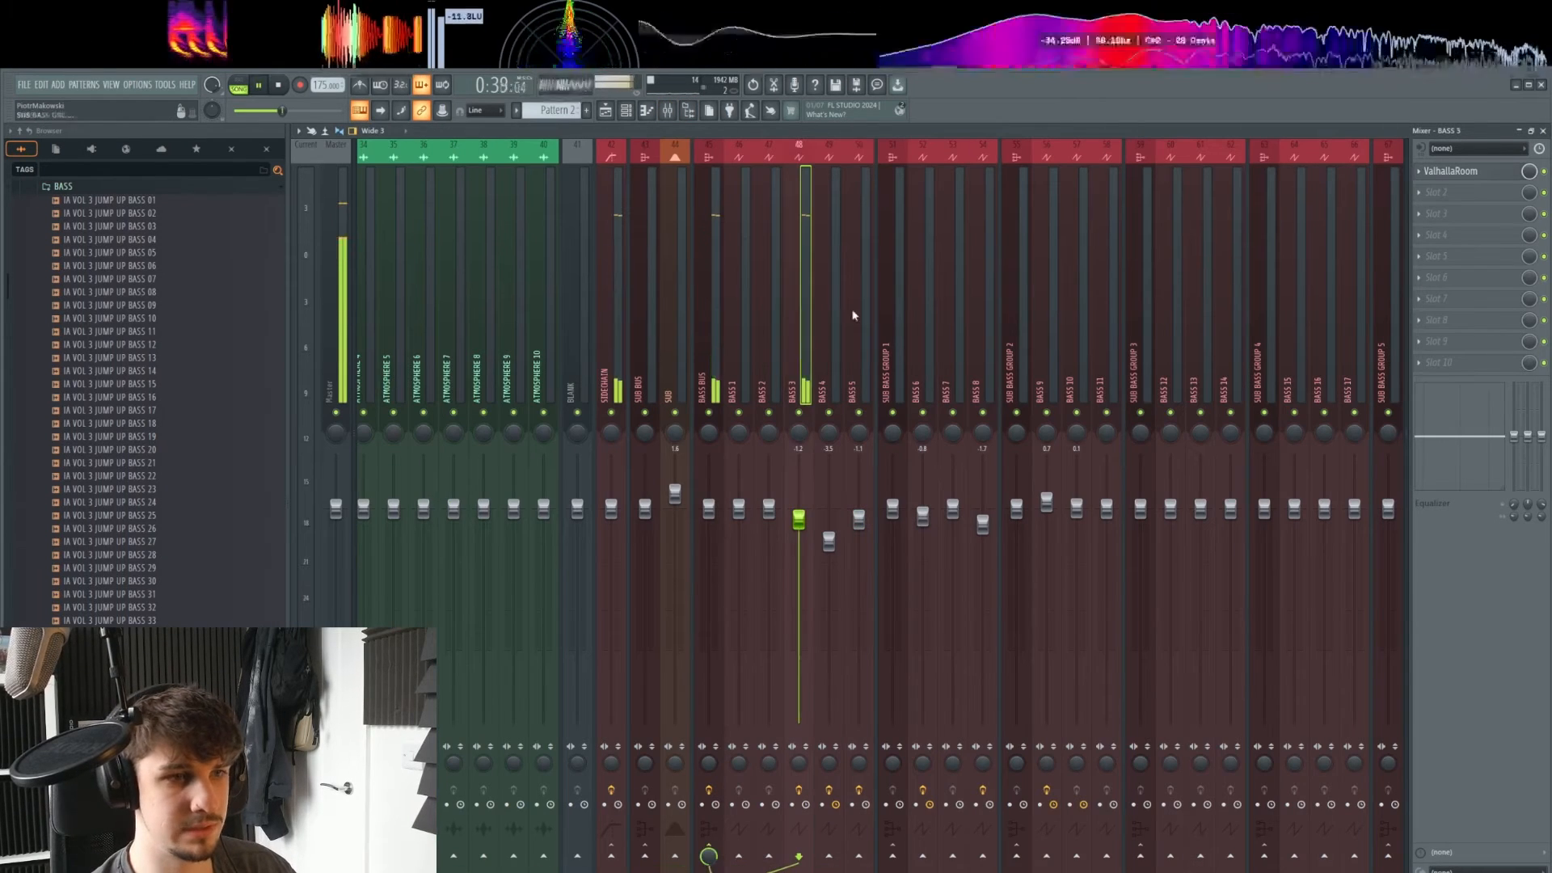
key("space")
left_click(1432, 192)
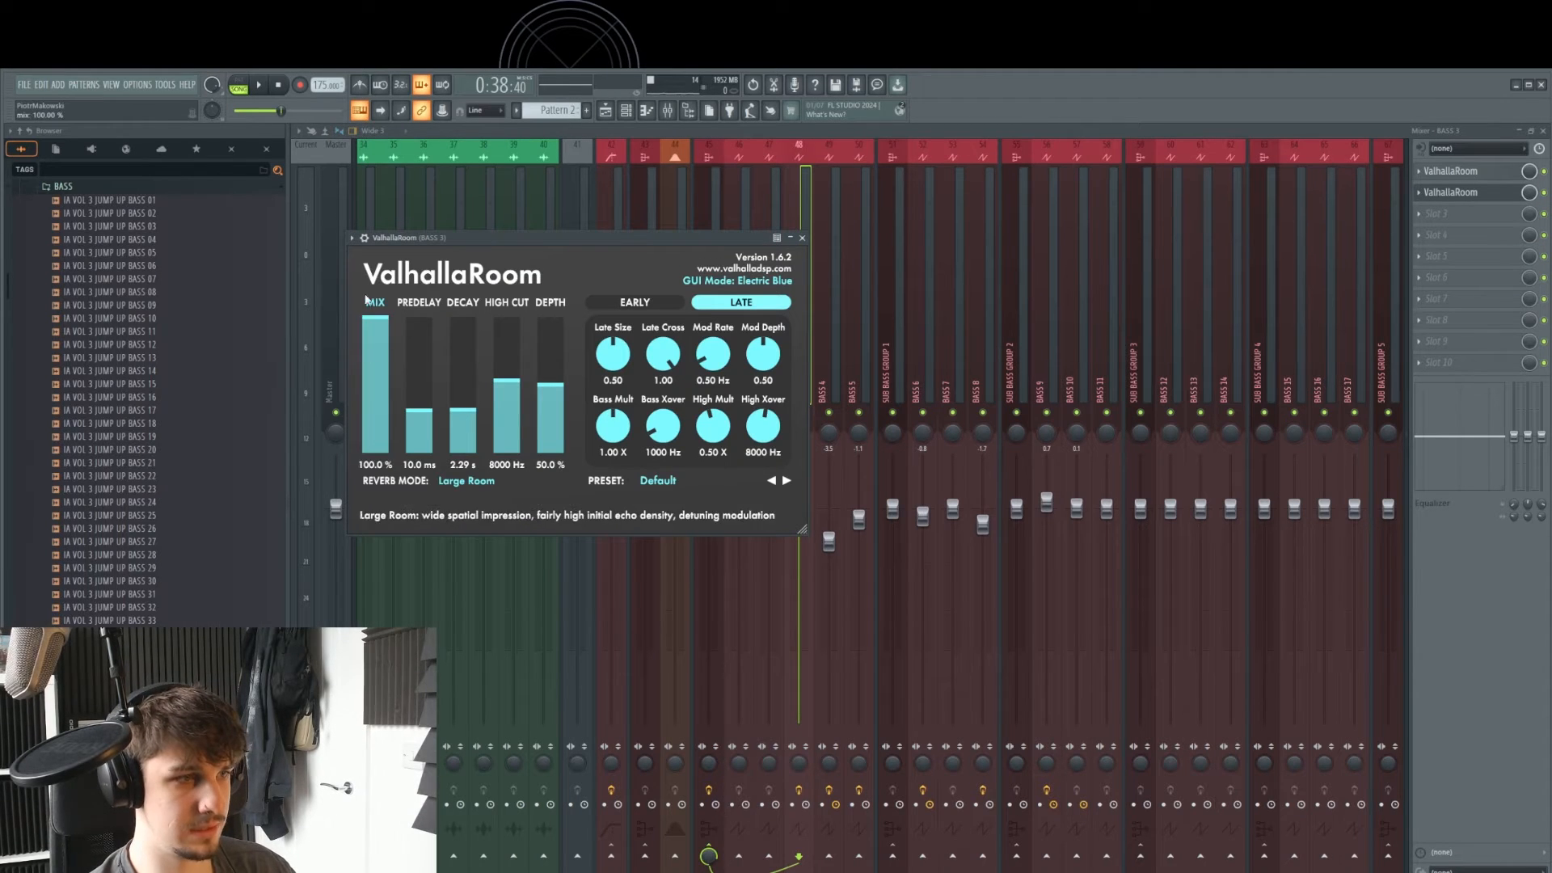
left_click_drag(365, 300, 376, 468)
- Create an automation clip for the new reverb's mix in the playlist, starting at bar 29
left_click(603, 112)
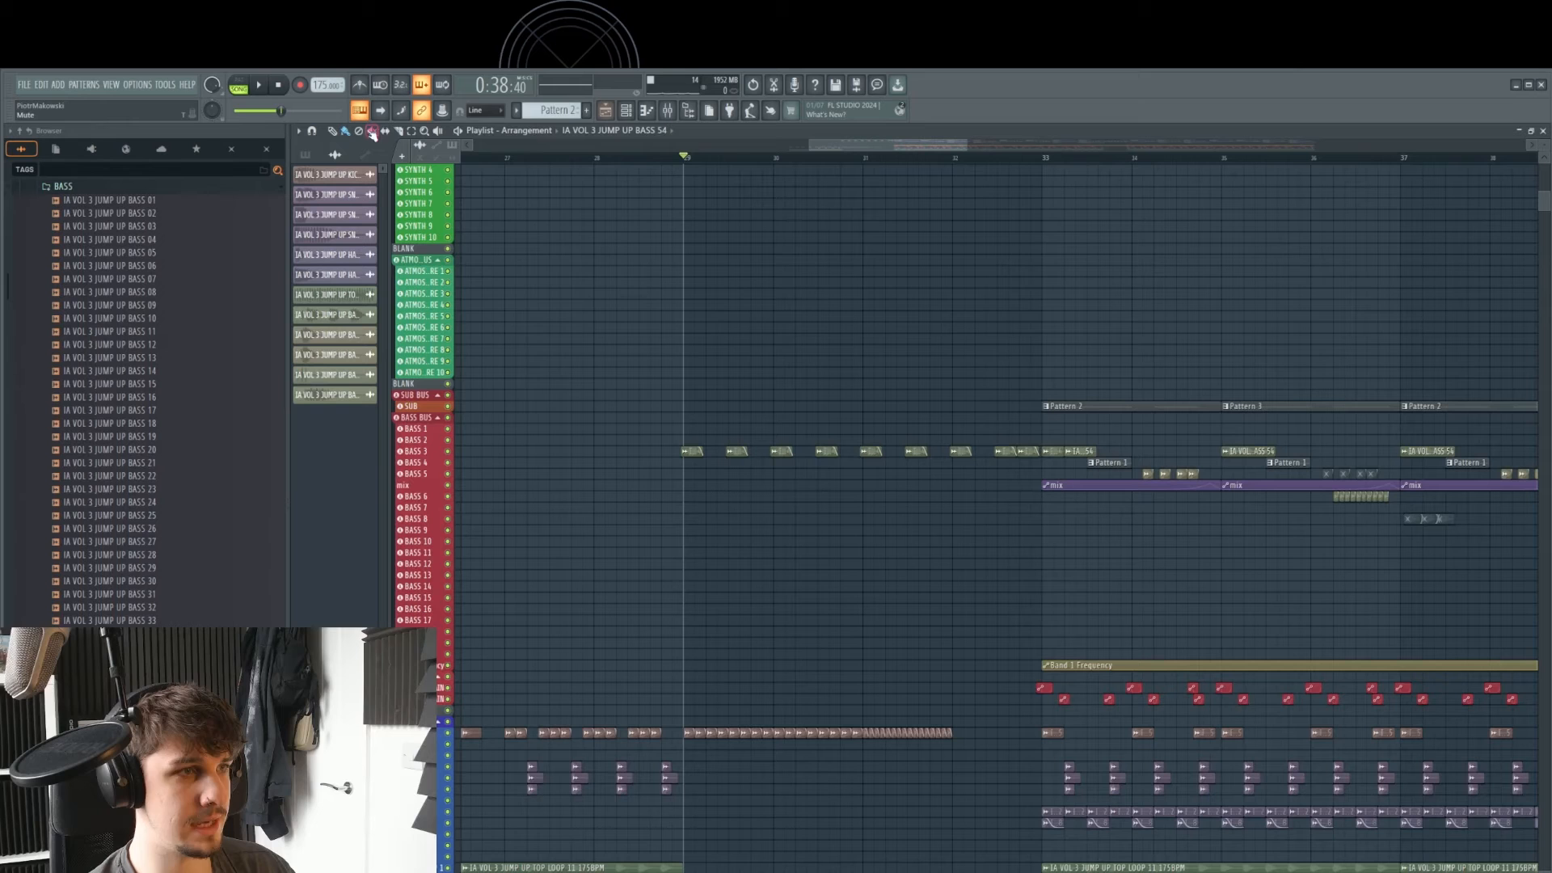
right_click(443, 112)
left_click(477, 160)
- Move the new reverb mix automation track up so it sits directly below BASS 3
scroll(752, 477, "down", 3)
scroll(727, 575, "up", 4)
scroll(702, 575, "down", 1)
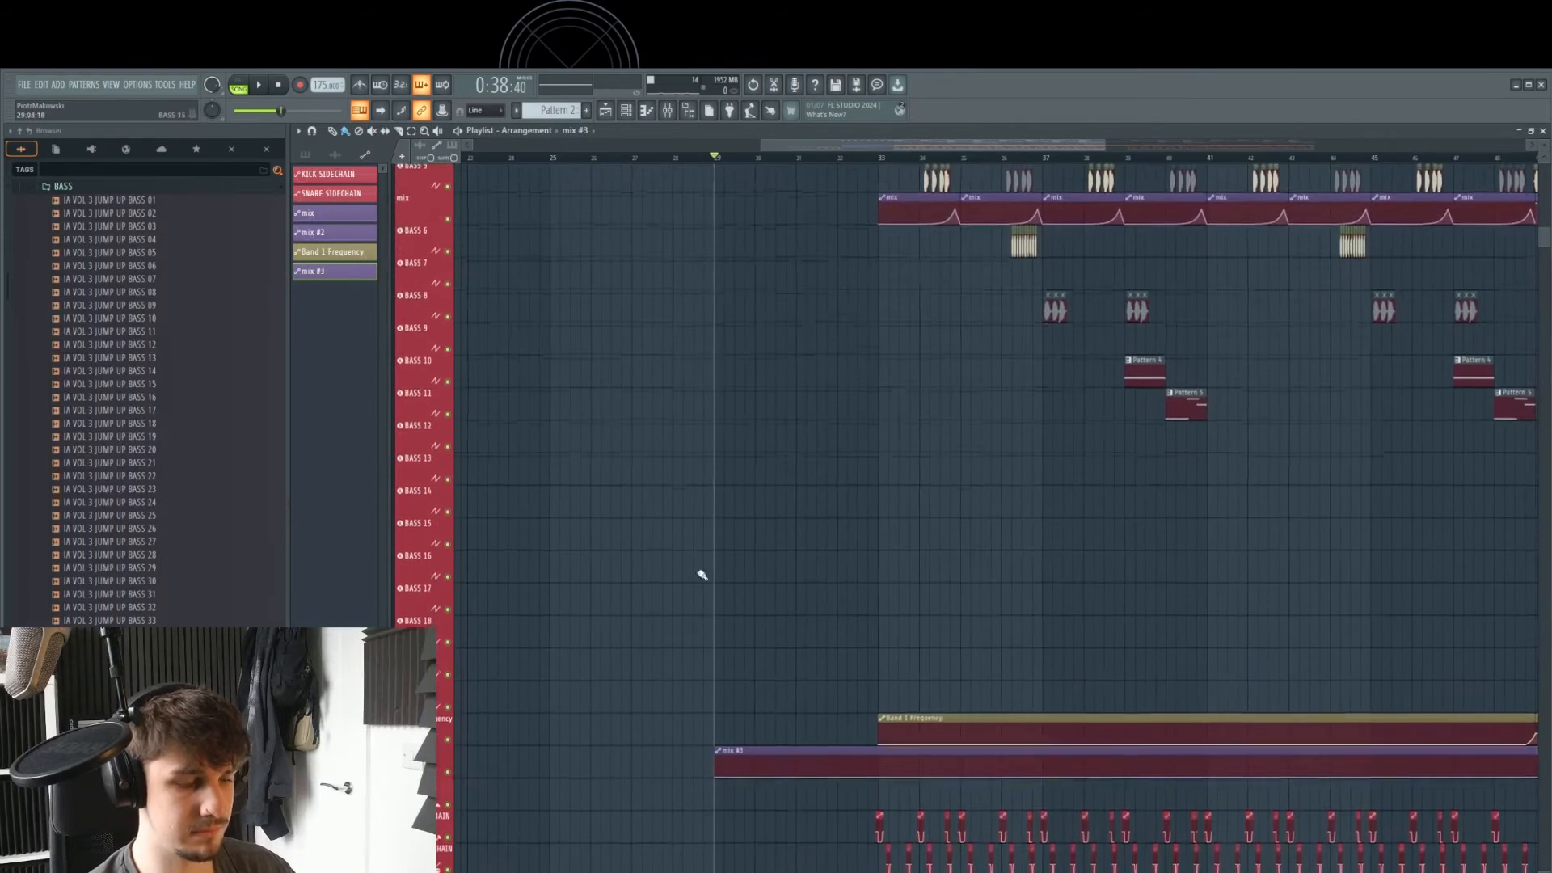
scroll(433, 762, "up", 17)
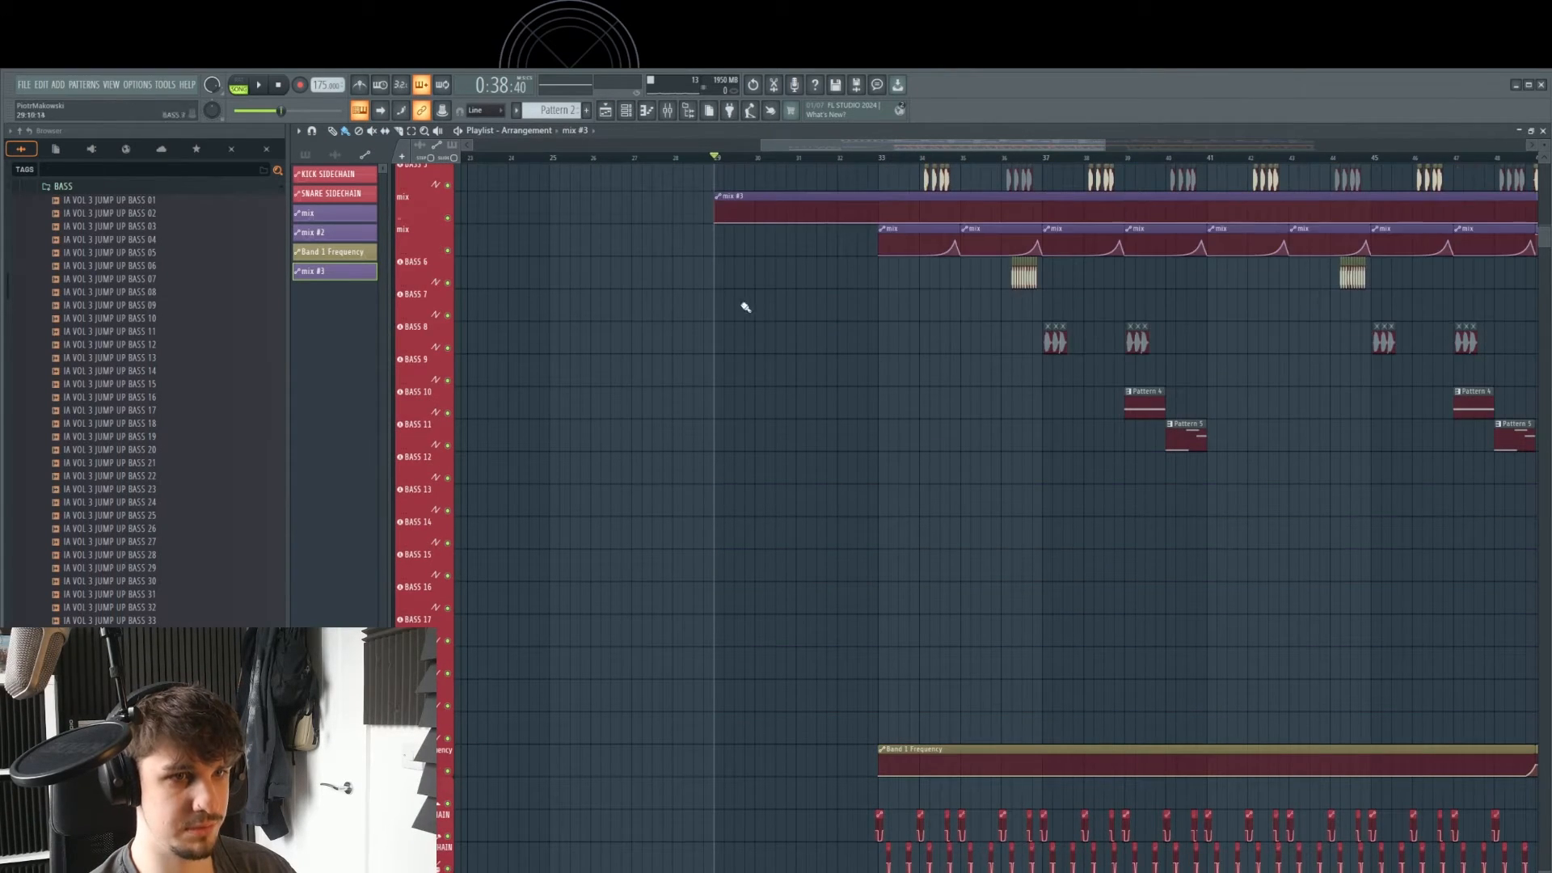
scroll(745, 307, "up", 3)
scroll(420, 311, "up", 2)
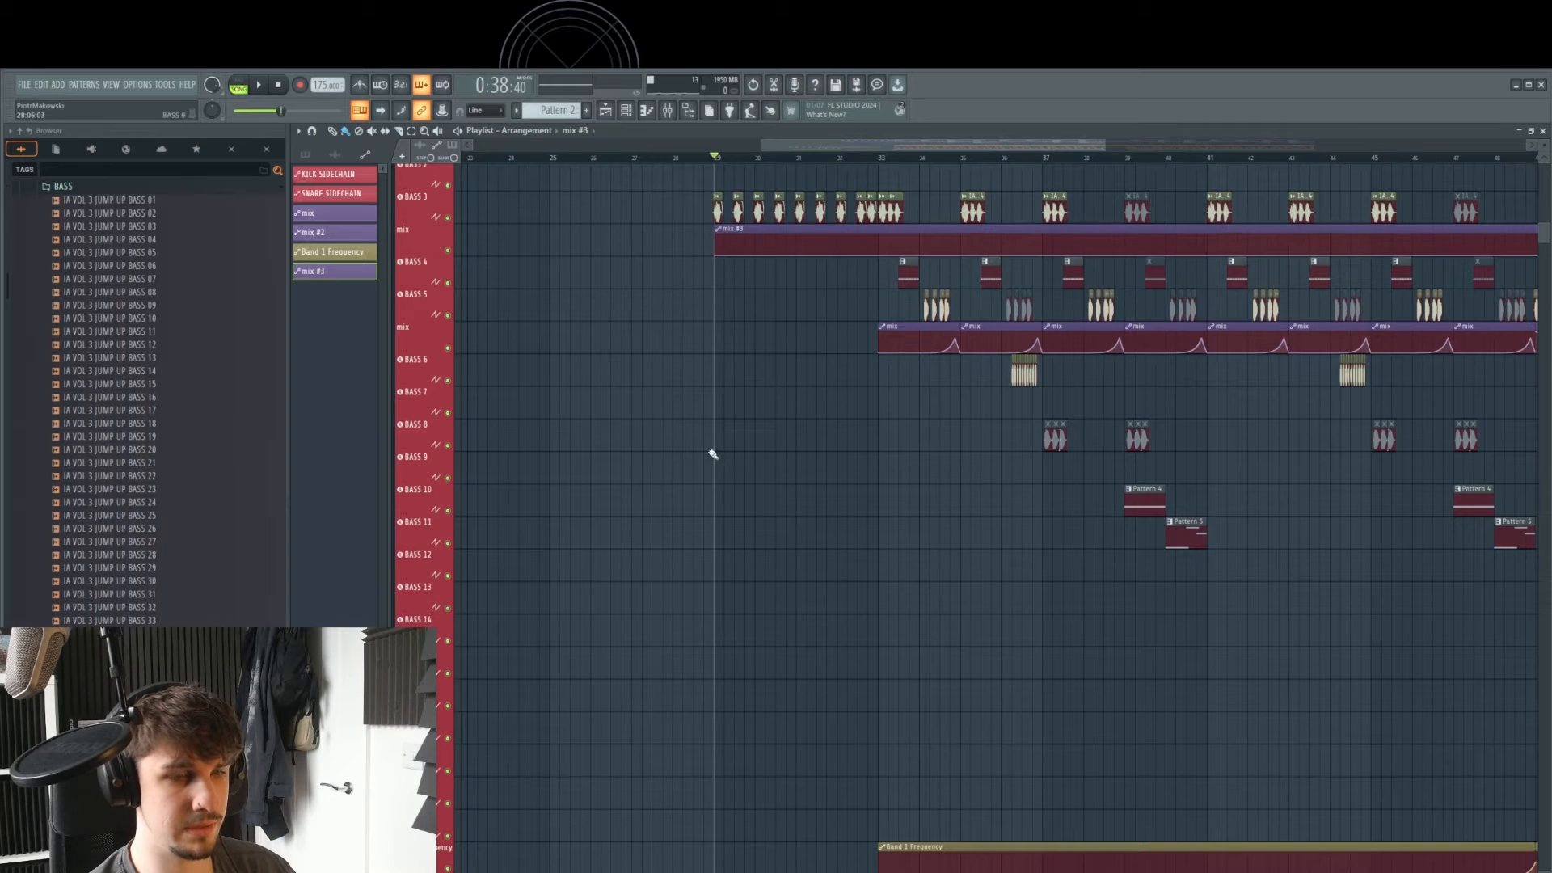
- Move the Band 1 Frequency automation track up to just above BASS 6
scroll(713, 454, "down", 5)
scroll(424, 699, "up", 2)
scroll(426, 628, "up", 13)
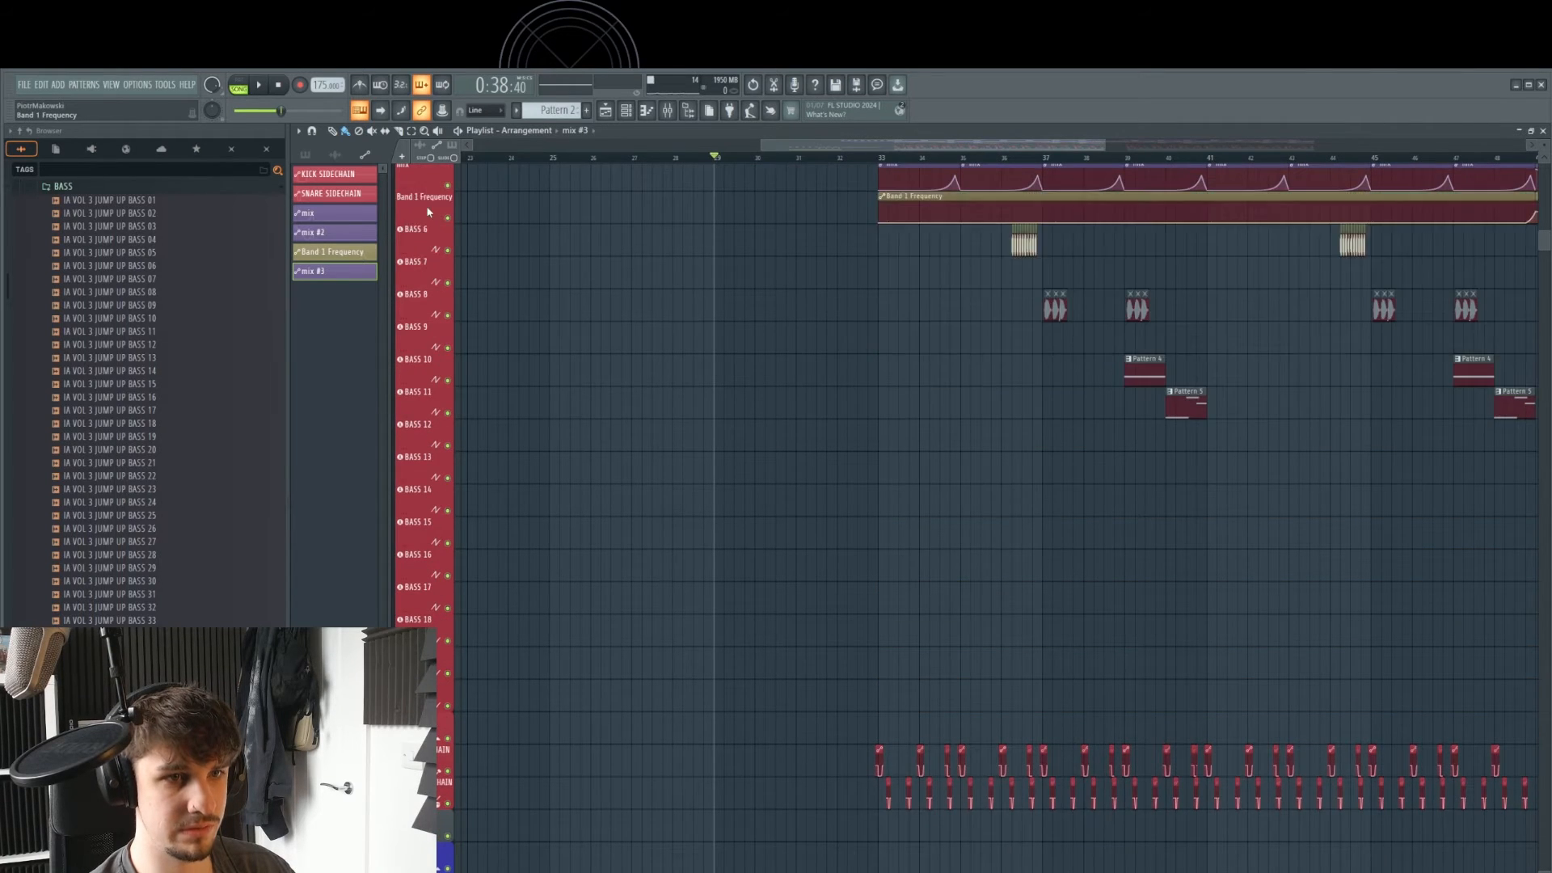
- Shape the BASS 3 reverb mix automation to start raised at bar 29 and curve down to zero at bar 33 during playback
key("space")
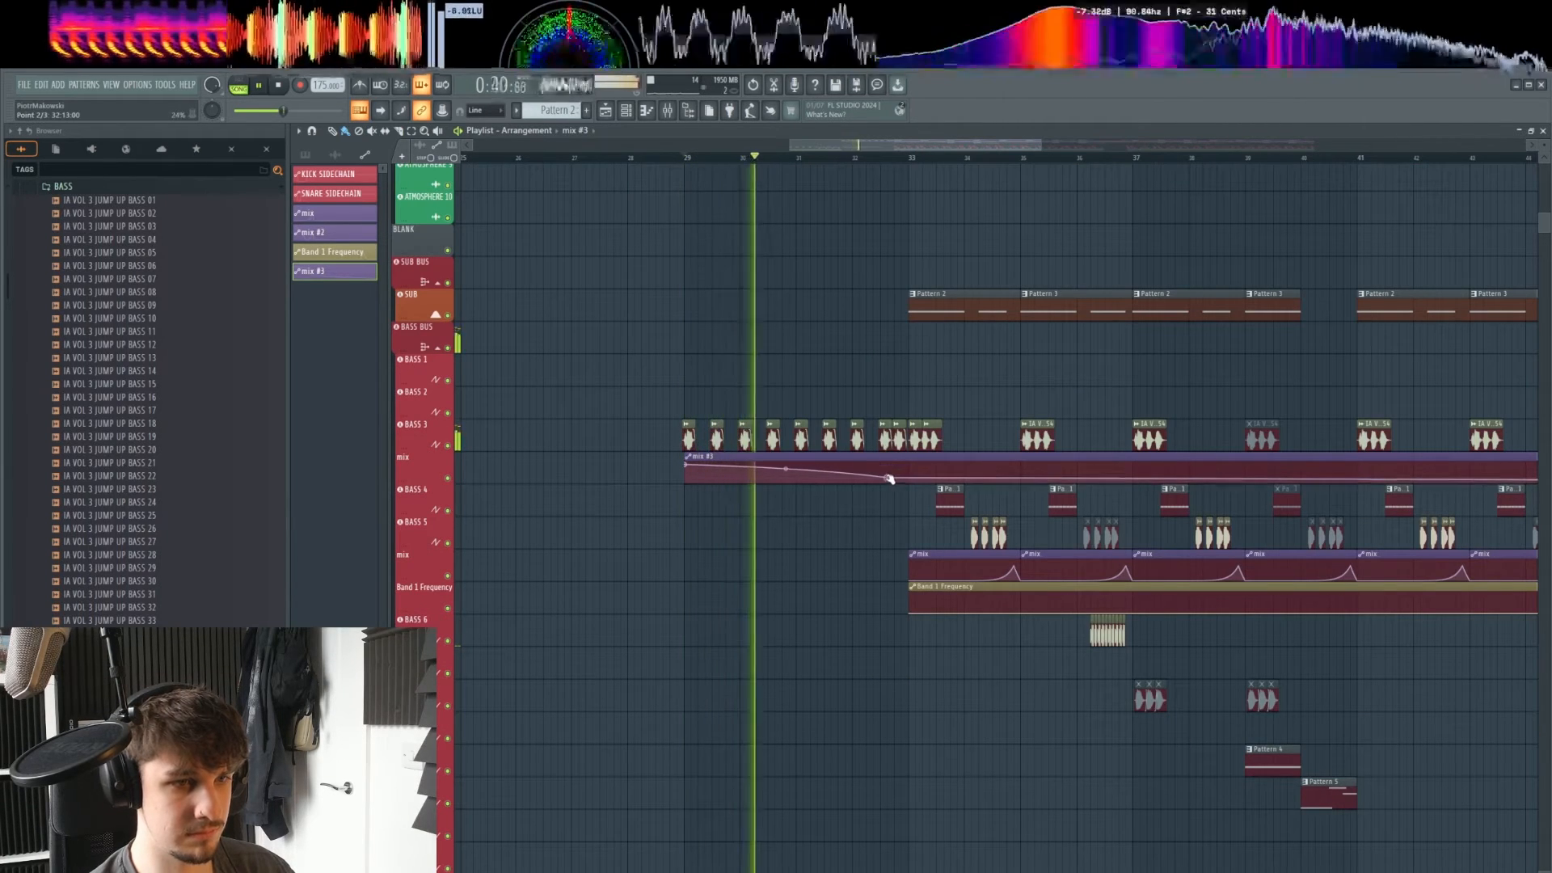
scroll(905, 482, "up", 2)
right_click(920, 486)
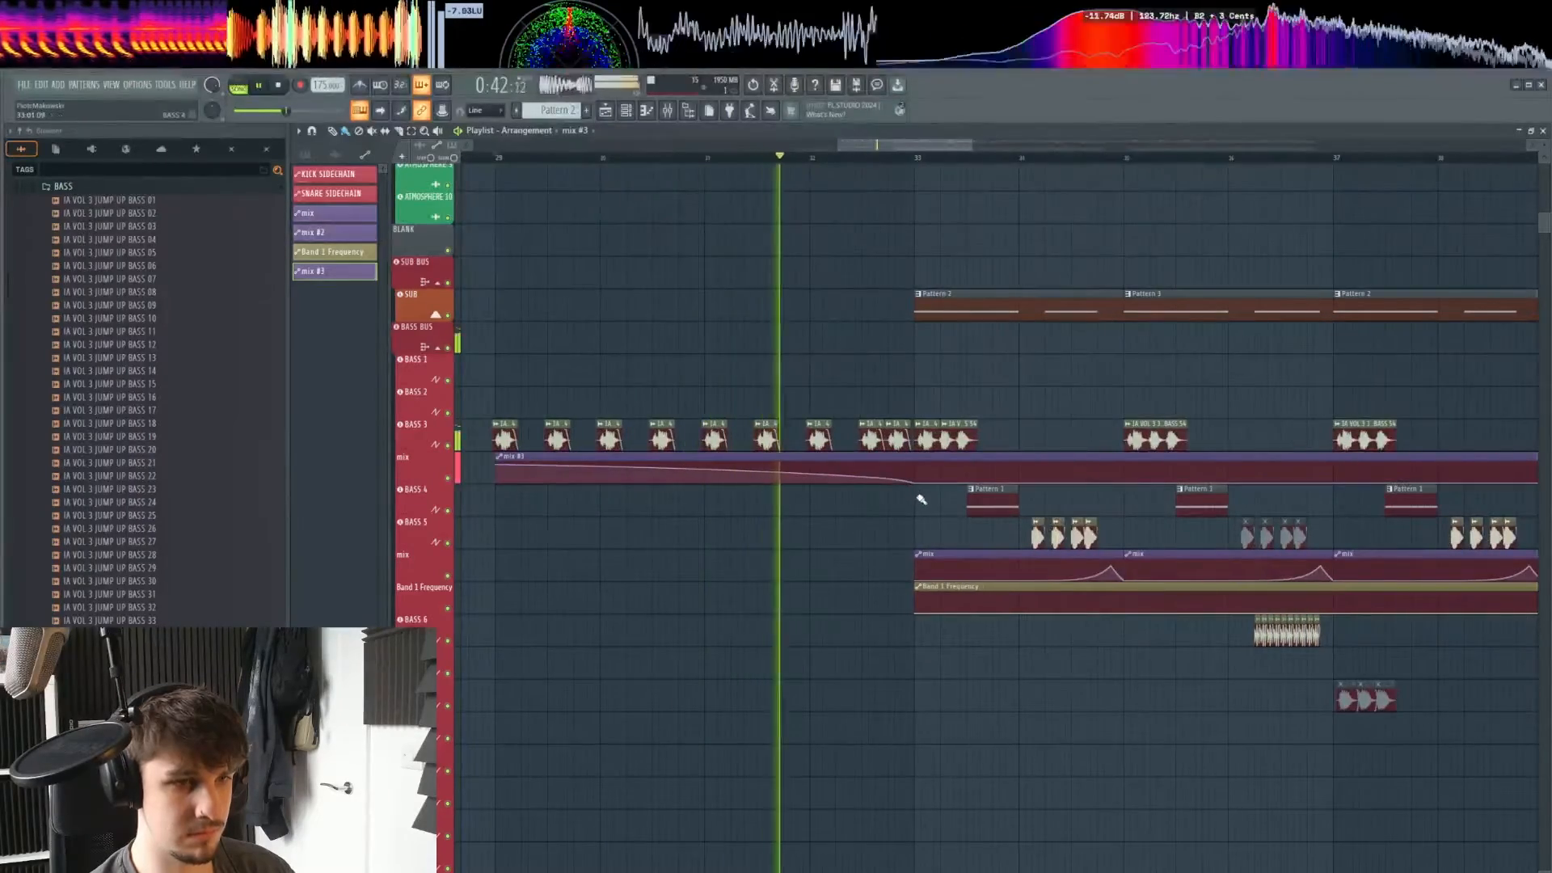
left_click_drag(908, 523, 825, 517)
scroll(844, 517, "down", 3)
- Place the HAT BUILDER 04 175BPM sample from the Volume 3 FX folder on the FX 1 track, starting at bar 29
scroll(158, 480, "down", 12)
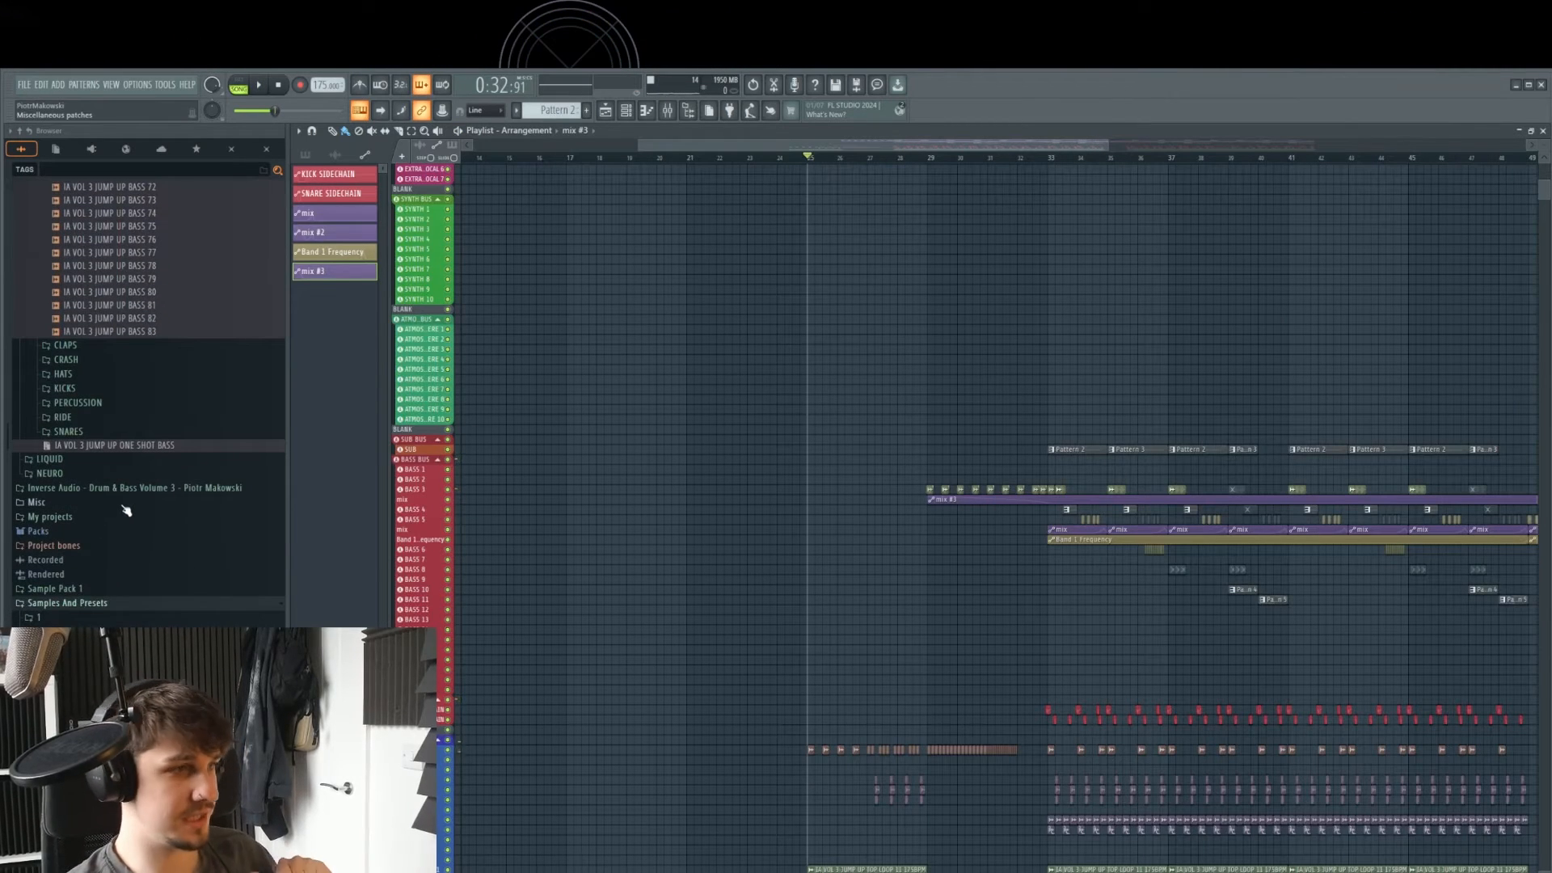
scroll(116, 506, "up", 15)
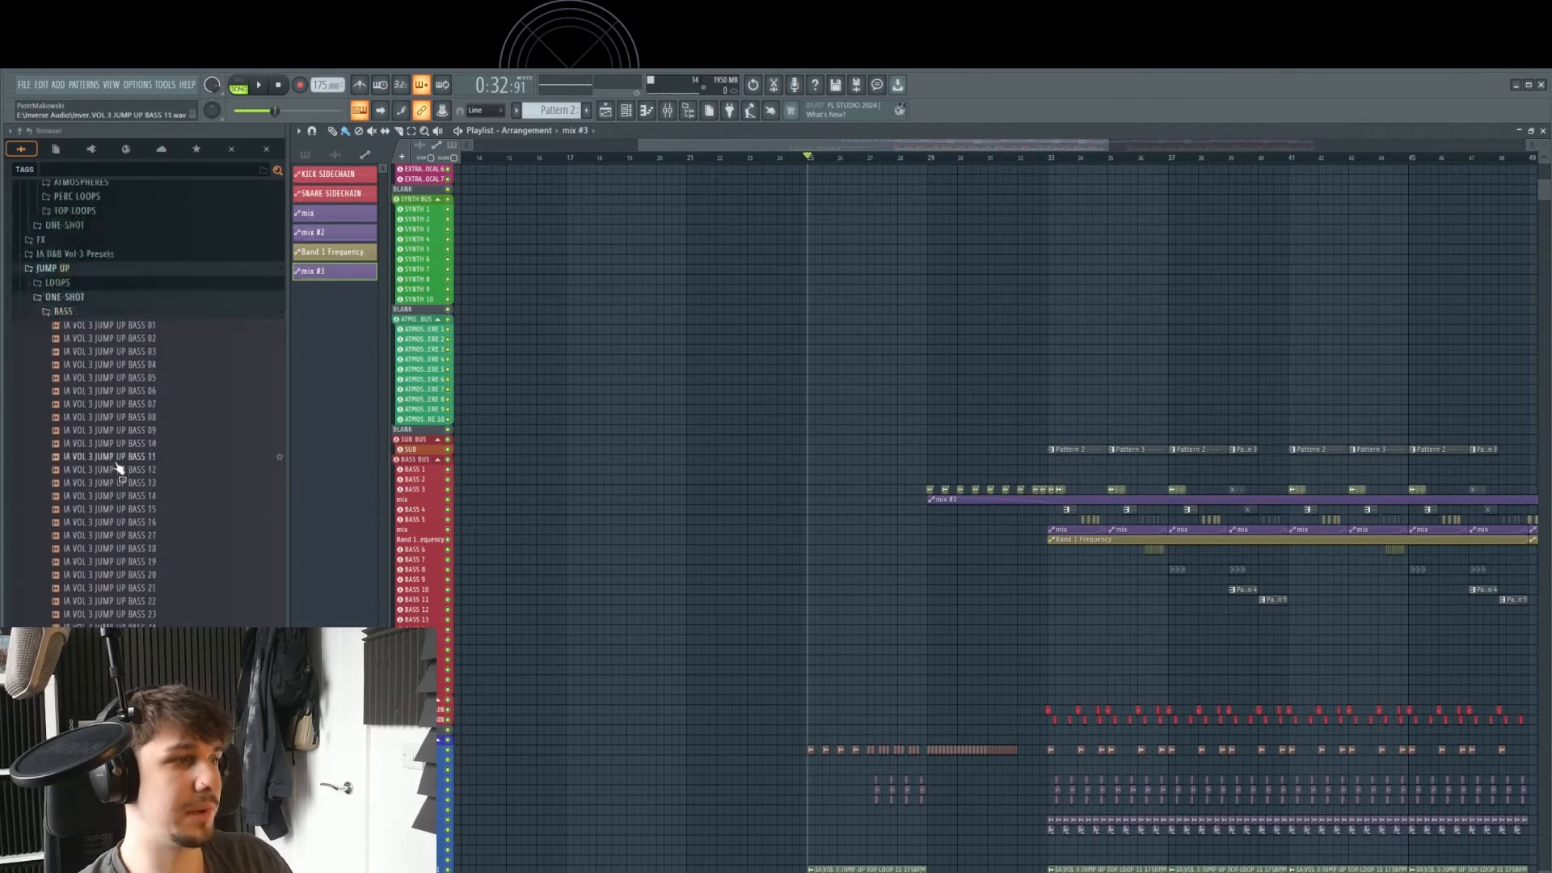
left_click(83, 582)
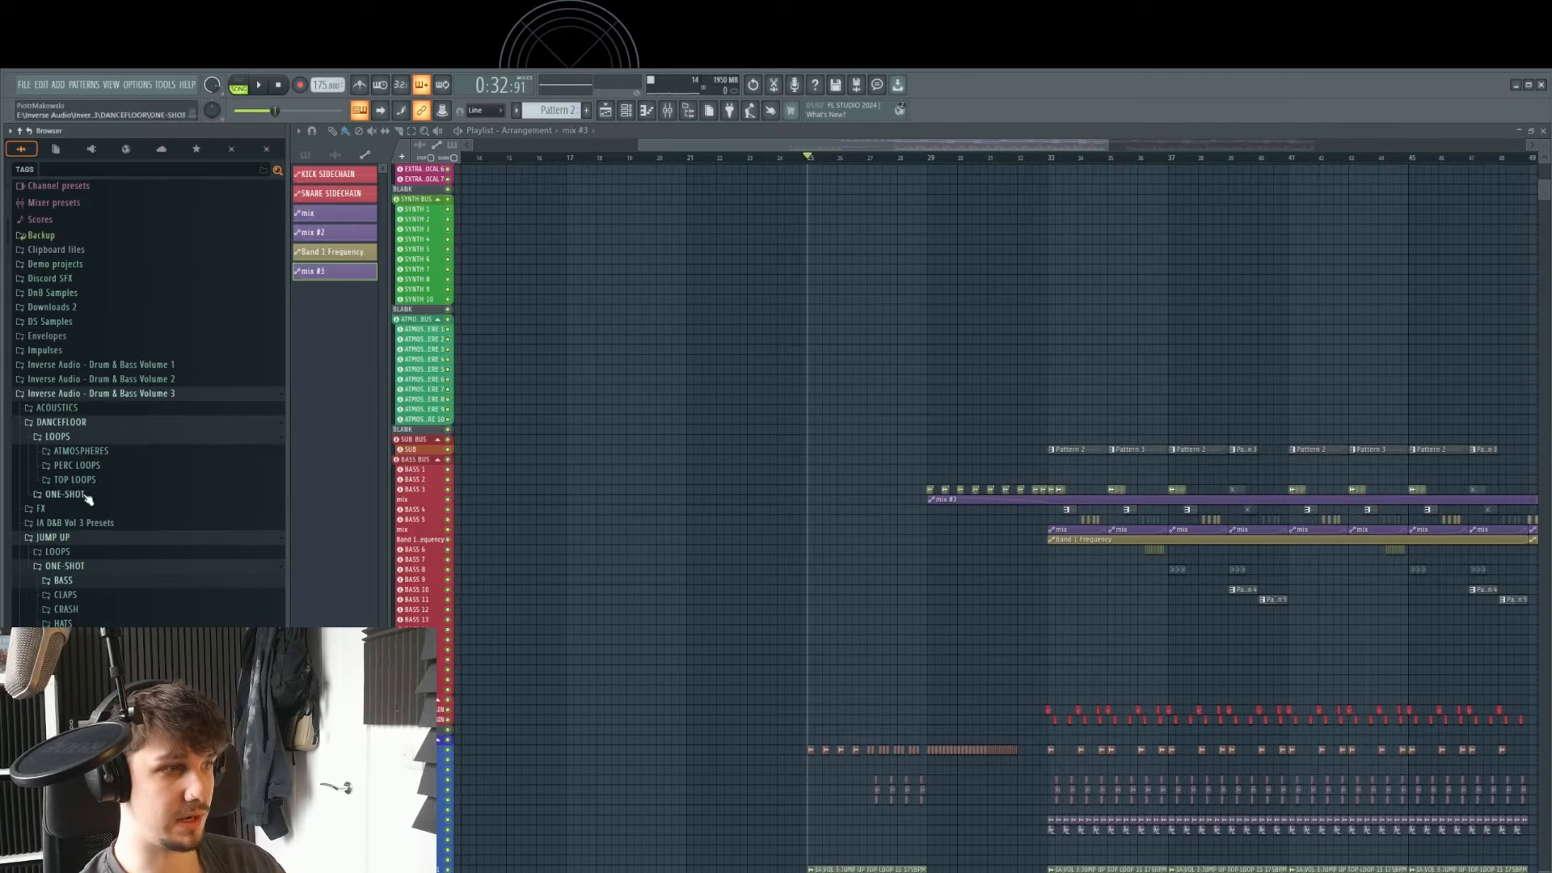
left_click(63, 510)
scroll(89, 453, "down", 4)
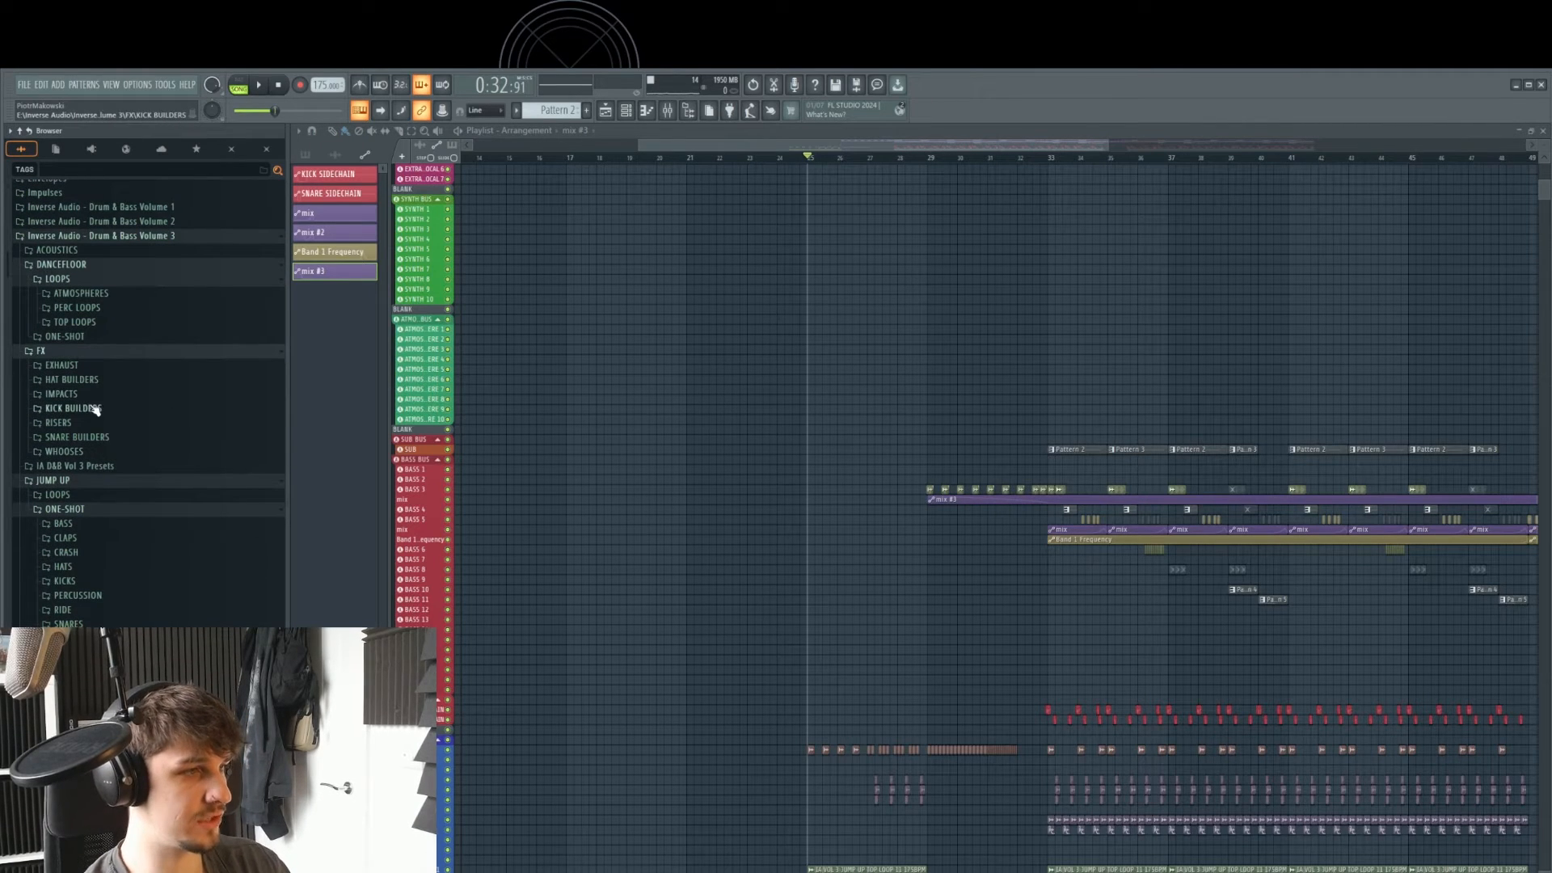
left_click(87, 385)
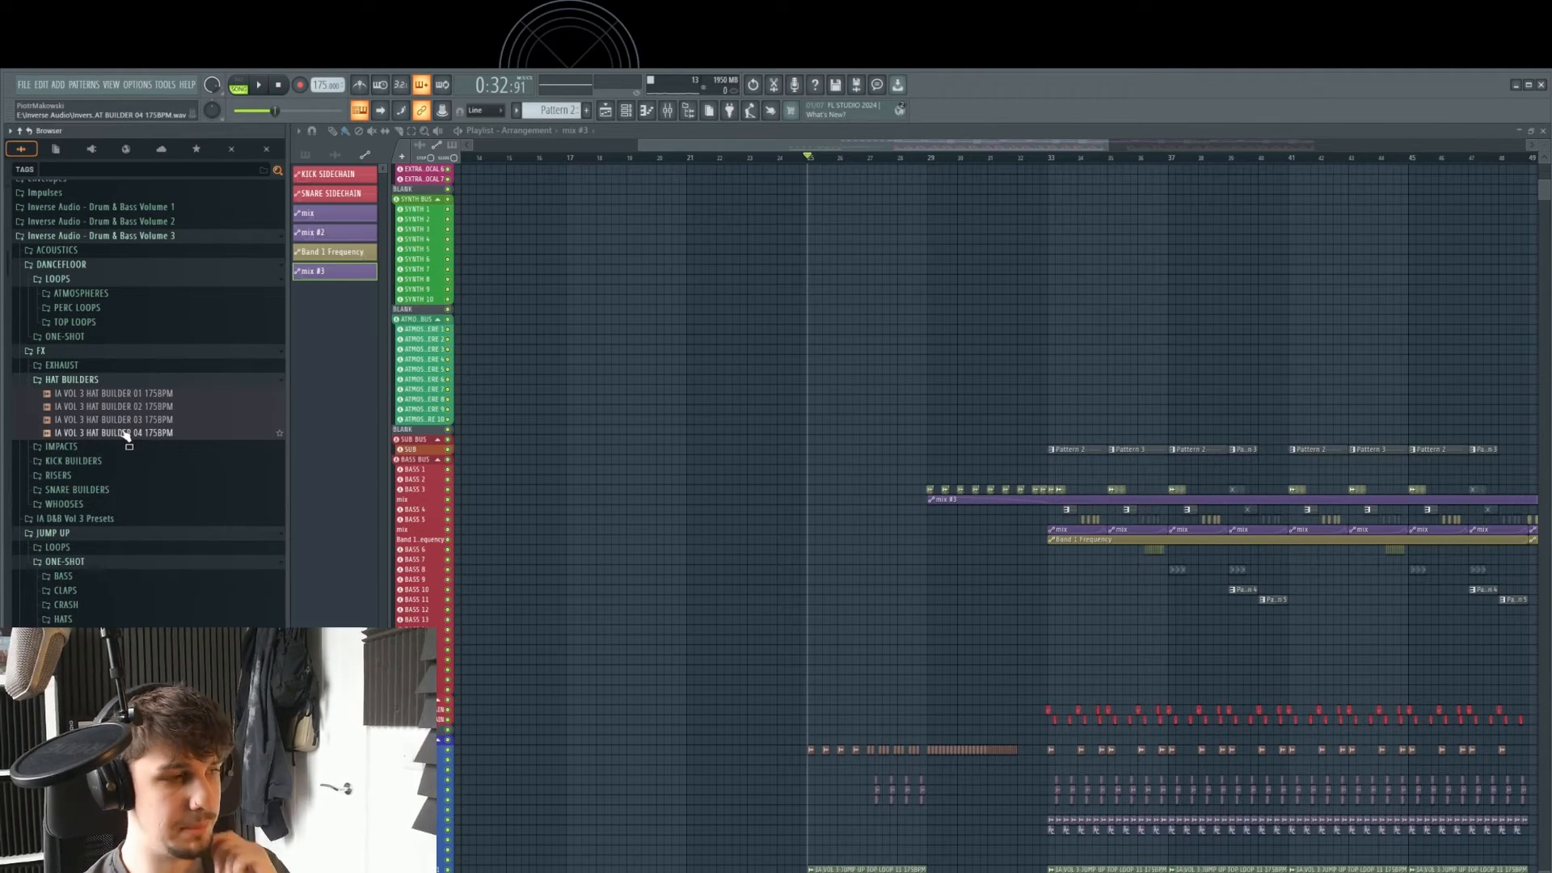
left_click(125, 435)
left_click_drag(125, 435, 848, 397)
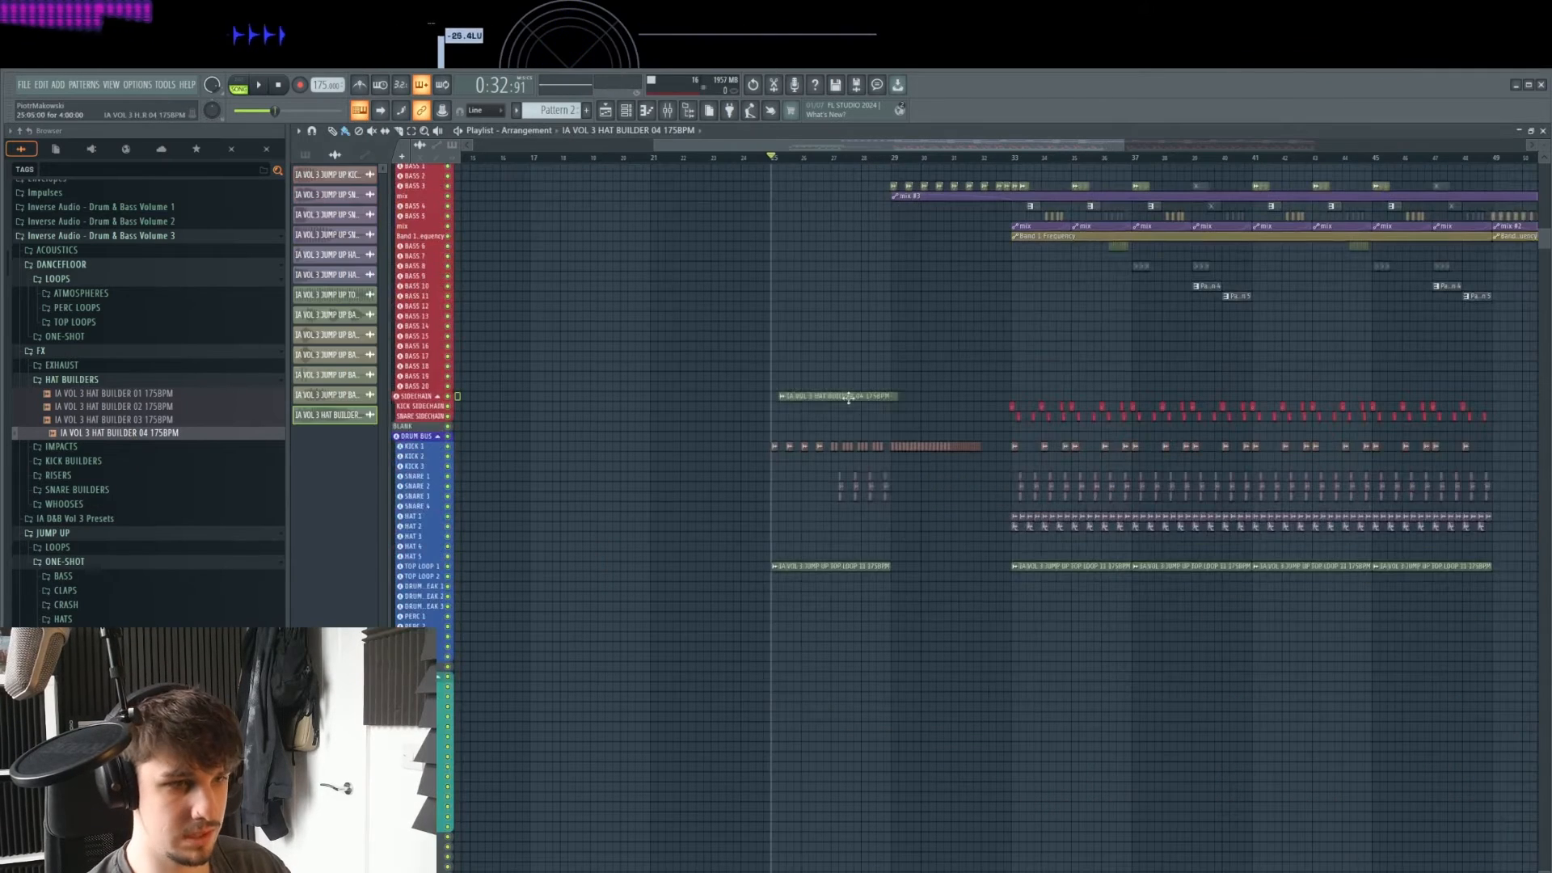
scroll(975, 627, "up", 5)
left_click_drag(973, 627, 938, 843)
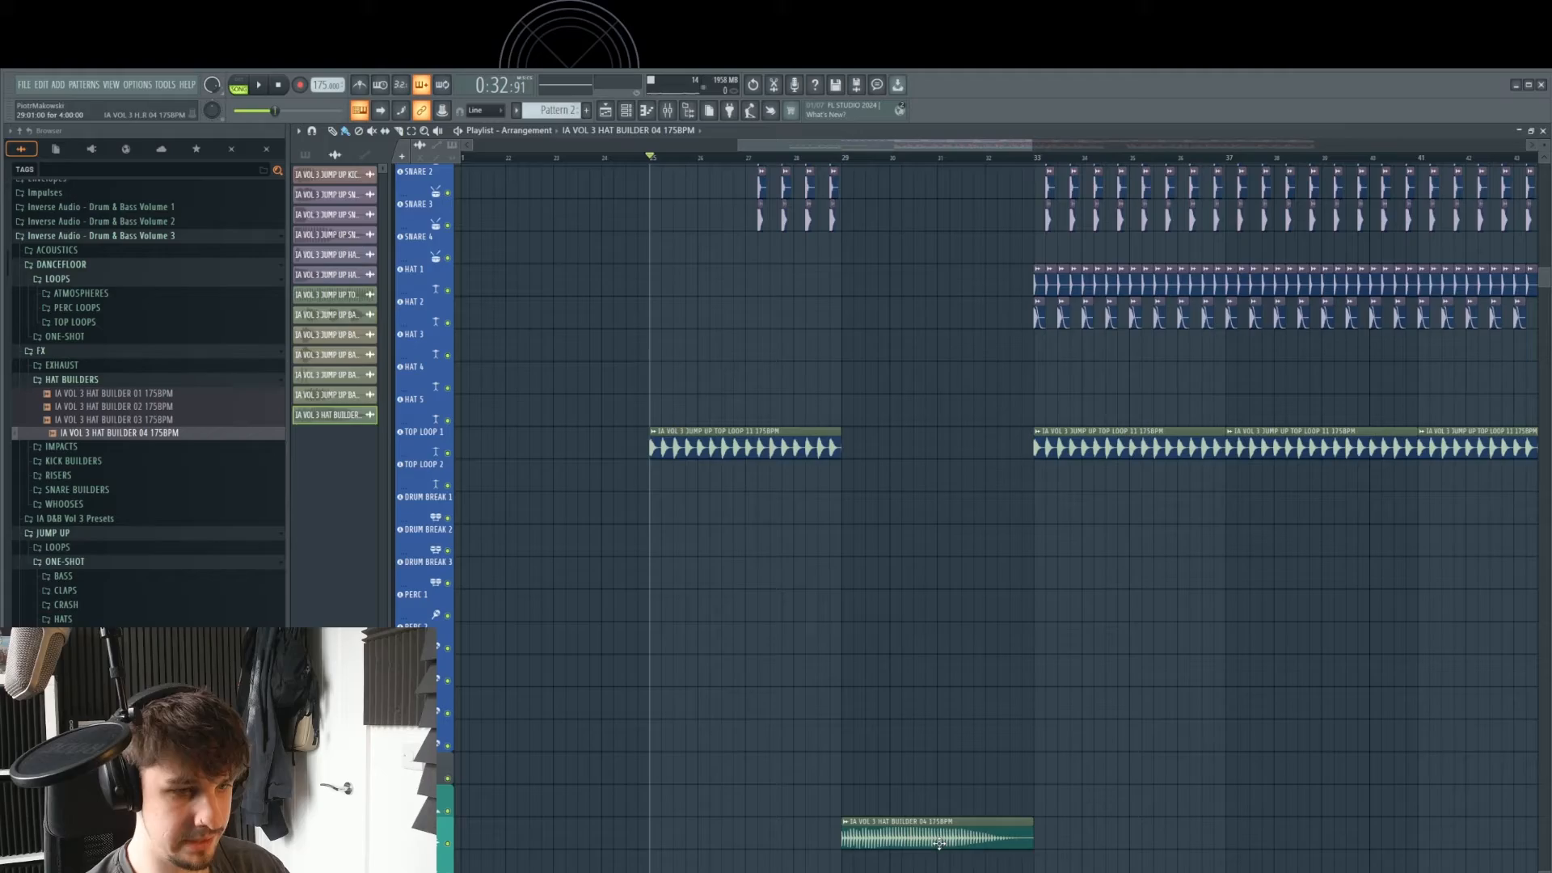
- Play the build-up from bar 29 and trim the hat builder clip to end at bar 32
left_click(846, 159)
key("space")
scroll(959, 453, "up", 2)
scroll(970, 612, "down", 2)
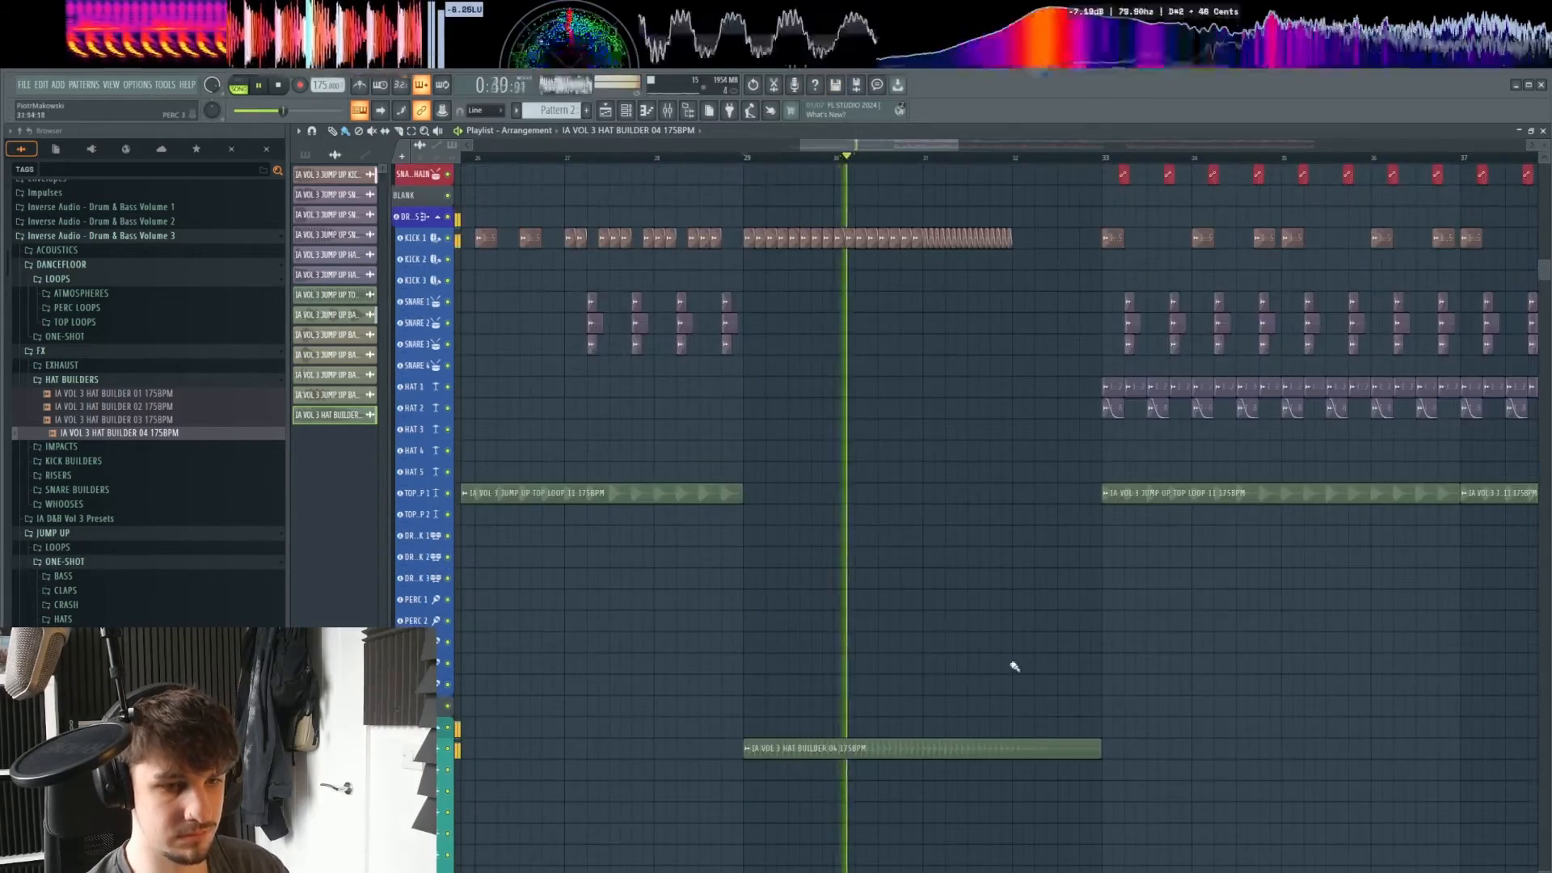
left_click_drag(1012, 690, 1022, 776)
scroll(1040, 665, "down", 1)
scroll(1035, 662, "down", 3)
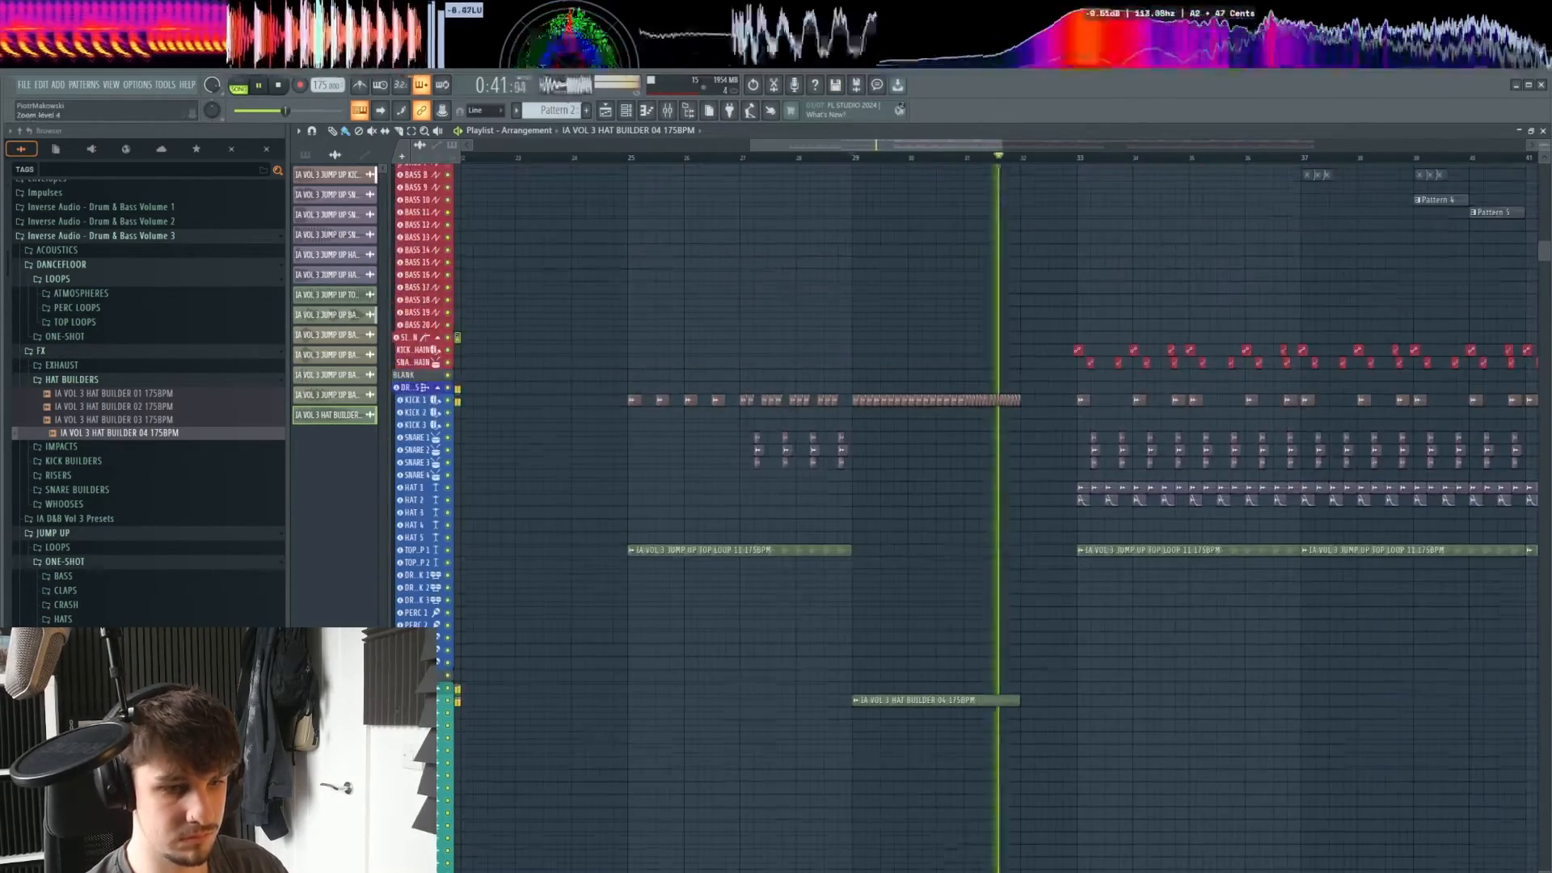
key("space")
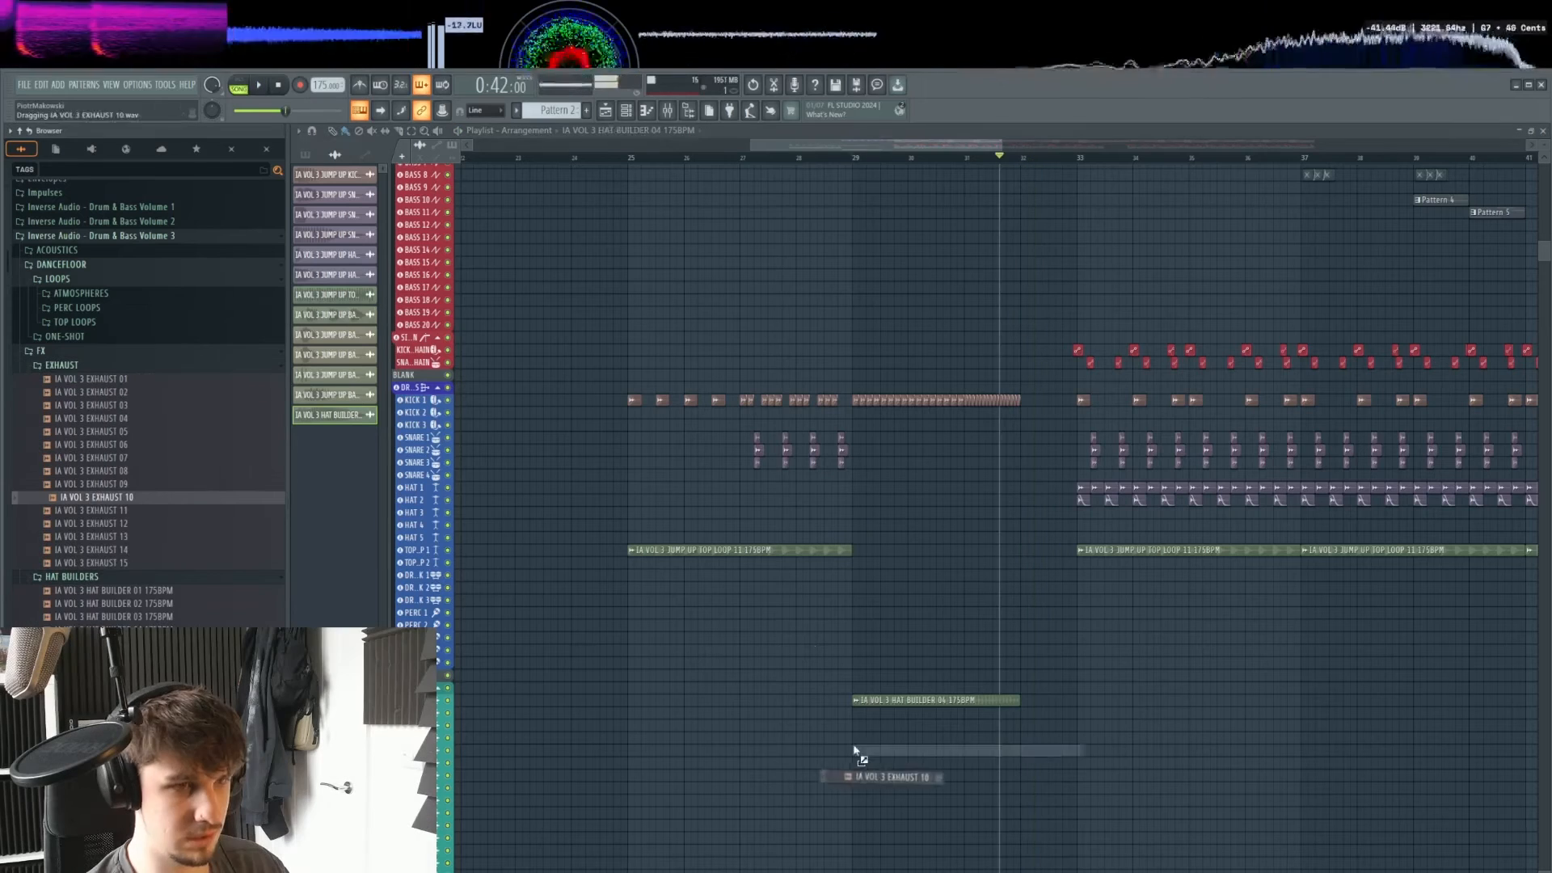
- Place the EXHAUST 10 sample on the FX 2 track at bar 25 and audition it from there
left_click_drag(855, 751, 898, 749)
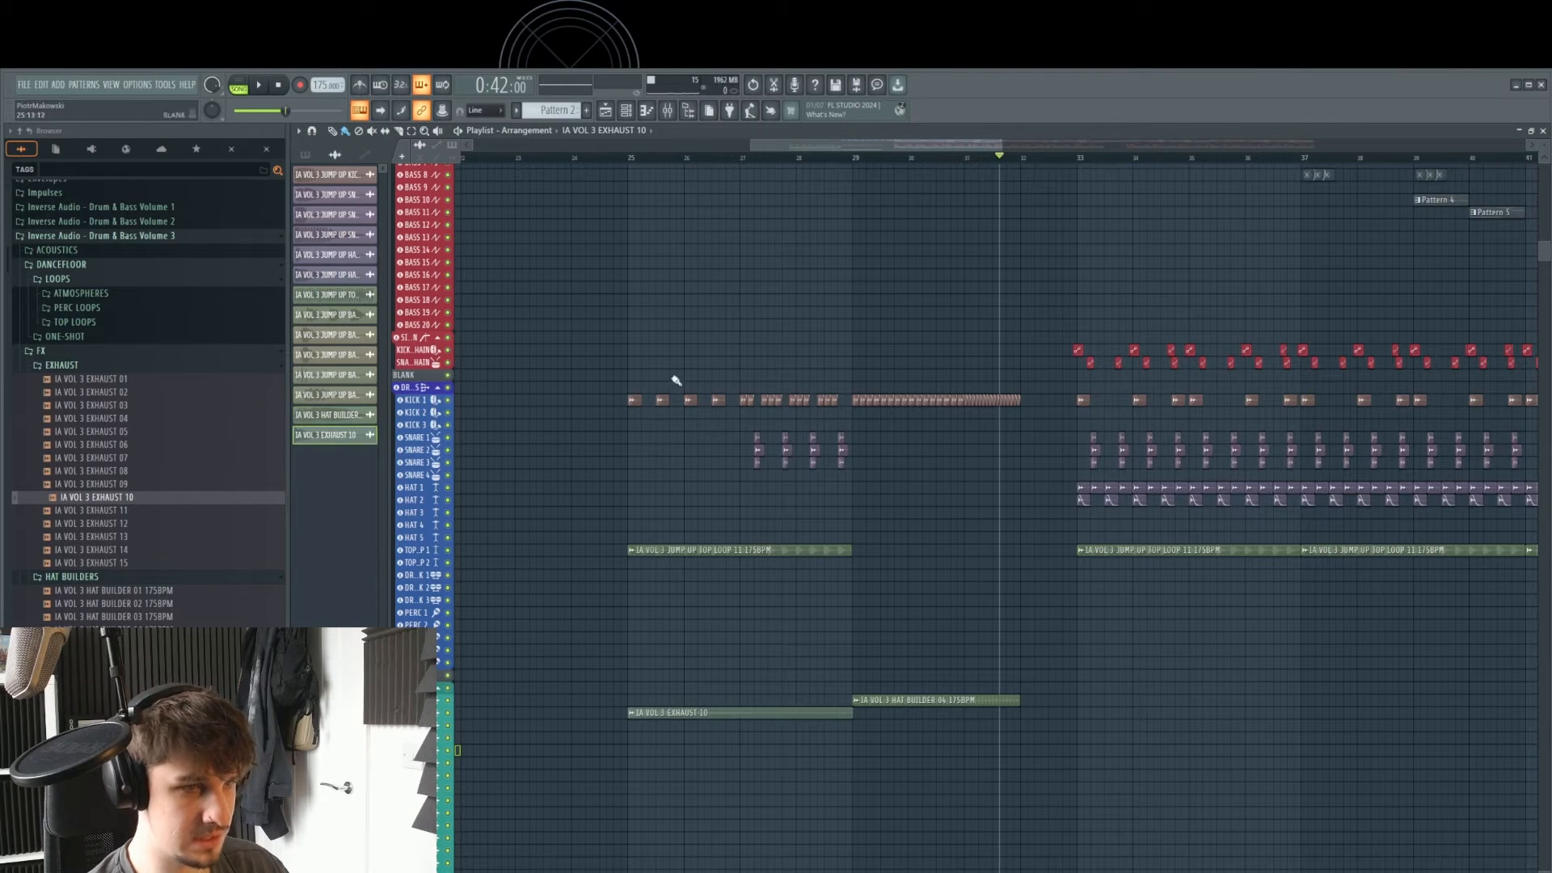
left_click(635, 159)
key("space")
left_click(622, 158)
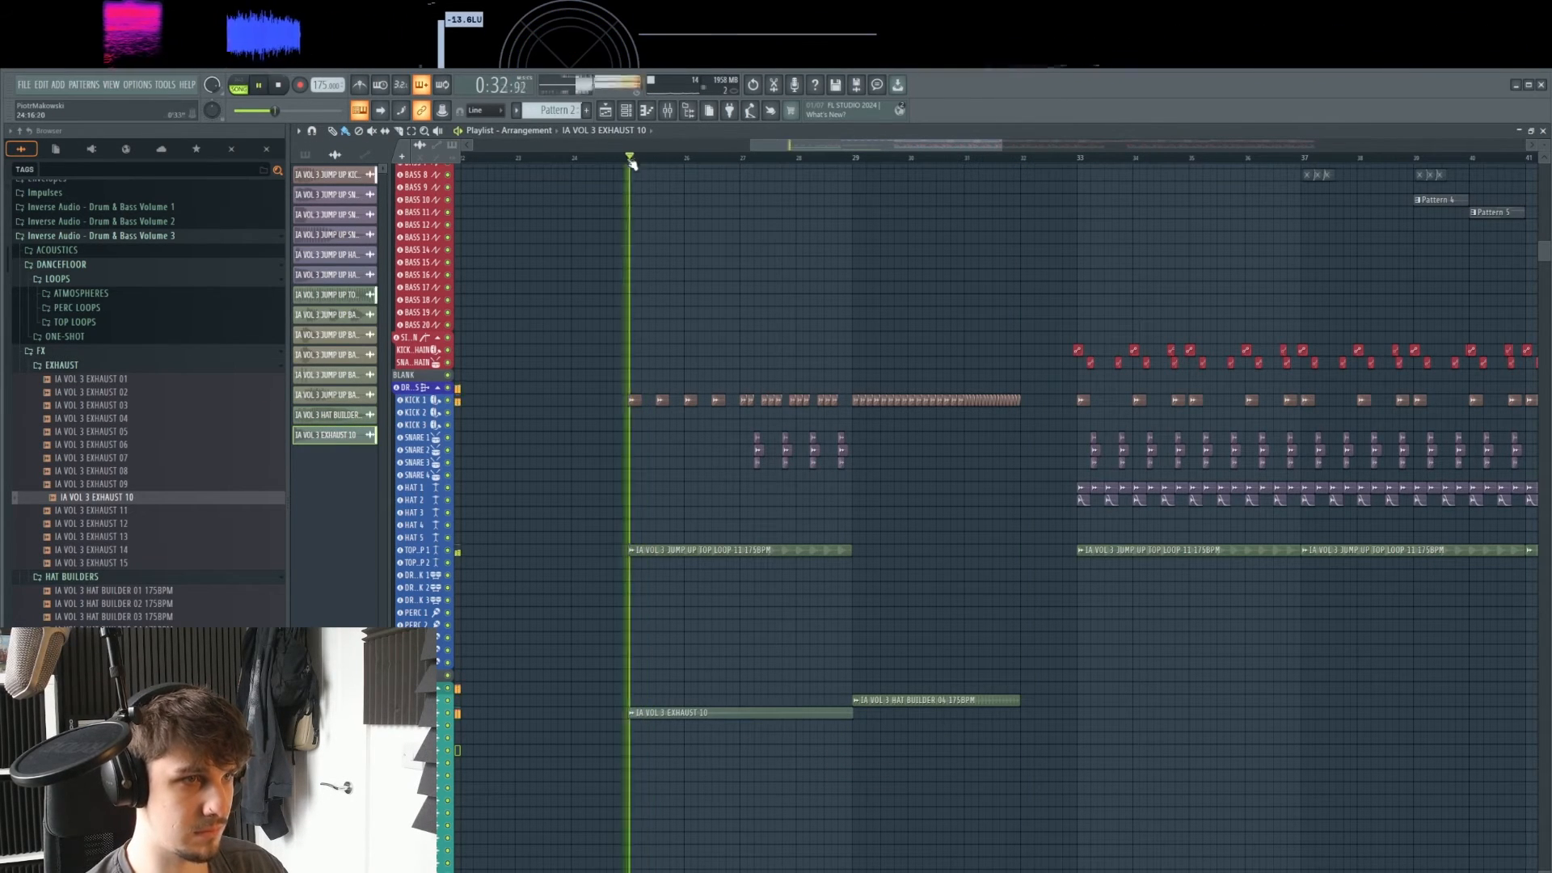
scroll(113, 501, "up", 2)
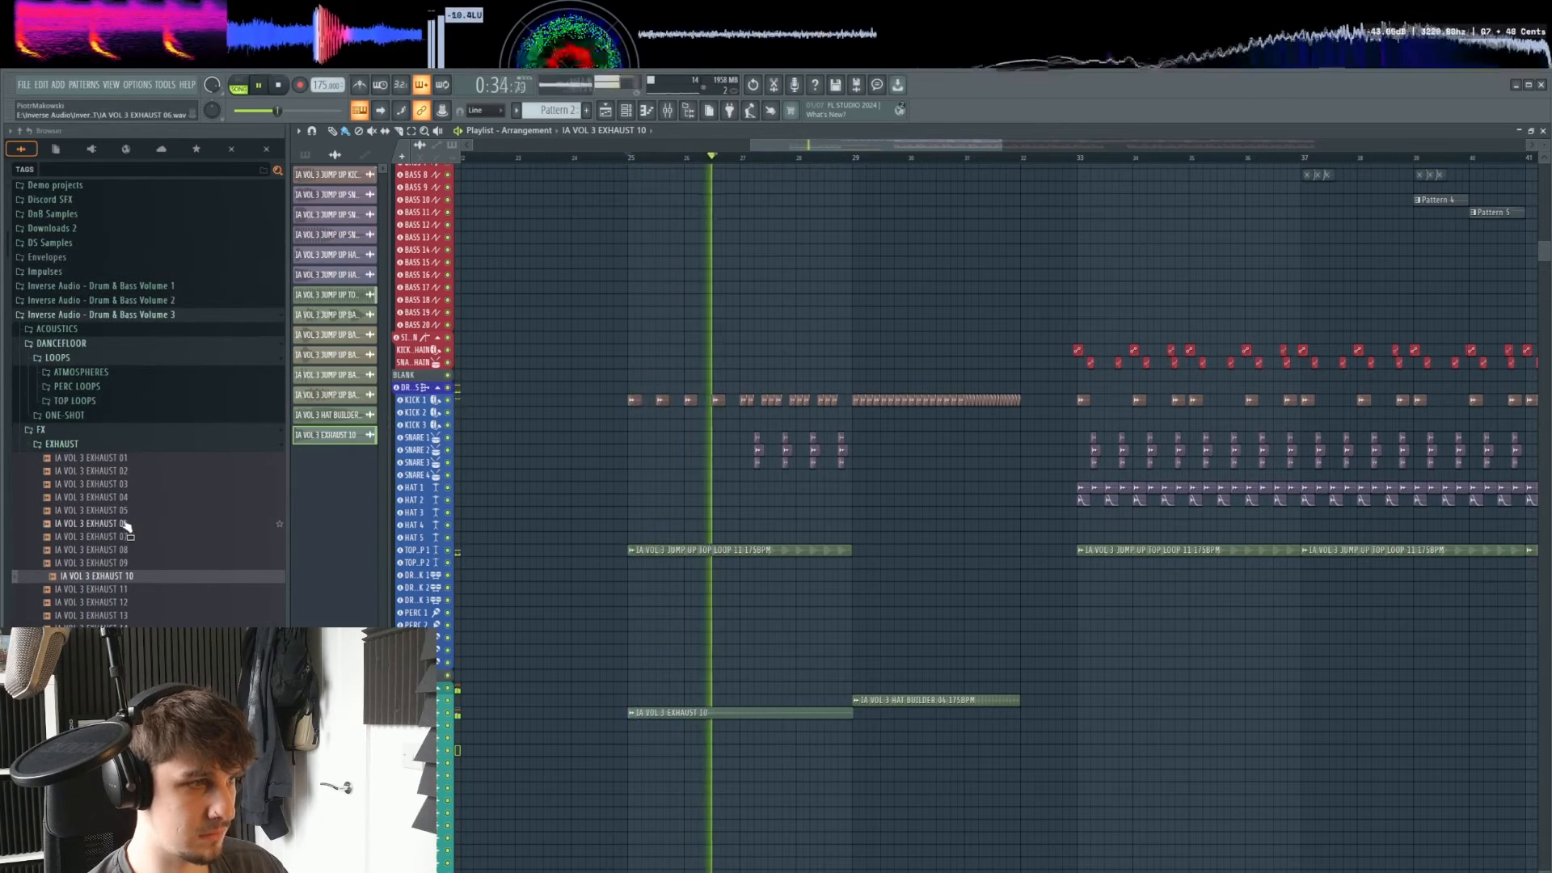
key("space")
- Place the 8 BAR RISER 01 175BPM sample on the FX 3 track at bar 25 and start playback
left_click(63, 444)
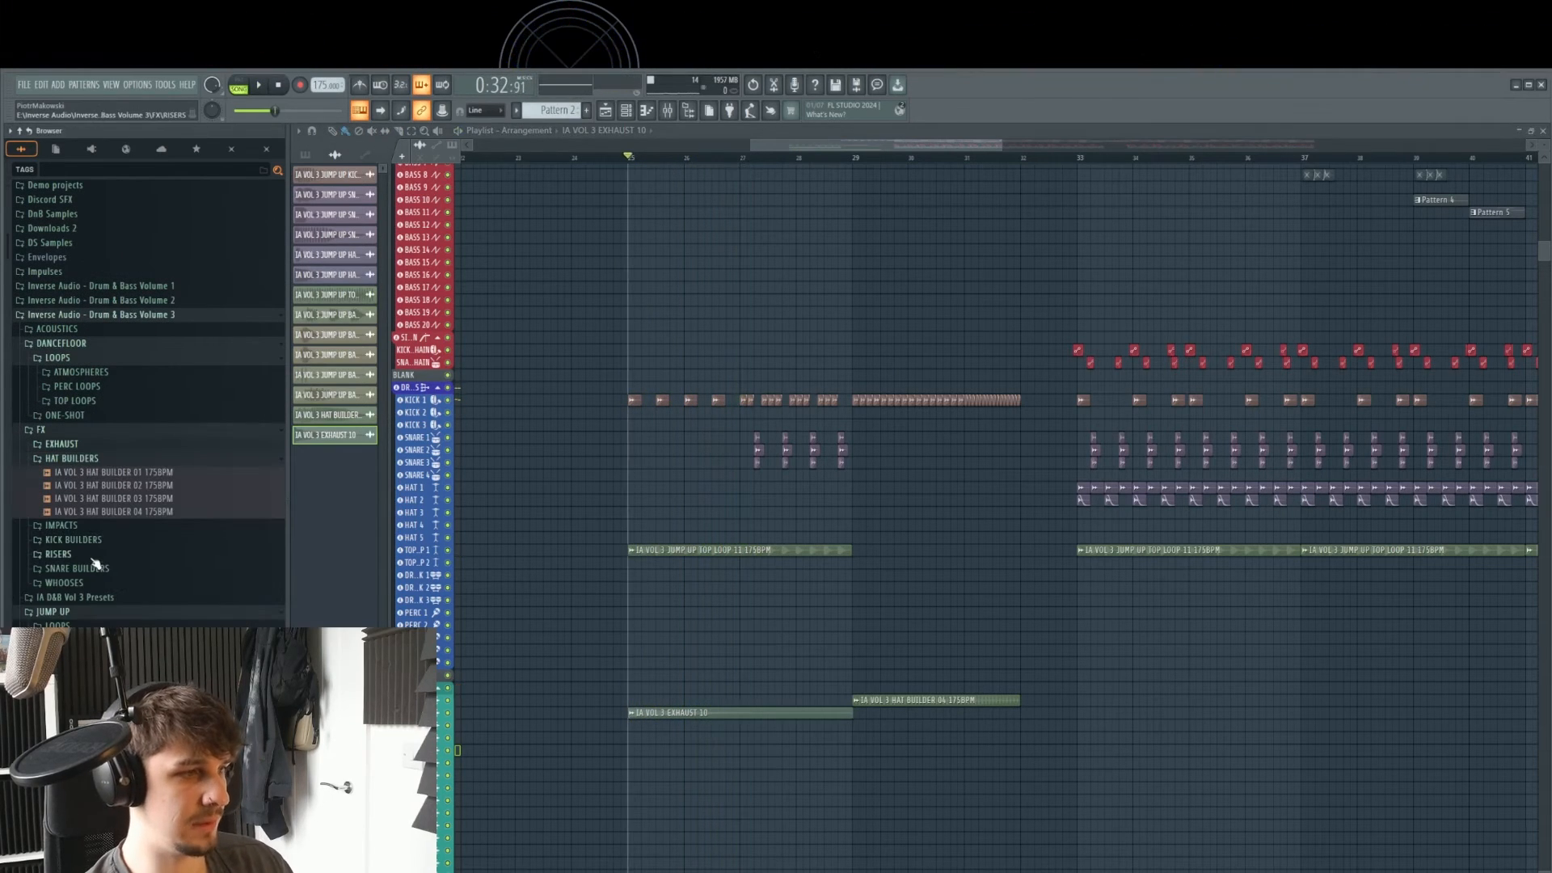
left_click(93, 557)
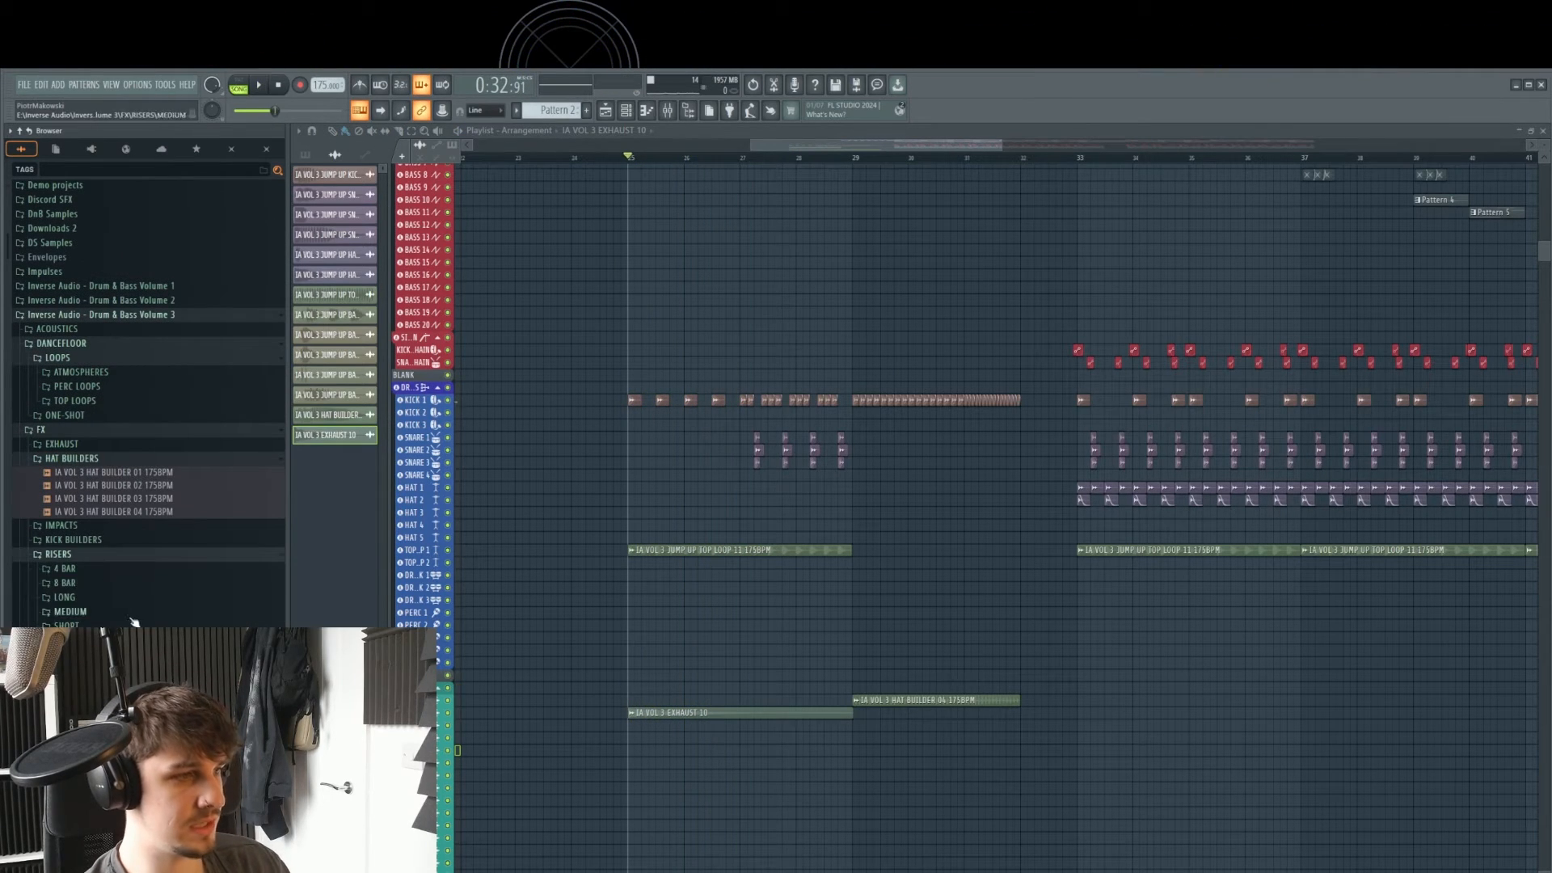
left_click(64, 583)
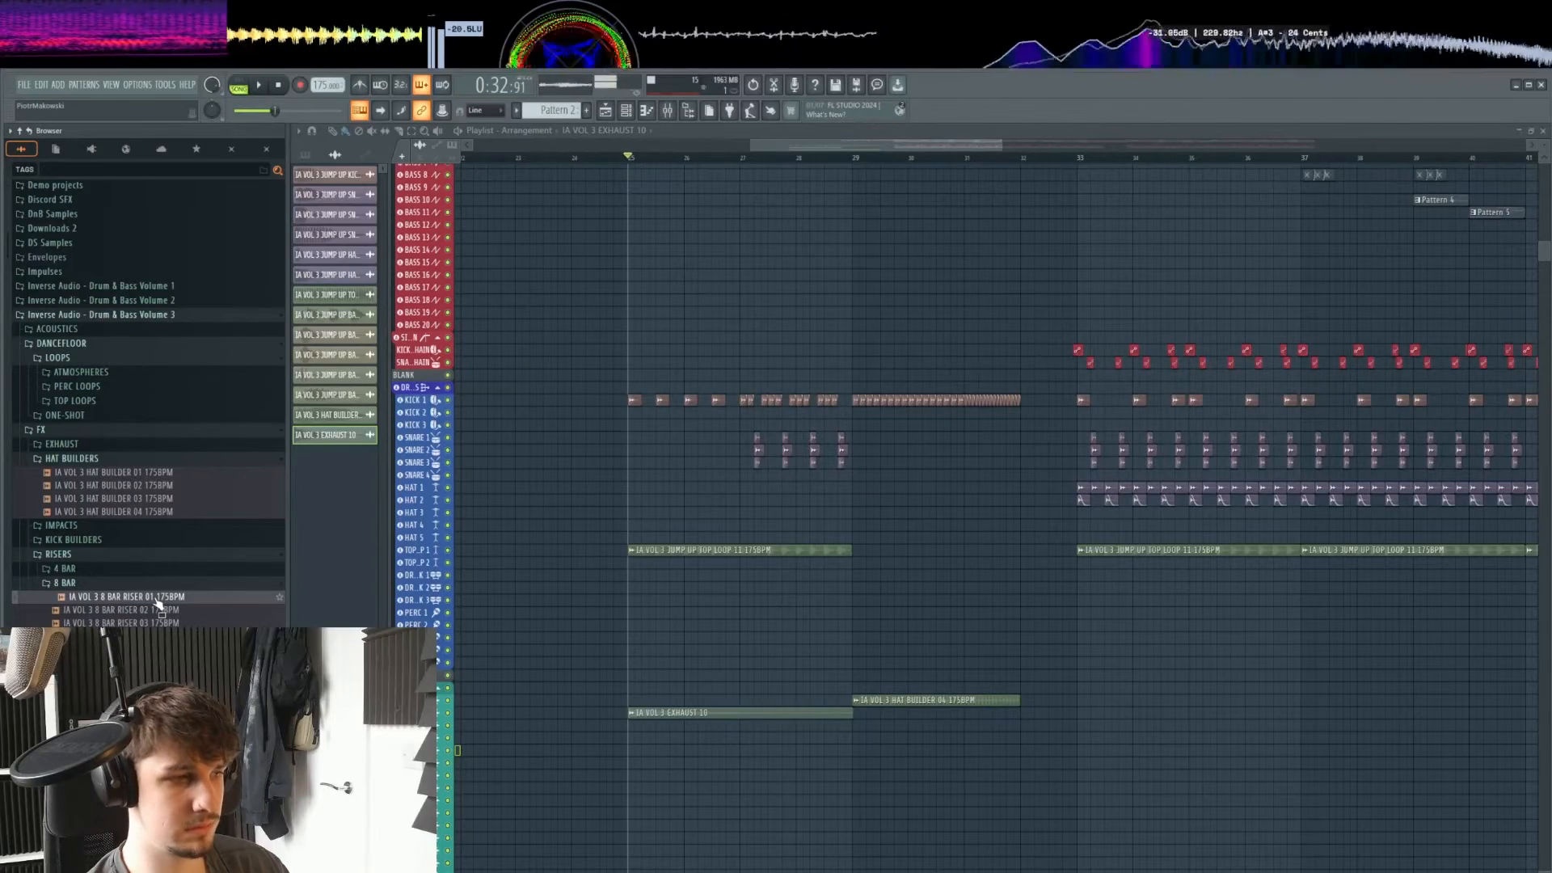
left_click_drag(657, 713, 662, 732)
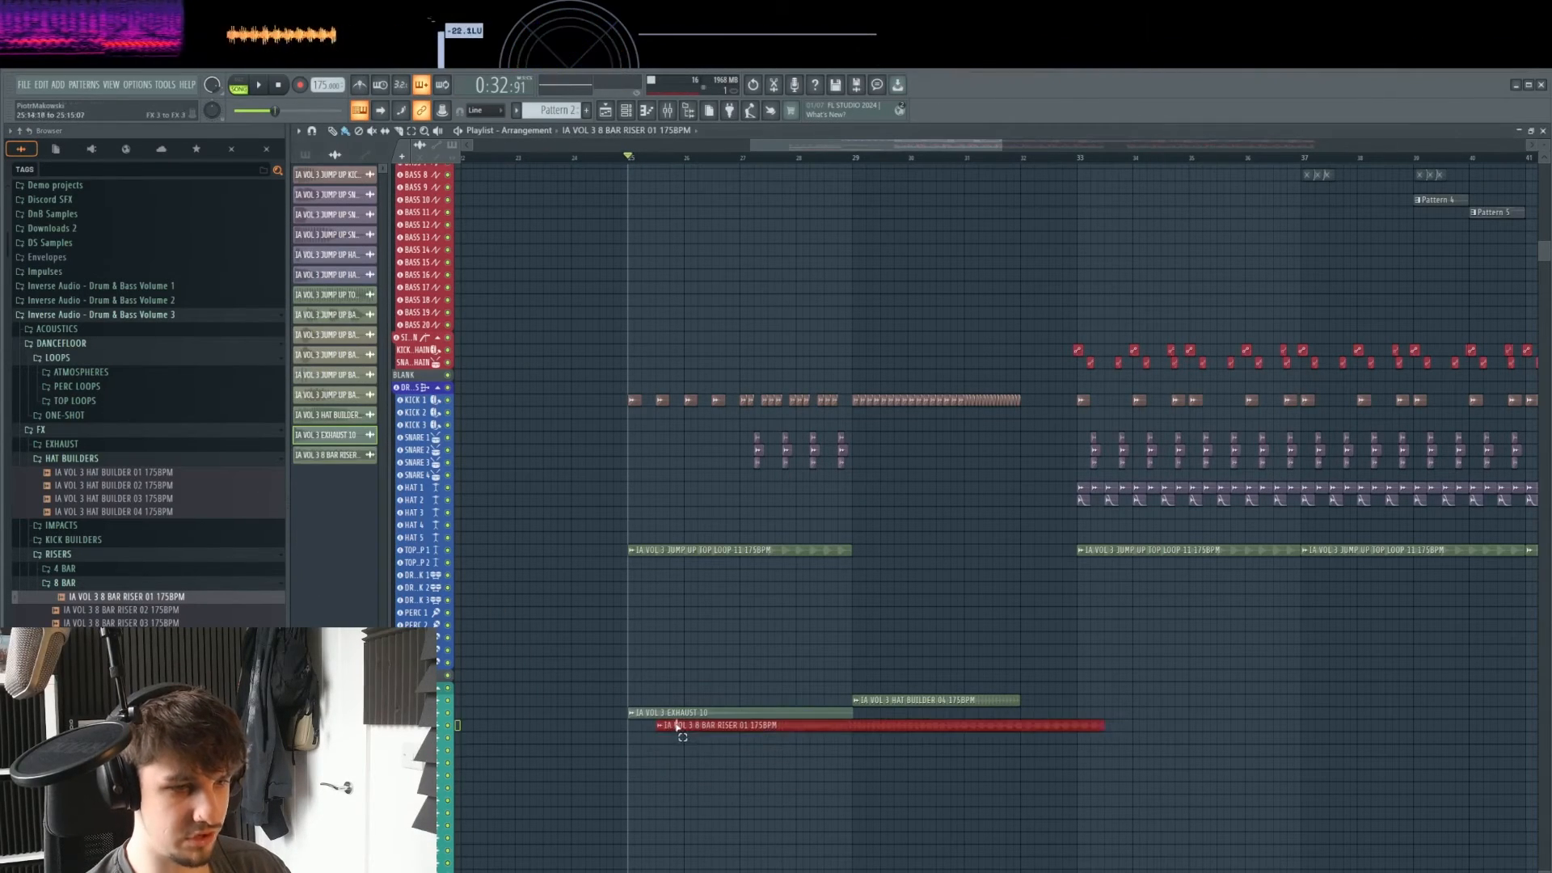
key("space")
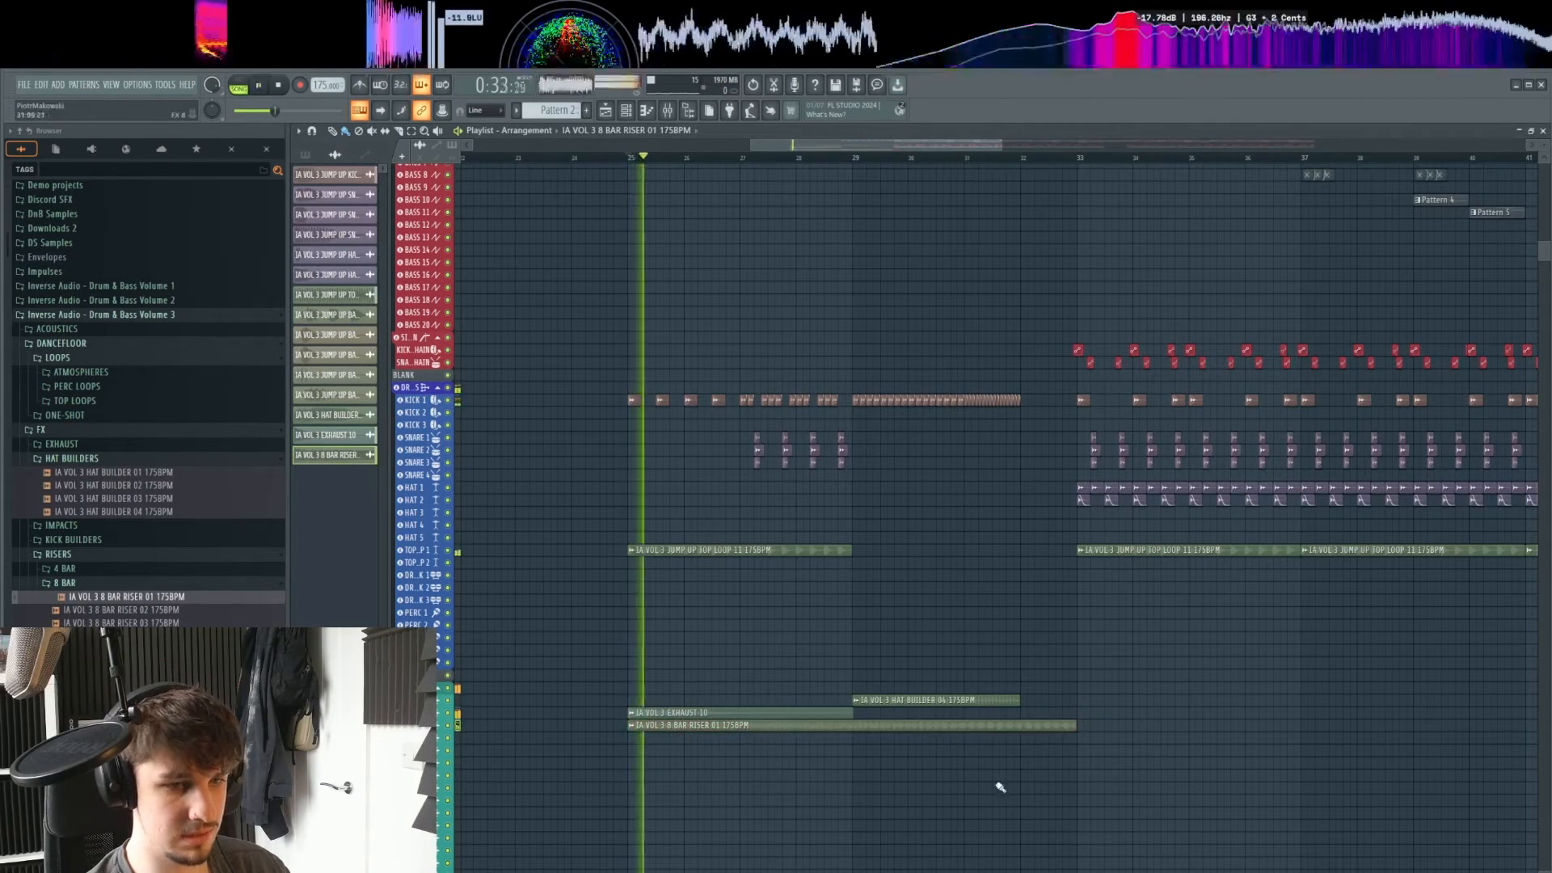
- Trim the 8-bar riser to end at bar 32 and give it a curved fade-out
left_click_drag(1025, 785, 863, 759)
right_click(1041, 729)
scroll(1042, 739, "up", 3)
key("space")
scroll(1012, 731, "up", 1)
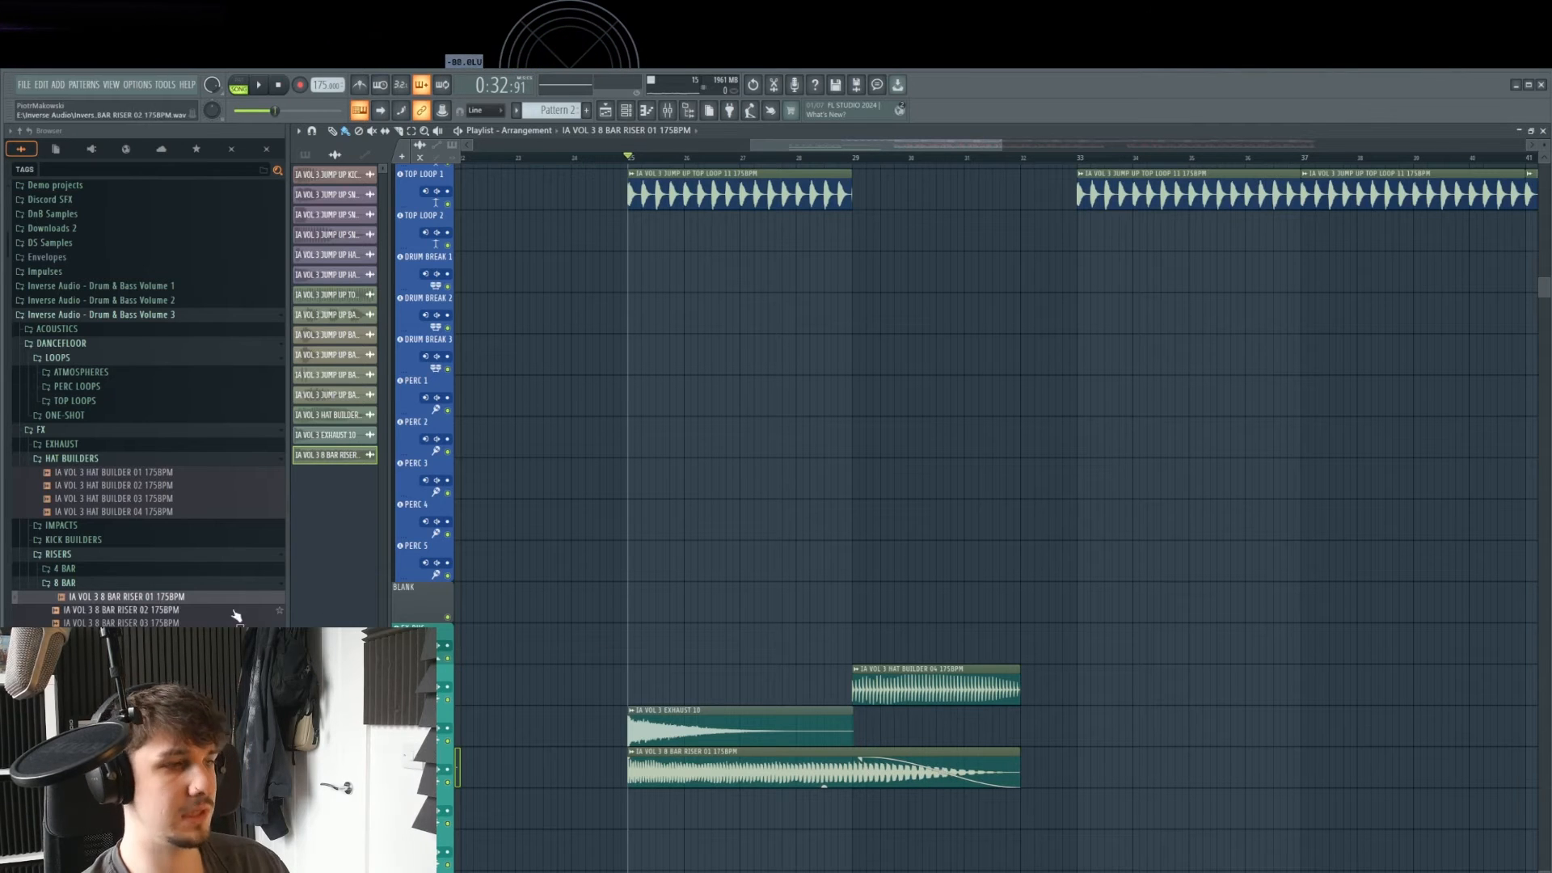
- Add RISER LONG 07 on FX 4 and RISER LONG 01 on FX 5, fitting both risers to peak at bar 32
left_click(82, 583)
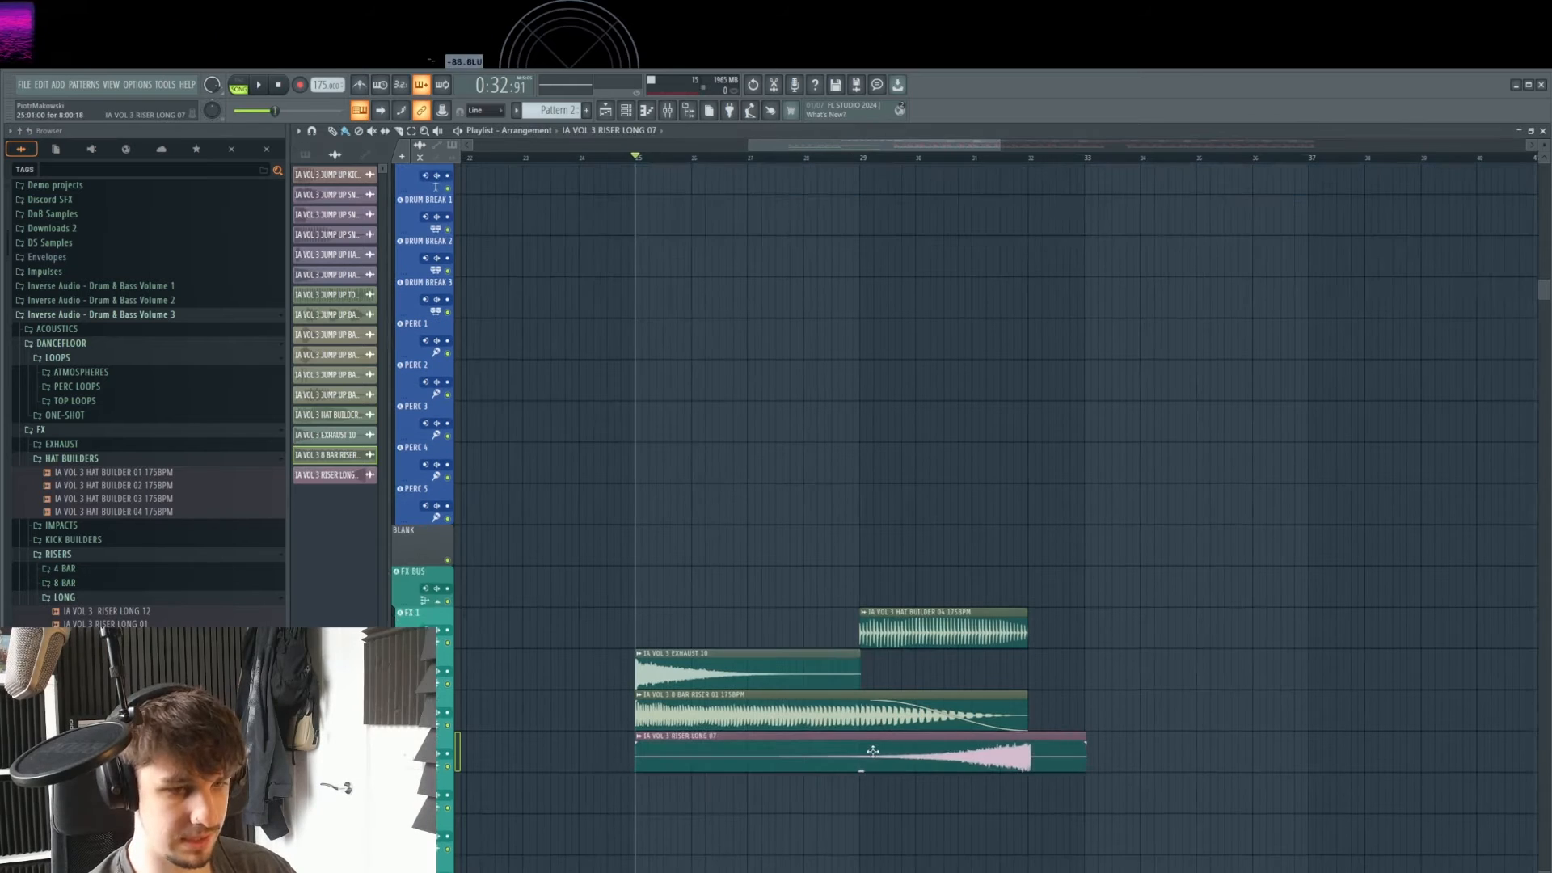
scroll(1015, 821, "up", 3)
left_click_drag(1178, 763, 1058, 764)
scroll(1061, 765, "up", 7)
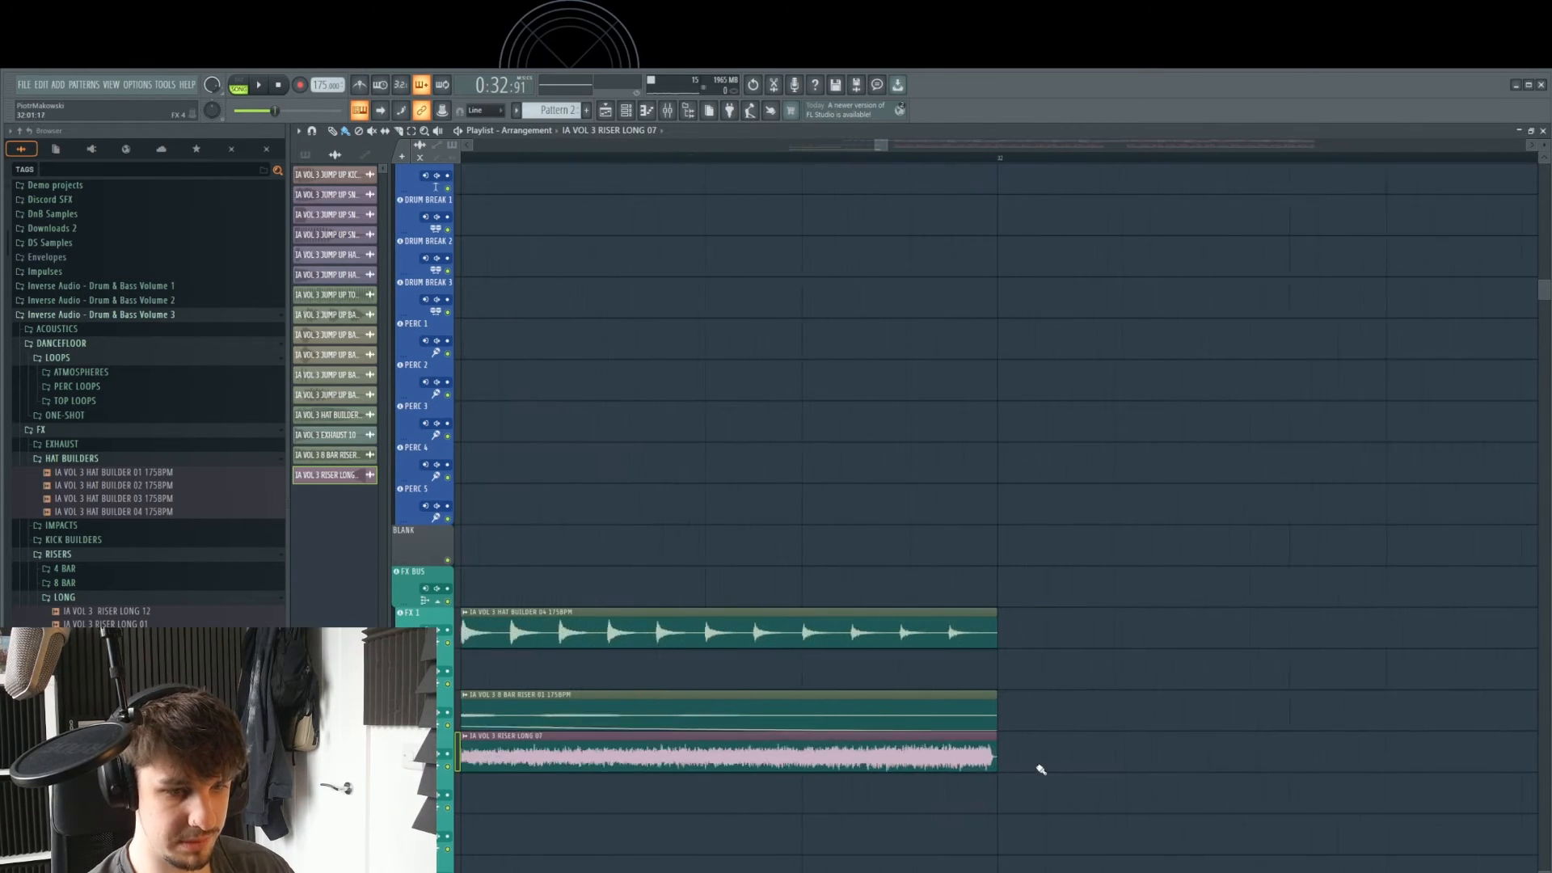
scroll(1041, 769, "up", 2)
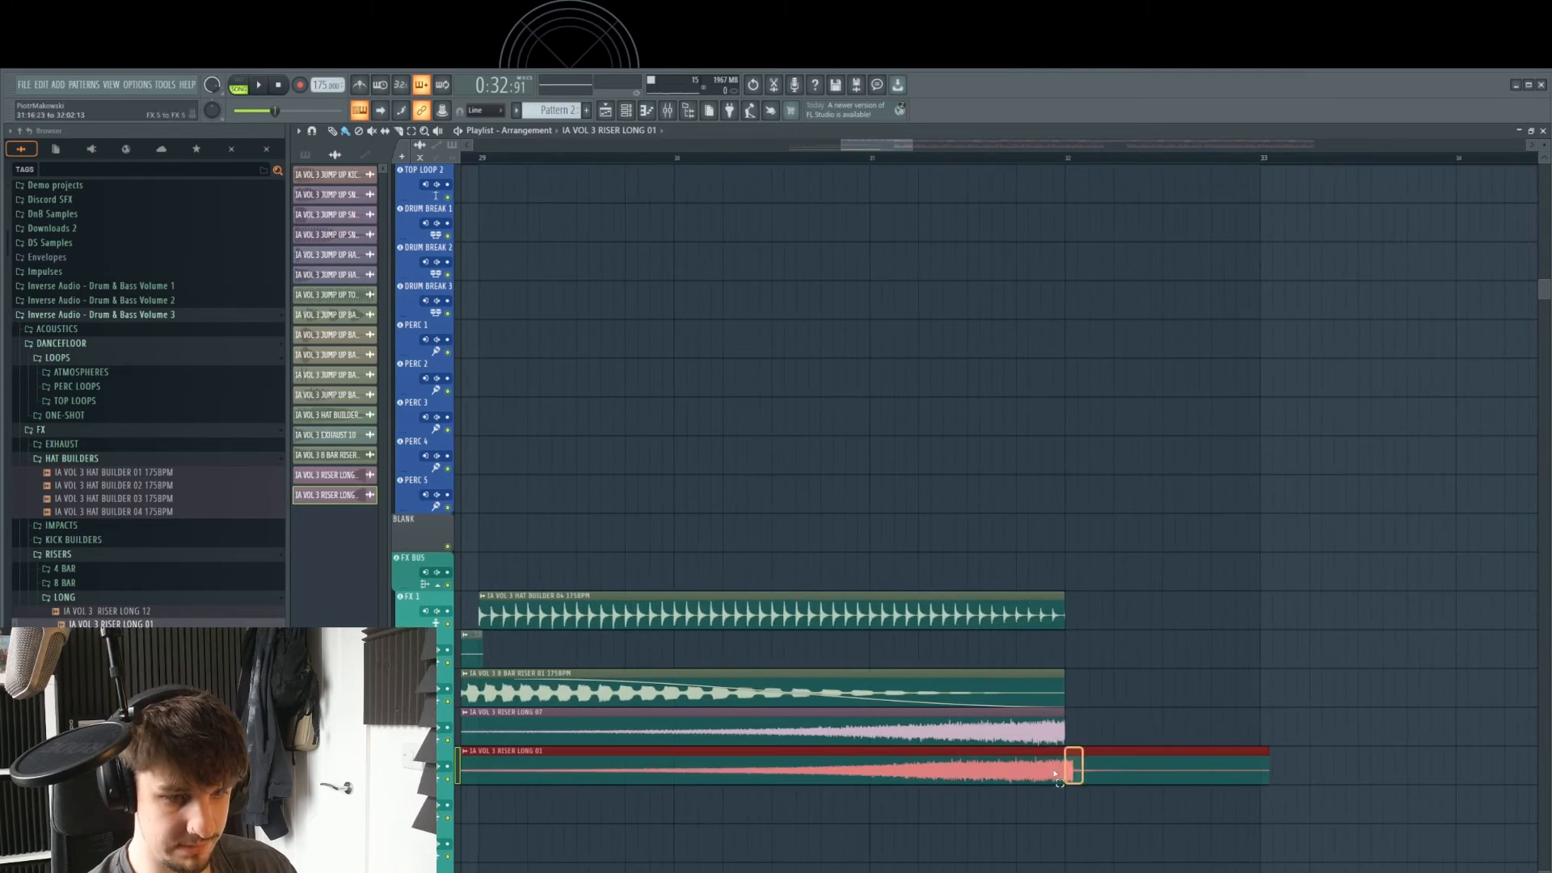
- Lower the FX 2 and FX 3 mixer volumes while playing the build-up, with FX 3 set quieter than FX 2
key("F9")
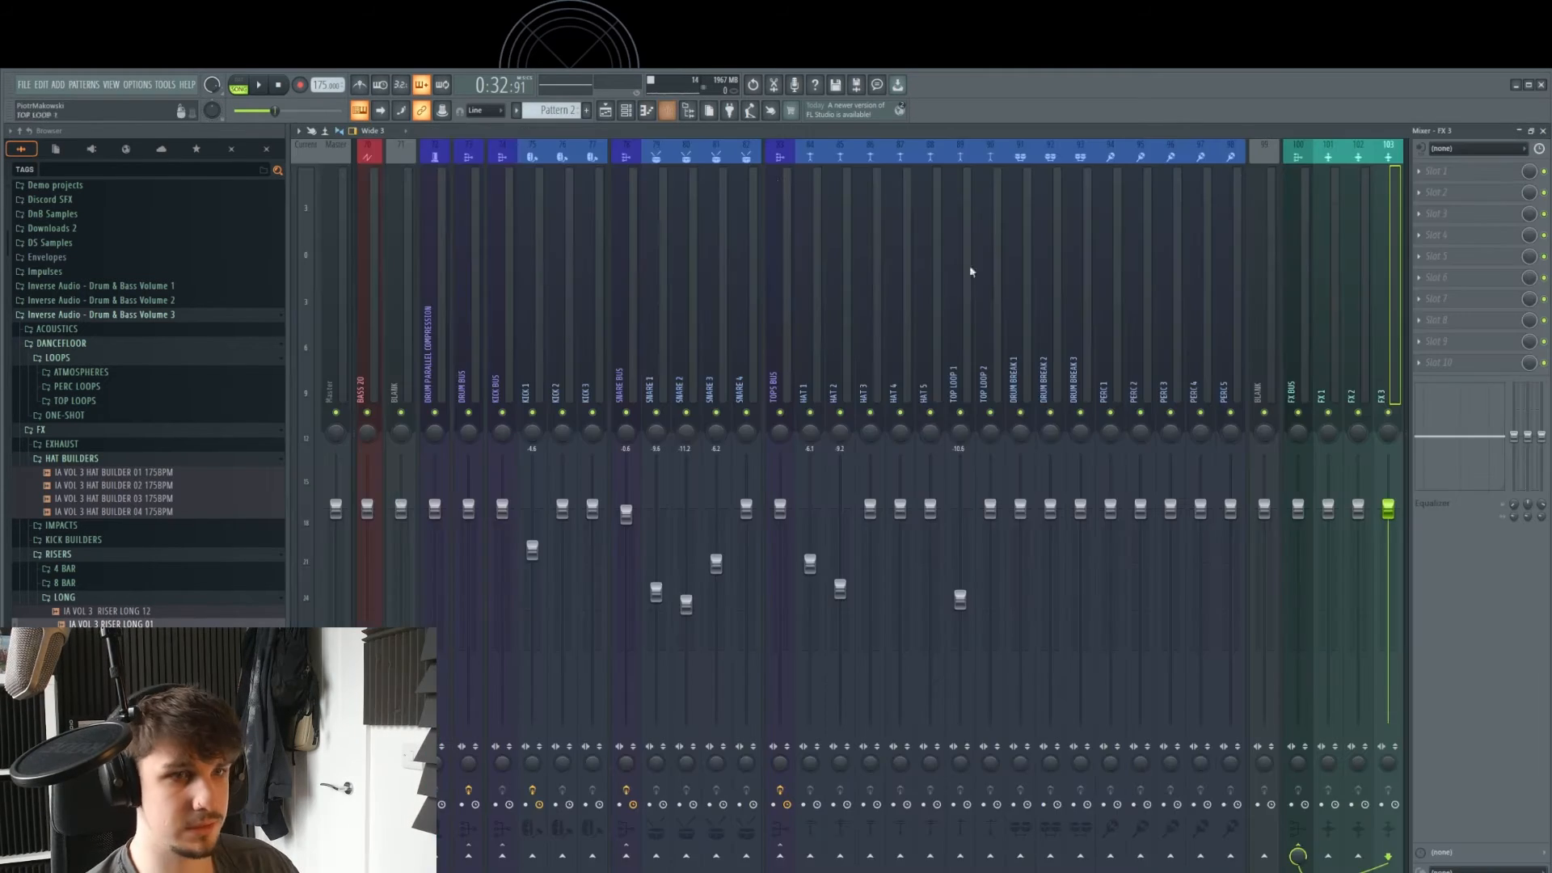
left_click(689, 394)
key("space")
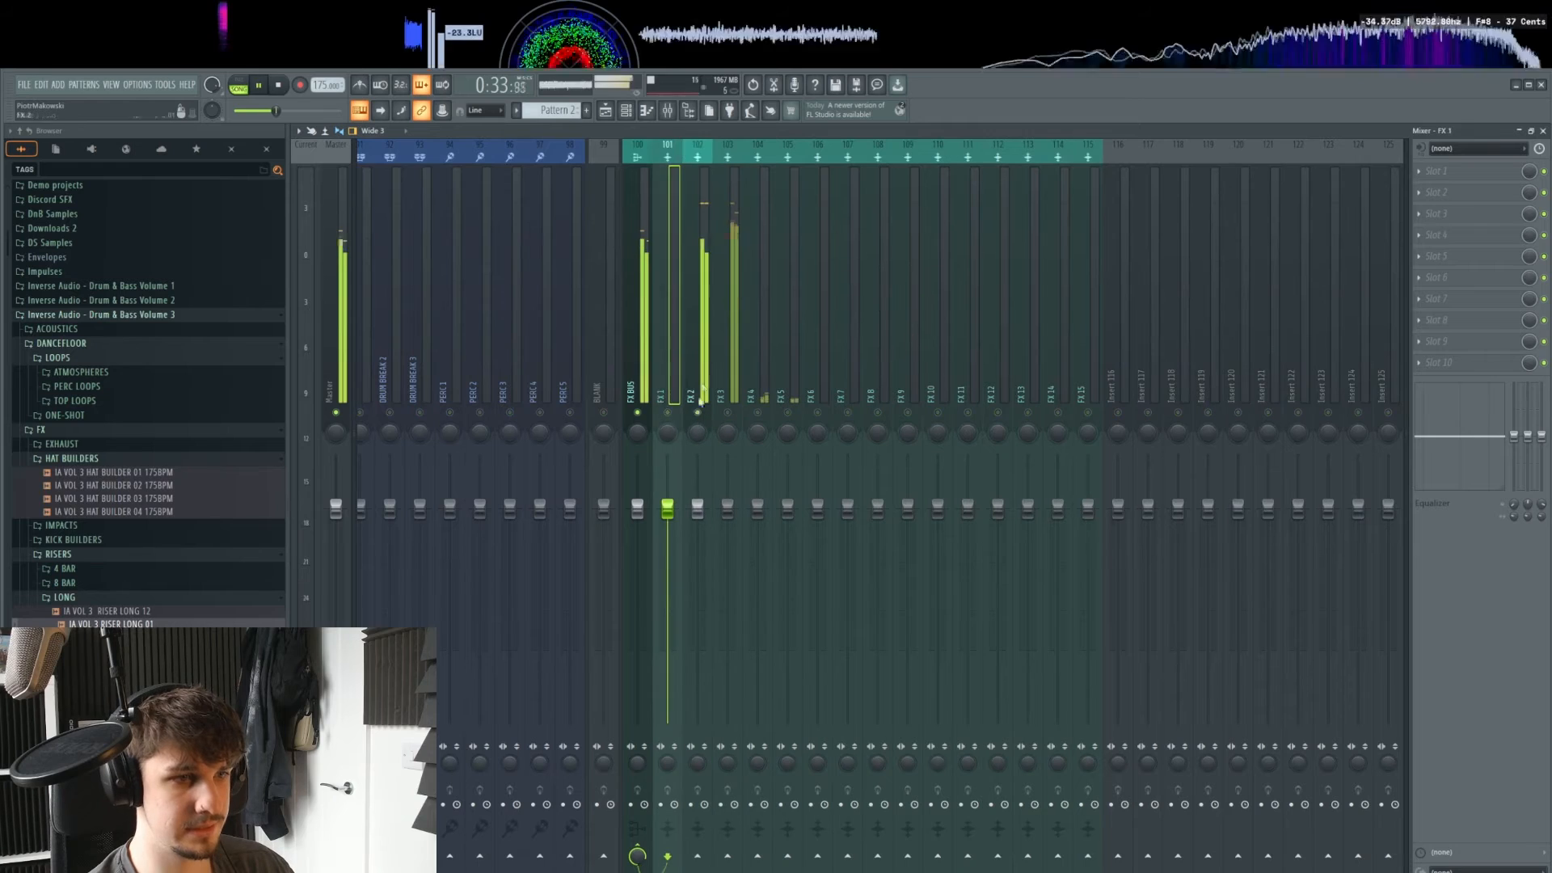
left_click_drag(697, 509, 698, 576)
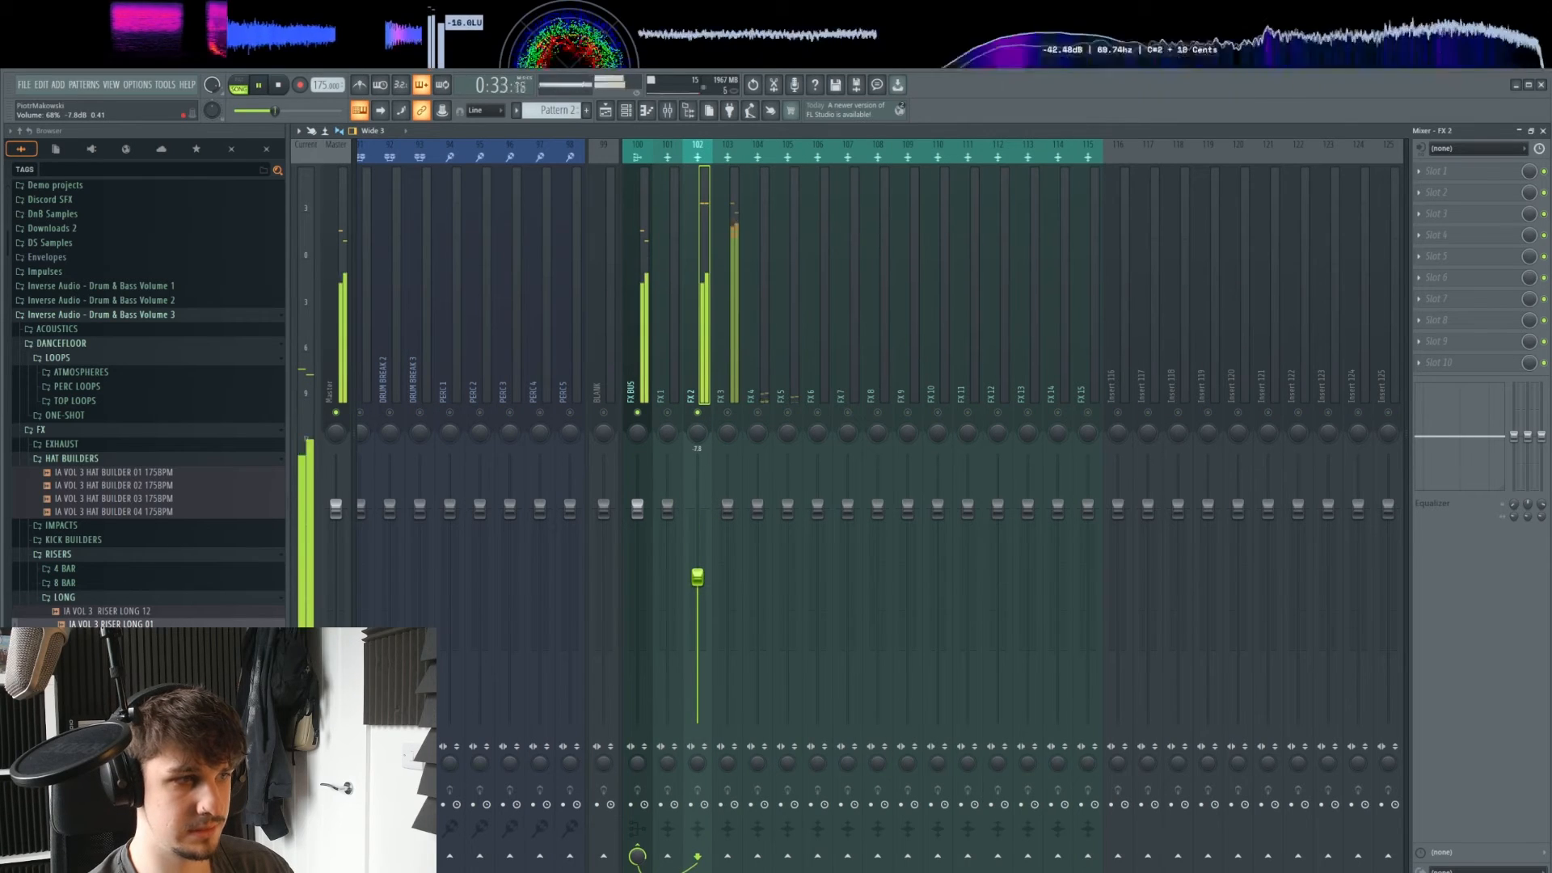
left_click(734, 422)
left_click_drag(728, 509, 727, 637)
key("space")
- Add ValhallaRoom to the FX 3 mixer track and reduce its reverb mix during playback
right_click(1426, 173)
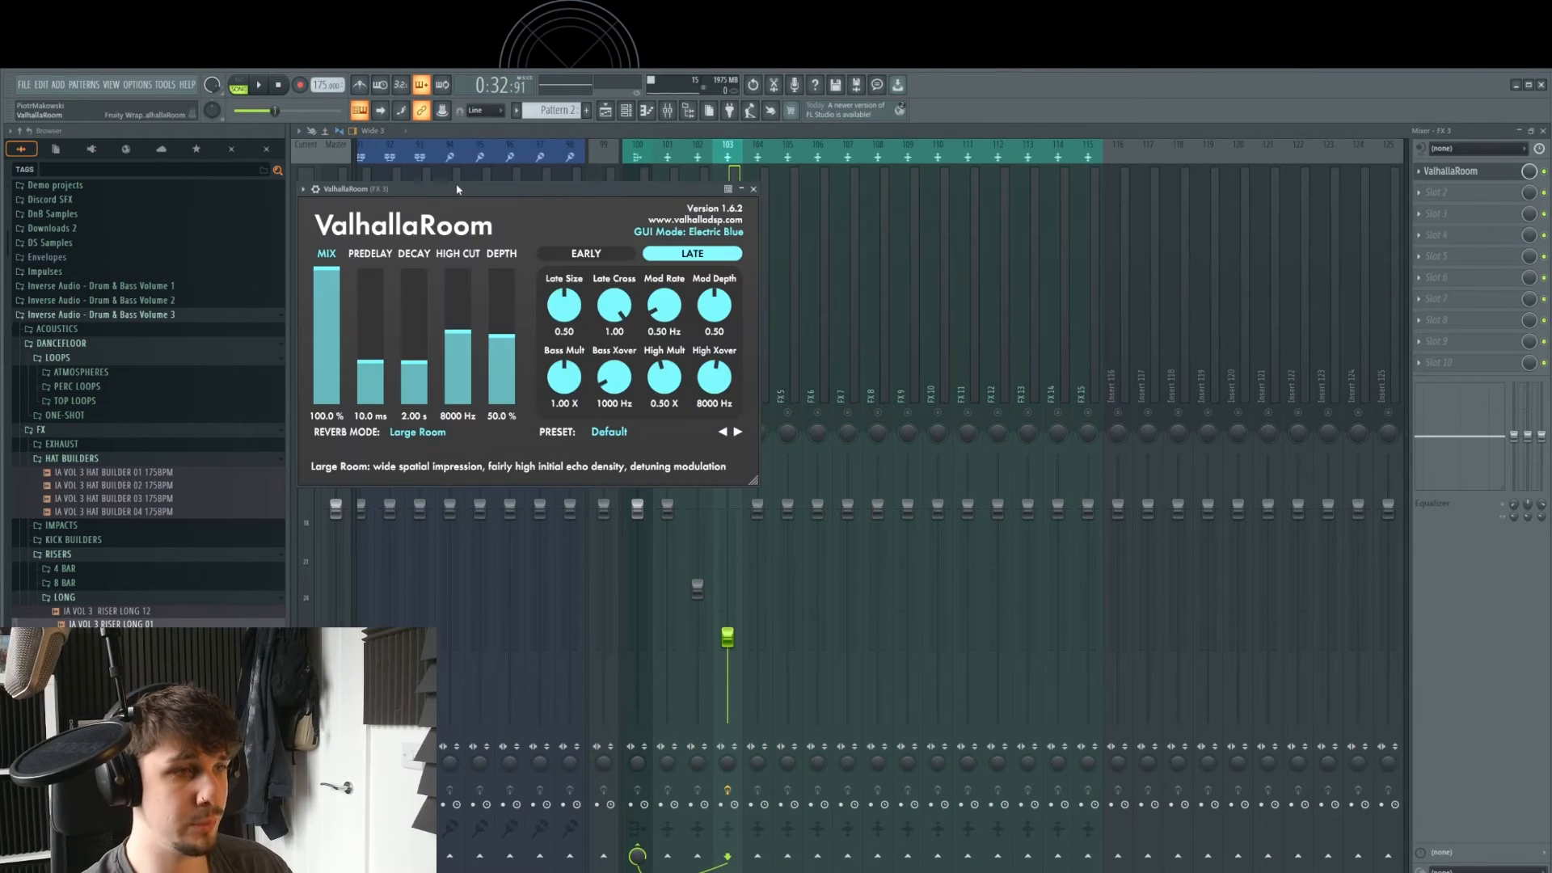
left_click_drag(459, 186, 744, 220)
key("space")
left_click_drag(609, 324, 604, 412)
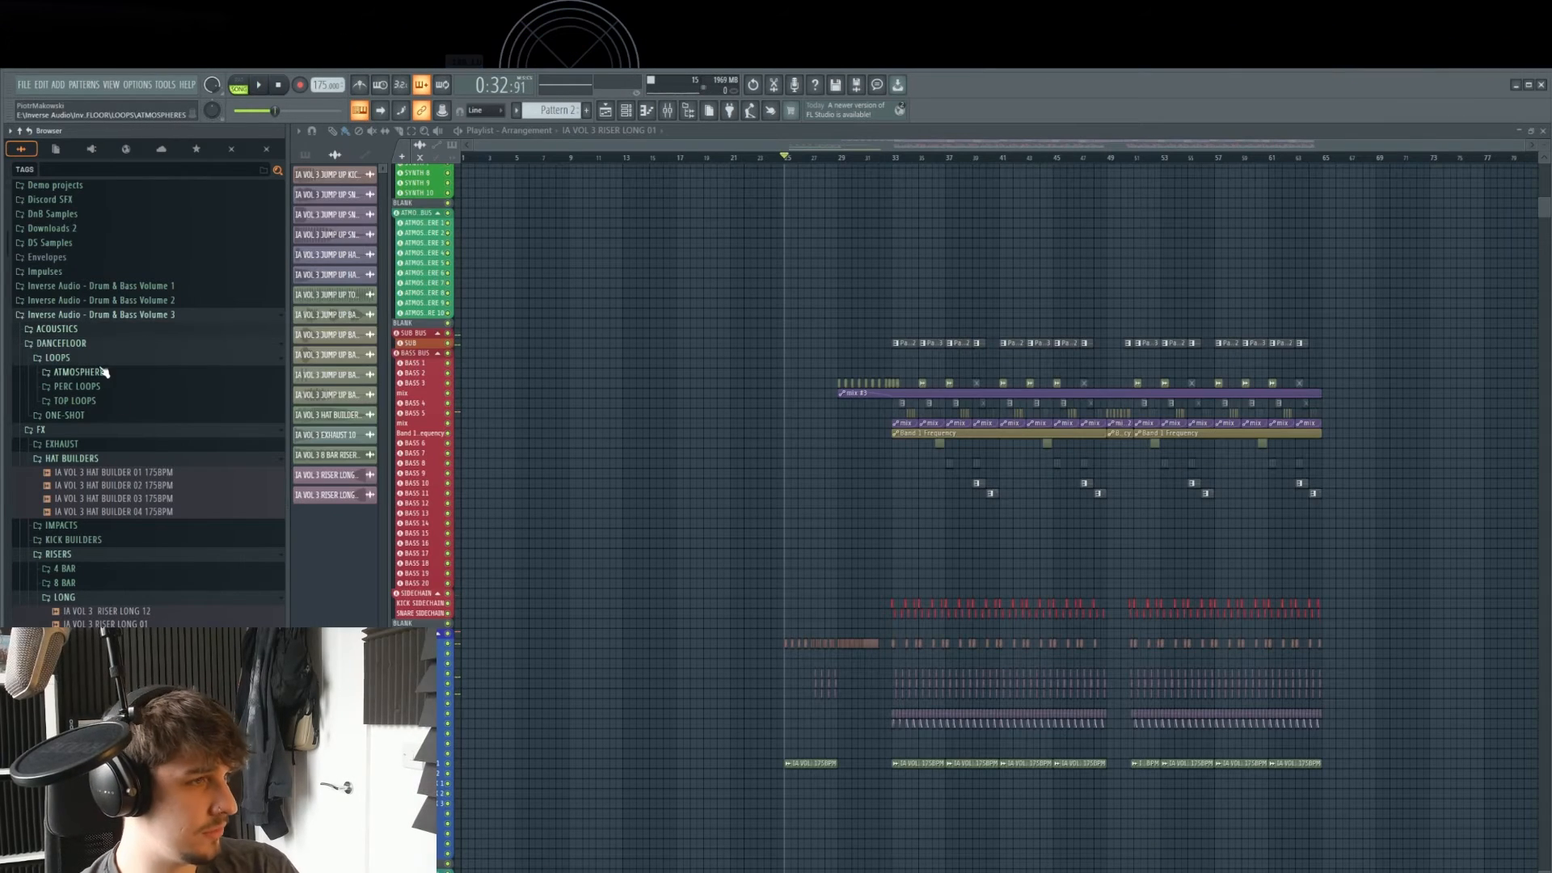
- Place JUMP UP ATMOSPHERE 04 Fm 174BPM at the song's start on the first atmosphere track and play it from the beginning
scroll(97, 404, "down", 3)
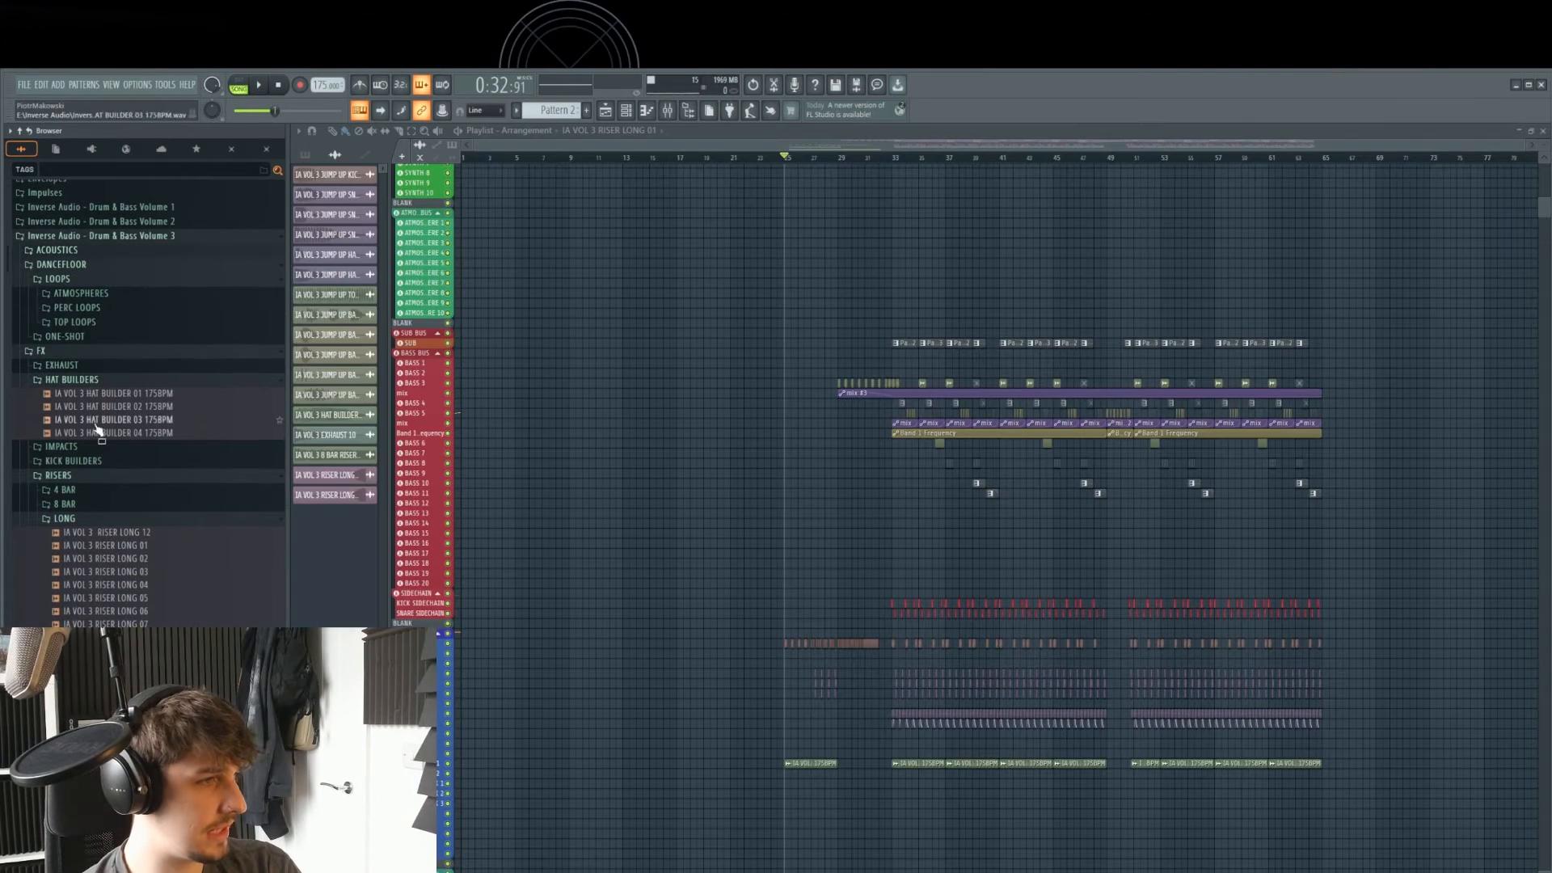
scroll(84, 484, "down", 9)
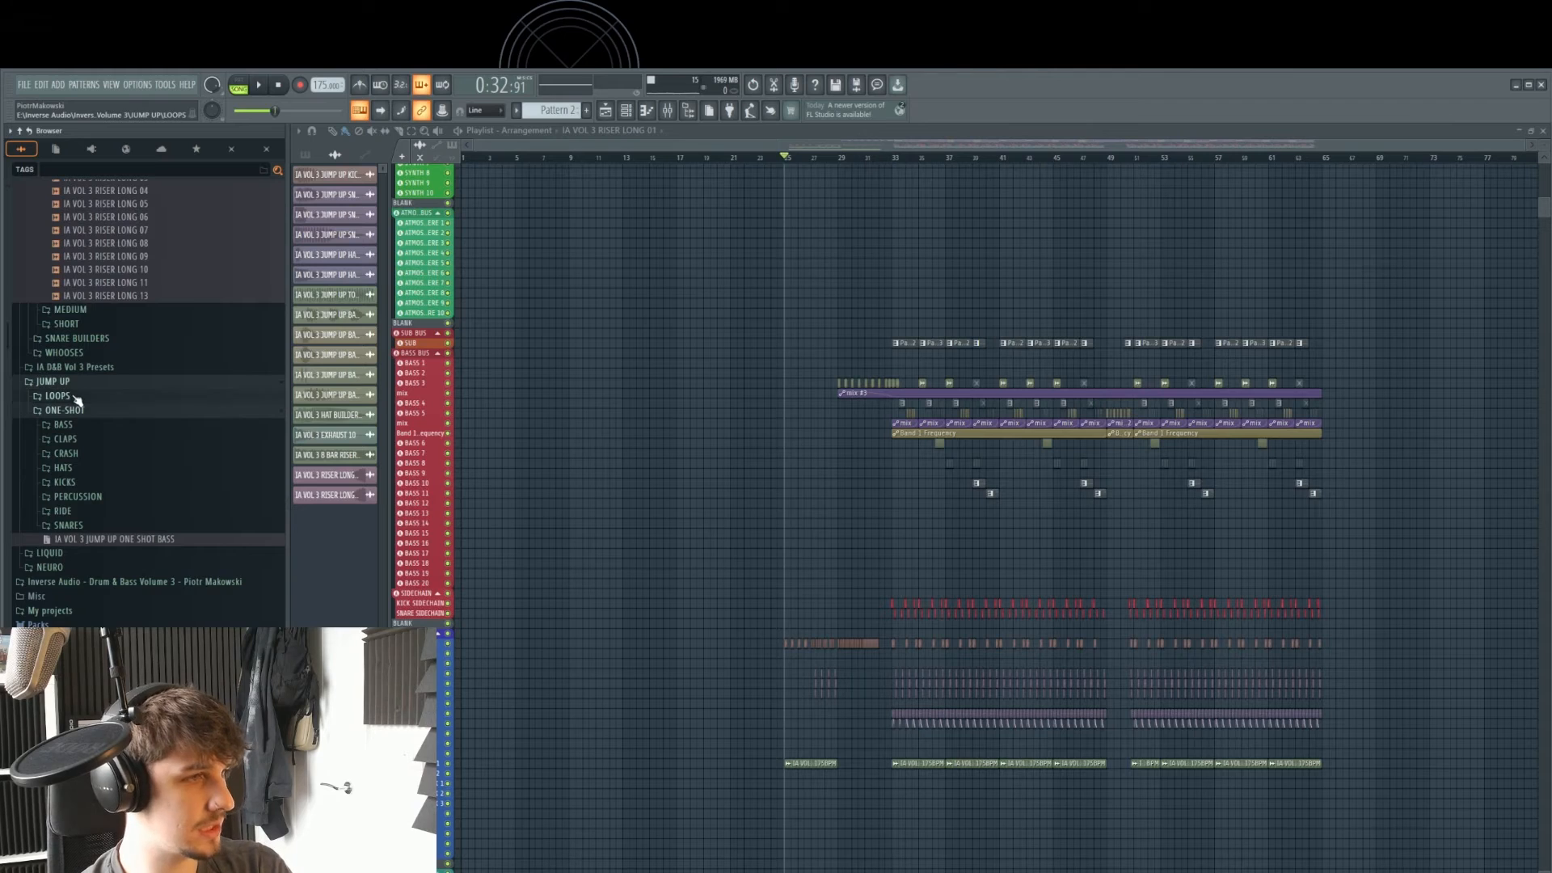
left_click(77, 397)
left_click(97, 425)
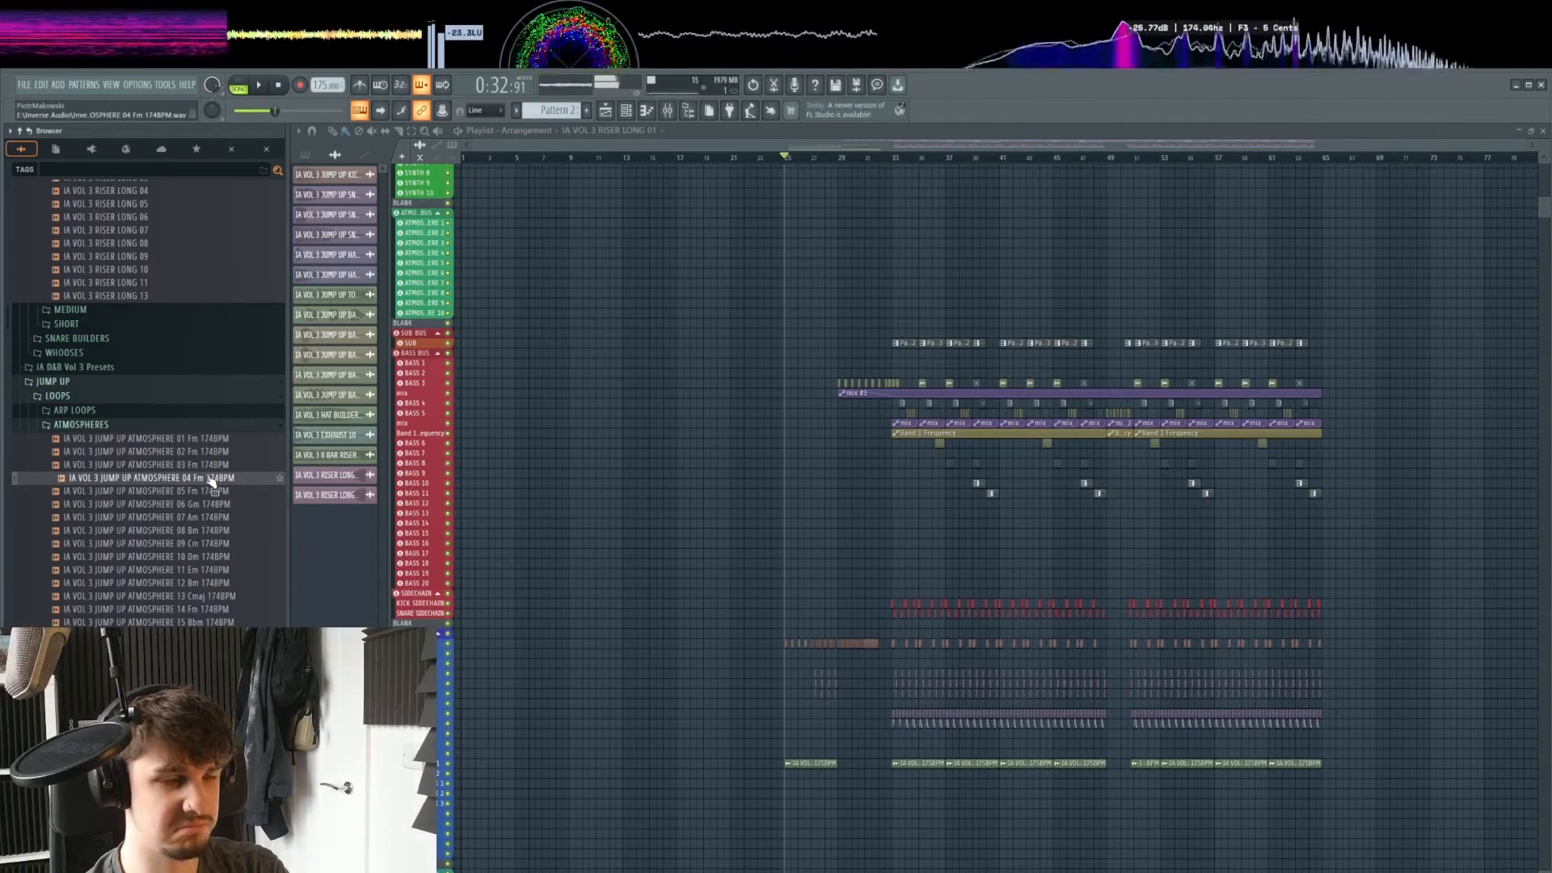
left_click_drag(413, 434, 704, 292)
left_click_drag(704, 293, 671, 430)
left_click(467, 158)
key("space")
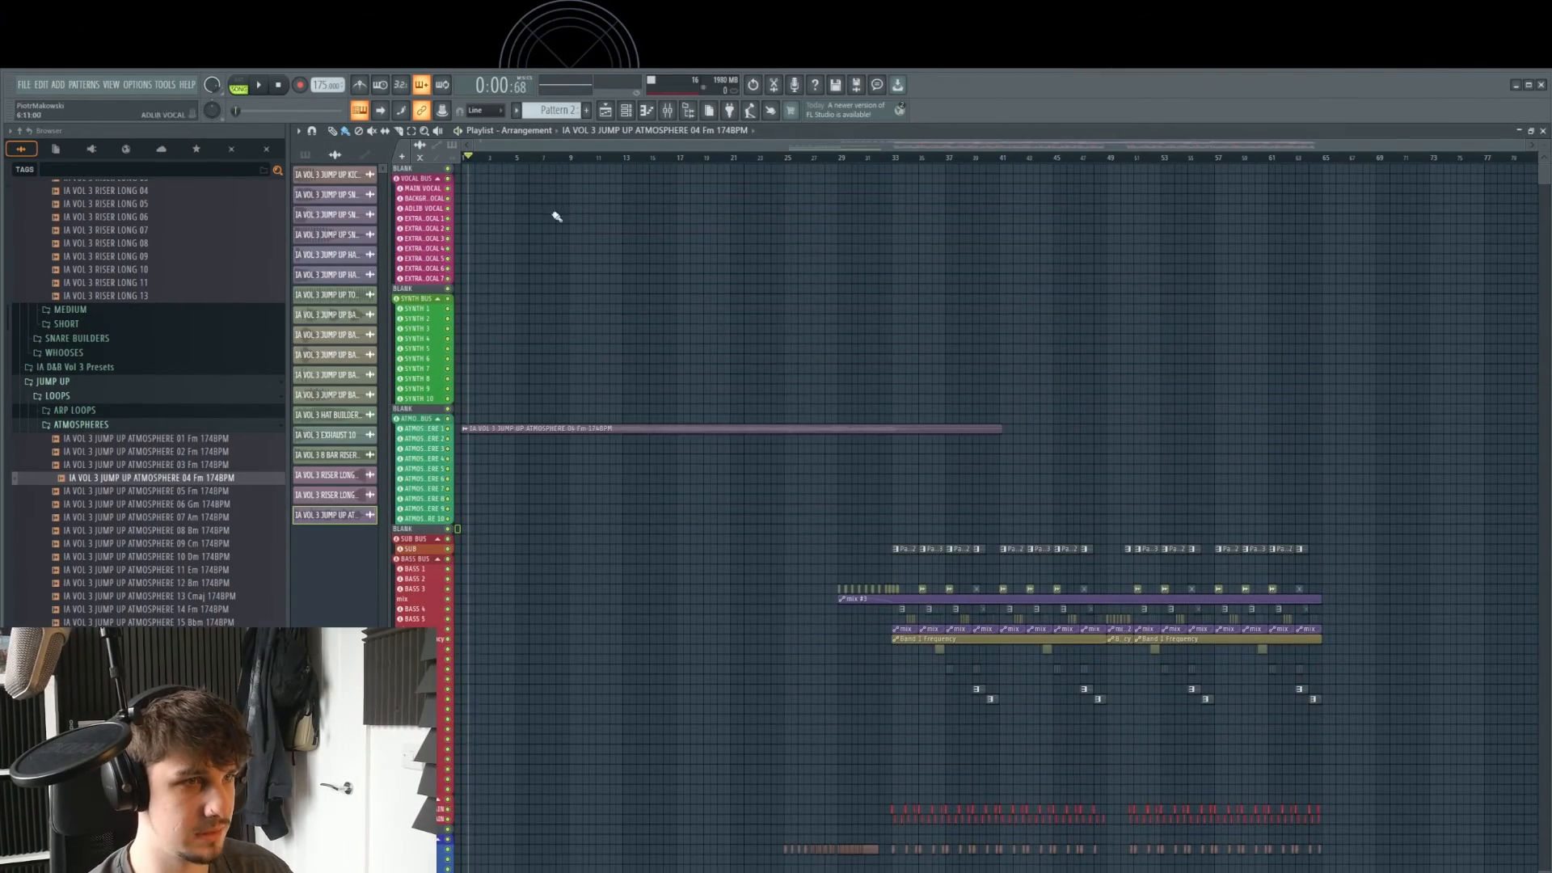
scroll(710, 355, "up", 3)
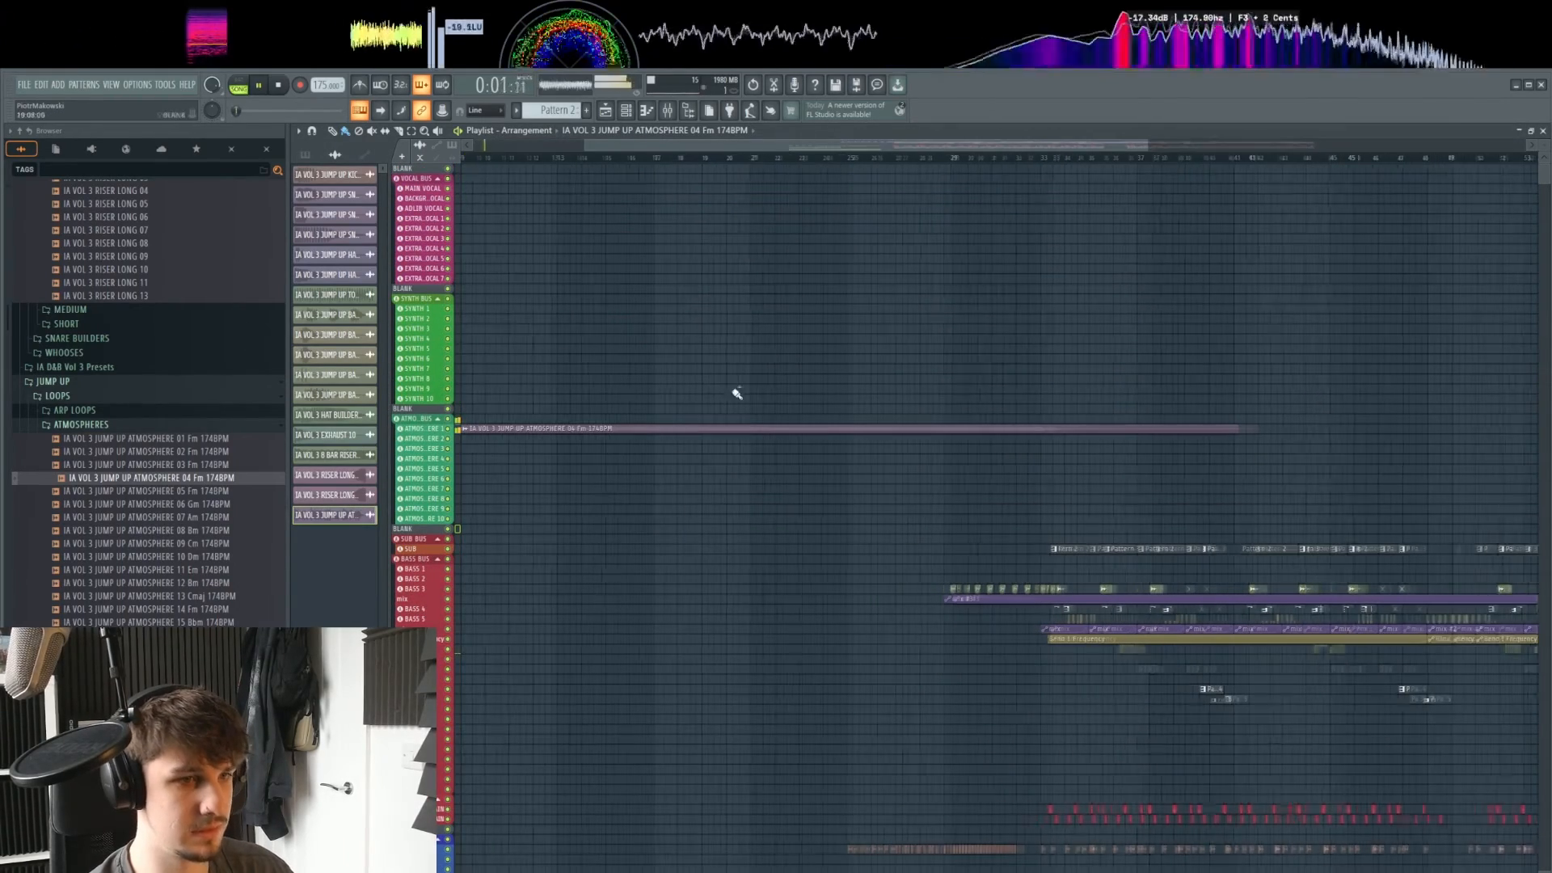
- Copy the rising end of RISER LONG 07 onto FX 4 as a short faded-in clip leading into bar 25, and play it
left_click(753, 159)
scroll(812, 410, "down", 12)
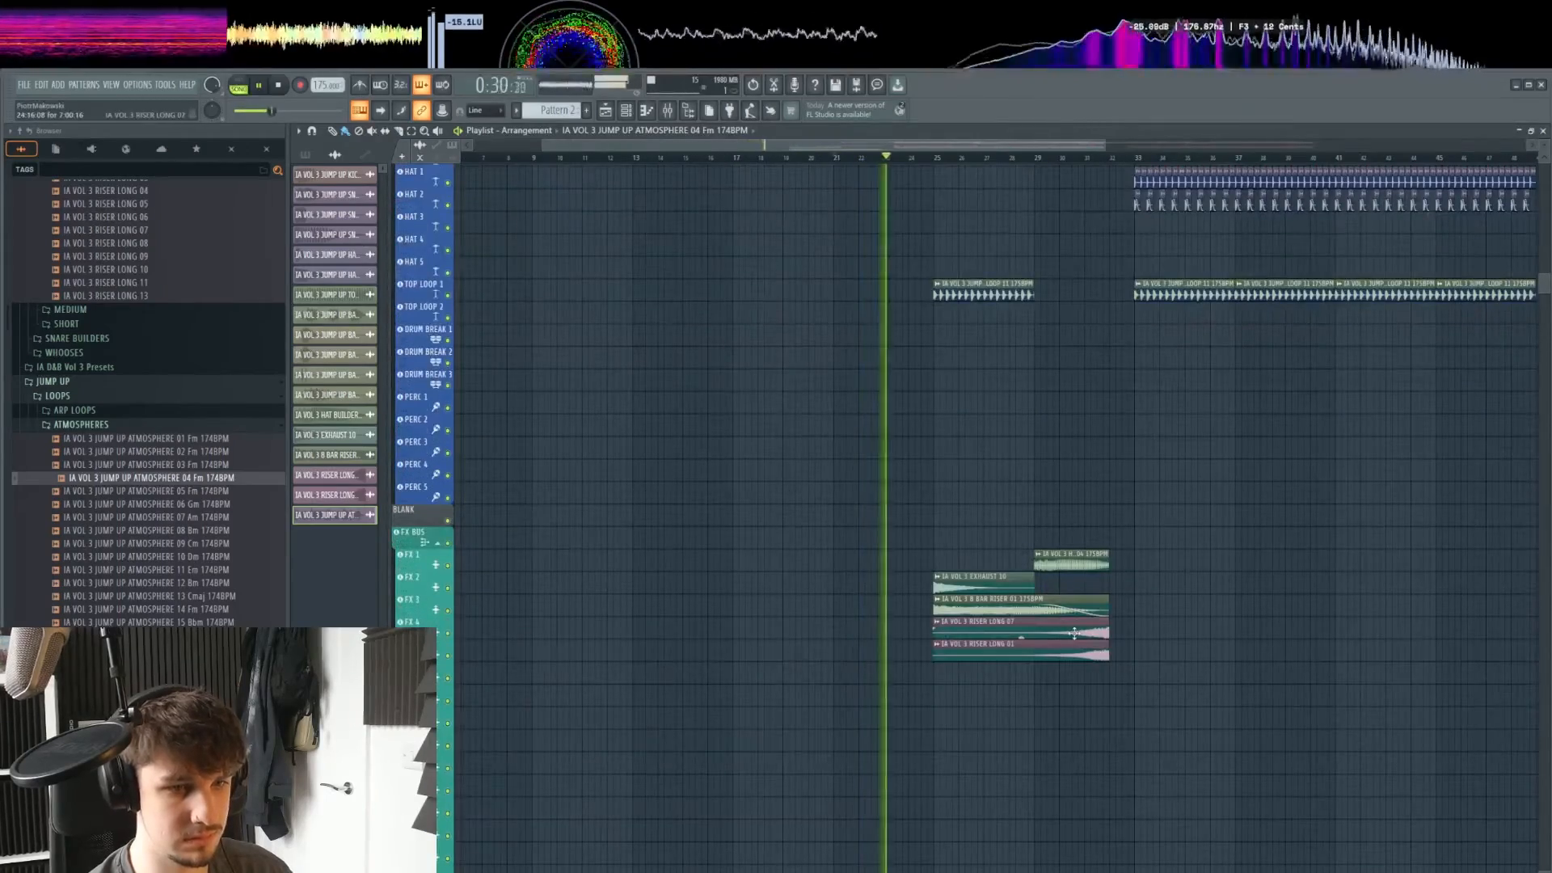
left_click_drag(1076, 633, 880, 633)
key("space")
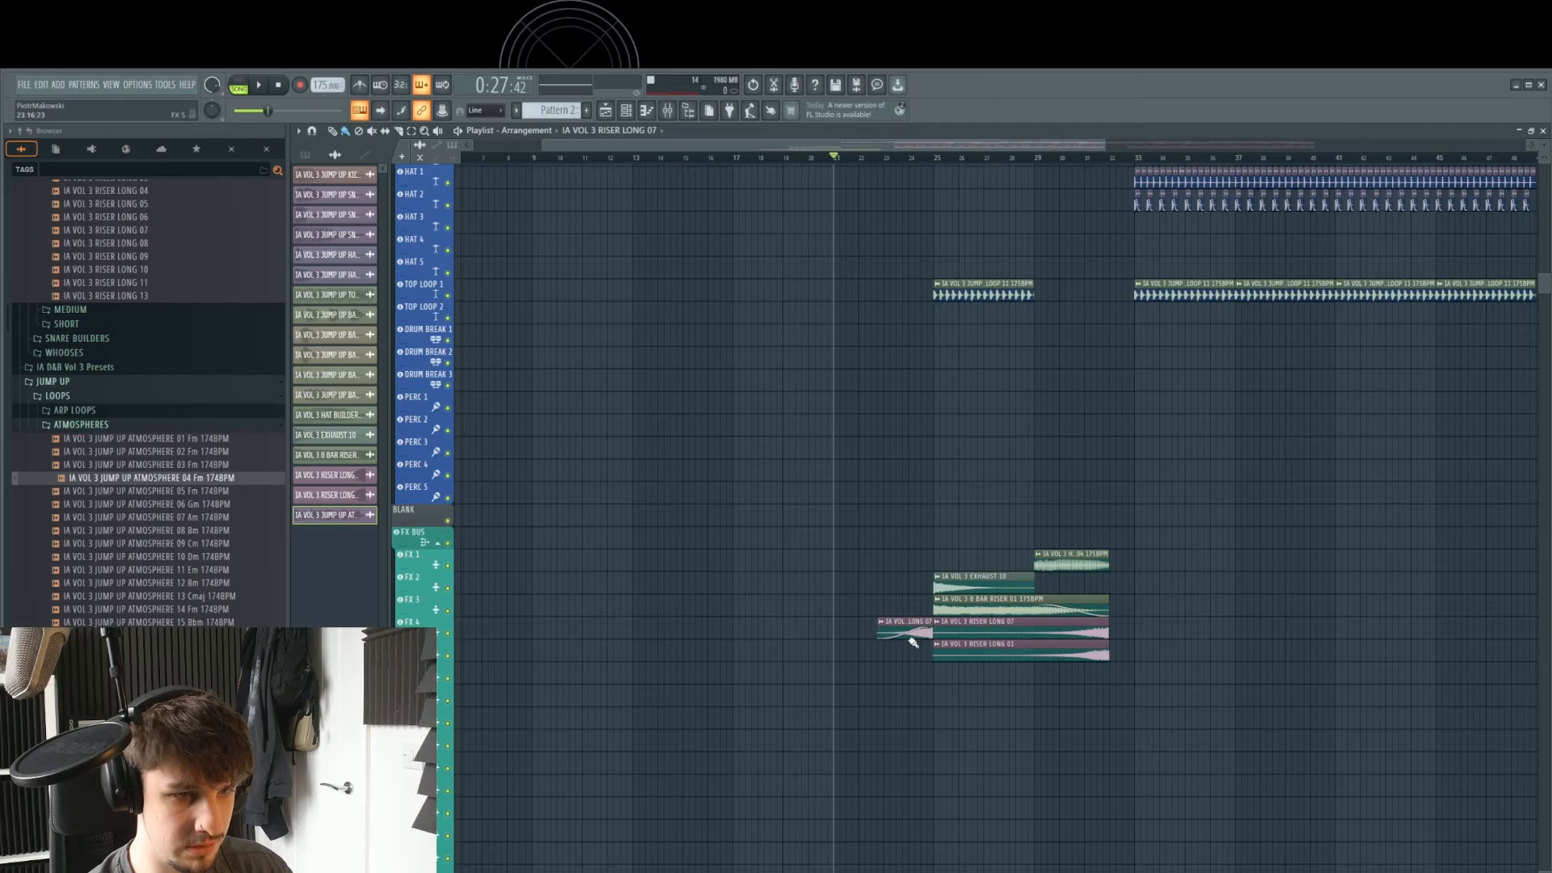
key("space")
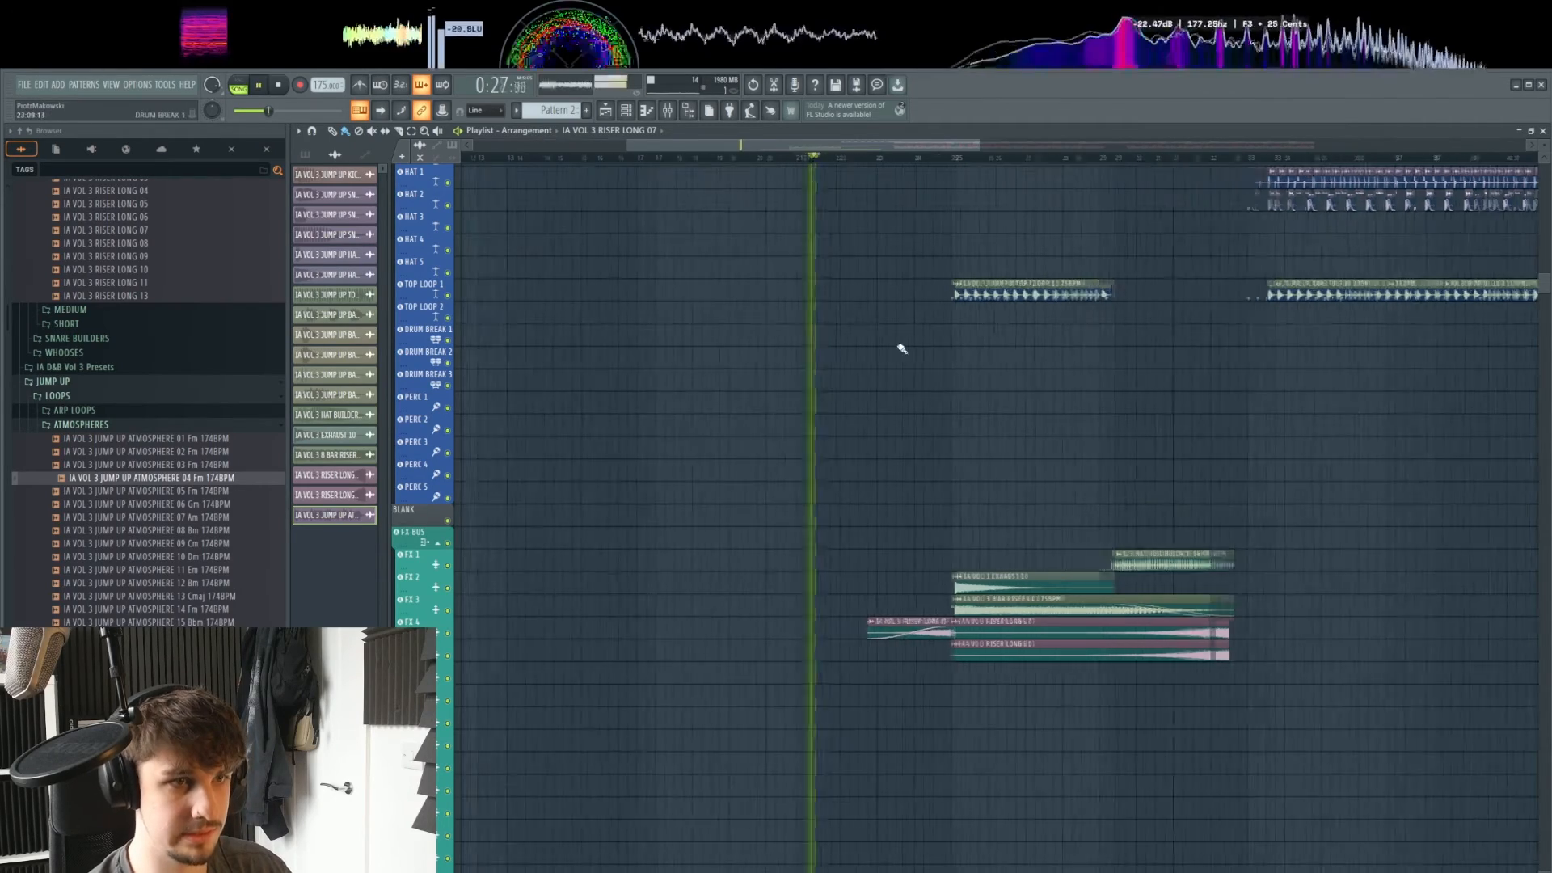
- Play from the intro into the build-up while checking the drum, bass and atmosphere tracks in the arrangement
scroll(935, 423, "up", 2)
scroll(960, 482, "up", 5)
scroll(930, 533, "down", 5)
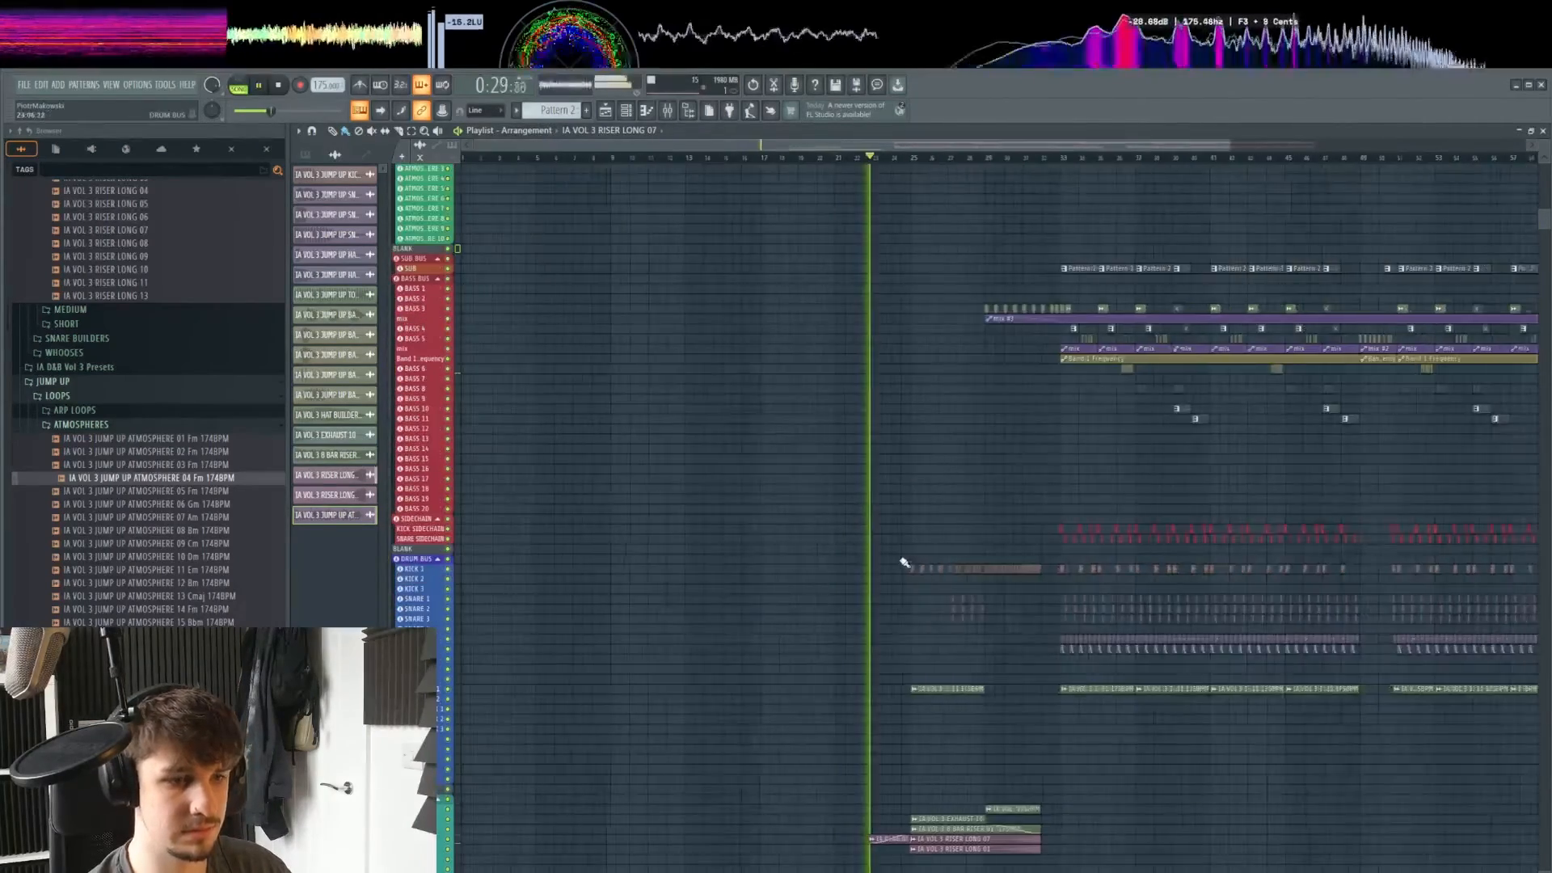
scroll(840, 549, "up", 4)
scroll(889, 542, "down", 2)
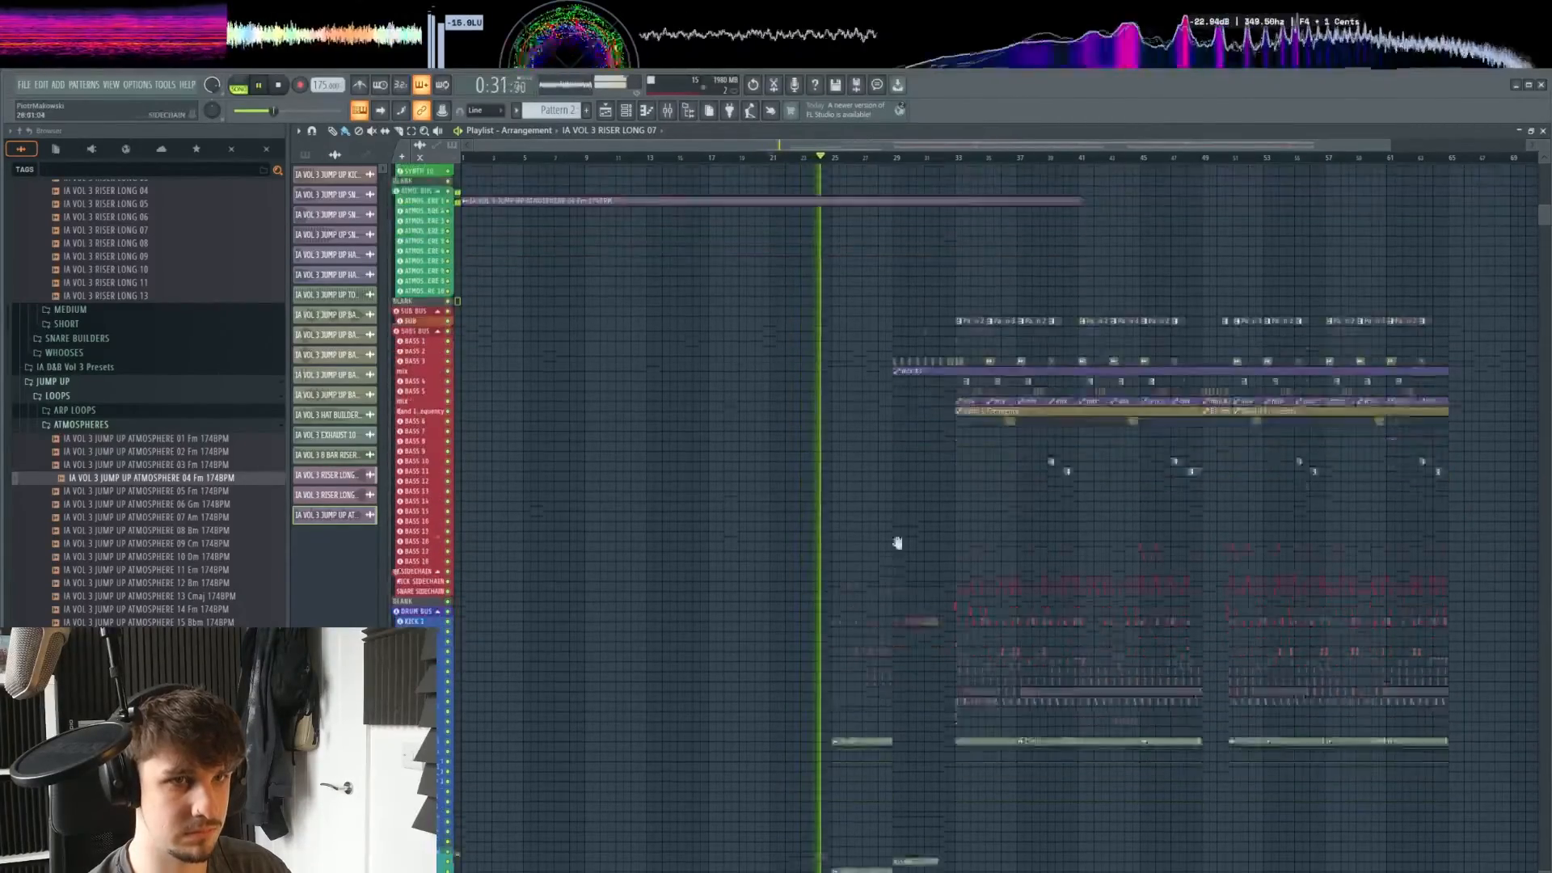
scroll(905, 339, "up", 3)
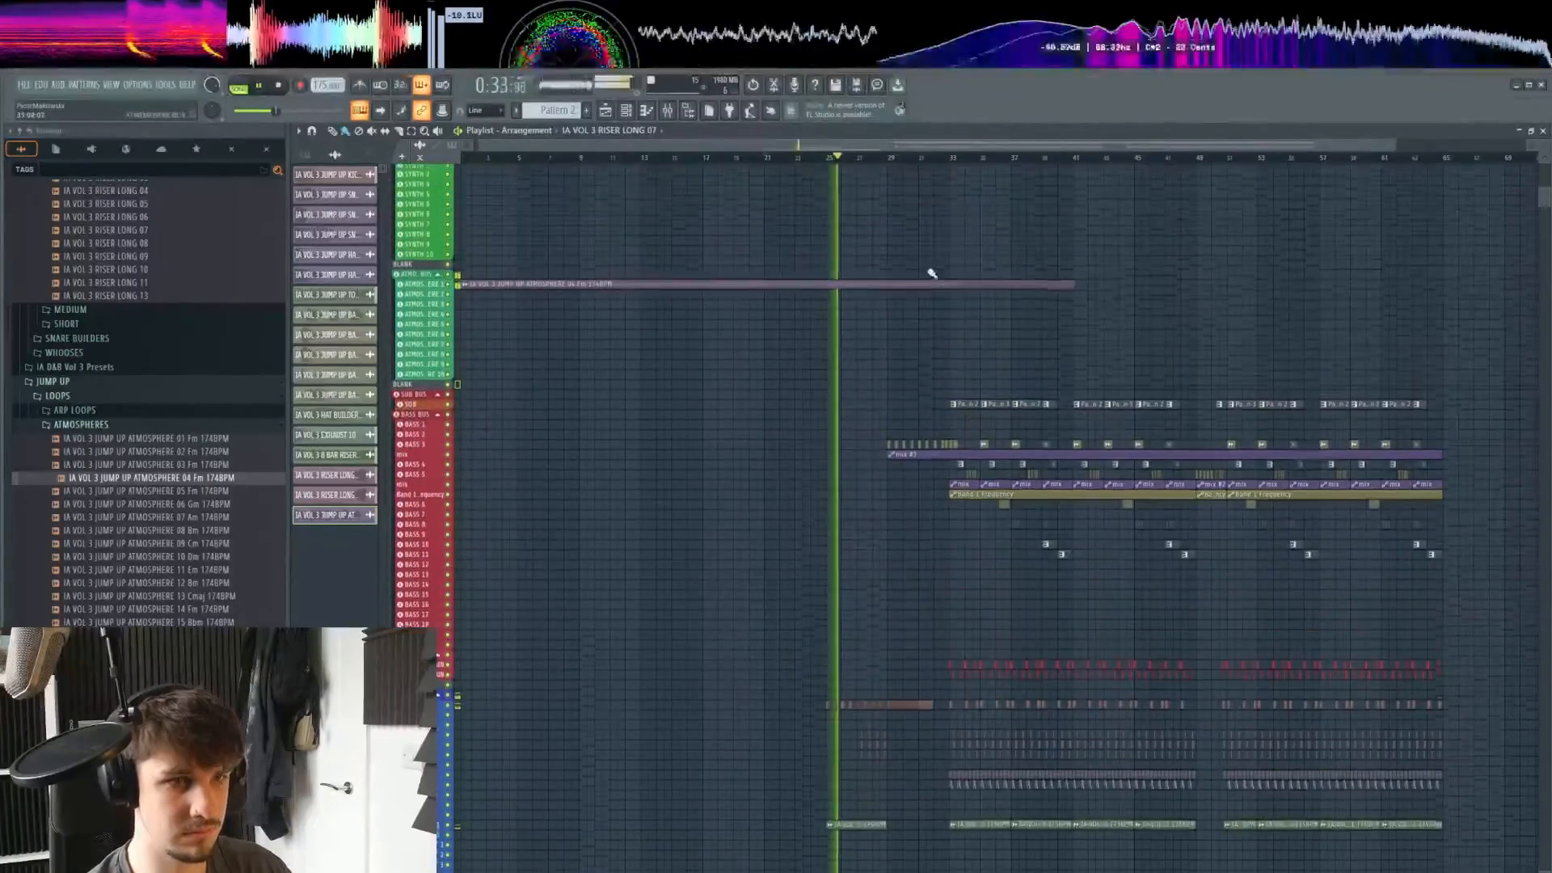
scroll(966, 299, "up", 3)
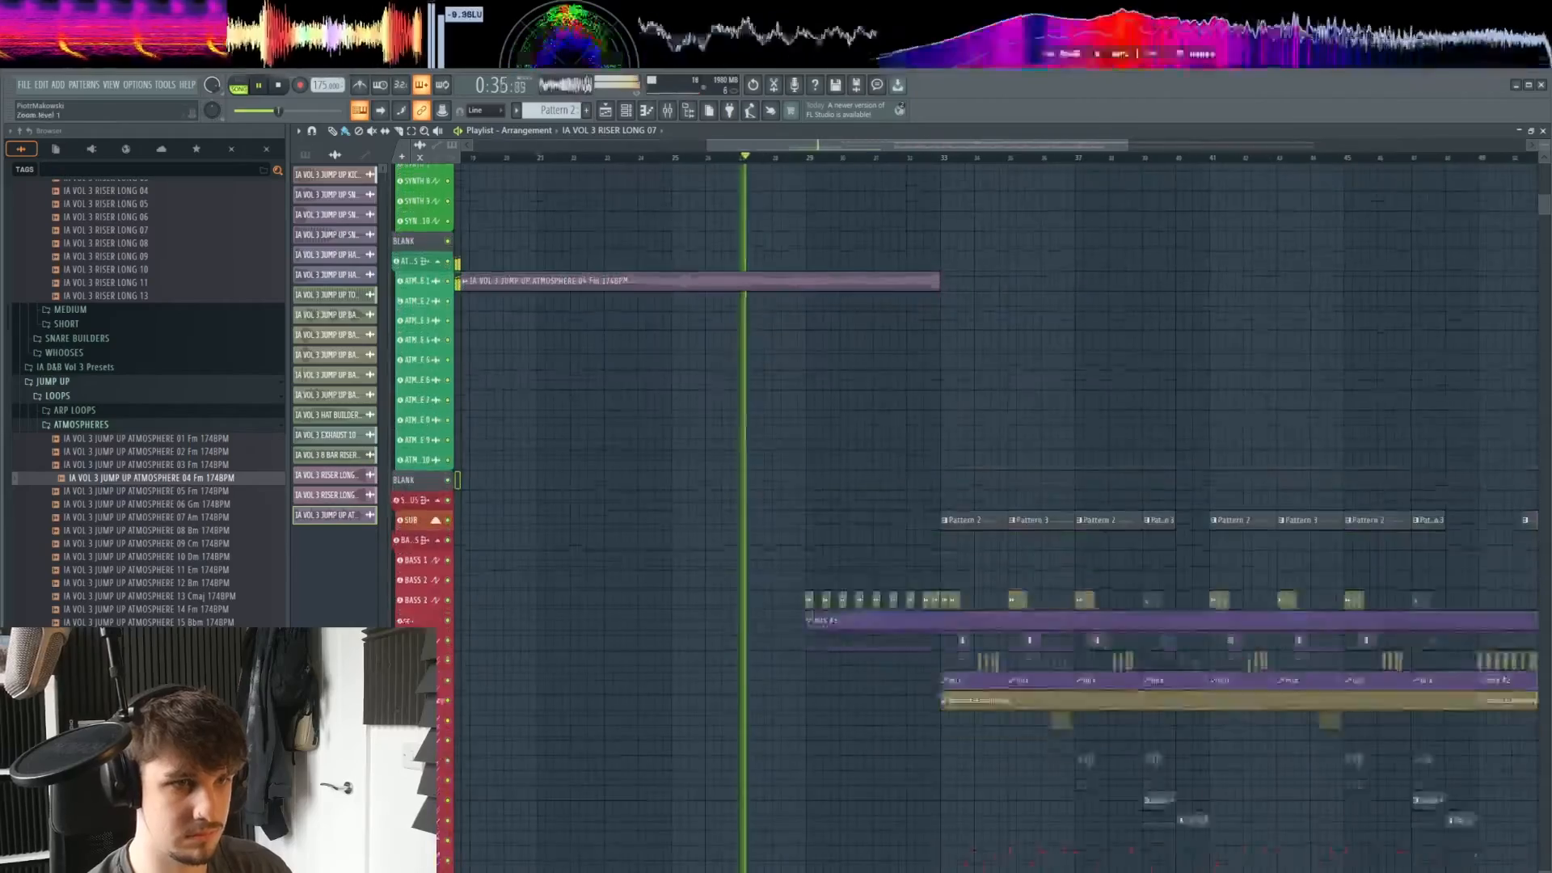
scroll(784, 347, "up", 2)
key("space")
- Lower the Atmosphere 1 mixer volume during playback and add Pro-Q 3 to that mixer track
key("F9")
scroll(689, 345, "up", 20)
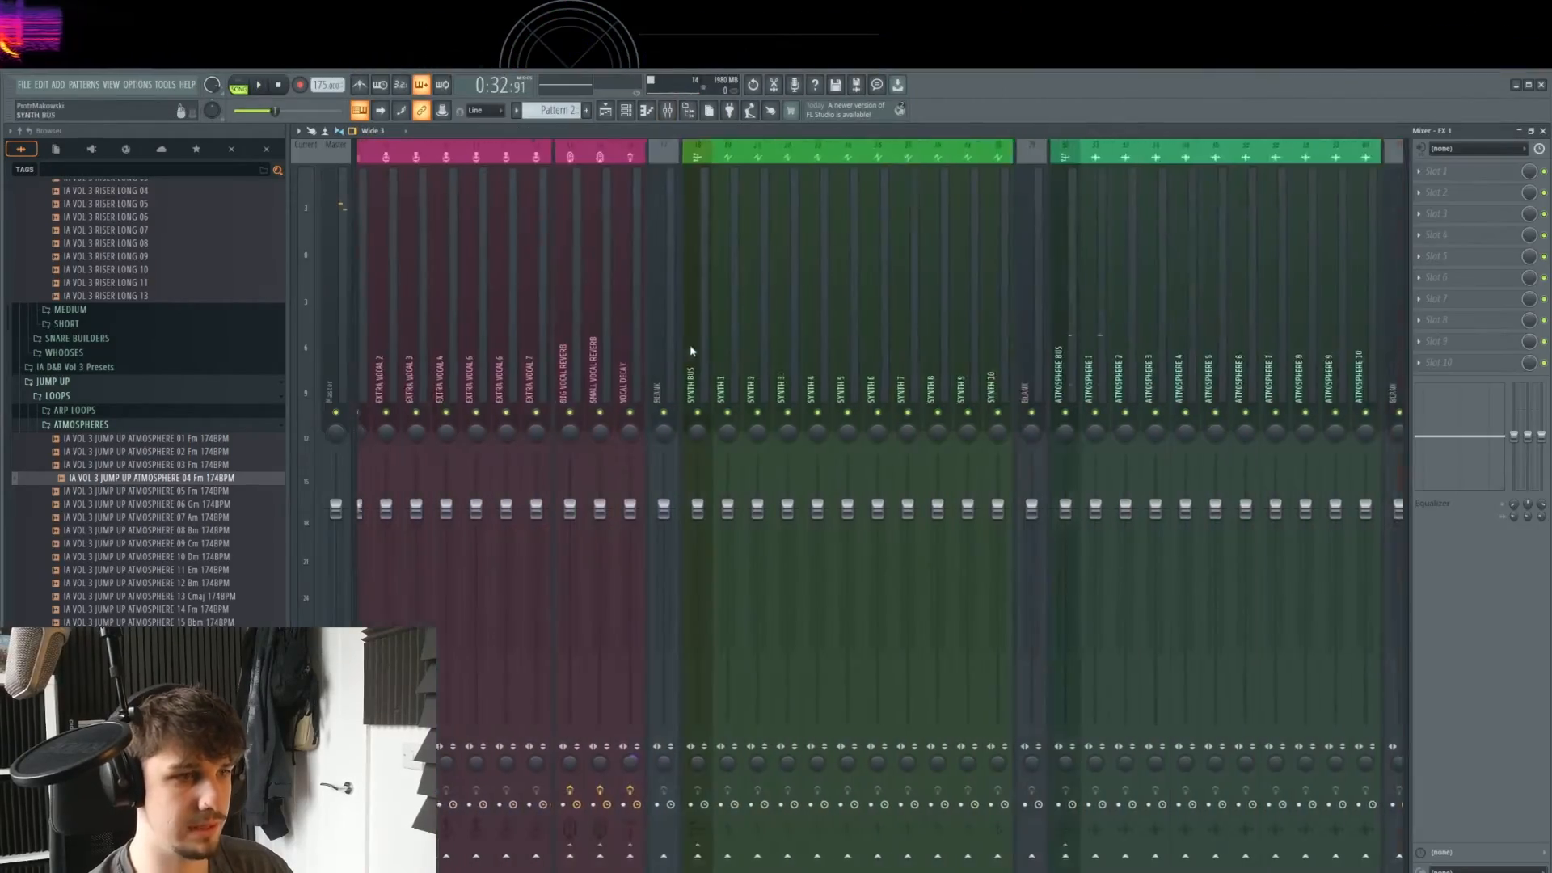
scroll(691, 345, "down", 1)
key("space")
left_click_drag(1026, 509, 1029, 560)
key("space")
right_click(1434, 171)
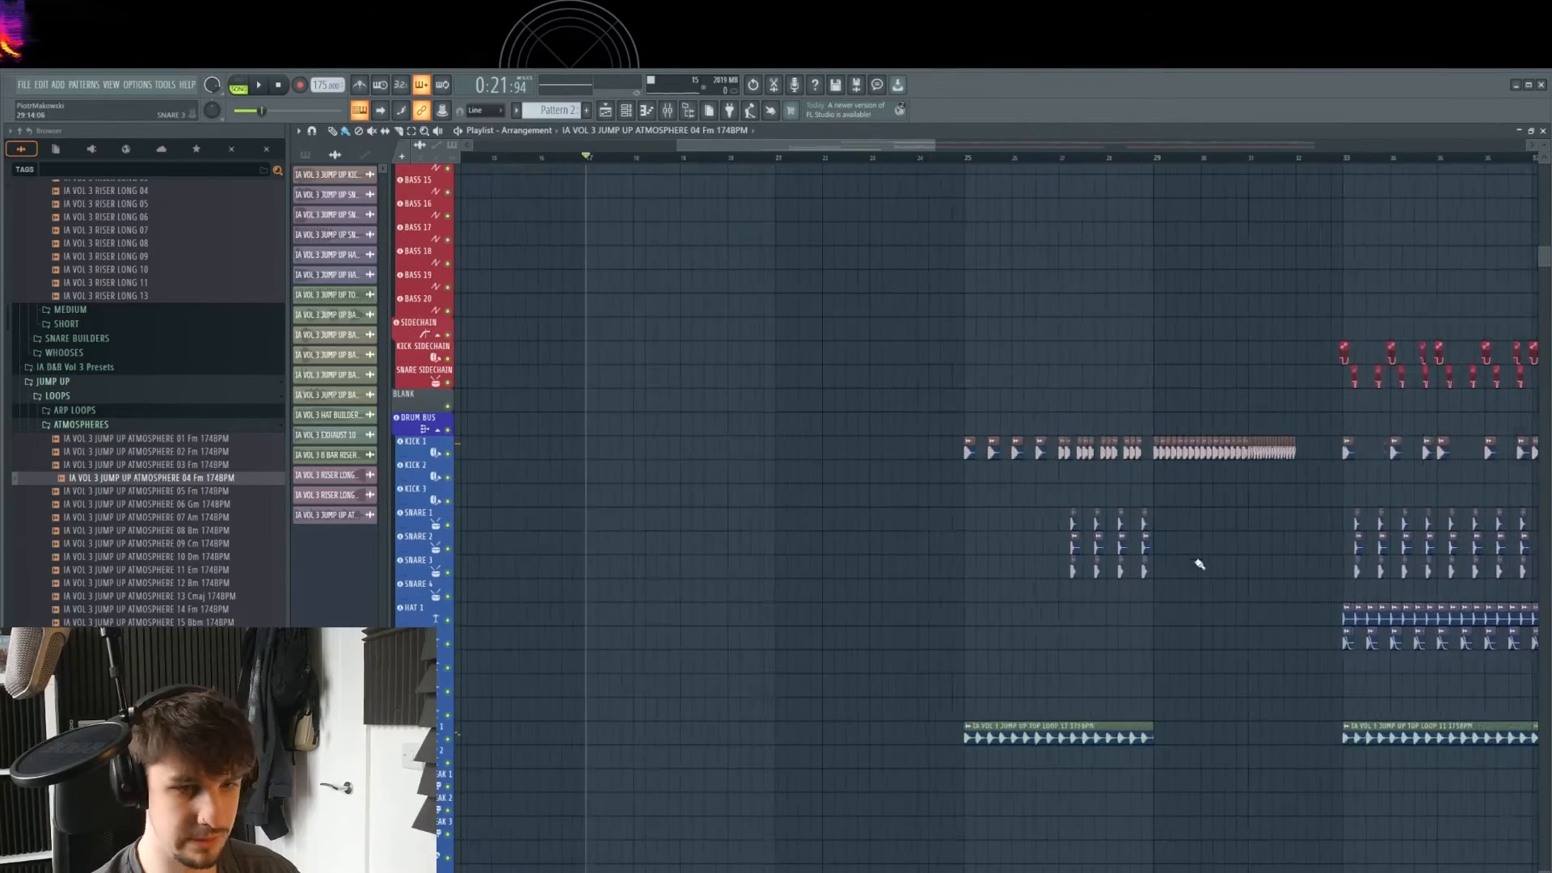
- Copy the JUMP UP HAT 12 hit onto Hat 1 at bar 17, repeat it through the intro up to bar 25, and play it
scroll(1199, 564, "up", 1)
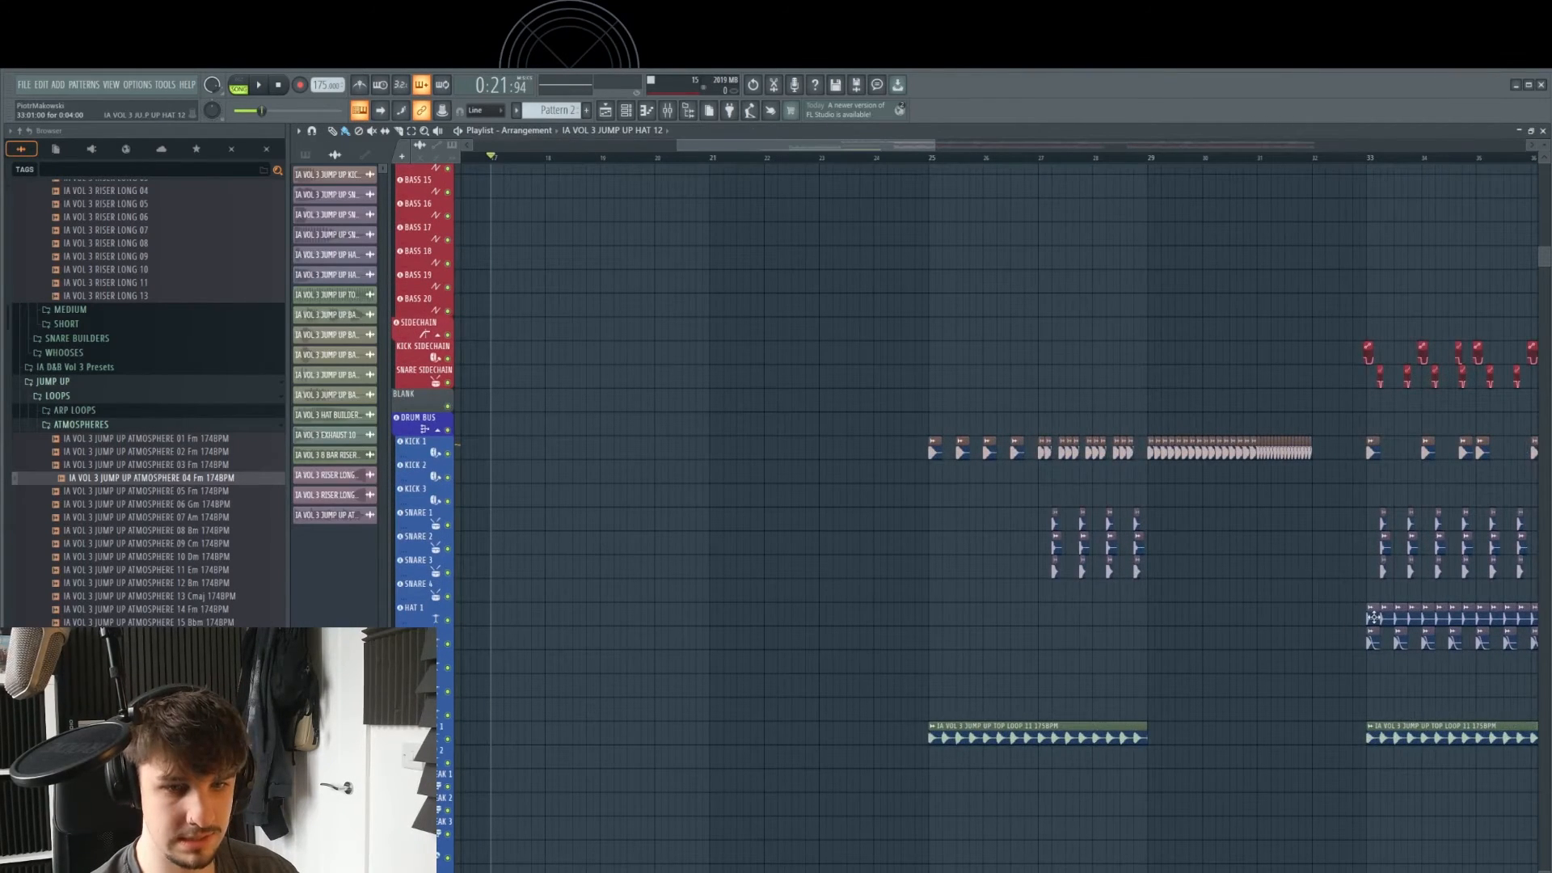
left_click(1373, 618)
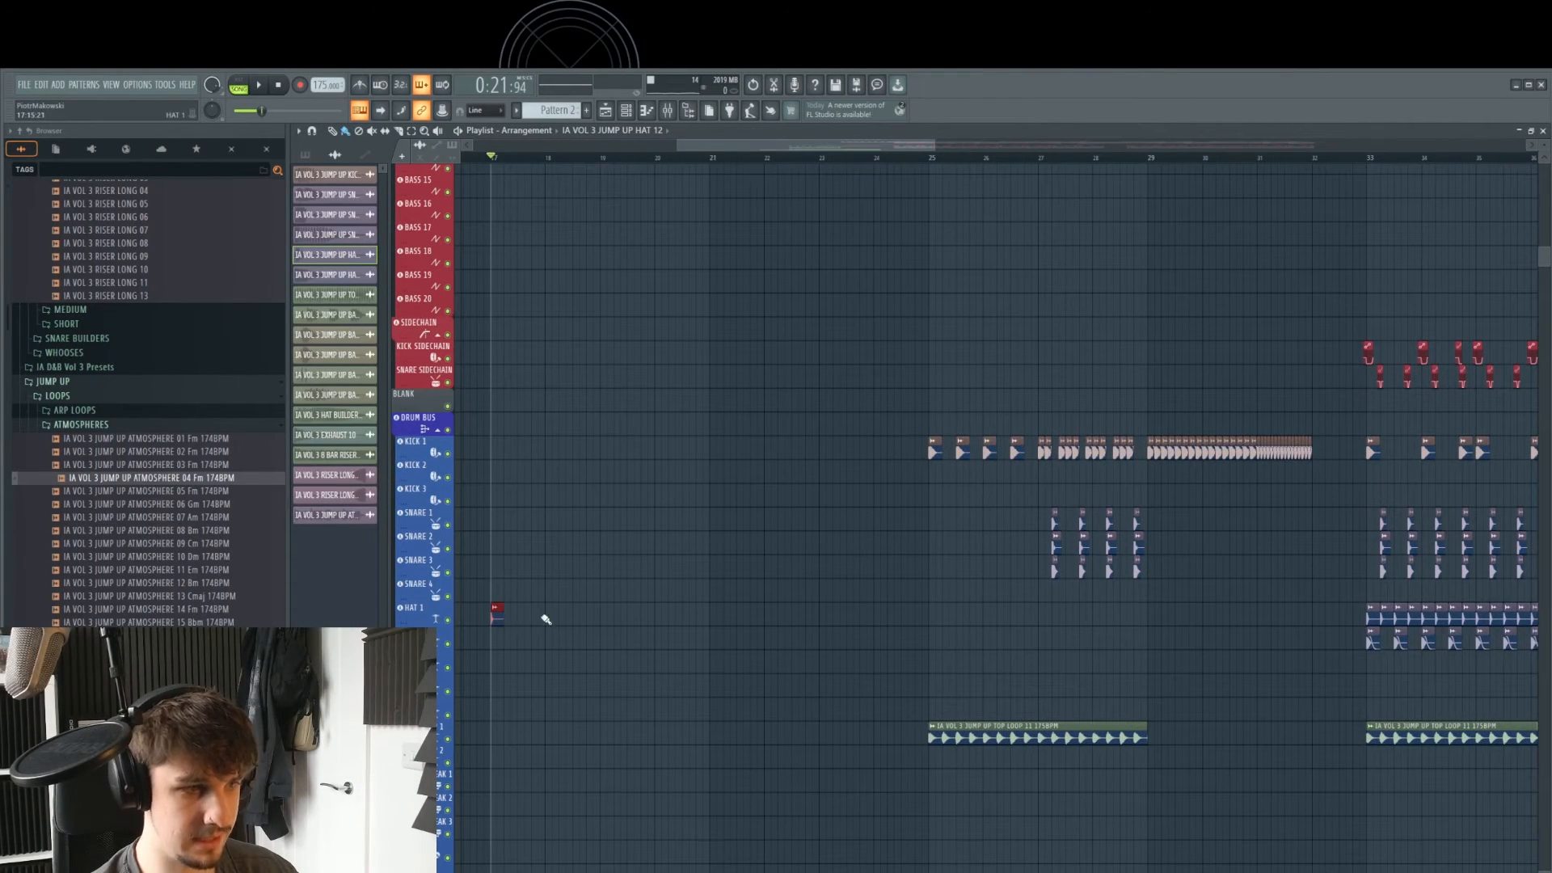
left_click_drag(714, 600, 899, 535)
scroll(840, 570, "up", 3)
left_click(927, 569)
left_click(1050, 571)
right_click(1058, 568)
scroll(1057, 569, "down", 3)
left_click(1001, 548, "ctrl")
key("space")
scroll(900, 517, "down", 3)
- Add ValhallaRoom to the Hat 1 mixer track and adjust its reverb mix and decay during playback
left_click(668, 111)
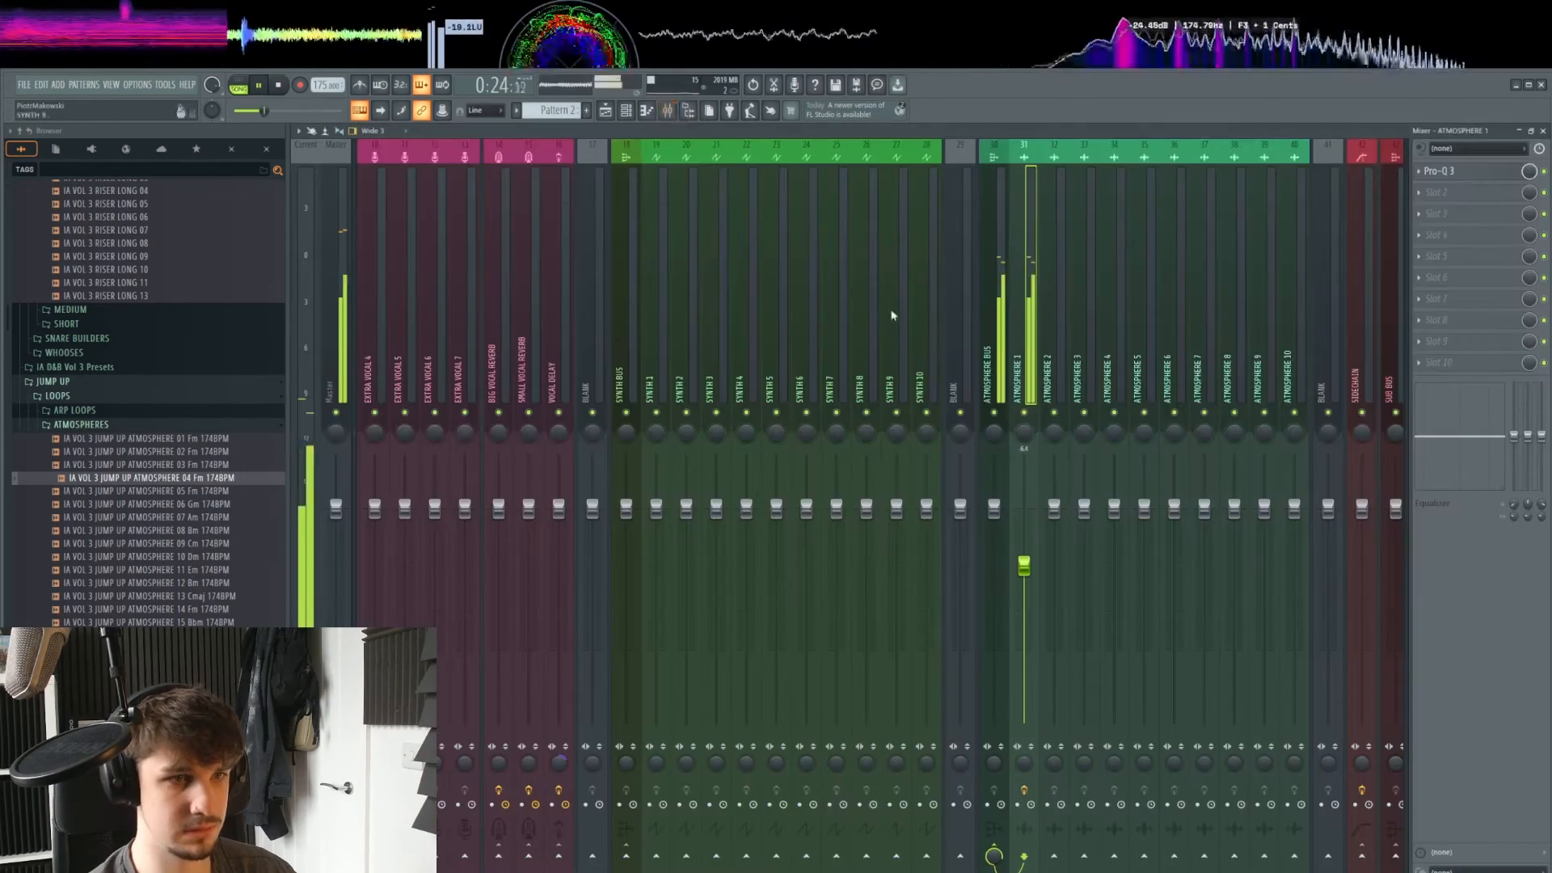
scroll(964, 318, "down", 10)
key("space")
left_click(1419, 172)
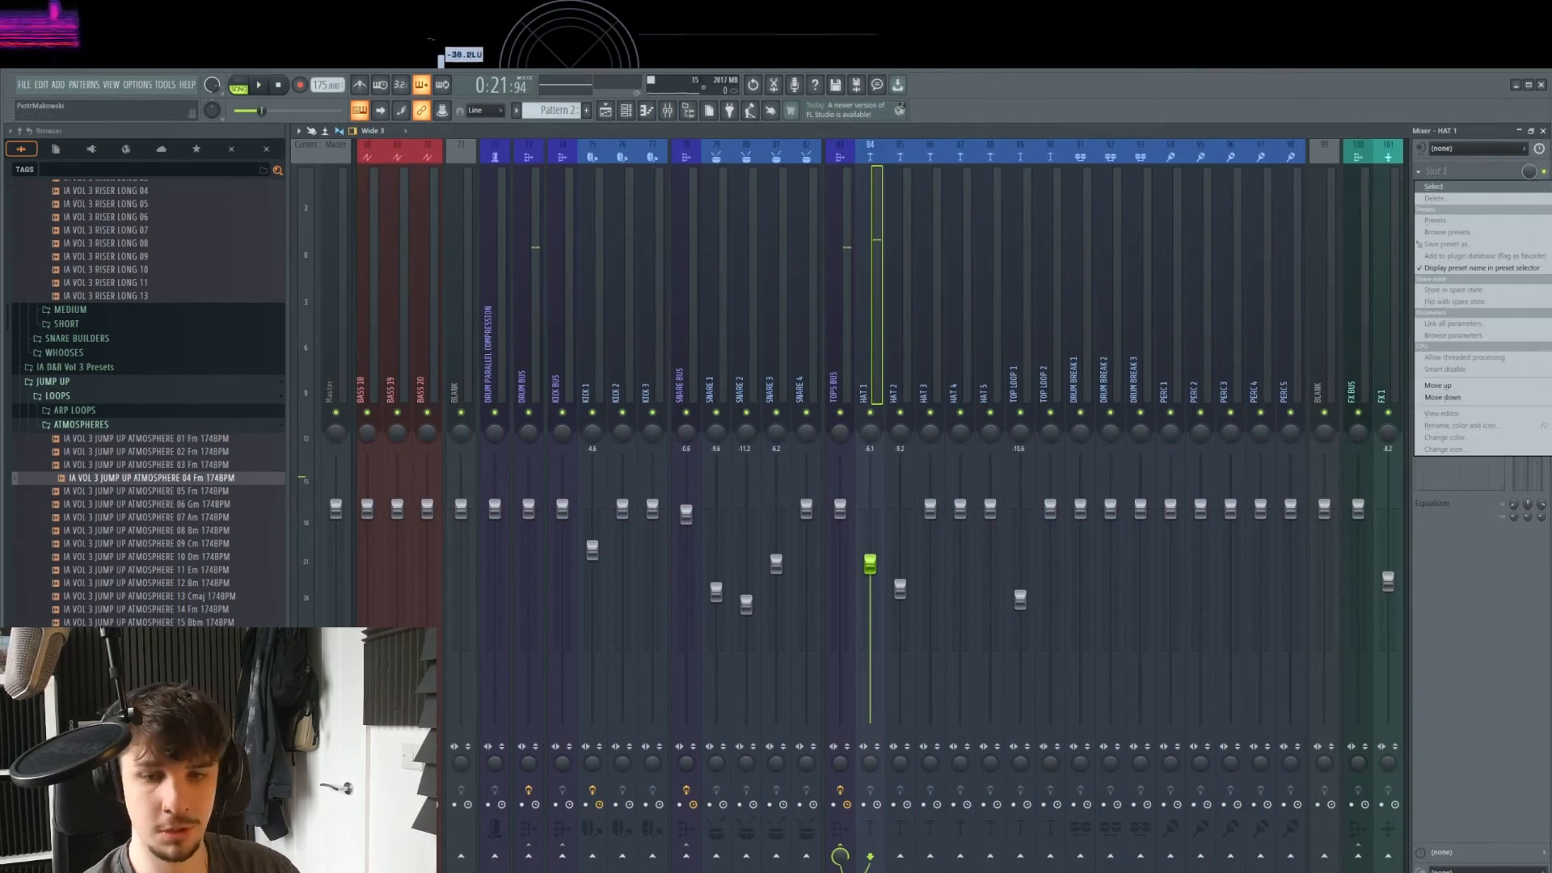
left_click(464, 416)
key("space")
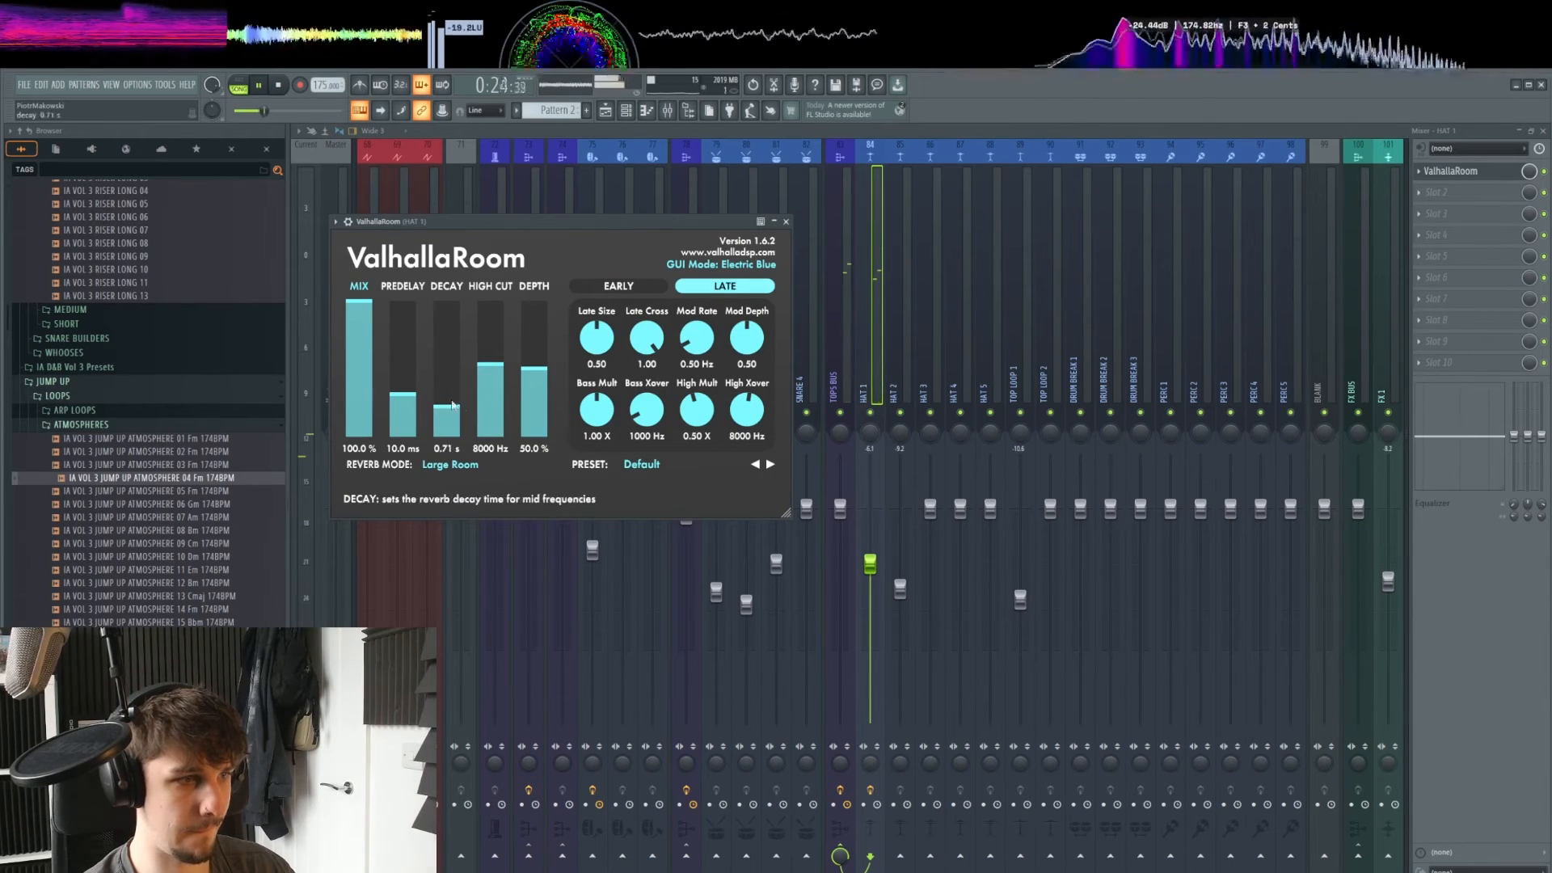
left_click_drag(446, 404, 447, 388)
left_click(363, 389)
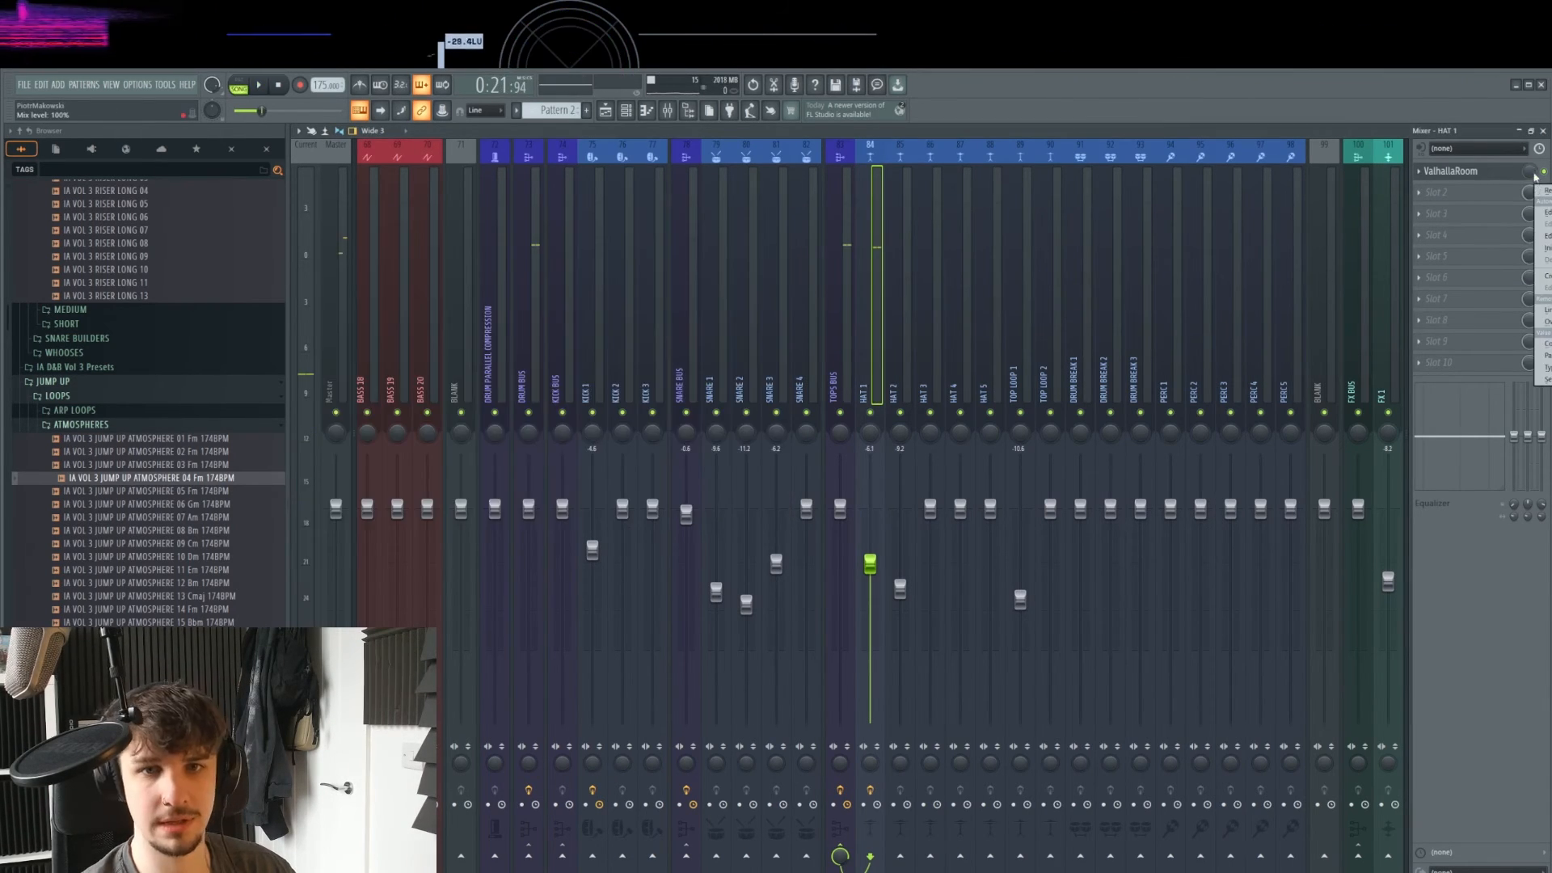
- Automate the ValhallaRoom mix level on Hat 1 to stay high until bar 25 and curve down to zero by bar 33, and play it
right_click(1532, 169)
left_click(1544, 253)
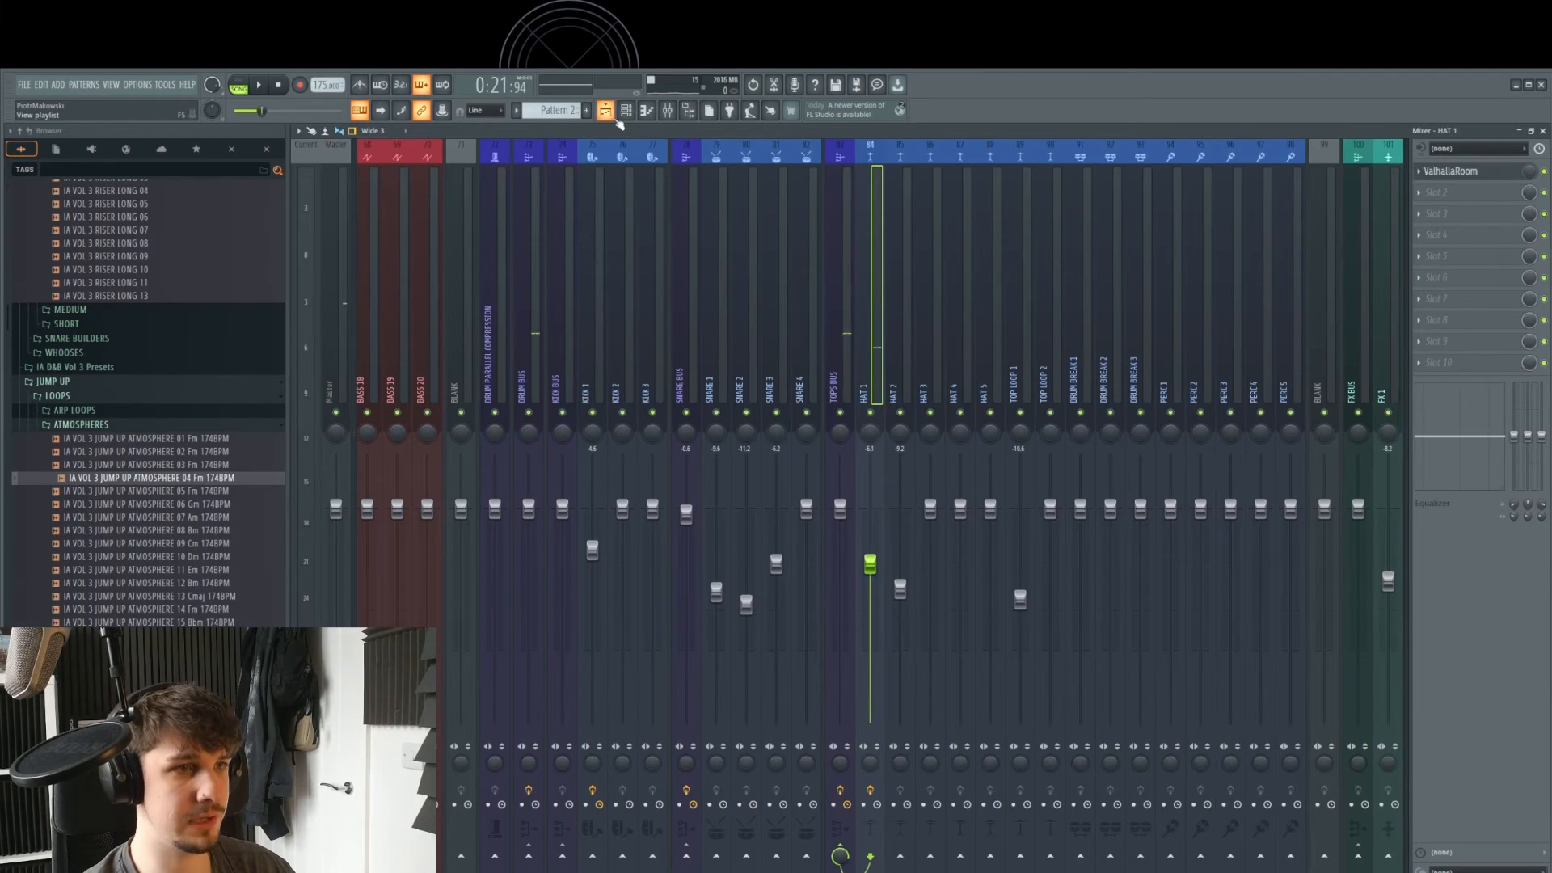
key("space")
scroll(822, 694, "down", 2)
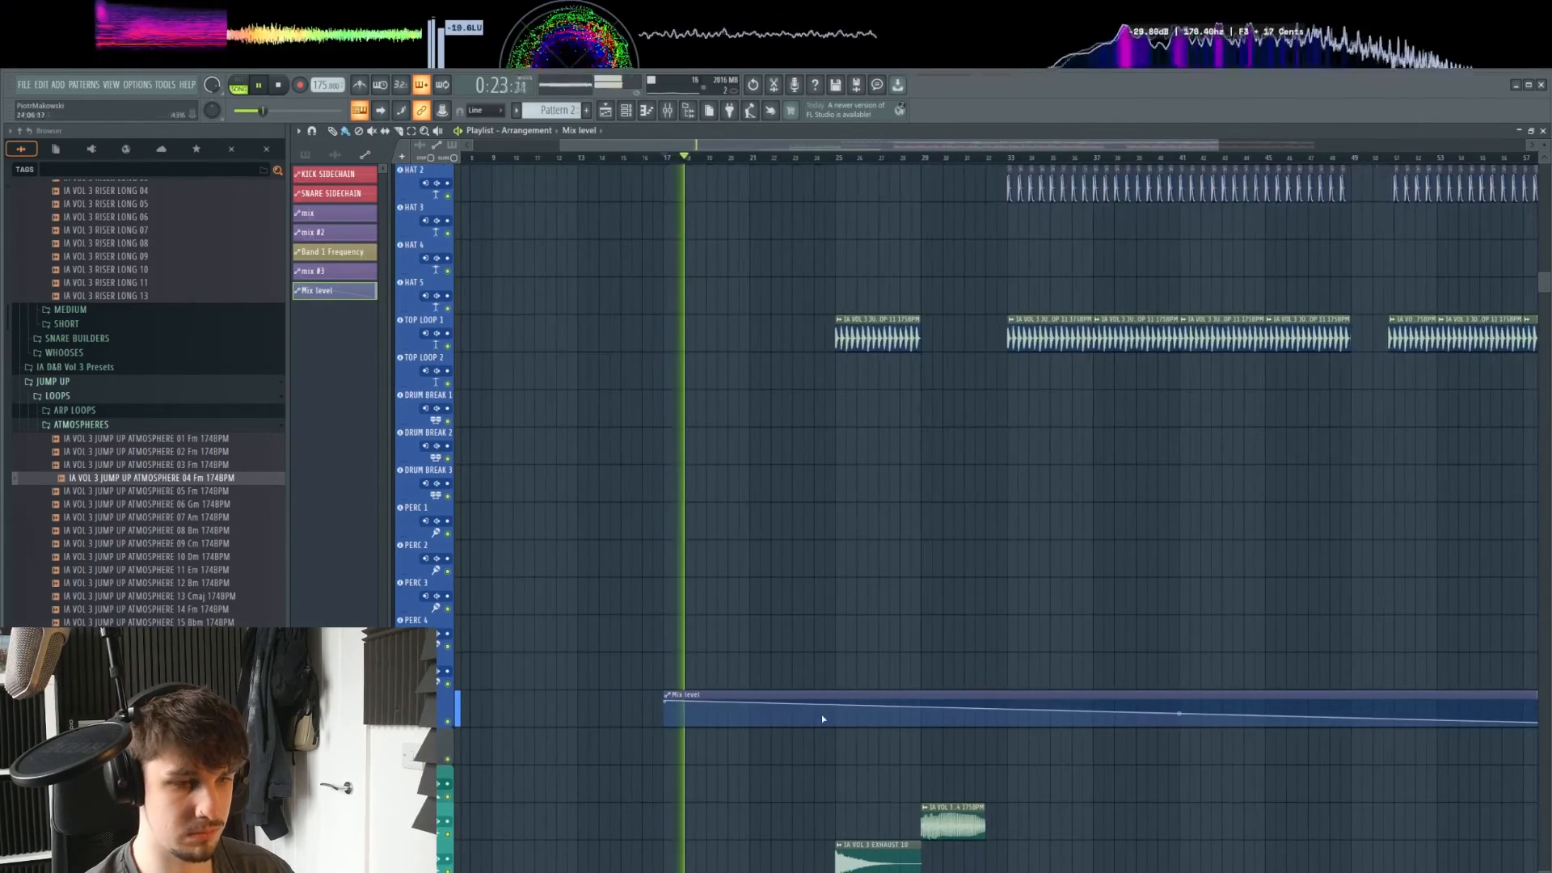
scroll(935, 564, "down", 4)
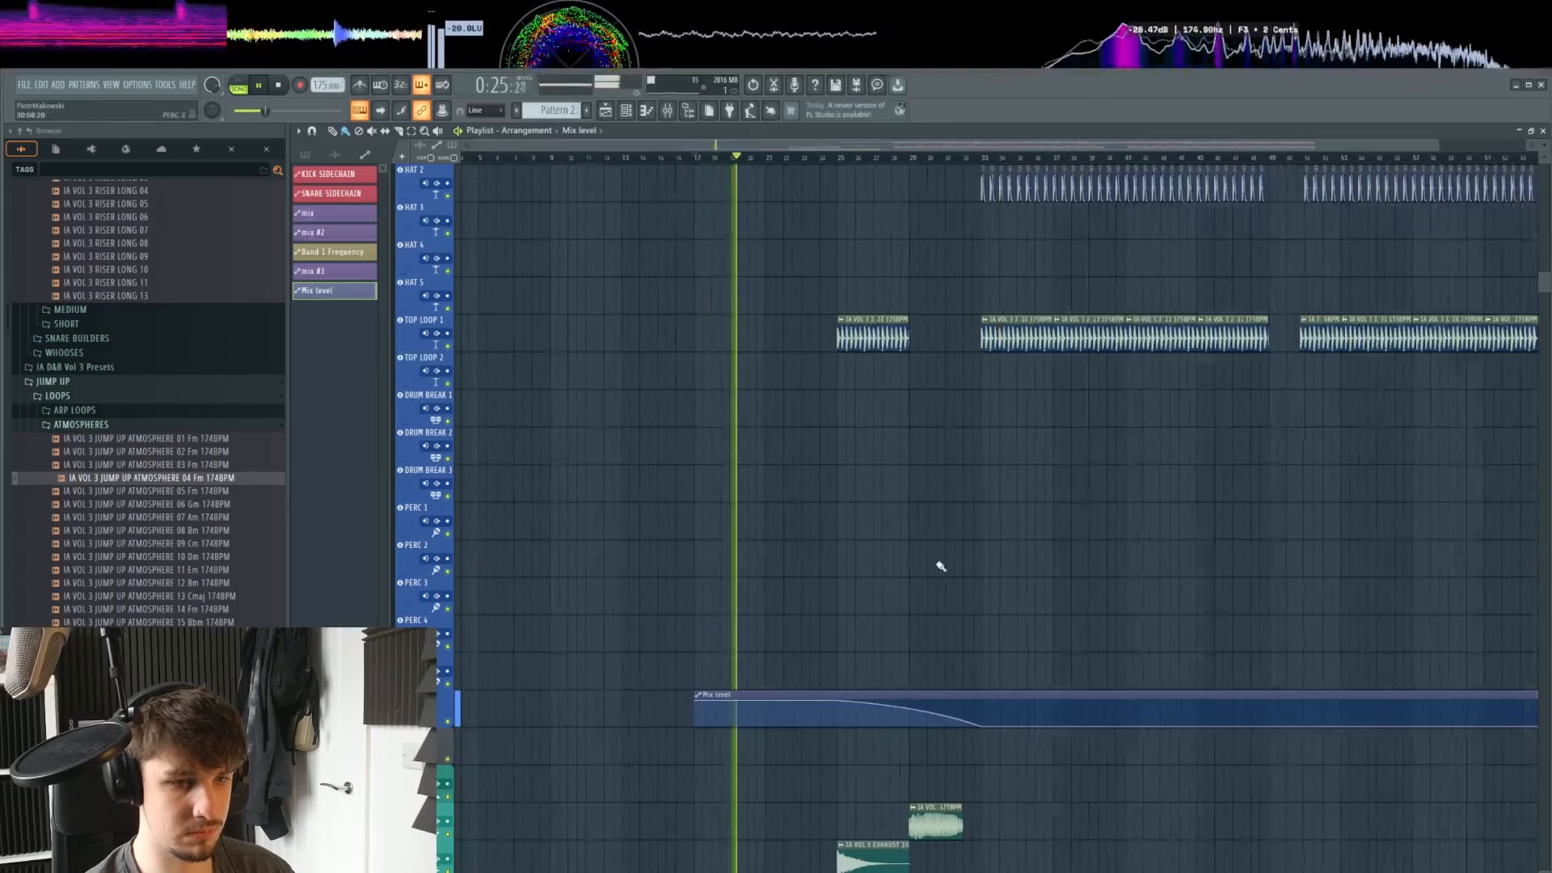
scroll(905, 506, "up", 2)
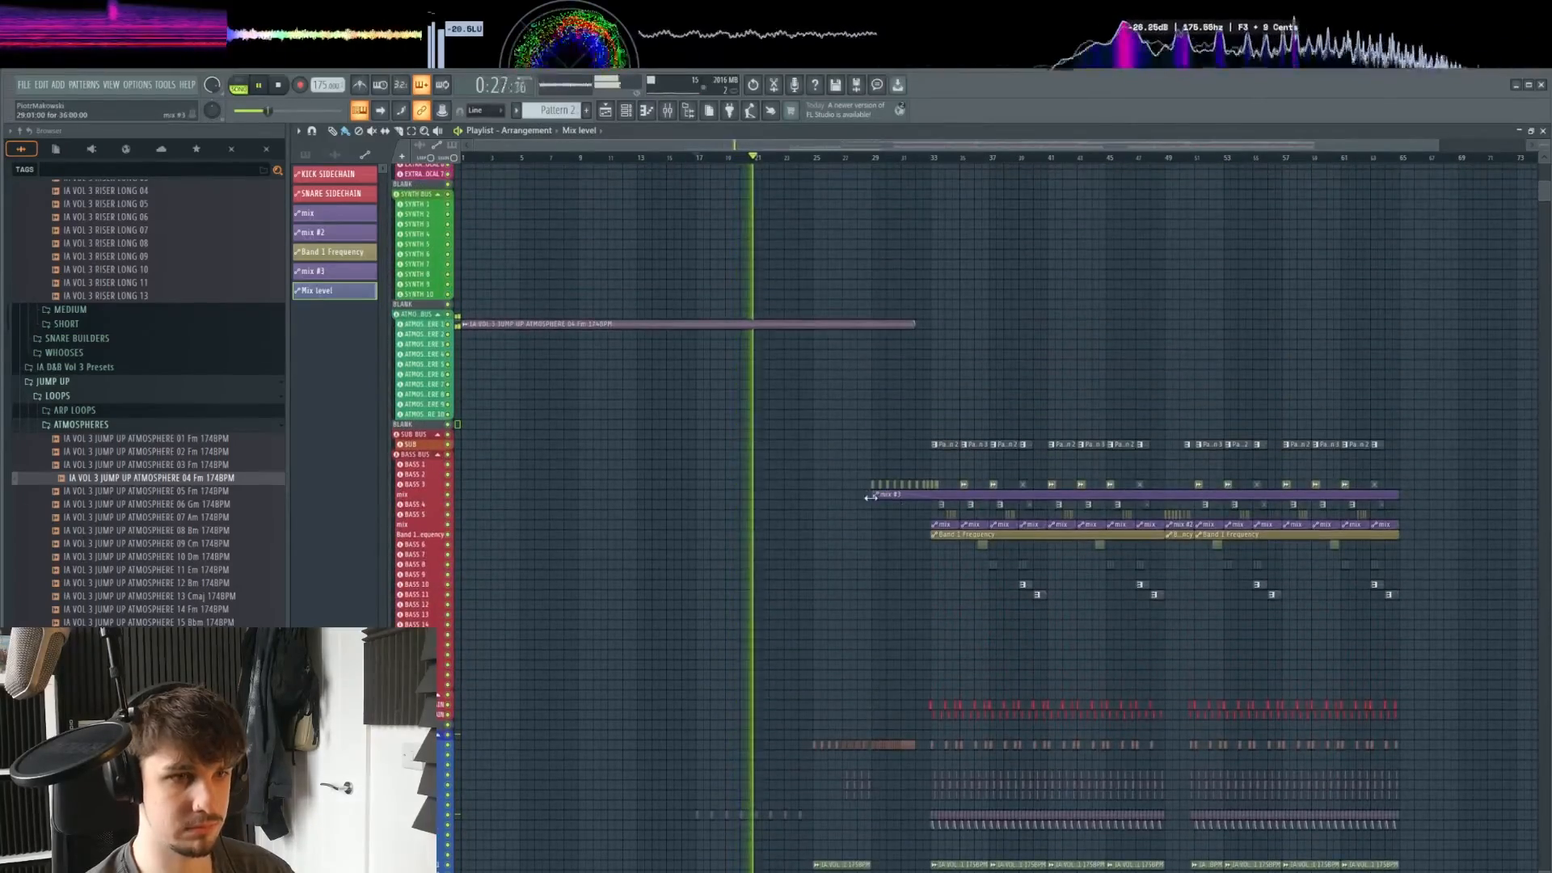
scroll(878, 505, "down", 4)
scroll(830, 473, "down", 2)
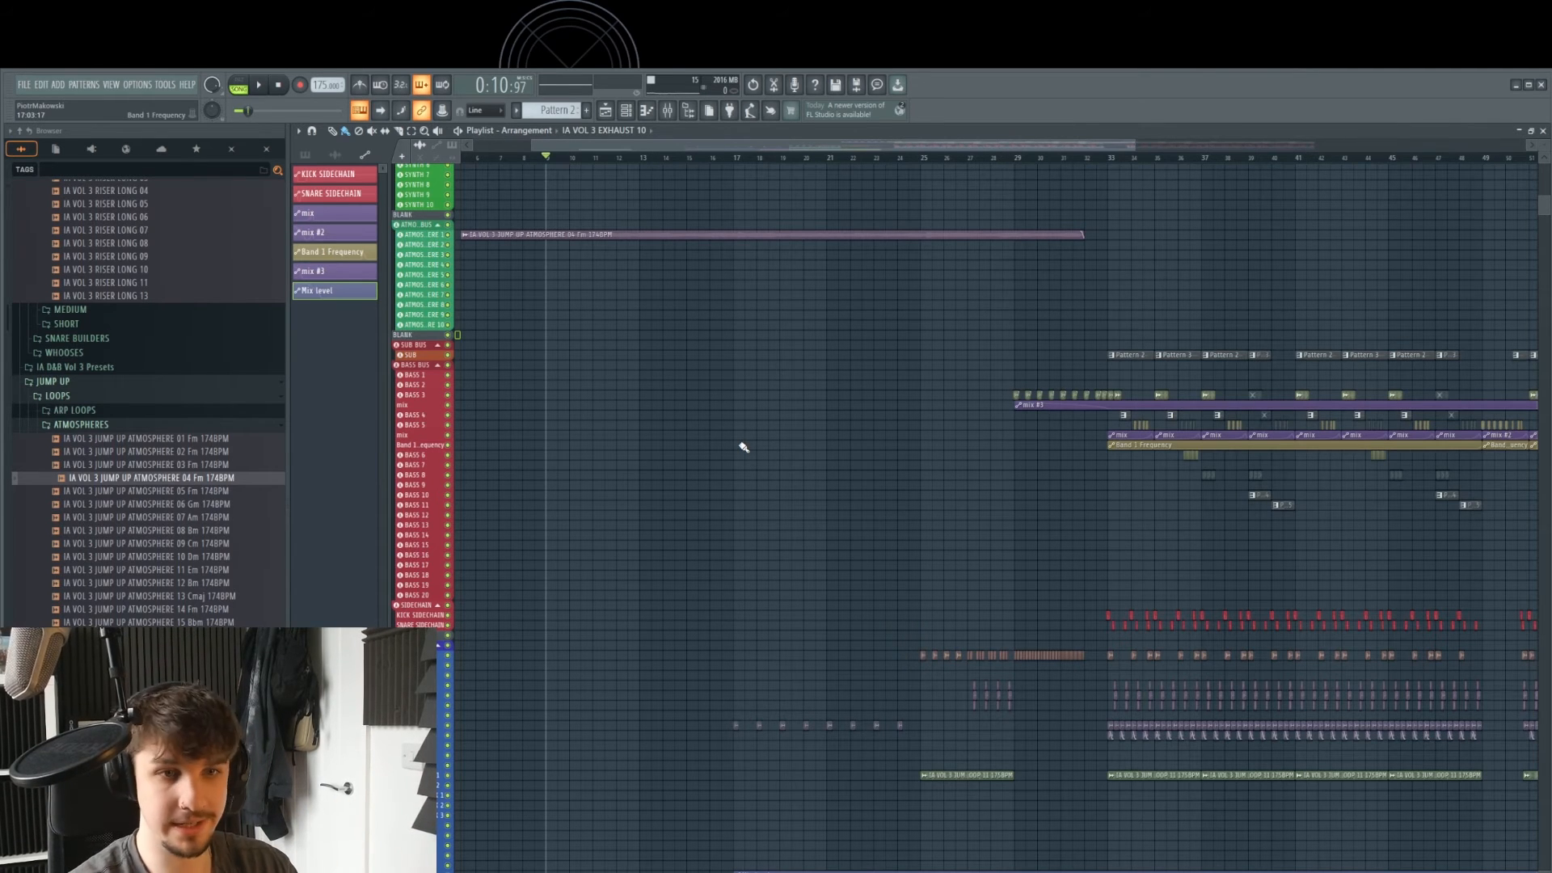
- Examine how the Bass 3, Bass 4 and Bass 5 clips and their mix automation alternate across the first drop
left_click_drag(1142, 447, 962, 502)
scroll(963, 502, "up", 3)
scroll(963, 502, "up", 4)
left_click_drag(914, 550, 744, 669)
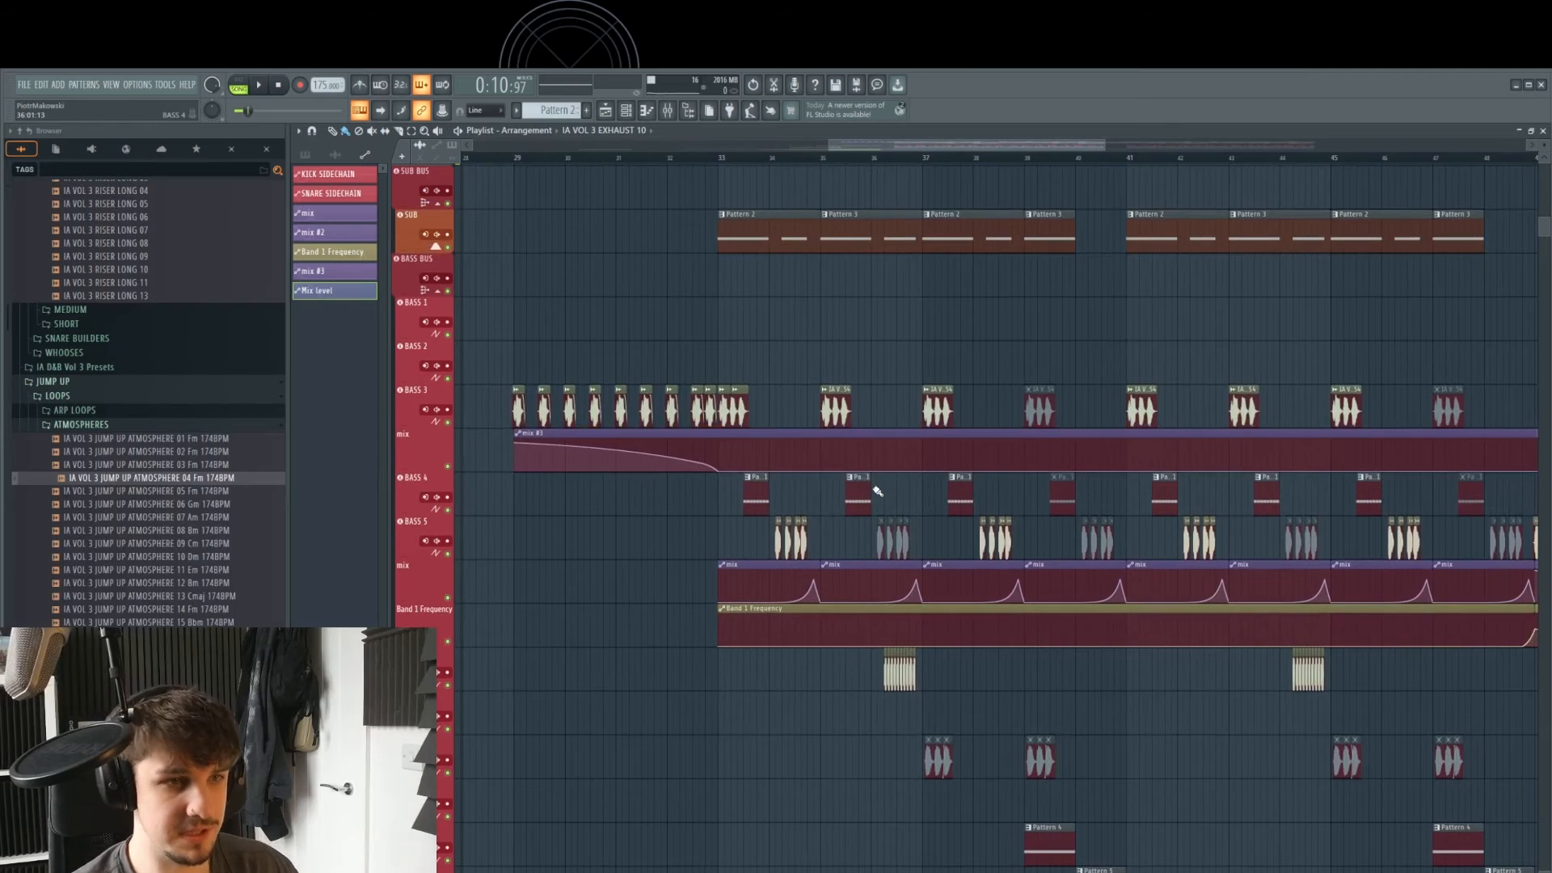
scroll(881, 497, "down", 3)
scroll(911, 584, "down", 2)
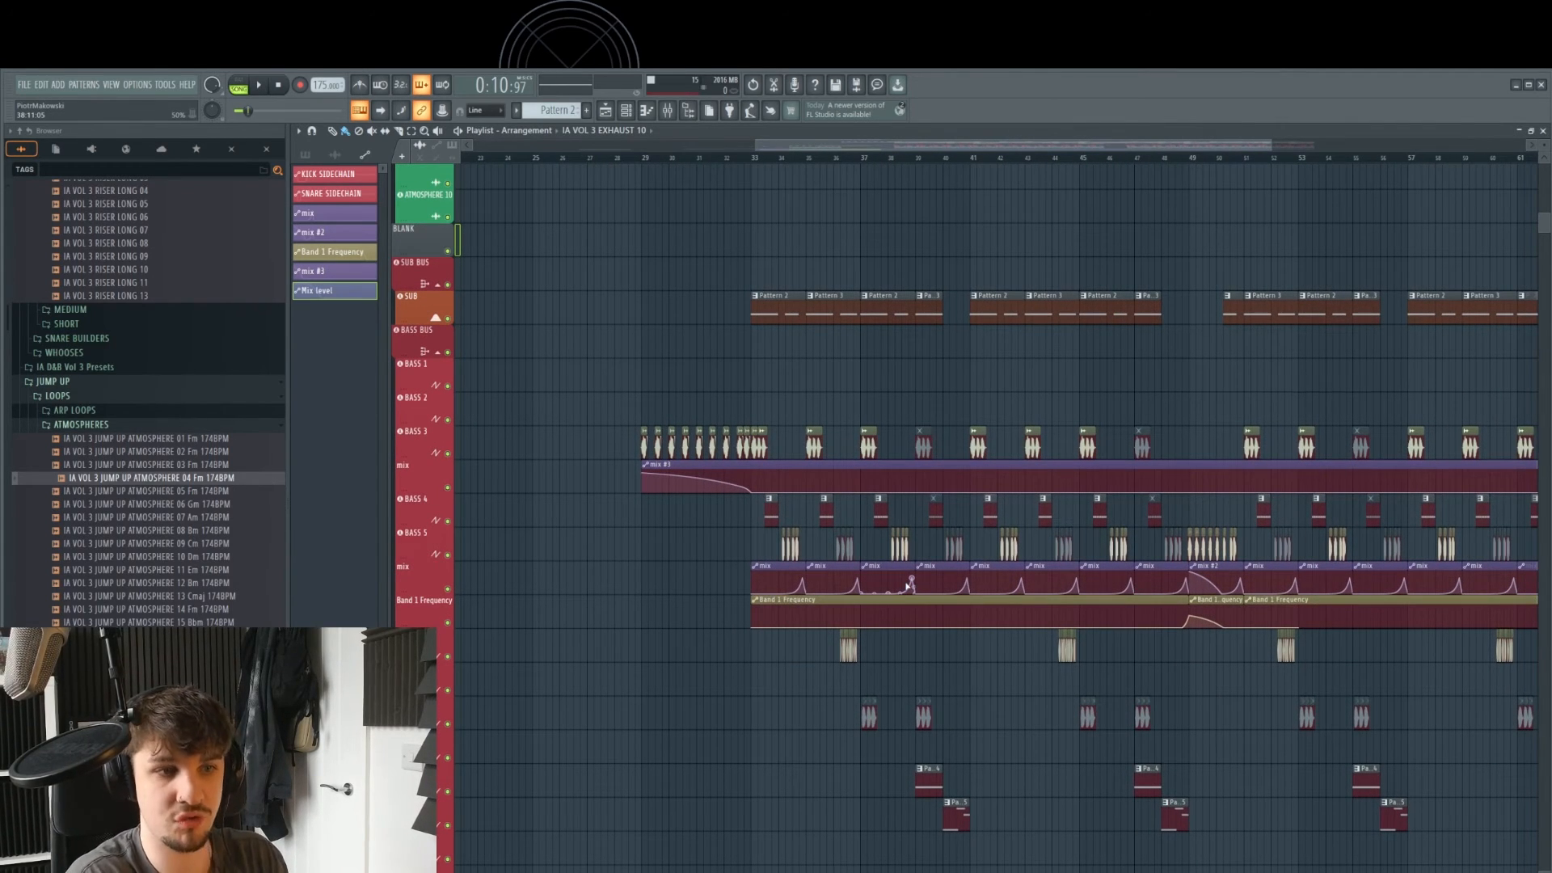
scroll(761, 534, "up", 3)
scroll(768, 530, "up", 2)
left_click_drag(769, 531, 686, 521)
left_click(671, 510)
right_click(669, 511)
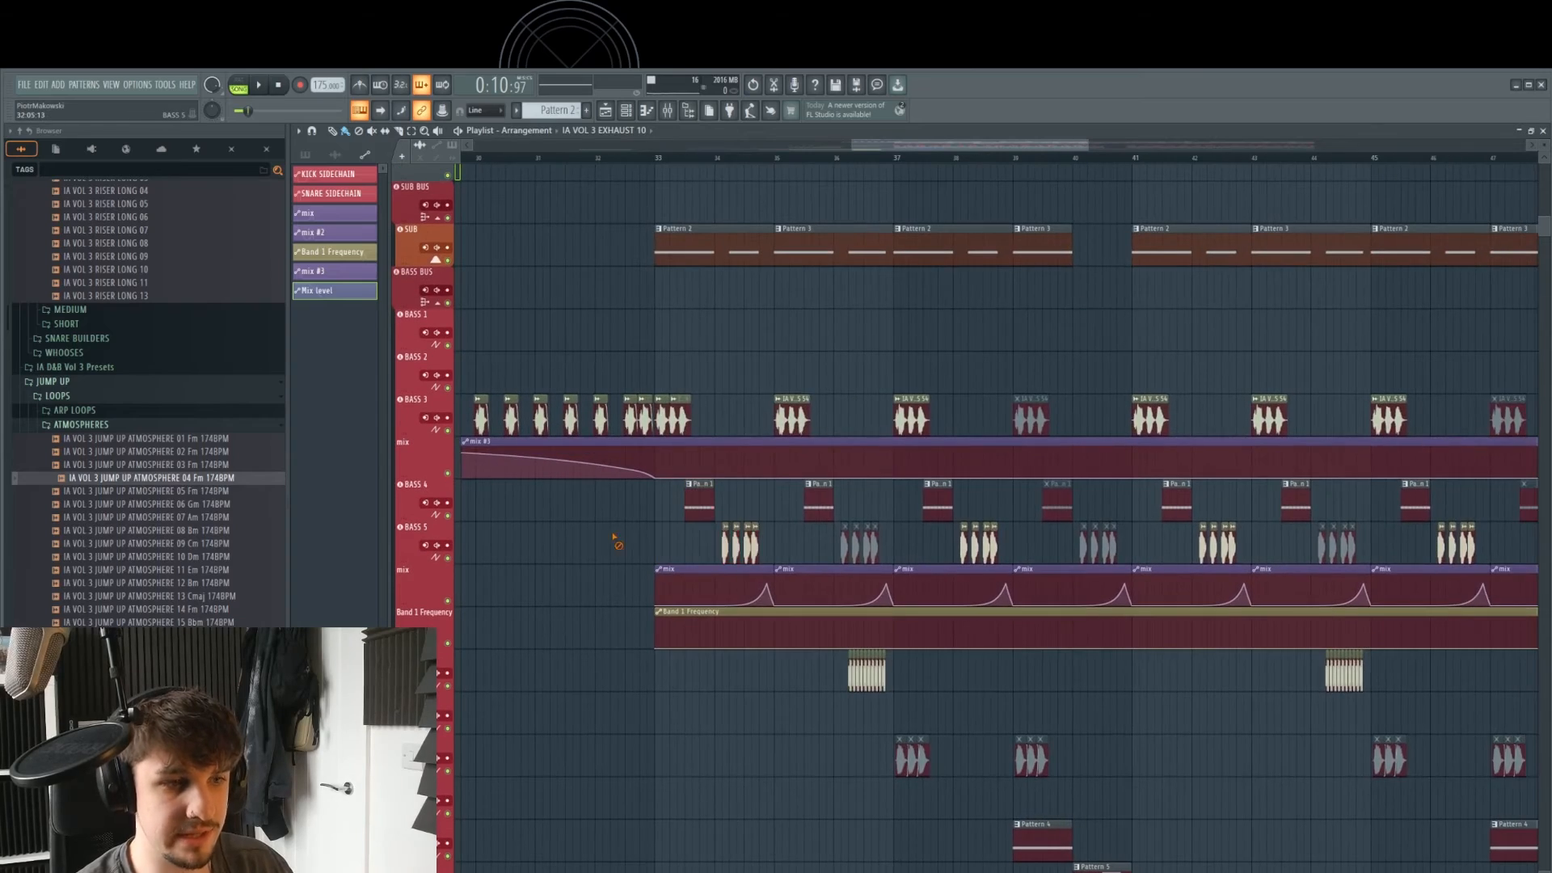
- Inspect the JUMP UP BASS 03 clips on Bass 5 up close and review the layout of the whole arrangement
scroll(616, 543, "down", 2)
scroll(675, 544, "down", 3)
scroll(814, 499, "up", 3)
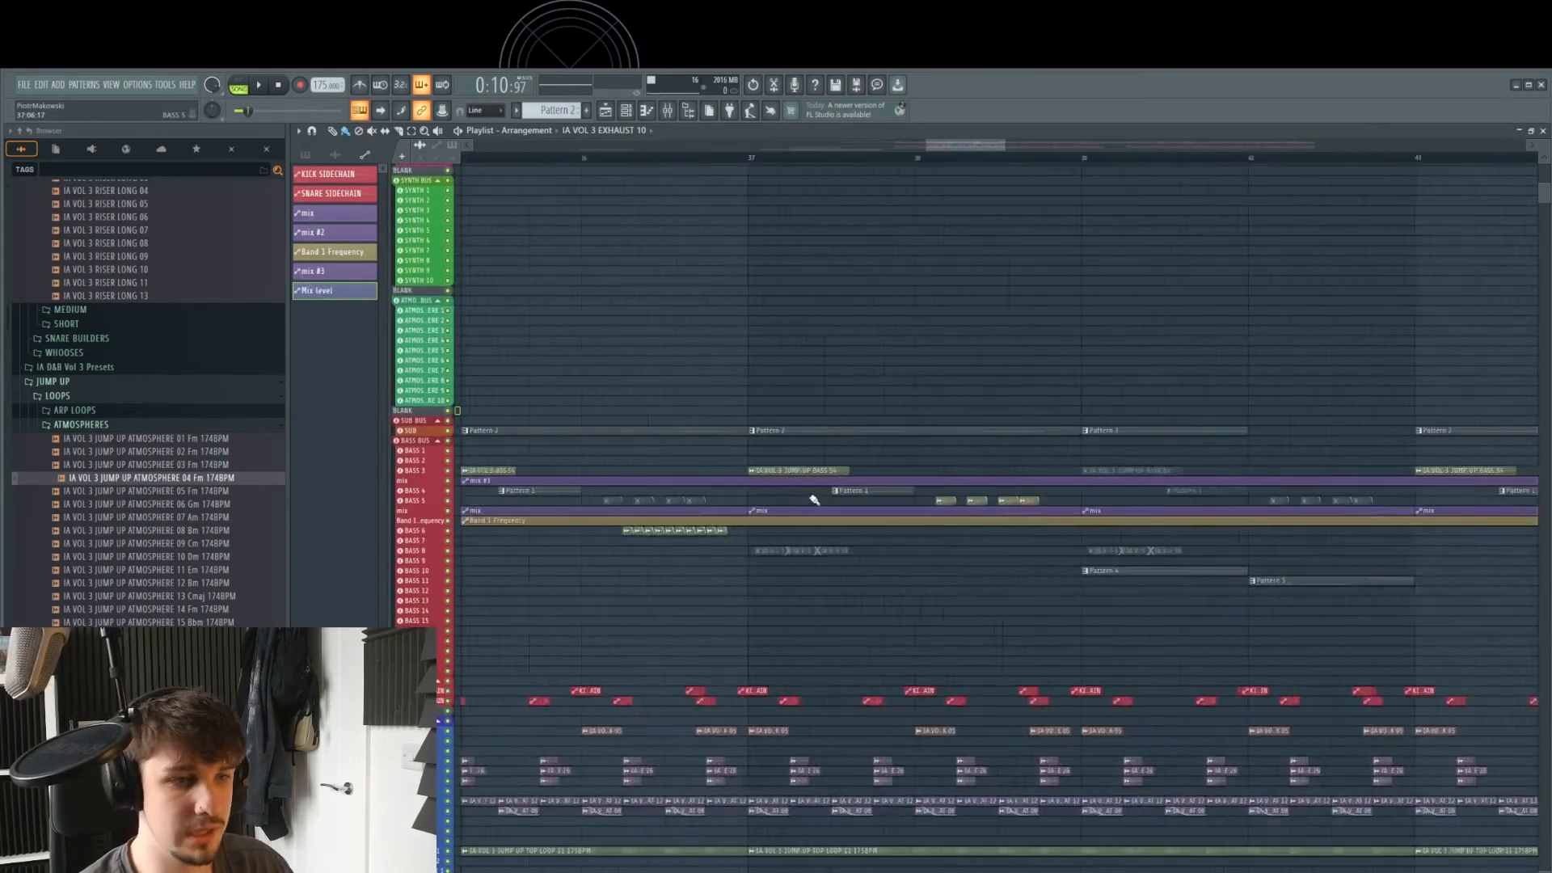
scroll(813, 499, "up", 3)
scroll(889, 502, "up", 3)
left_click(982, 505)
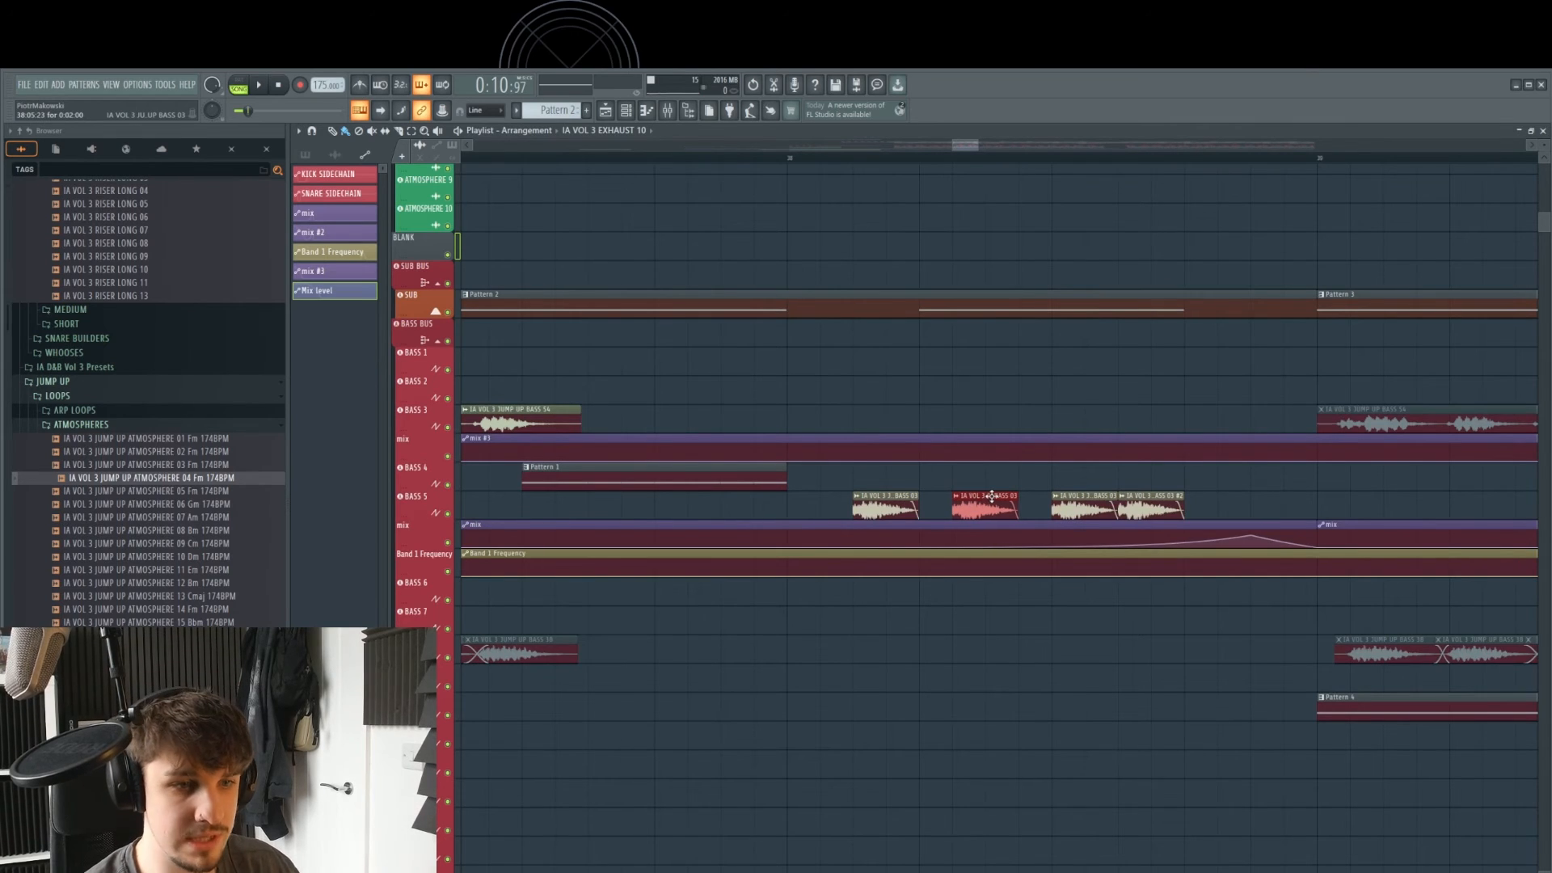
scroll(991, 497, "down", 6)
scroll(990, 496, "down", 4)
left_click_drag(841, 612, 862, 662)
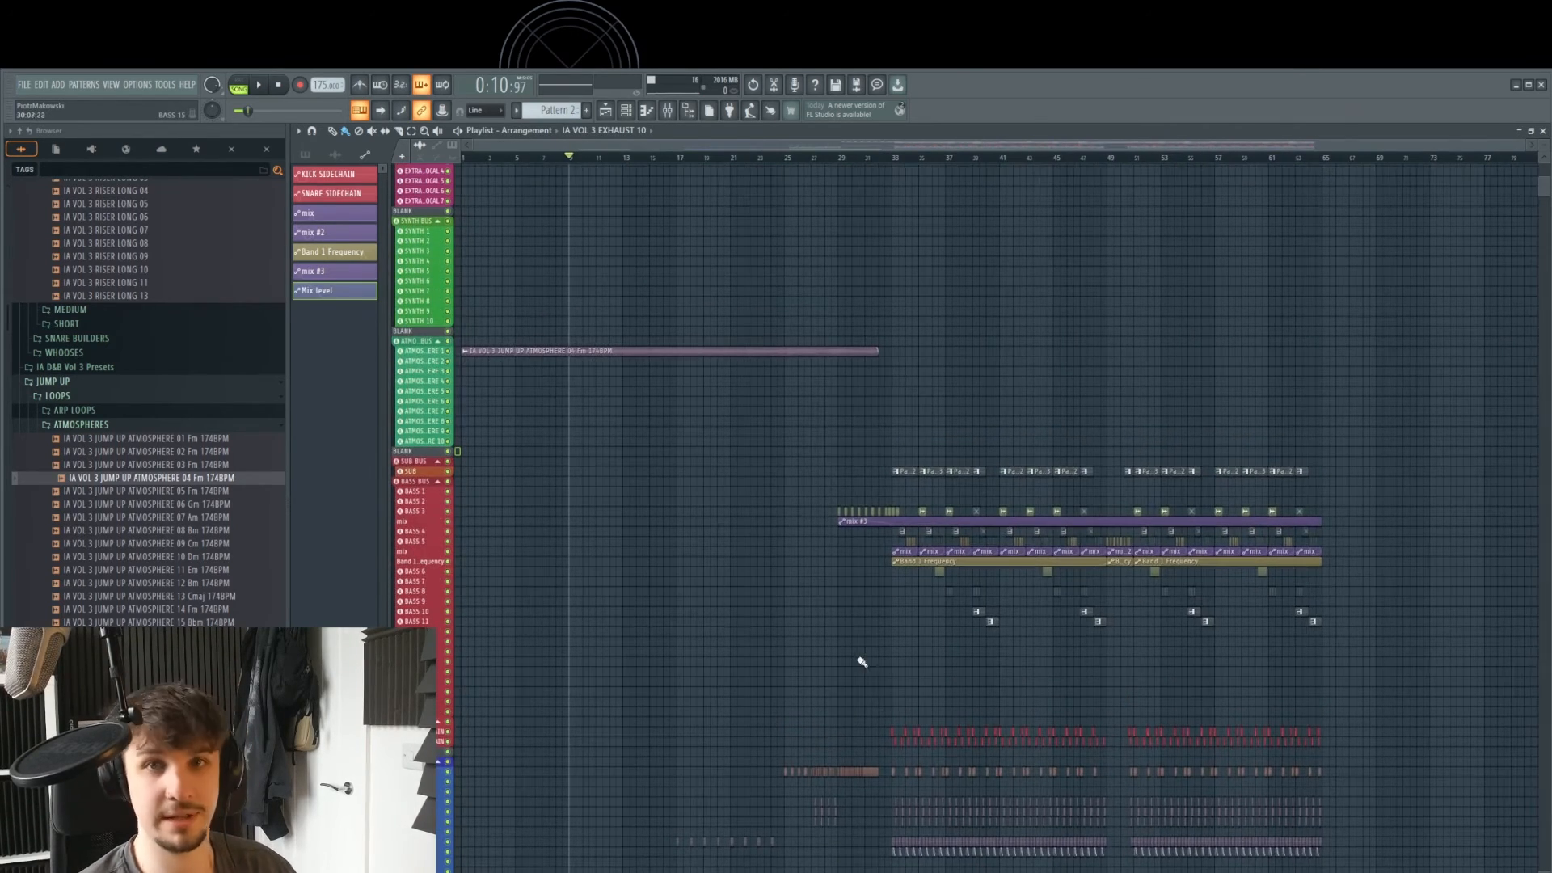
scroll(877, 607, "down", 3)
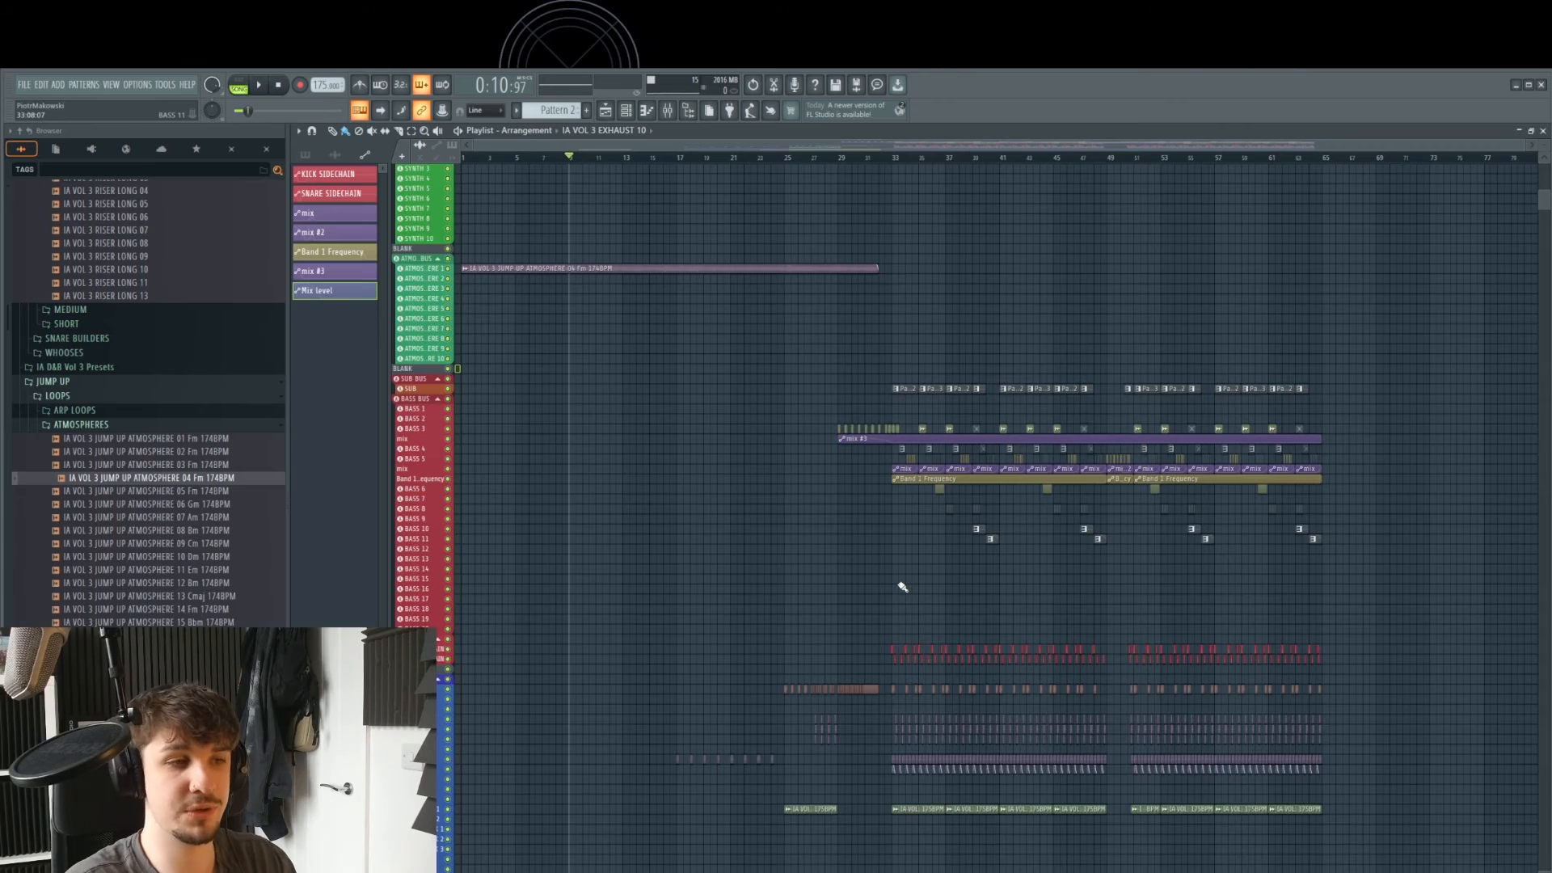